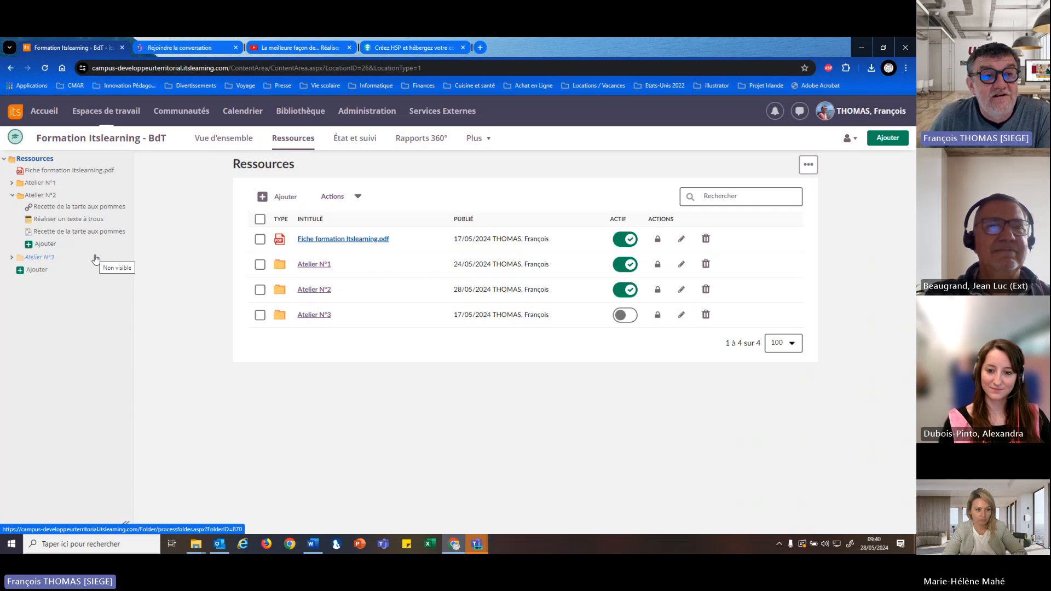
Step: Check the apple-tart recipe video on YouTube, then start adding an element to Atelier N°2
{"action": "left_click", "coordinate": [78, 207]}
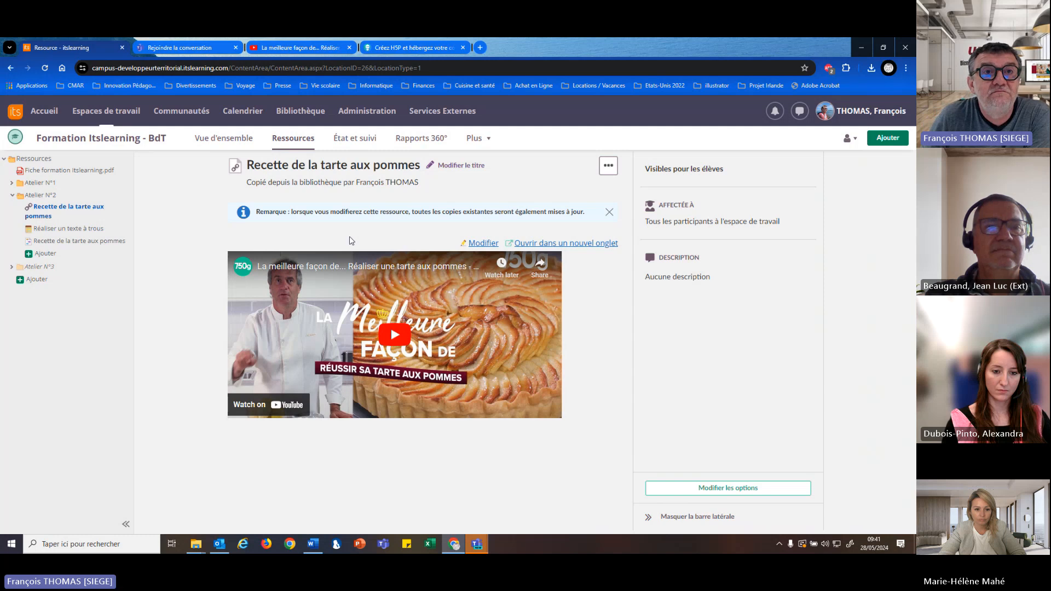
{"action": "left_click", "coordinate": [273, 48]}
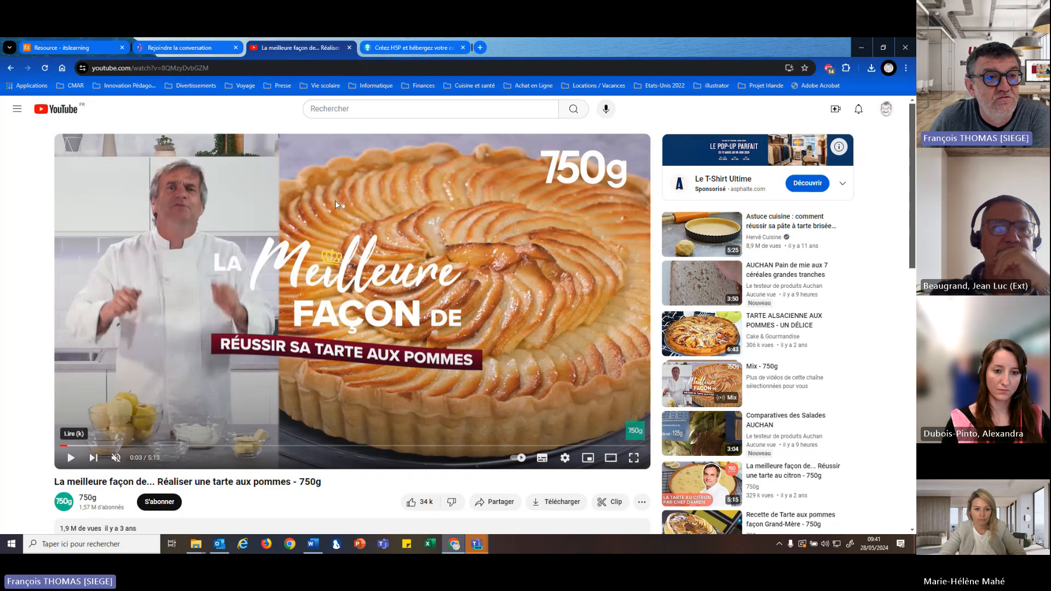
{"action": "left_click", "coordinate": [88, 48]}
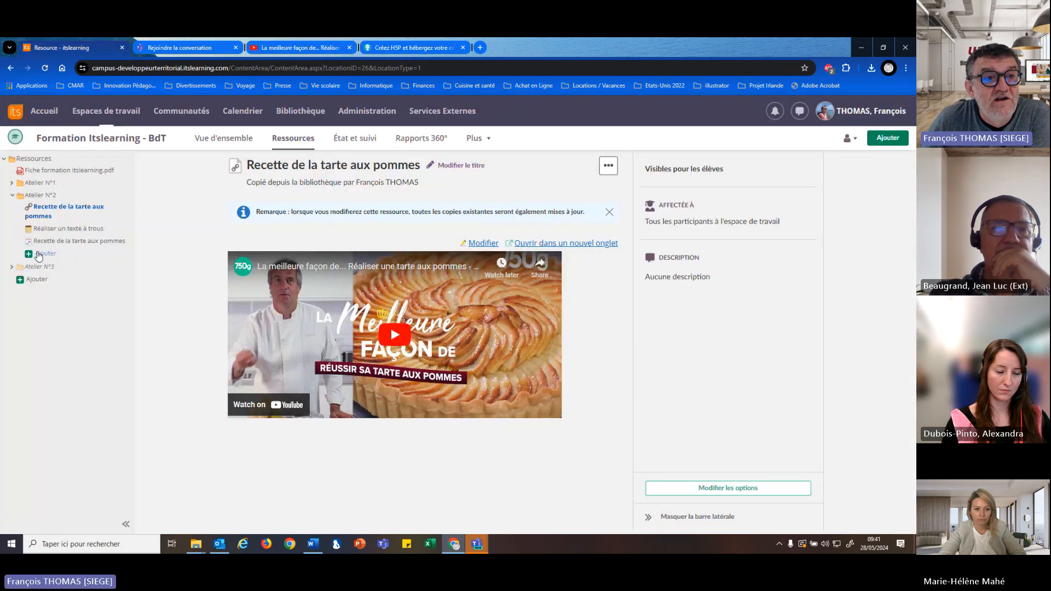
{"action": "left_click", "coordinate": [38, 256]}
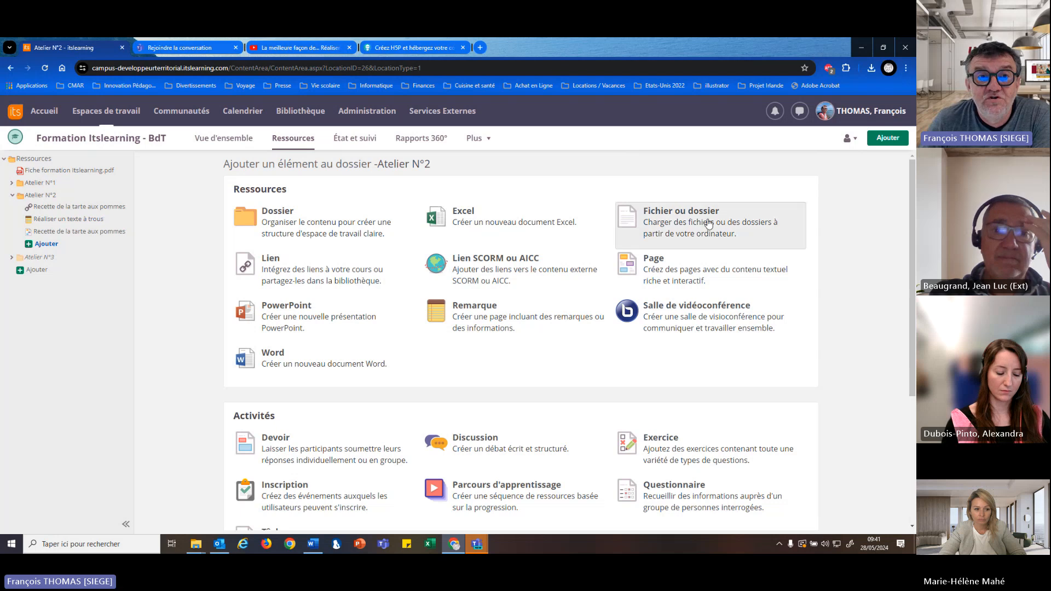
Step: Add a web link in Atelier N°2 pointing to the copied YouTube apple-tart video address
{"action": "left_click", "coordinate": [290, 270]}
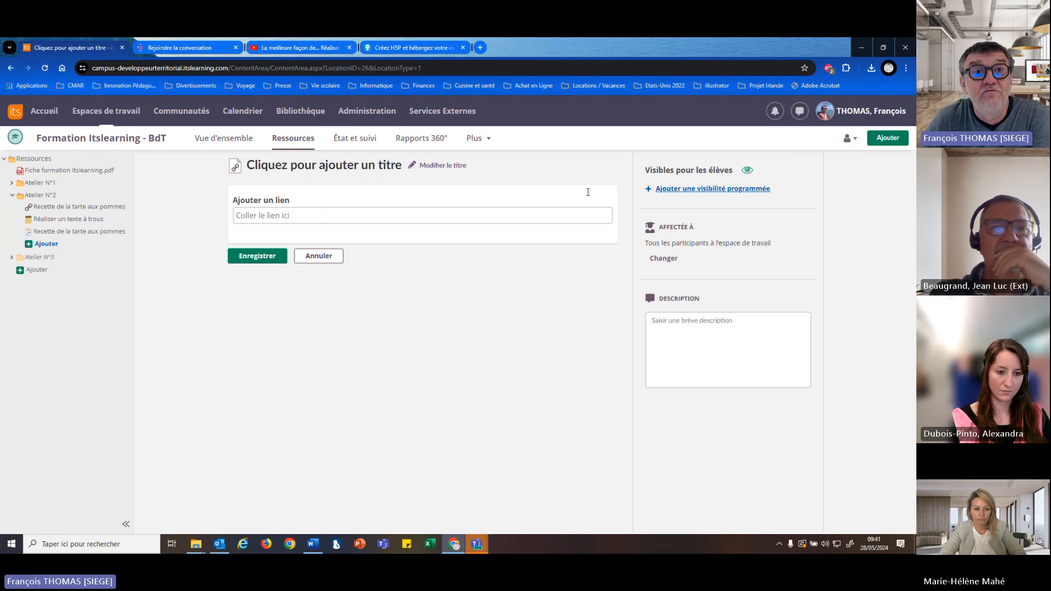
{"action": "left_click", "coordinate": [270, 48]}
{"action": "left_click", "coordinate": [176, 66]}
{"action": "key", "text": "ctrl+c"}
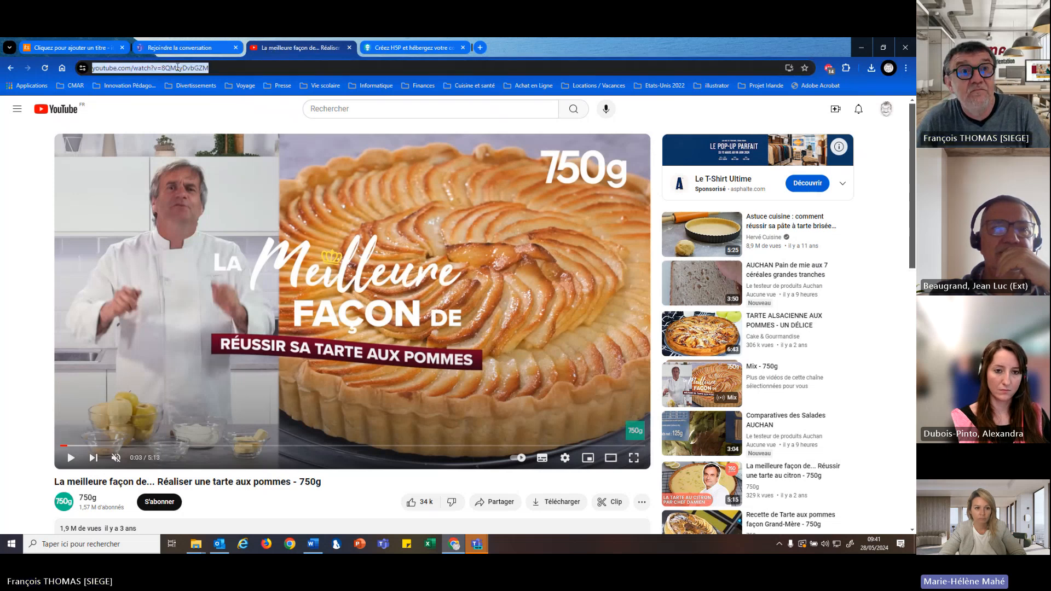
{"action": "left_click", "coordinate": [90, 48]}
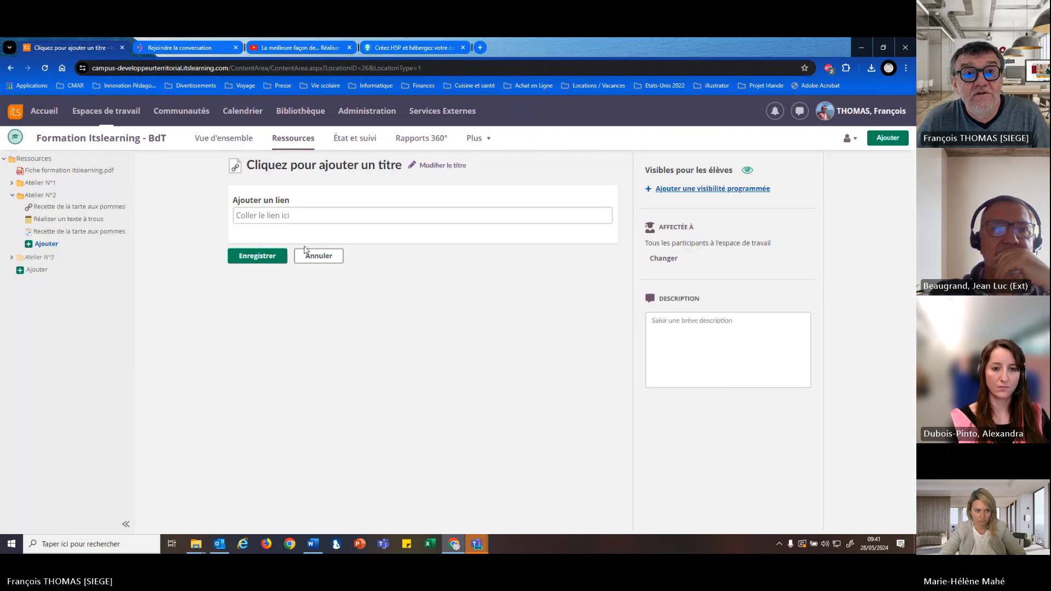
{"action": "left_click", "coordinate": [302, 216]}
{"action": "key", "text": "ctrl+v"}
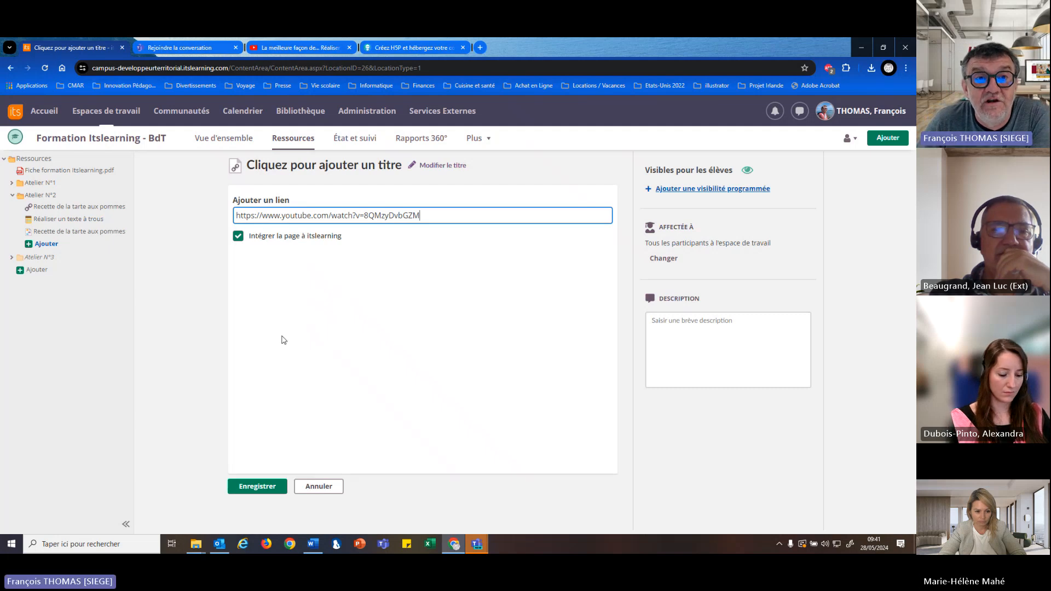
{"action": "left_click", "coordinate": [261, 486]}
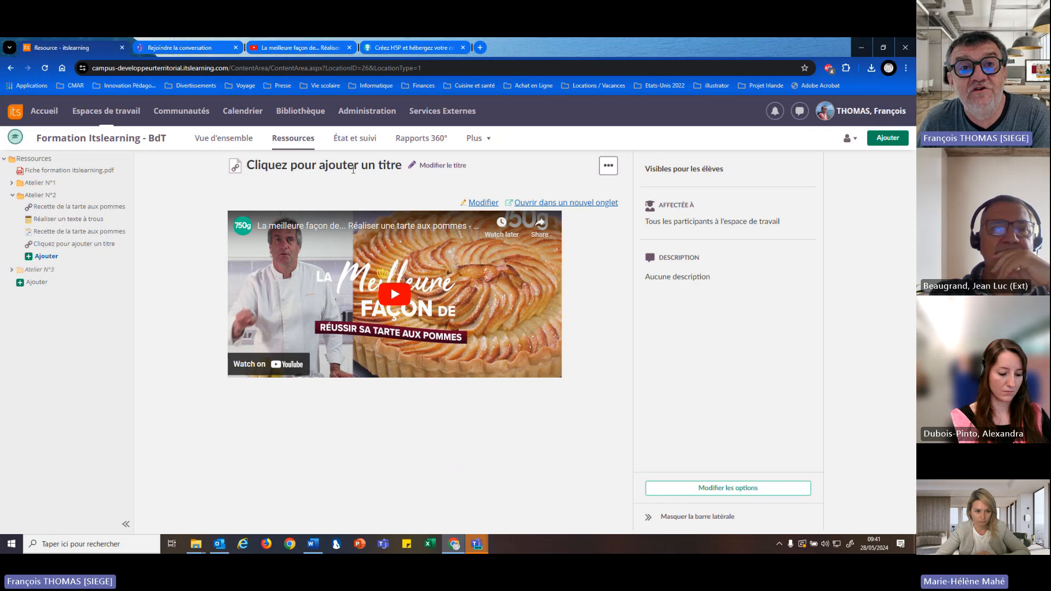
Step: Retitle the new link 'Recette de la tarte aux pommes'
{"action": "left_click", "coordinate": [411, 169]}
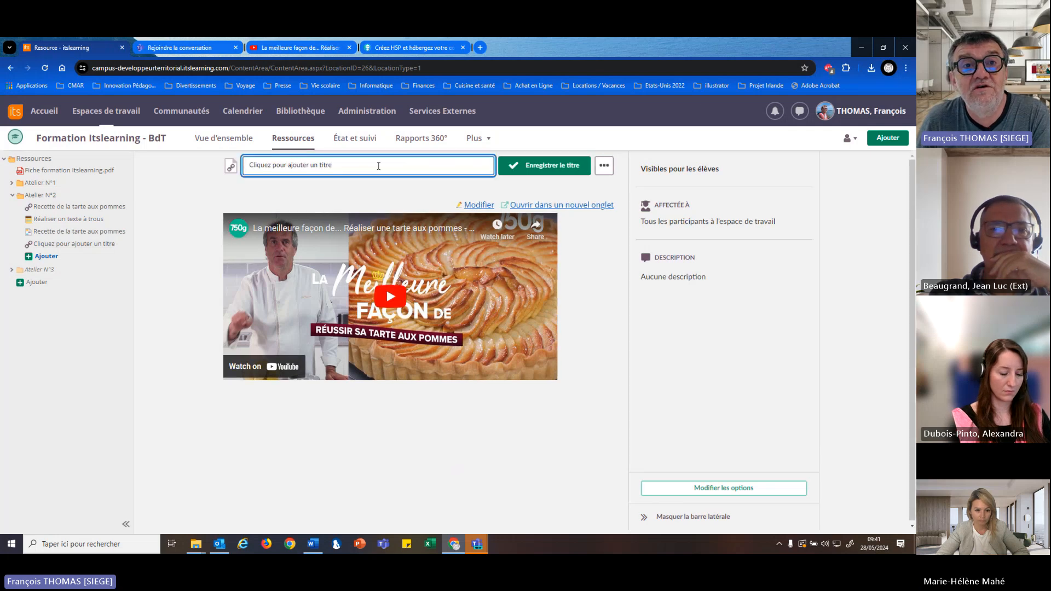
{"action": "key", "text": "BackSpace"}
{"action": "key", "text": "BackSpace"}
{"action": "key", "text": "BackSpace"}
{"action": "key", "text": "BackSpace"}
{"action": "key", "text": "BackSpace"}
{"action": "key", "text": "BackSpace"}
{"action": "key", "text": "BackSpace"}
{"action": "key", "text": "BackSpace"}
{"action": "key", "text": "BackSpace"}
{"action": "key", "text": "BackSpace"}
{"action": "key", "text": "BackSpace"}
{"action": "key", "text": "BackSpace"}
{"action": "key", "text": "BackSpace"}
{"action": "key", "text": "BackSpace"}
{"action": "key", "text": "BackSpace"}
{"action": "key", "text": "BackSpace"}
{"action": "key", "text": "BackSpace"}
{"action": "key", "text": "BackSpace"}
{"action": "key", "text": "BackSpace"}
{"action": "key", "text": "BackSpace"}
{"action": "key", "text": "BackSpace"}
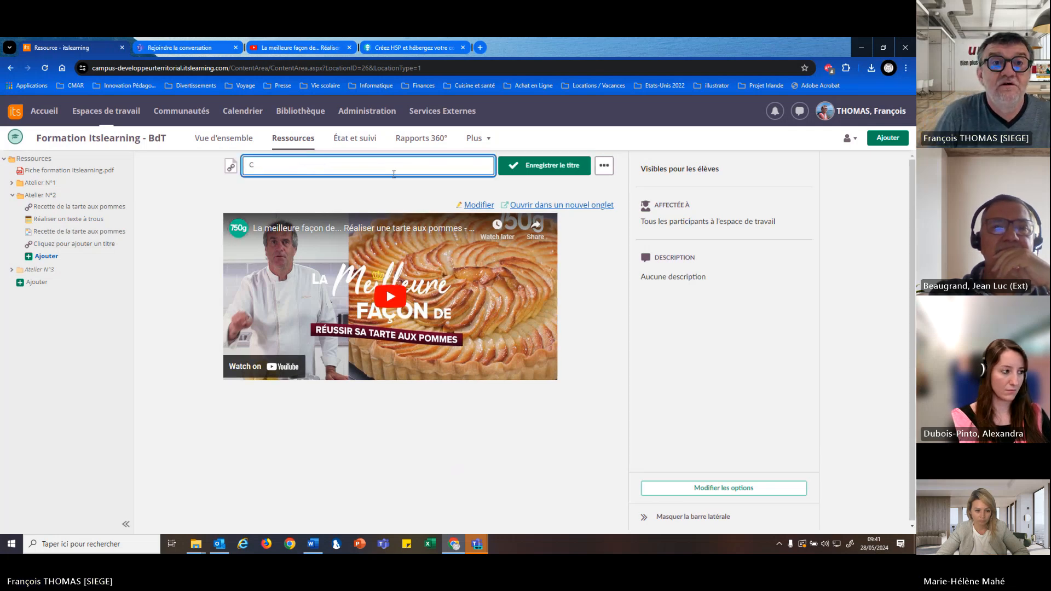
{"action": "type", "text": "Recette de la tarte aux pomme"}
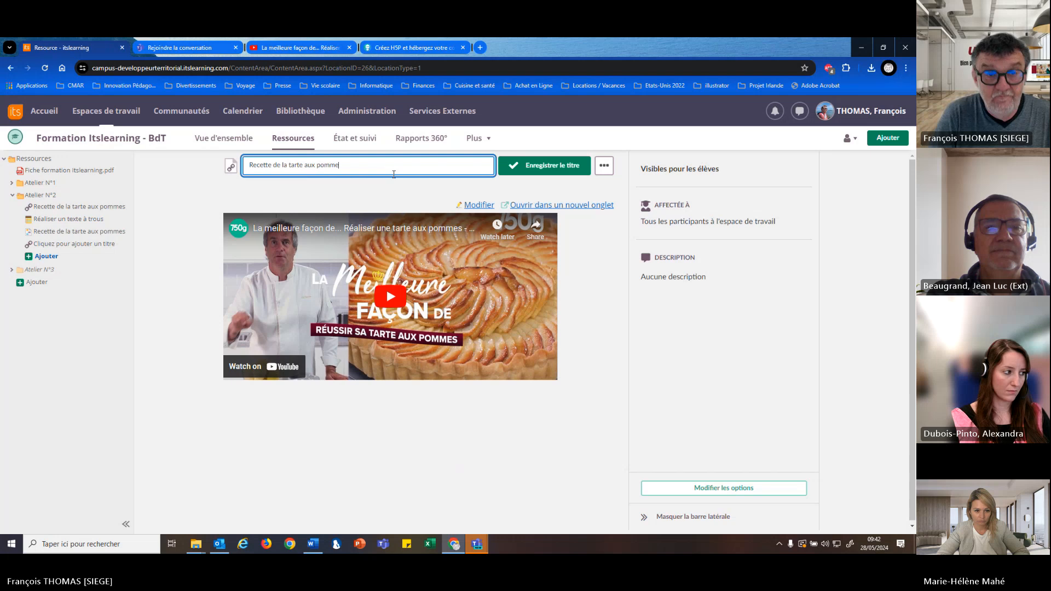
{"action": "type", "text": "s"}
{"action": "left_click", "coordinate": [544, 166]}
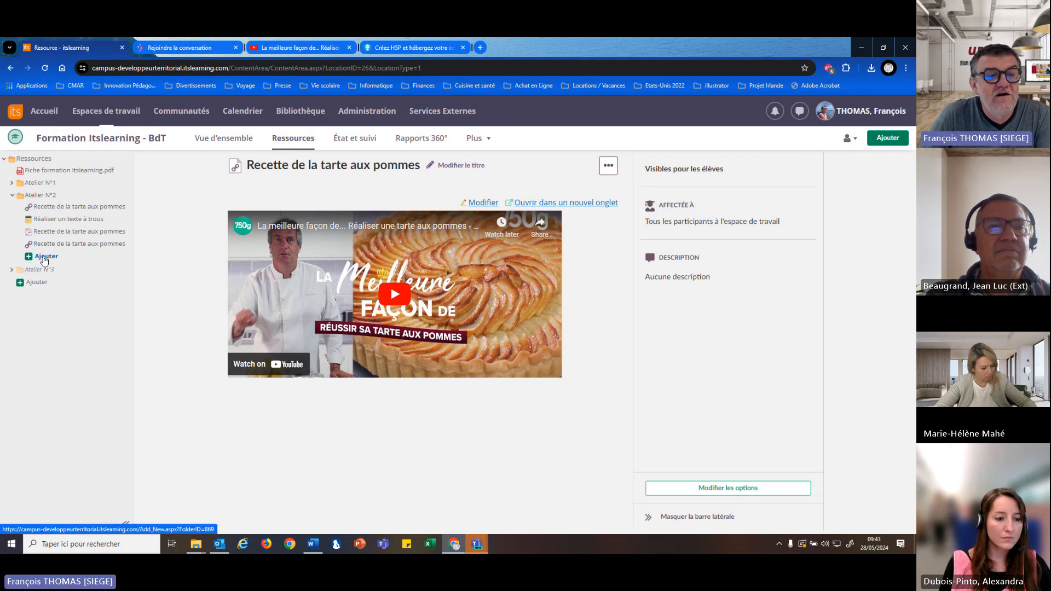
Step: Start adding another element to the Atelier N°2 folder from the left tree
{"action": "left_click", "coordinate": [44, 260]}
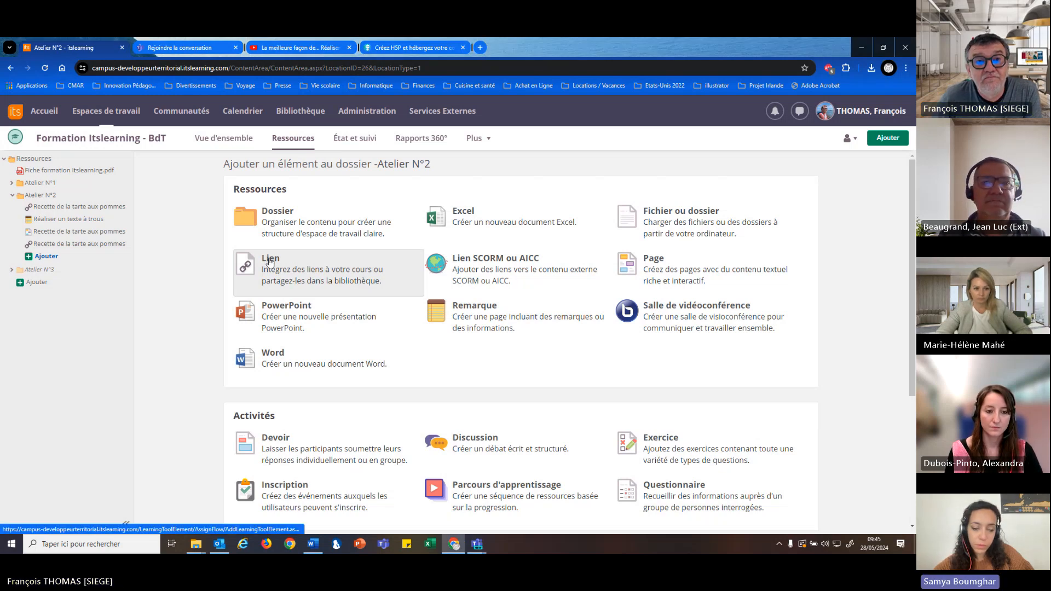
Step: Add another web link in Atelier N°2 with the pasted YouTube video address
{"action": "left_click", "coordinate": [269, 263]}
{"action": "left_click", "coordinate": [282, 218]}
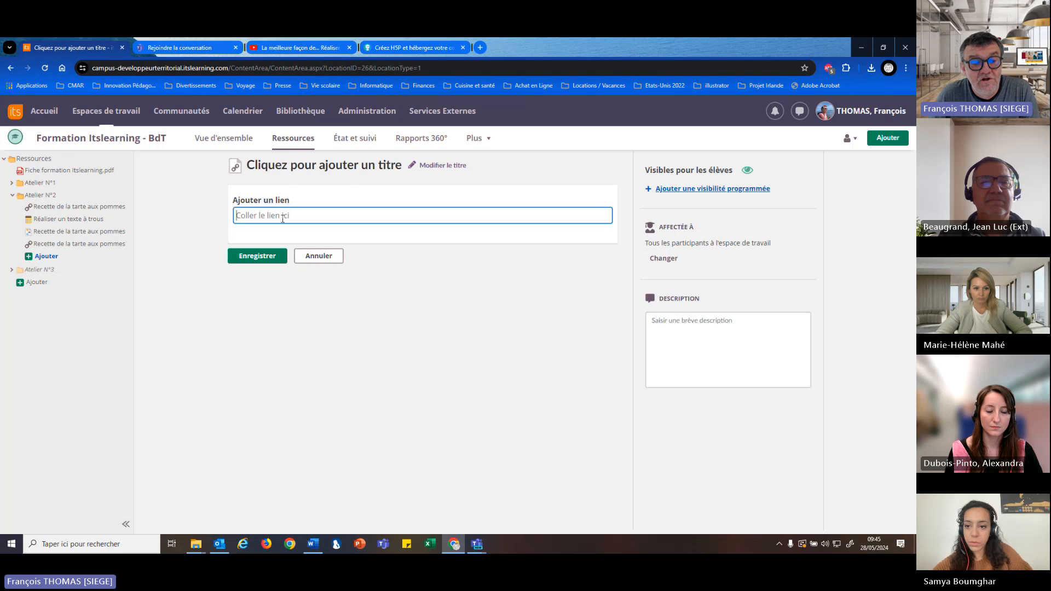
{"action": "type", "text": "https://www.youtube.com/watch?v=8QMzyDvbGZM"}
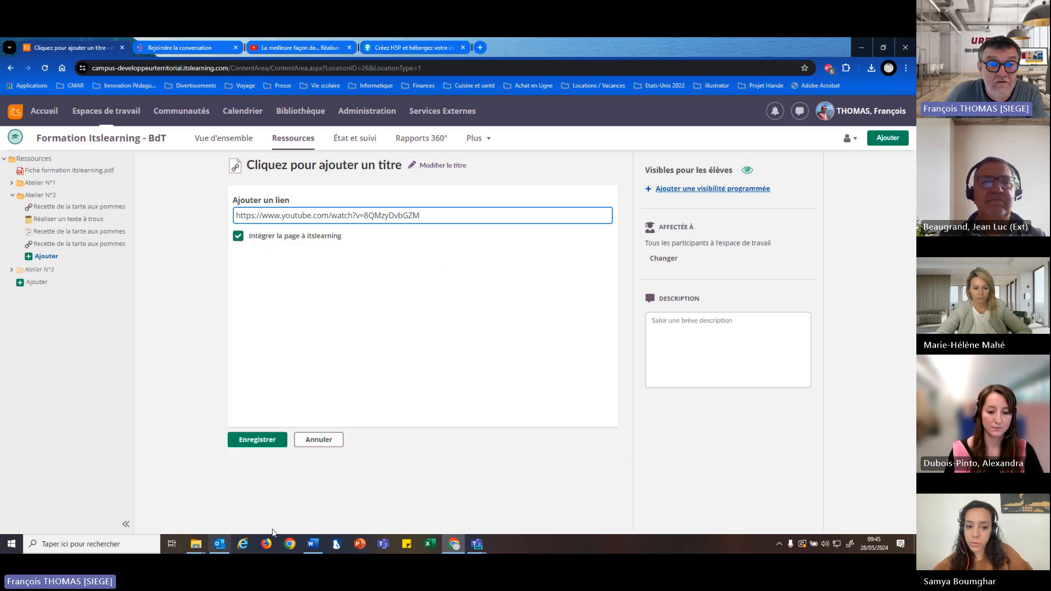
{"action": "left_click", "coordinate": [258, 440]}
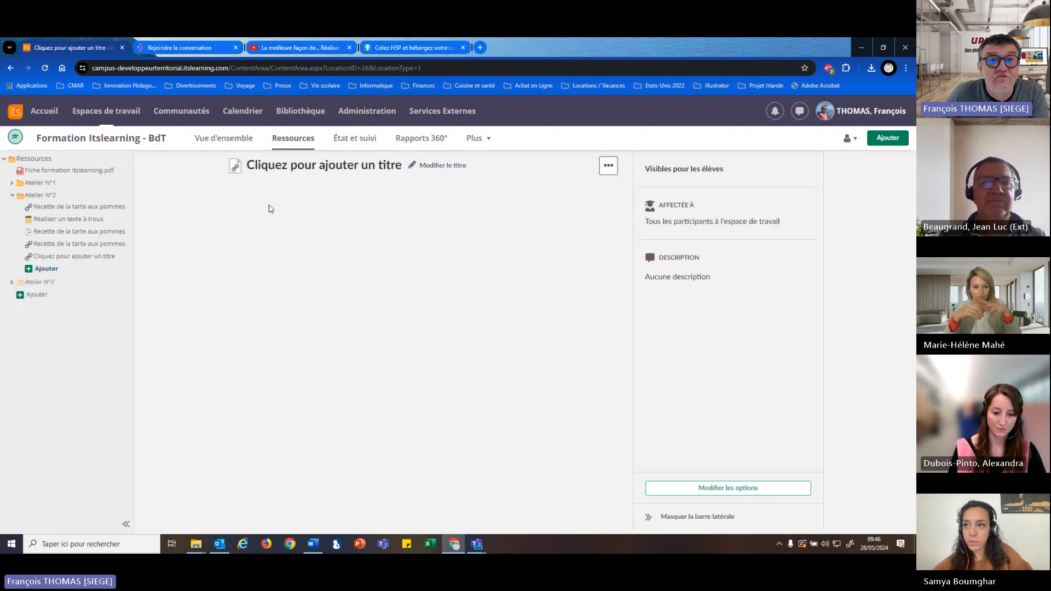
Step: Title the new link 'Recette de la tarte aux pommes'
{"action": "left_click", "coordinate": [414, 166]}
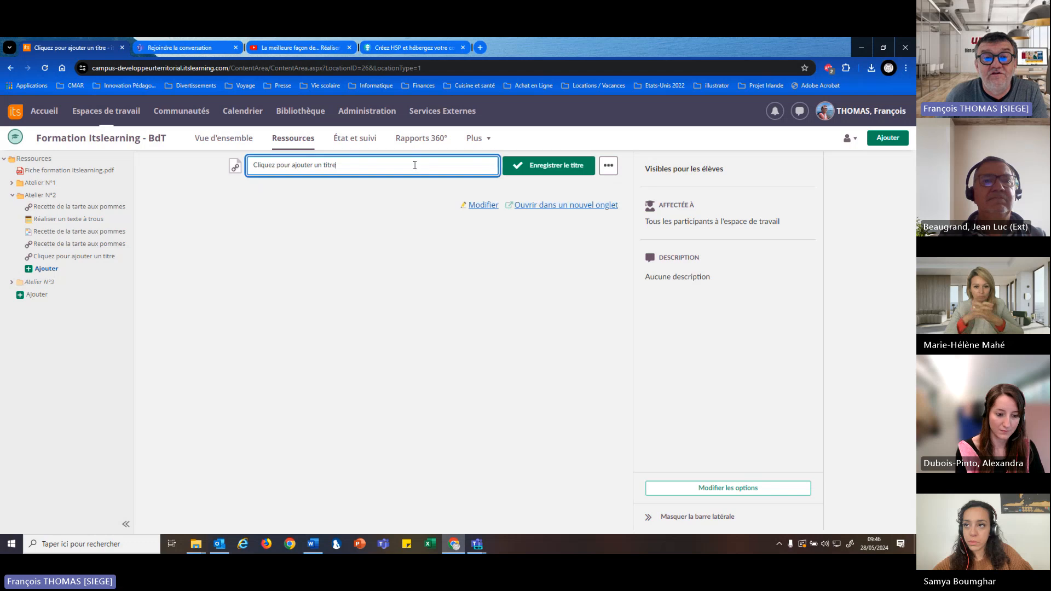
{"action": "key", "text": "BackSpace"}
{"action": "key", "text": "BackSpace"}
{"action": "key", "text": "BackSpace"}
{"action": "key", "text": "BackSpace"}
{"action": "key", "text": "BackSpace"}
{"action": "key", "text": "BackSpace"}
{"action": "key", "text": "BackSpace"}
{"action": "key", "text": "BackSpace"}
{"action": "key", "text": "BackSpace"}
{"action": "key", "text": "BackSpace"}
{"action": "key", "text": "BackSpace"}
{"action": "key", "text": "BackSpace"}
{"action": "key", "text": "BackSpace"}
{"action": "key", "text": "BackSpace"}
{"action": "key", "text": "BackSpace"}
{"action": "key", "text": "BackSpace"}
{"action": "key", "text": "BackSpace"}
{"action": "key", "text": "BackSpace"}
{"action": "key", "text": "BackSpace"}
{"action": "key", "text": "BackSpace"}
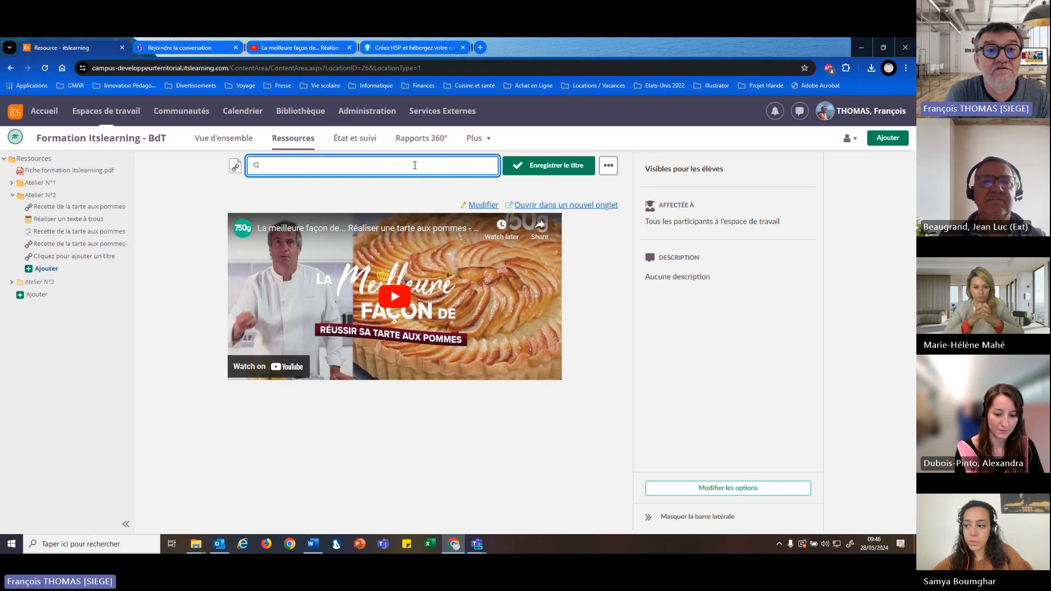
{"action": "type", "text": "Recette "}
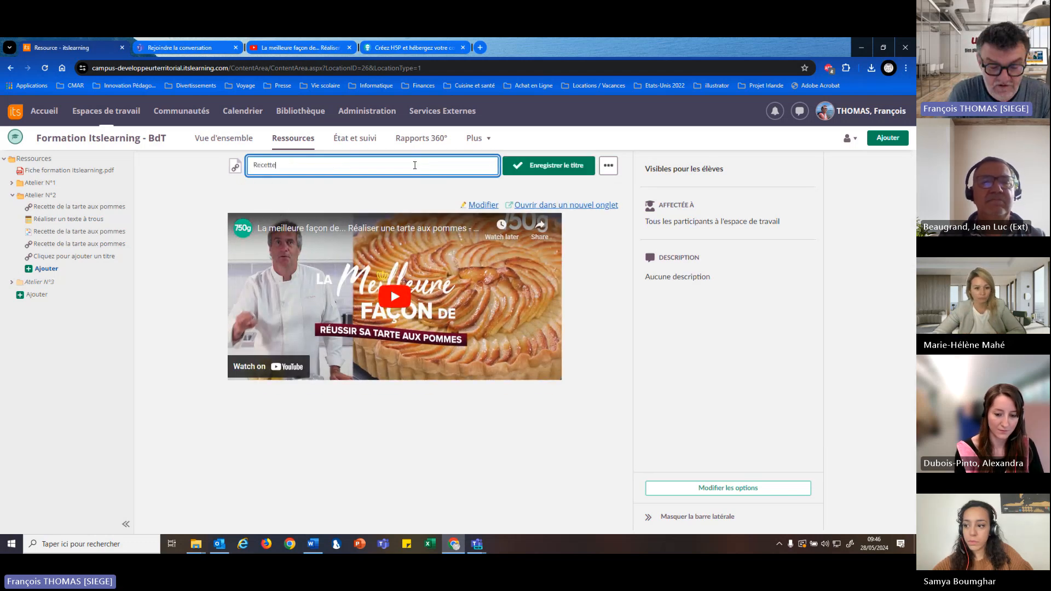
{"action": "type", "text": "de "}
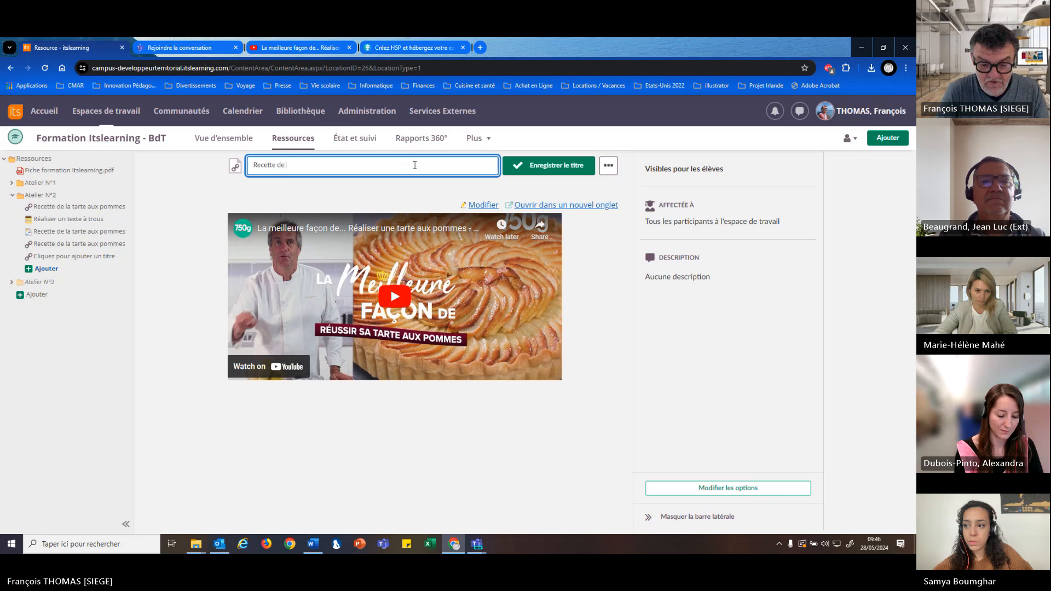
{"action": "type", "text": "la tarte aux"}
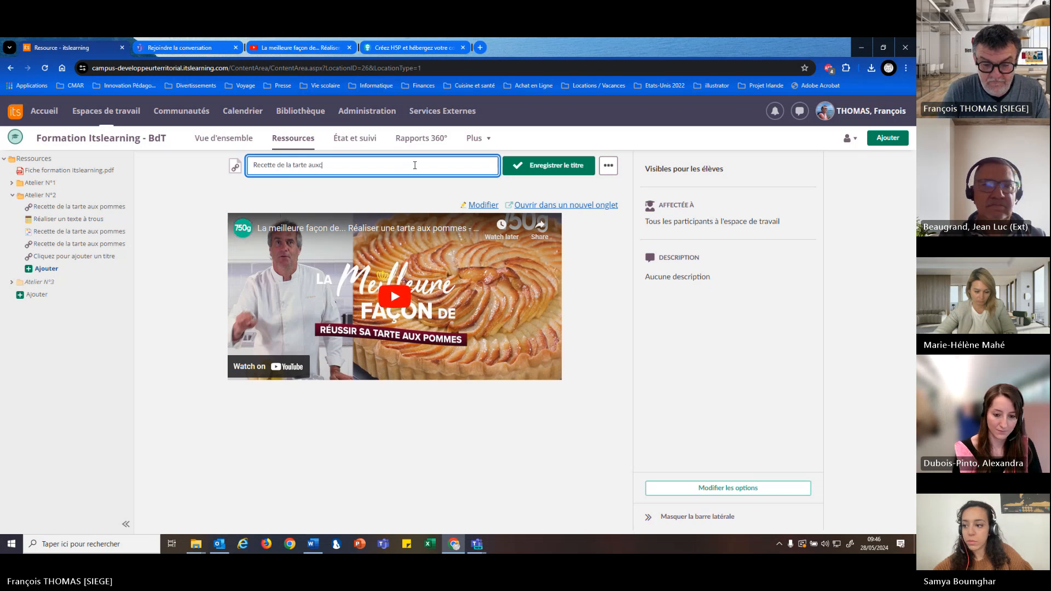
{"action": "type", "text": " pommes"}
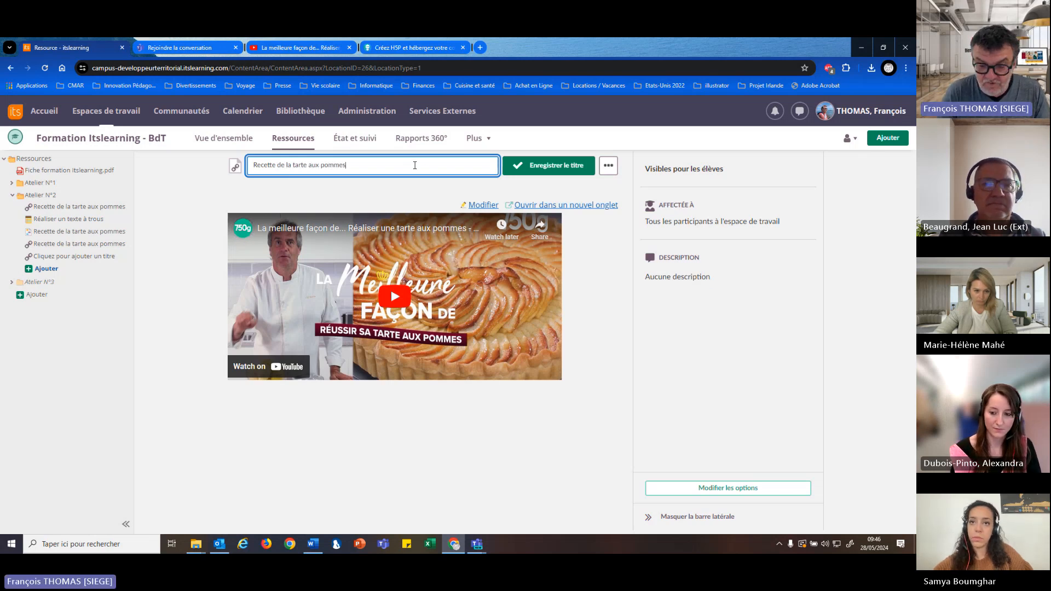
{"action": "key", "text": "Return"}
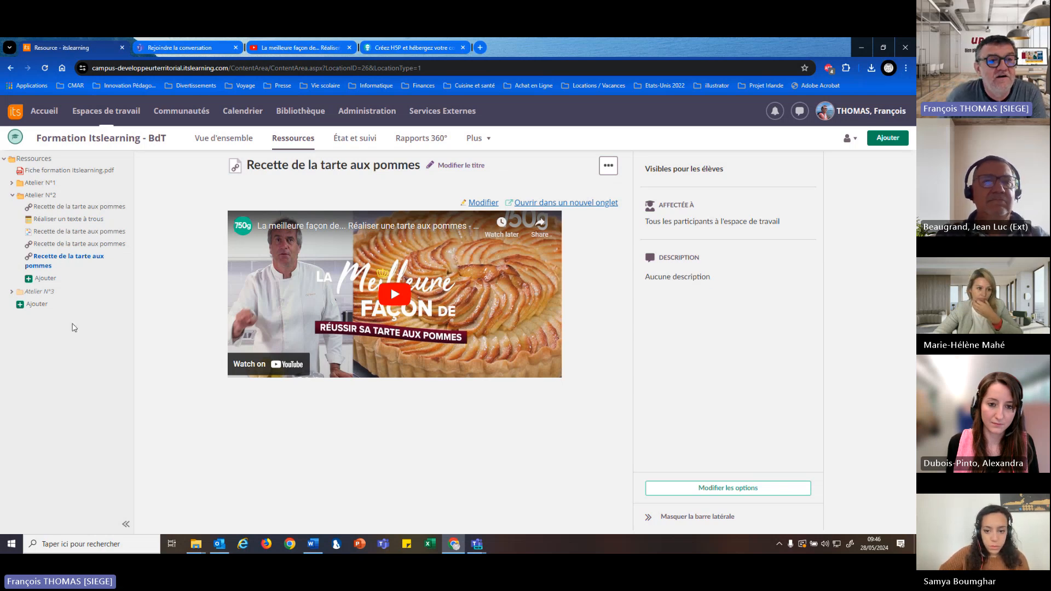
{"action": "left_click", "coordinate": [48, 279]}
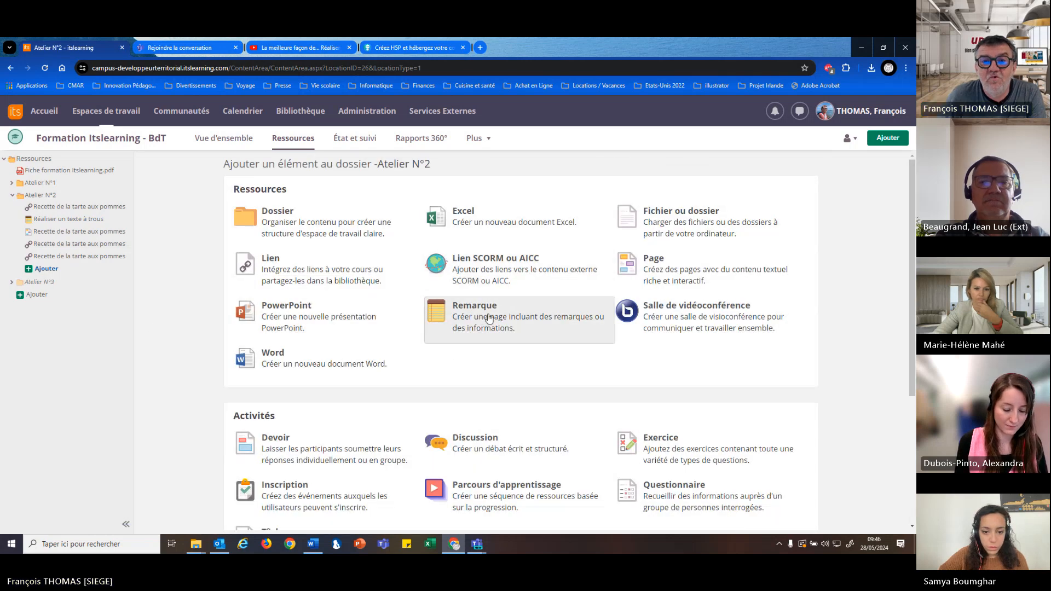
Step: Start a new Remarque note in Atelier N°2, leaving title and text empty
{"action": "left_click", "coordinate": [489, 319]}
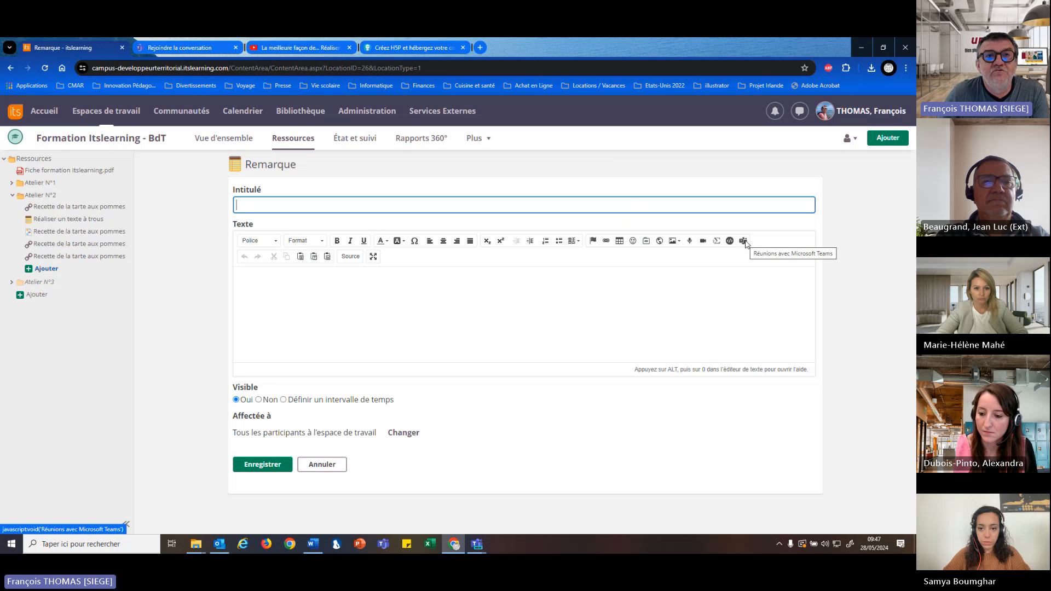
{"action": "left_click", "coordinate": [298, 46]}
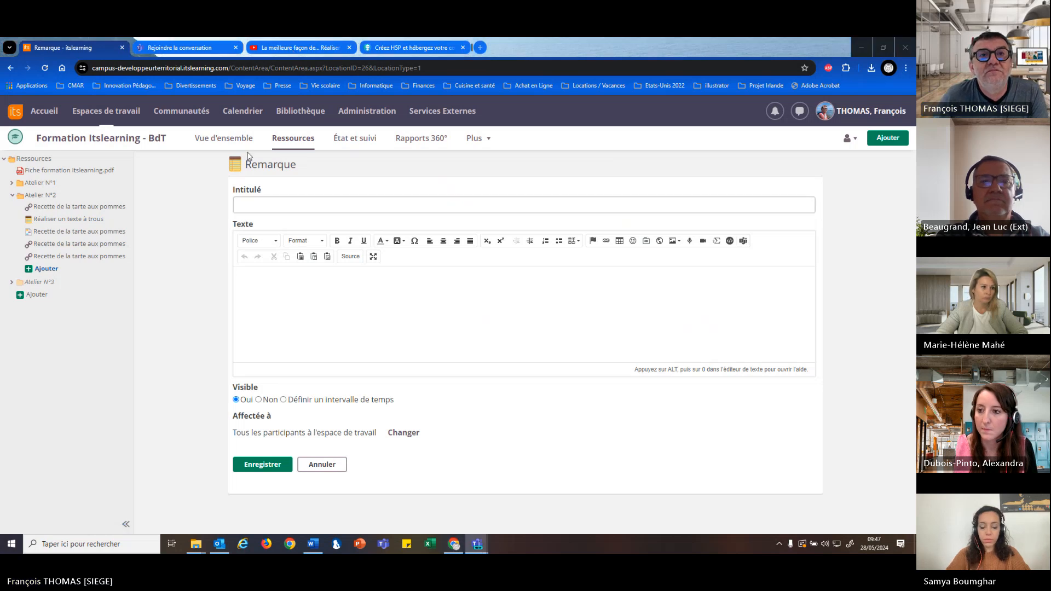
Step: Open the Partager options for the apple-tart video on YouTube
{"action": "left_click", "coordinate": [266, 50]}
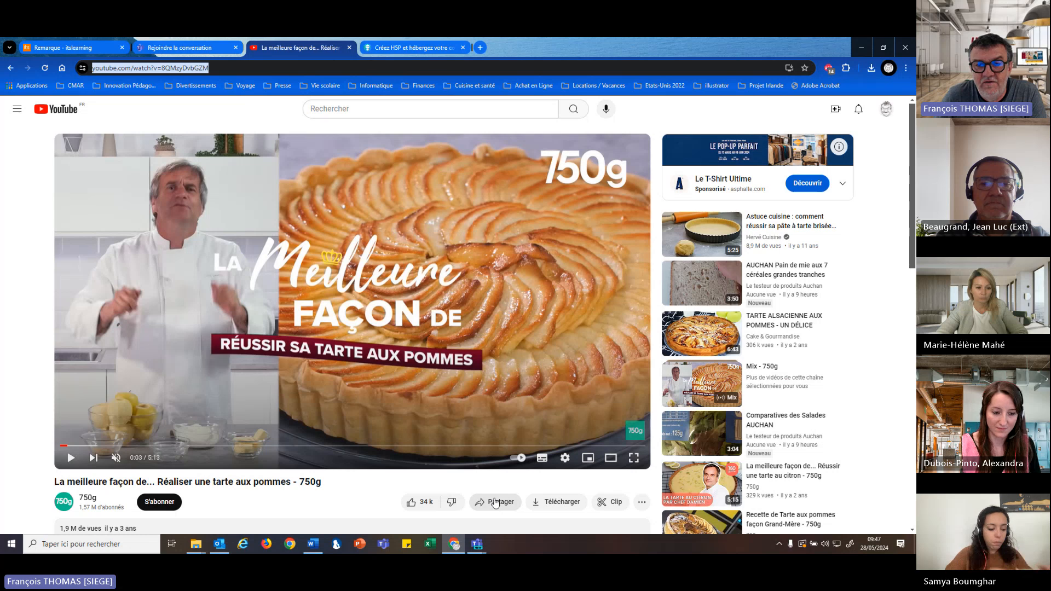
{"action": "scroll", "coordinate": [496, 503], "scroll_direction": "down", "scroll_amount": 3}
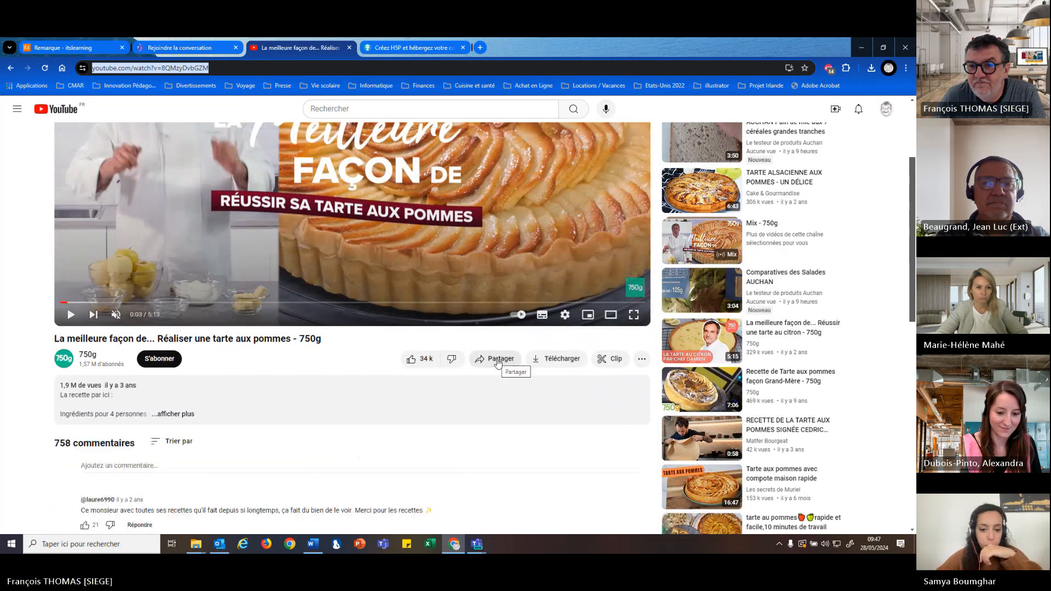
{"action": "left_click", "coordinate": [497, 360]}
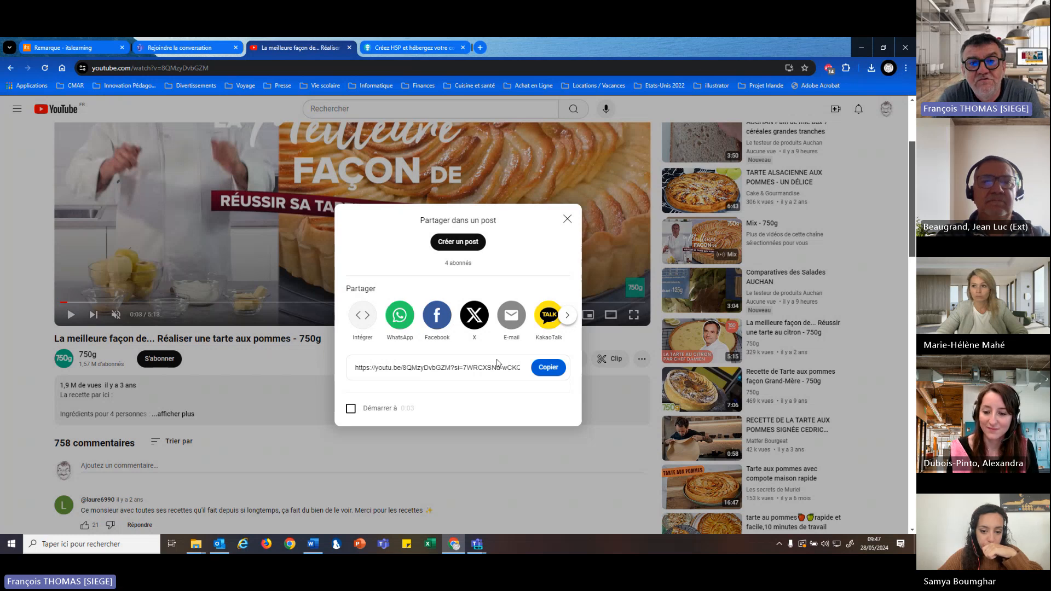
Step: Copy the video's embed code from Intégrer la vidéo and return to the itslearning note
{"action": "left_click", "coordinate": [366, 320]}
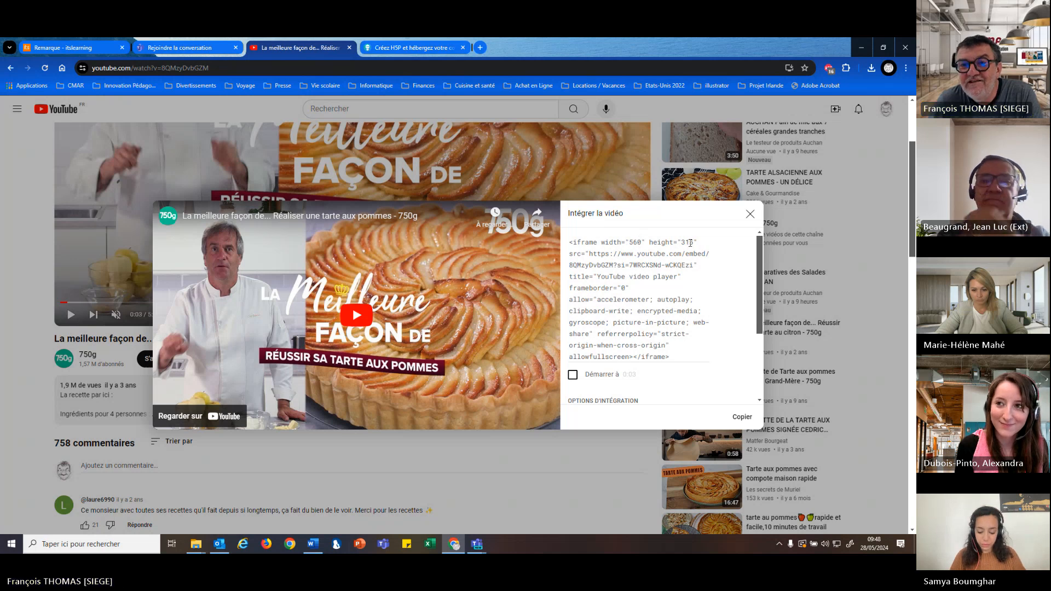
{"action": "scroll", "coordinate": [659, 372], "scroll_direction": "down", "scroll_amount": 2}
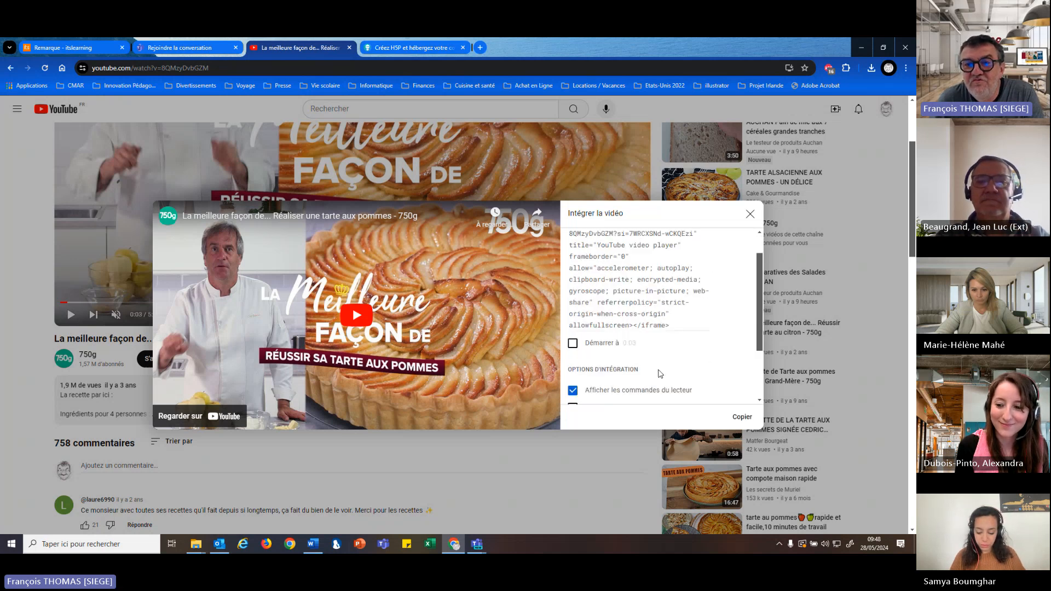
{"action": "scroll", "coordinate": [656, 371], "scroll_direction": "up", "scroll_amount": 2}
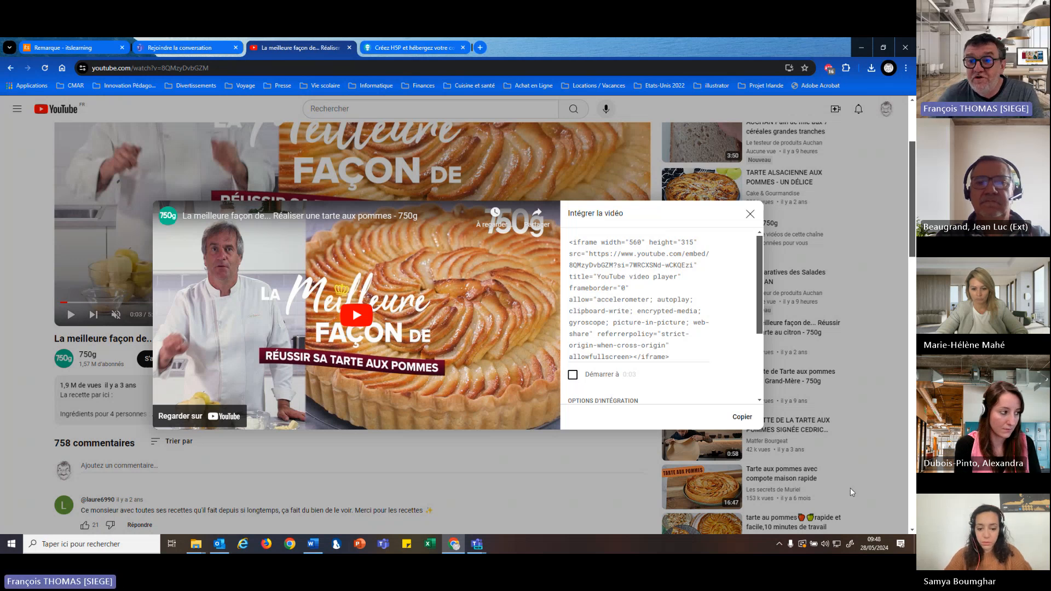
{"action": "left_click", "coordinate": [743, 421]}
{"action": "key", "text": "ctrl+c"}
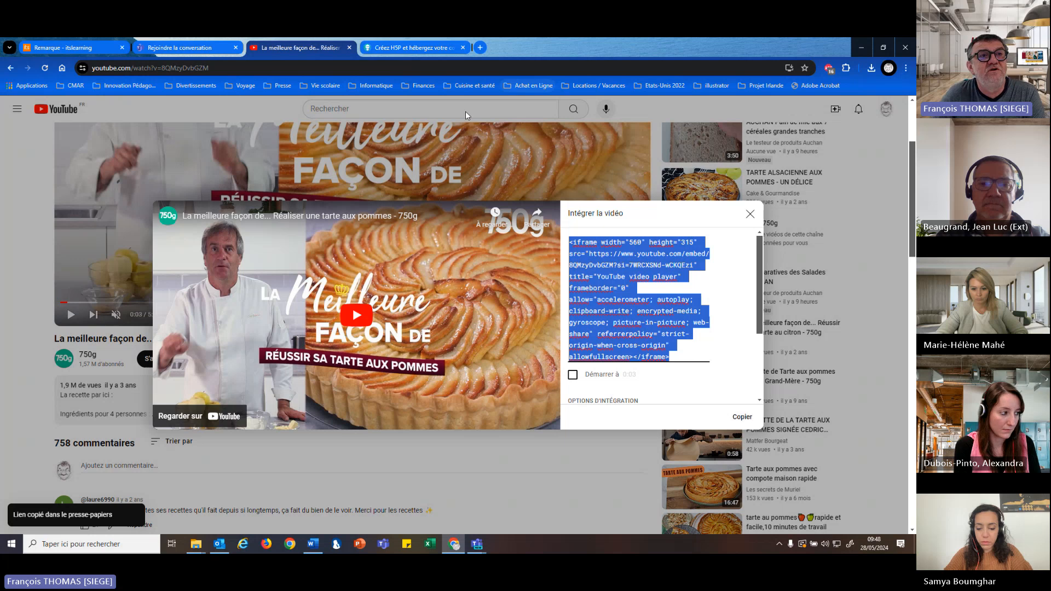
{"action": "left_click", "coordinate": [89, 48]}
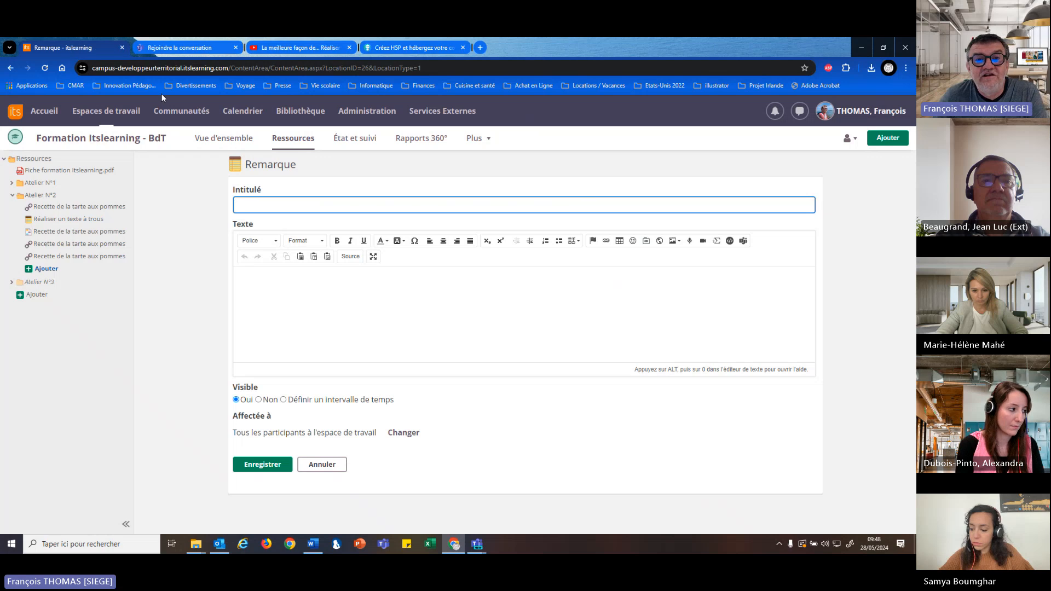
Step: Paste the YouTube embed code into the note's HTML source and centre the video
{"action": "left_click", "coordinate": [351, 257]}
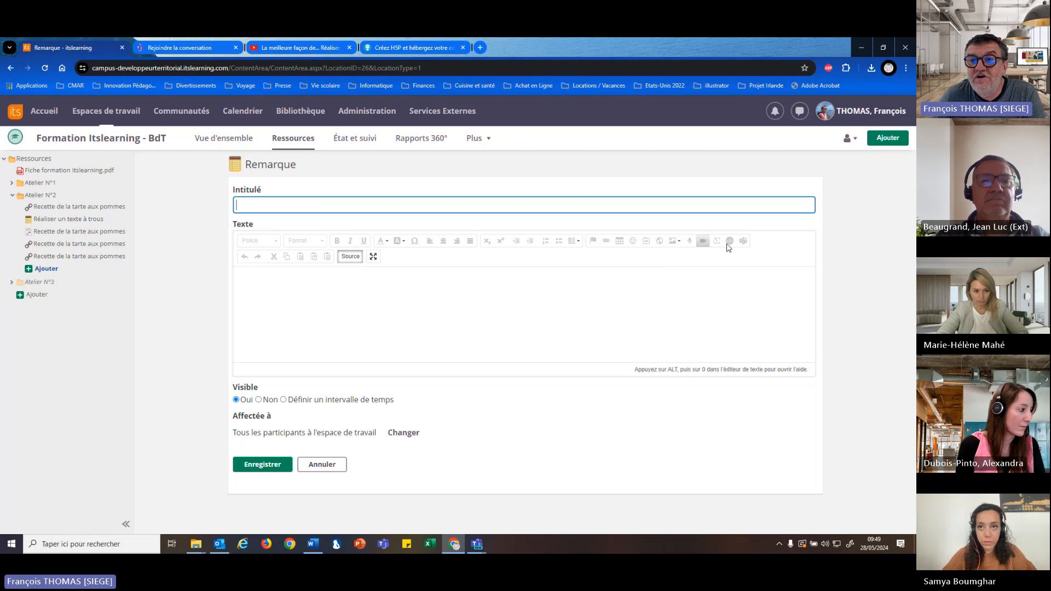
{"action": "left_click", "coordinate": [251, 276]}
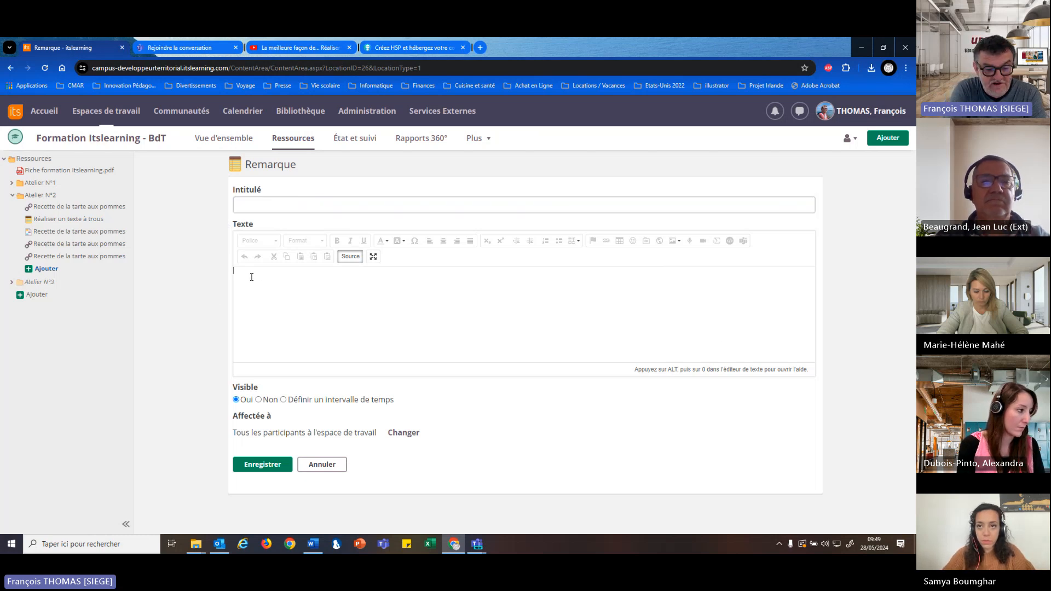
{"action": "key", "text": "ctrl+v"}
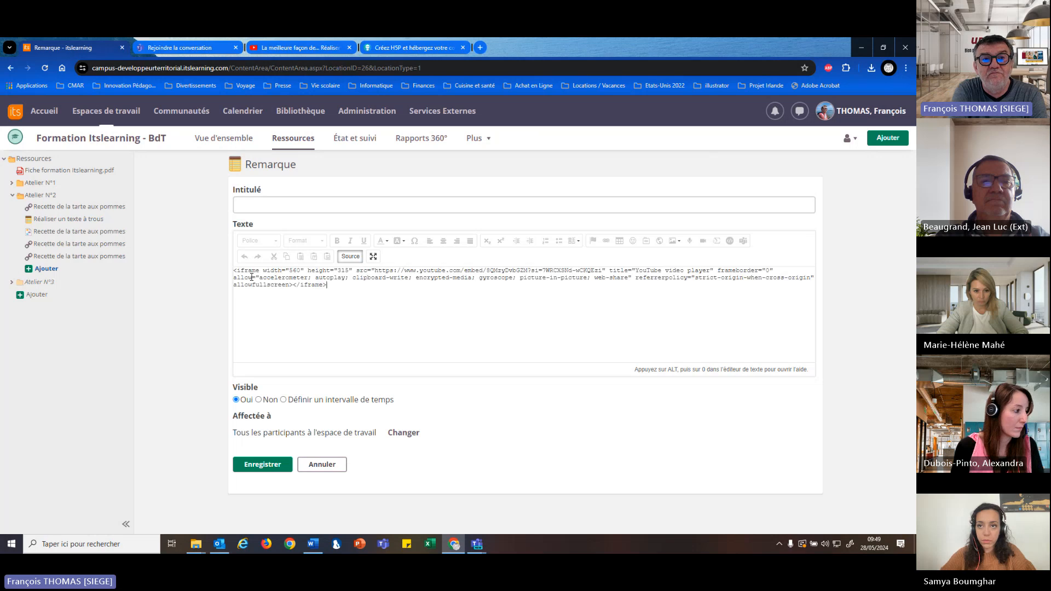
{"action": "left_click", "coordinate": [352, 257]}
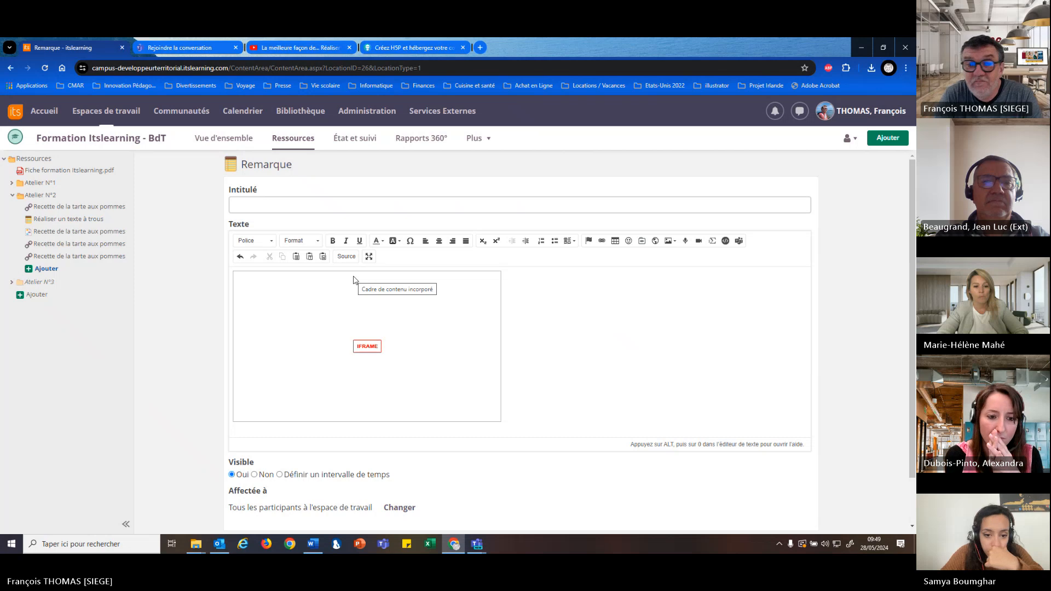
{"action": "scroll", "coordinate": [305, 412], "scroll_direction": "down", "scroll_amount": 1}
{"action": "scroll", "coordinate": [328, 383], "scroll_direction": "up", "scroll_amount": 1}
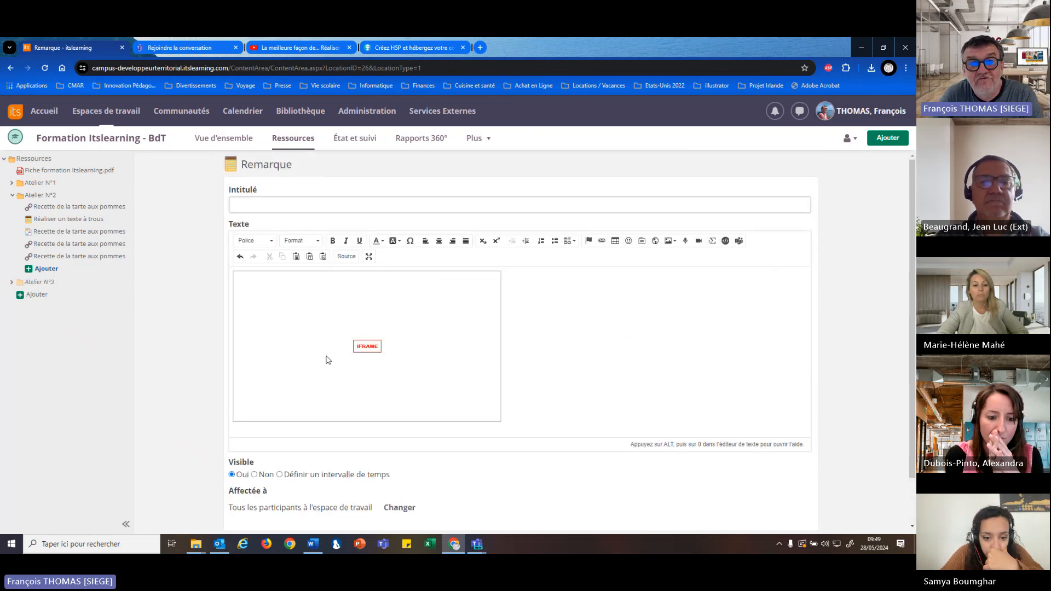
{"action": "left_click", "coordinate": [439, 241]}
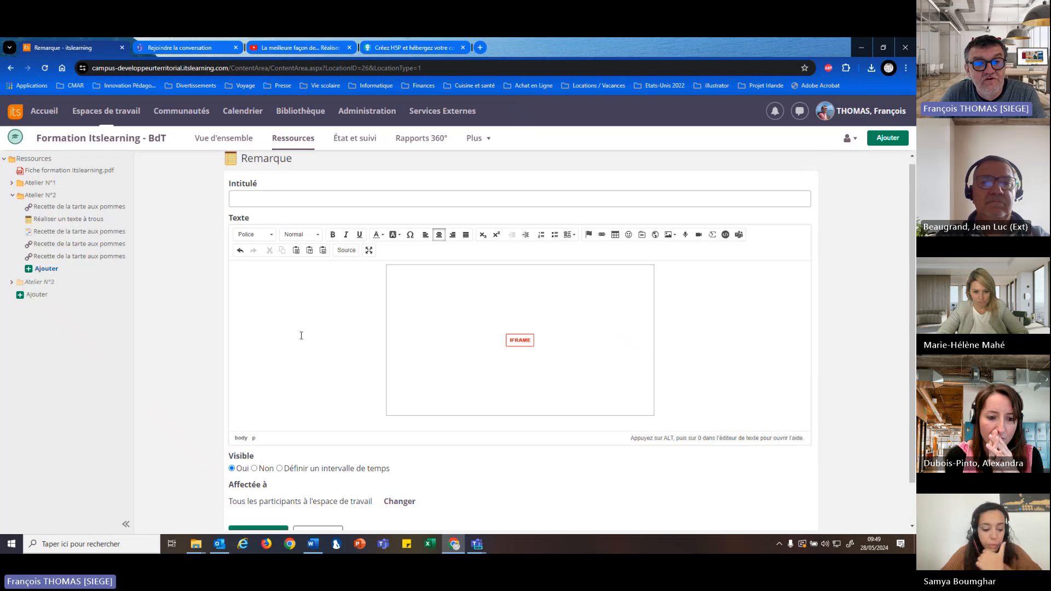
{"action": "scroll", "coordinate": [301, 334], "scroll_direction": "down", "scroll_amount": 1}
{"action": "left_click", "coordinate": [259, 491]}
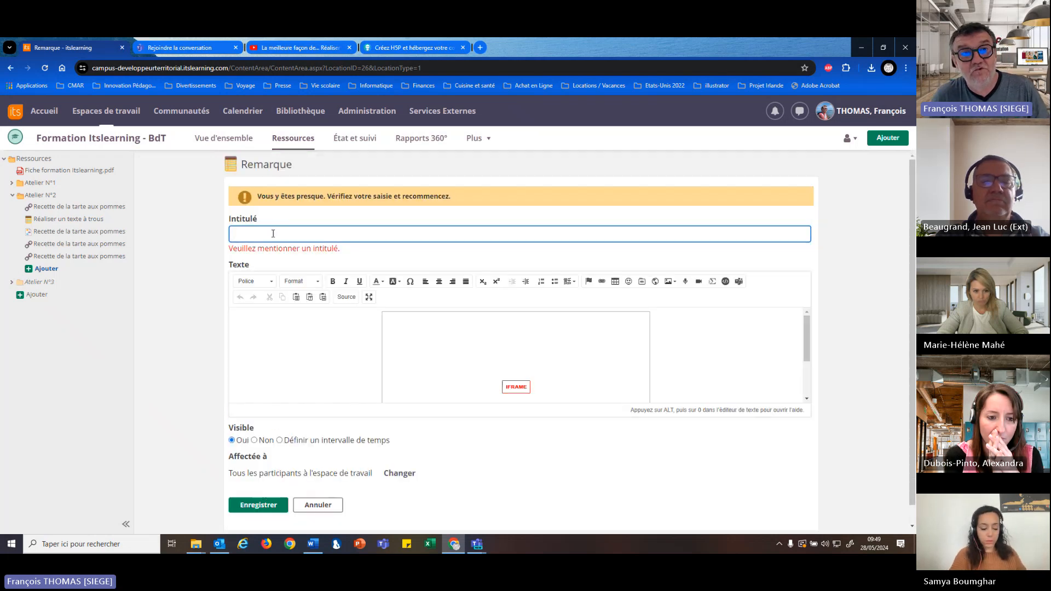
Step: Enter 'Recette de la tarte aux pommes' as the note's Intitulé and save it
{"action": "type", "text": "Recette"}
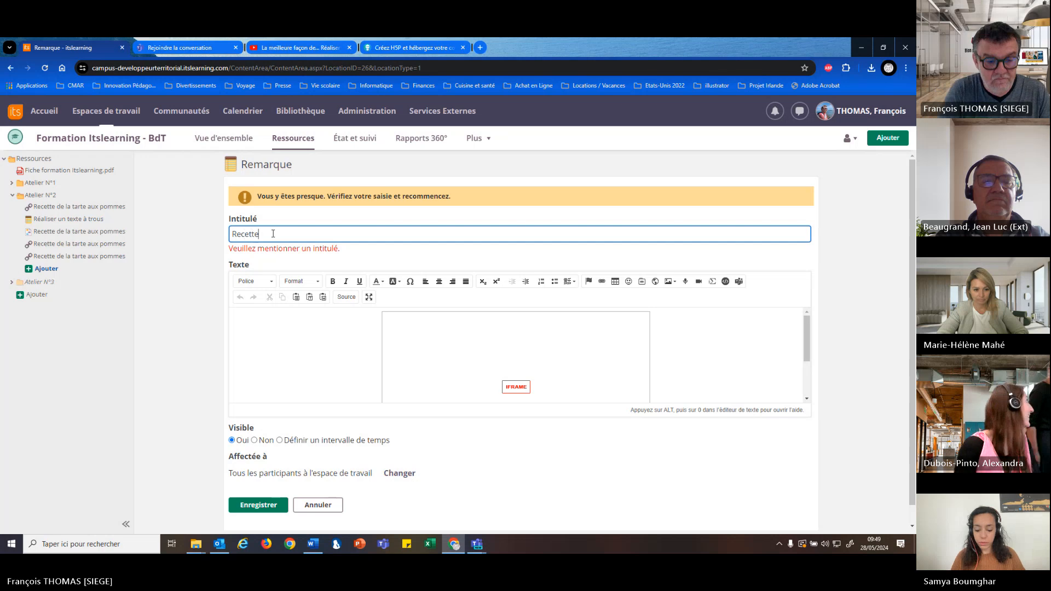
{"action": "type", "text": " de la tart"}
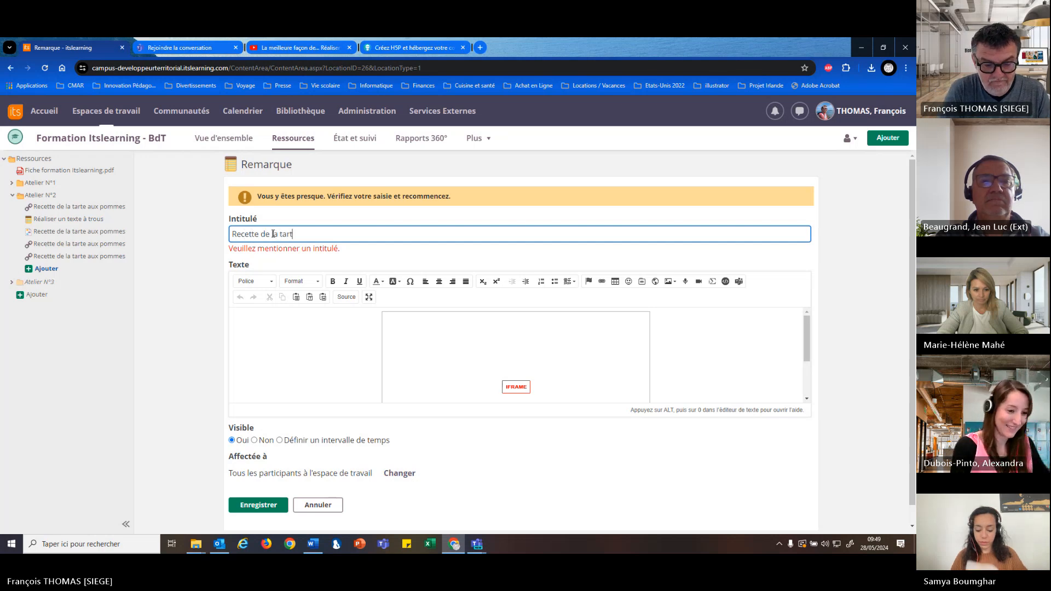
{"action": "type", "text": "e aux pommes"}
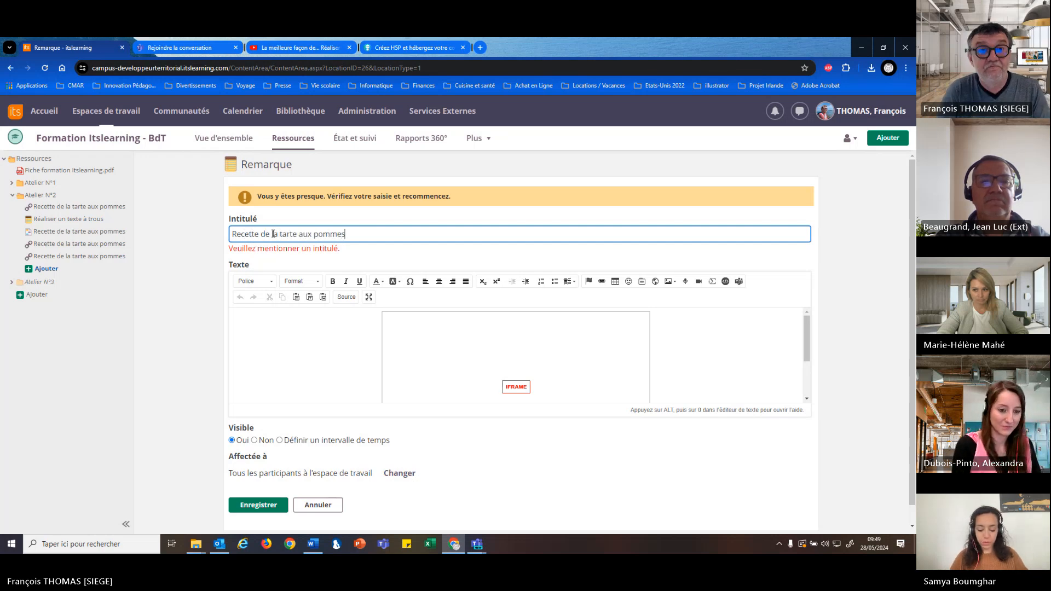
{"action": "left_click", "coordinate": [254, 503]}
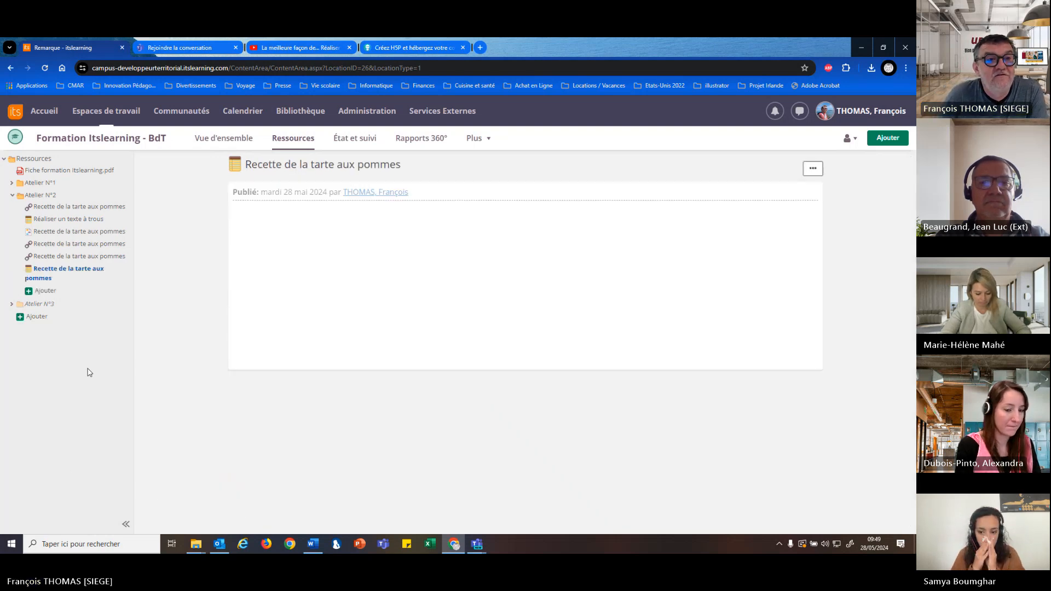
Step: View the saved apple-tart note with its embedded video, then open its '...' options
{"action": "left_click", "coordinate": [65, 276]}
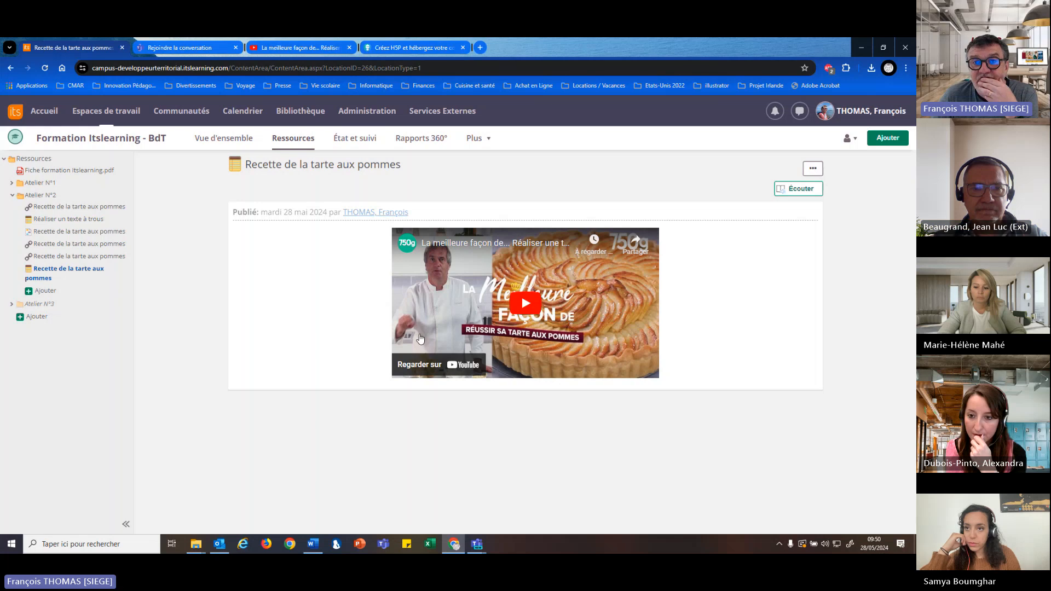
{"action": "left_click", "coordinate": [813, 170]}
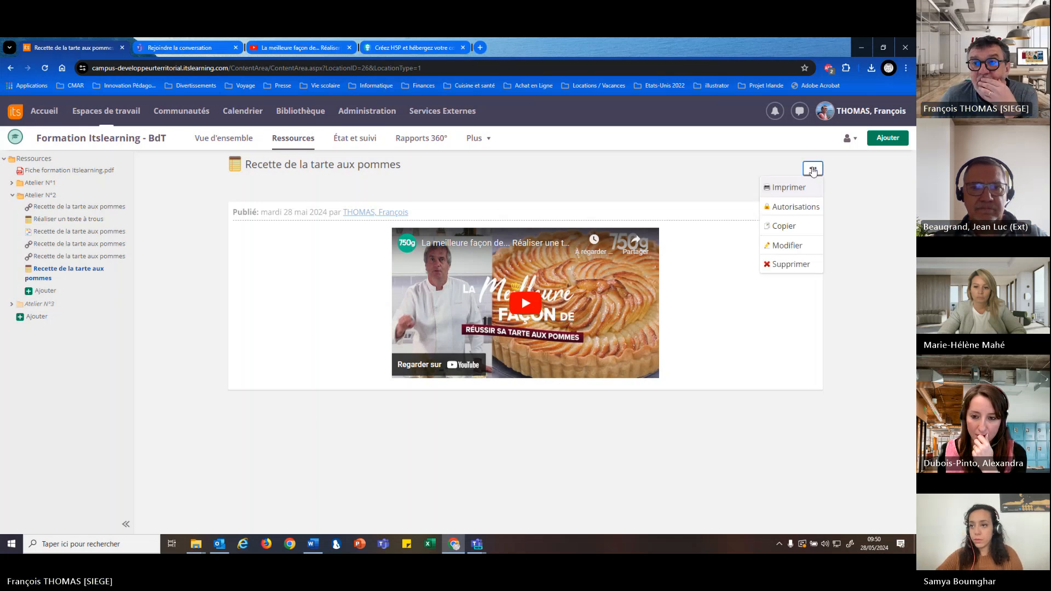
Step: Change the apple-tart note's embedded video height from 315 to 415 in the HTML source and save
{"action": "left_click", "coordinate": [785, 245]}
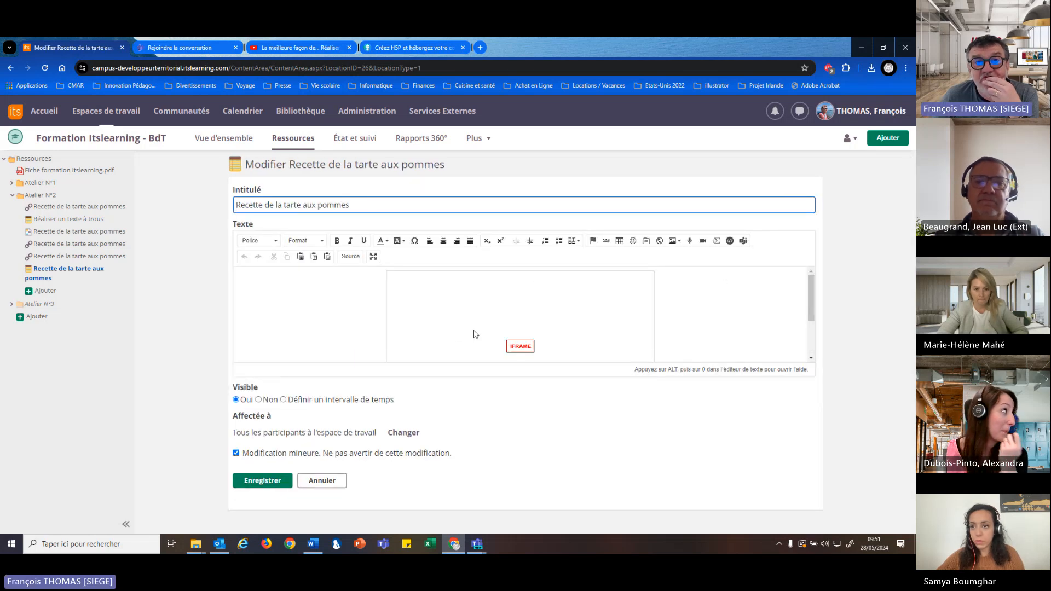
{"action": "left_click", "coordinate": [350, 256]}
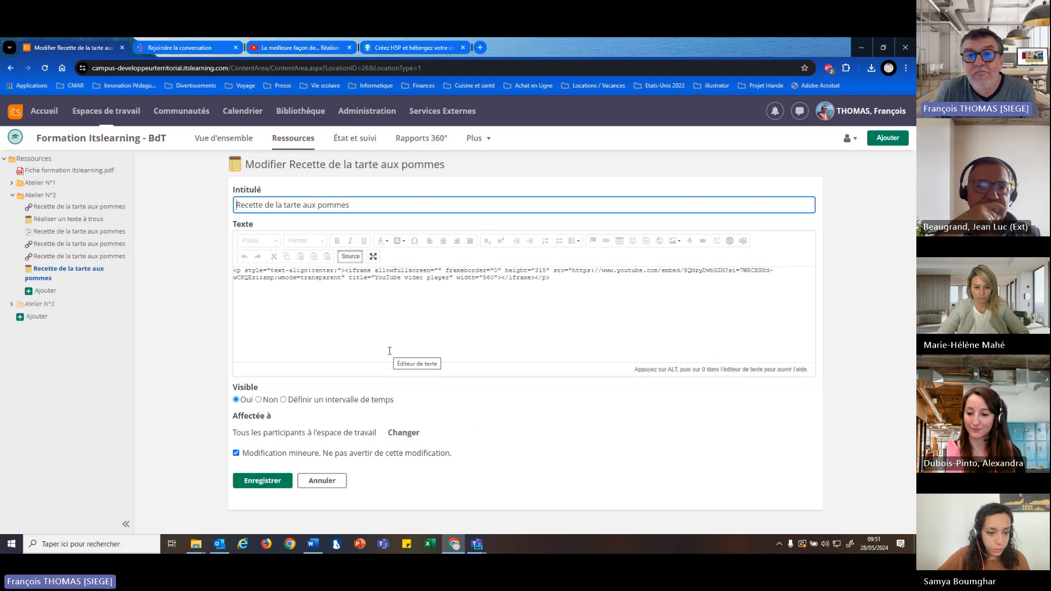
{"action": "left_click", "coordinate": [542, 272]}
{"action": "key", "text": "BackSpace"}
{"action": "type", "text": "4"}
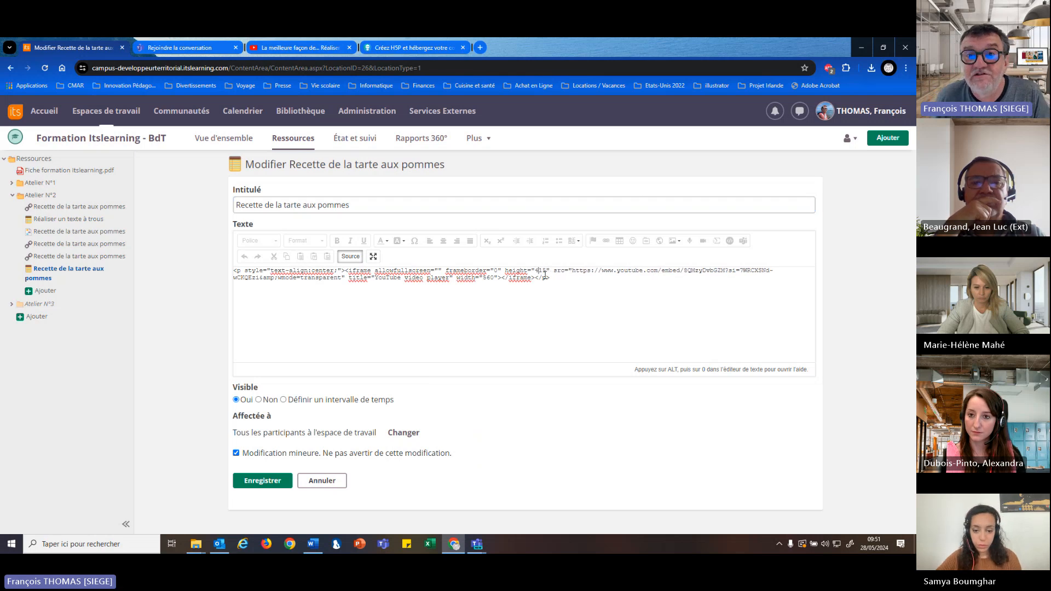
{"action": "left_click", "coordinate": [353, 257]}
{"action": "scroll", "coordinate": [574, 383], "scroll_direction": "down", "scroll_amount": 1}
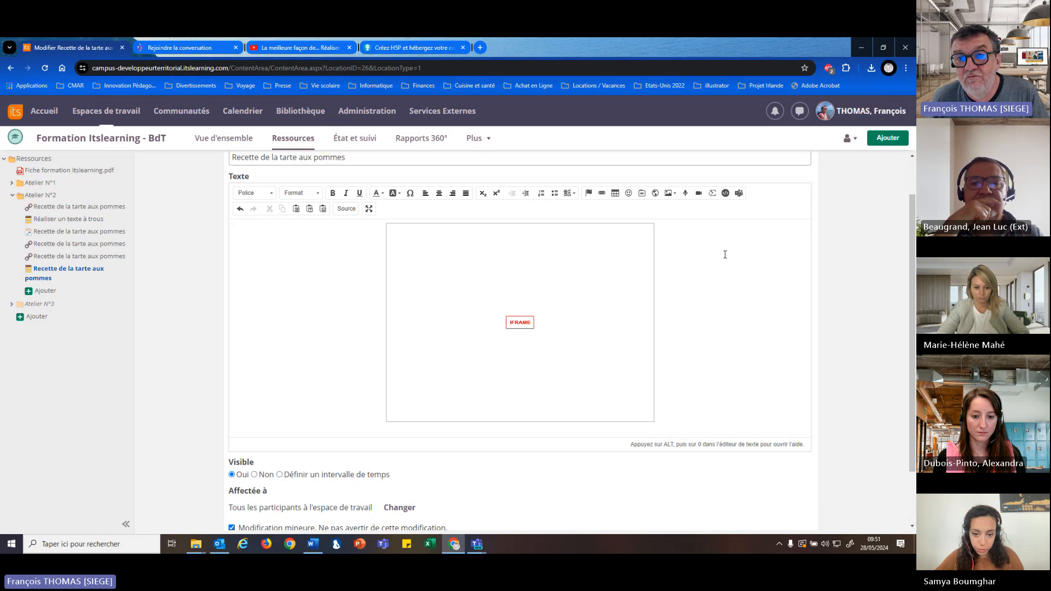
{"action": "scroll", "coordinate": [246, 520], "scroll_direction": "down", "scroll_amount": 2}
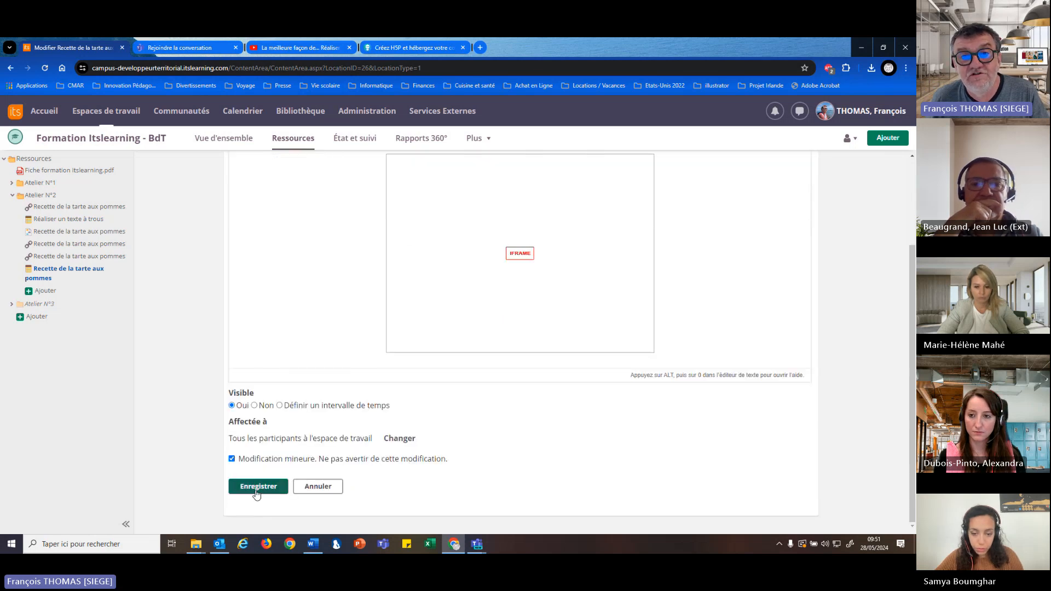
{"action": "left_click", "coordinate": [263, 491]}
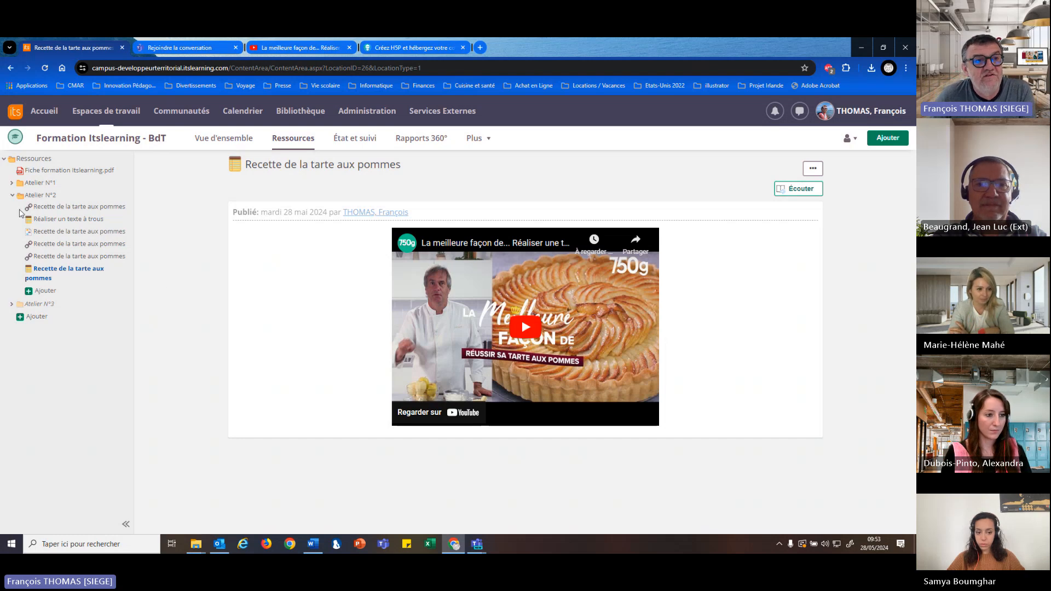
Step: Go to the Réaliser un texte à trous item in the Atelier N°2 tree
{"action": "left_click", "coordinate": [81, 220]}
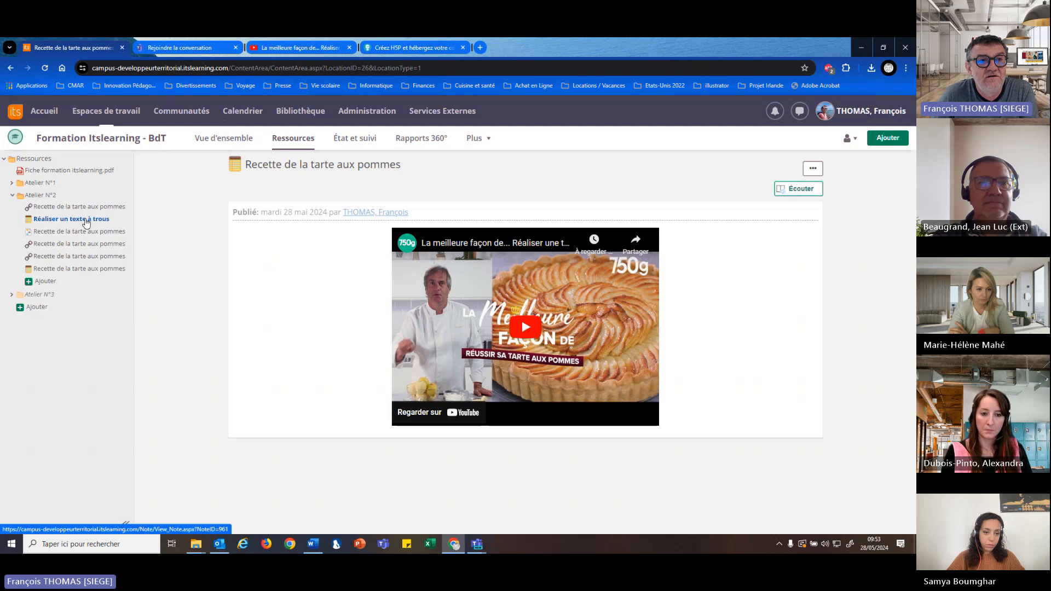
Step: View the Réaliser un texte à trous note, then start adding a new element to Atelier N°2
{"action": "left_click", "coordinate": [87, 220]}
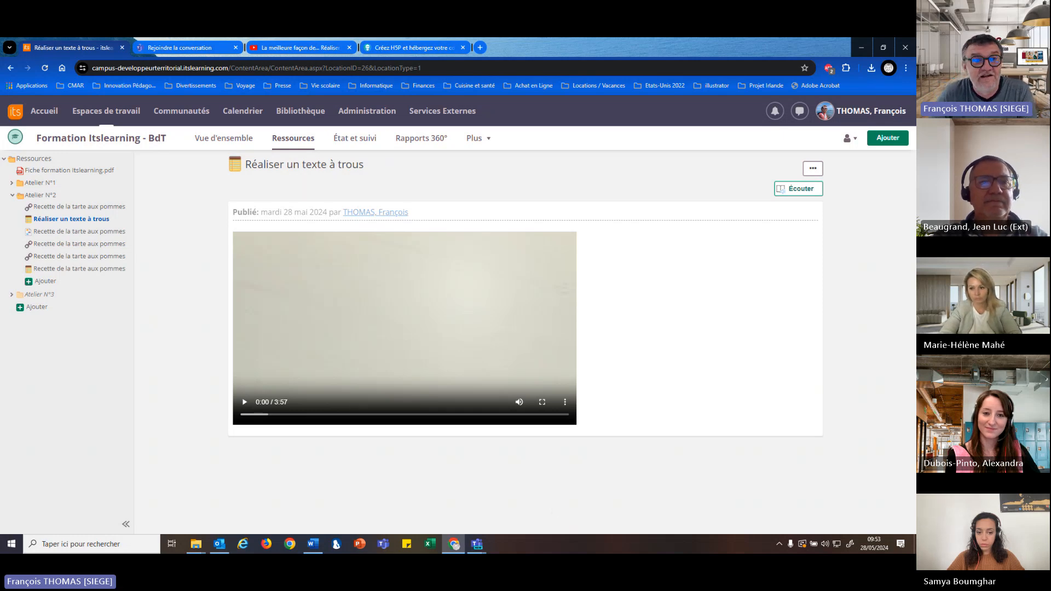
{"action": "left_click", "coordinate": [43, 283]}
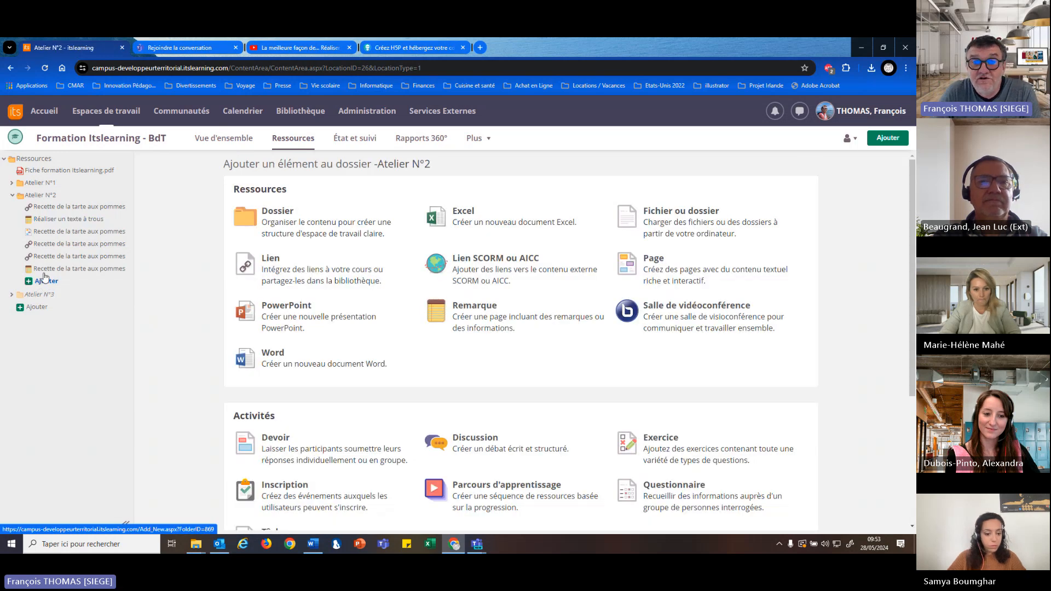
Step: Create a new note in Atelier N°2 and bring up its video recording window
{"action": "left_click", "coordinate": [484, 306]}
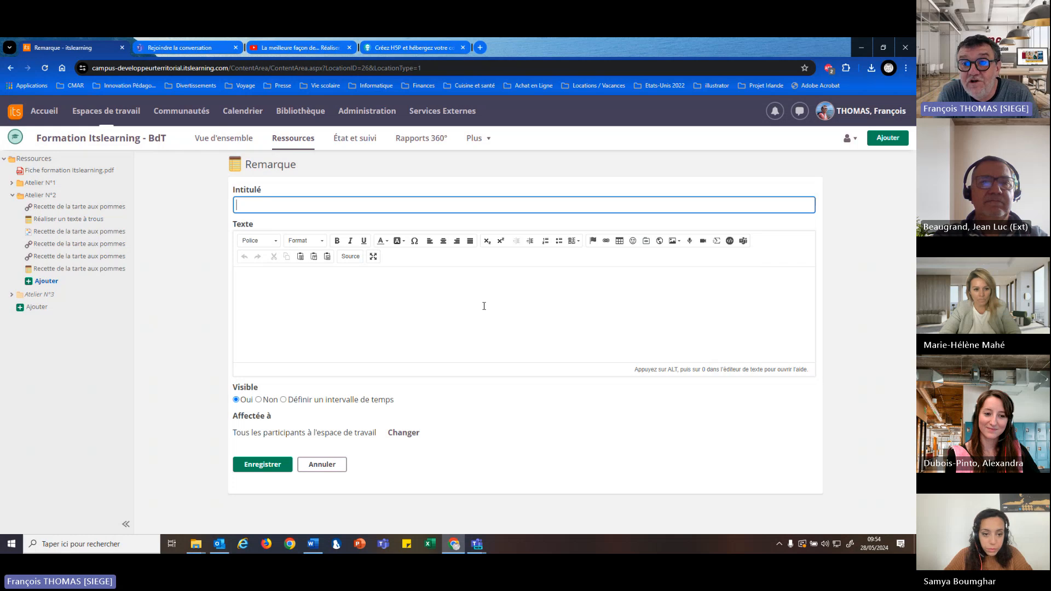
{"action": "left_click", "coordinate": [703, 242]}
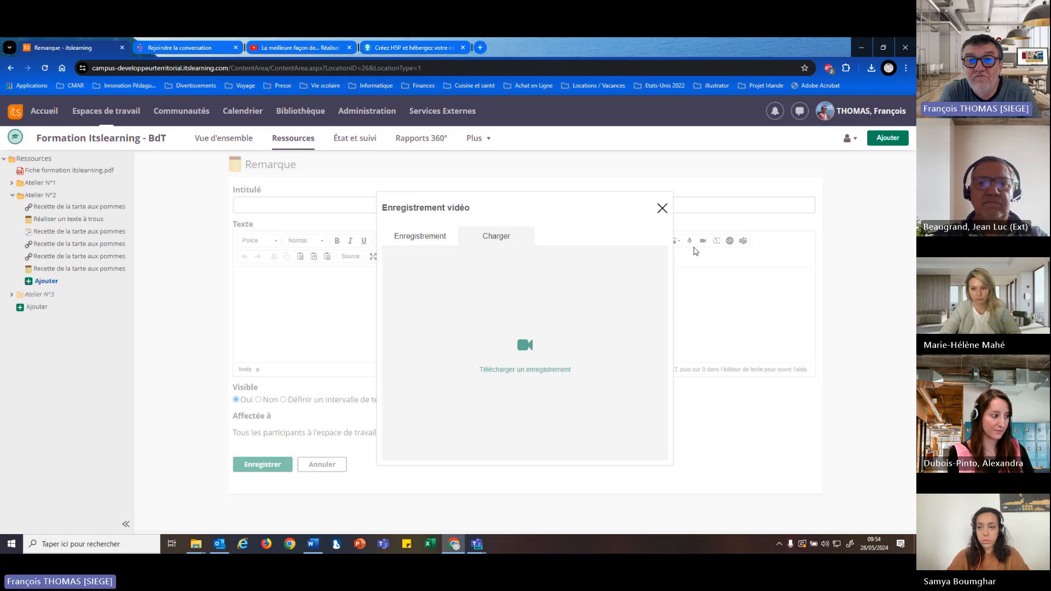
Step: Switch the video dialog from recording to uploading and bring up the file picker
{"action": "left_click", "coordinate": [414, 240]}
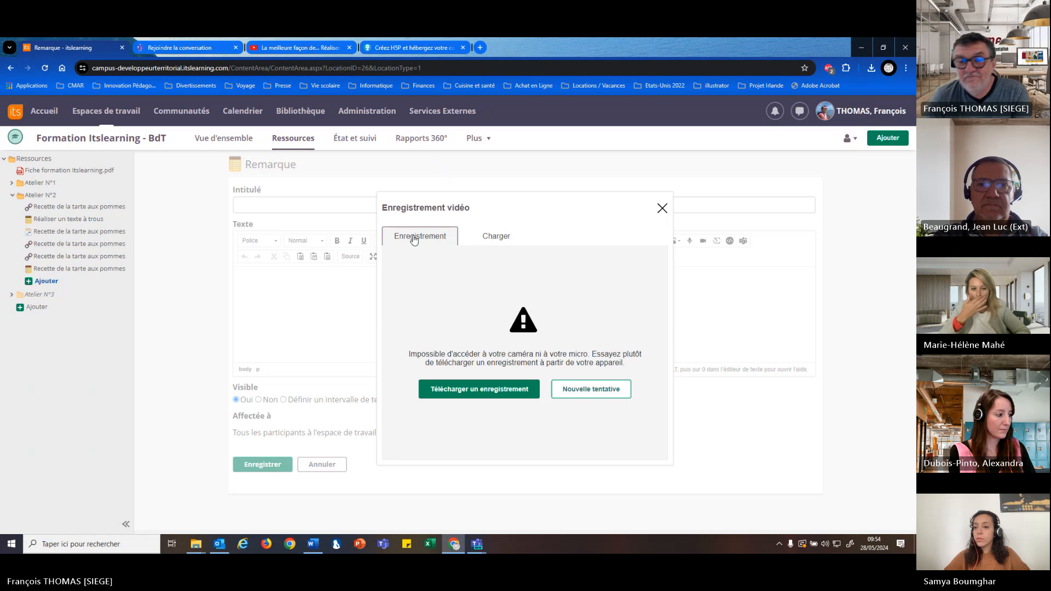
{"action": "left_click", "coordinate": [504, 240]}
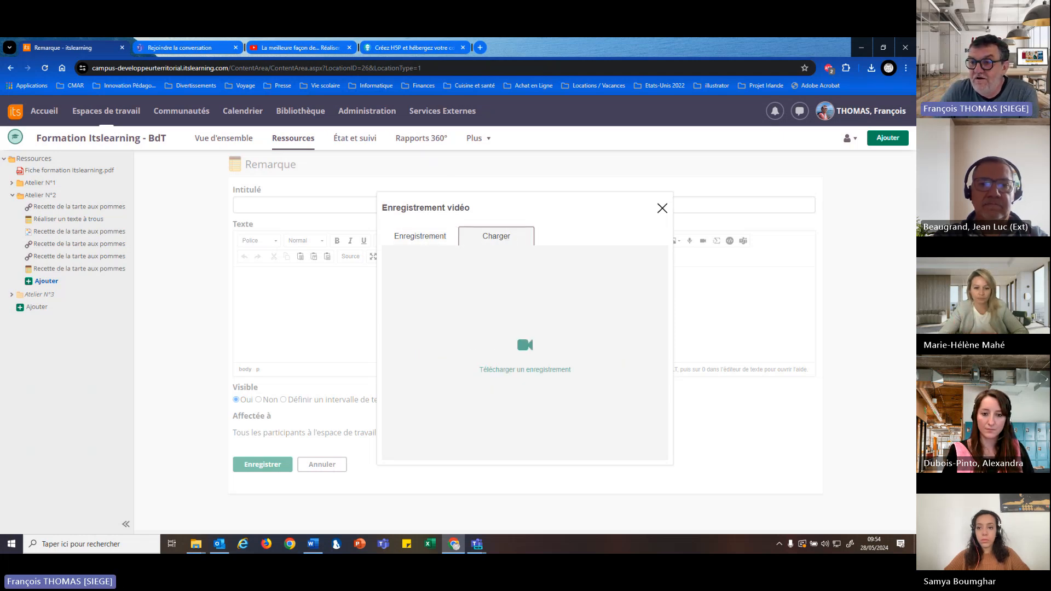
{"action": "left_click", "coordinate": [519, 371]}
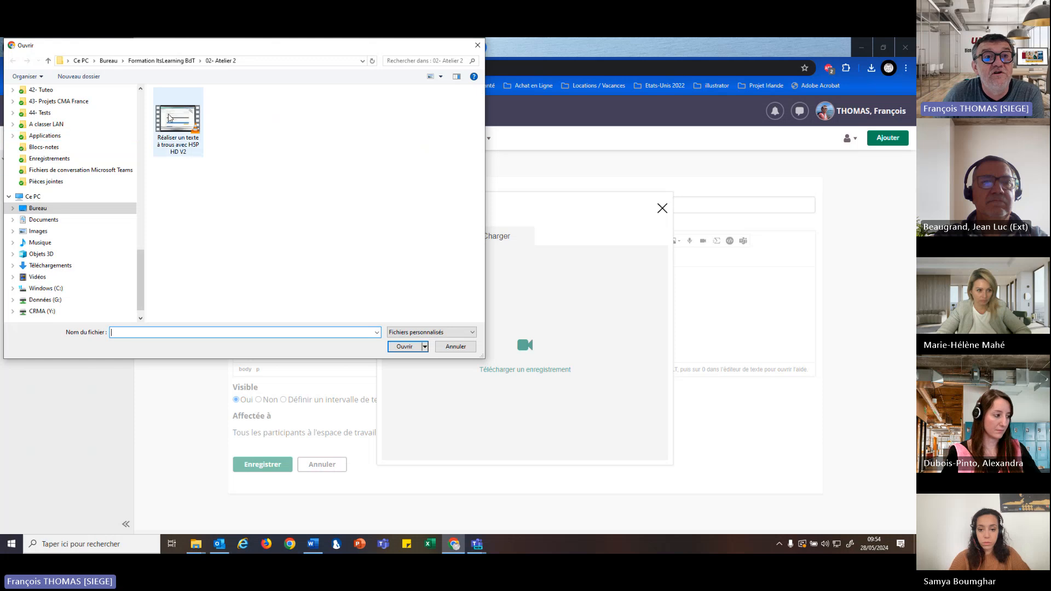
Step: Upload the video 'Réaliser un texte à trous avec H5P HD V2' as the recording
{"action": "left_click", "coordinate": [178, 124]}
{"action": "left_click", "coordinate": [405, 346]}
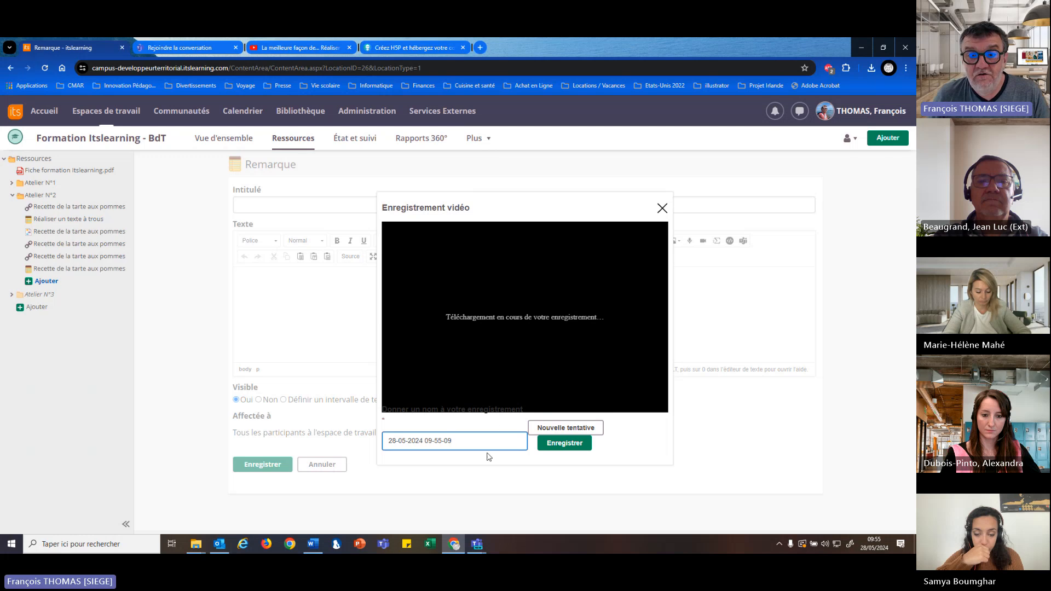
Step: Replace the date-based recording name with 'Réaliser un texte à trous' and insert it into the note
{"action": "left_click_drag", "start_coordinate": [467, 442], "coordinate": [376, 444]}
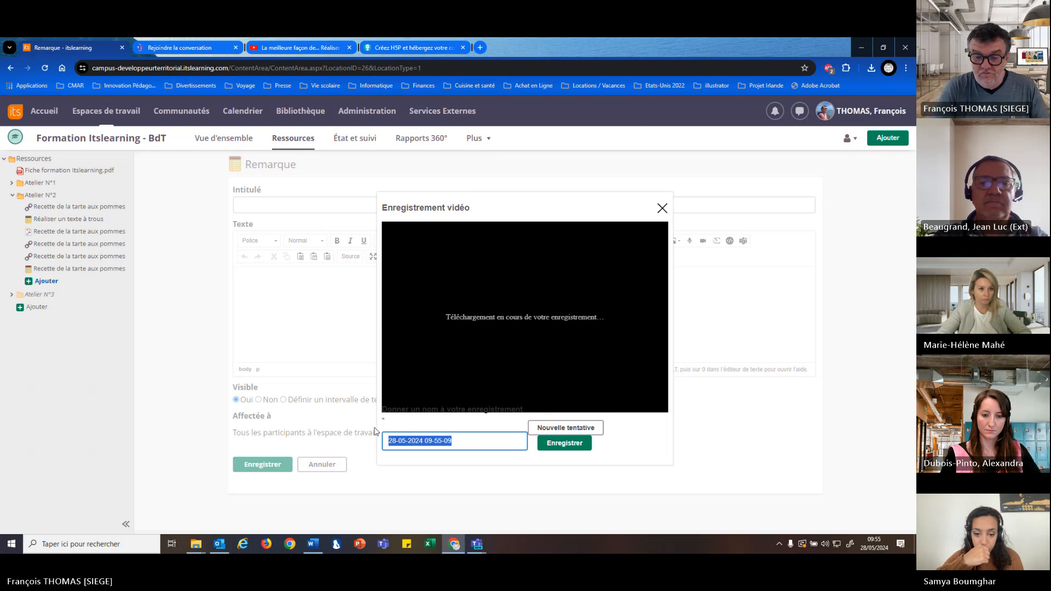
{"action": "key", "text": "BackSpace"}
{"action": "type", "text": "Ré"}
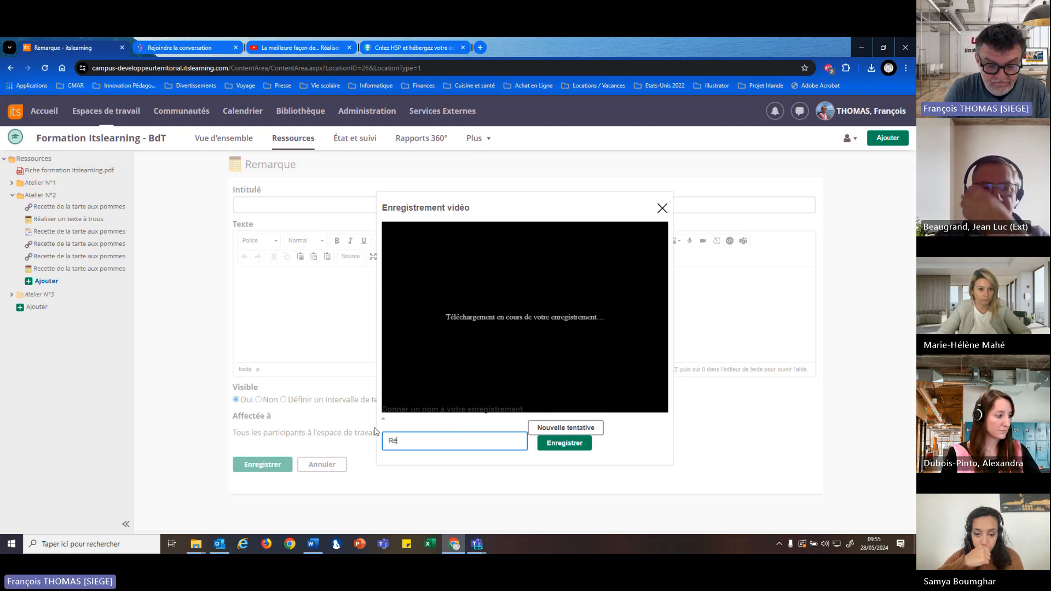
{"action": "type", "text": "aliser un tex"}
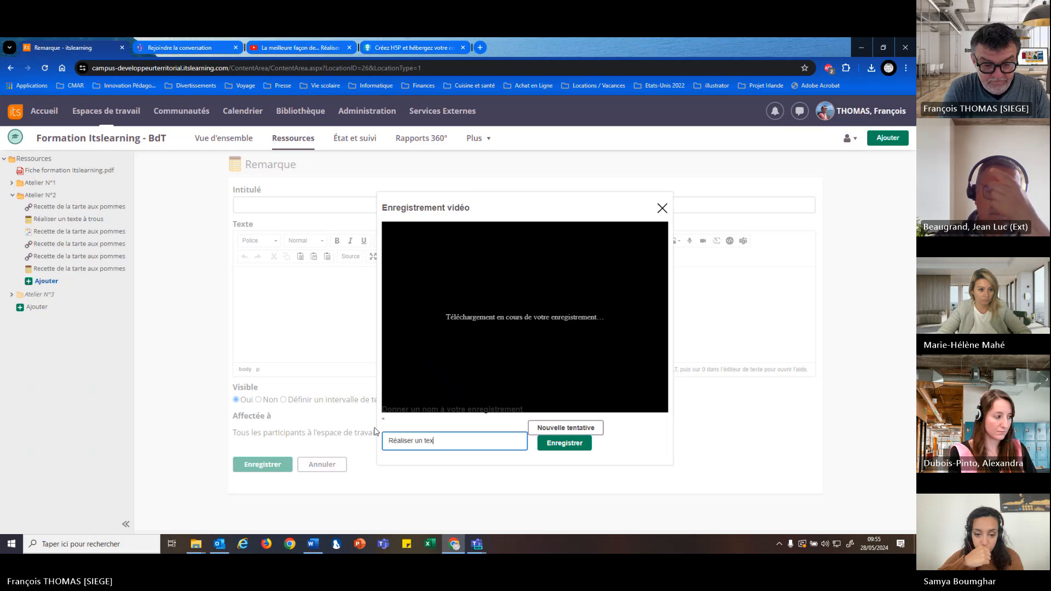
{"action": "type", "text": "te à trous"}
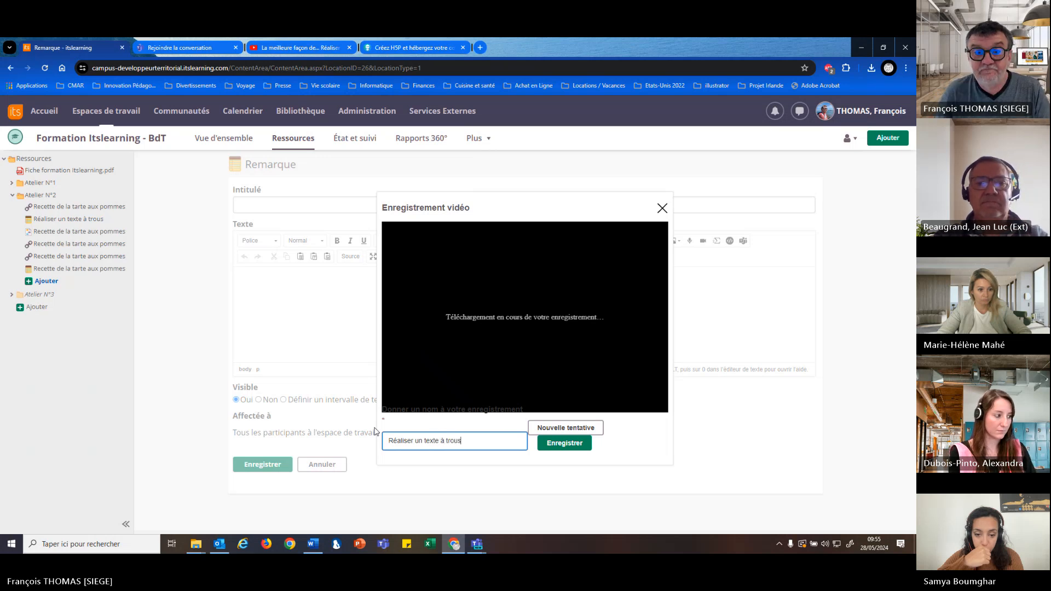
{"action": "left_click", "coordinate": [562, 444]}
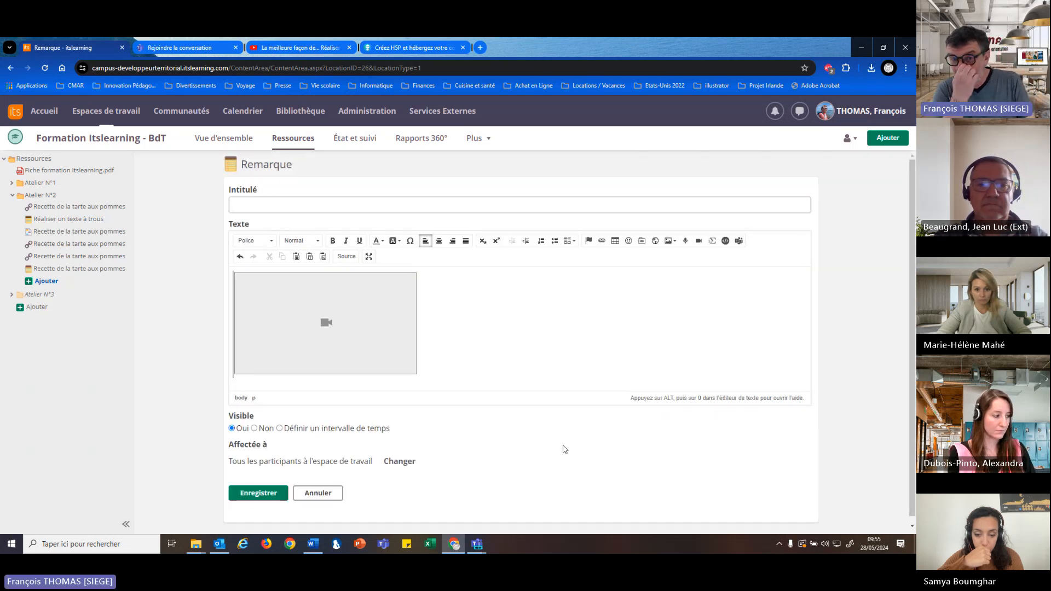
Step: Title the note 'Réaliser un texte à trous' and publish it
{"action": "left_click", "coordinate": [271, 206]}
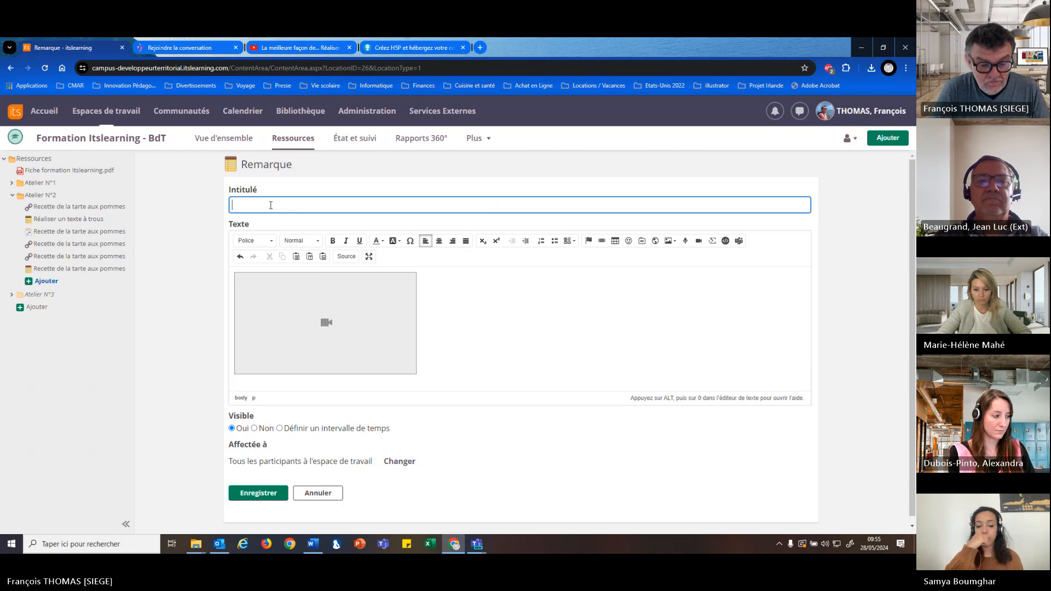
{"action": "type", "text": "Réaliser un"}
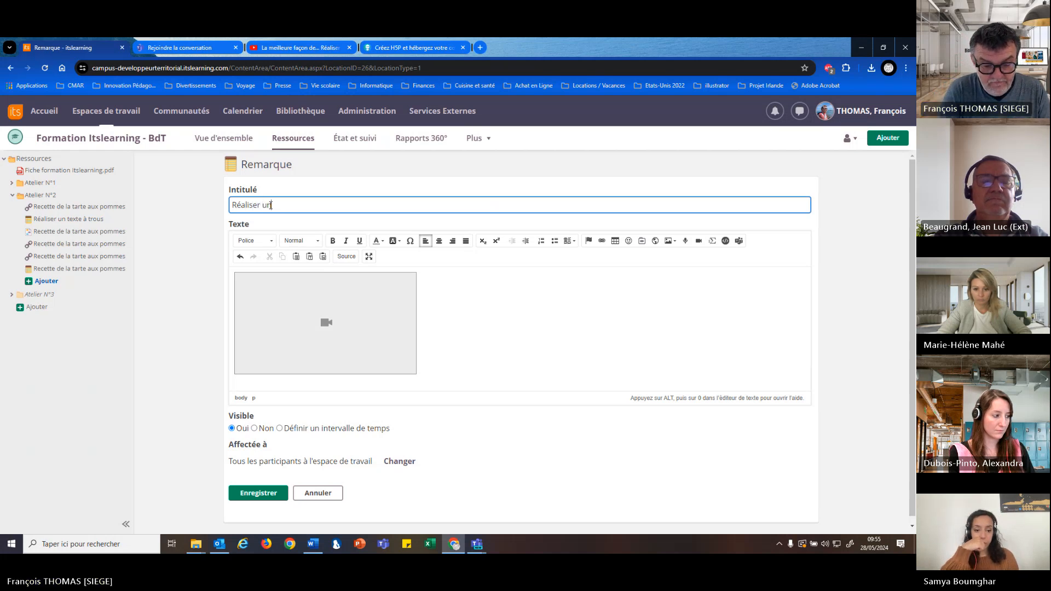
{"action": "type", "text": " texte à "}
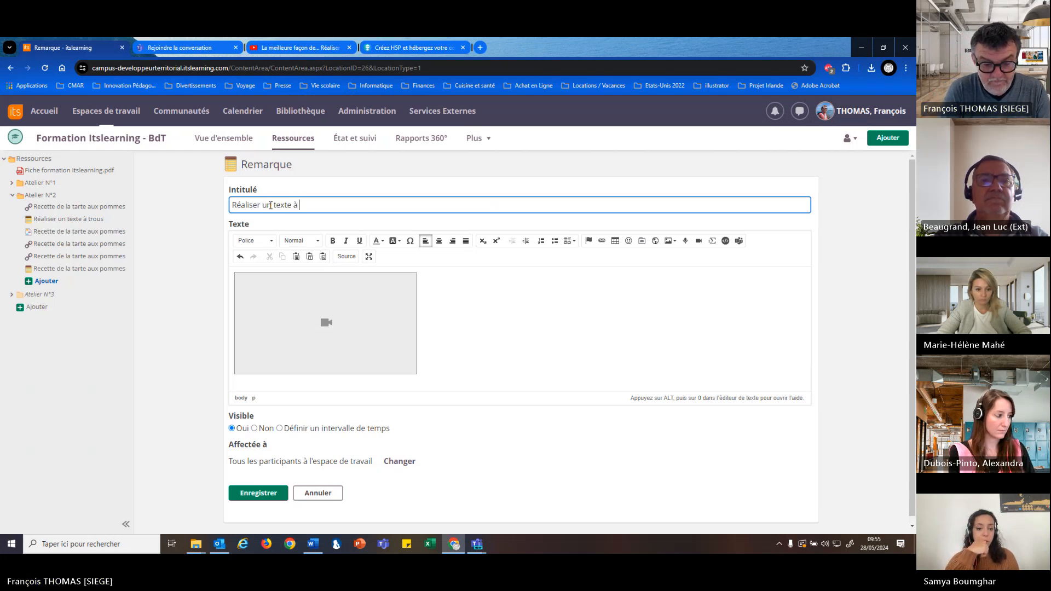
{"action": "type", "text": "trouys"}
{"action": "key", "text": "BackSpace"}
{"action": "key", "text": "BackSpace"}
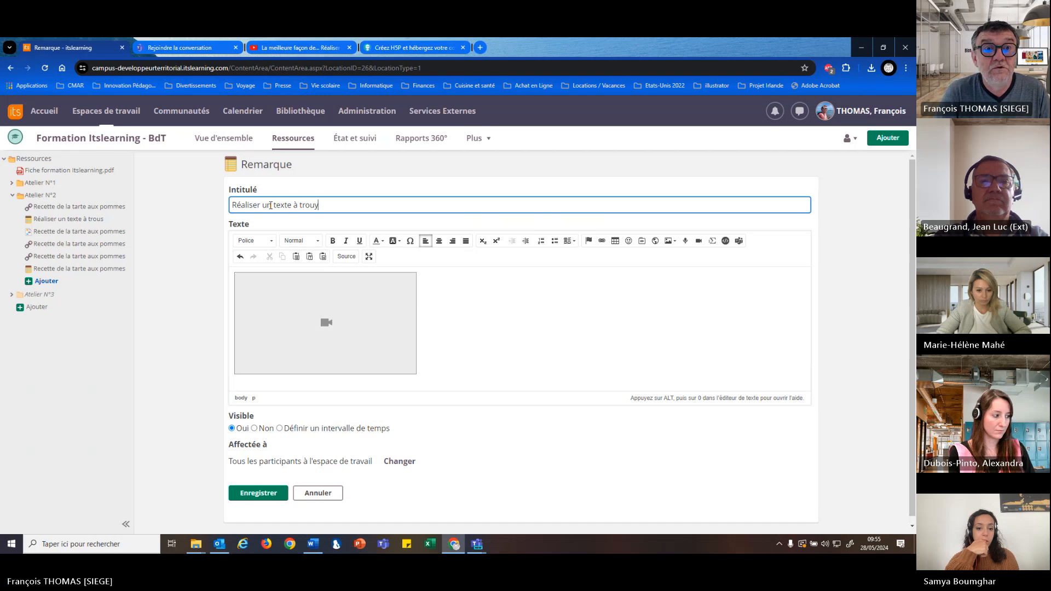
{"action": "type", "text": "s"}
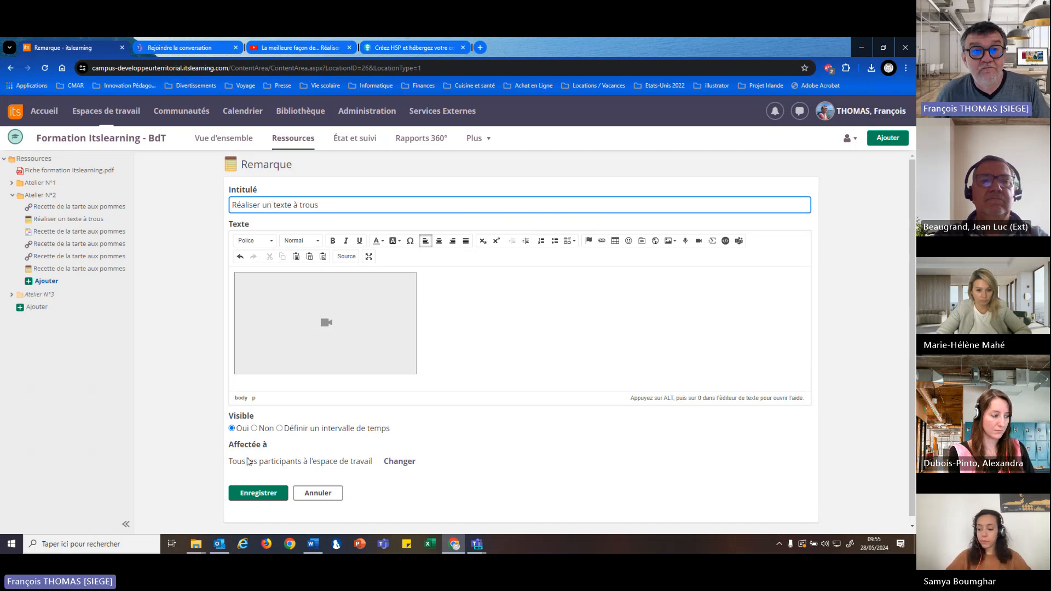
{"action": "left_click", "coordinate": [259, 494]}
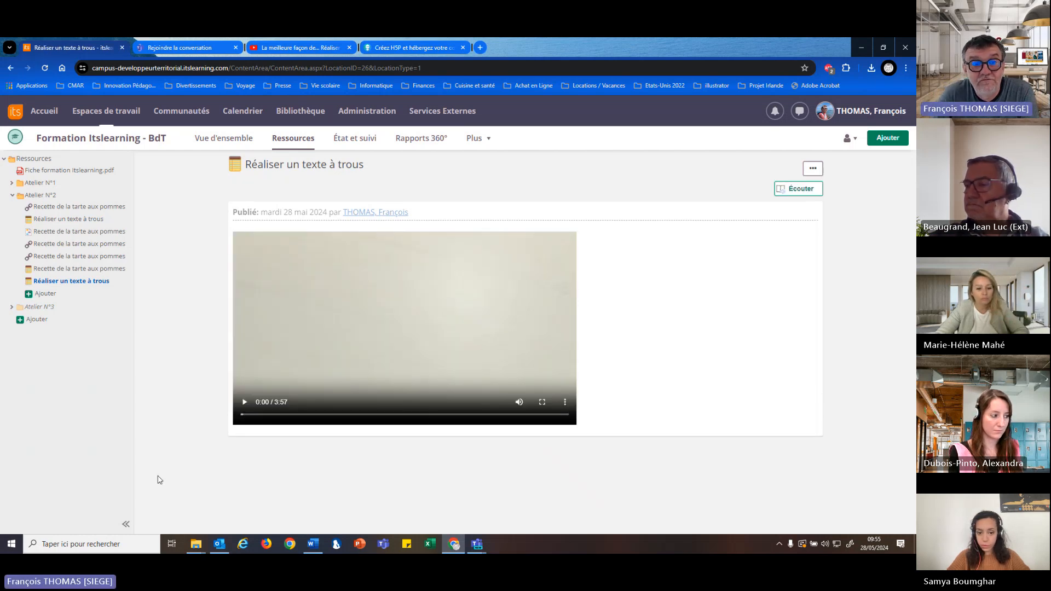
Step: Briefly play and pause the published video, then open the note for editing
{"action": "left_click", "coordinate": [243, 405]}
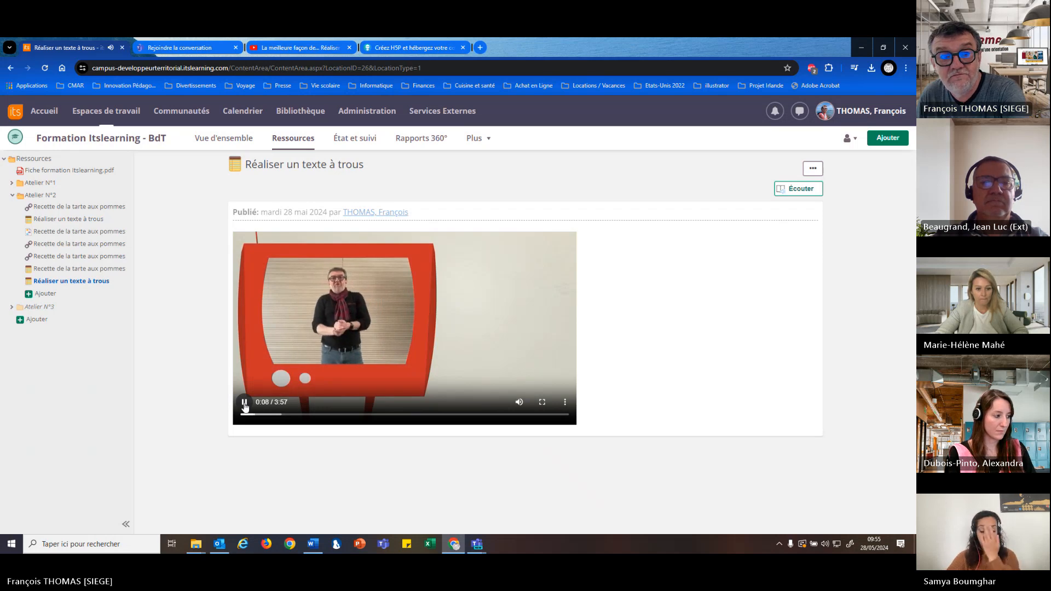
{"action": "left_click", "coordinate": [244, 404]}
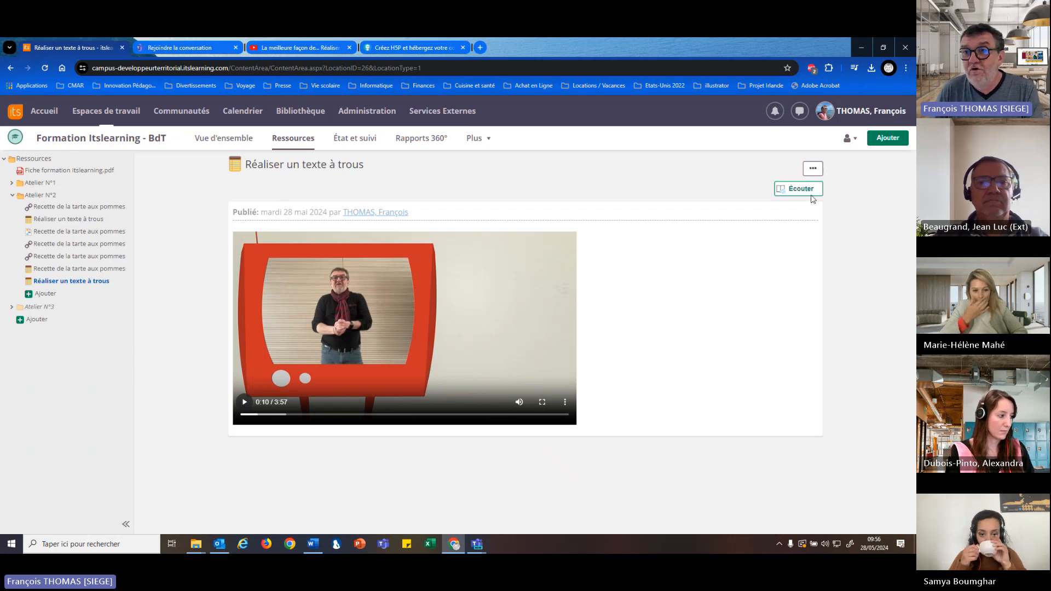
{"action": "left_click", "coordinate": [814, 171]}
{"action": "left_click", "coordinate": [793, 247]}
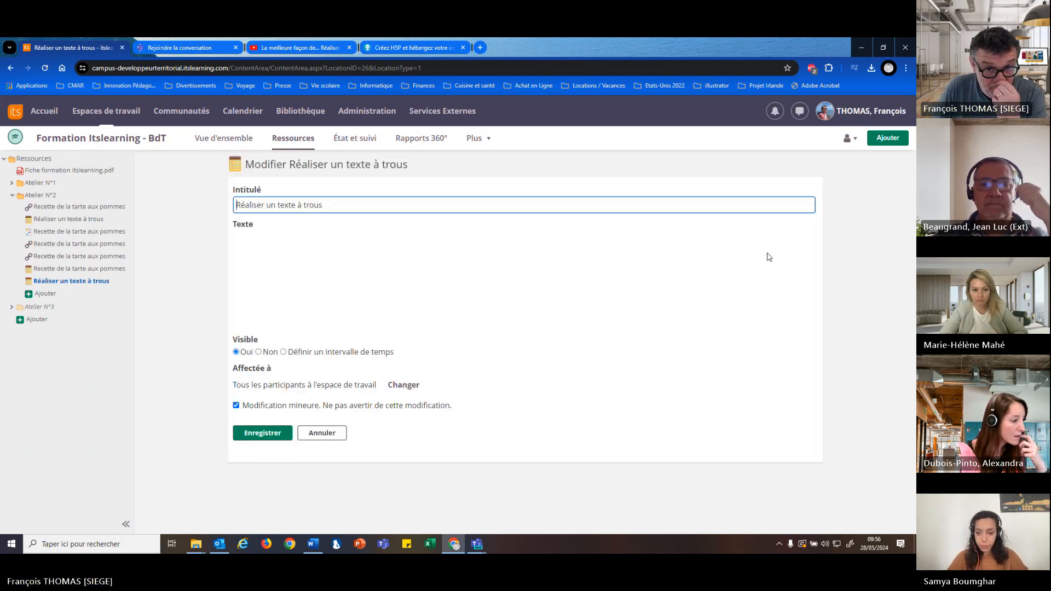
Step: Centre the video in the note, save it, and go to the Recette de la tarte aux pommes page
{"action": "left_click", "coordinate": [363, 308]}
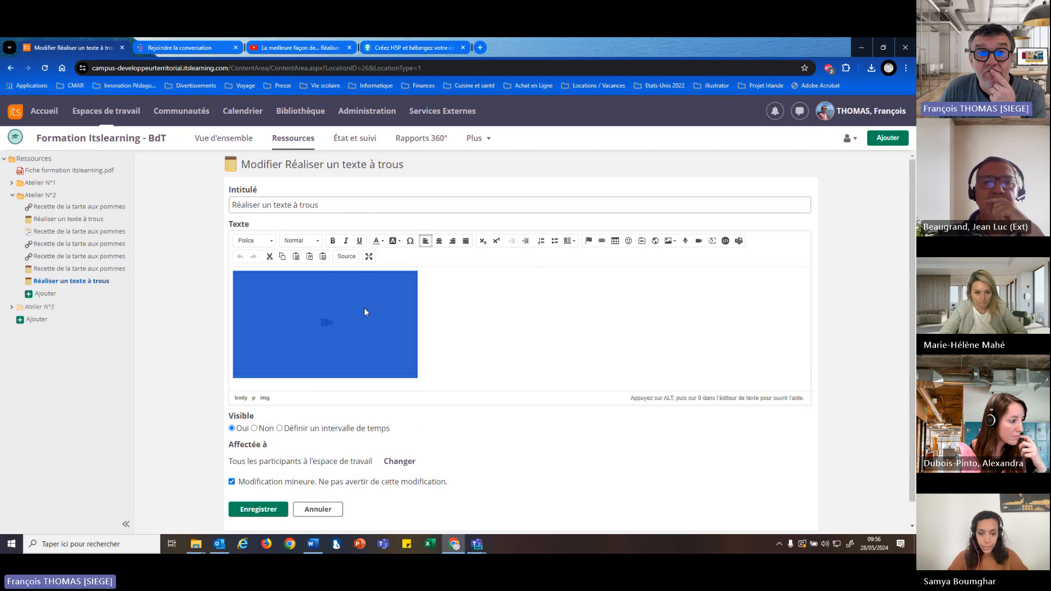
{"action": "left_click", "coordinate": [438, 243]}
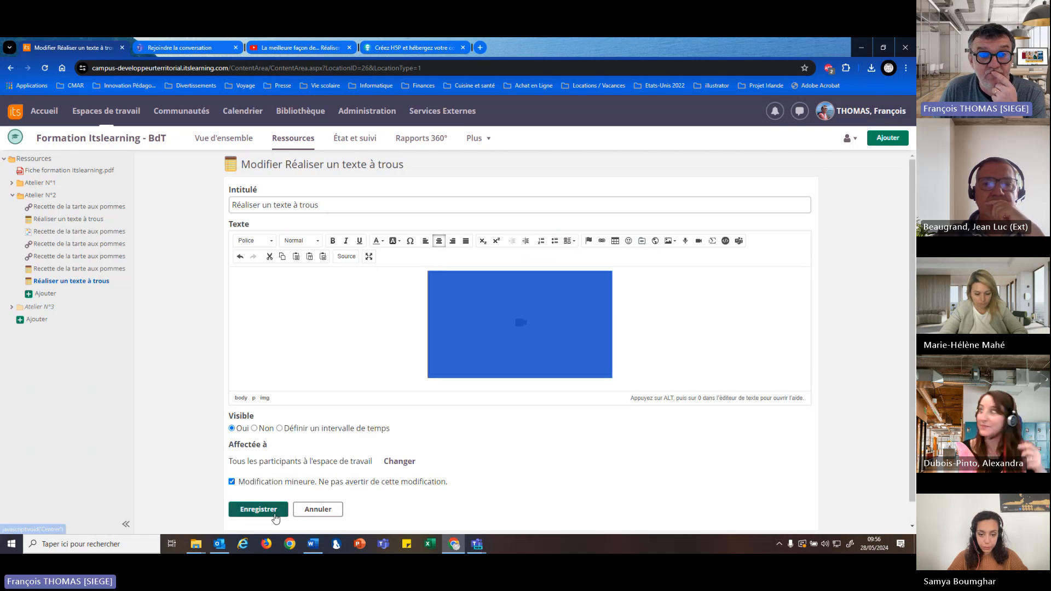
{"action": "left_click", "coordinate": [258, 508]}
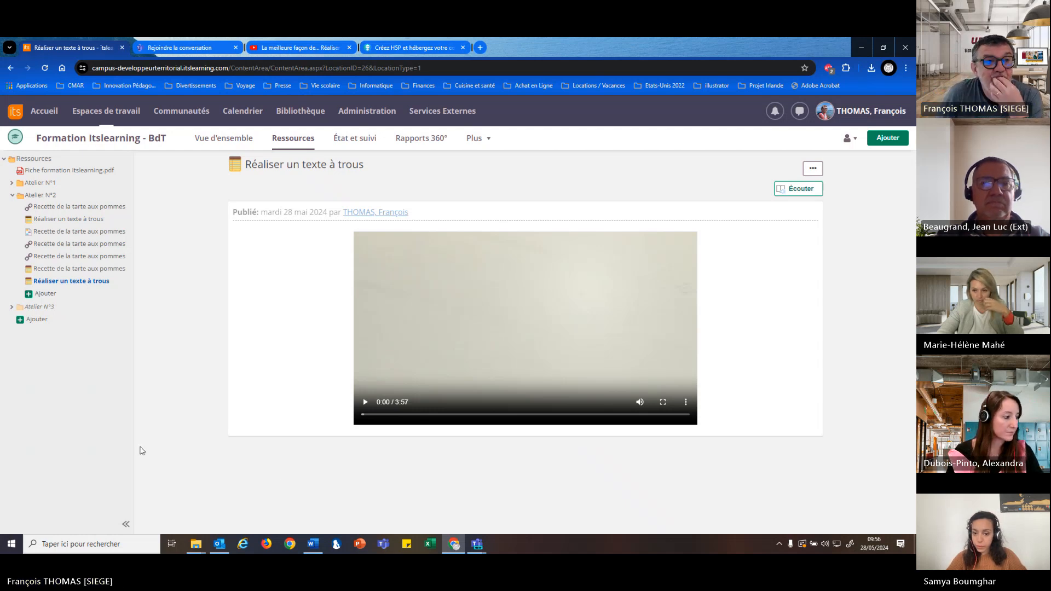
{"action": "left_click", "coordinate": [81, 235]}
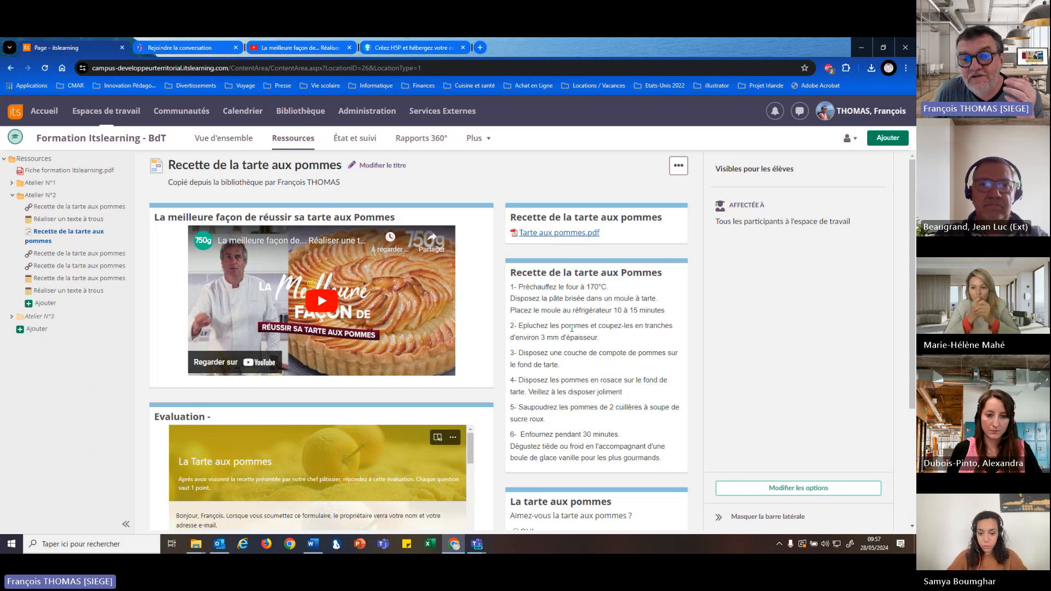
Step: In the embedded form, answer question 1 with 'La pâte brisée' and question 2 with 'Farine, huile, sucre, sel'
{"action": "scroll", "coordinate": [556, 290], "scroll_direction": "down", "scroll_amount": 2}
{"action": "scroll", "coordinate": [556, 295], "scroll_direction": "up", "scroll_amount": 2}
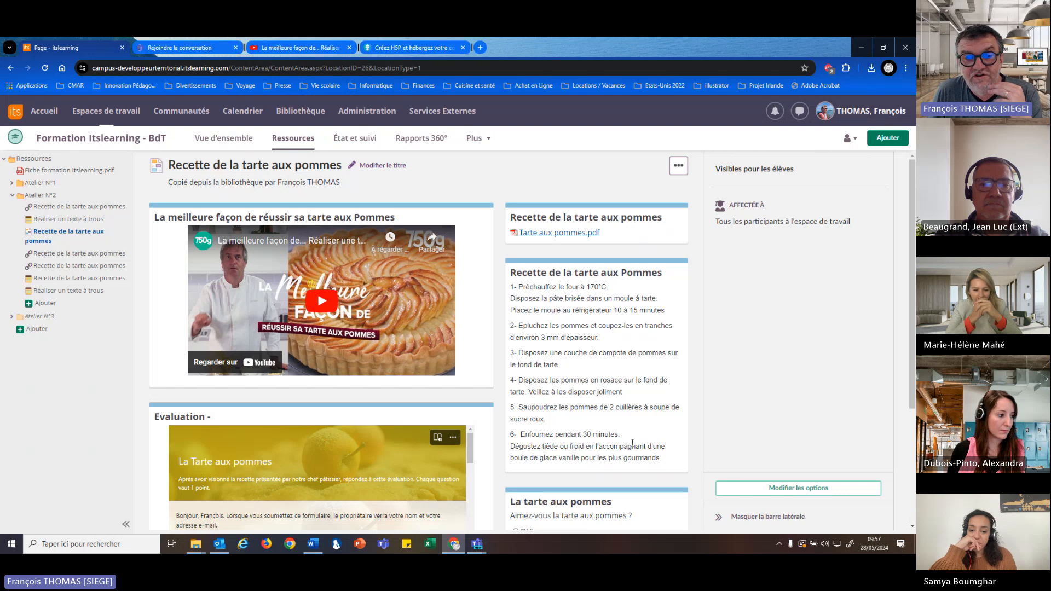
{"action": "scroll", "coordinate": [633, 439], "scroll_direction": "down", "scroll_amount": 3}
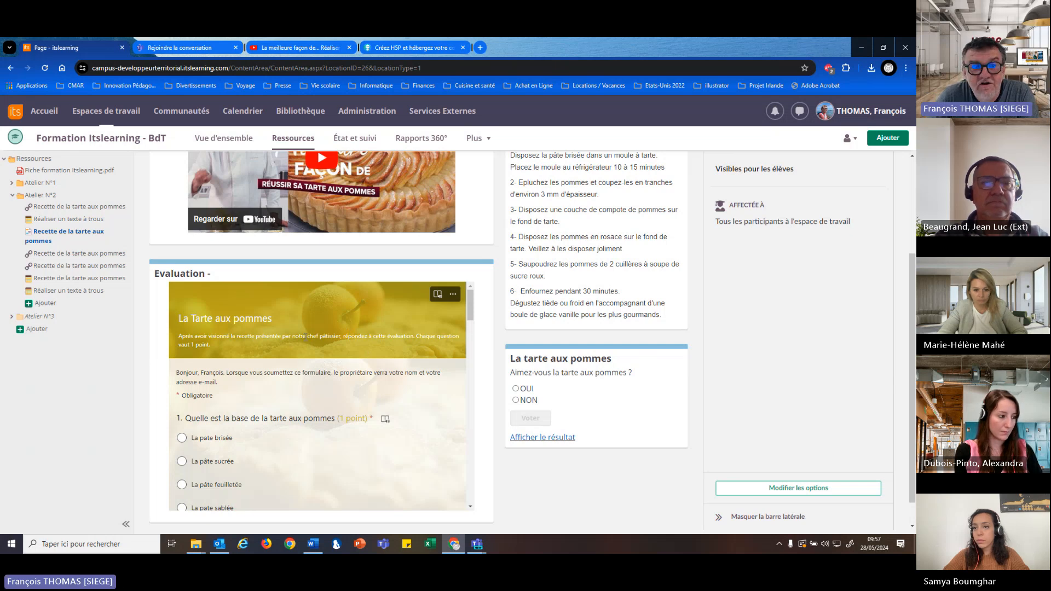
{"action": "scroll", "coordinate": [344, 380], "scroll_direction": "down", "scroll_amount": 1}
{"action": "scroll", "coordinate": [343, 380], "scroll_direction": "up", "scroll_amount": 1}
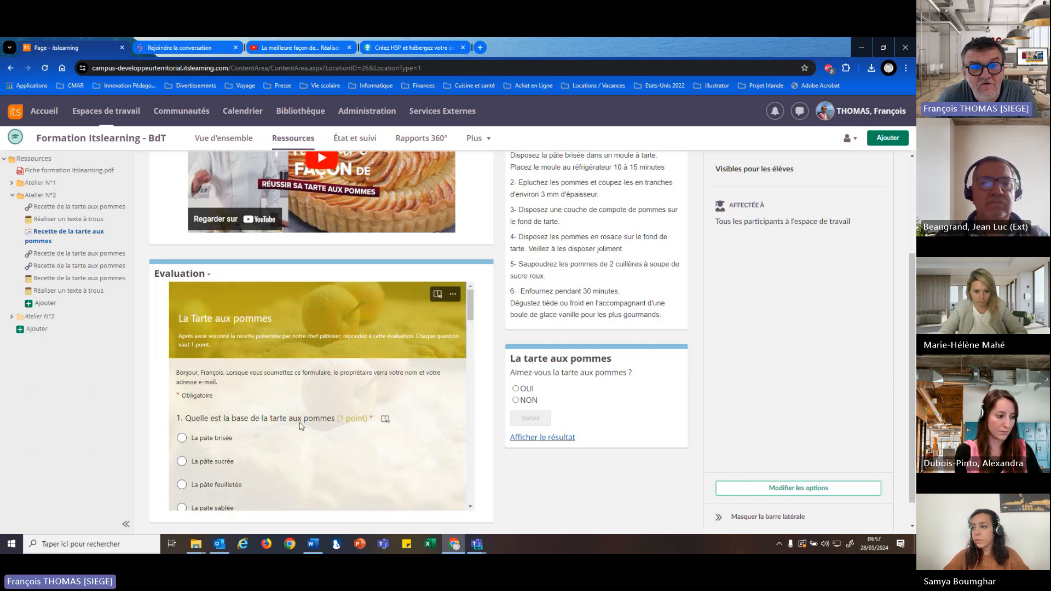
{"action": "scroll", "coordinate": [288, 401], "scroll_direction": "down", "scroll_amount": 1}
{"action": "left_click", "coordinate": [182, 391]}
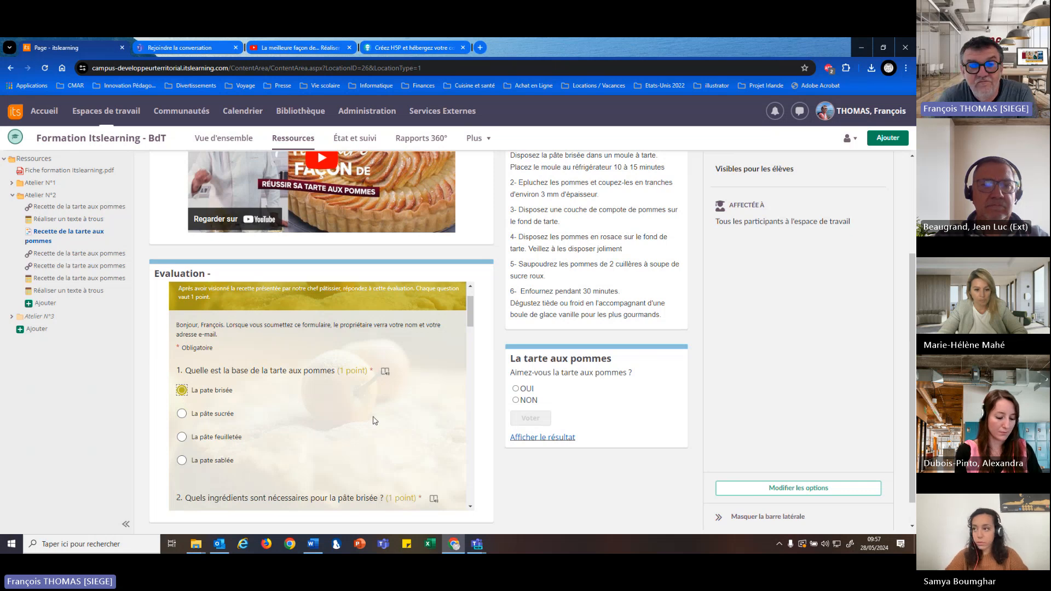
{"action": "scroll", "coordinate": [219, 416], "scroll_direction": "down", "scroll_amount": 2}
{"action": "left_click", "coordinate": [182, 375]}
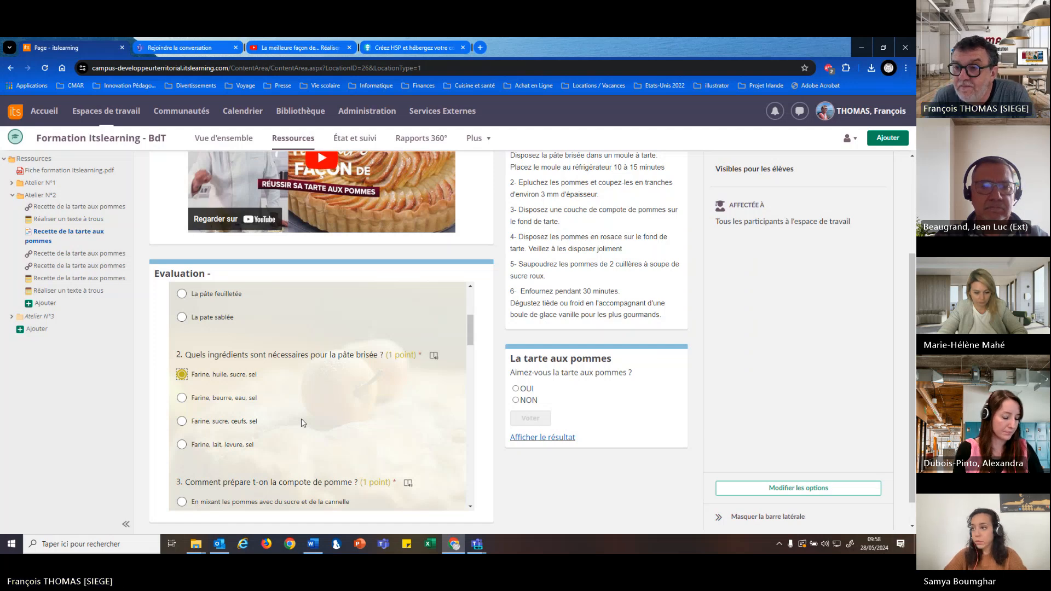
Step: Scroll back up and choose Ajouter under Atelier N°2
{"action": "scroll", "coordinate": [327, 415], "scroll_direction": "up", "scroll_amount": 3}
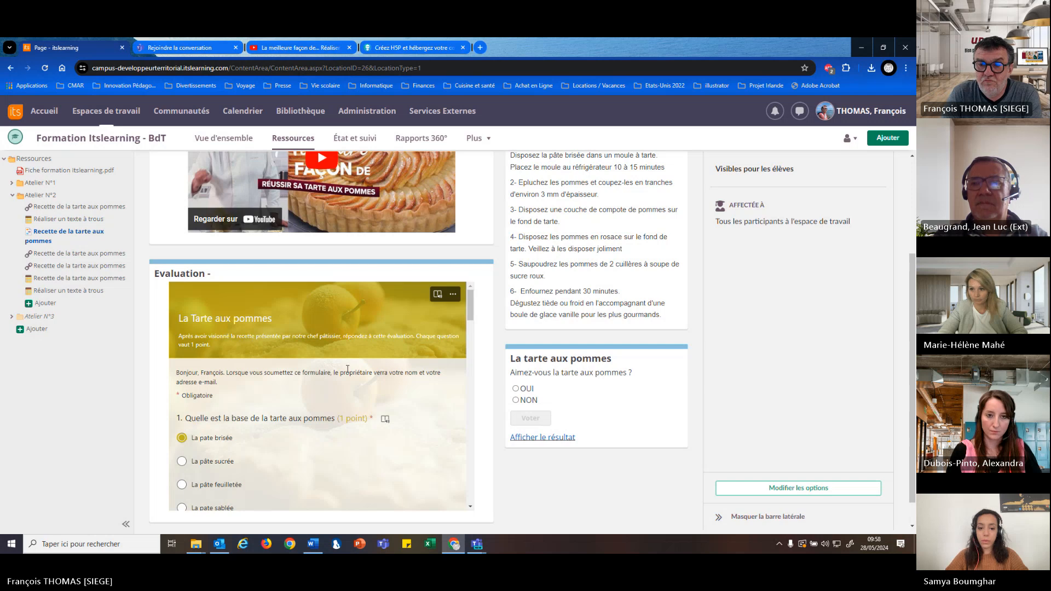
{"action": "scroll", "coordinate": [347, 369], "scroll_direction": "up", "scroll_amount": 3}
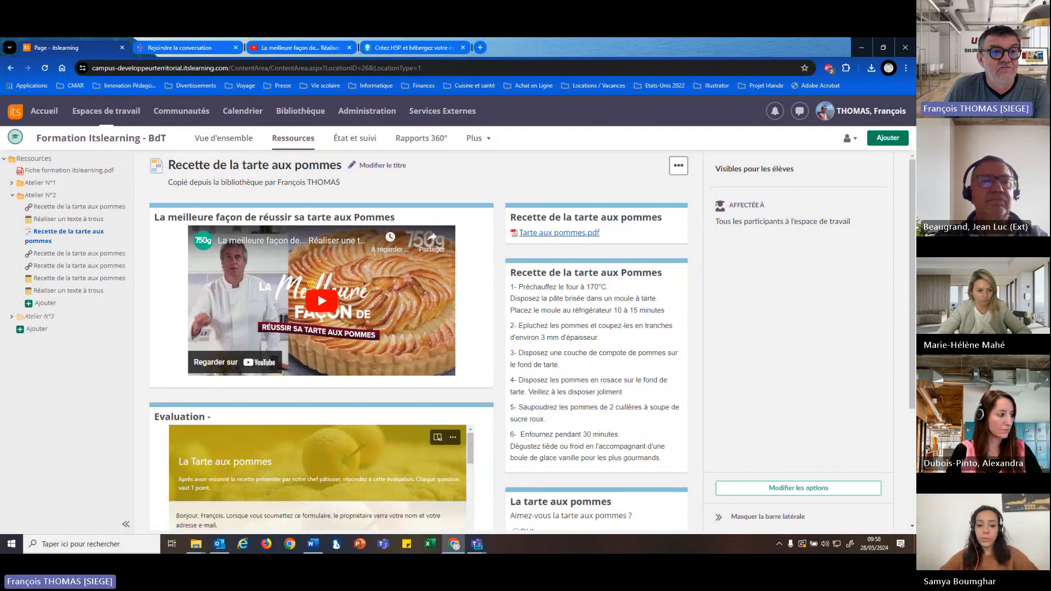
{"action": "left_click", "coordinate": [47, 306]}
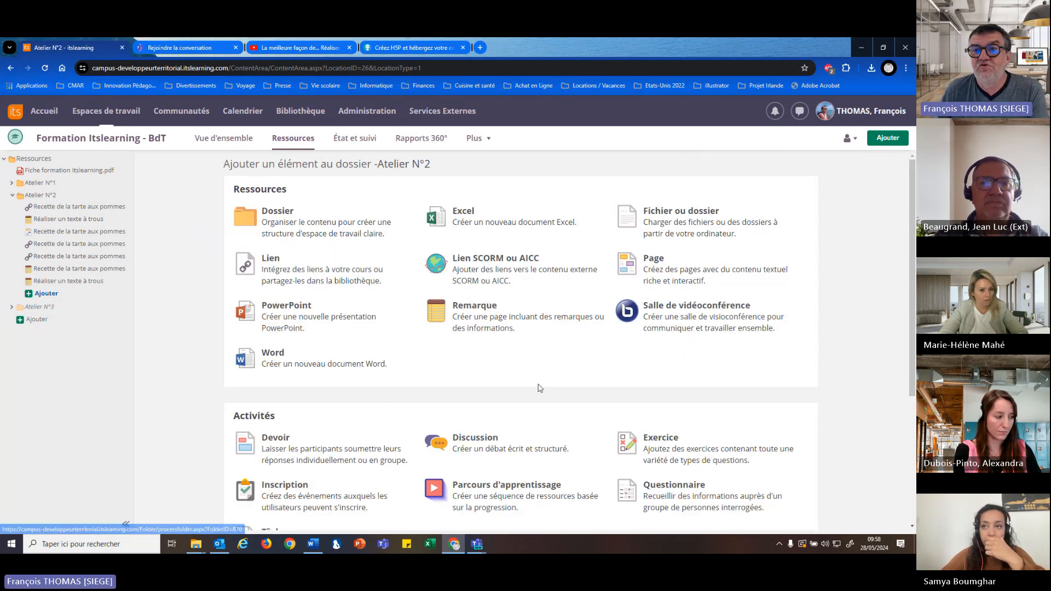
Step: Create a new Page in Atelier N°2 and save its title as 'La tarte aux pommes'
{"action": "left_click", "coordinate": [684, 284]}
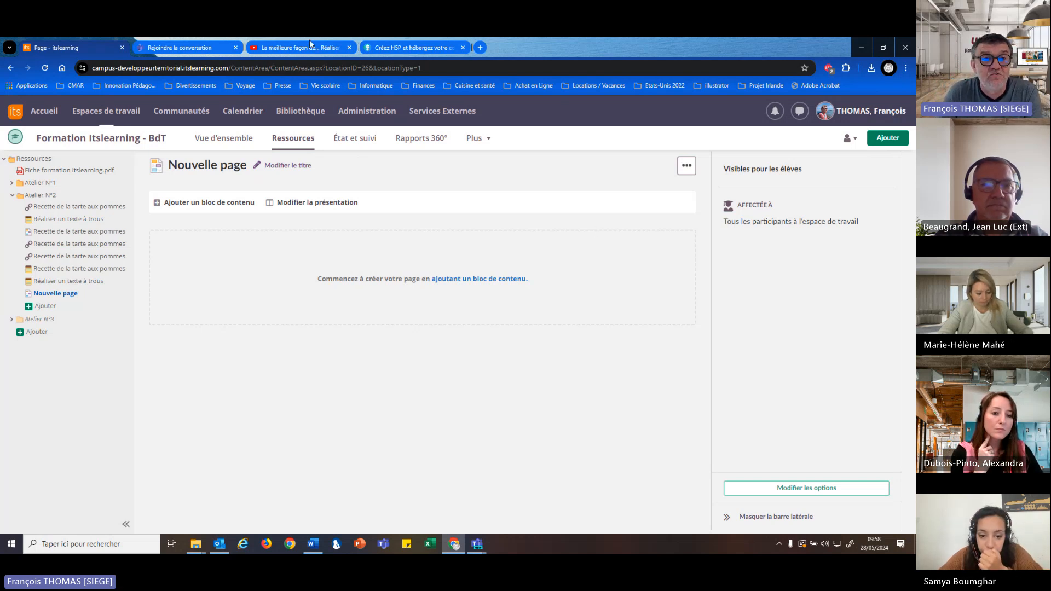
{"action": "left_click", "coordinate": [261, 164]}
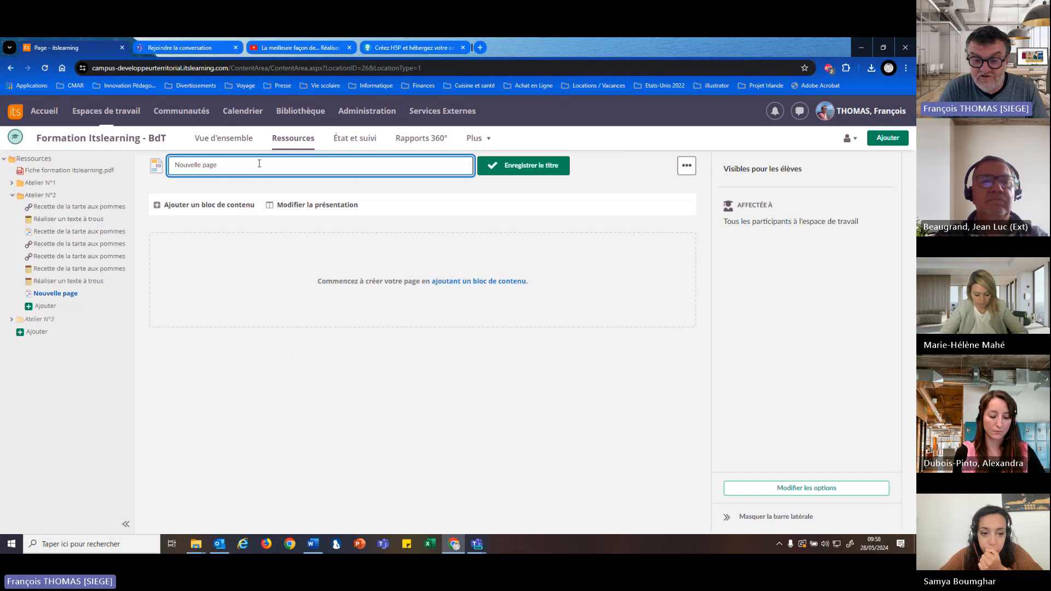
{"action": "key", "text": "BackSpace"}
{"action": "key", "text": "BackSpace"}
{"action": "key", "text": "BackSpace"}
{"action": "key", "text": "BackSpace"}
{"action": "key", "text": "BackSpace"}
{"action": "key", "text": "BackSpace"}
{"action": "key", "text": "BackSpace"}
{"action": "key", "text": "BackSpace"}
{"action": "key", "text": "BackSpace"}
{"action": "key", "text": "BackSpace"}
{"action": "key", "text": "BackSpace"}
{"action": "key", "text": "BackSpace"}
{"action": "type", "text": "La"}
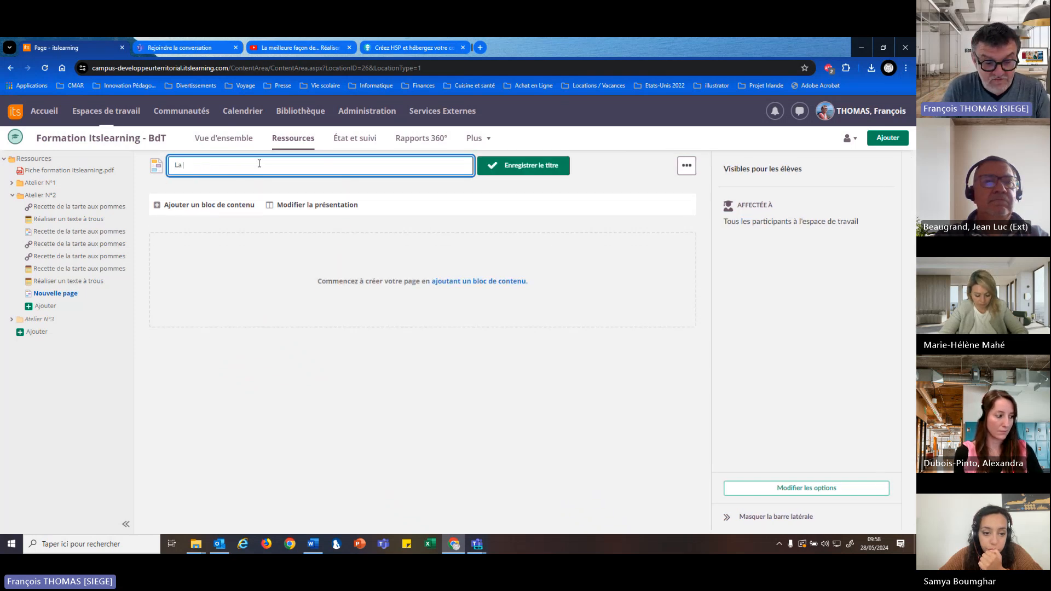
{"action": "key", "text": "BackSpace"}
{"action": "key", "text": "BackSpace"}
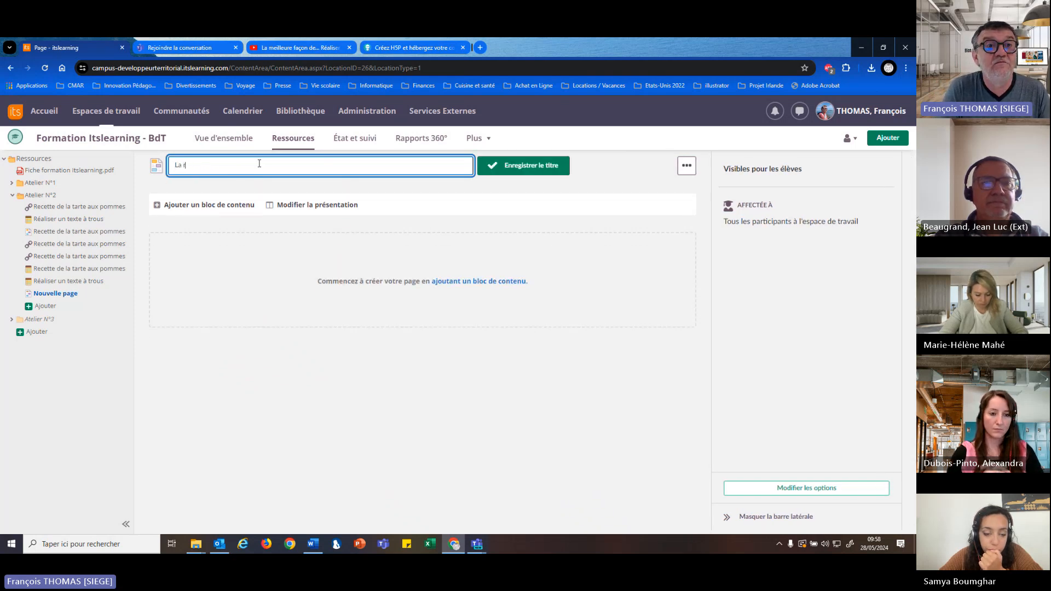
{"action": "type", "text": "tarte aux "}
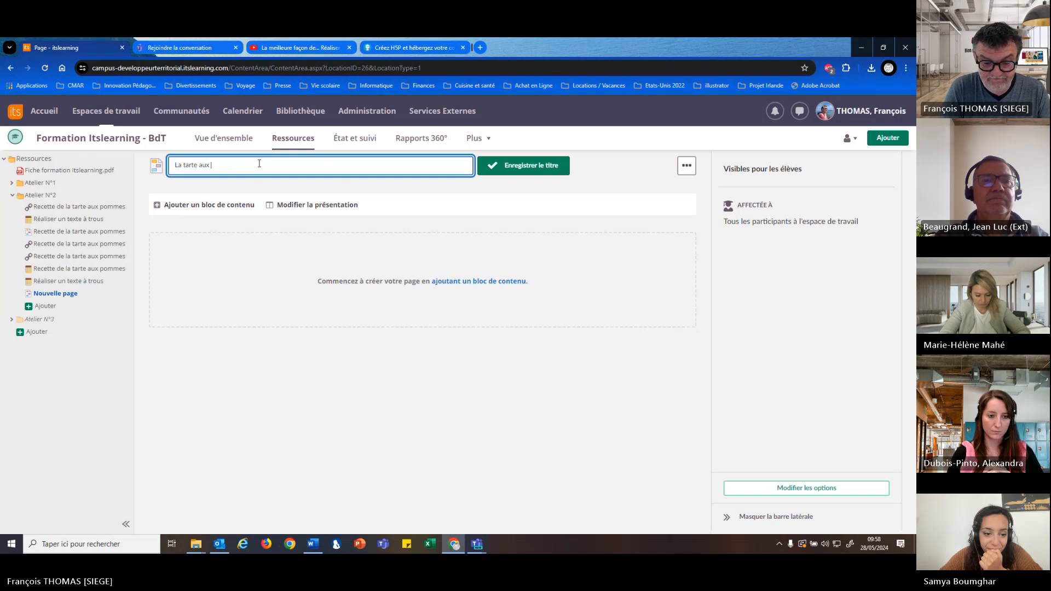
{"action": "type", "text": "pom"}
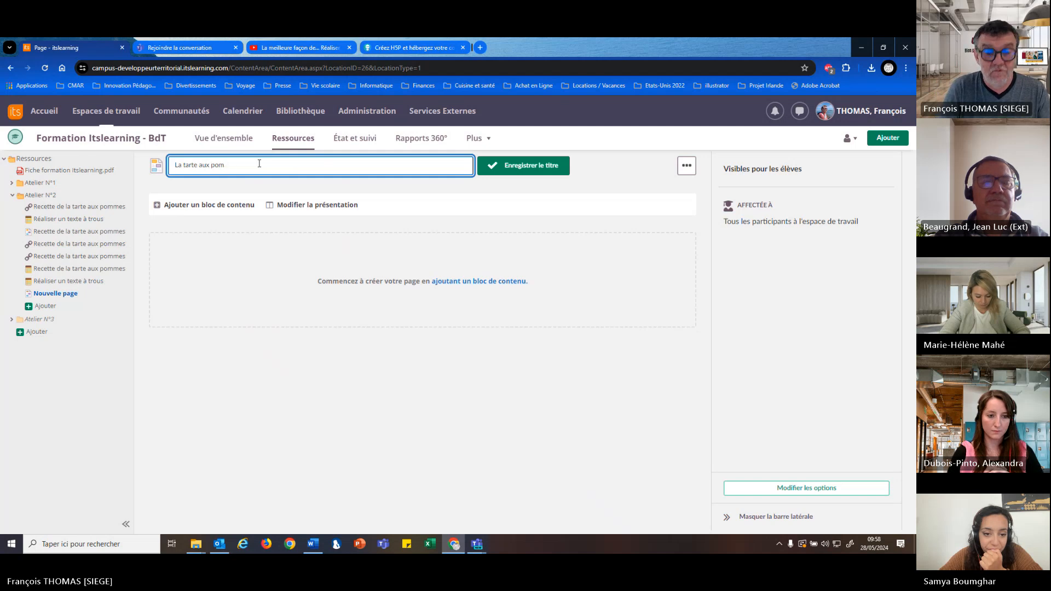
{"action": "type", "text": "mmes"}
{"action": "left_click", "coordinate": [537, 165]}
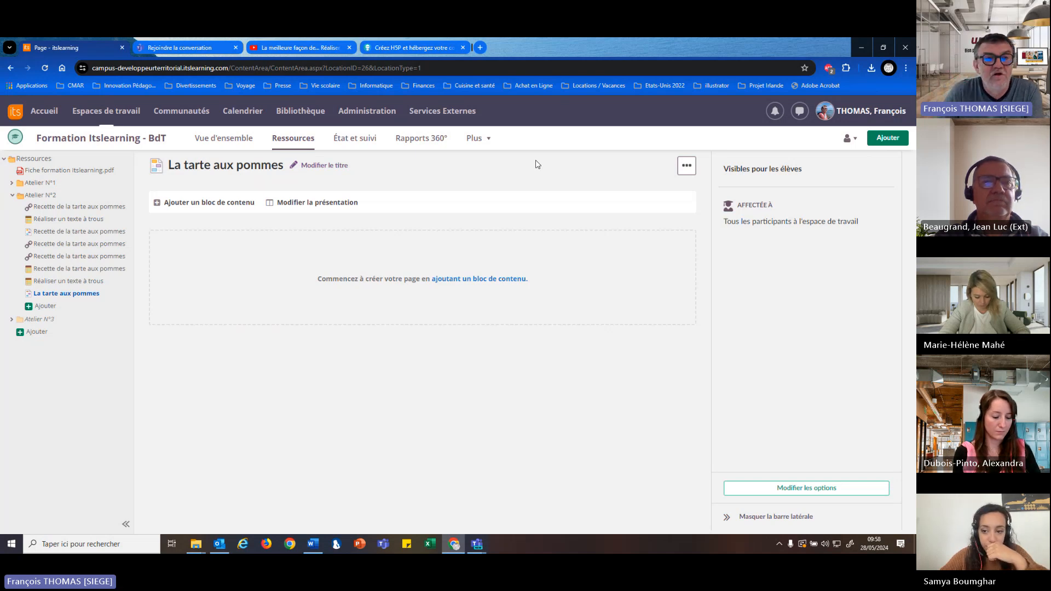
{"action": "left_click", "coordinate": [221, 202]}
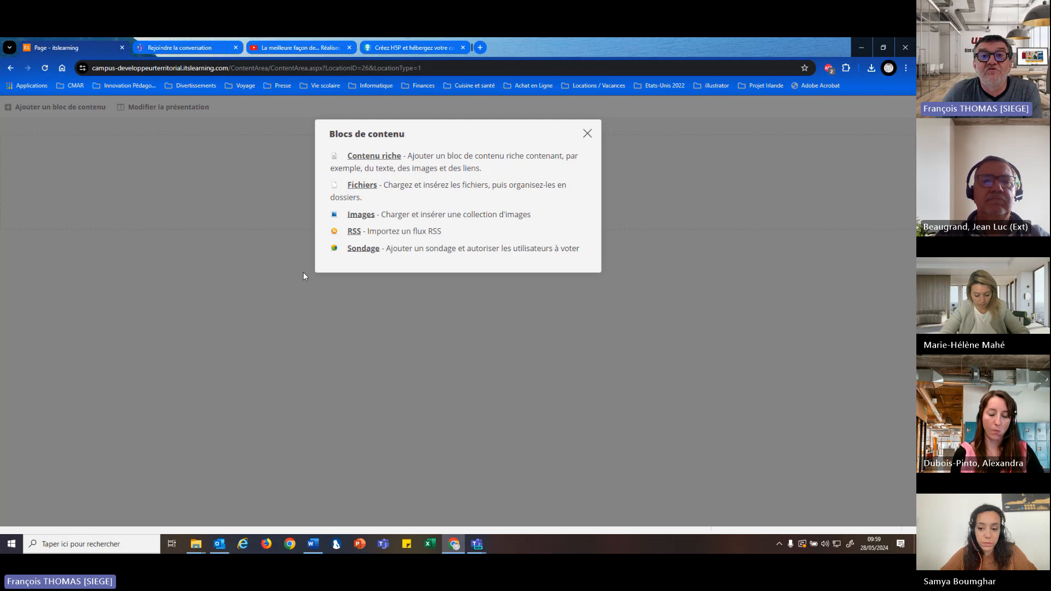
Step: Add a Fichiers block titled 'Tarte aux pommes' with Tarte aux pommes.pdf uploaded
{"action": "left_click", "coordinate": [365, 187]}
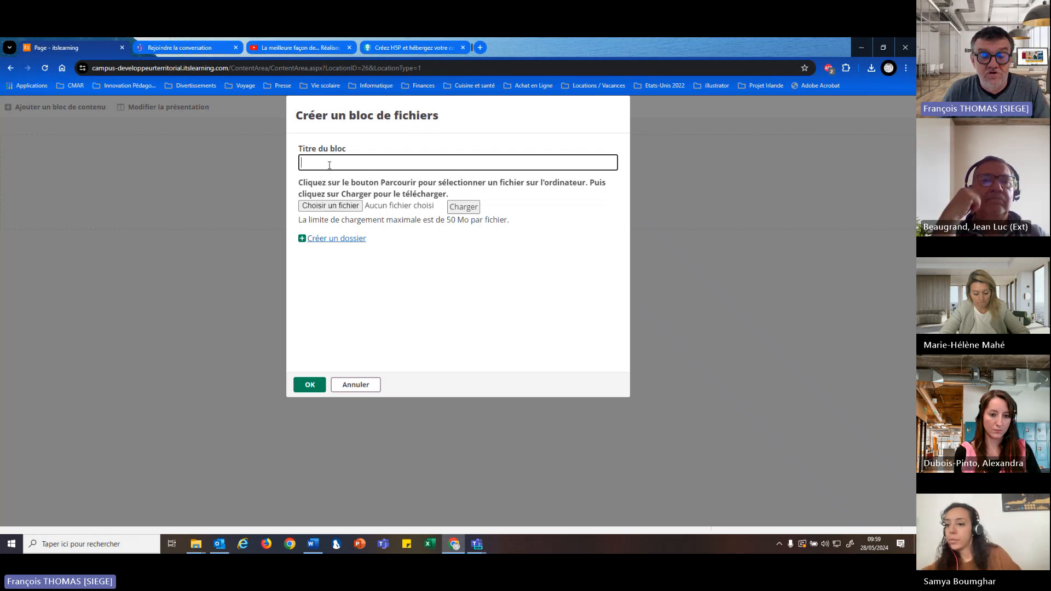
{"action": "type", "text": "T"}
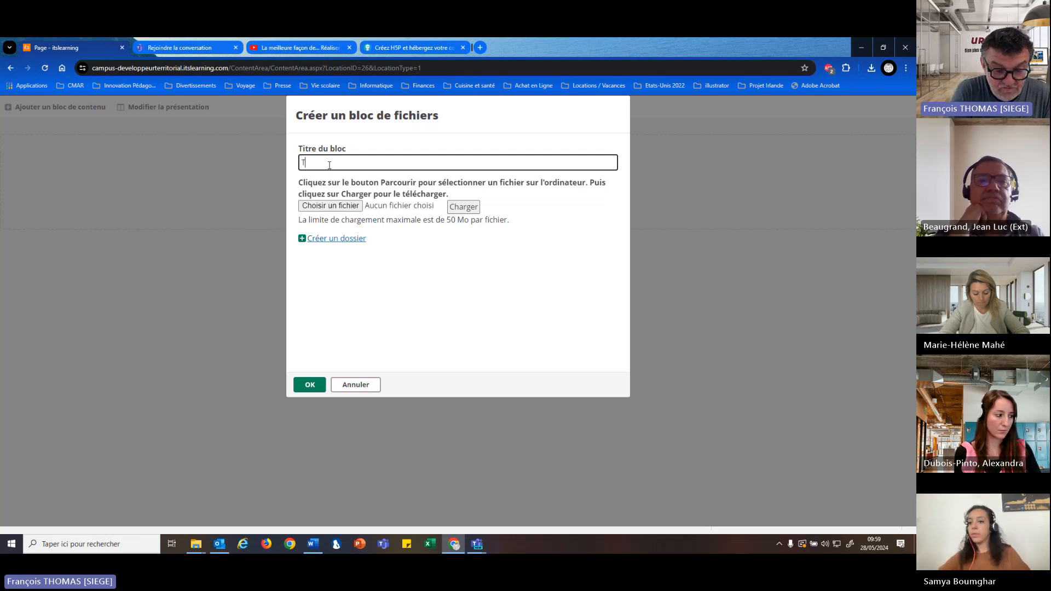
{"action": "type", "text": "arte aux pommes"}
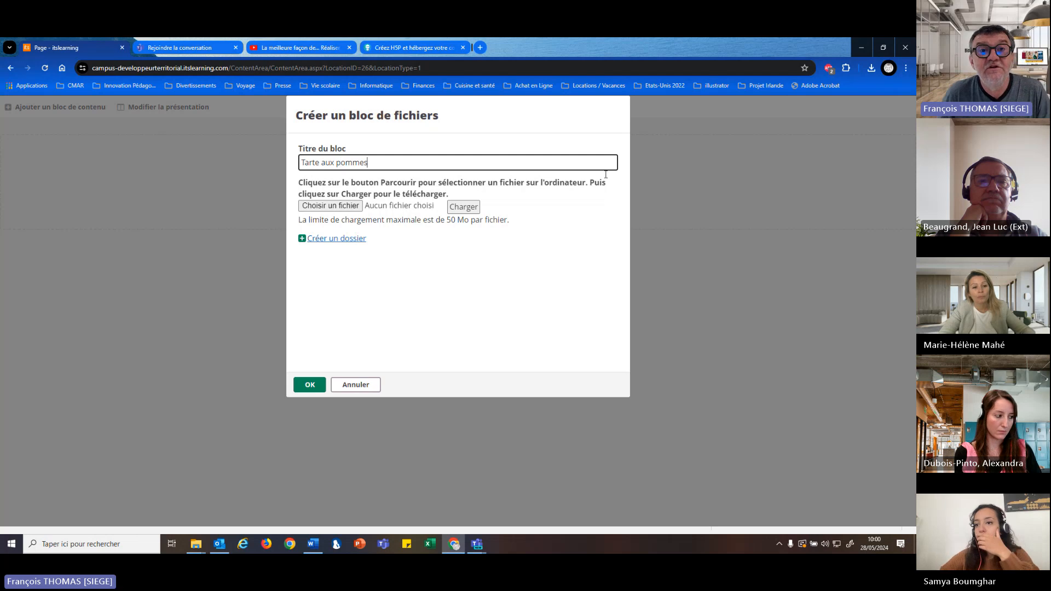
{"action": "left_click", "coordinate": [339, 207]}
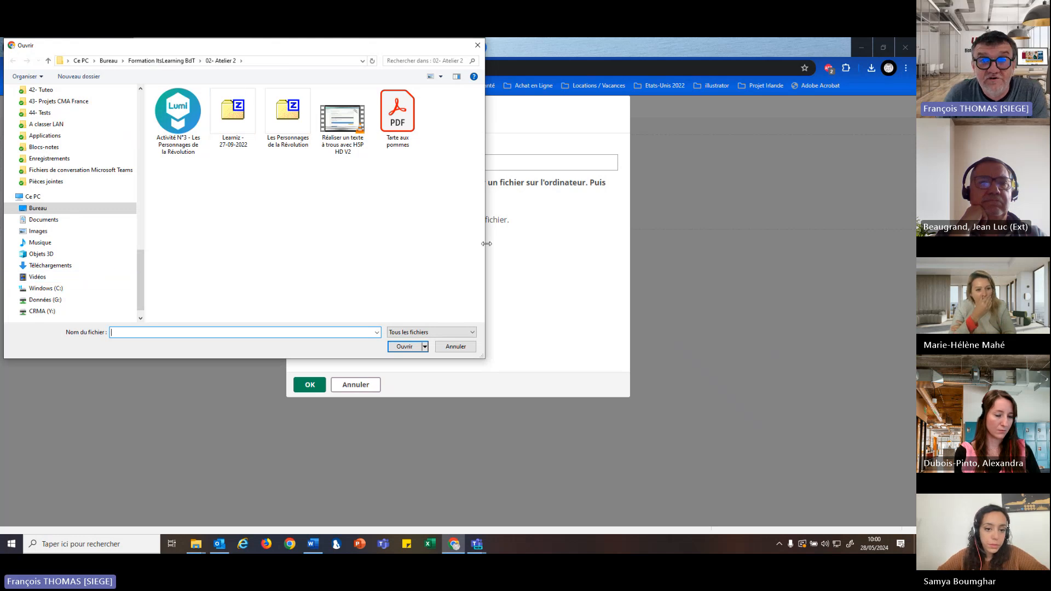
{"action": "left_click", "coordinate": [409, 121]}
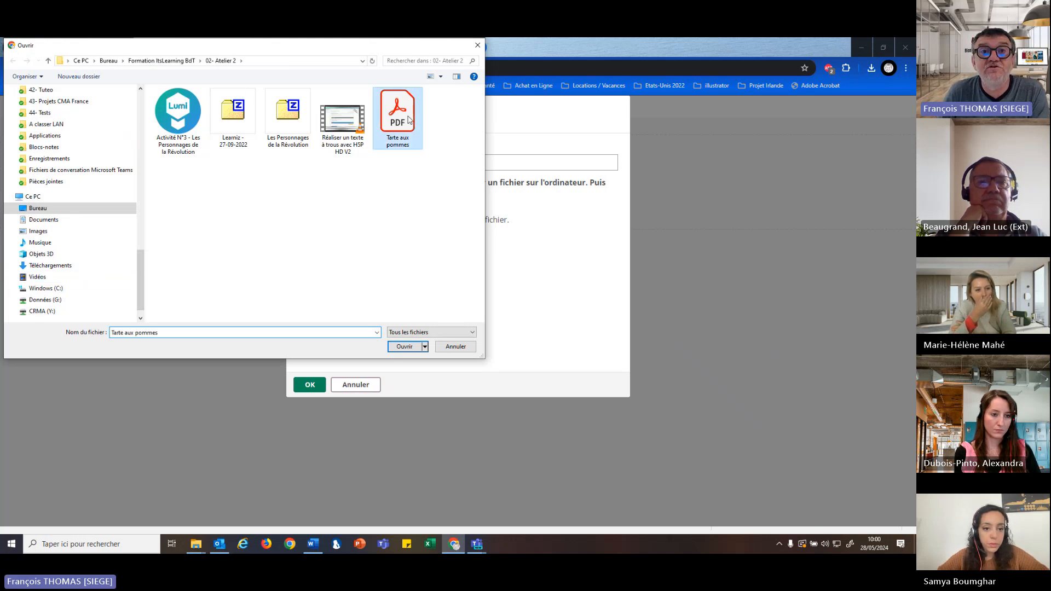
{"action": "left_click", "coordinate": [406, 349]}
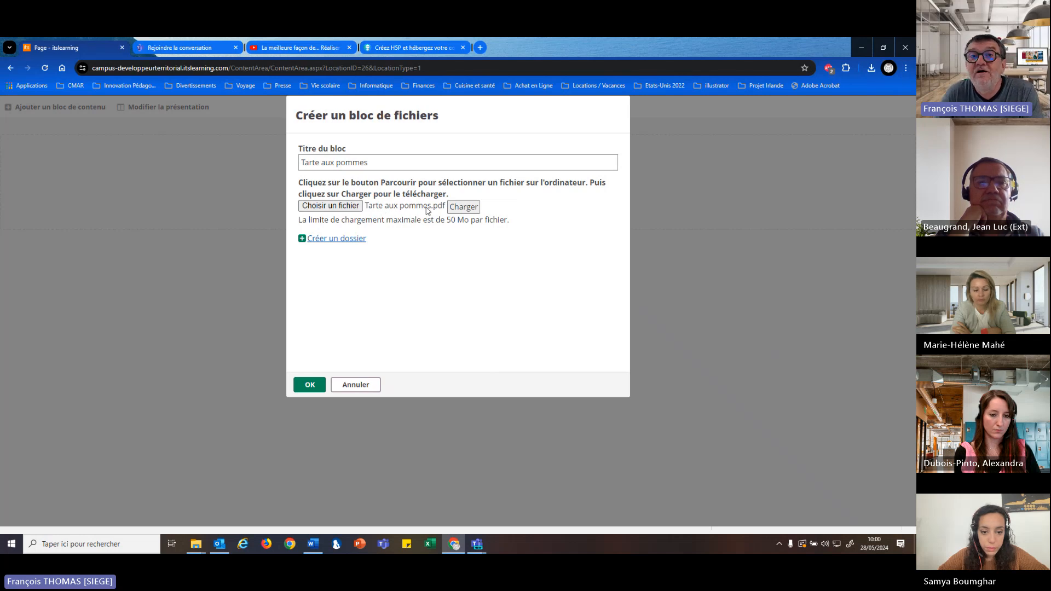
{"action": "left_click", "coordinate": [464, 207]}
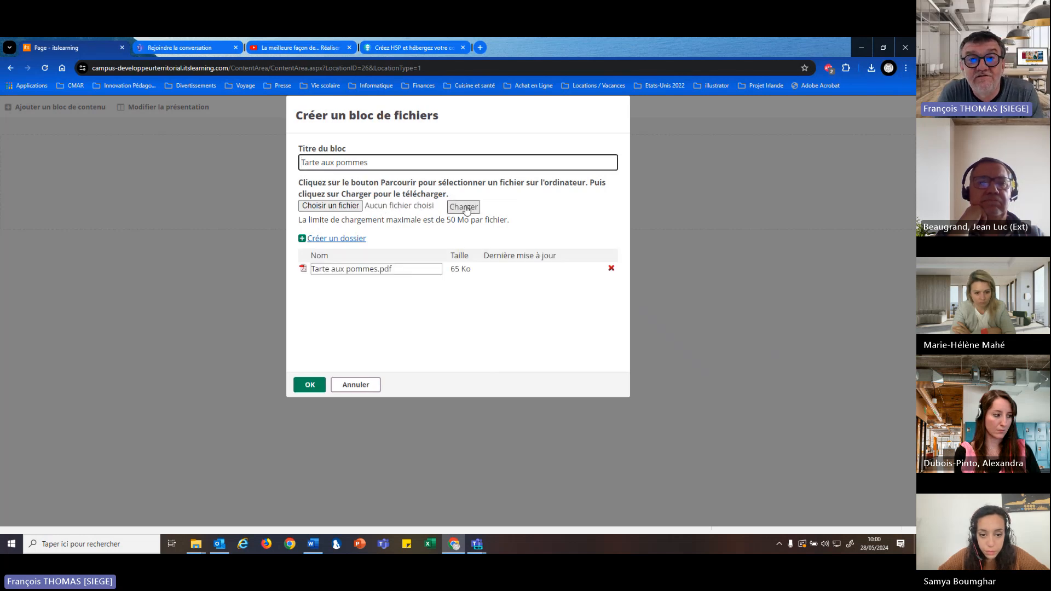
{"action": "left_click", "coordinate": [310, 388]}
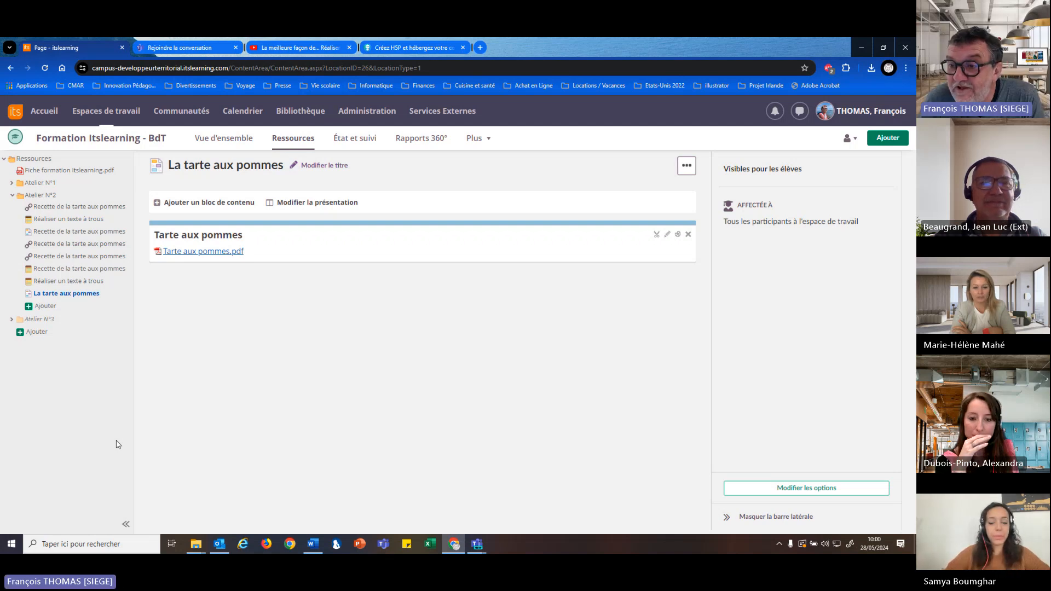
Step: Start a Contenu riche block titled 'Vidéo 750g' and switch its editor to Source view
{"action": "left_click", "coordinate": [232, 207]}
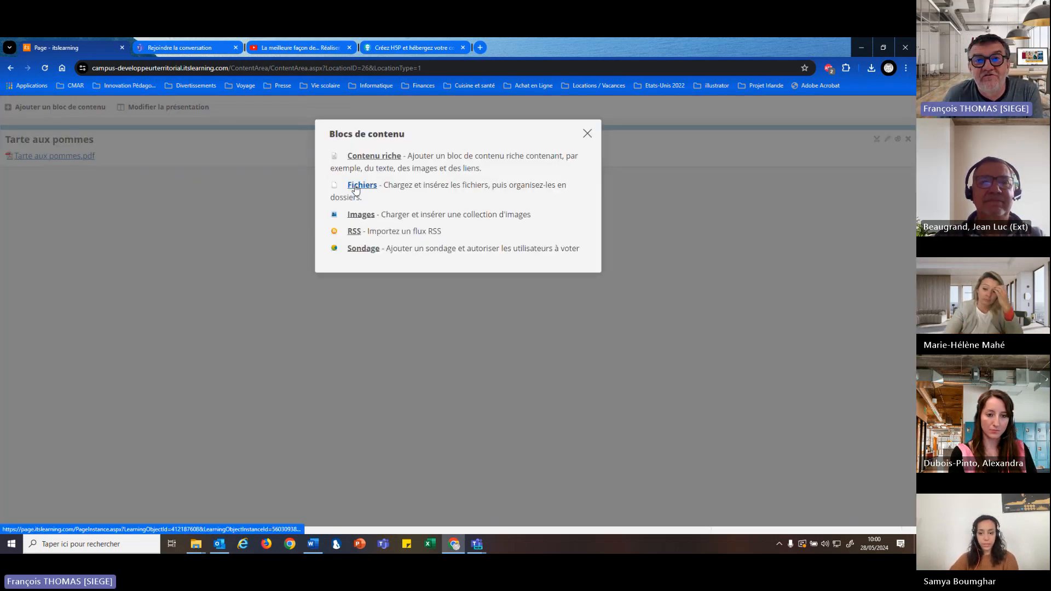
{"action": "left_click", "coordinate": [376, 158]}
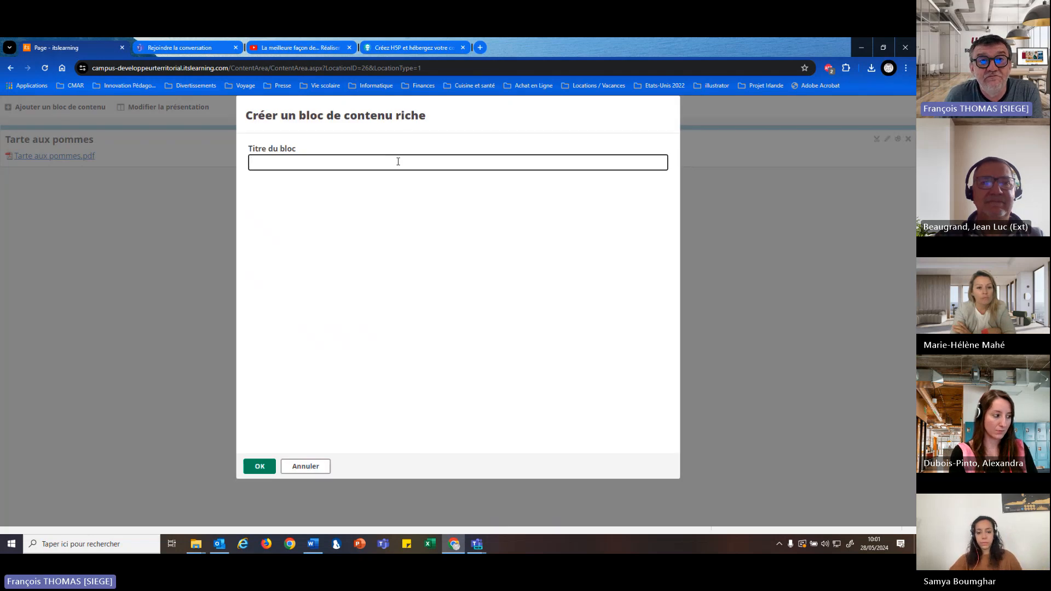
{"action": "type", "text": "Vidéo 750g"}
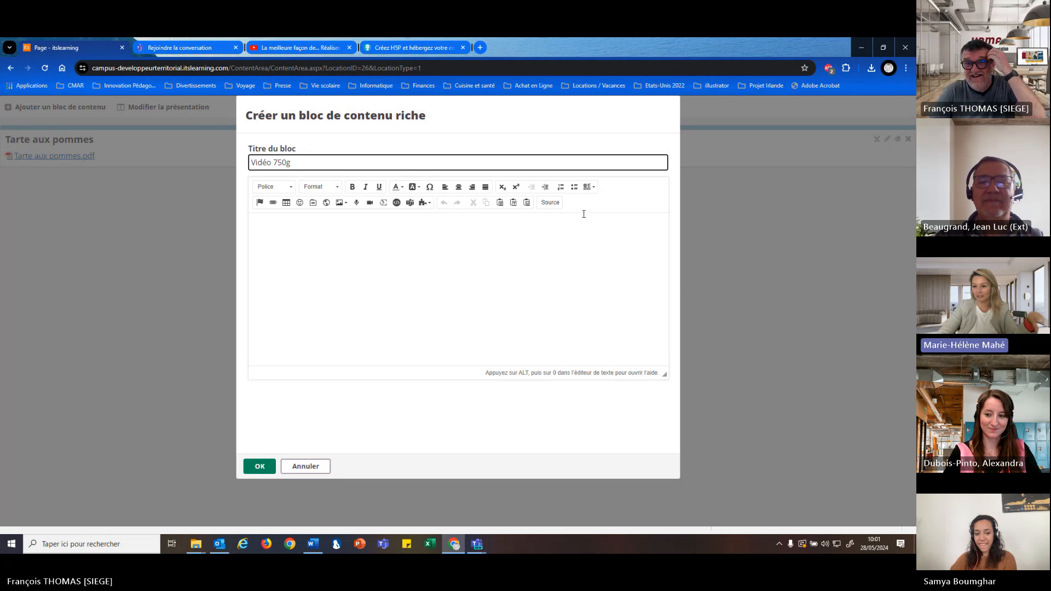
{"action": "left_click", "coordinate": [550, 202]}
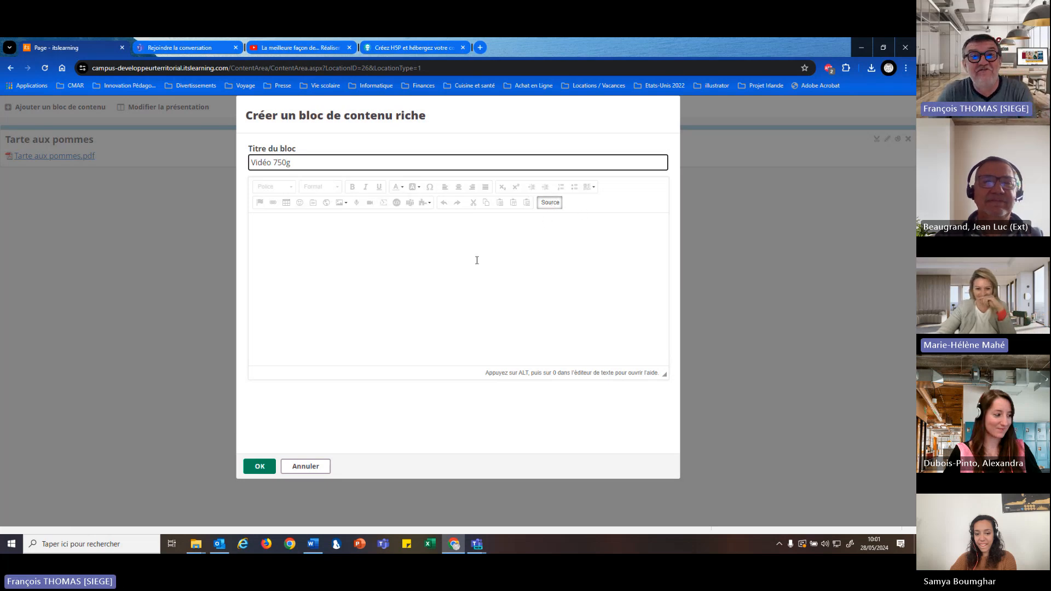
Step: Paste the YouTube video's iframe embed code, centre the video and save the block
{"action": "left_click", "coordinate": [311, 47]}
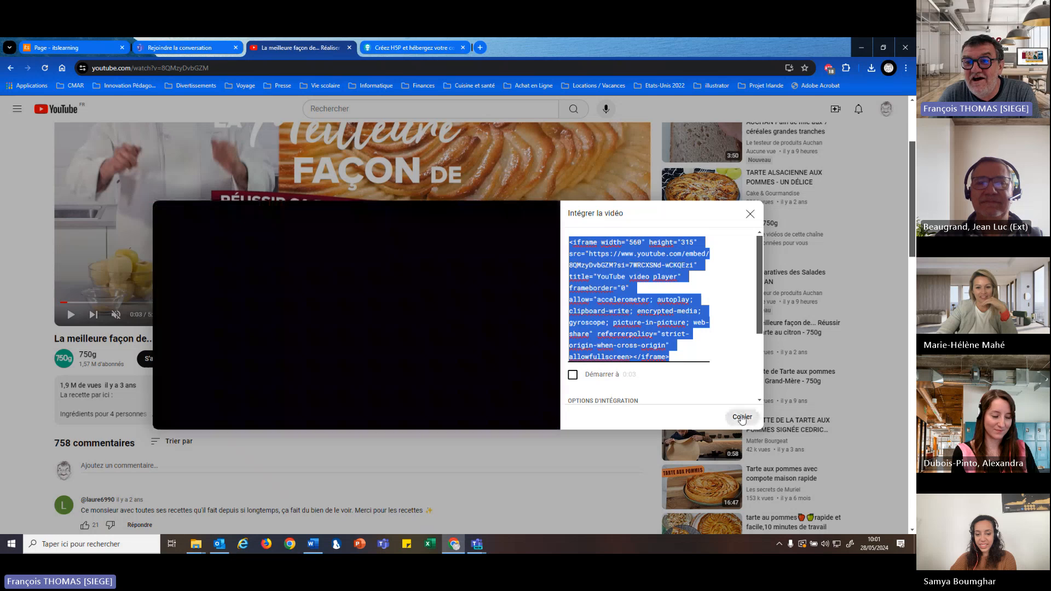
{"action": "left_click", "coordinate": [742, 417]}
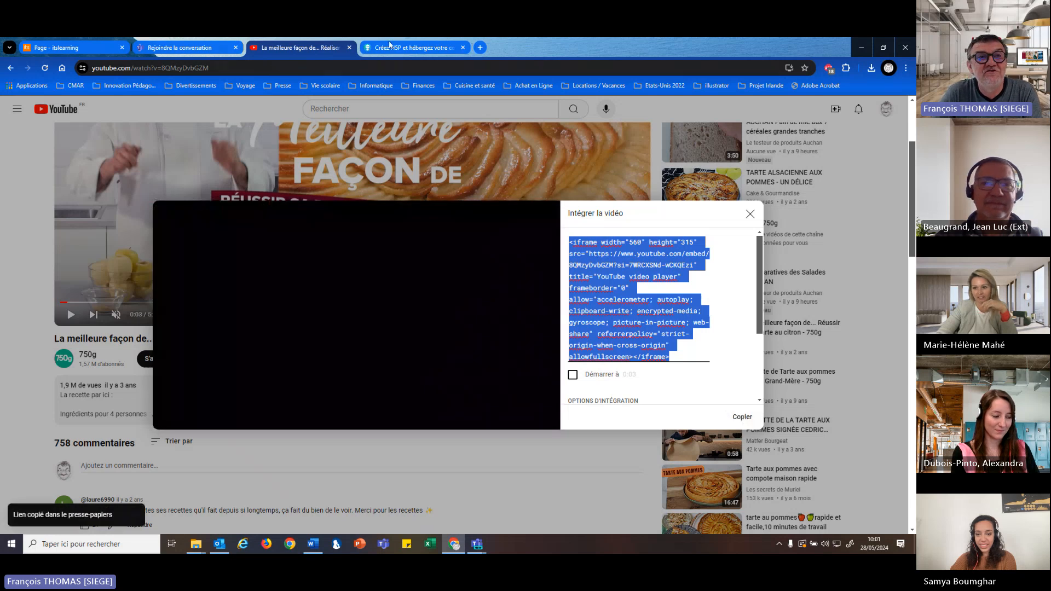
{"action": "left_click", "coordinate": [93, 52]}
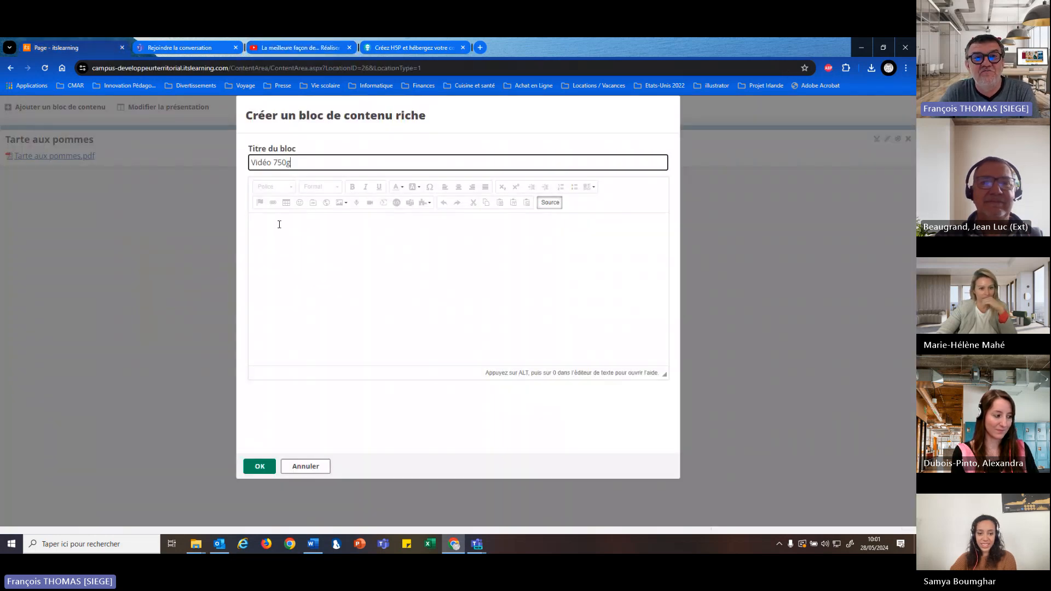
{"action": "left_click", "coordinate": [282, 226]}
{"action": "type", "text": "<iframe width=\"560\" height=\"315\" src=\"https://www.youtube.com/embed/8QMzyDvbGZM?si=7WRCXSNd-wCKQEzi\" title=\"YouTube video player\" frameborder=\"0\" allow=\"accelerometer; autoplay; clipboard-write; encrypted-media; gyroscope; picture-in-picture; web-share\" referrerpolicy=\"strict-origin-when-cross-origin\" allowfullscreen></iframe>"}
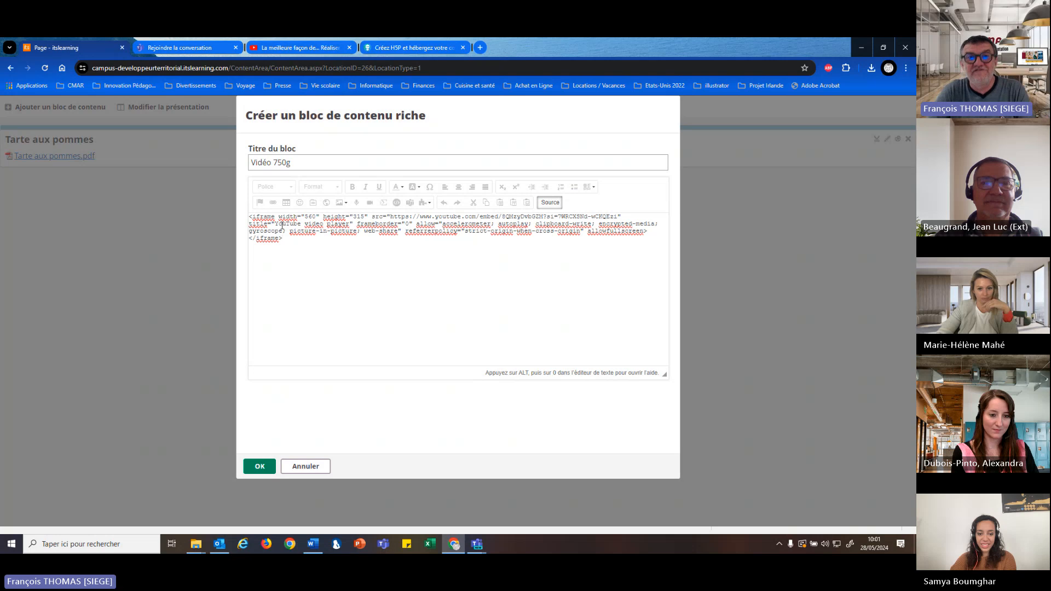
{"action": "left_click", "coordinate": [550, 203]}
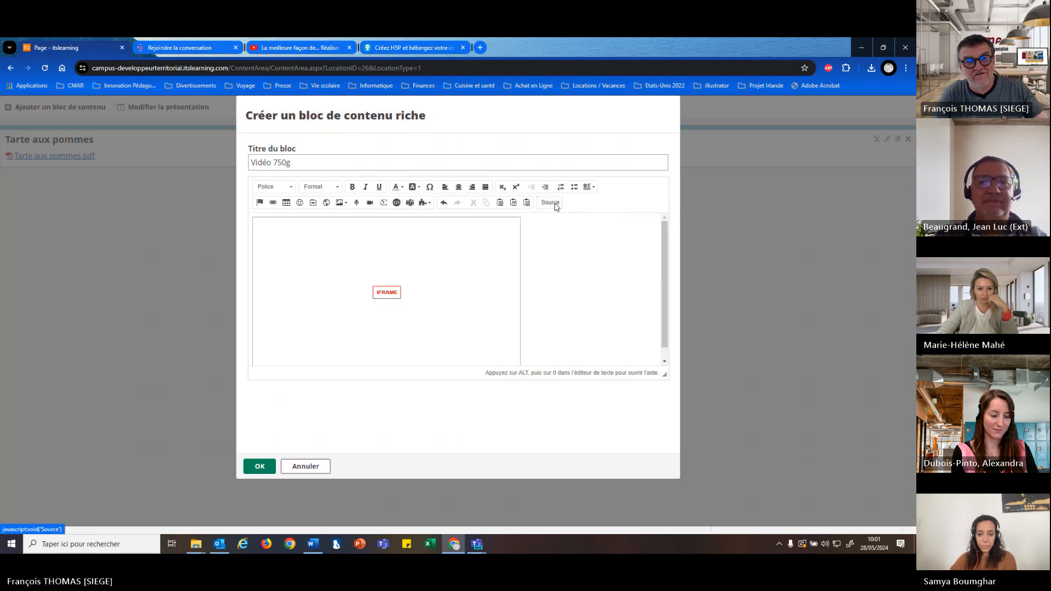
{"action": "left_click", "coordinate": [458, 189]}
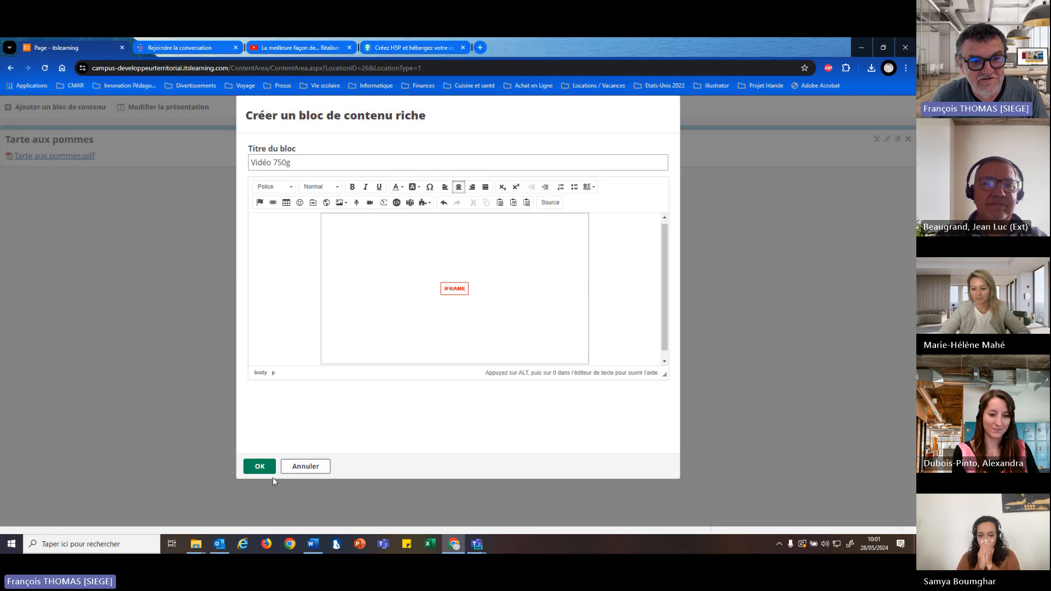
{"action": "left_click", "coordinate": [260, 466]}
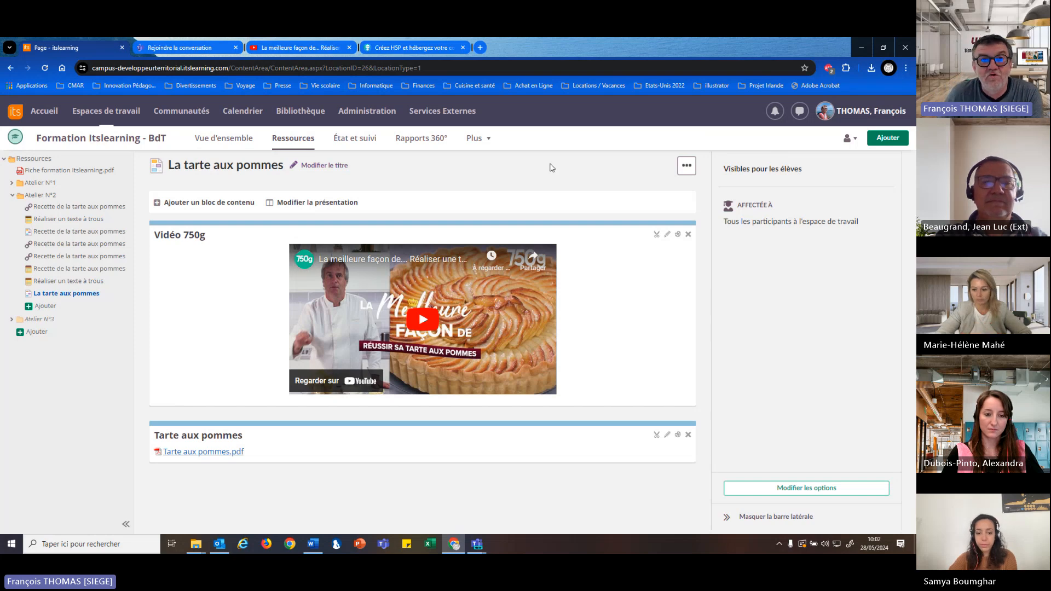
Step: Apply the Deux colonnes layout and move the Tarte aux pommes block into the right column
{"action": "left_click", "coordinate": [317, 204]}
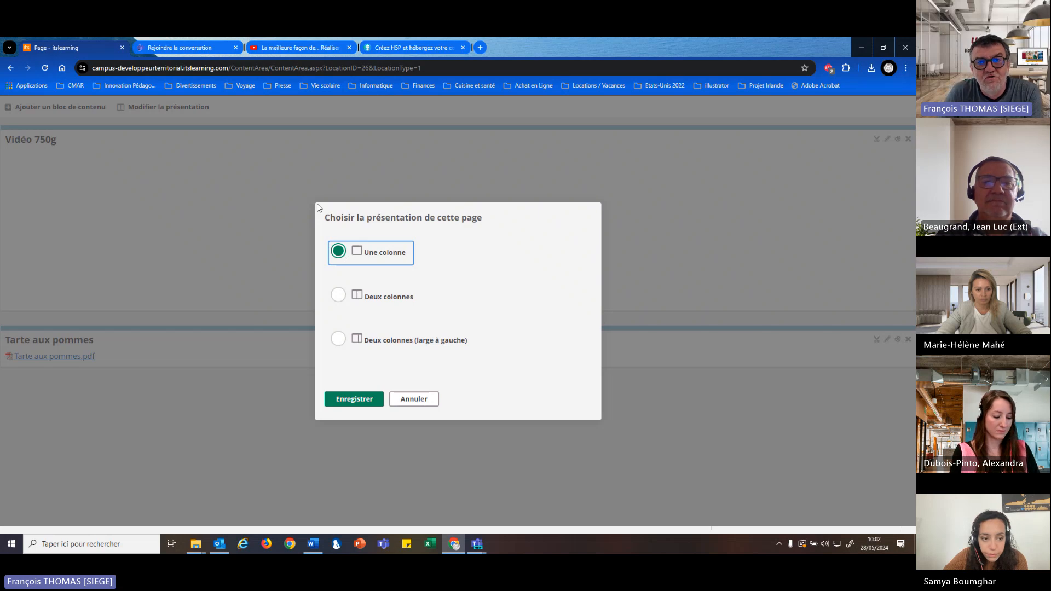
{"action": "left_click", "coordinate": [338, 295]}
{"action": "left_click", "coordinate": [353, 399]}
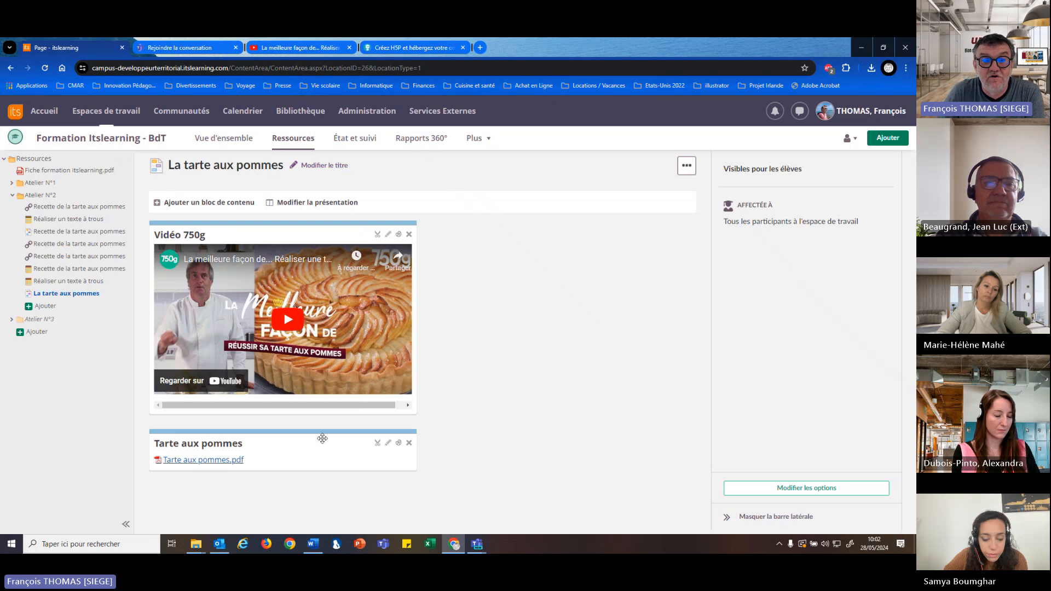
{"action": "left_click_drag", "start_coordinate": [322, 447], "coordinate": [615, 239]}
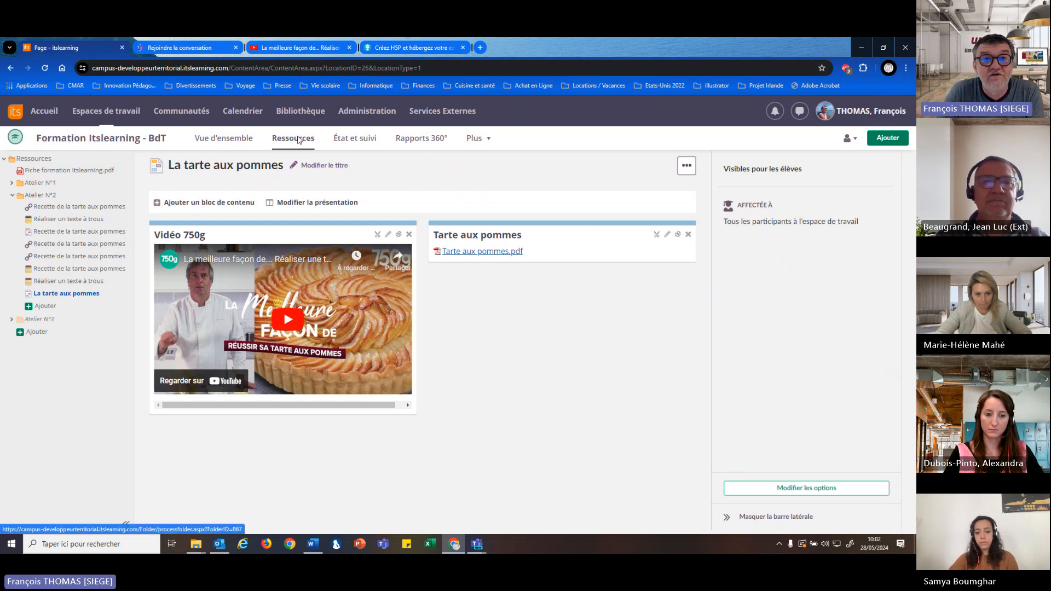
{"action": "left_click", "coordinate": [298, 141]}
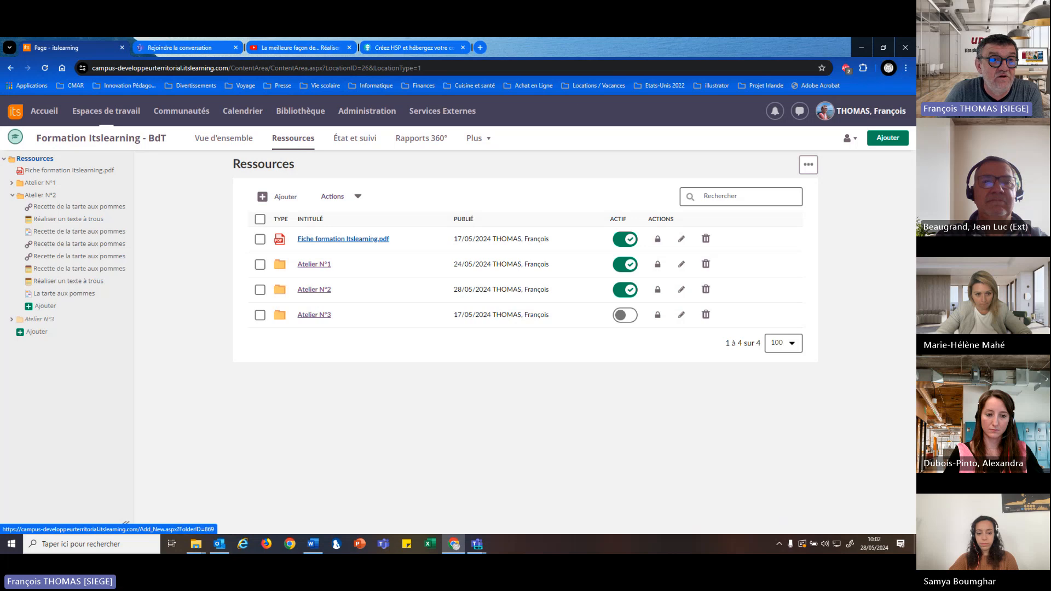
{"action": "left_click", "coordinate": [60, 294]}
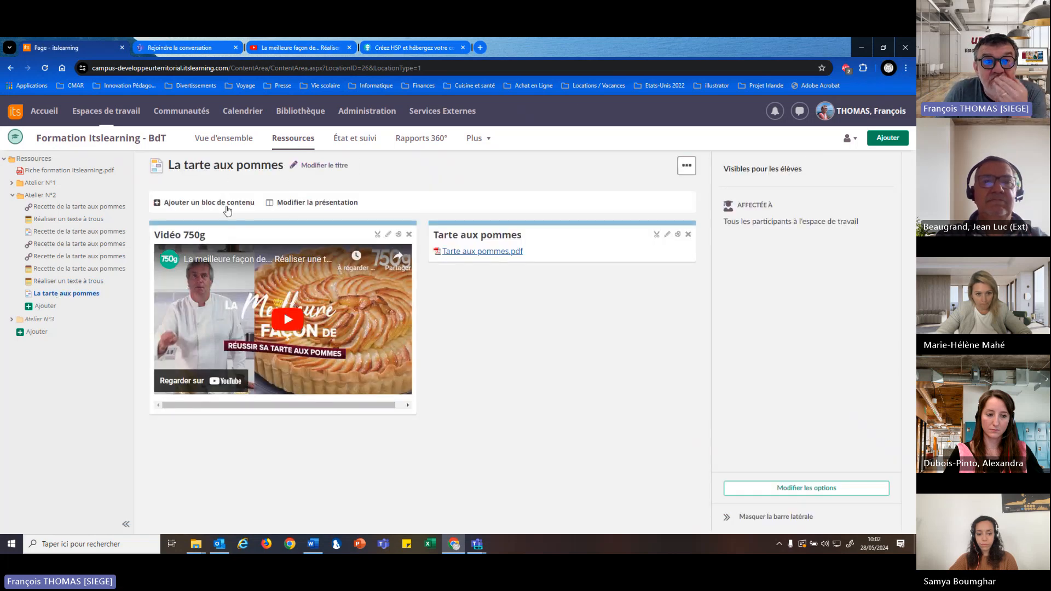
Step: Start a new Fichiers block and create a 'Support formation' folder in it, then open the folder
{"action": "left_click", "coordinate": [227, 211]}
{"action": "left_click", "coordinate": [362, 187]}
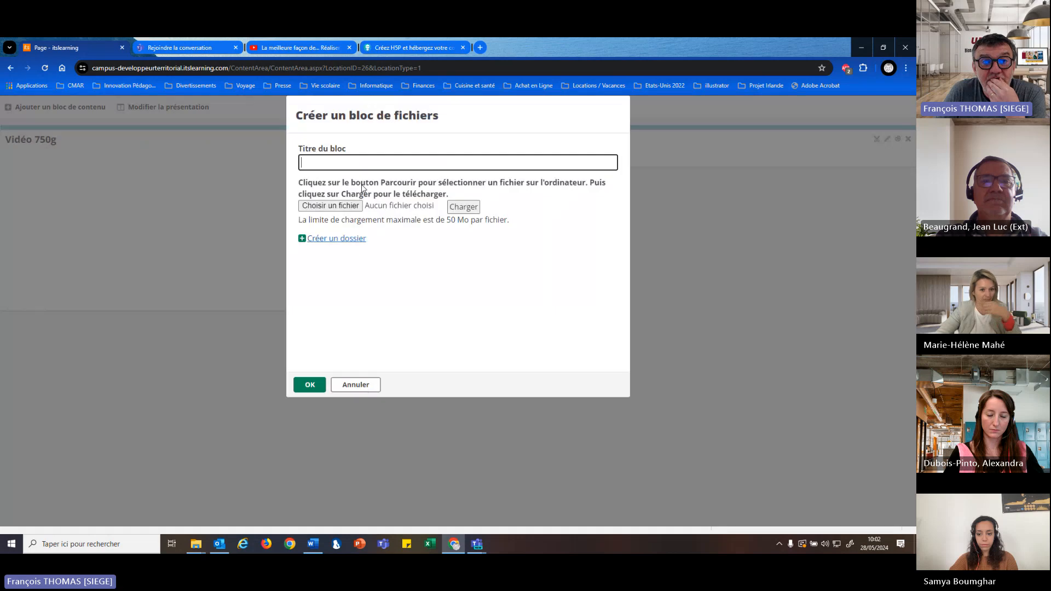
{"action": "left_click", "coordinate": [334, 238]}
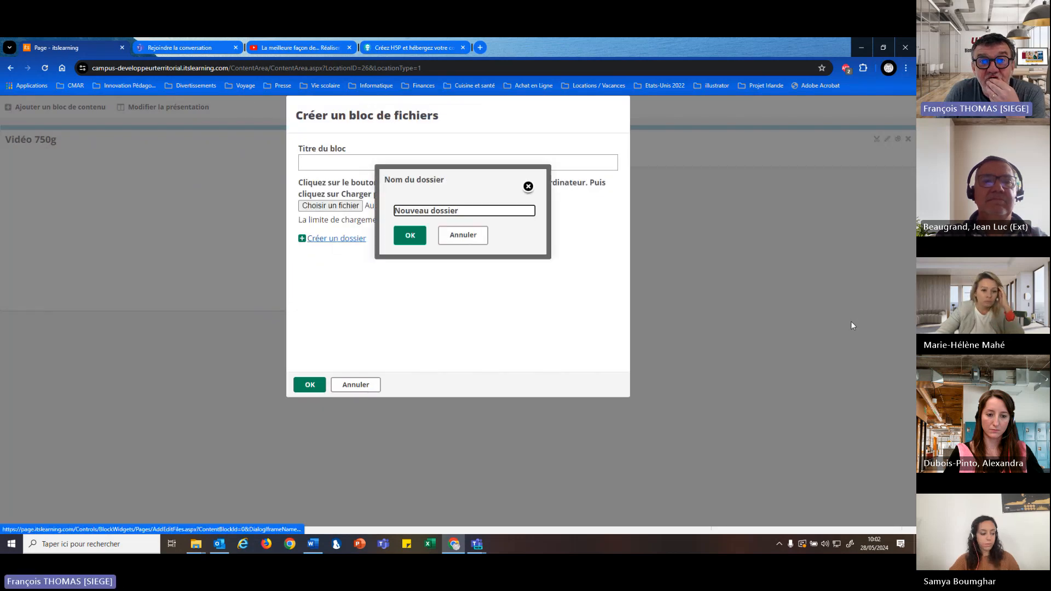
{"action": "key", "text": "BackSpace"}
{"action": "key", "text": "BackSpace"}
{"action": "key", "text": "BackSpace"}
{"action": "key", "text": "BackSpace"}
{"action": "key", "text": "BackSpace"}
{"action": "key", "text": "BackSpace"}
{"action": "key", "text": "BackSpace"}
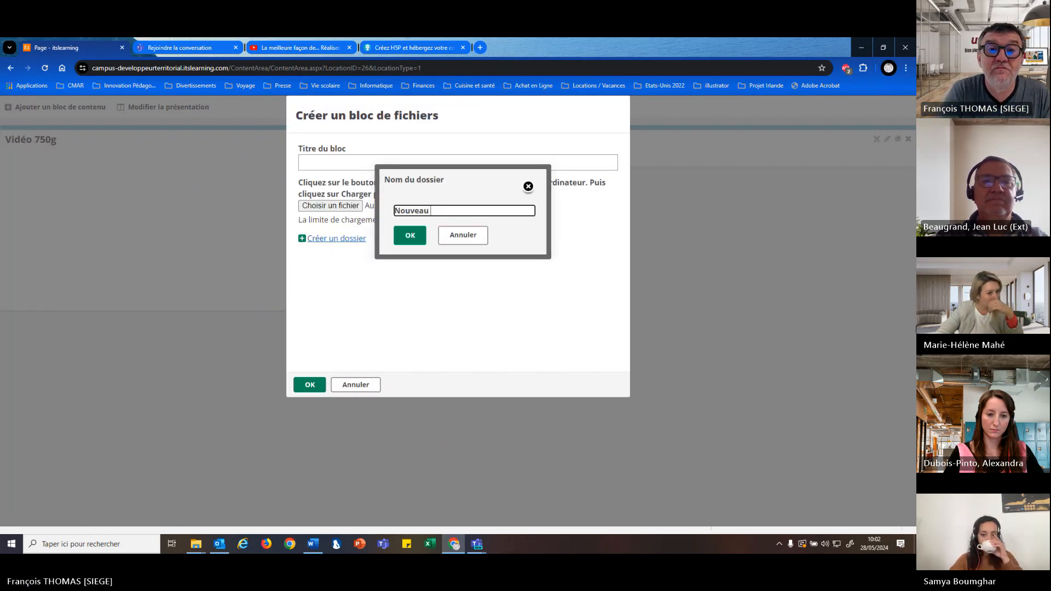
{"action": "key", "text": "BackSpace"}
{"action": "key", "text": "BackSpace"}
{"action": "key", "text": "BackSpace"}
{"action": "key", "text": "BackSpace"}
{"action": "key", "text": "BackSpace"}
{"action": "key", "text": "BackSpace"}
{"action": "key", "text": "BackSpace"}
{"action": "key", "text": "BackSpace"}
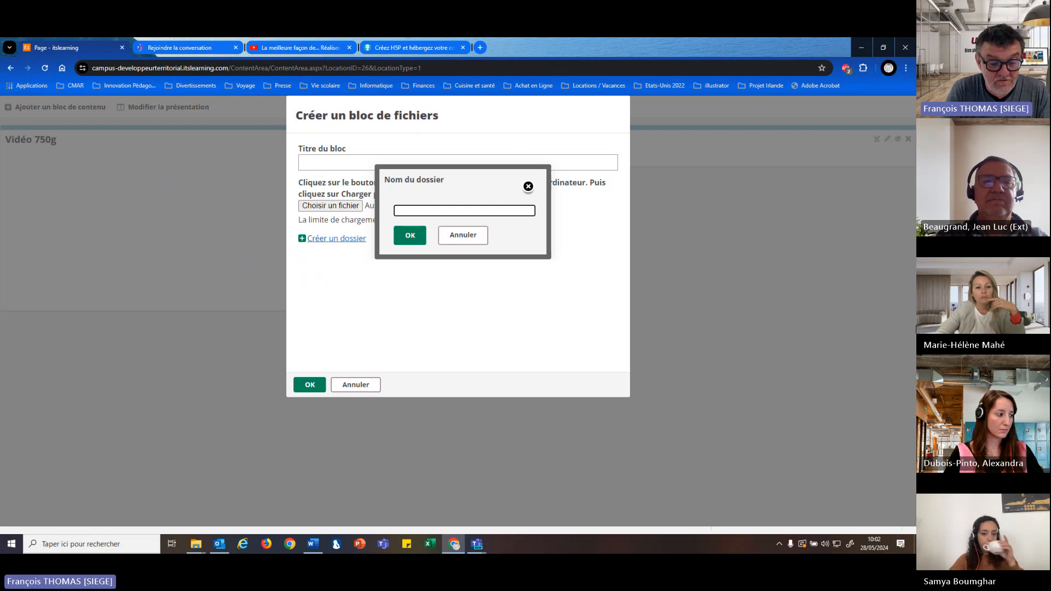
{"action": "type", "text": "Support fio"}
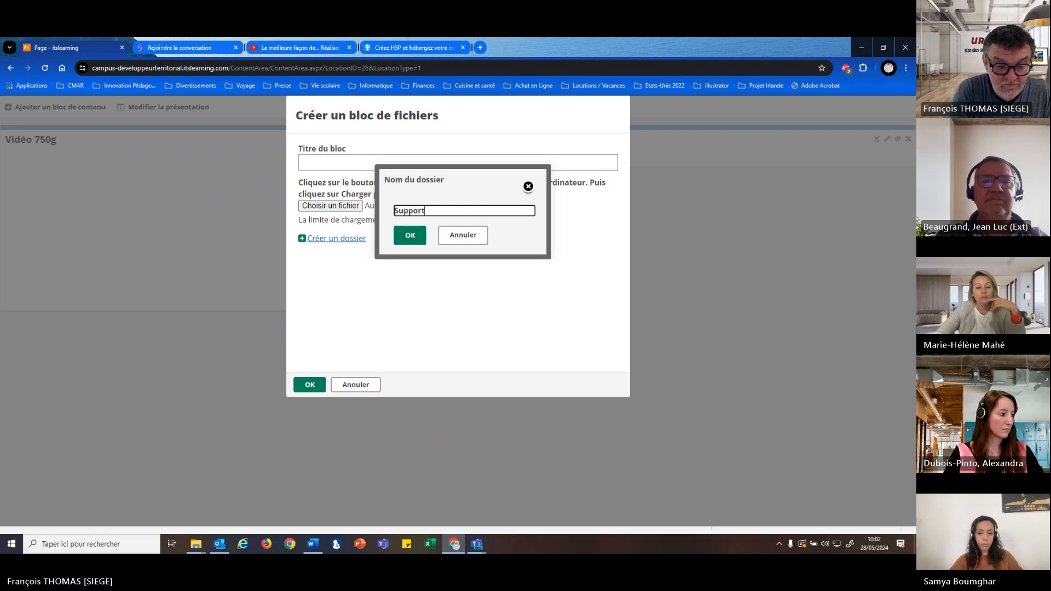
{"action": "key", "text": "BackSpace"}
{"action": "key", "text": "BackSpace"}
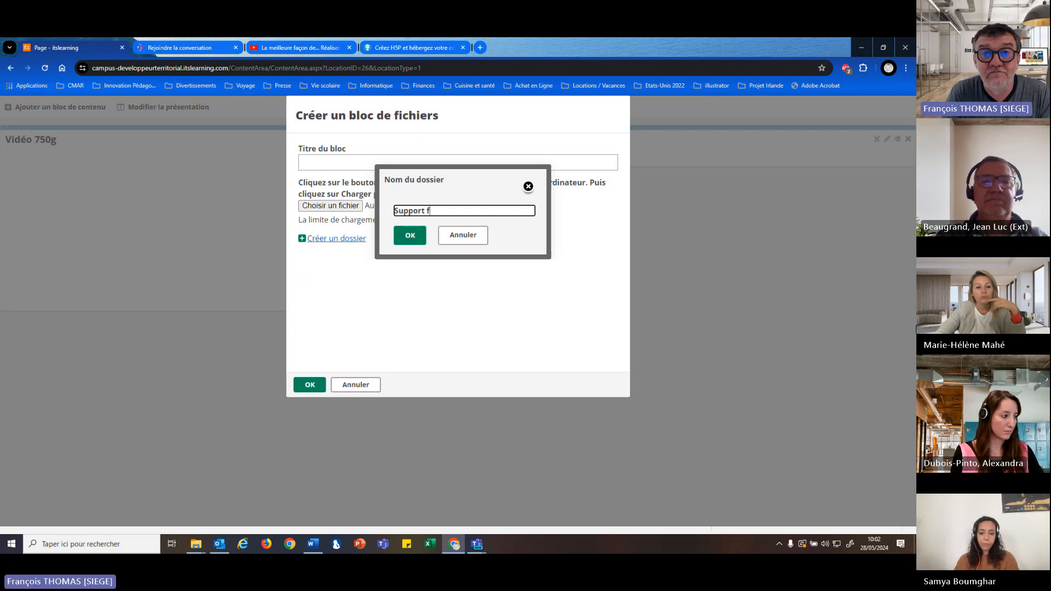
{"action": "type", "text": "omration"}
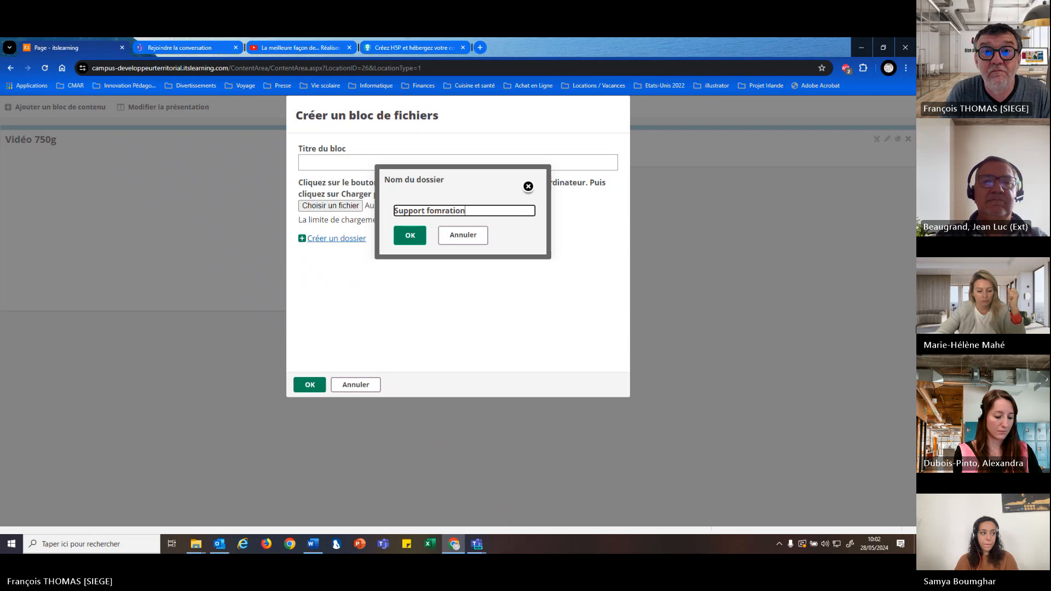
{"action": "key", "text": "BackSpace"}
{"action": "key", "text": "BackSpace"}
{"action": "key", "text": "BackSpace"}
{"action": "key", "text": "BackSpace"}
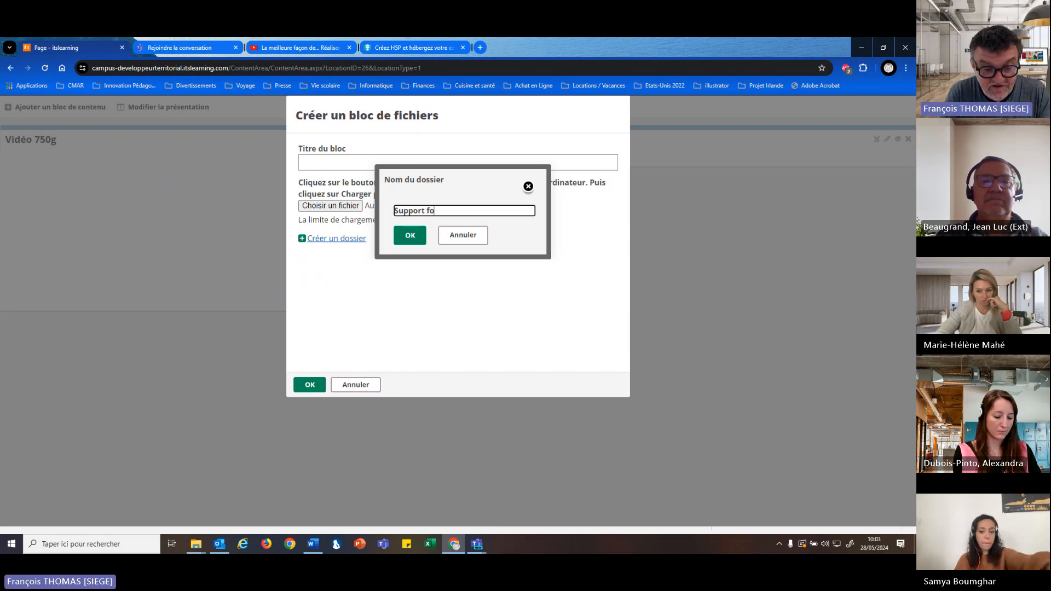
{"action": "type", "text": "rmation"}
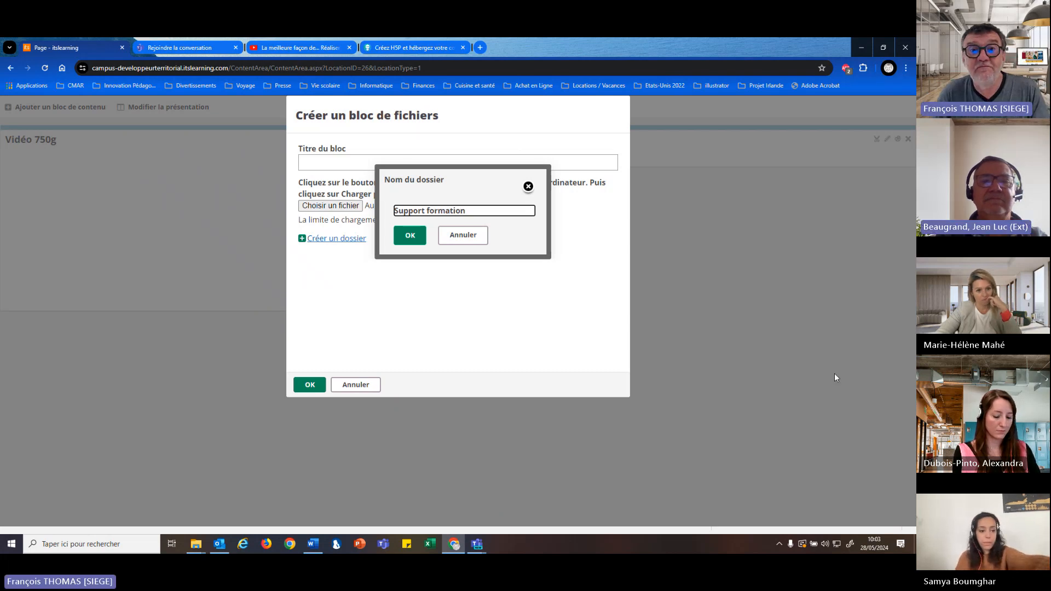
{"action": "left_click", "coordinate": [410, 236]}
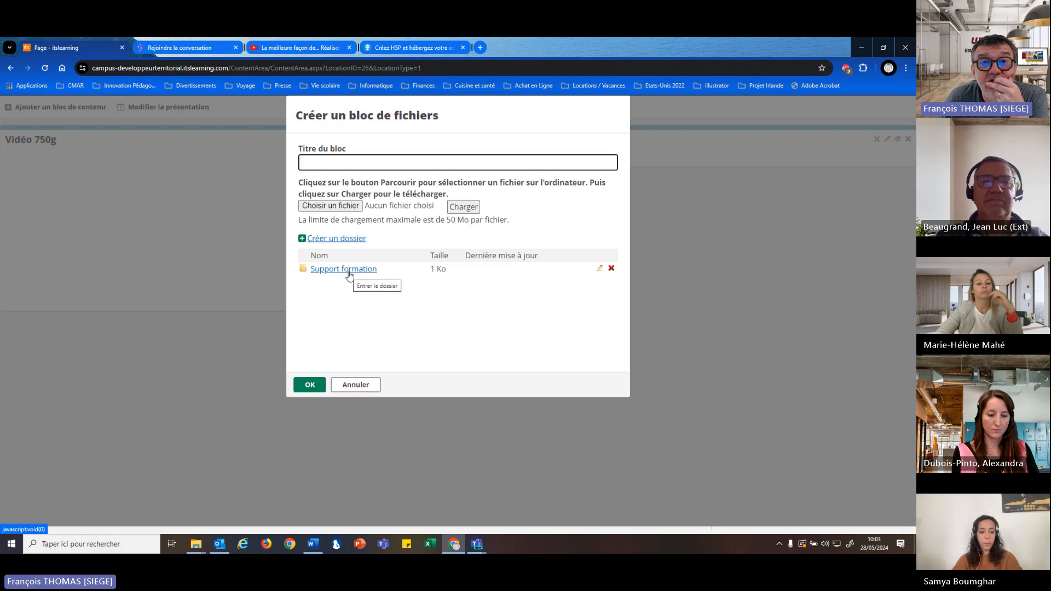
{"action": "left_click", "coordinate": [350, 270]}
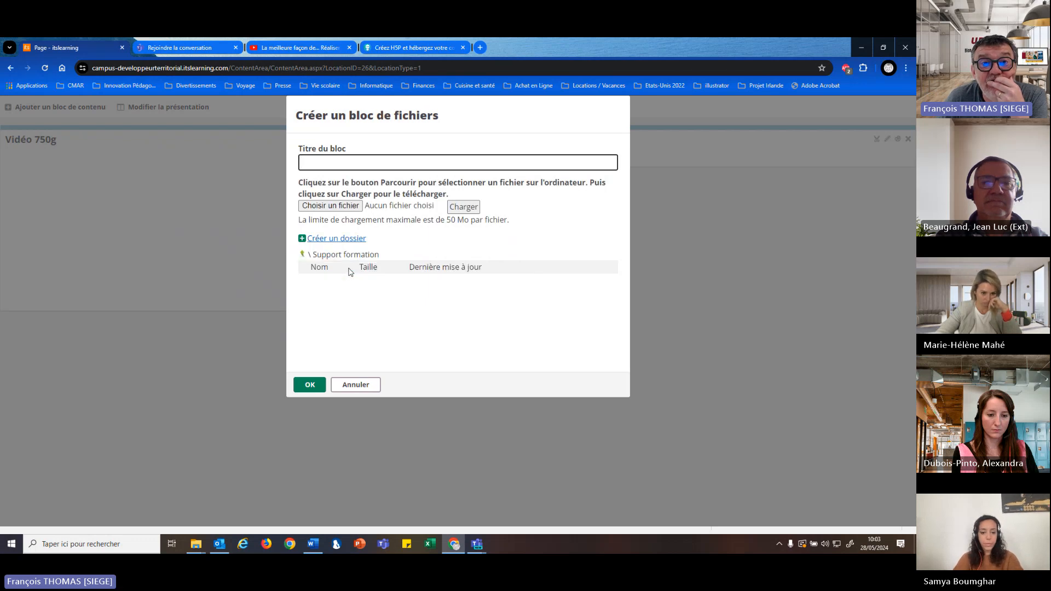
Step: Title the block 'Recette', upload Tarte aux pommes.pdf and save it
{"action": "left_click", "coordinate": [333, 164]}
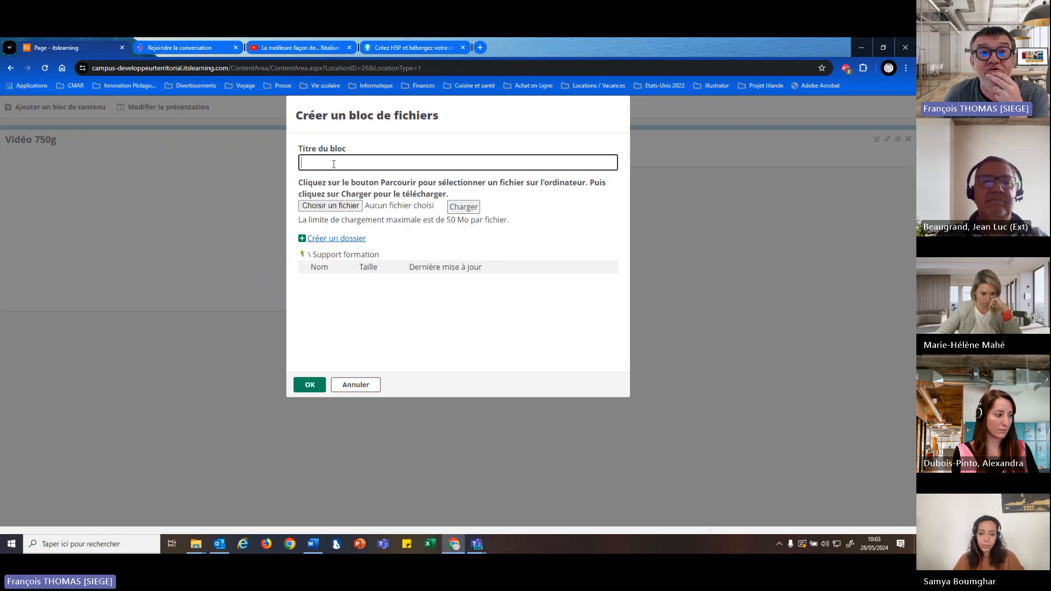
{"action": "type", "text": "Recette"}
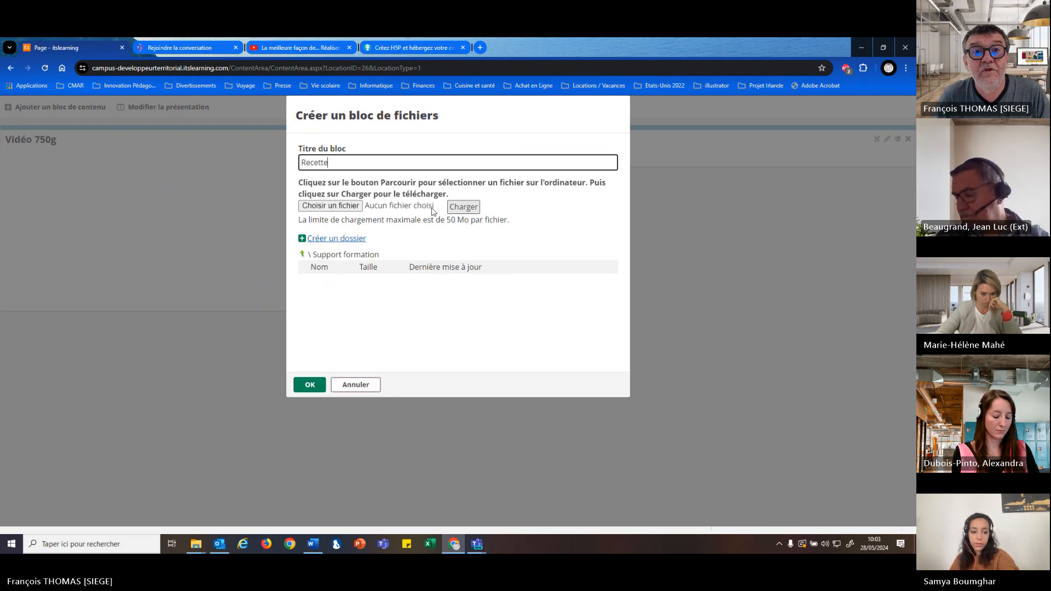
{"action": "left_click", "coordinate": [345, 207]}
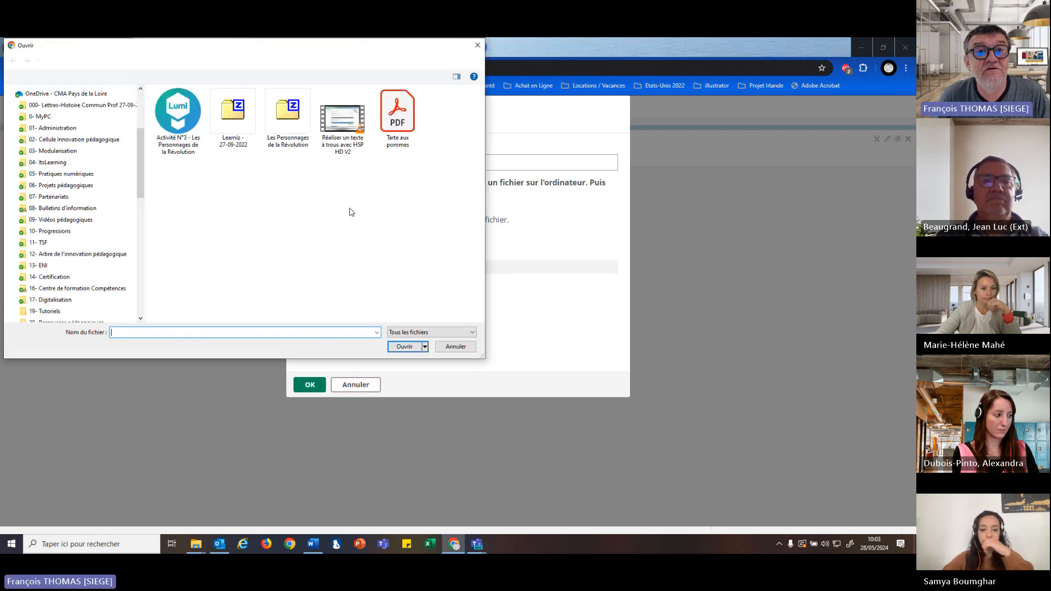
{"action": "left_click", "coordinate": [397, 117]}
{"action": "left_click", "coordinate": [405, 347]}
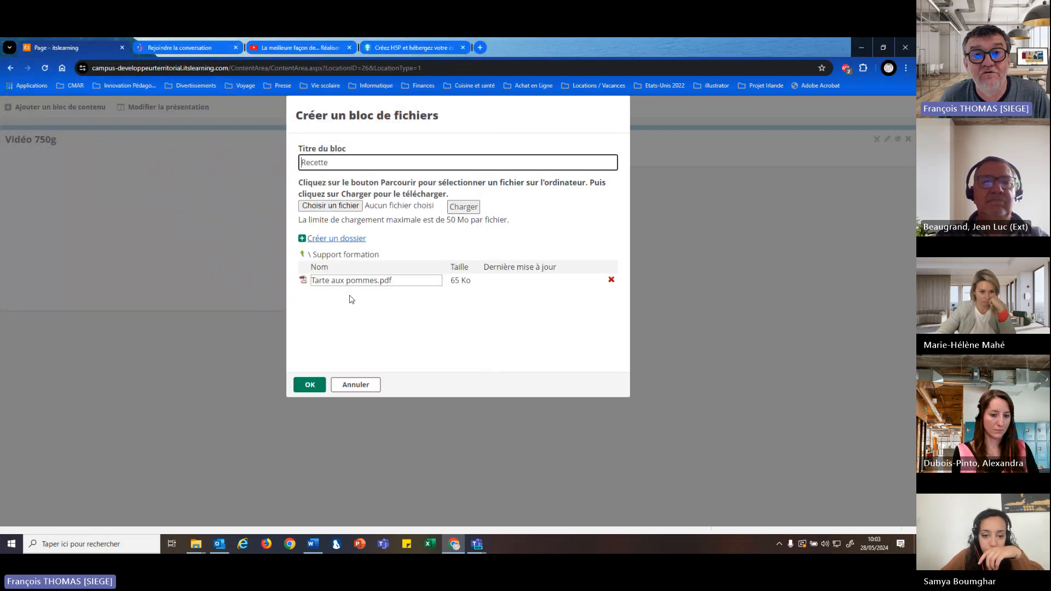
{"action": "left_click", "coordinate": [305, 384]}
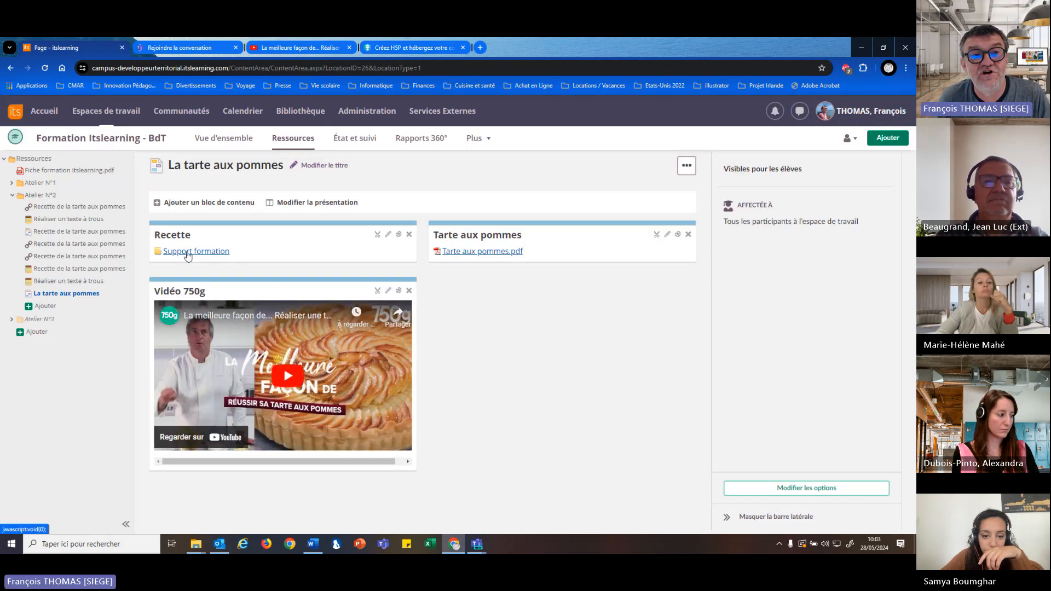
Step: Move the Recette block under Tarte aux pommes in the right column and collapse its folder
{"action": "left_click", "coordinate": [187, 252]}
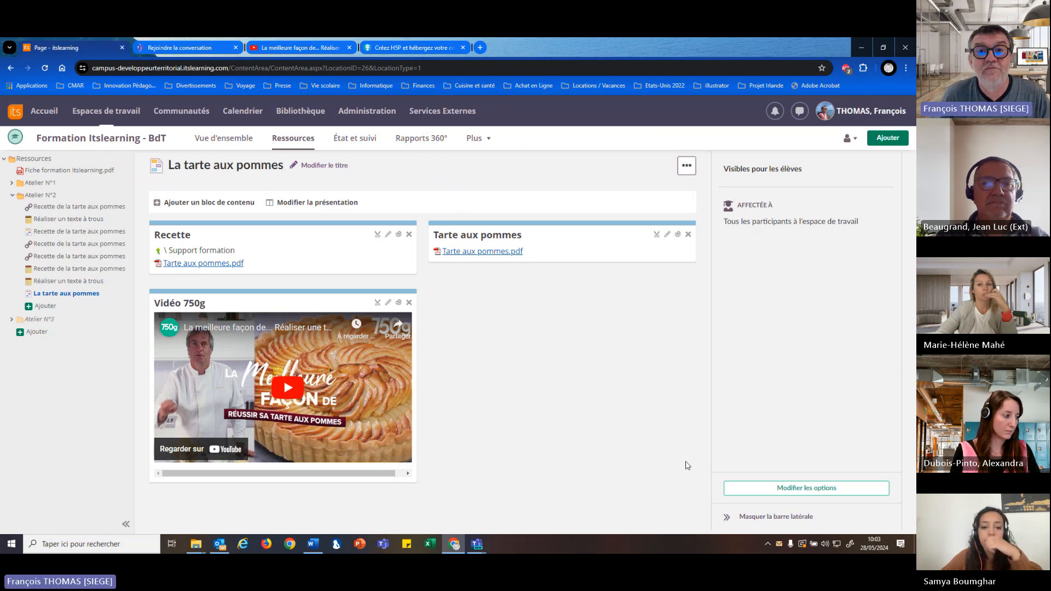
{"action": "left_click_drag", "start_coordinate": [328, 235], "coordinate": [596, 287]}
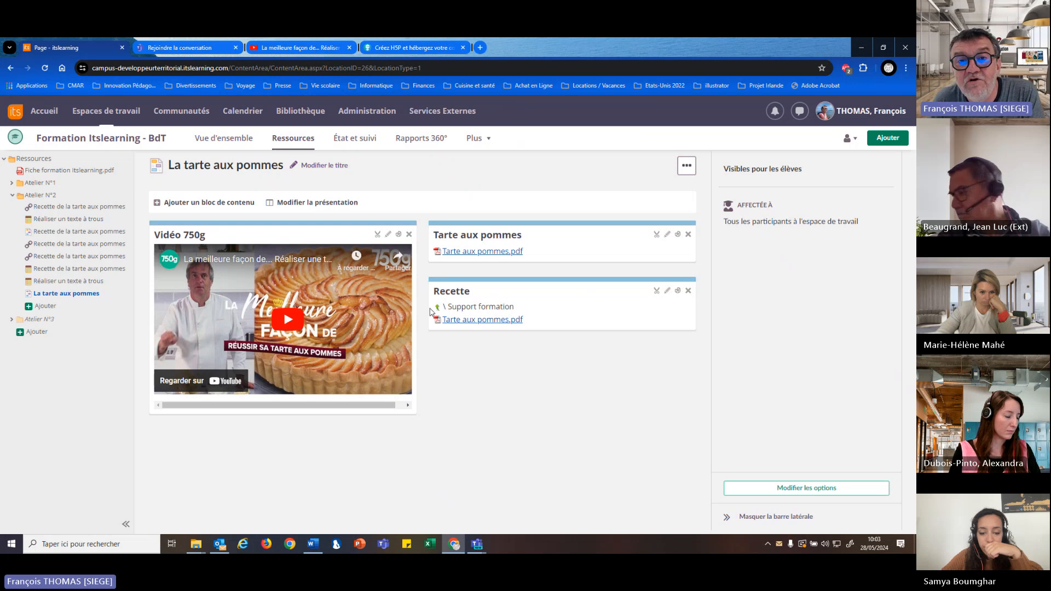
{"action": "left_click", "coordinate": [436, 307]}
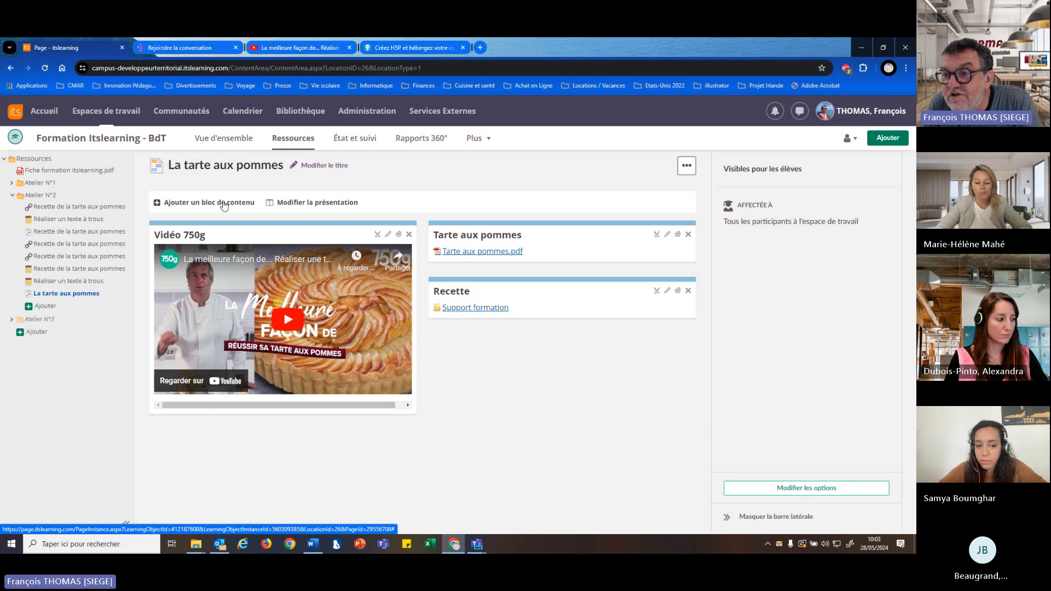
Step: Start a Sondage block titled 'Sondage du 28/05' asking 'Aimez-vous la tarte aux pommes ?'
{"action": "left_click", "coordinate": [224, 204]}
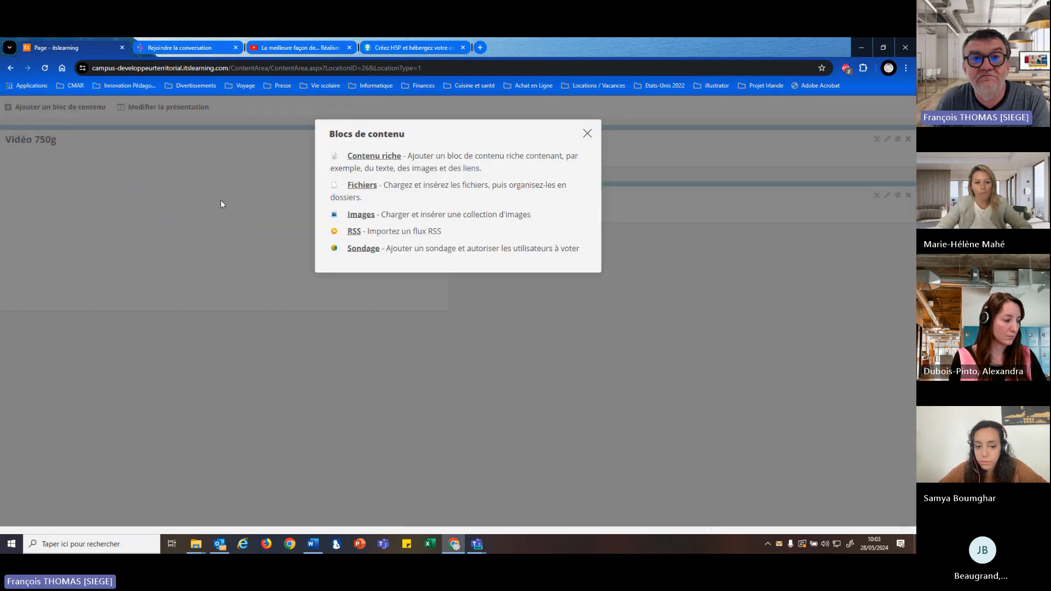
{"action": "left_click", "coordinate": [363, 249]}
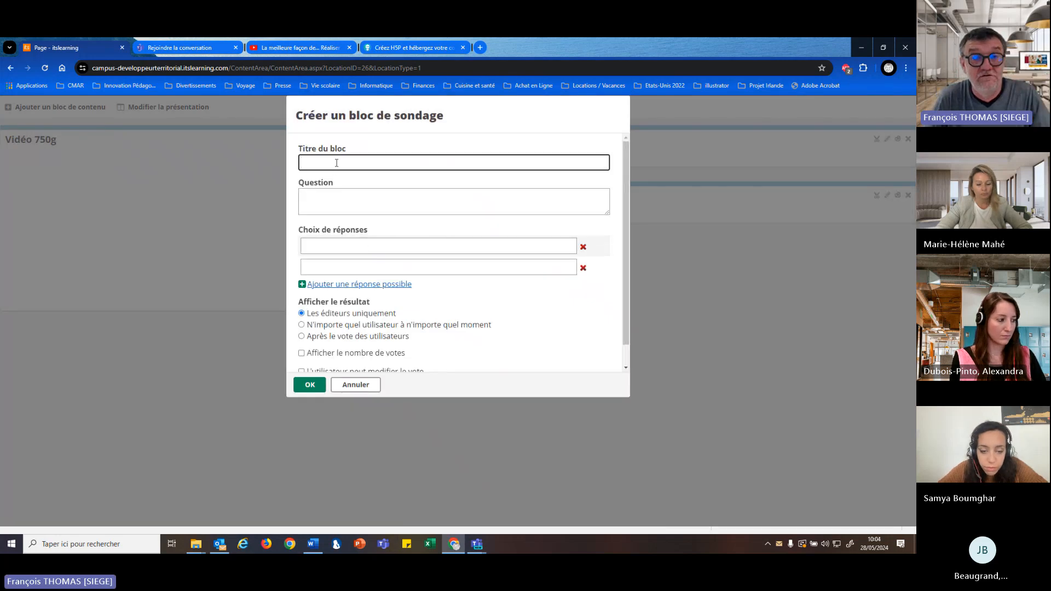
{"action": "type", "text": "A"}
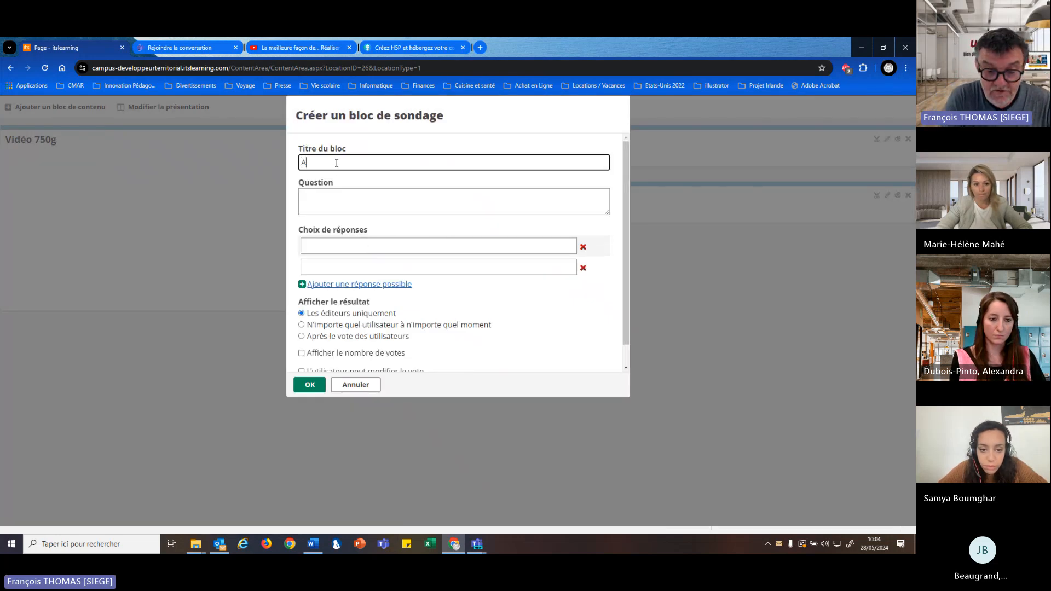
{"action": "type", "text": "ime"}
{"action": "key", "text": "BackSpace"}
{"action": "key", "text": "BackSpace"}
{"action": "key", "text": "BackSpace"}
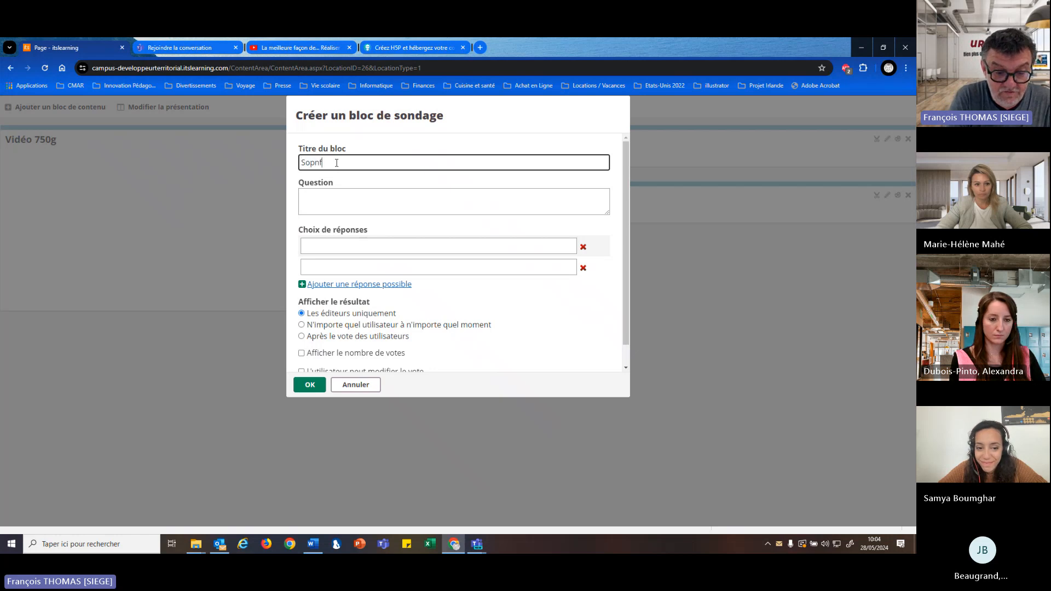
{"action": "type", "text": "Sondage d"}
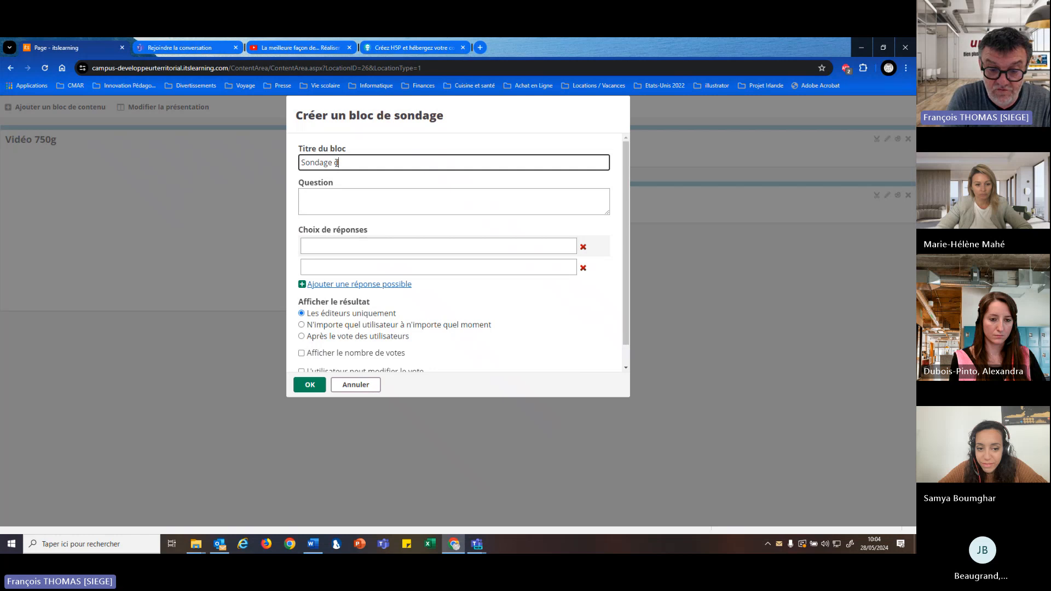
{"action": "type", "text": "u 28/05"}
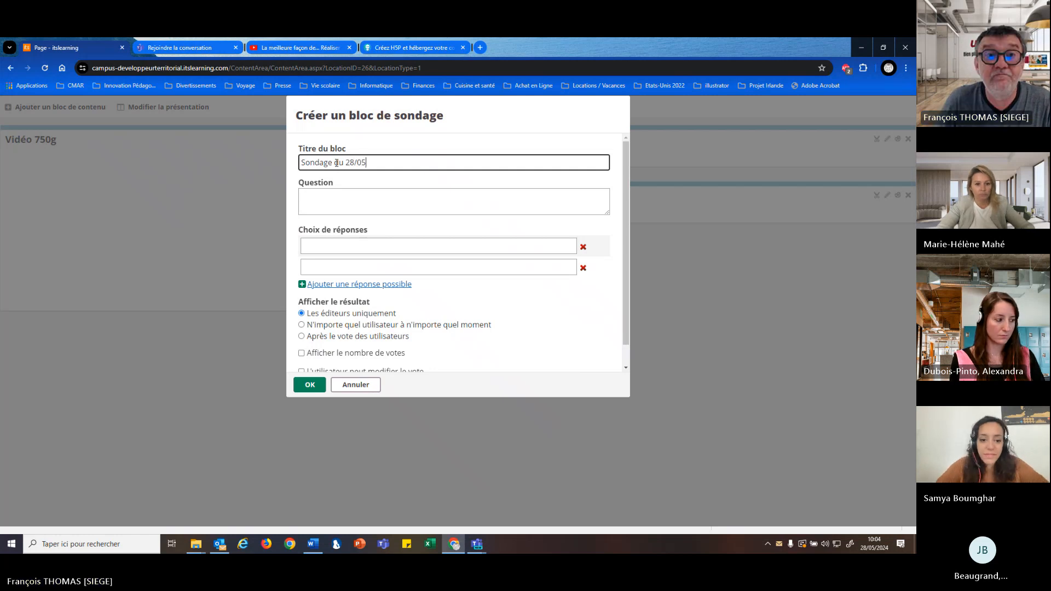
{"action": "left_click", "coordinate": [324, 202]}
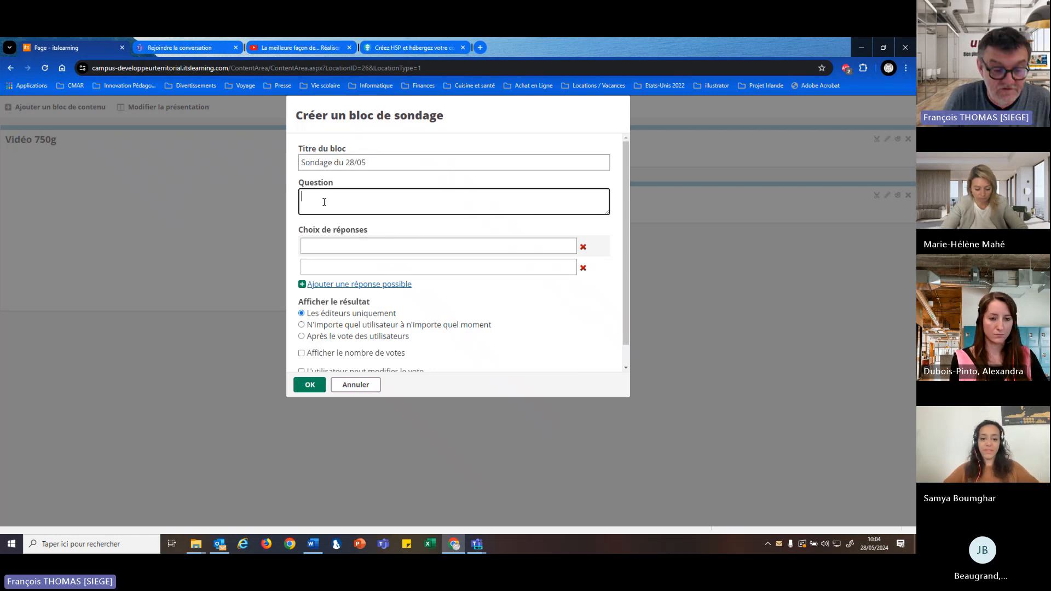
{"action": "type", "text": "Aimez-vous "}
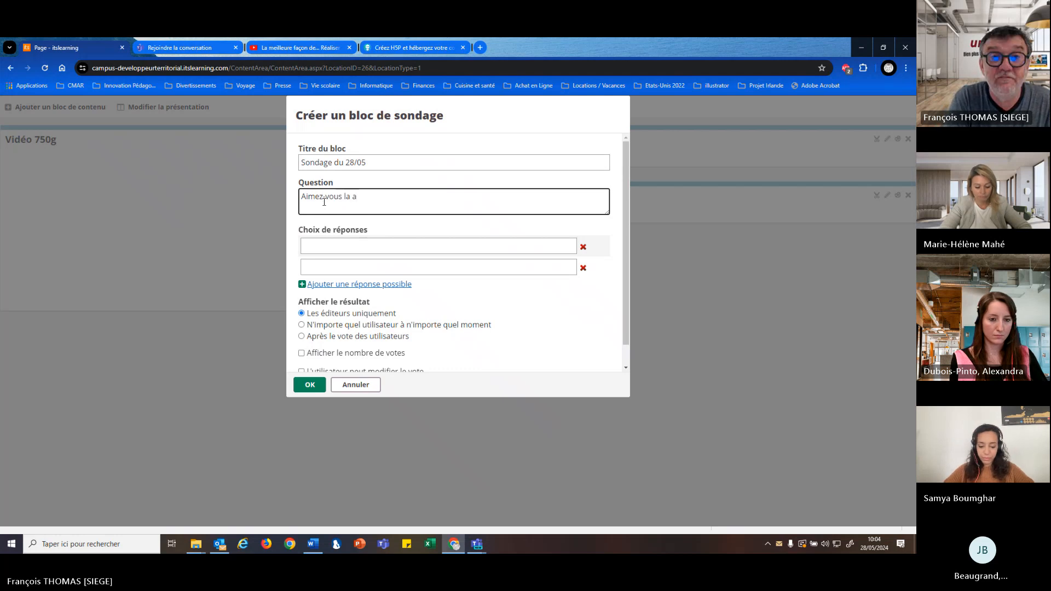
{"action": "type", "text": "la a"}
{"action": "key", "text": "BackSpace"}
{"action": "type", "text": "ta"}
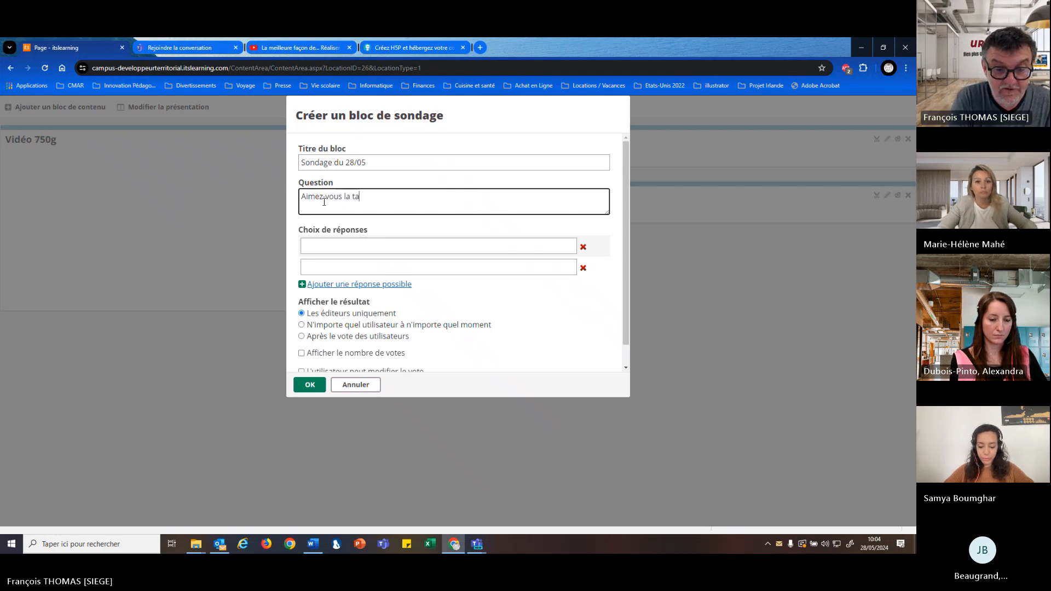
{"action": "type", "text": "rte aux pom"}
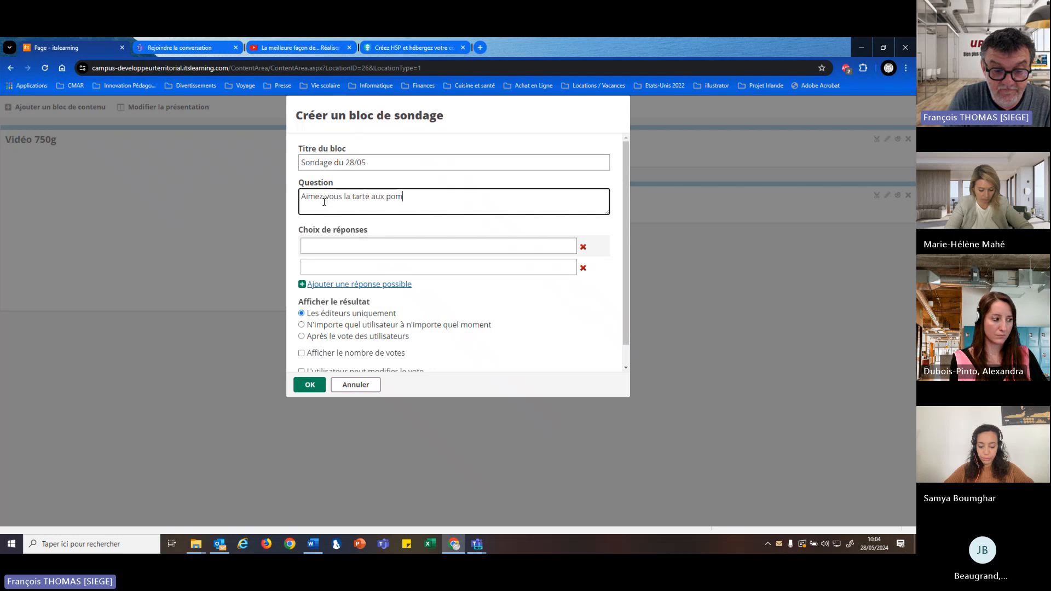
{"action": "type", "text": "mes ?"}
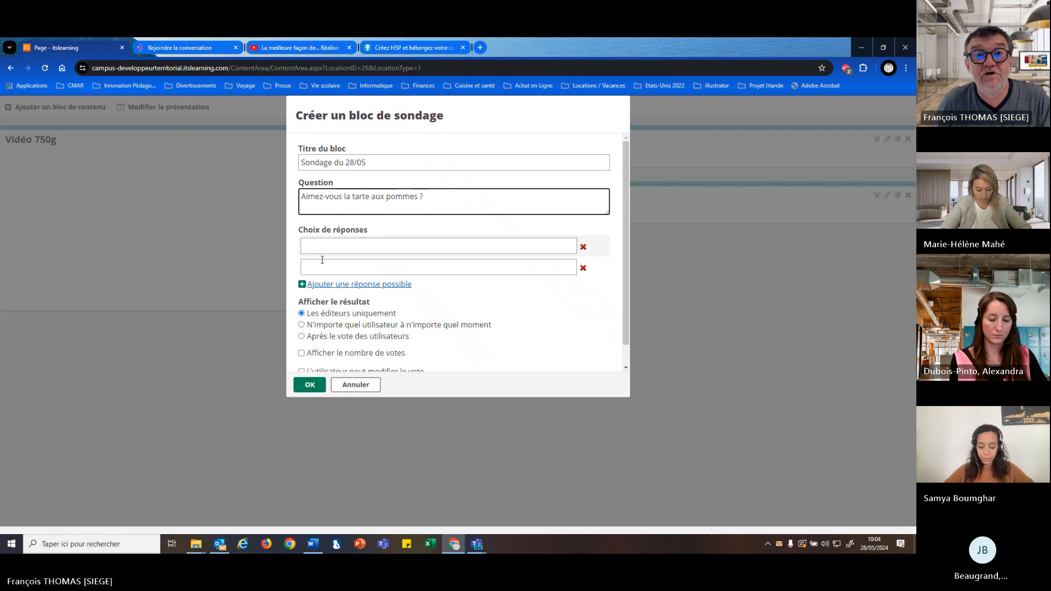
Step: Enter answers OUI and NON and show results 'Après le vote des utilisateurs'
{"action": "left_click", "coordinate": [330, 245]}
{"action": "type", "text": "OUI"}
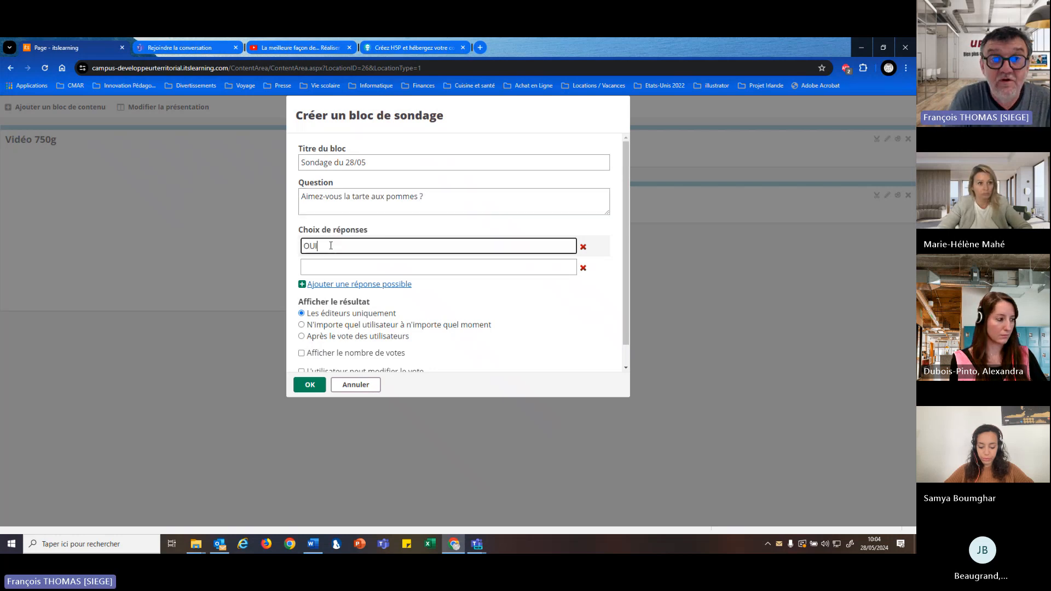
{"action": "left_click", "coordinate": [331, 267]}
{"action": "type", "text": "N"}
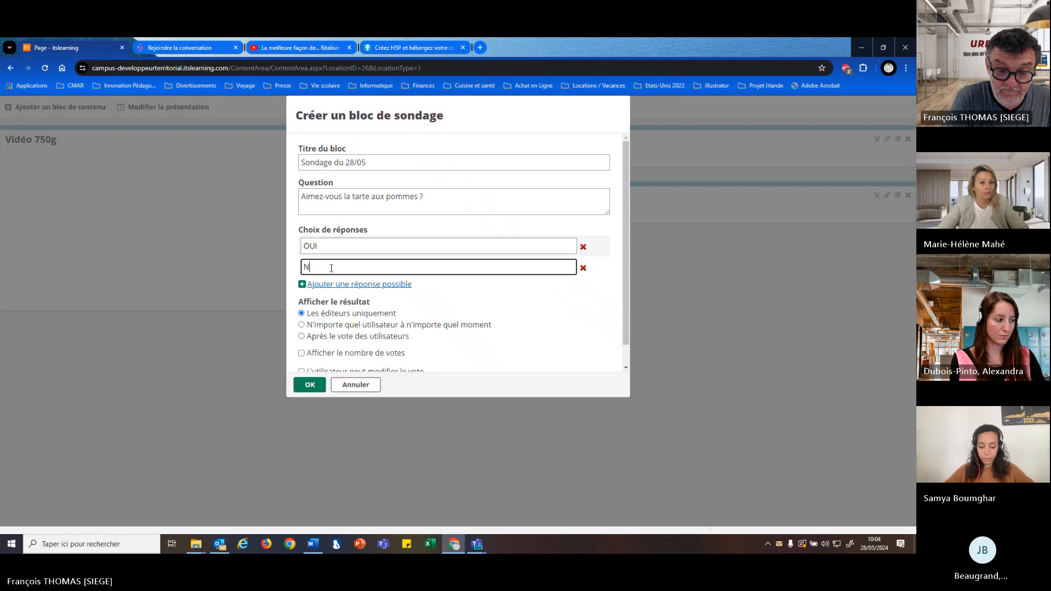
{"action": "type", "text": "ON"}
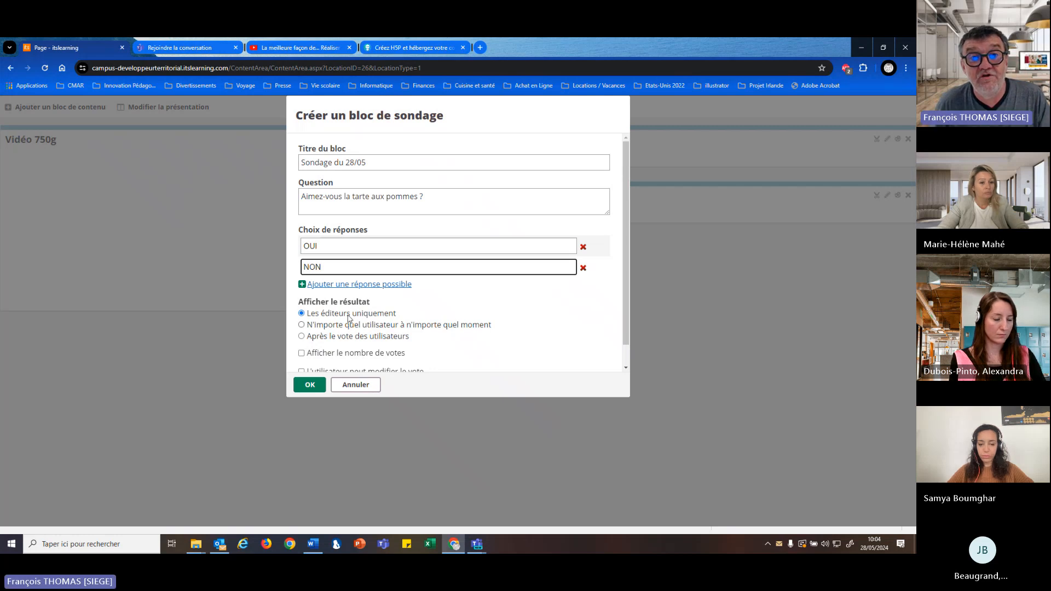
{"action": "scroll", "coordinate": [326, 308], "scroll_direction": "down", "scroll_amount": 1}
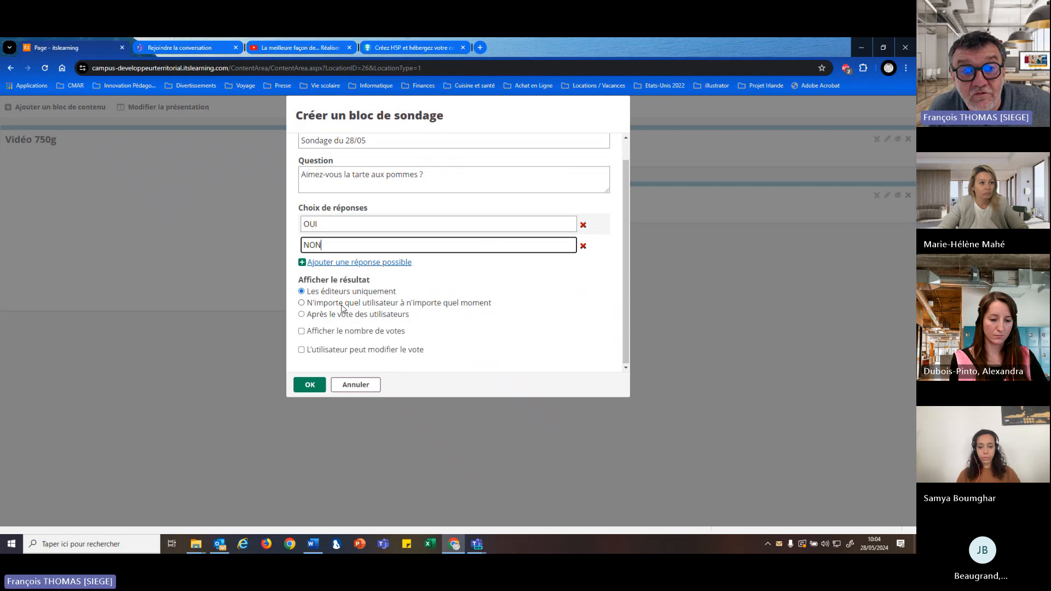
{"action": "left_click", "coordinate": [304, 315]}
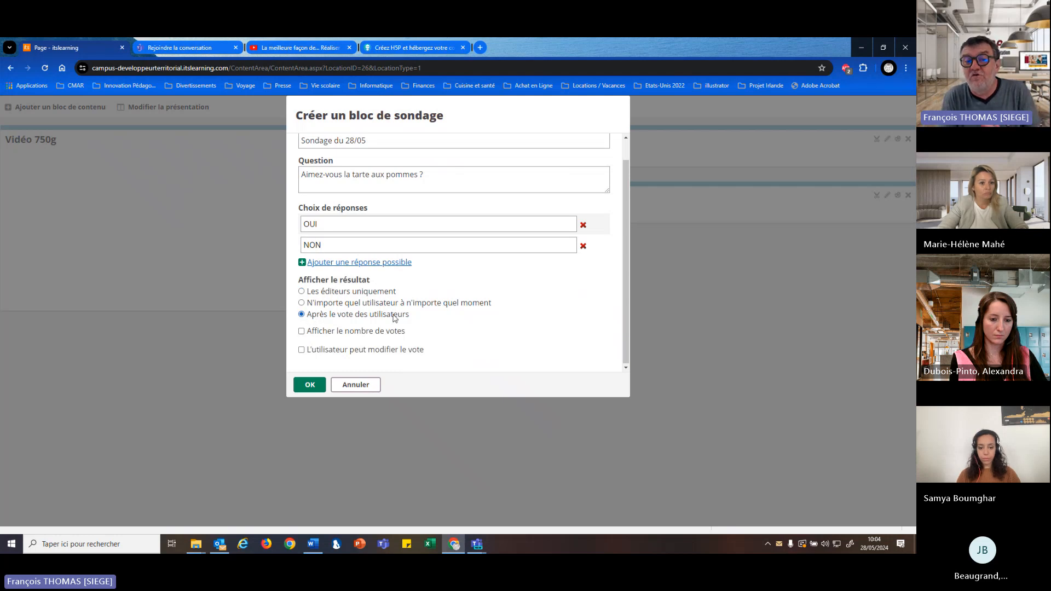
Step: Save the poll block and drag it to the right column under Recette
{"action": "left_click", "coordinate": [306, 385]}
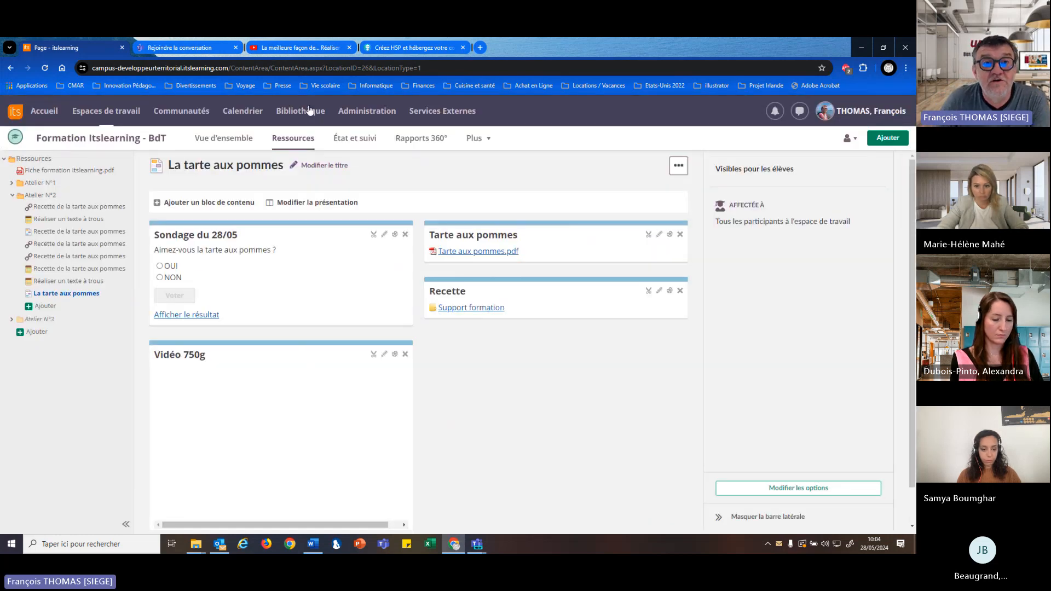
{"action": "left_click_drag", "start_coordinate": [295, 227], "coordinate": [573, 338]}
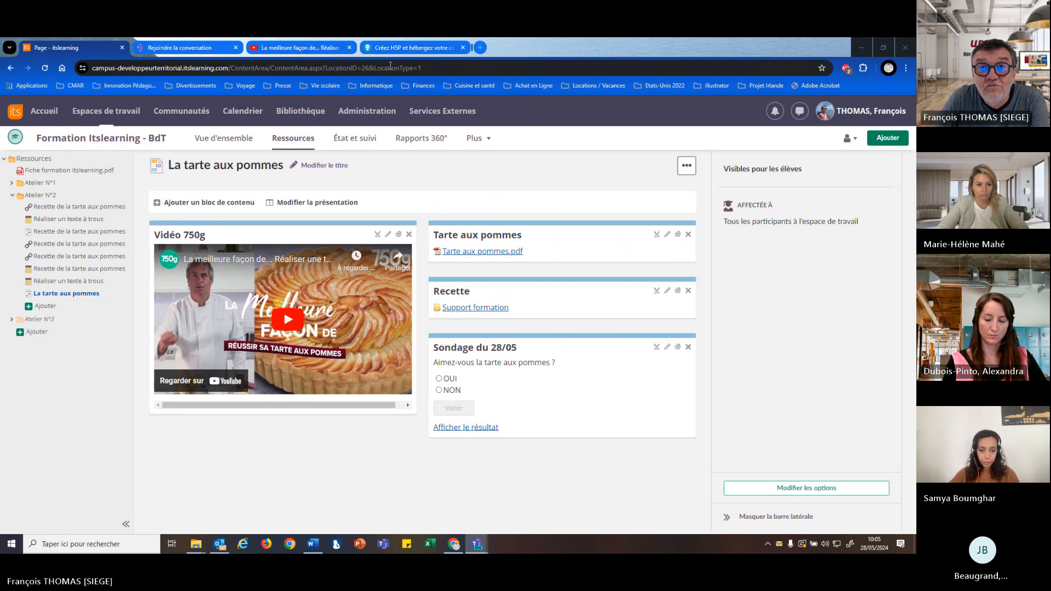
Step: Open a new Chrome tab and go to Microsoft Forms via the CMAR bookmarks folder
{"action": "right_click", "coordinate": [547, 55]}
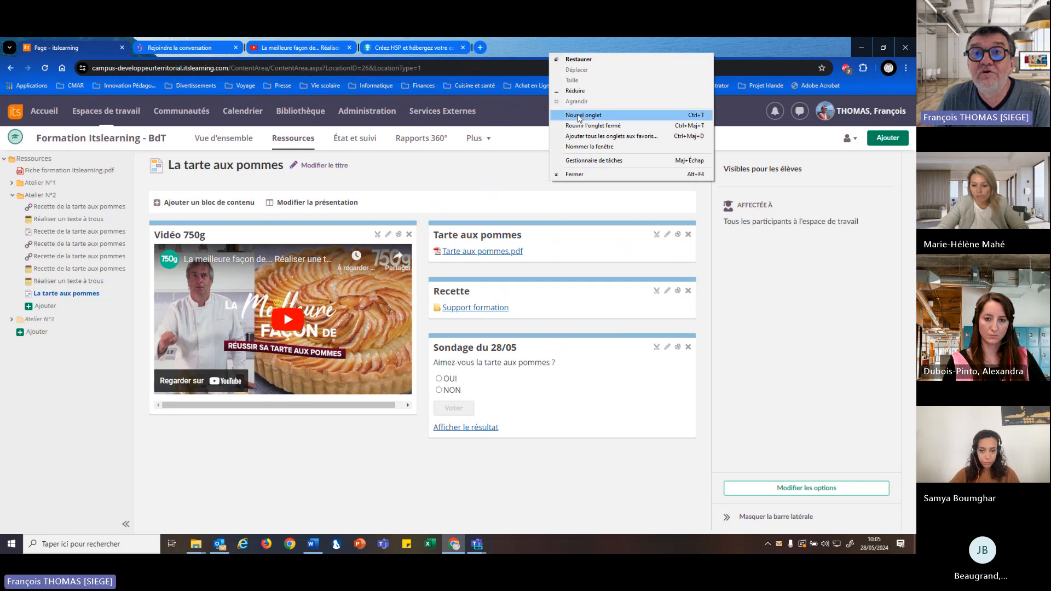
{"action": "left_click", "coordinate": [582, 115]}
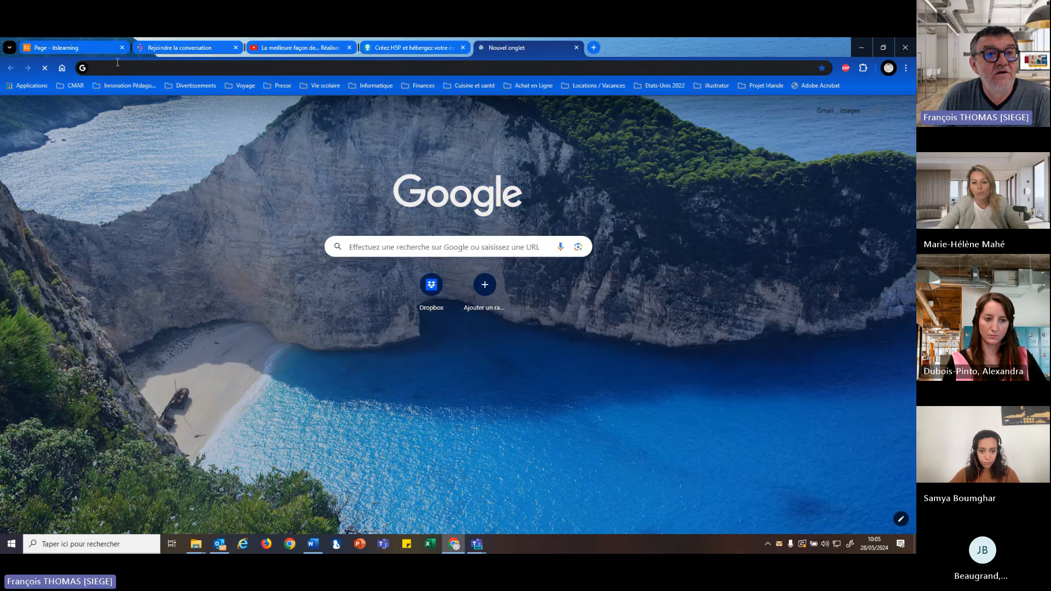
{"action": "left_click", "coordinate": [71, 86]}
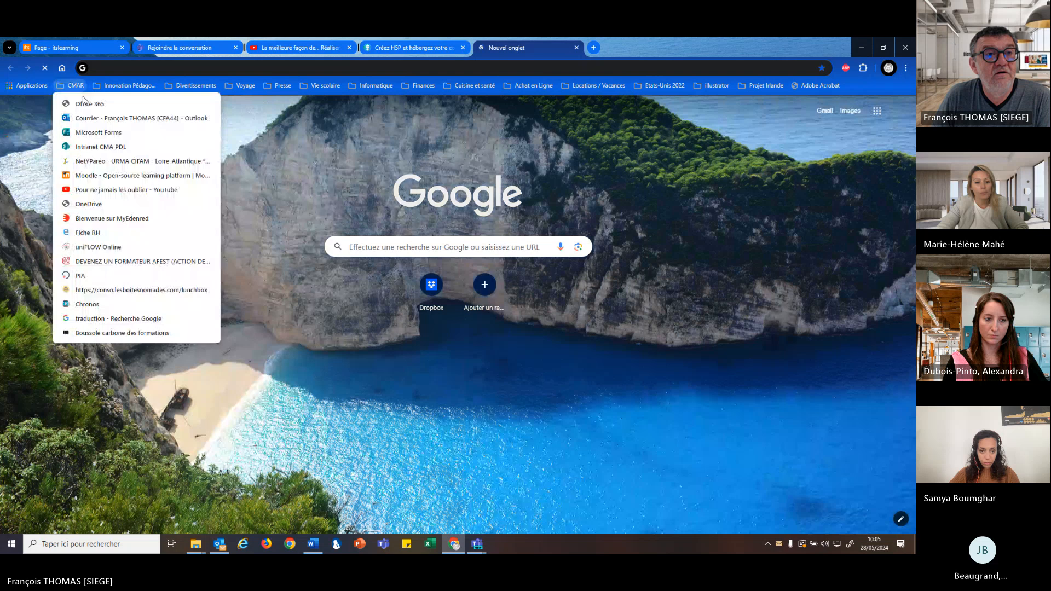
{"action": "left_click", "coordinate": [106, 135]}
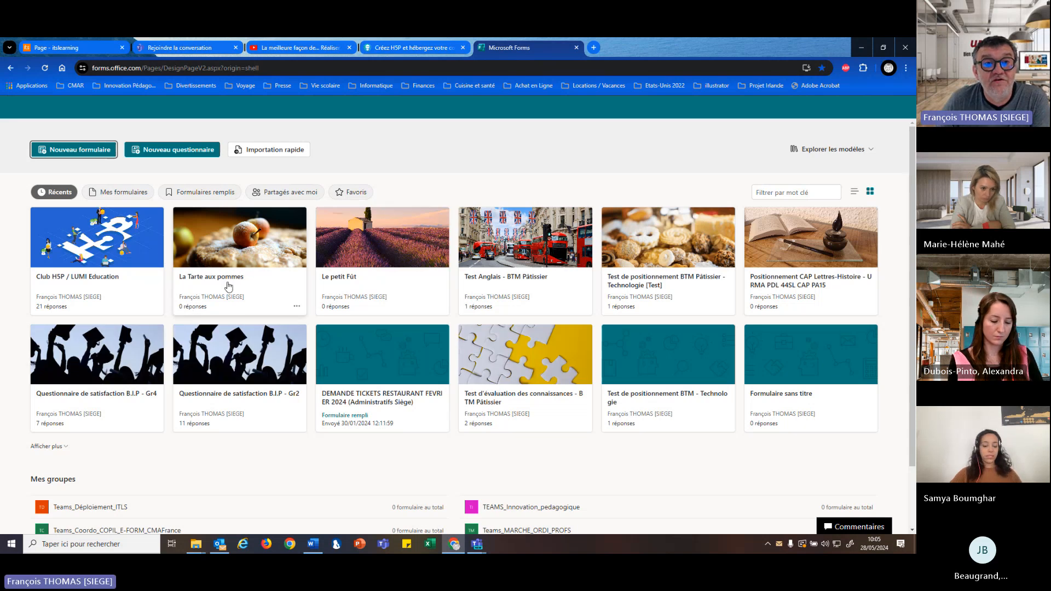
Step: Copy the Incorporer embed code of the 'La Tarte aux pommes' form, then go back to itslearning
{"action": "left_click", "coordinate": [235, 277]}
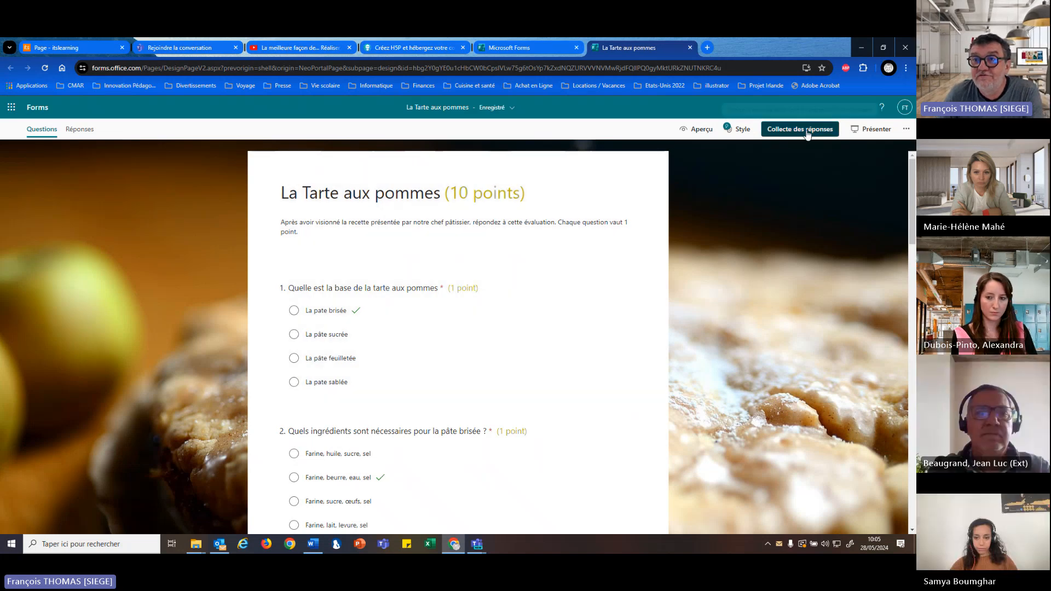
{"action": "left_click", "coordinate": [808, 132]}
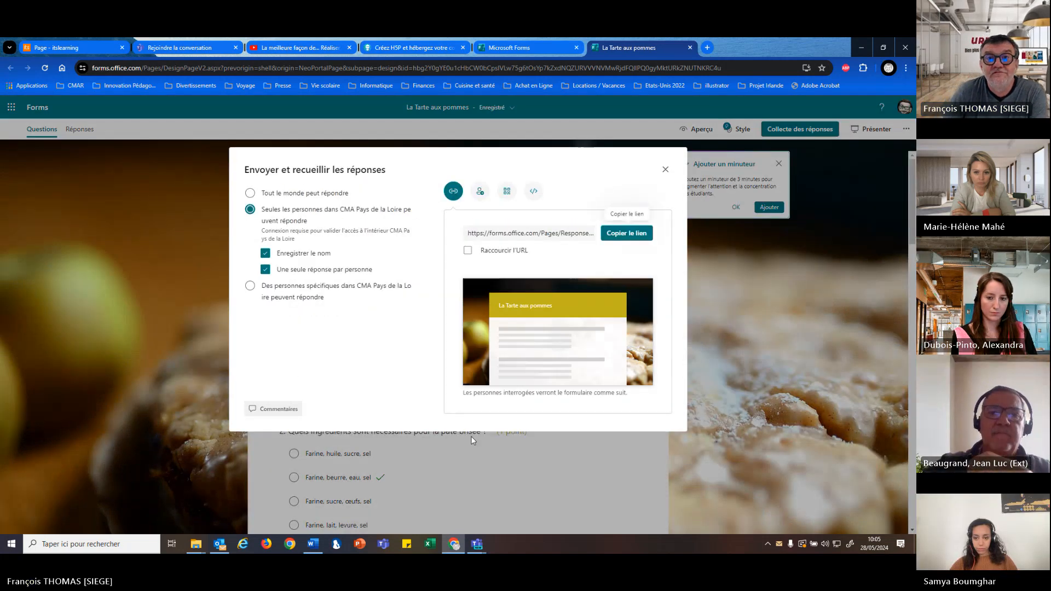
{"action": "left_click", "coordinate": [536, 199]}
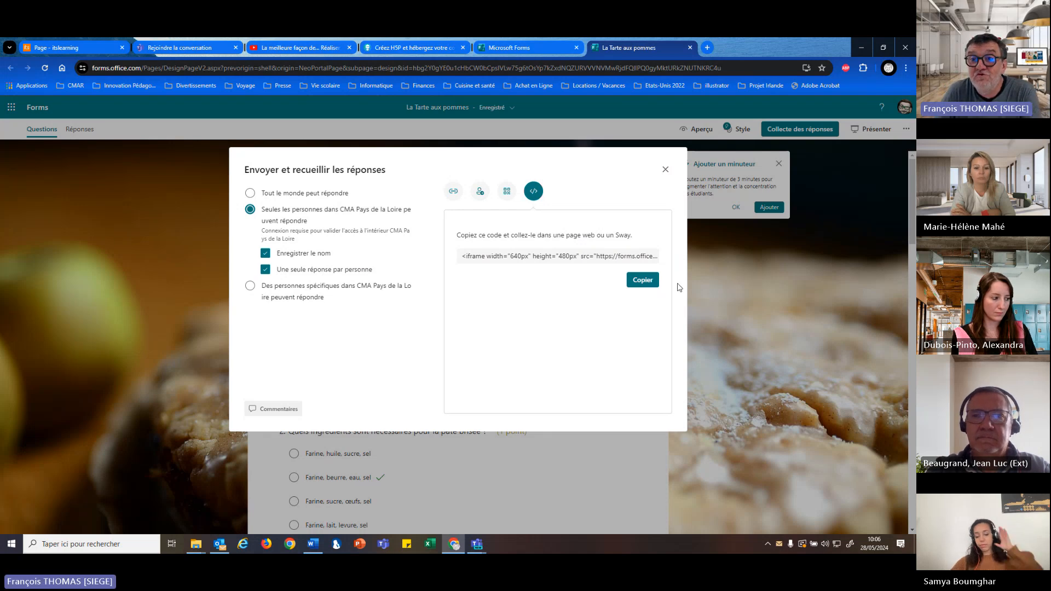
{"action": "left_click", "coordinate": [644, 283]}
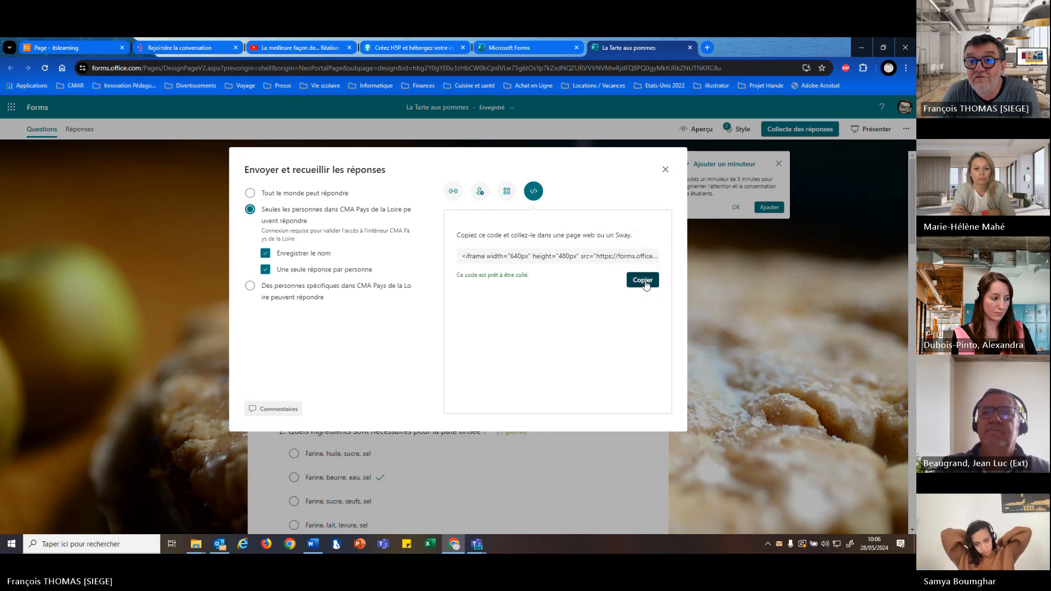
{"action": "left_click", "coordinate": [70, 50]}
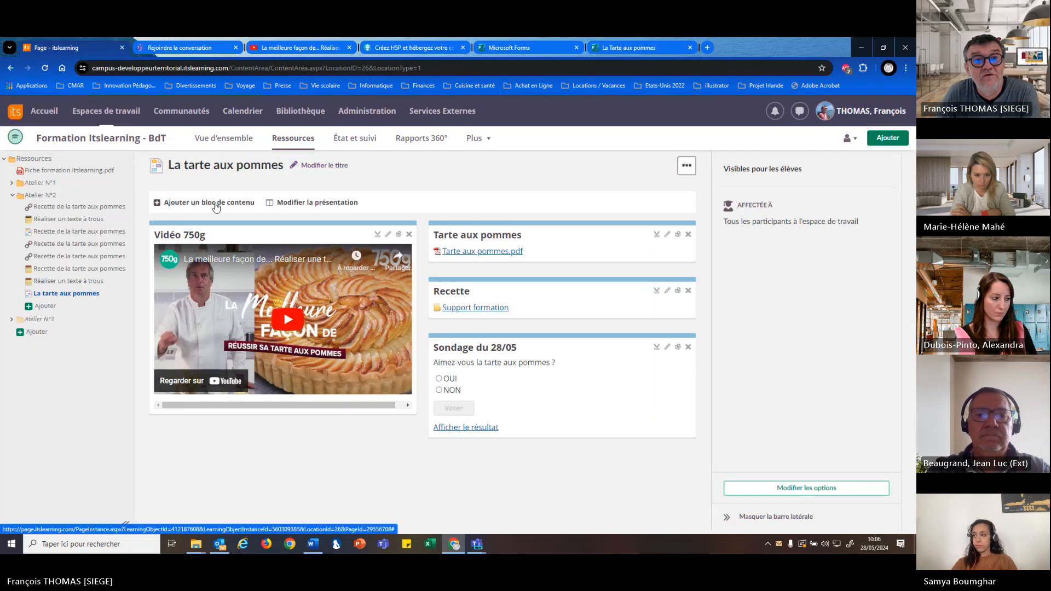
Step: Add a new rich-content block titled 'Evaluation'
{"action": "left_click", "coordinate": [215, 203]}
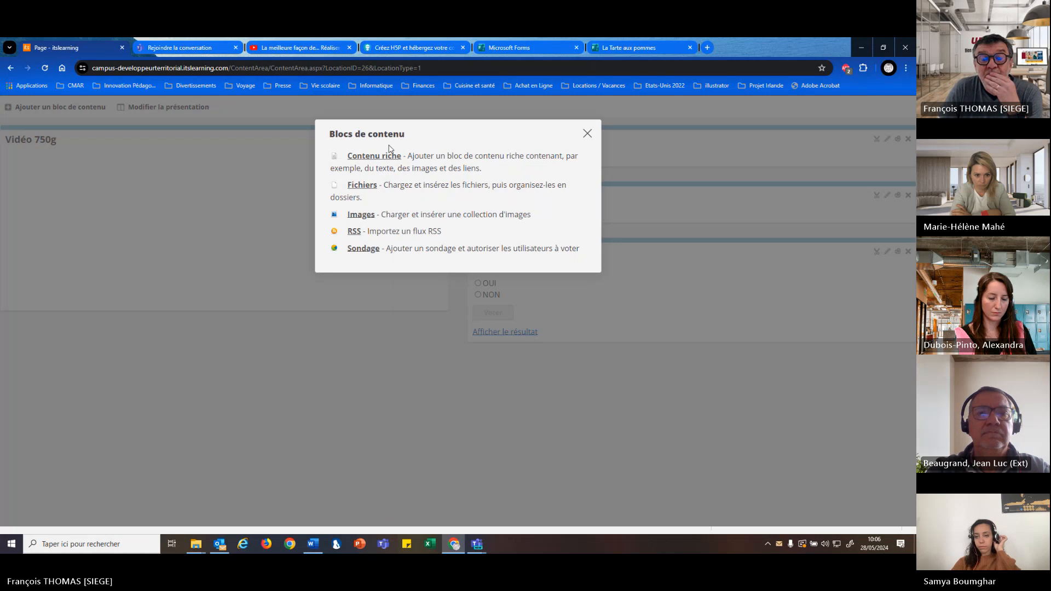
{"action": "left_click", "coordinate": [386, 157]}
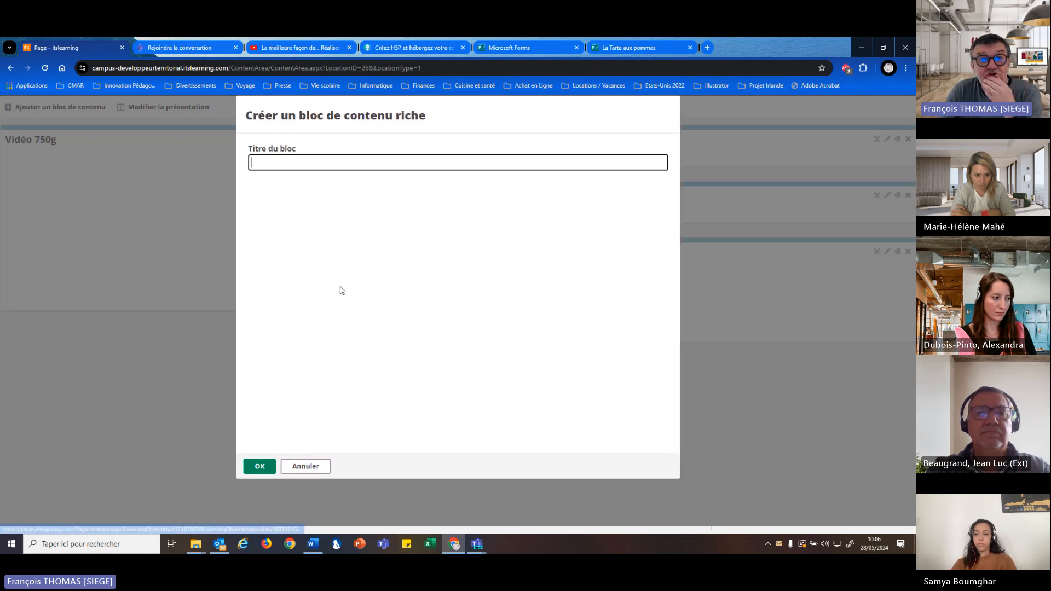
{"action": "type", "text": "E"}
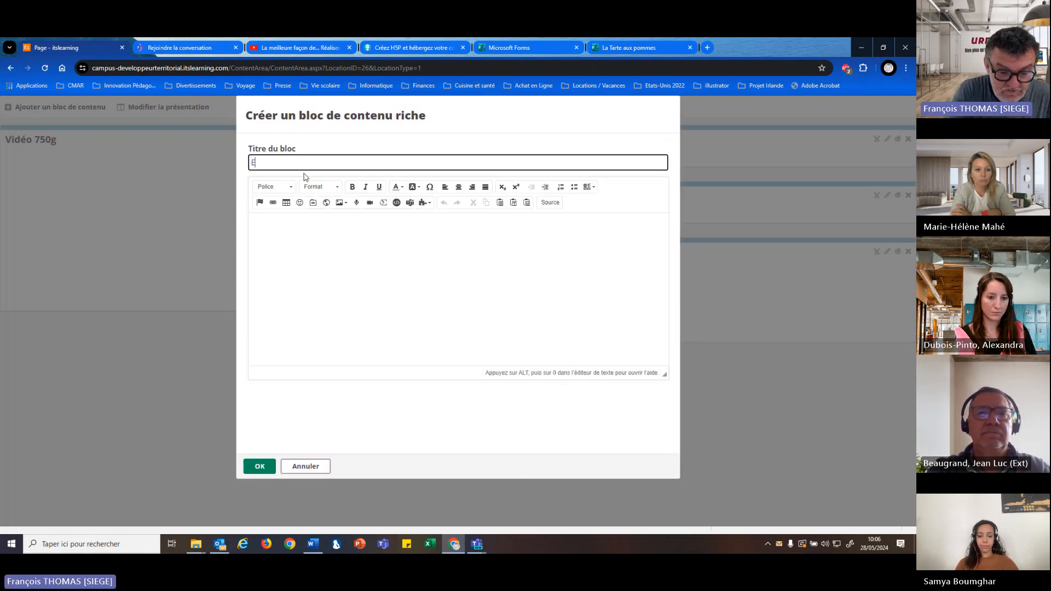
{"action": "type", "text": "valuation"}
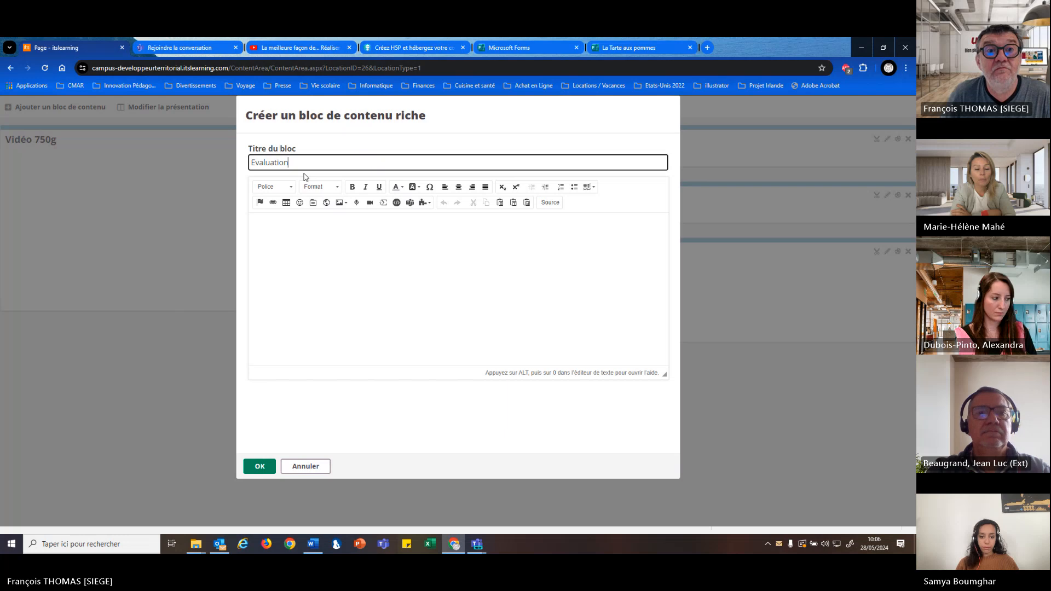
Step: Paste the Forms iframe code into the block's HTML source and centre the embedded form
{"action": "left_click", "coordinate": [550, 202]}
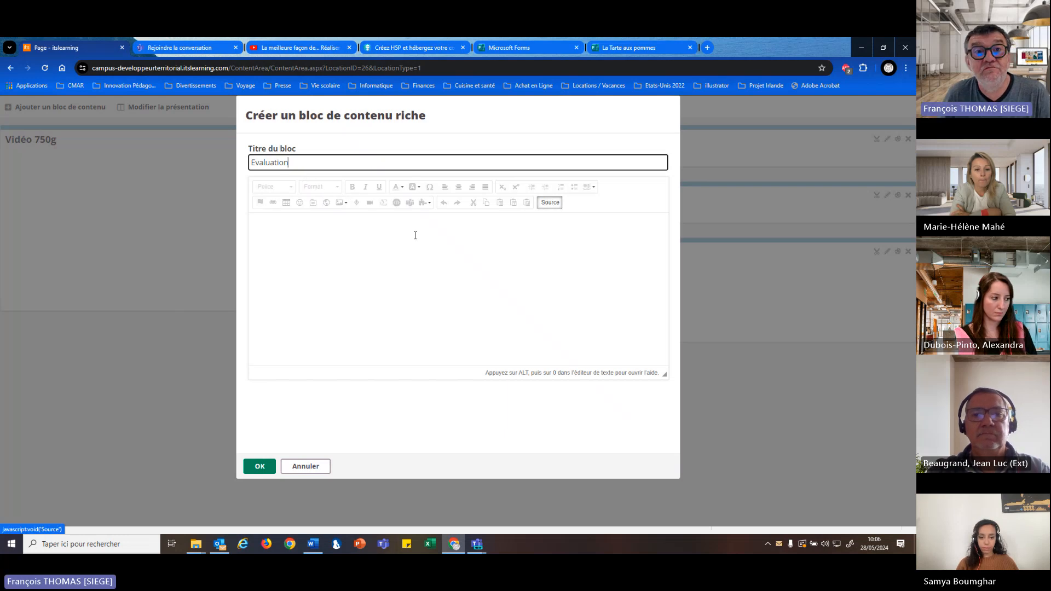
{"action": "left_click", "coordinate": [414, 235]}
{"action": "type", "text": "<iframe width=\"640px\" height=\"480px\" src=\"https://forms.office.com/Pages/ResponsePage.aspx?id=hbg2Y0gYE0u1cHbCW0bCpslVLw75g6tOsYp7kZxdNQZURVVVNVMwRjdFQ1lPQ0gyMktURkZNUTNKRC4u&embed=true\" frameborder=\"0\" marginwidth=\"0\" marginheight=\"0\" style=\"border: none; max-width:100%; max-height:100vh\" allowfullscreen webkitallowfullscreen mozallowfullscreen msallowfullscreen> </iframe>"}
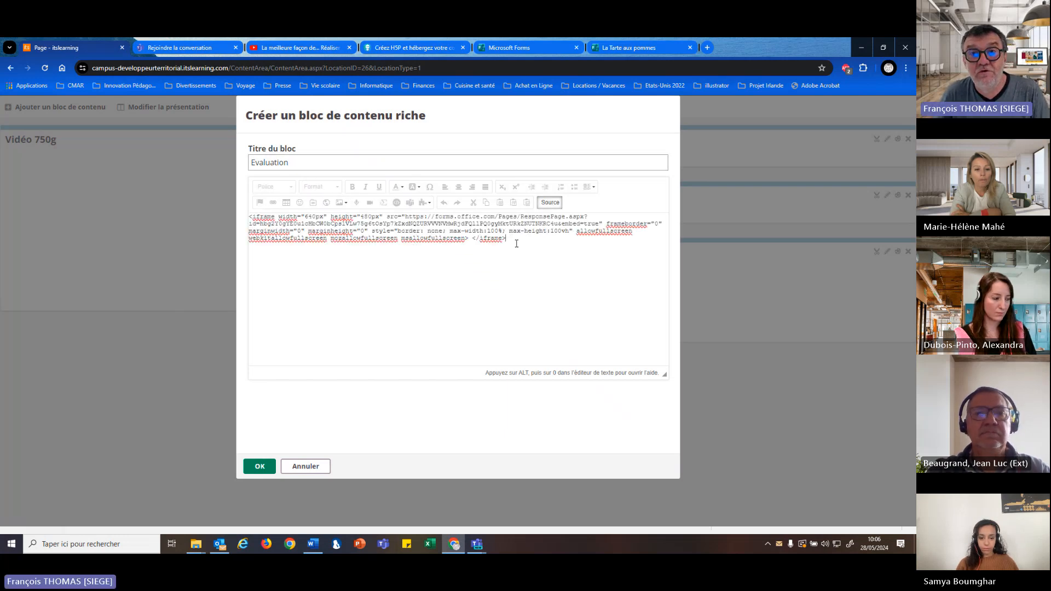
{"action": "left_click_drag", "start_coordinate": [478, 244], "coordinate": [250, 215]}
{"action": "key", "text": "BackSpace"}
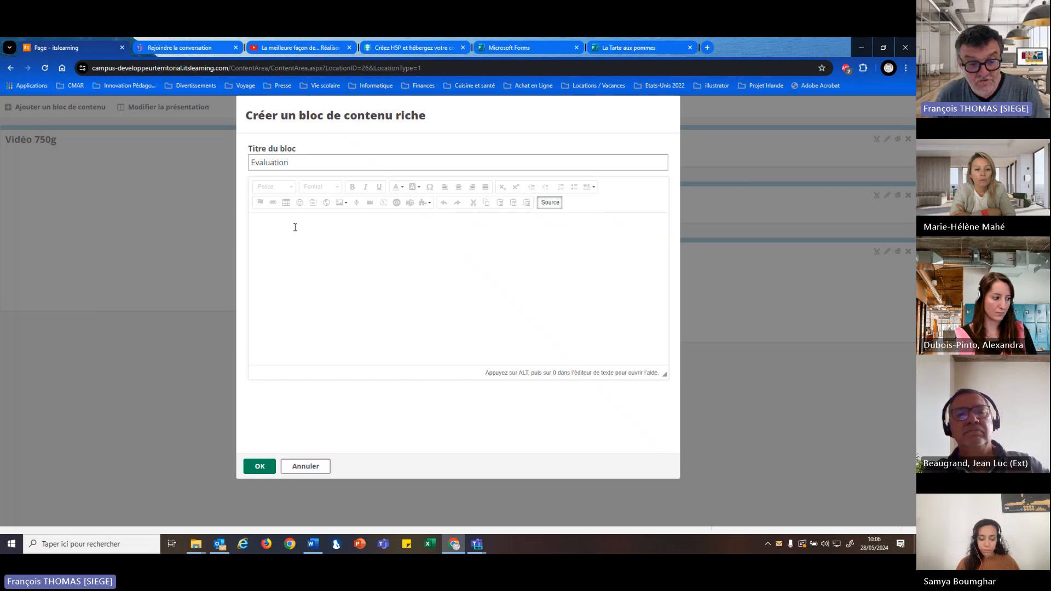
{"action": "key", "text": "ctrl+v"}
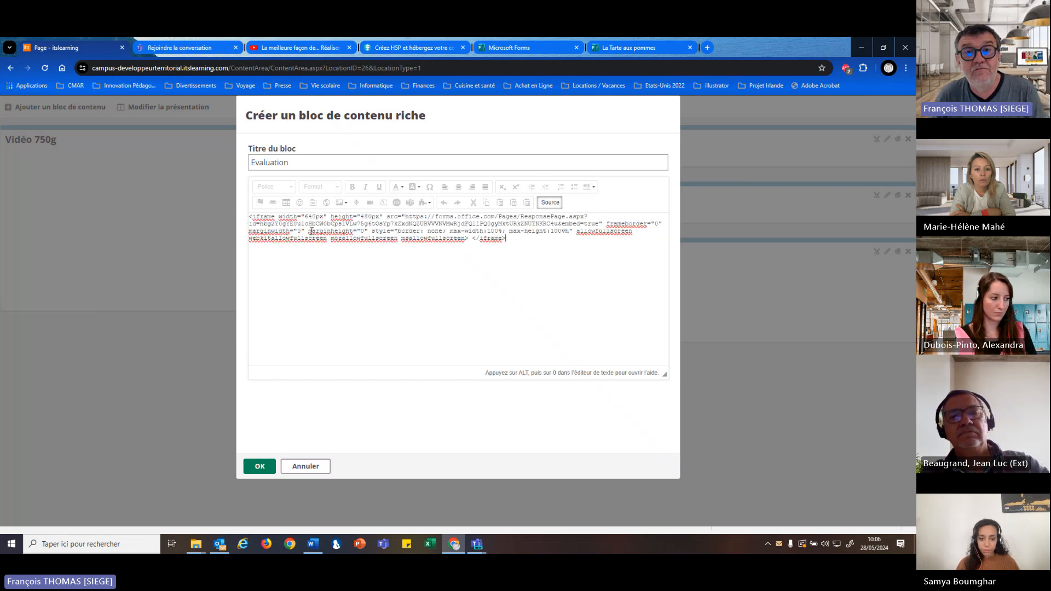
{"action": "left_click", "coordinate": [550, 202]}
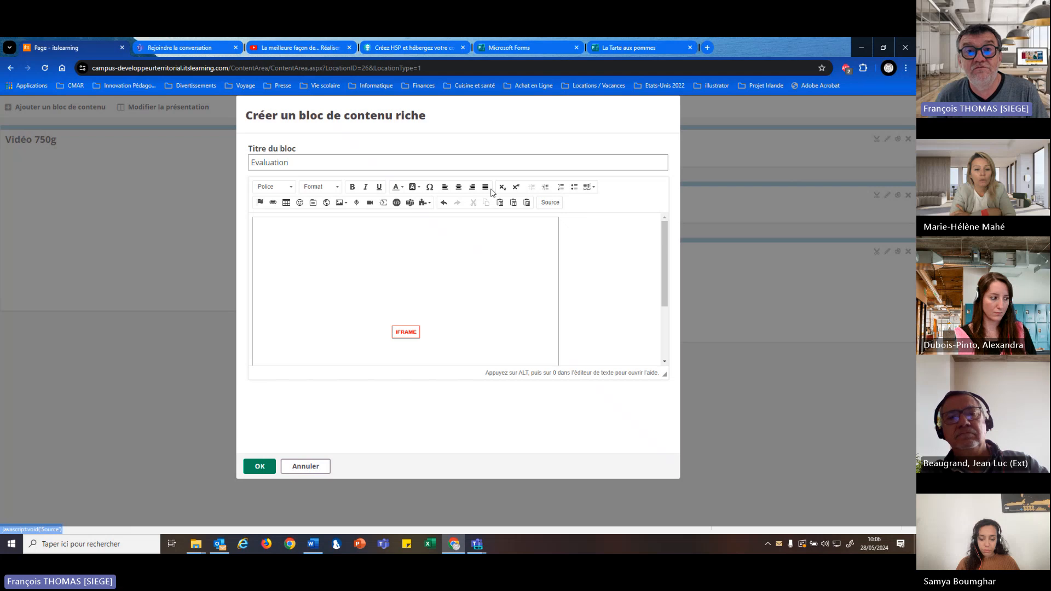
{"action": "left_click", "coordinate": [459, 187]}
Step: Save the Evaluation block, then colour the Tarte aux pommes and Recette blocks teal
{"action": "left_click", "coordinate": [260, 466]}
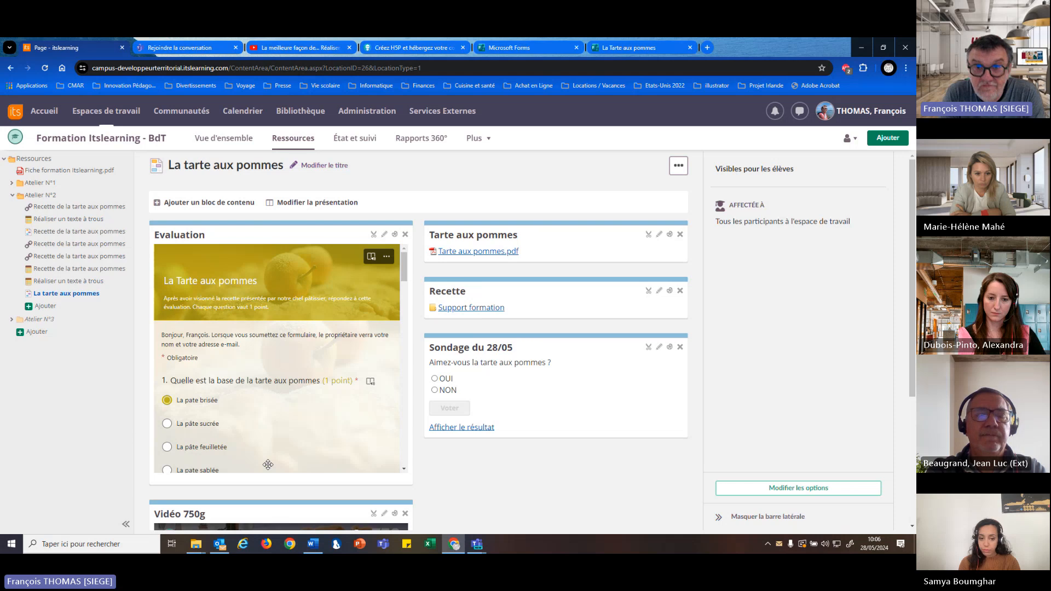
{"action": "left_click", "coordinate": [668, 236]}
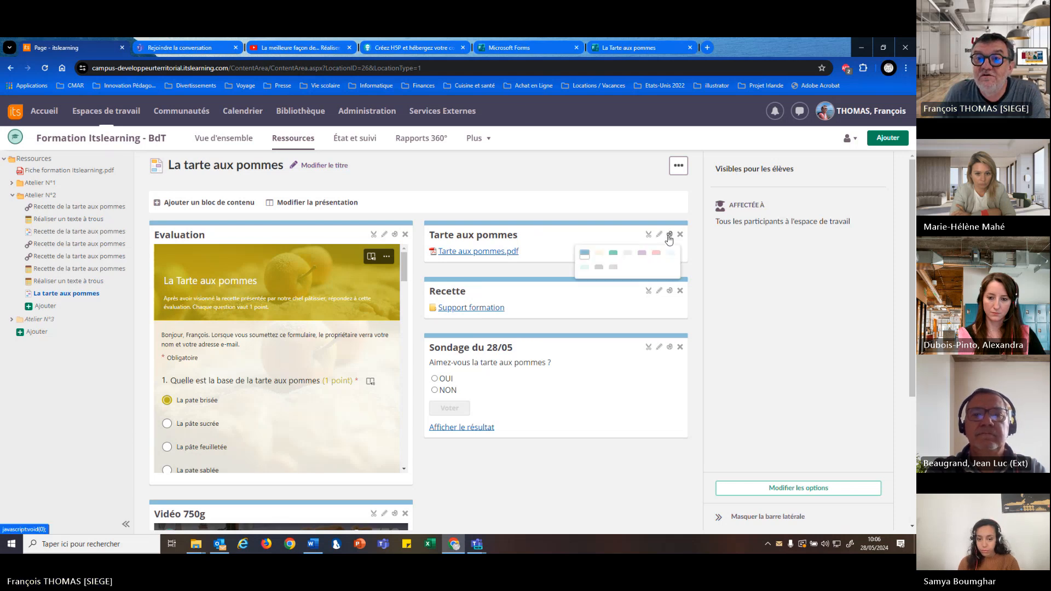
{"action": "left_click", "coordinate": [613, 253]}
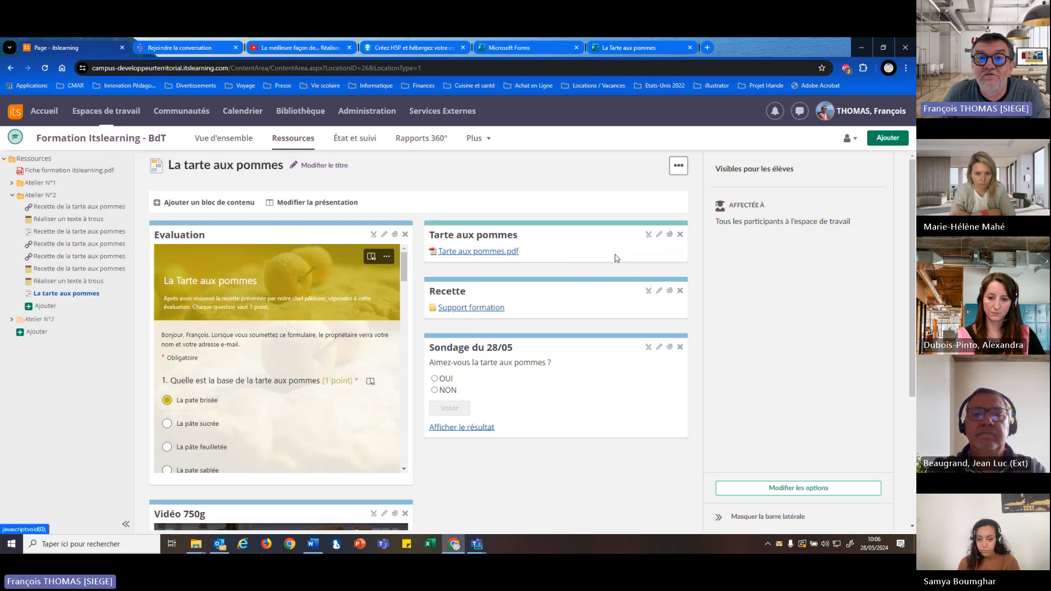
{"action": "left_click", "coordinate": [669, 291]}
{"action": "left_click", "coordinate": [613, 316]}
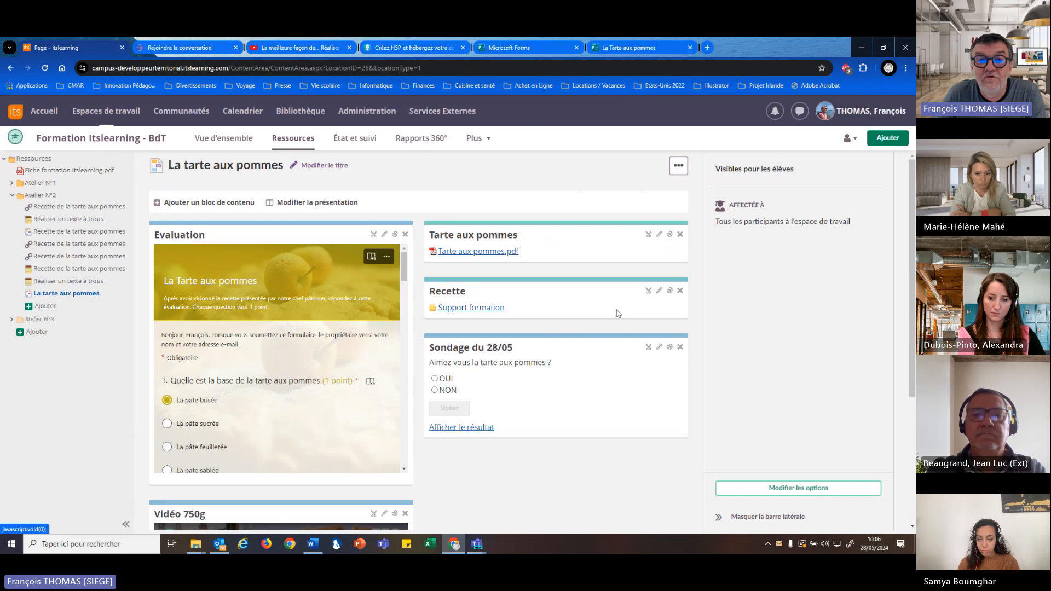
Step: Colour the Sondage block pink and the Evaluation block light peach
{"action": "left_click", "coordinate": [670, 347]}
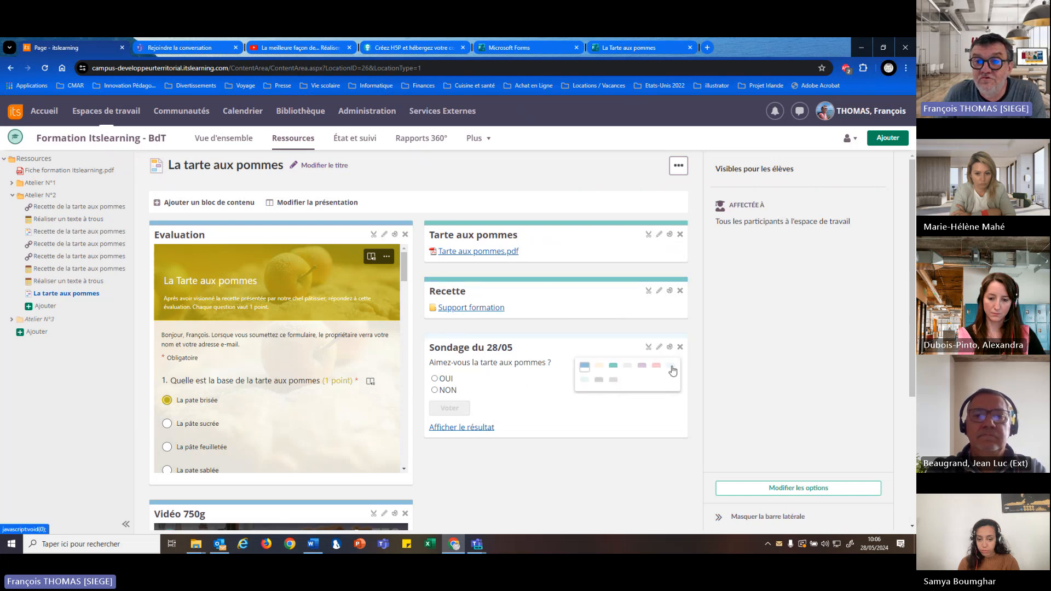
{"action": "left_click", "coordinate": [656, 365]}
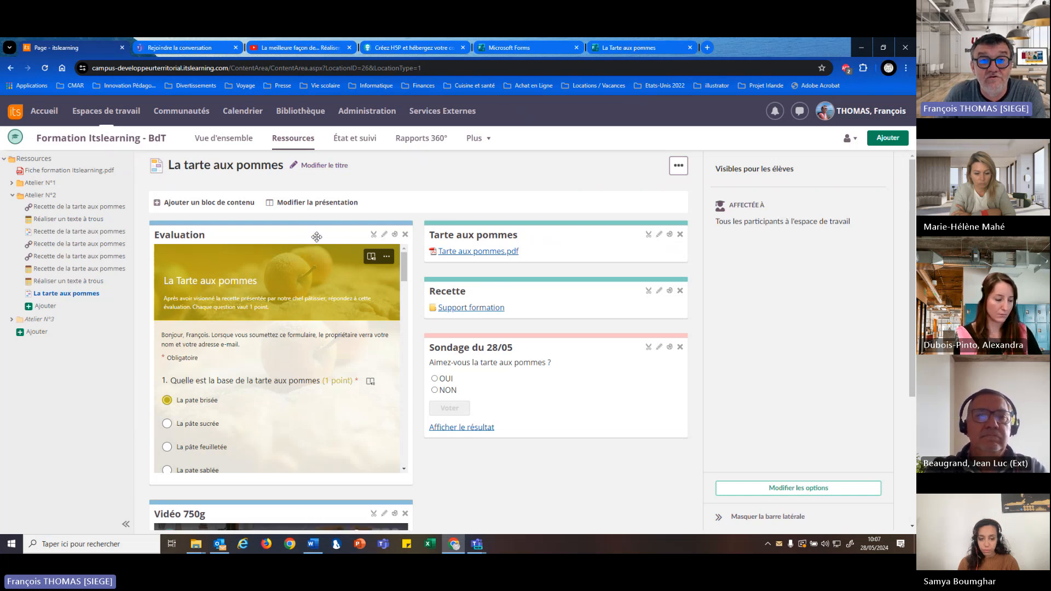
{"action": "left_click", "coordinate": [394, 235]}
{"action": "left_click", "coordinate": [331, 265]}
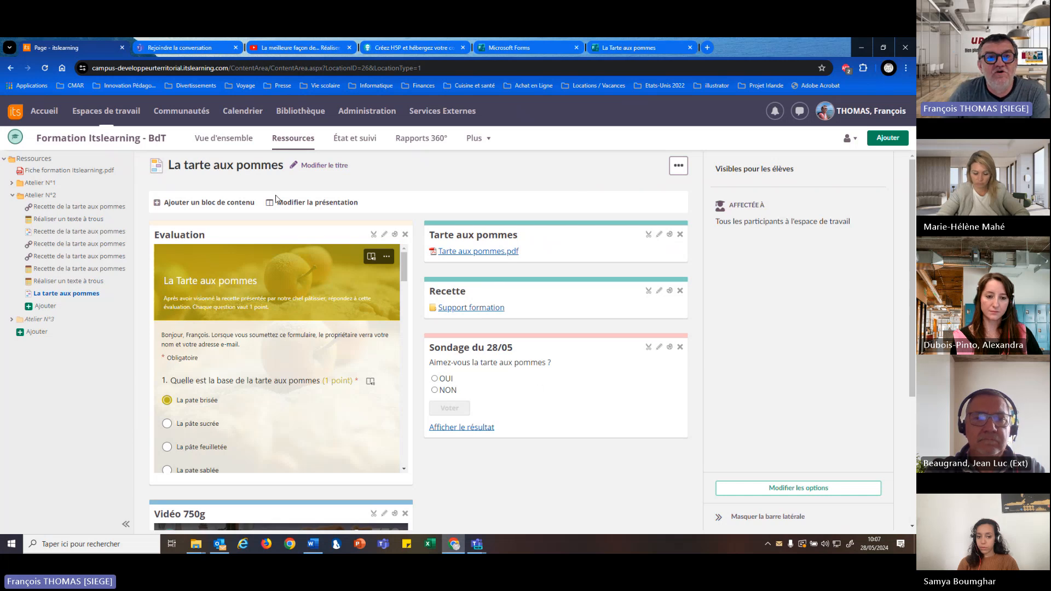
Step: Create a rich-content block containing a link to Fiche formation Itslearning.pdf and save it
{"action": "left_click", "coordinate": [235, 203]}
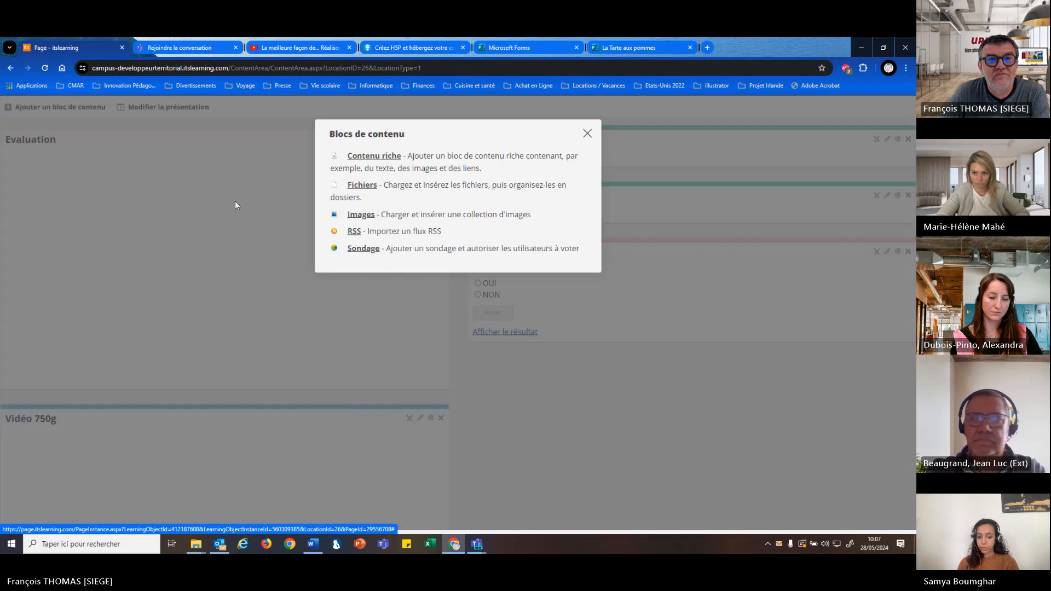
{"action": "left_click", "coordinate": [384, 157]}
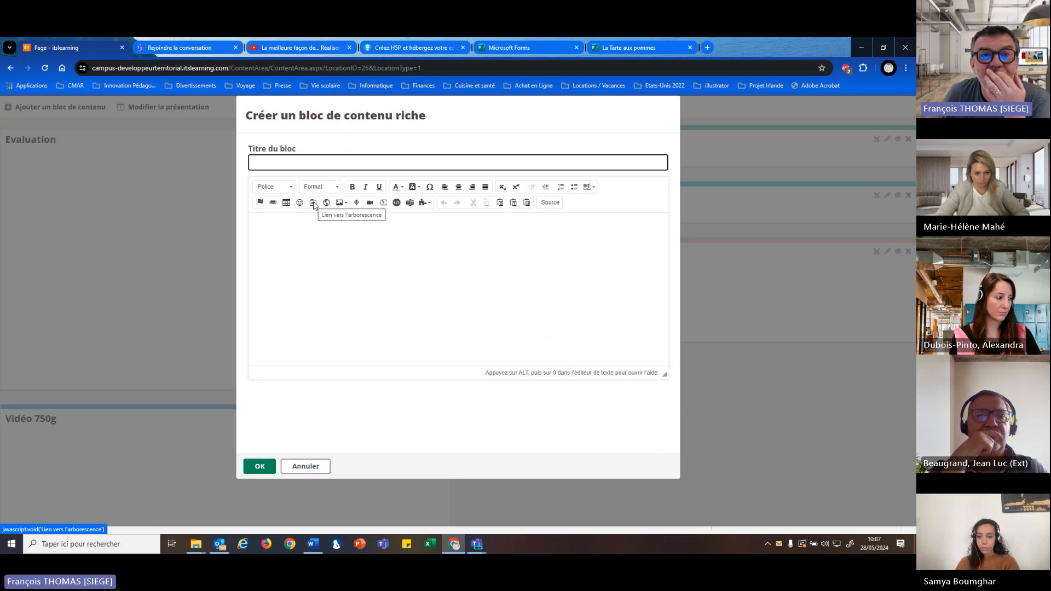
{"action": "left_click", "coordinate": [313, 203]}
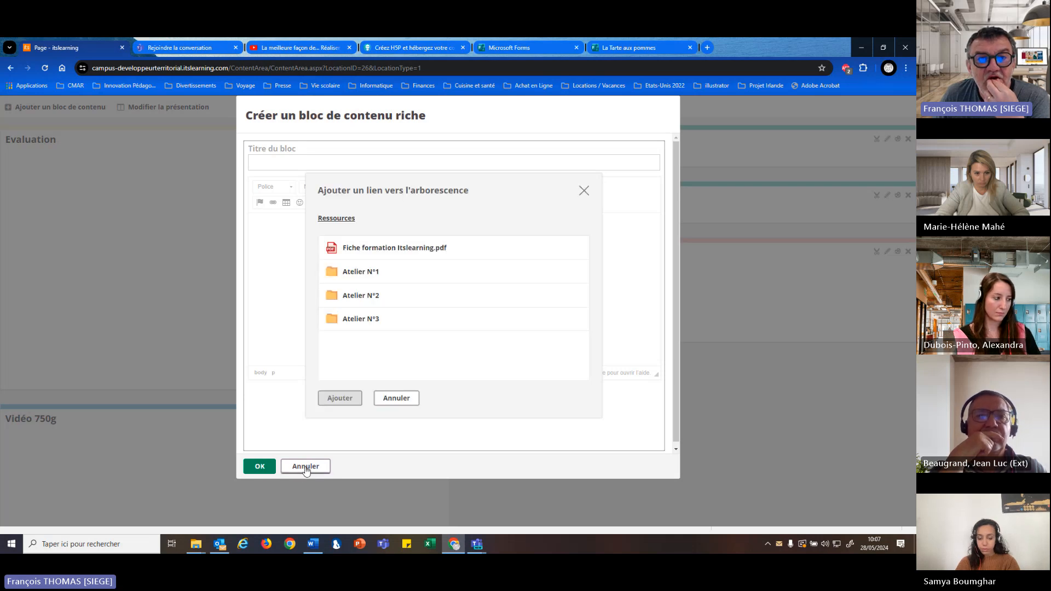
{"action": "left_click", "coordinate": [398, 248]}
{"action": "left_click", "coordinate": [341, 401]}
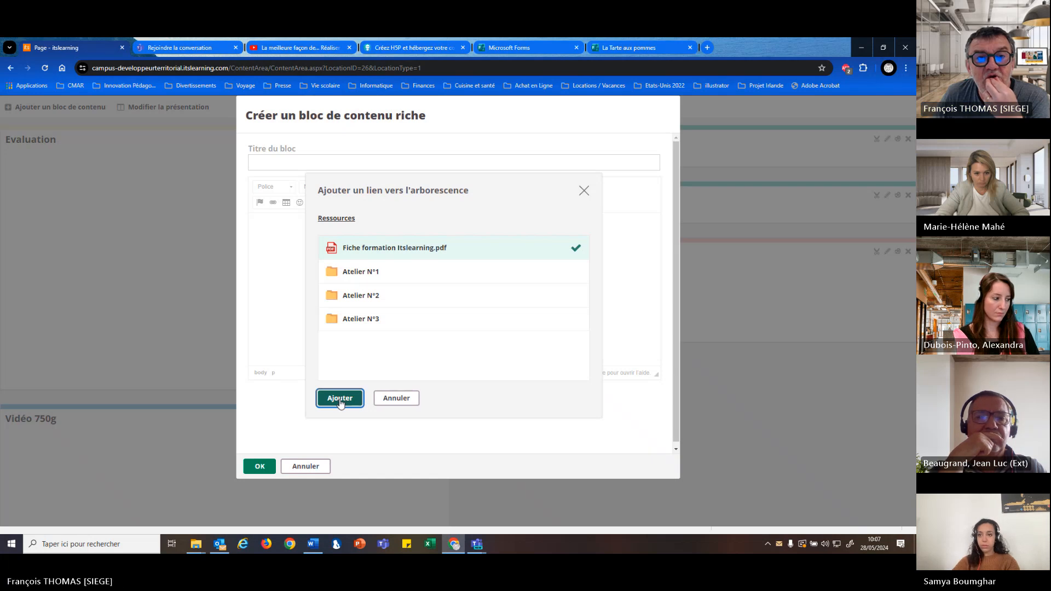
{"action": "left_click", "coordinate": [340, 400]}
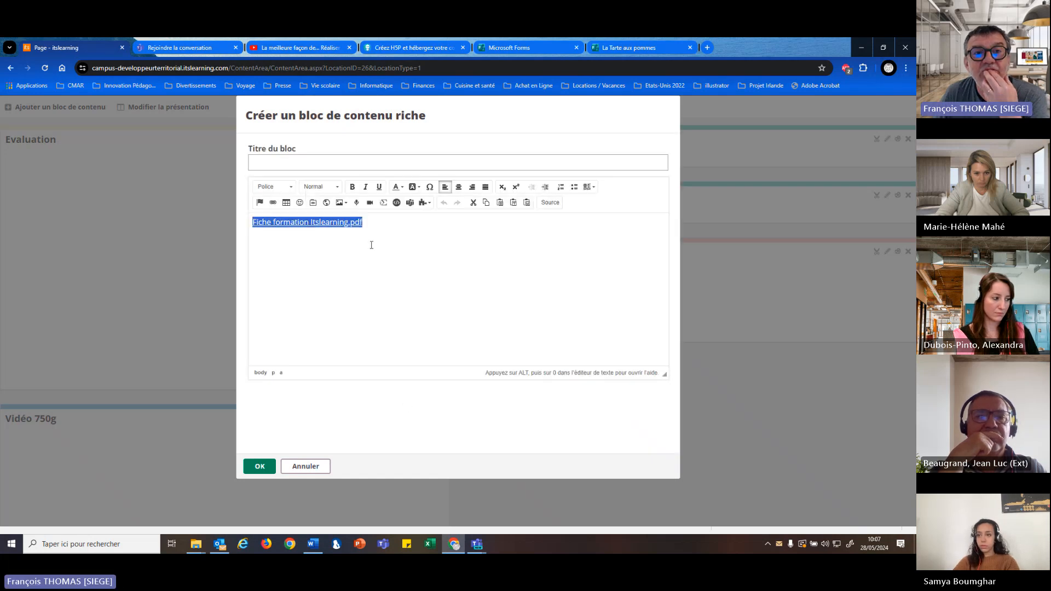
{"action": "left_click", "coordinate": [260, 466]}
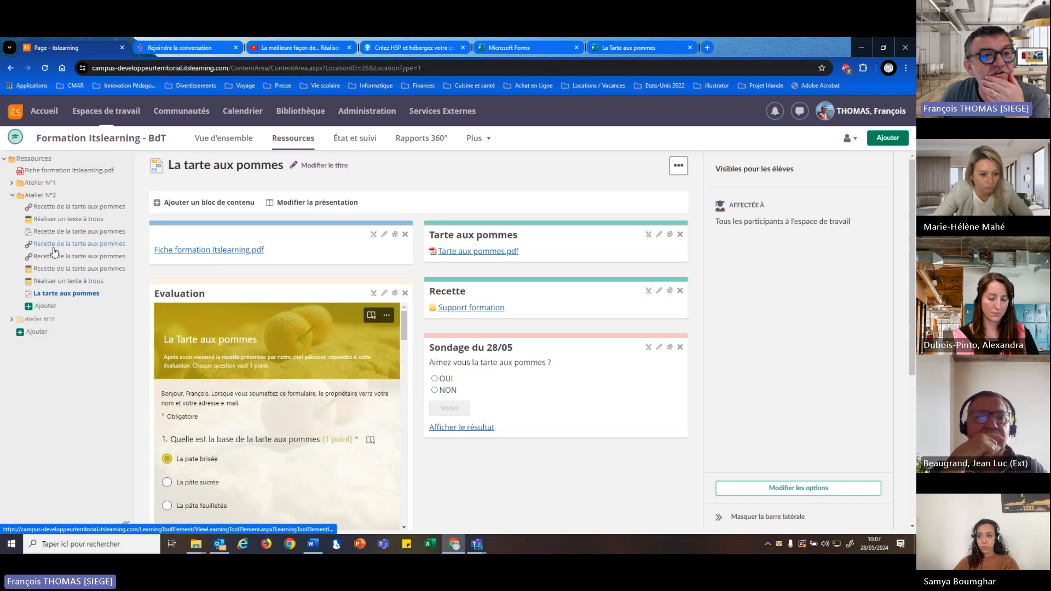
Step: Edit the first block and delete its Fiche formation Itslearning.pdf link
{"action": "left_click", "coordinate": [384, 234]}
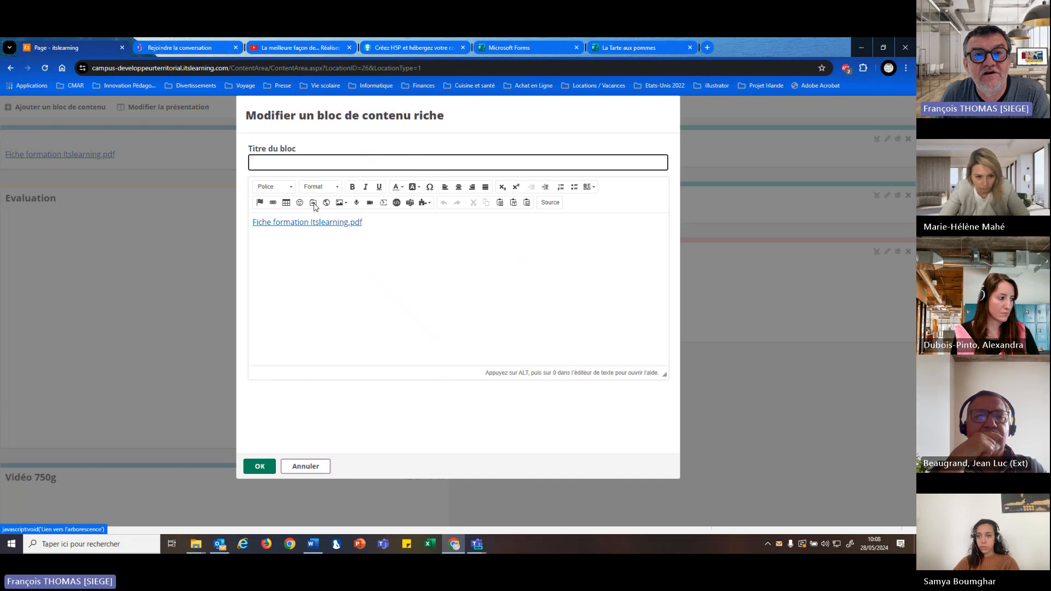
{"action": "left_click", "coordinate": [363, 222]}
{"action": "left_click_drag", "start_coordinate": [363, 222], "coordinate": [214, 226]}
{"action": "key", "text": "Delete"}
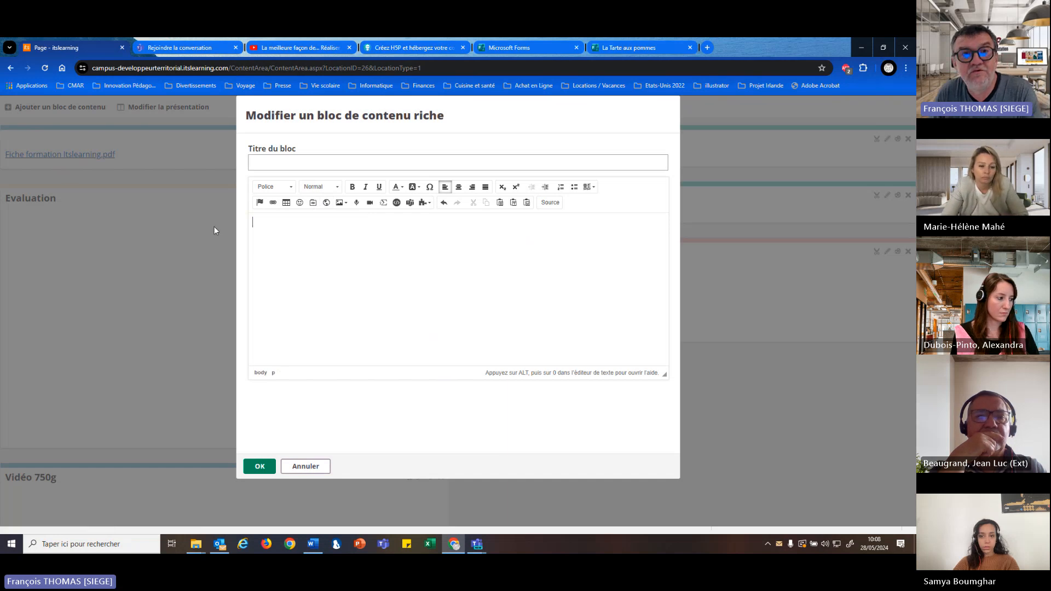
Step: Link the block to Atelier N°1 > 01- Tutoriels, save it and test the link
{"action": "left_click", "coordinate": [312, 203]}
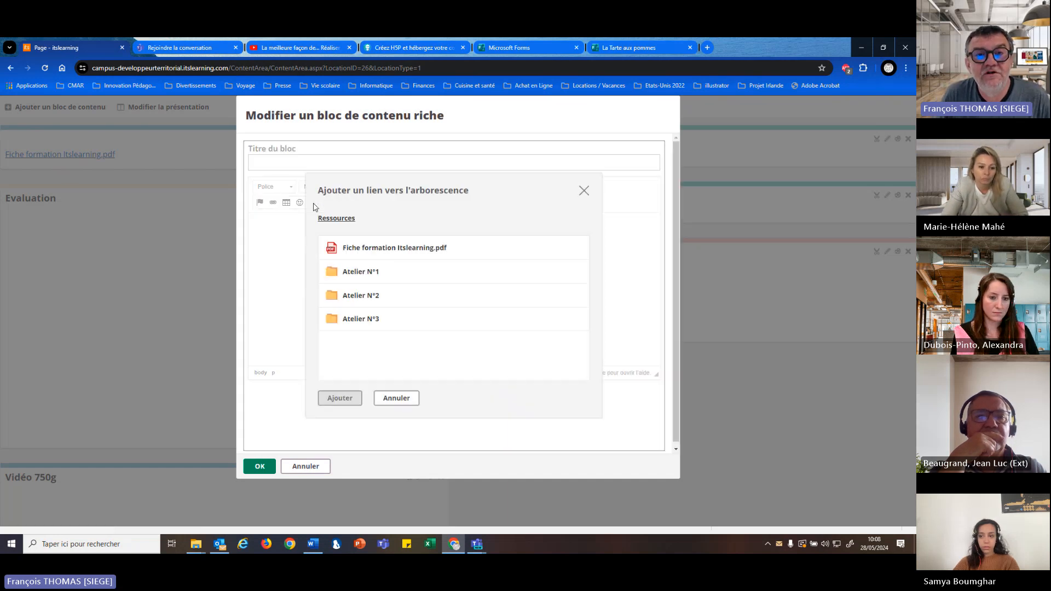
{"action": "left_click", "coordinate": [367, 276]}
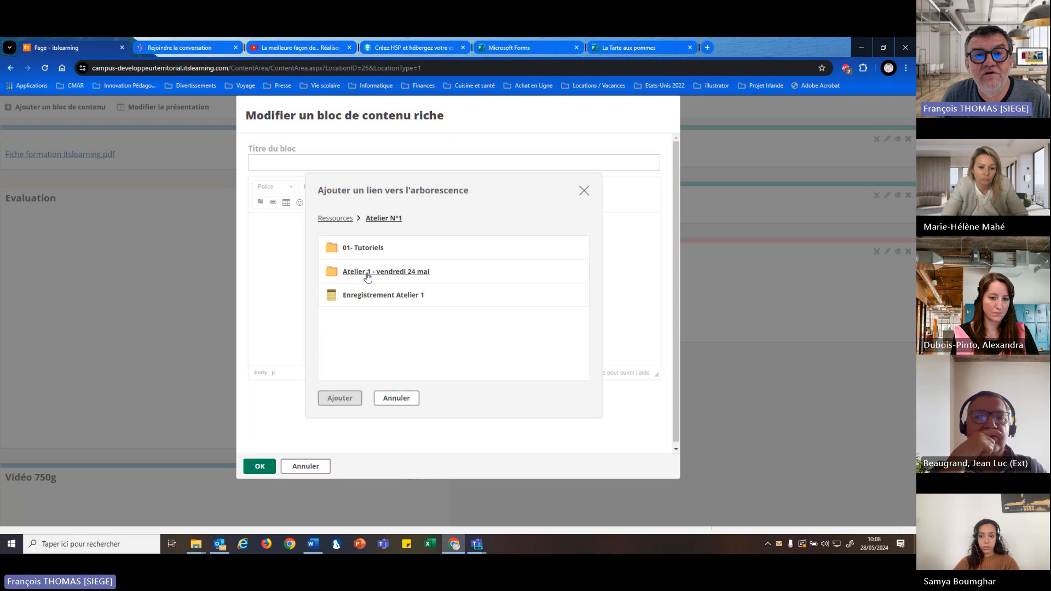
{"action": "left_click", "coordinate": [543, 254]}
{"action": "left_click", "coordinate": [339, 398]}
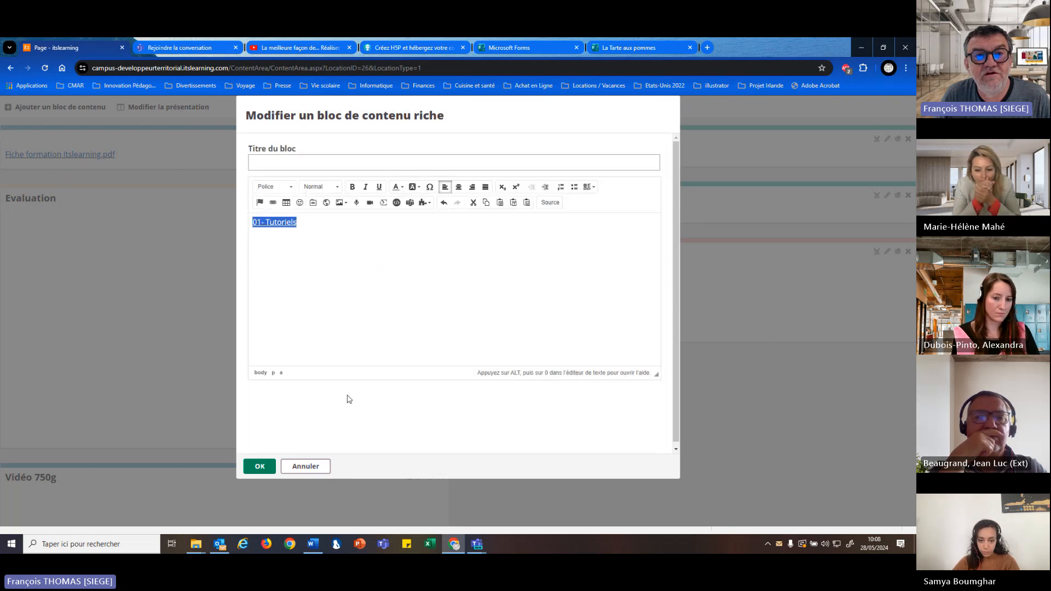
{"action": "left_click", "coordinate": [259, 466]}
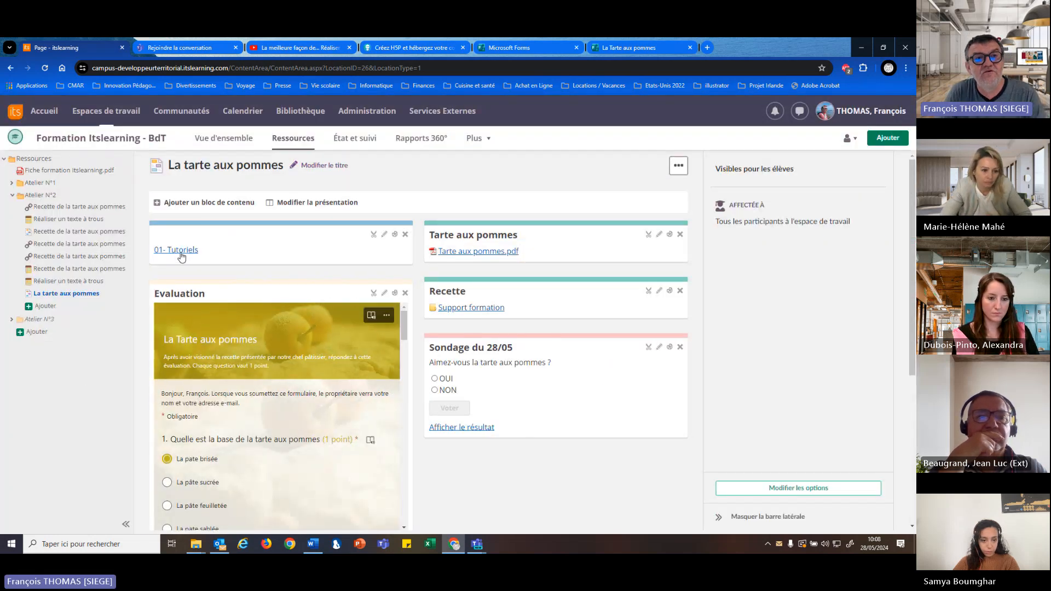
{"action": "left_click", "coordinate": [181, 252]}
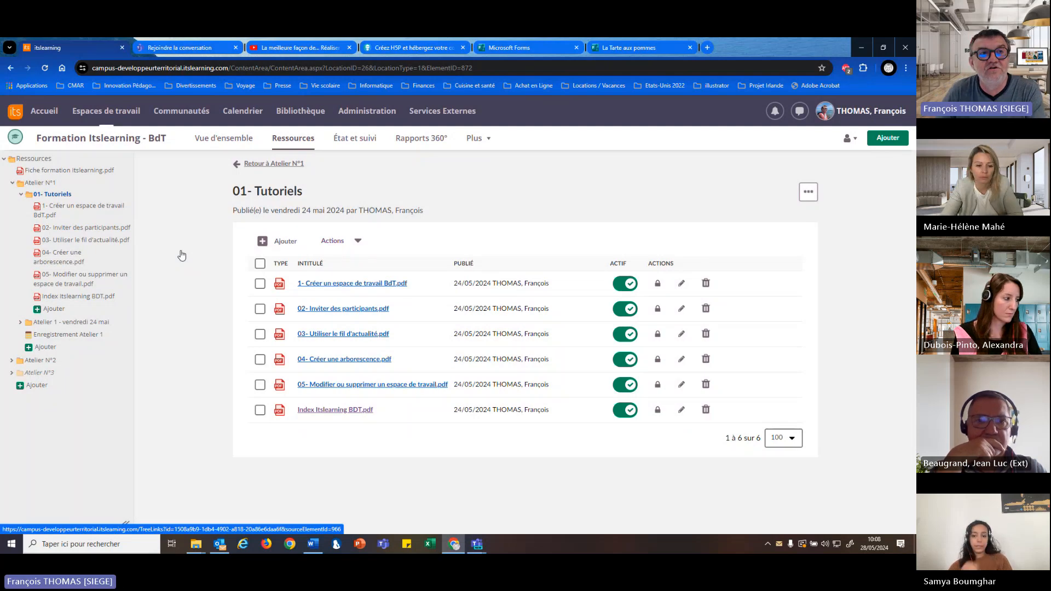
{"action": "left_click", "coordinate": [191, 48]}
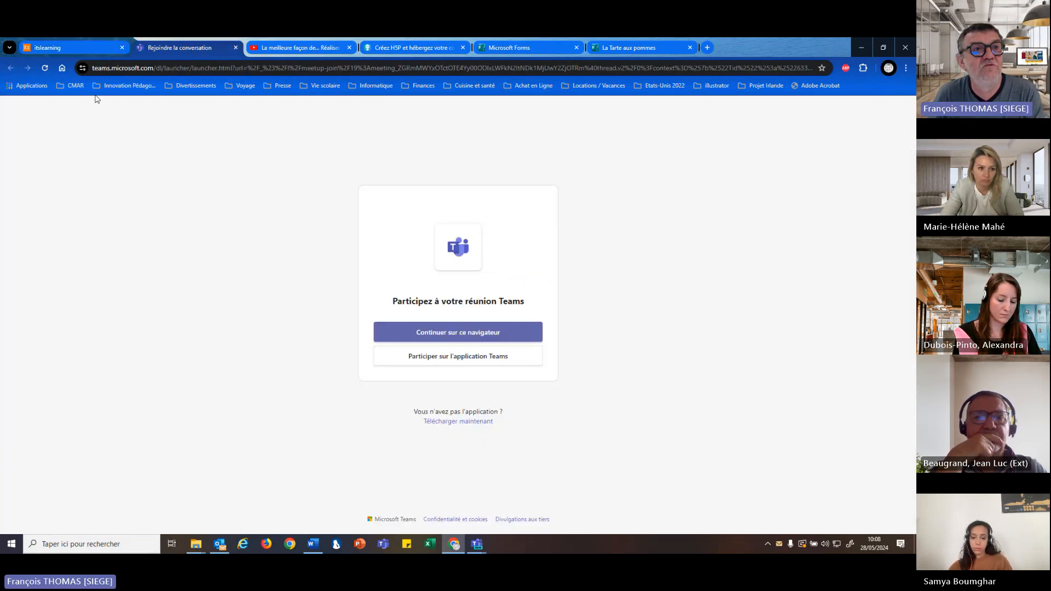
Step: Open the itslearning bookmark, sign in with saved credentials and confirm the authenticator code
{"action": "left_click", "coordinate": [124, 86]}
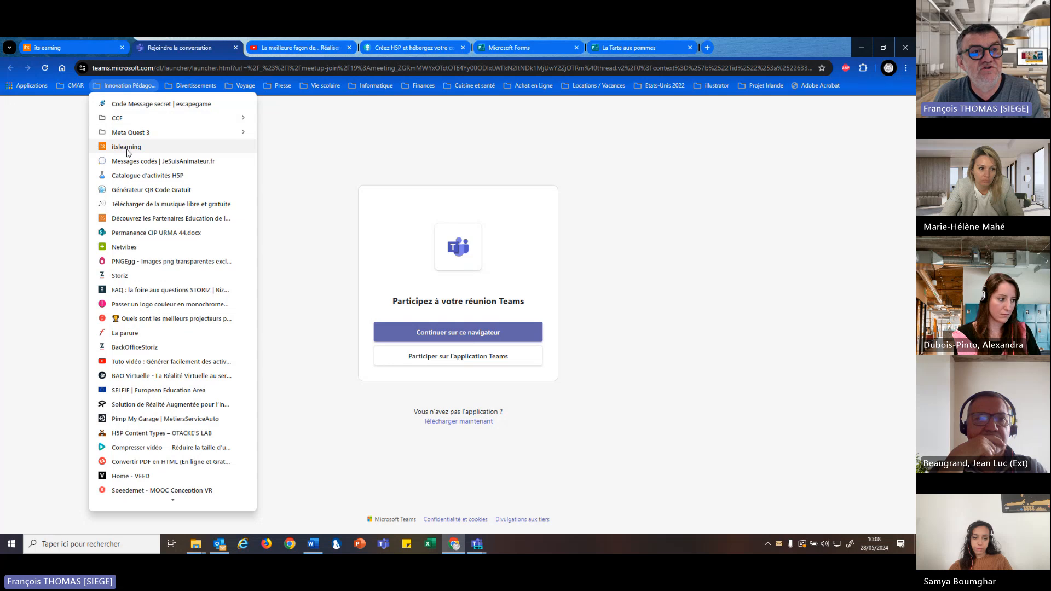
{"action": "left_click", "coordinate": [126, 147]}
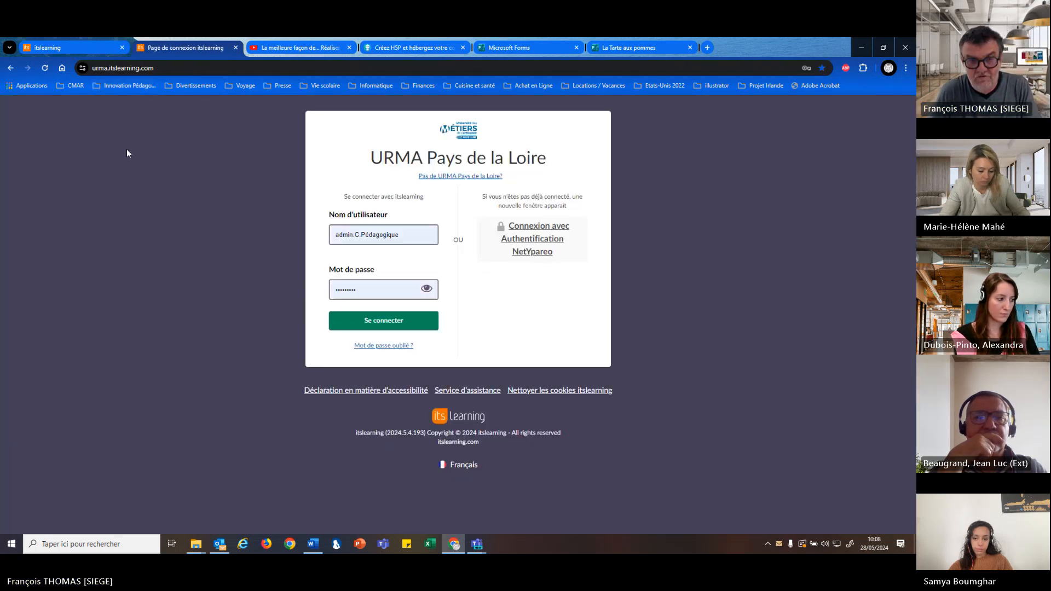
{"action": "left_click", "coordinate": [383, 320]}
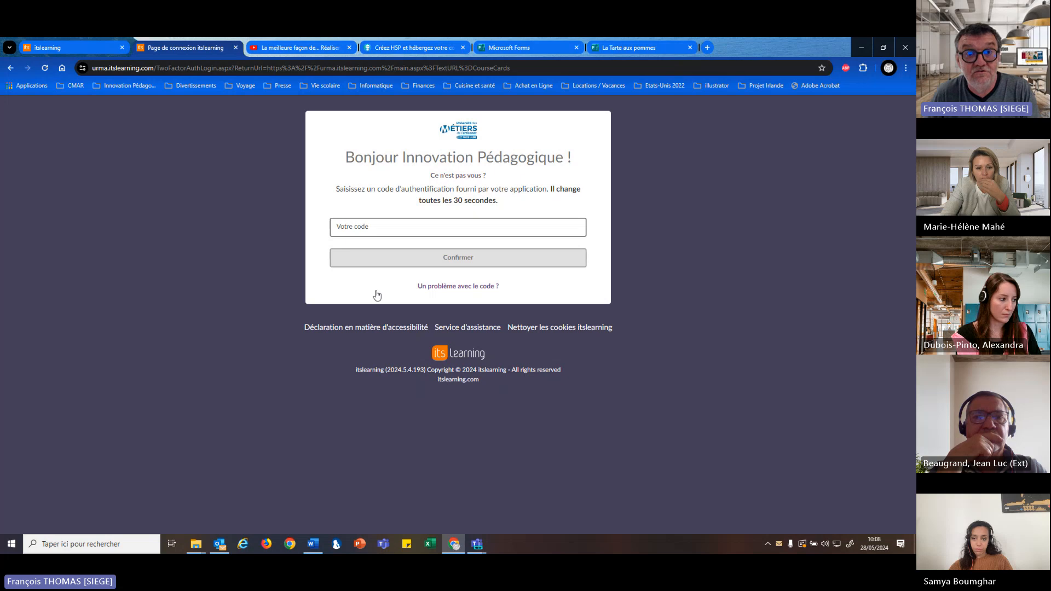
{"action": "left_click", "coordinate": [387, 227]}
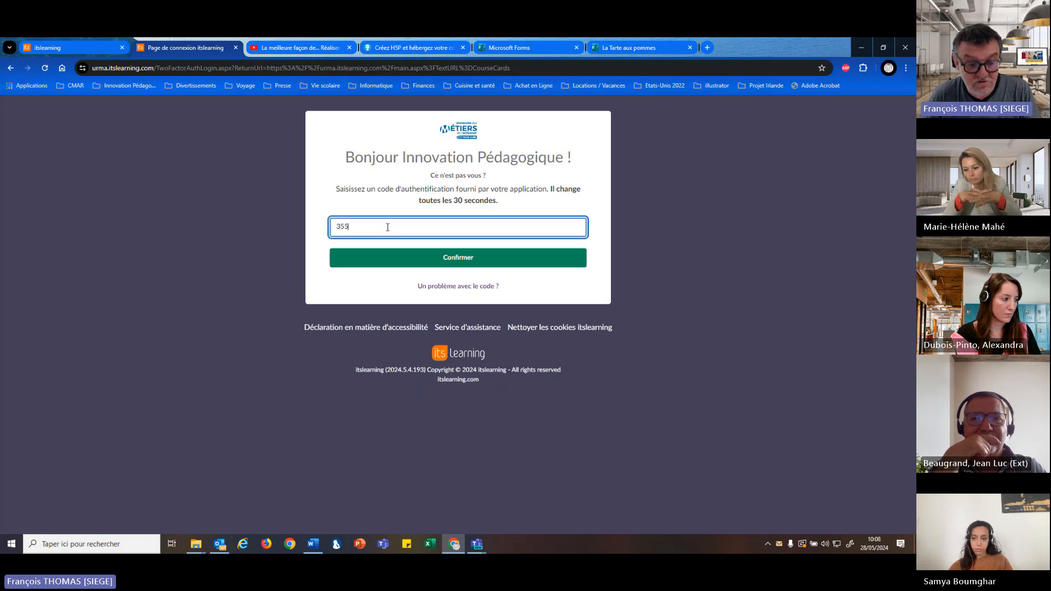
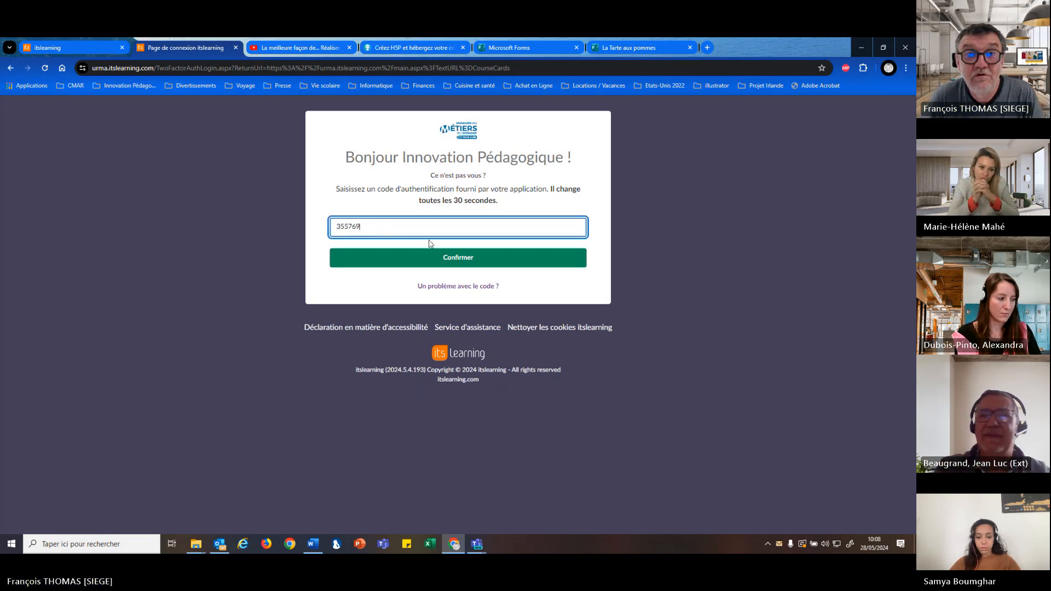
{"action": "left_click", "coordinate": [470, 262]}
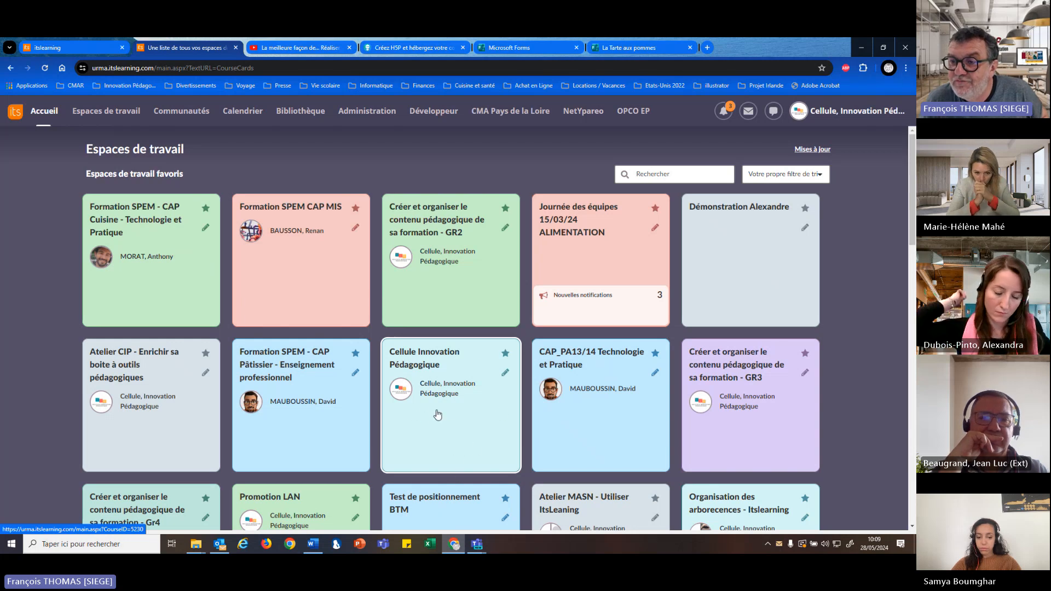
Step: Enter the Cellule Innovation Pédagogique workspace and follow its H5P / LUMI Education resource link
{"action": "left_click", "coordinate": [432, 361]}
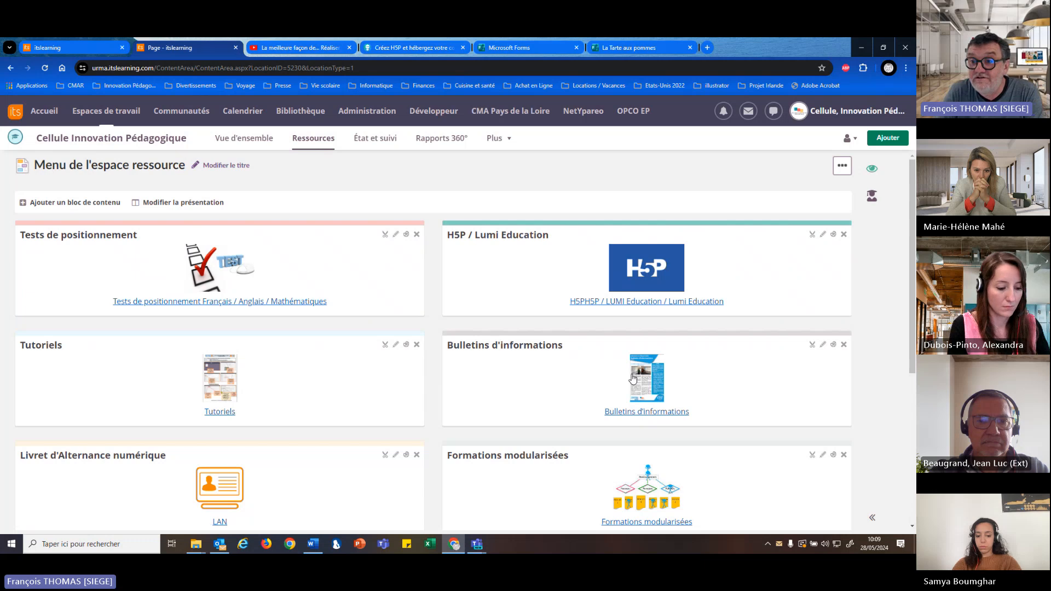
{"action": "scroll", "coordinate": [632, 377], "scroll_direction": "down", "scroll_amount": 3}
{"action": "scroll", "coordinate": [632, 377], "scroll_direction": "up", "scroll_amount": 3}
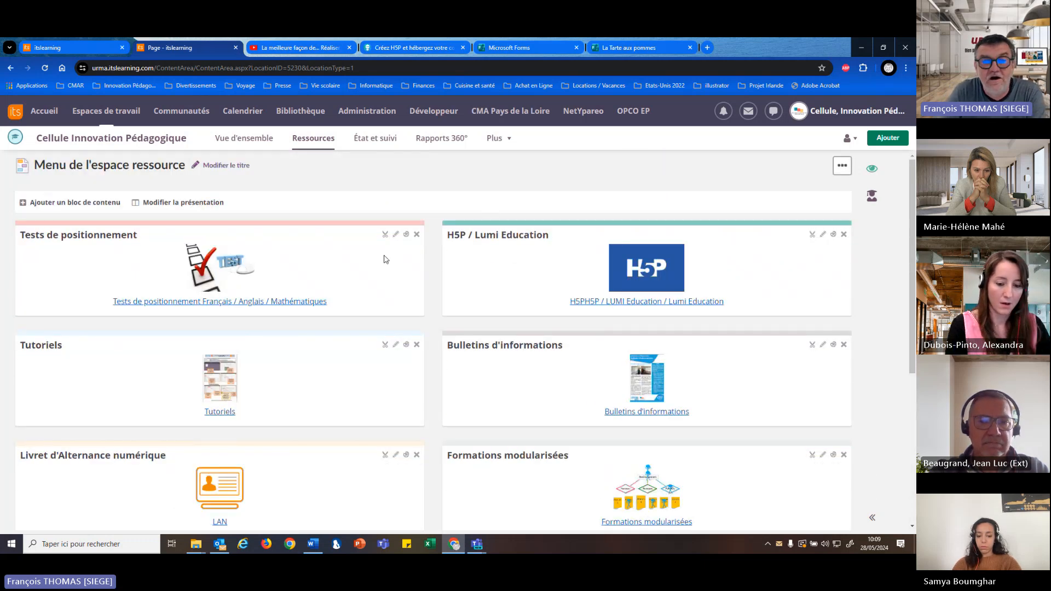
{"action": "left_click", "coordinate": [666, 282]}
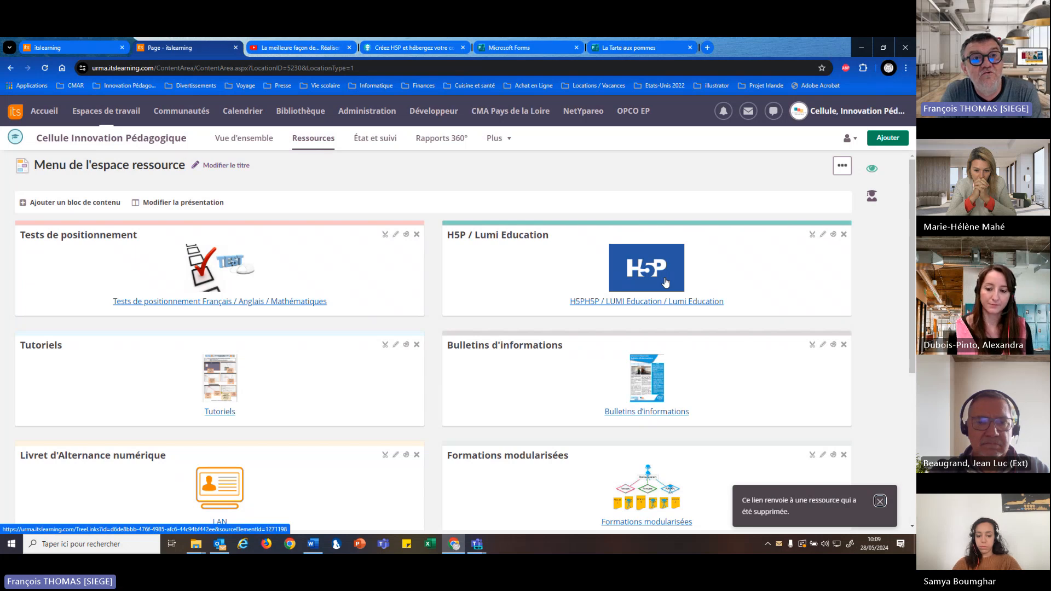
{"action": "left_click", "coordinate": [644, 305]}
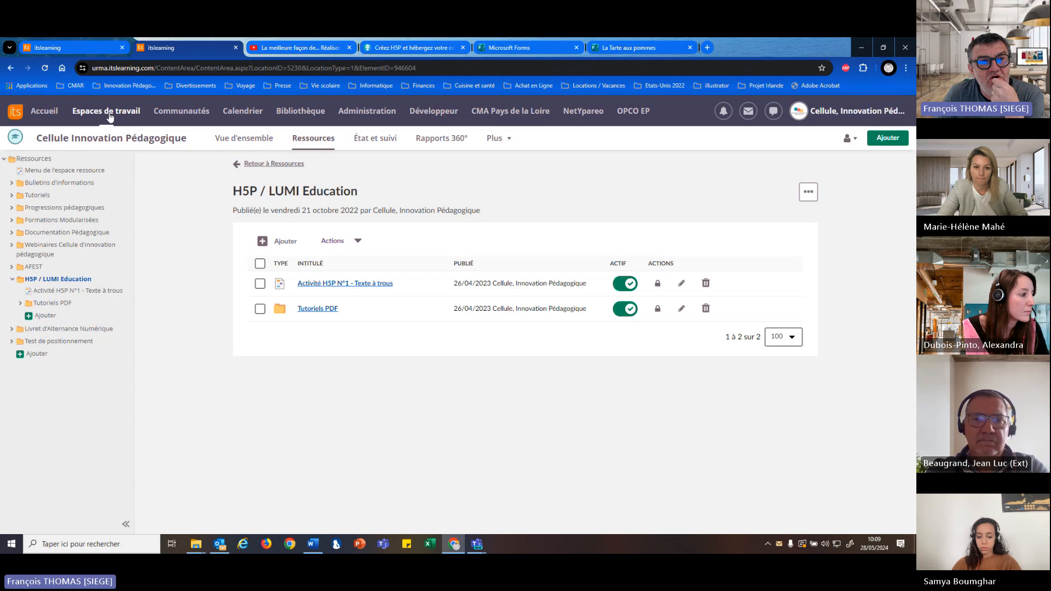
Step: Close the extra tab and open Atelier N°2 > La tarte aux pommes in the training workspace
{"action": "left_click", "coordinate": [236, 48]}
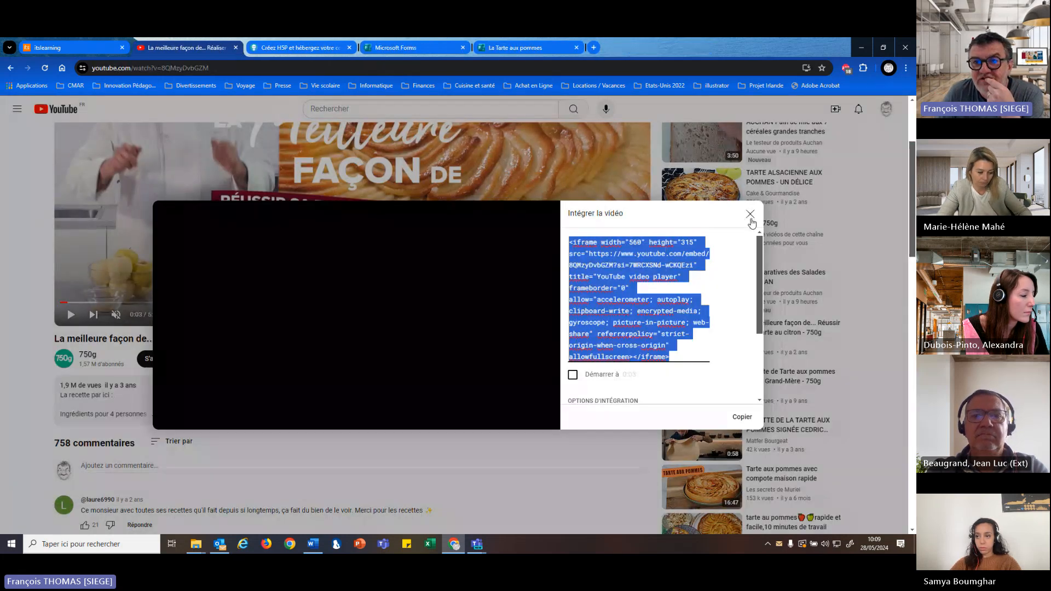
{"action": "left_click", "coordinate": [91, 47]}
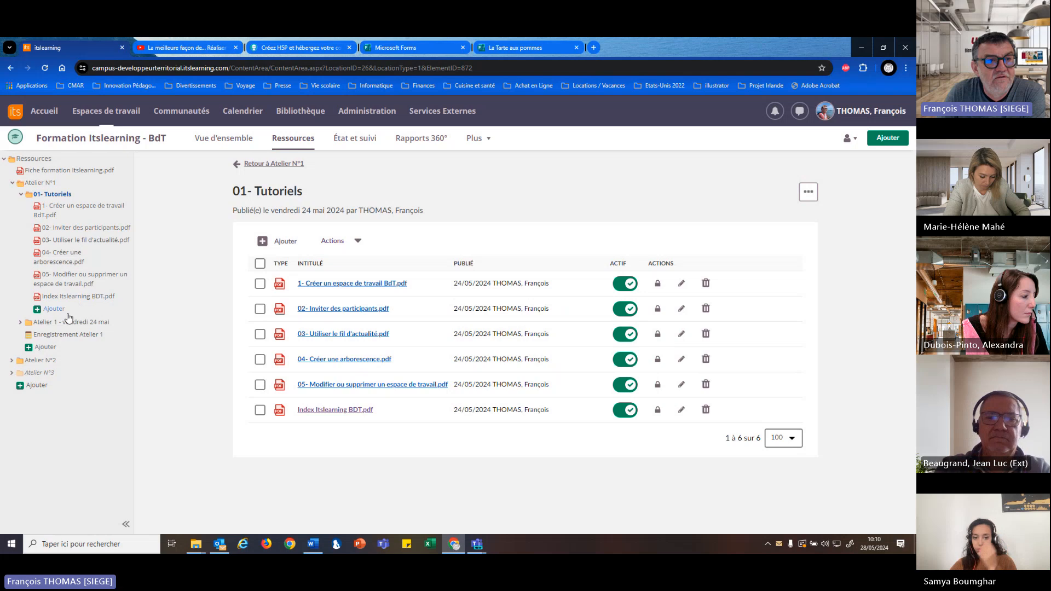
{"action": "left_click", "coordinate": [11, 361]}
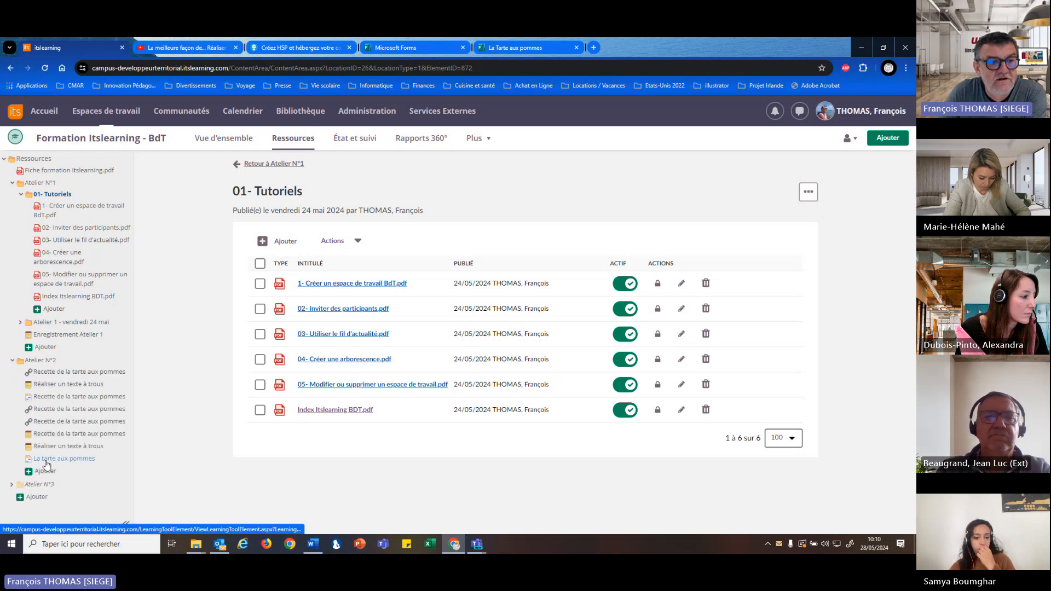
{"action": "left_click", "coordinate": [50, 461]}
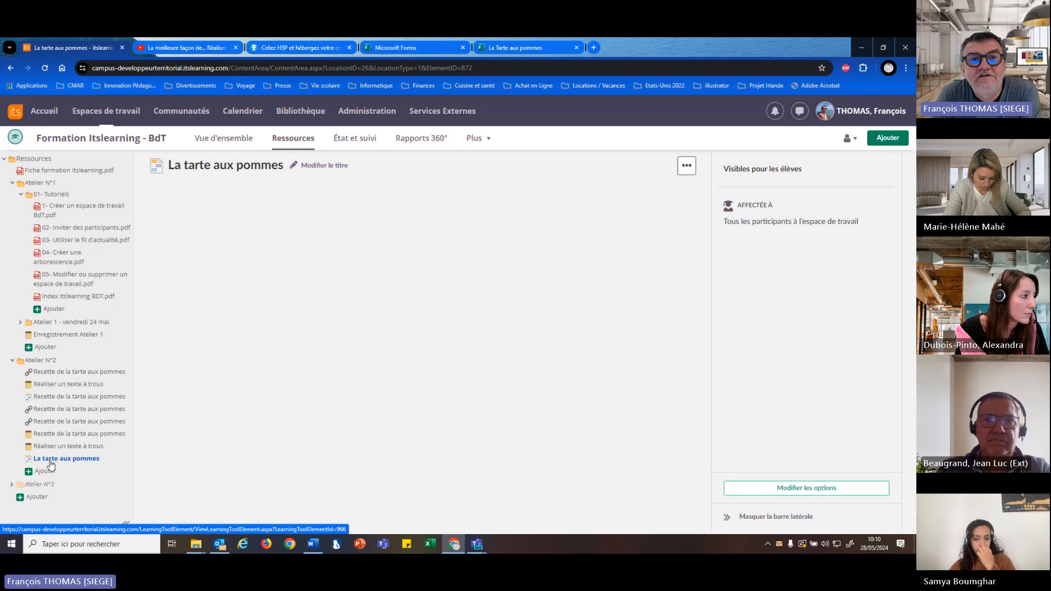
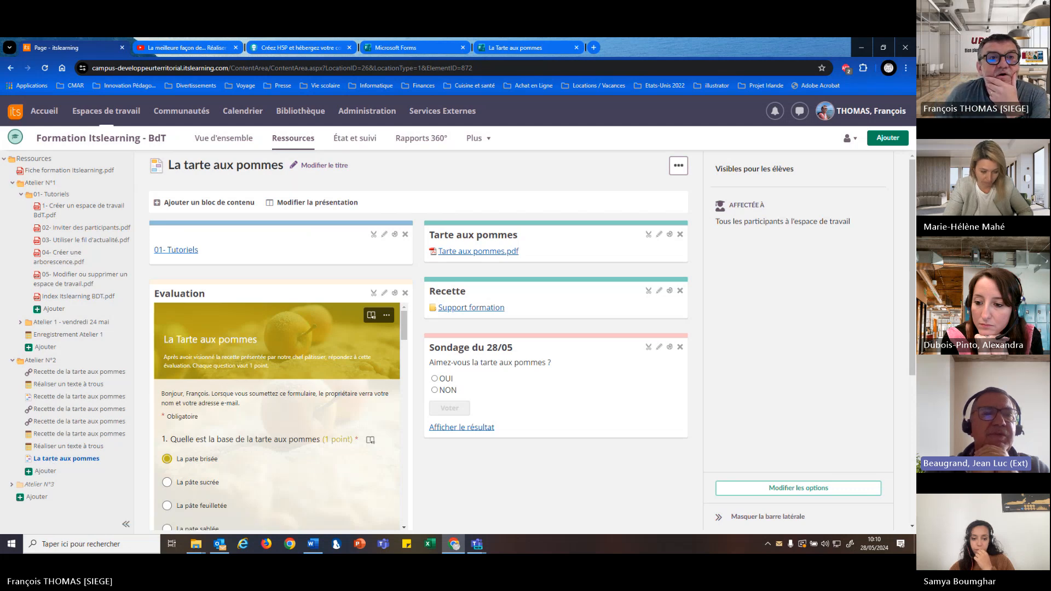
Step: Go to Communautés and open the Chefs de projet PVD dashboard
{"action": "left_click", "coordinate": [186, 112]}
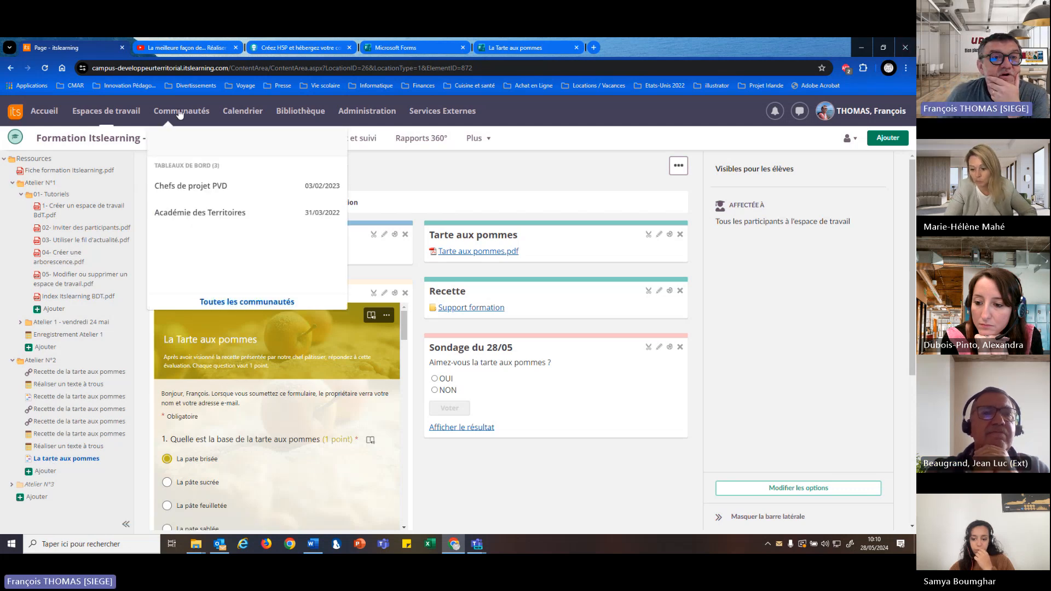
{"action": "left_click", "coordinate": [181, 197]}
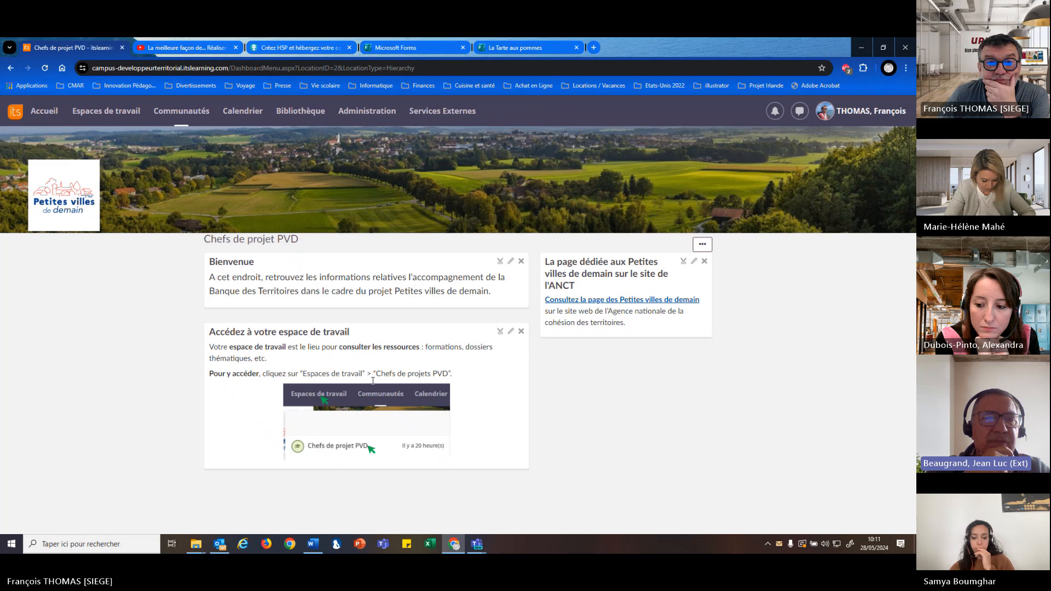
Step: Show the recent workspaces list, dismiss it, then display it again
{"action": "left_click", "coordinate": [117, 114]}
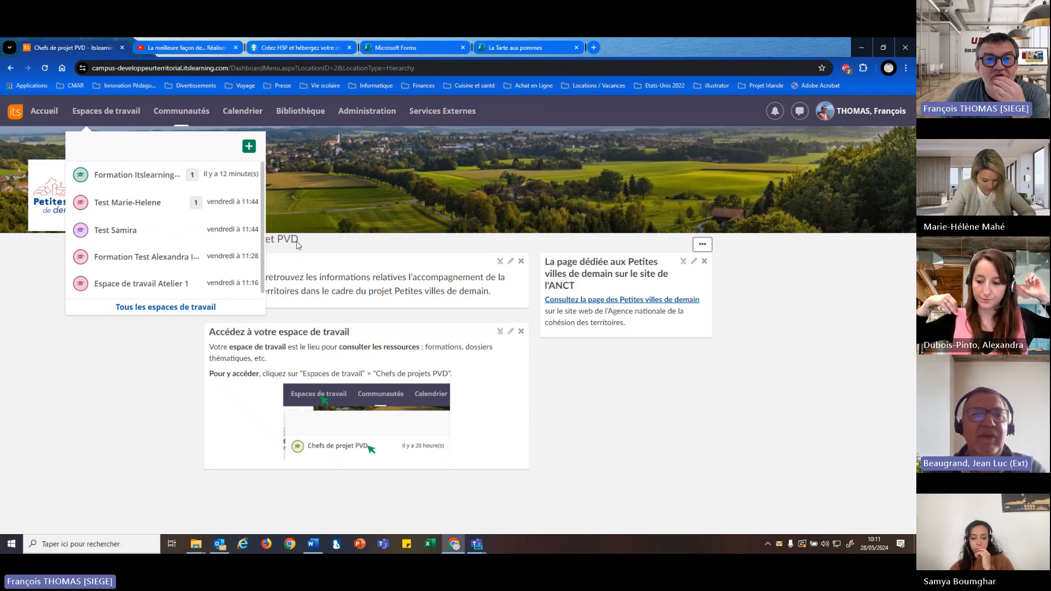
{"action": "left_click", "coordinate": [614, 445]}
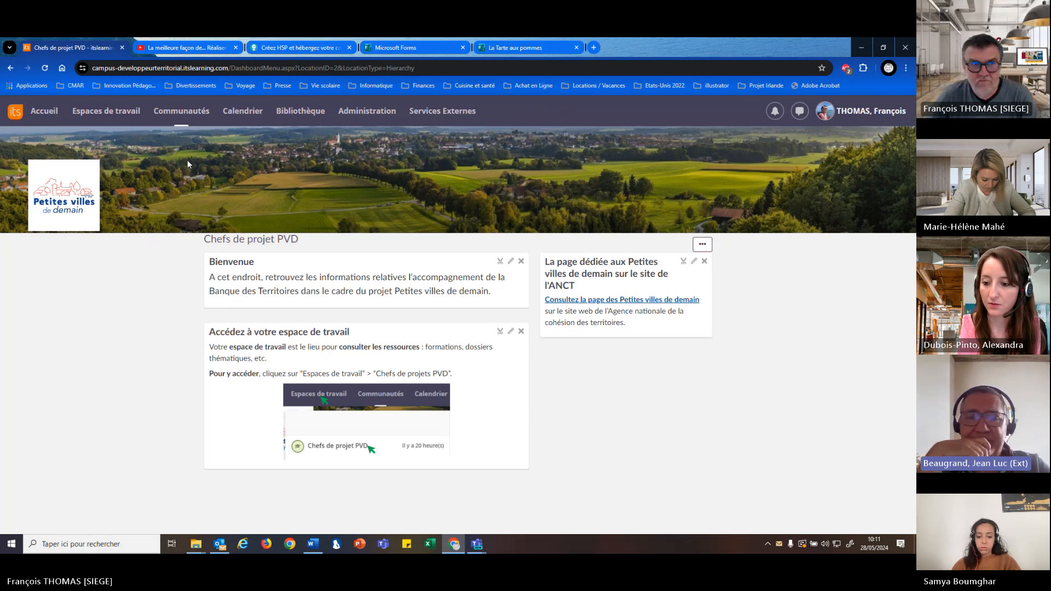
{"action": "left_click", "coordinate": [107, 111]}
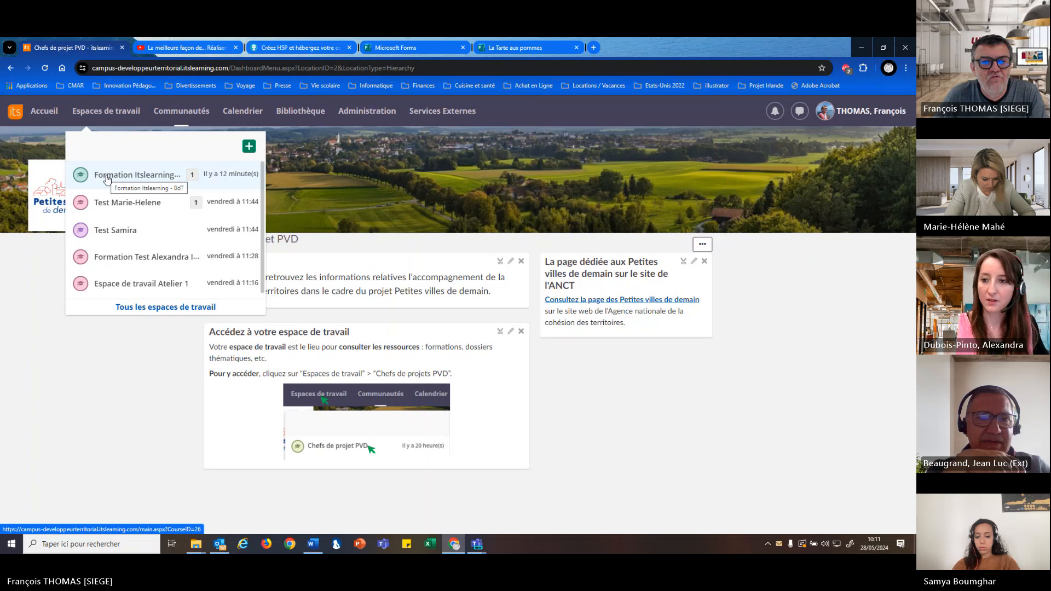
Step: Enter the Formation Itslearning - BdT workspace and switch to its Ressources tab
{"action": "left_click", "coordinate": [106, 175]}
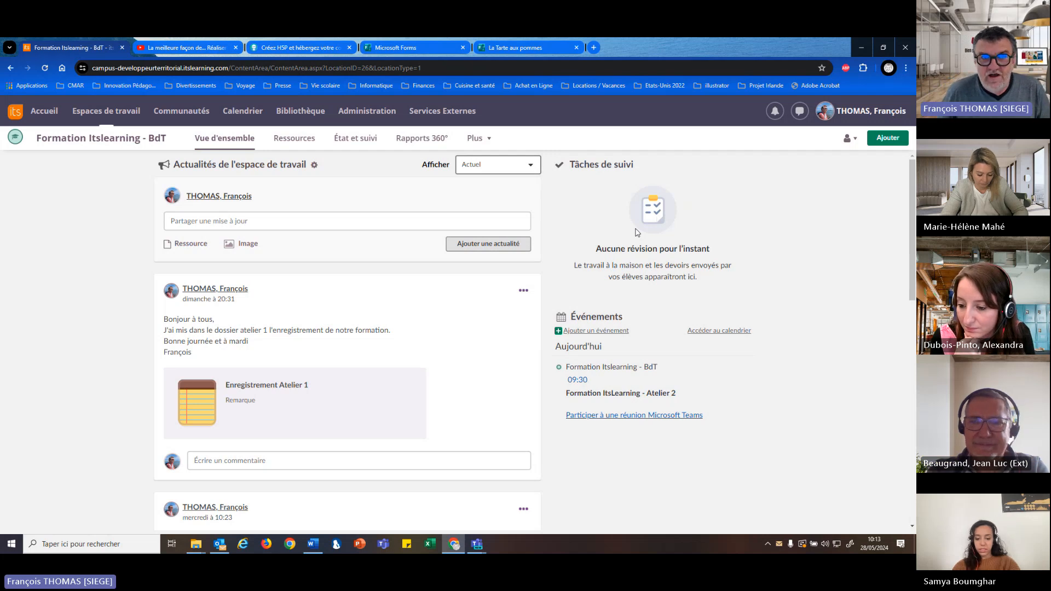
{"action": "left_click", "coordinate": [299, 140]}
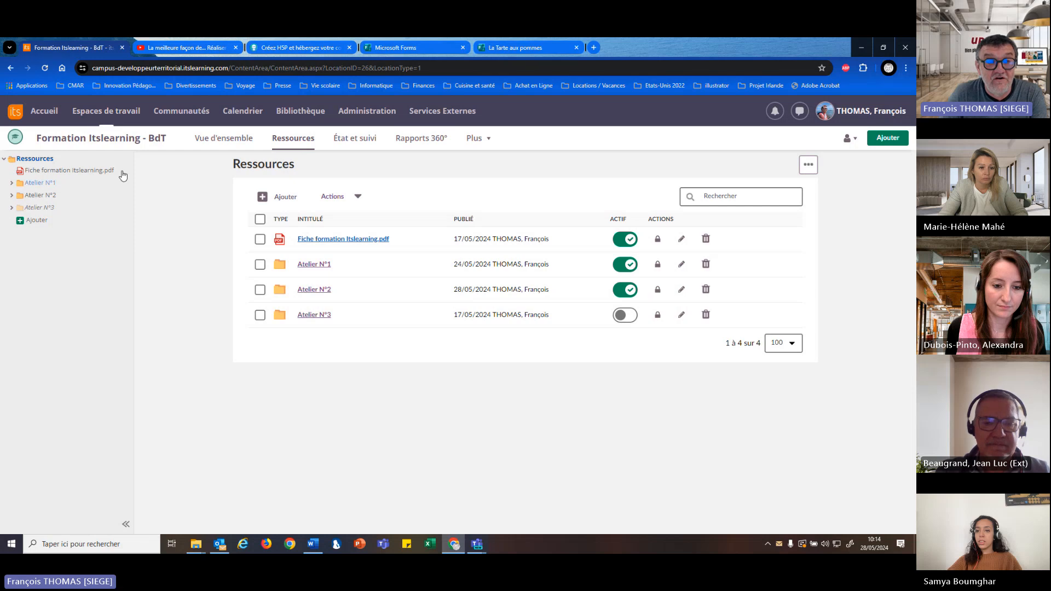
Step: Choose Tous les espaces de travail from the Espaces de travail menu
{"action": "left_click", "coordinate": [96, 114]}
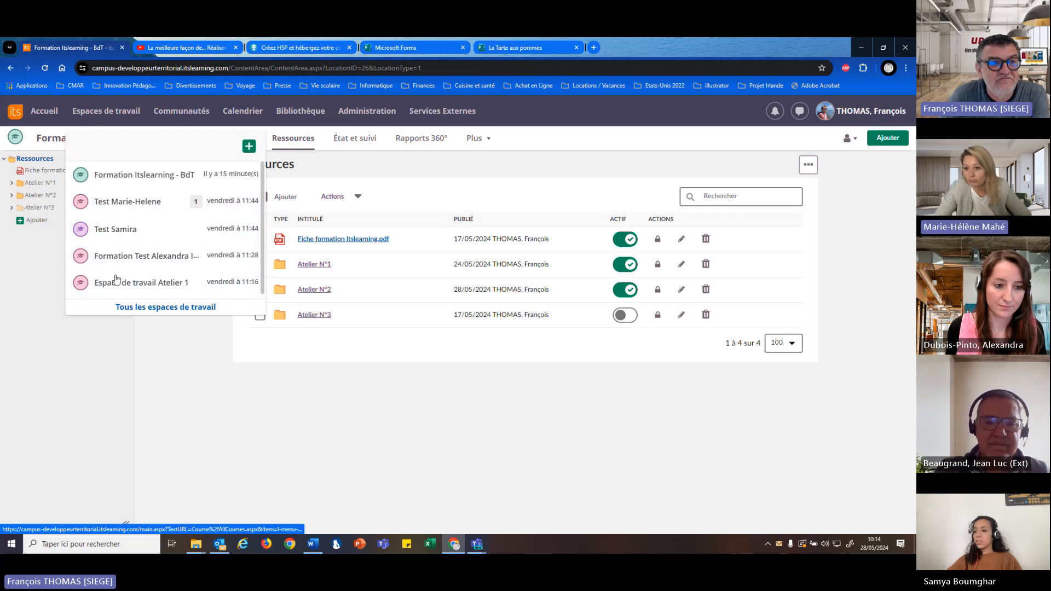
{"action": "left_click", "coordinate": [44, 116]}
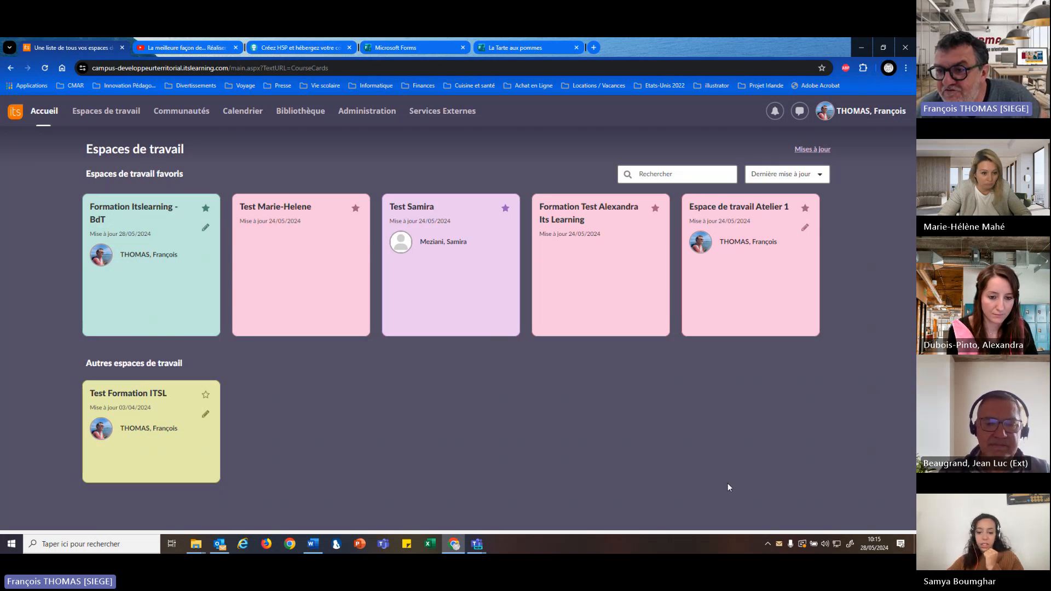
Step: Switch to the Teams call window showing the test workspace's Vue d'ensemble
{"action": "left_click", "coordinate": [892, 447]}
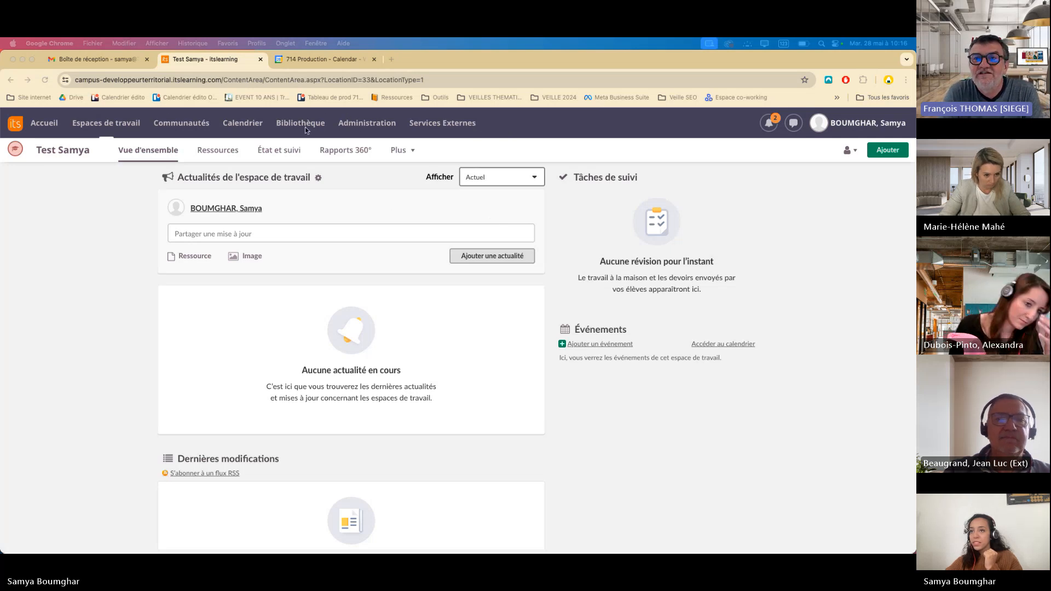
Step: Back in the browser, open Participants from the test workspace's Plus menu
{"action": "left_click", "coordinate": [128, 189]}
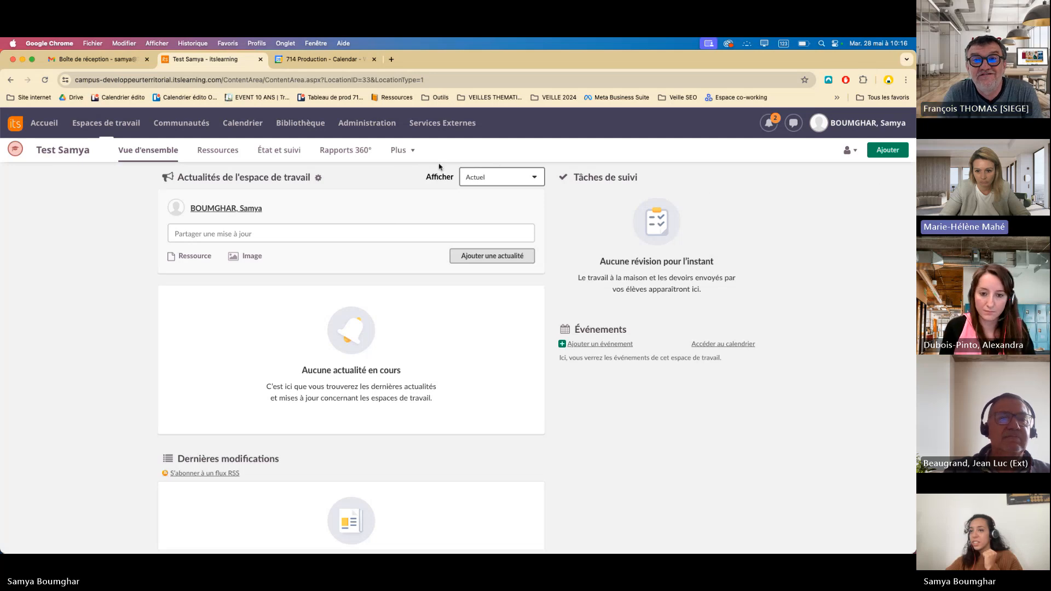
{"action": "left_click", "coordinate": [400, 150]}
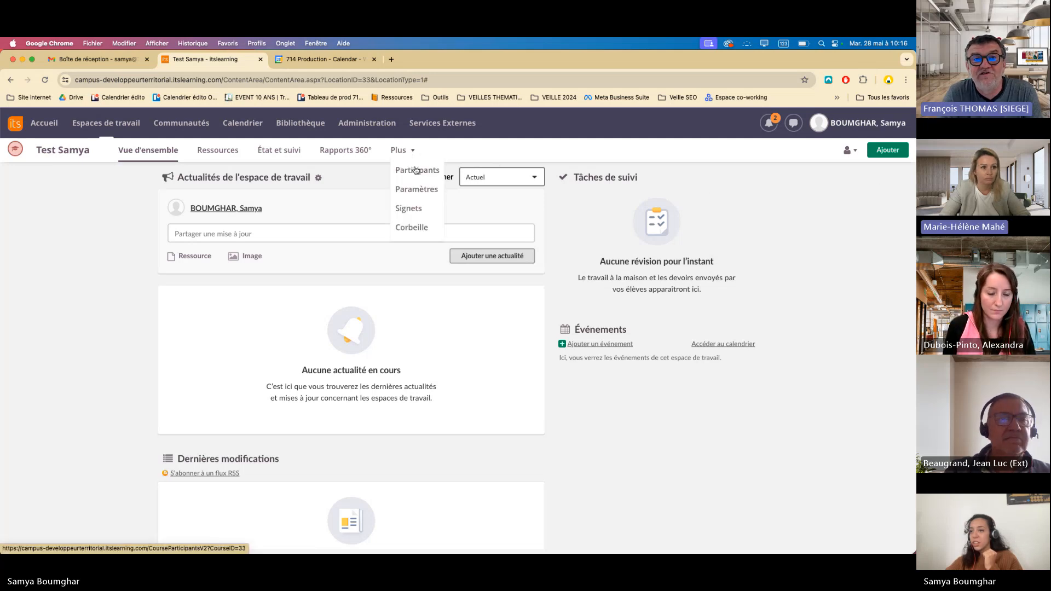
{"action": "left_click", "coordinate": [416, 170]}
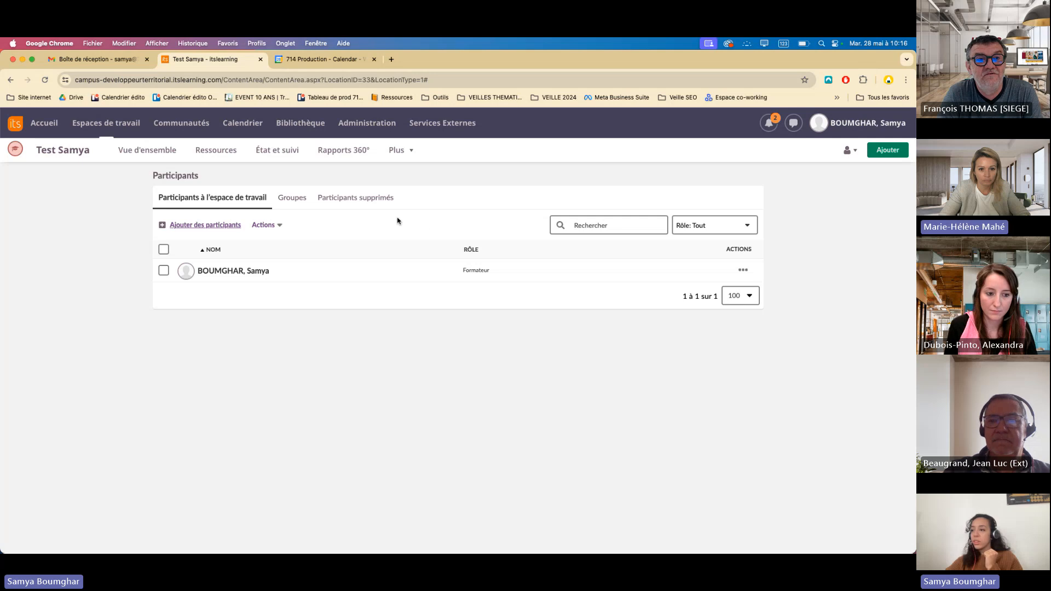
Step: Start adding participants, search a first person by name and add them
{"action": "left_click", "coordinate": [204, 224]}
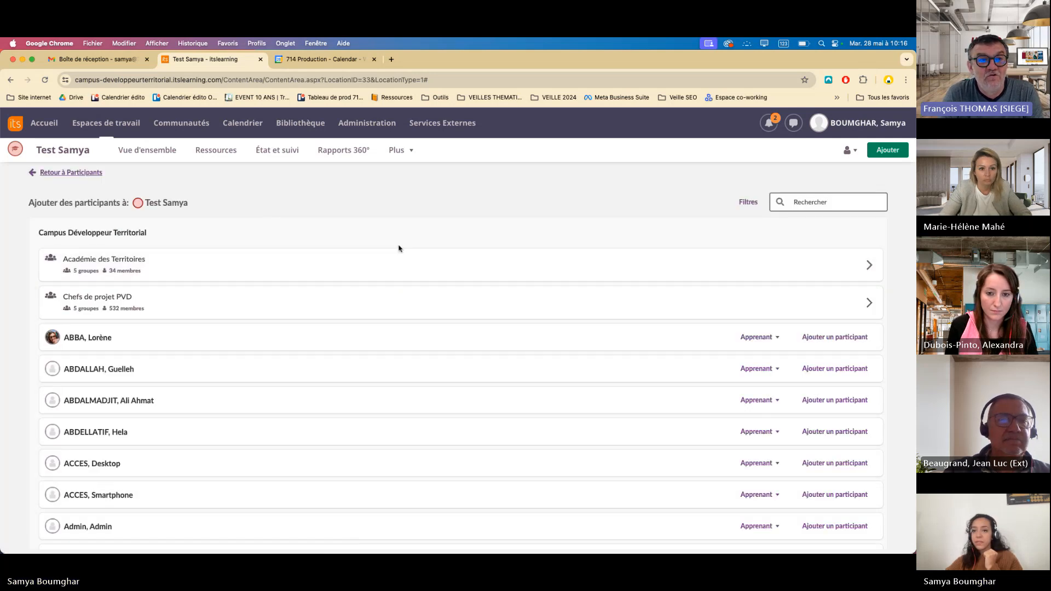
{"action": "left_click", "coordinate": [810, 209]}
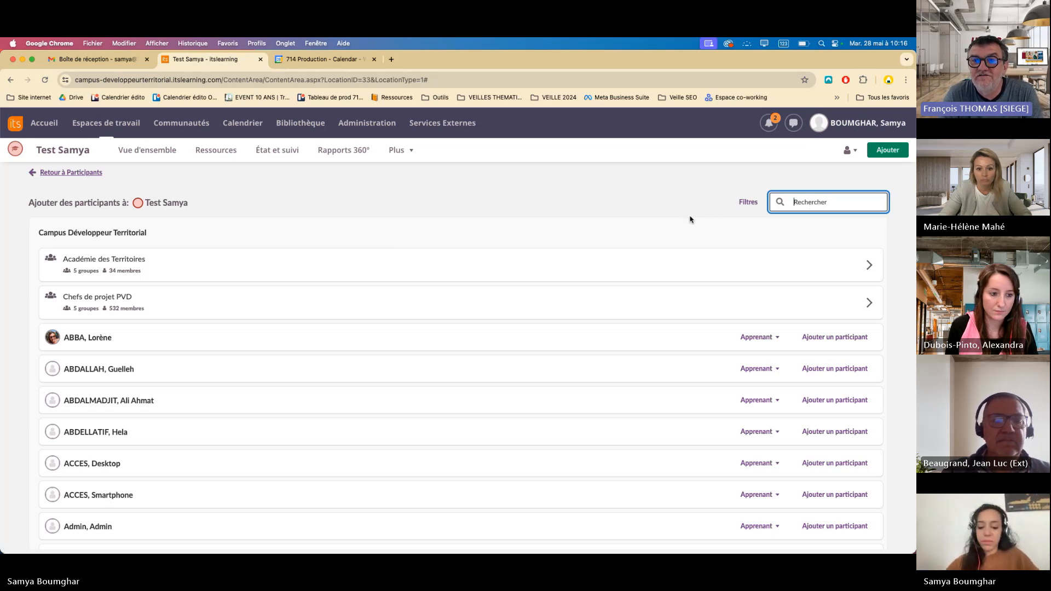
{"action": "type", "text": "thomas"}
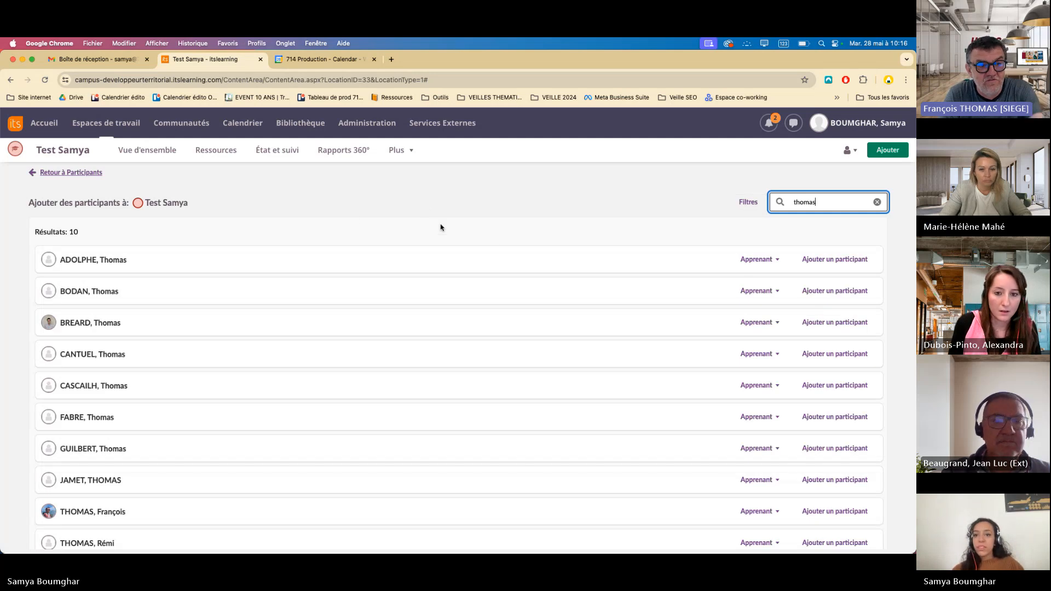
{"action": "scroll", "coordinate": [219, 356], "scroll_direction": "down", "scroll_amount": 1}
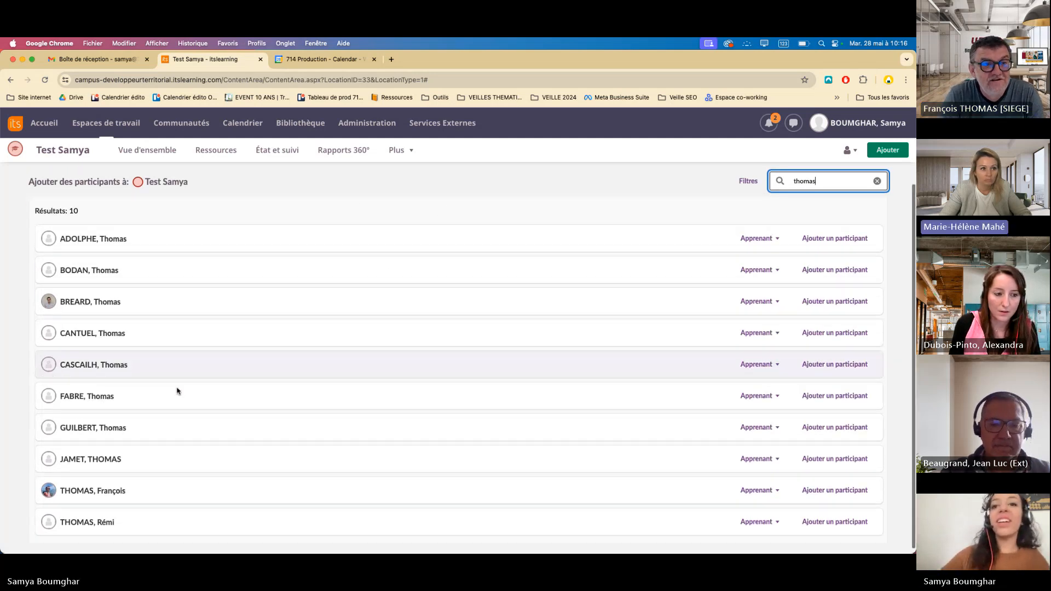
{"action": "left_click", "coordinate": [837, 491]}
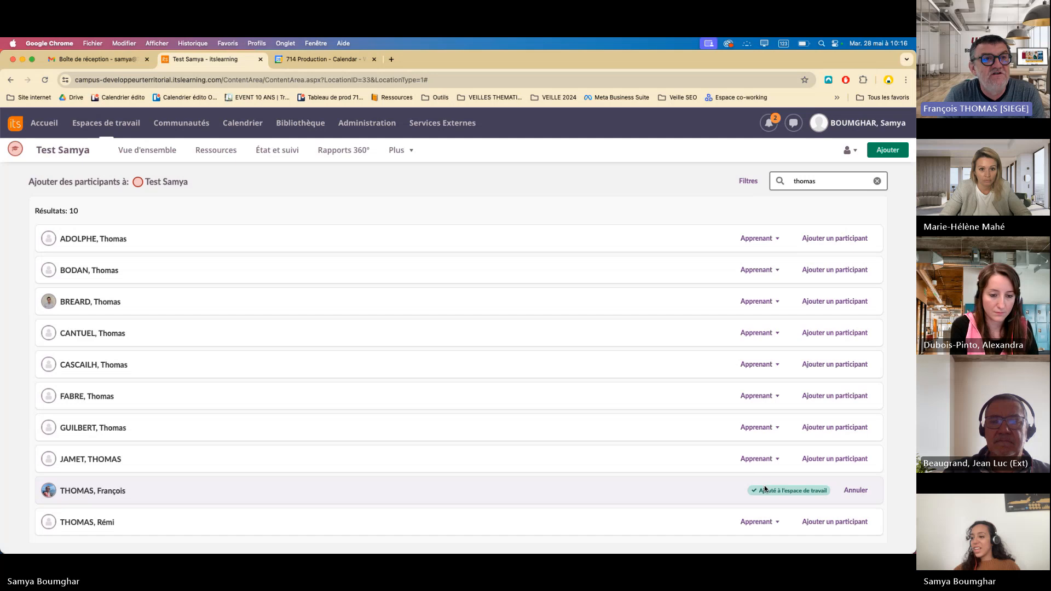
Step: Search another person by name and add them with the Apprenant role
{"action": "left_click", "coordinate": [829, 186]}
{"action": "key", "text": "super+a"}
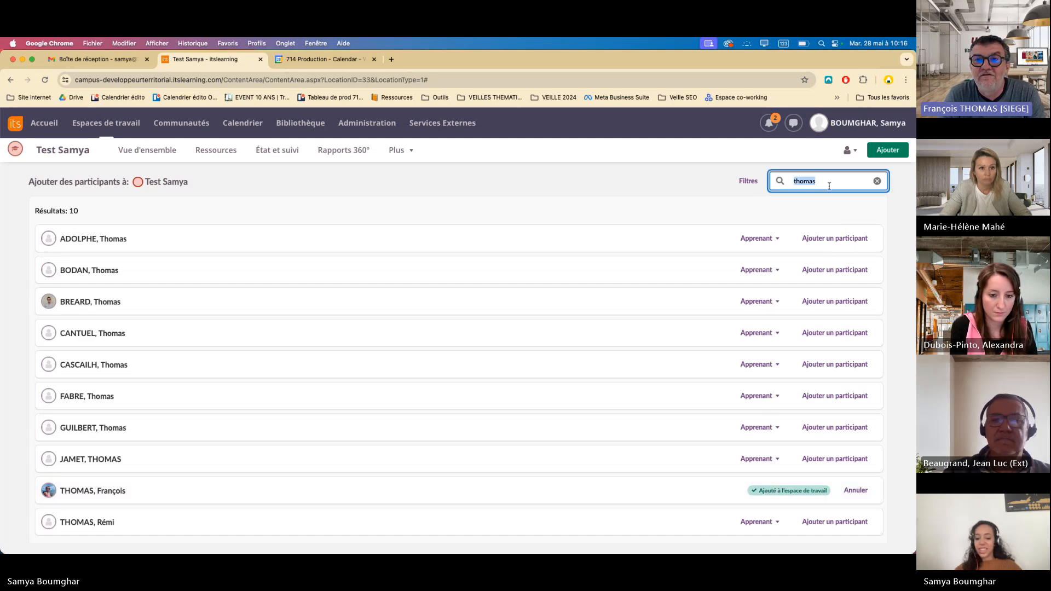
{"action": "type", "text": "marie"}
{"action": "key", "text": "Return"}
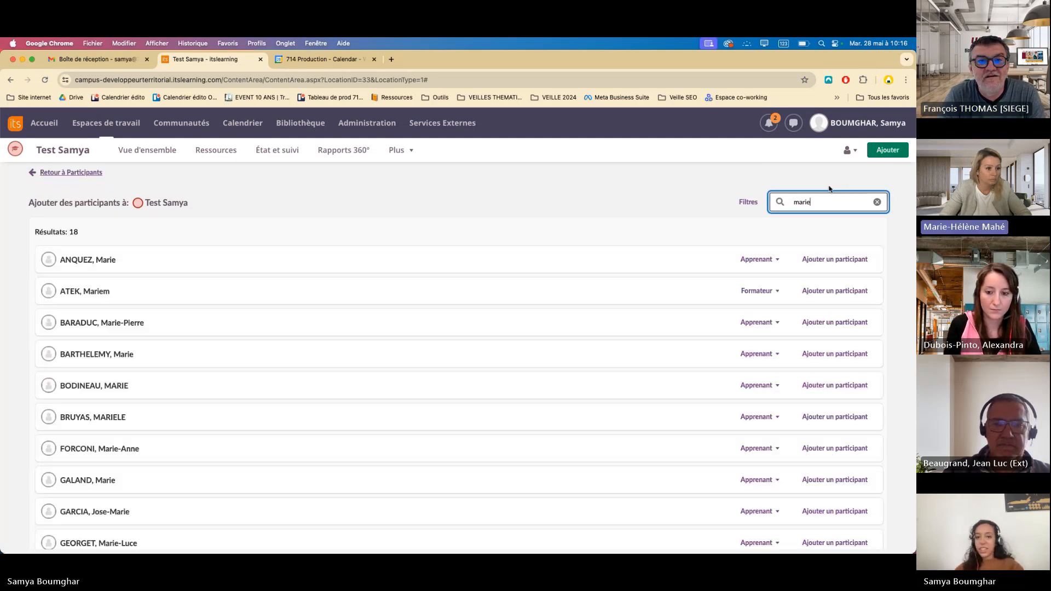
{"action": "type", "text": "hél"}
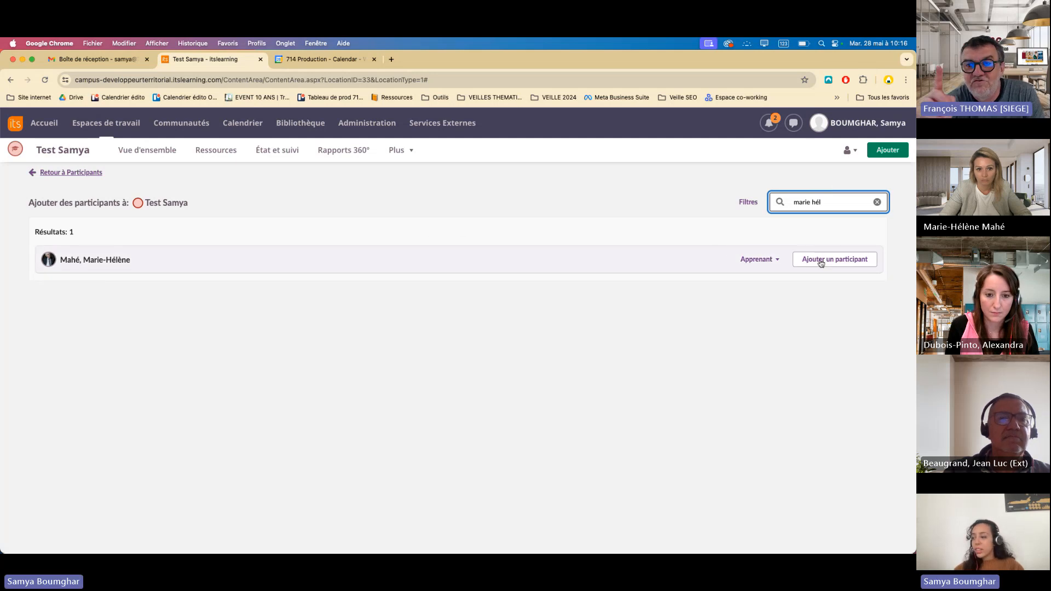
{"action": "left_click", "coordinate": [773, 260]}
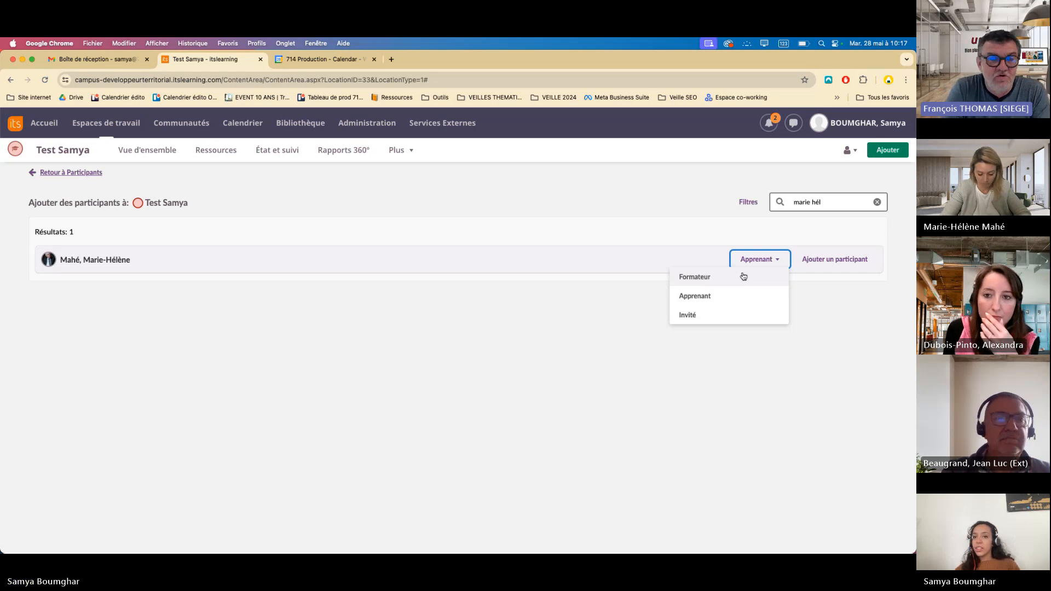
{"action": "left_click", "coordinate": [749, 296]}
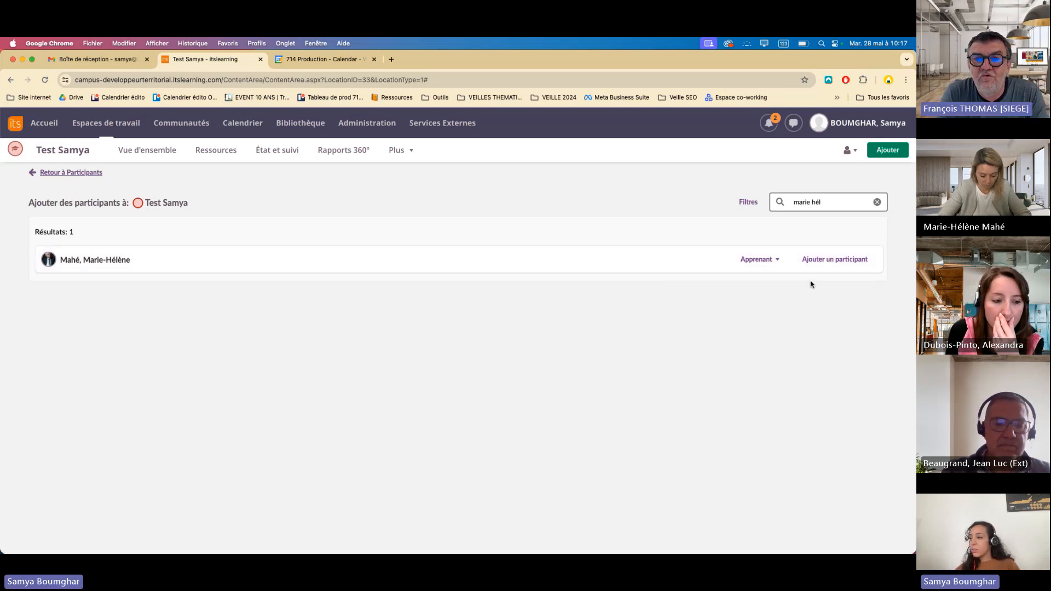
{"action": "left_click", "coordinate": [834, 261]}
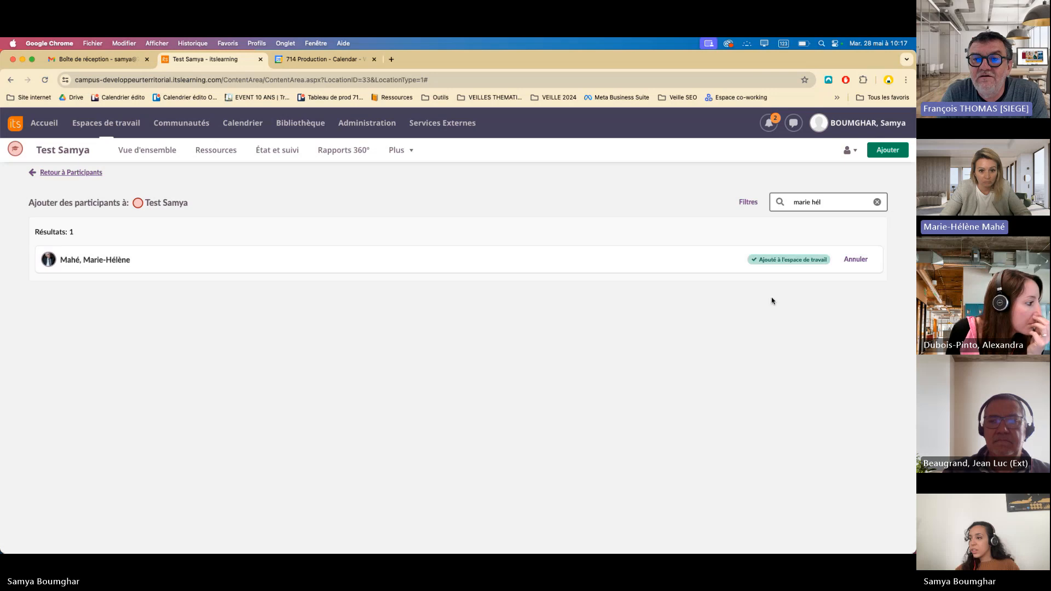
{"action": "left_click", "coordinate": [832, 199]}
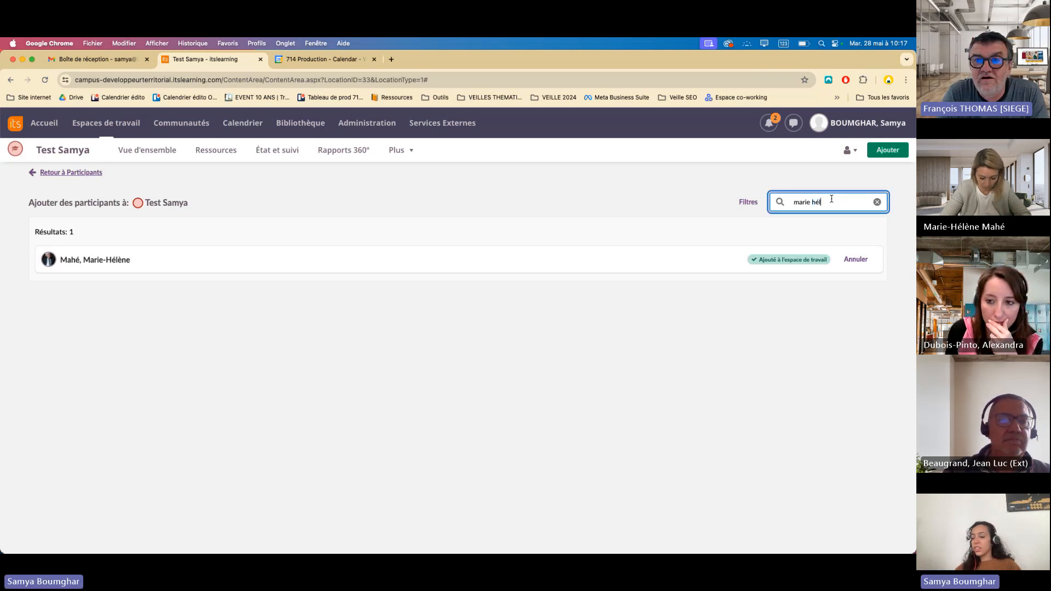
Step: Search a third person by name and add them as Apprenant
{"action": "key", "text": "BackSpace"}
{"action": "key", "text": "BackSpace"}
{"action": "key", "text": "BackSpace"}
{"action": "key", "text": "BackSpace"}
{"action": "key", "text": "BackSpace"}
{"action": "key", "text": "BackSpace"}
{"action": "key", "text": "BackSpace"}
{"action": "key", "text": "BackSpace"}
{"action": "key", "text": "BackSpace"}
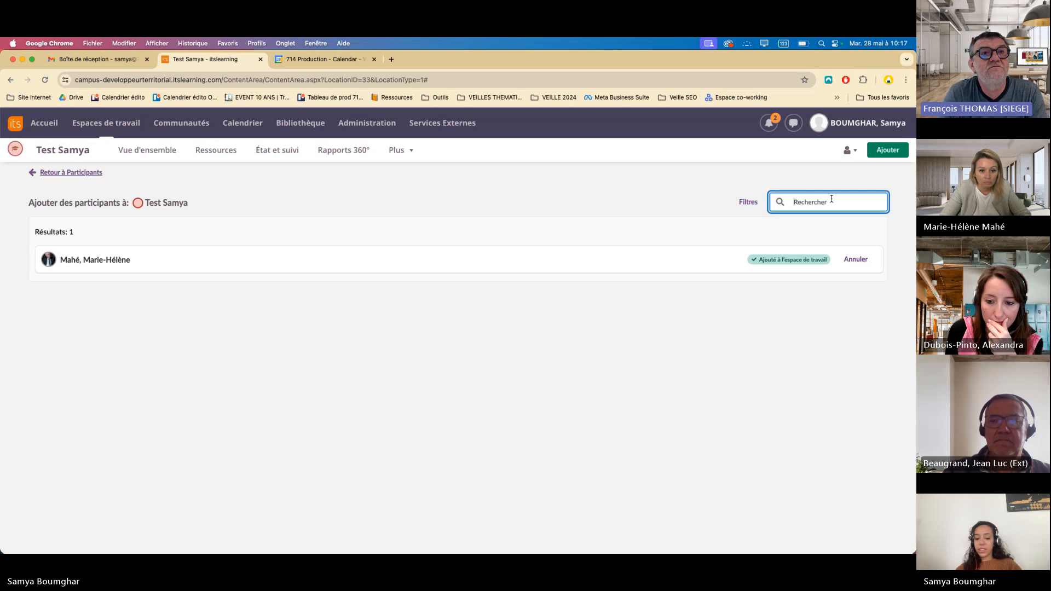
{"action": "type", "text": "alexan"}
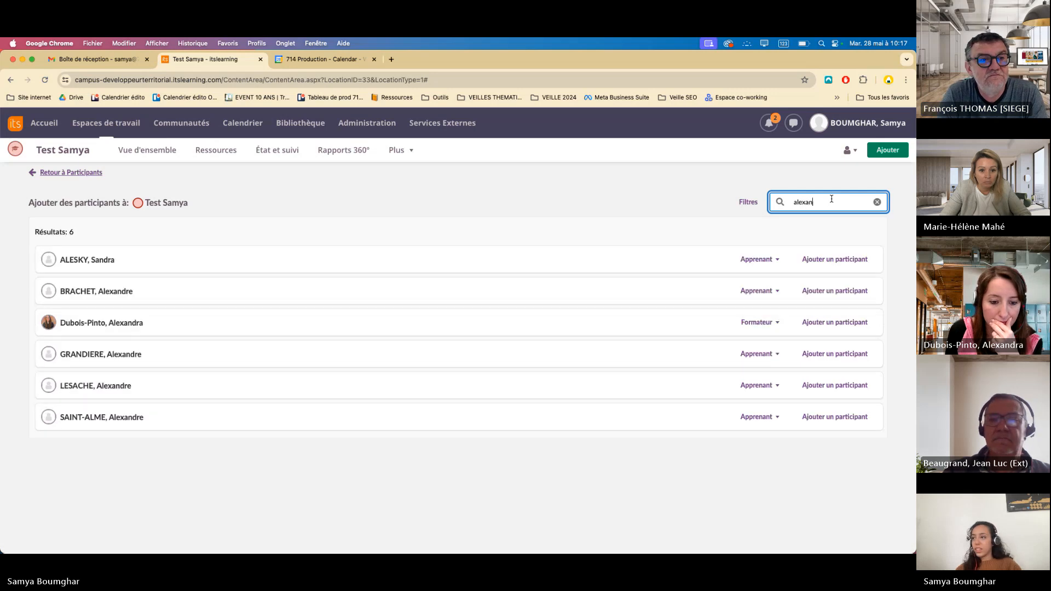
{"action": "type", "text": "dra"}
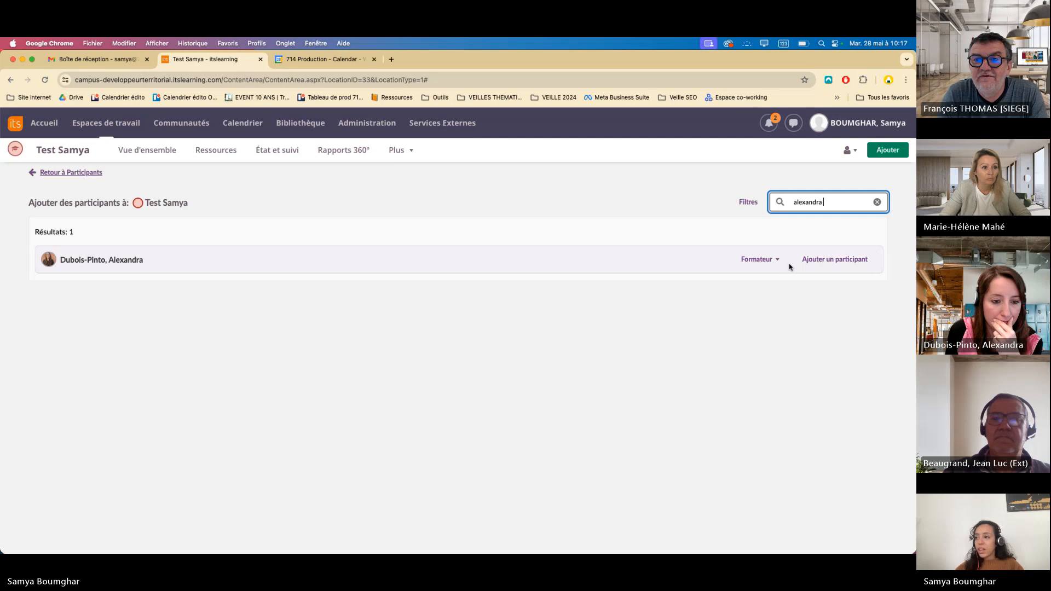
{"action": "left_click", "coordinate": [766, 260]}
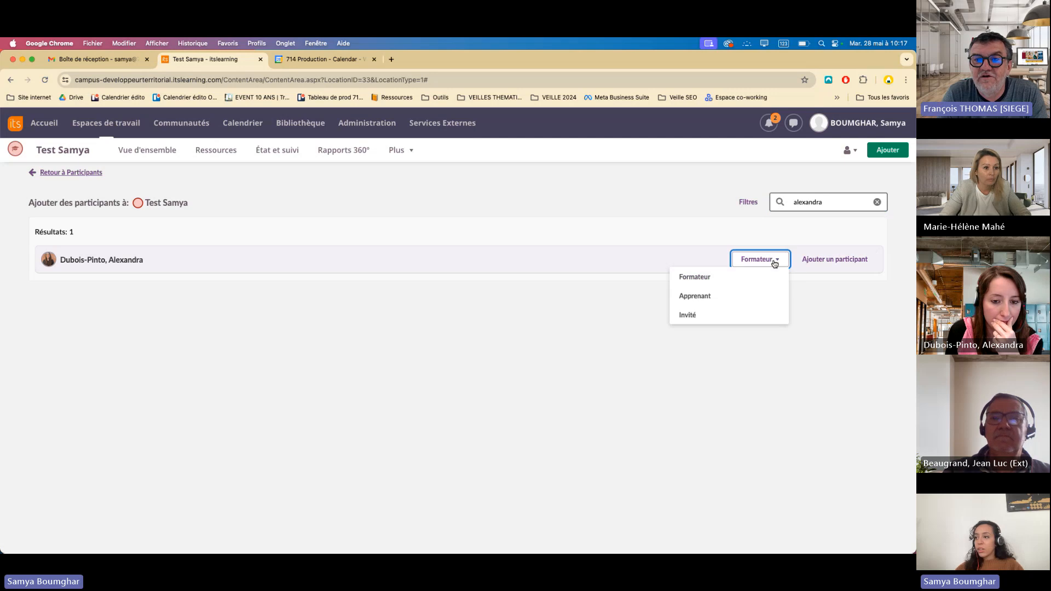
{"action": "left_click", "coordinate": [755, 294]}
{"action": "left_click", "coordinate": [834, 258]}
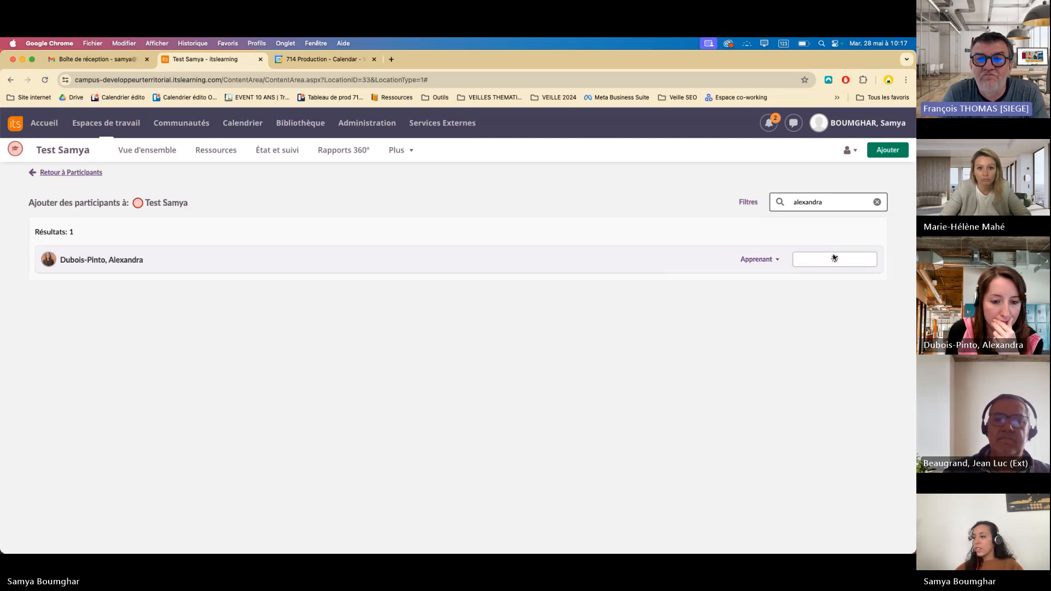
Step: Search and add a fourth person, then return to the Participants list
{"action": "double_click", "coordinate": [832, 200]}
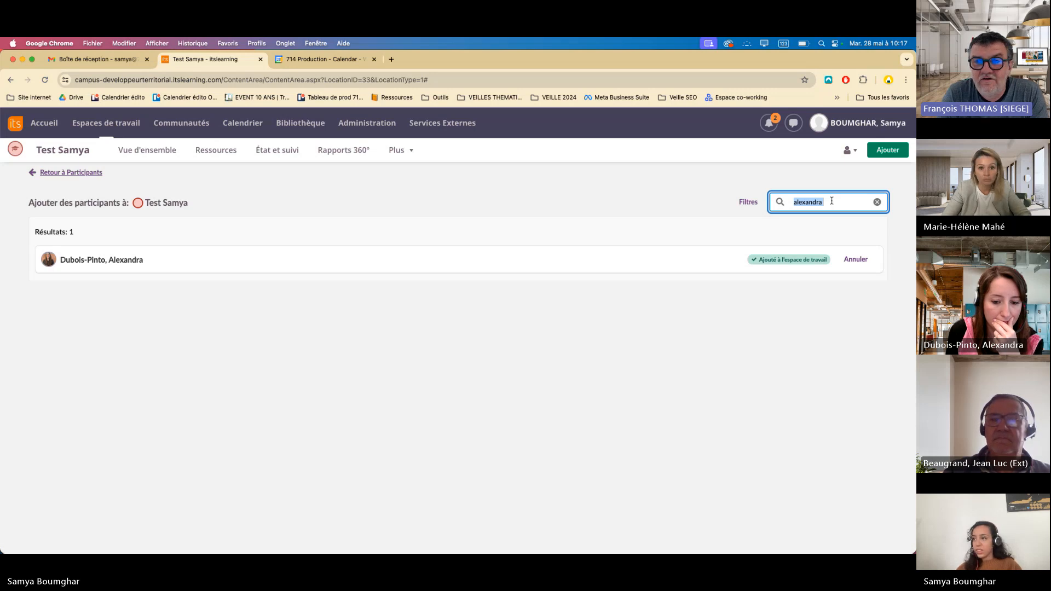
{"action": "type", "text": "jean luc"}
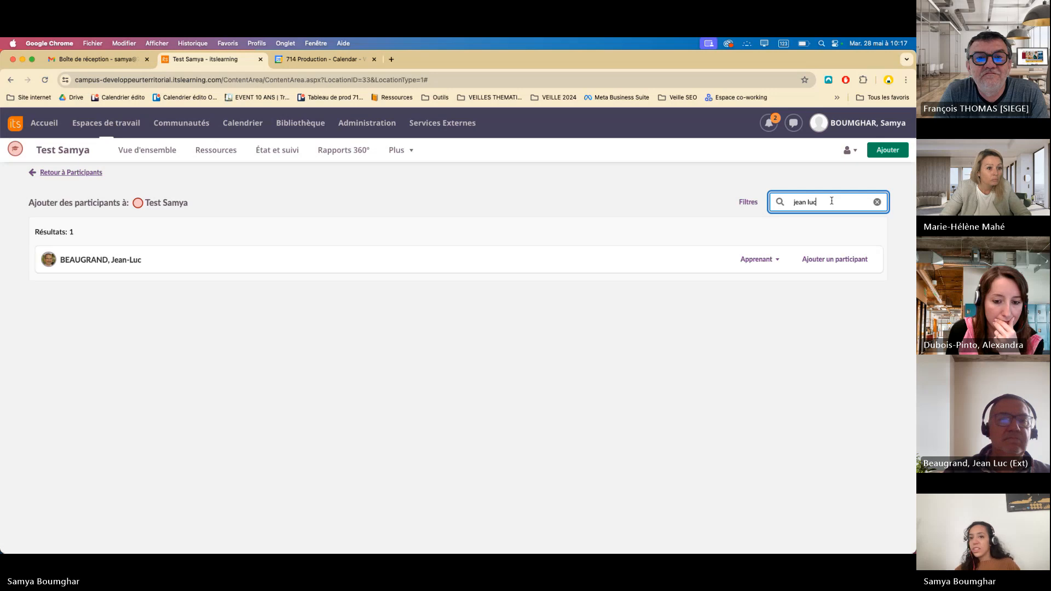
{"action": "left_click", "coordinate": [844, 261]}
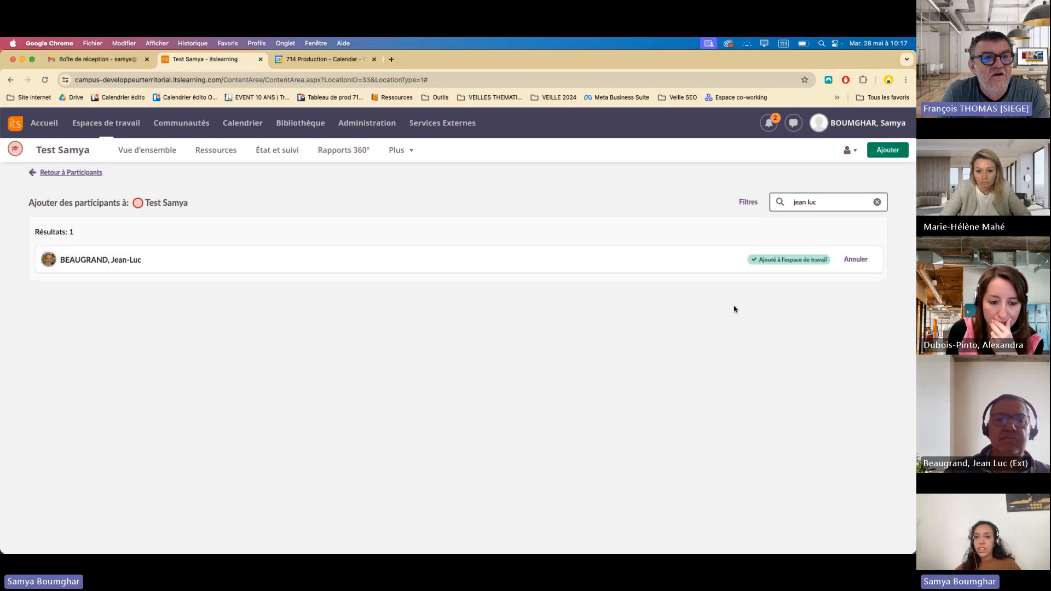
{"action": "triple_click", "coordinate": [813, 201]}
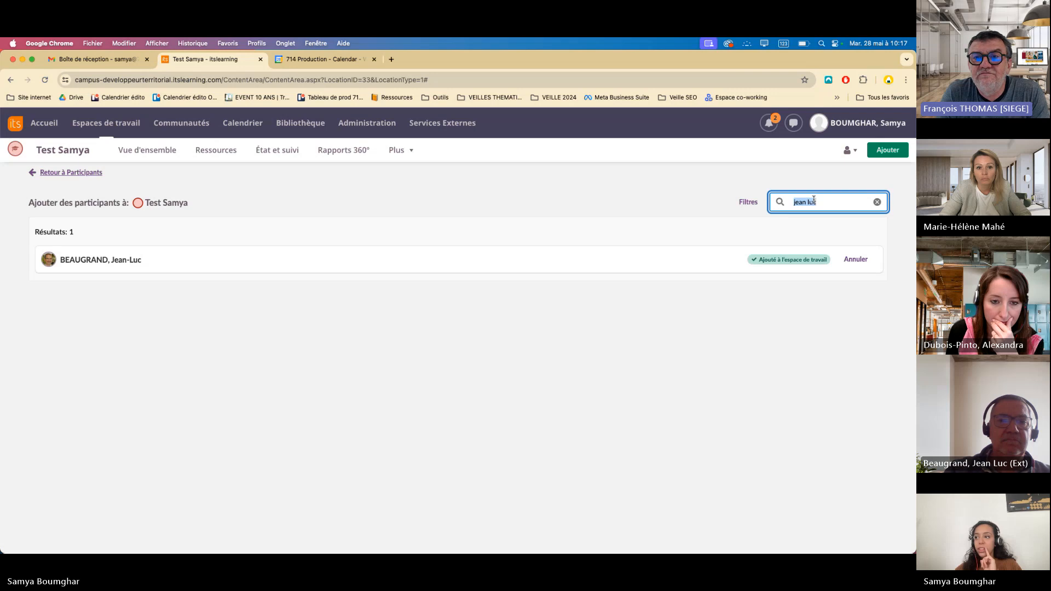
{"action": "left_click", "coordinate": [63, 173]}
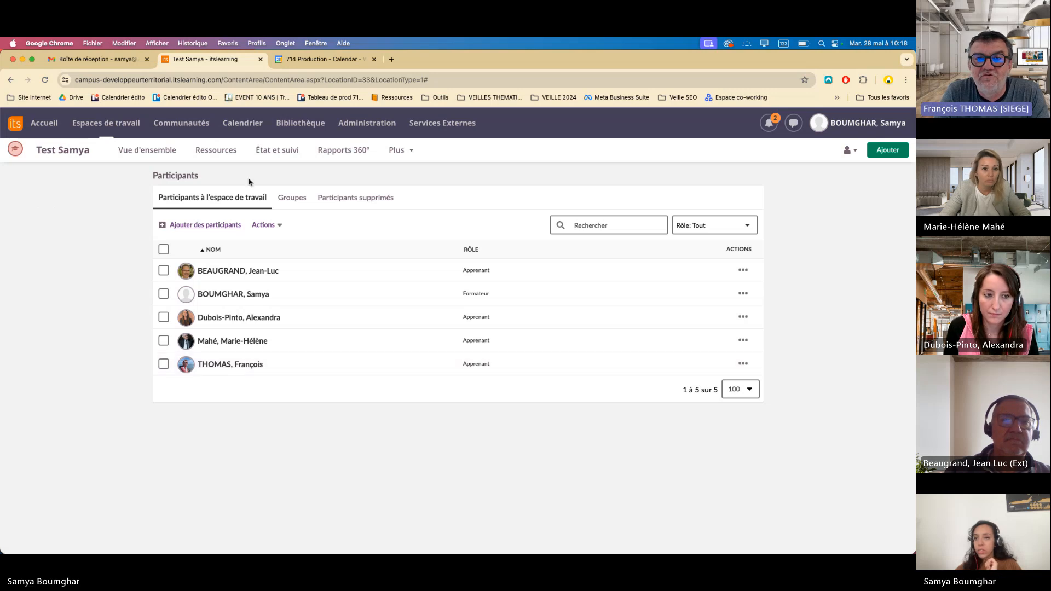
Step: Go via Vue d'ensemble and Accueil to the dashboard's Espaces de travail list
{"action": "left_click", "coordinate": [134, 152]}
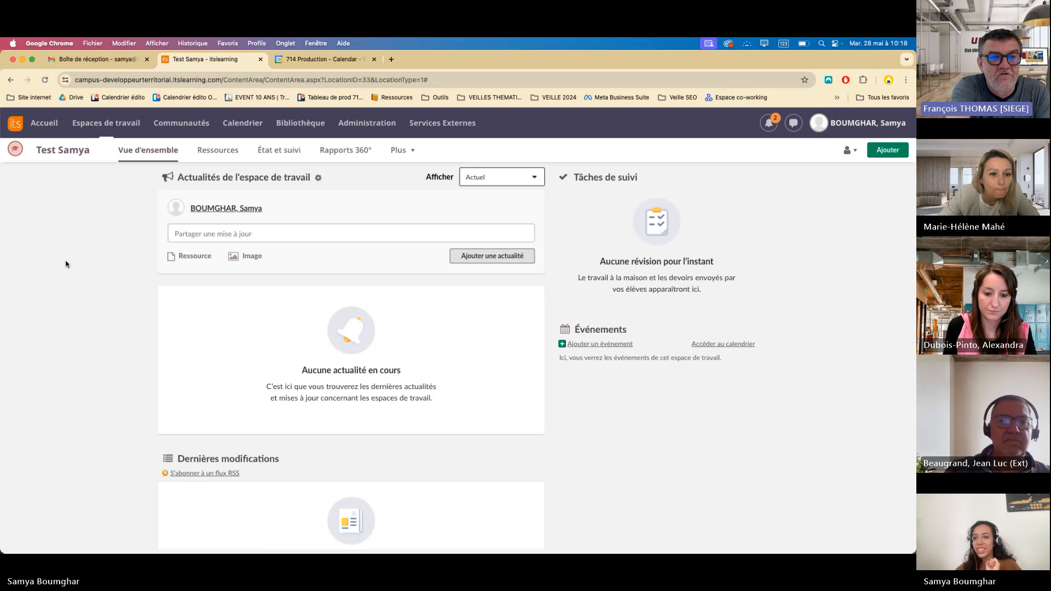
{"action": "left_click", "coordinate": [46, 125]}
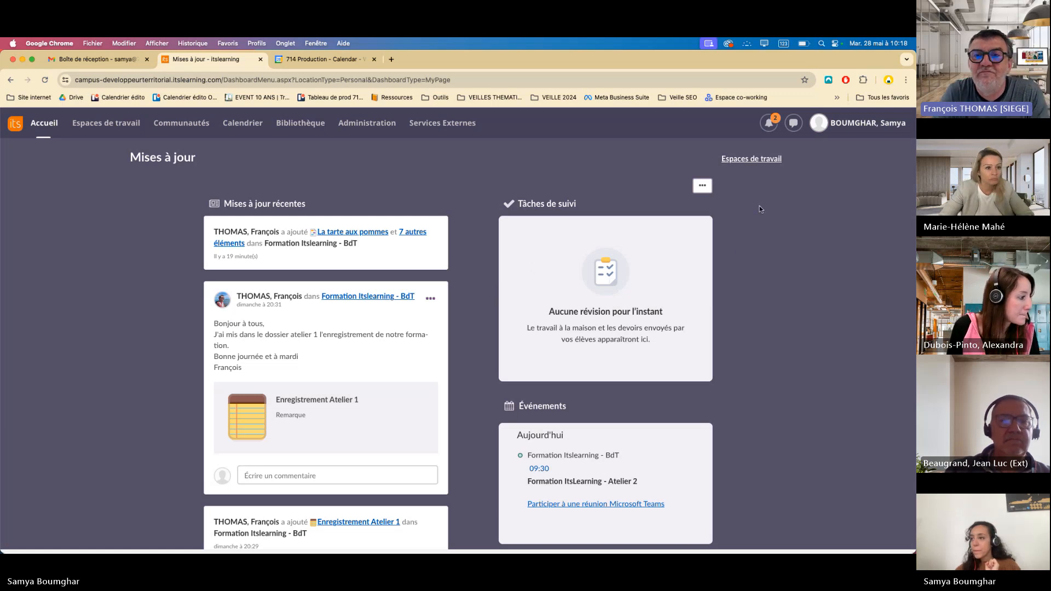
{"action": "left_click", "coordinate": [757, 159]}
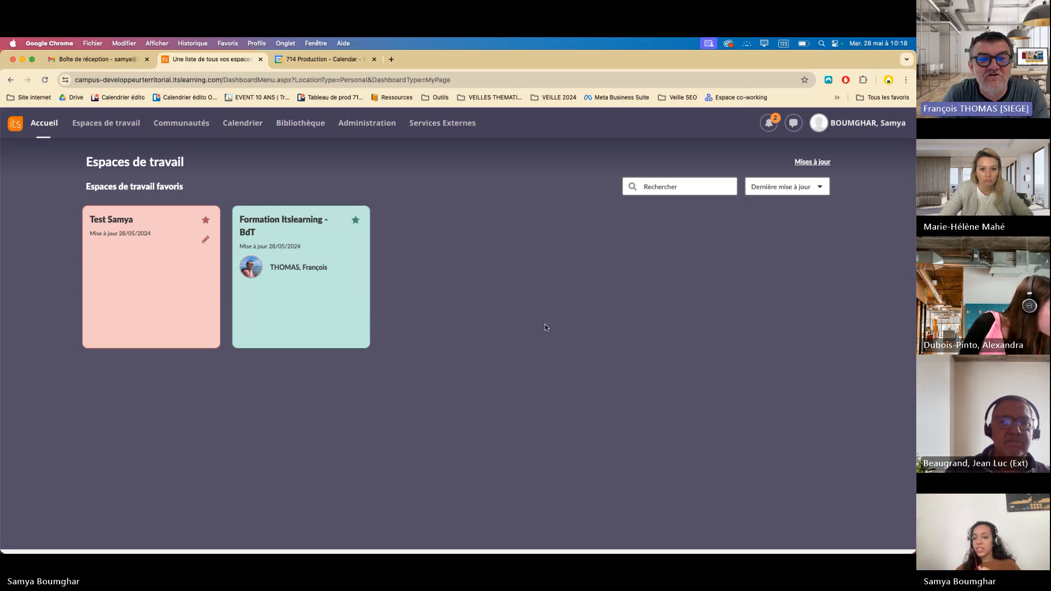
Step: Edit the test workspace card, tick the owner as Formateur de l'espace de travail, and save
{"action": "left_click", "coordinate": [205, 239]}
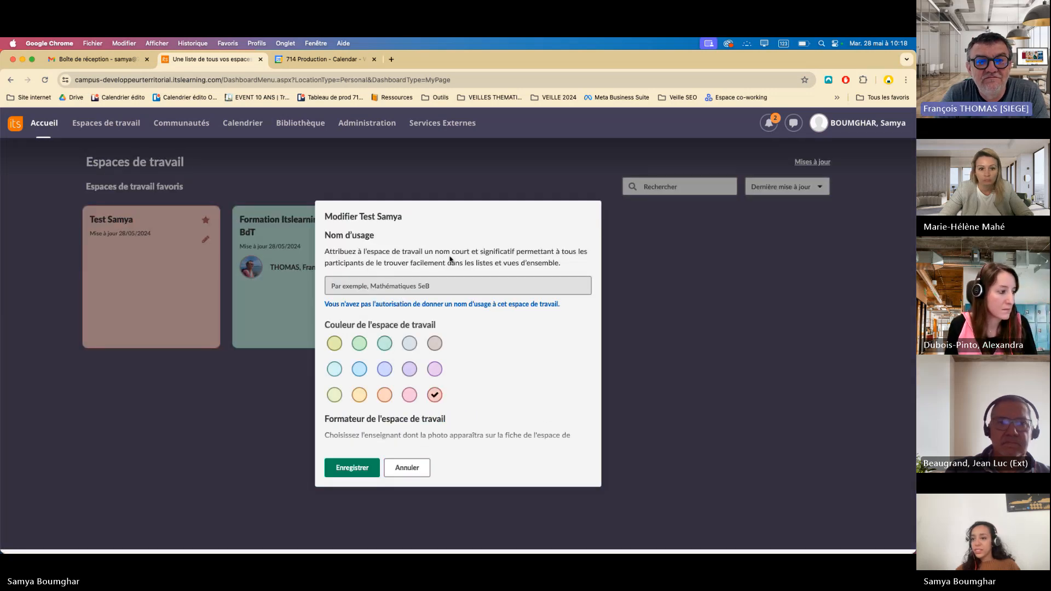
{"action": "scroll", "coordinate": [452, 261], "scroll_direction": "down", "scroll_amount": 2}
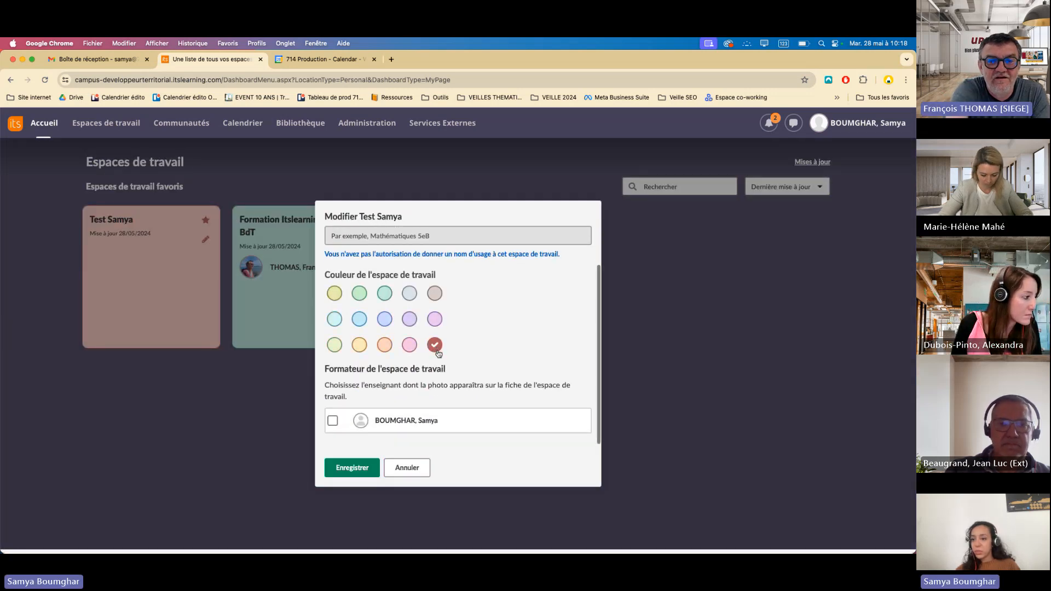
{"action": "left_click", "coordinate": [334, 421]}
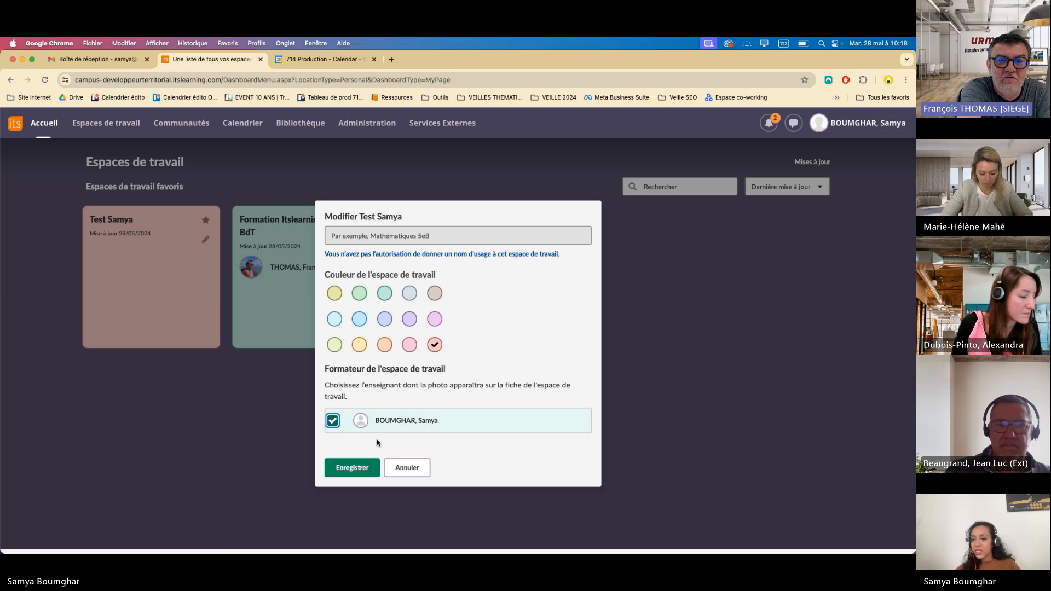
{"action": "left_click", "coordinate": [350, 468]}
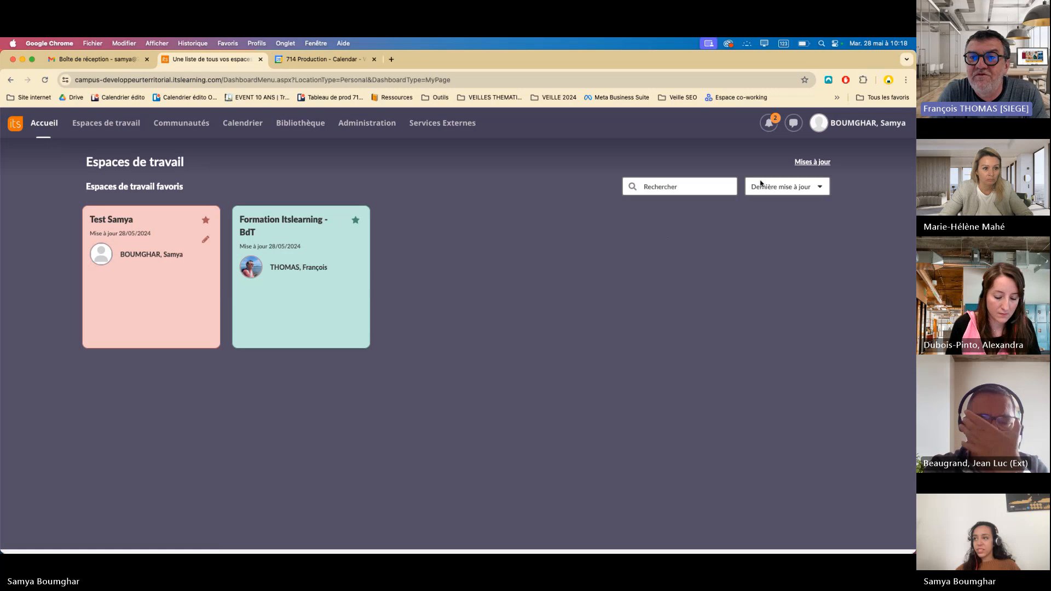
Step: Pass through the profile details, then go via Accueil and Espaces de travail to the Test Samya workspace
{"action": "left_click", "coordinate": [857, 123]}
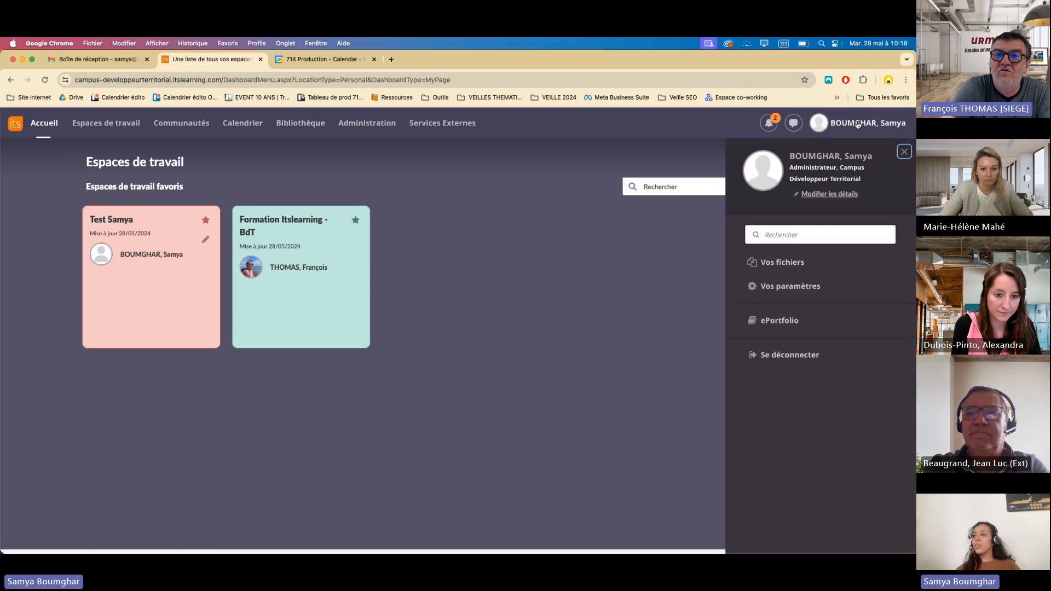
{"action": "left_click", "coordinate": [823, 195]}
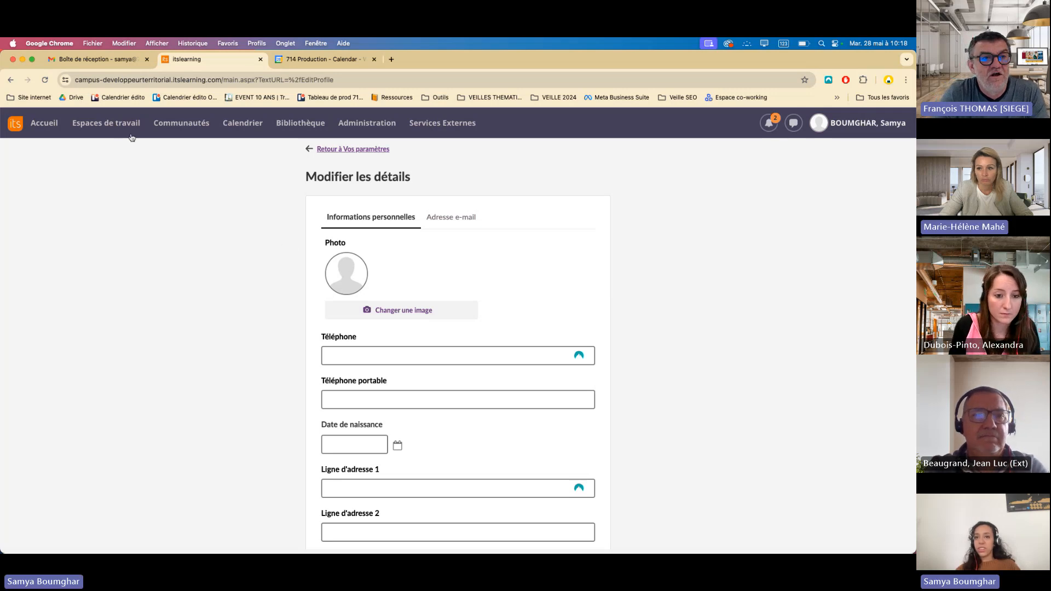
{"action": "left_click", "coordinate": [103, 129]}
{"action": "left_click", "coordinate": [46, 131]}
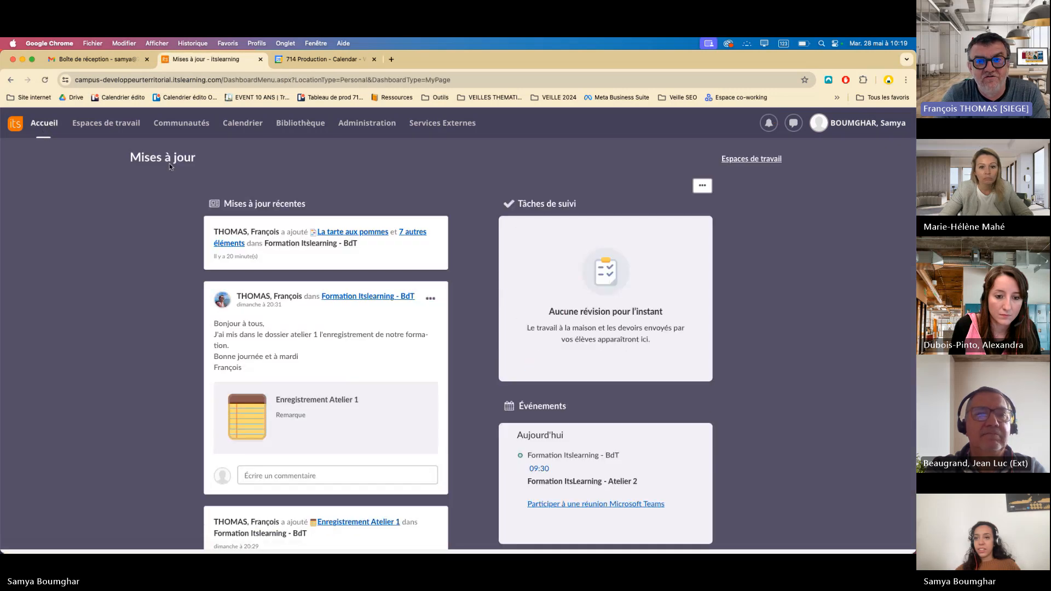
{"action": "left_click", "coordinate": [751, 159]}
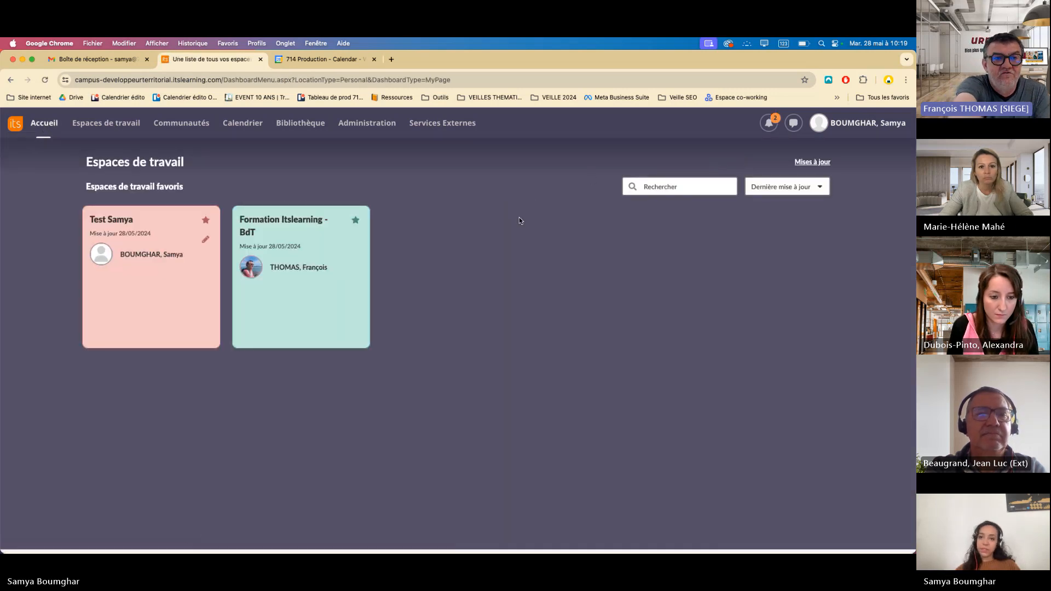
{"action": "left_click", "coordinate": [159, 238]}
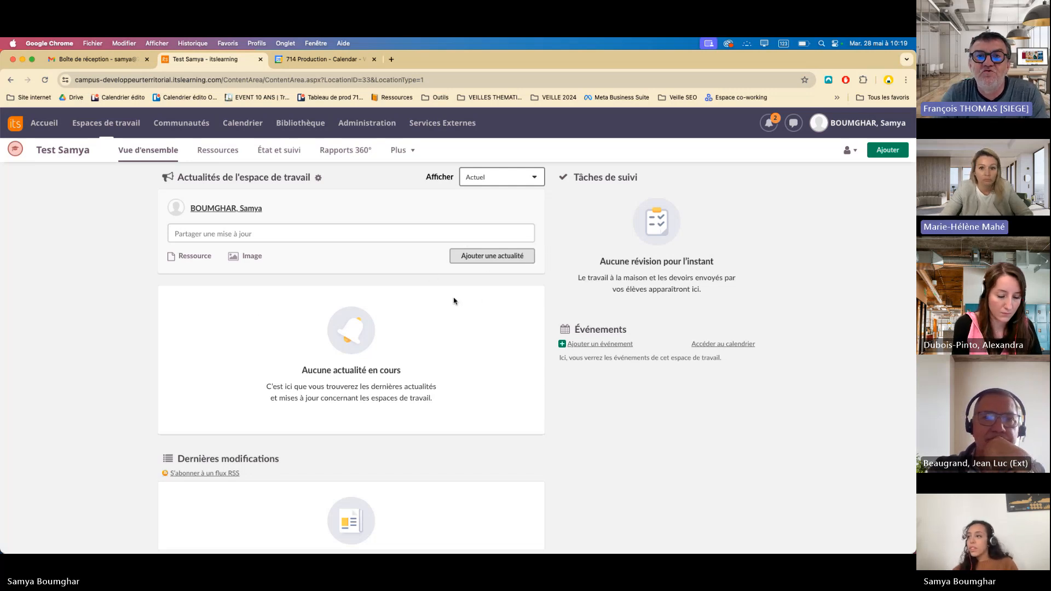
Step: Start an update post, browse the Test Samya overview, then open its empty Ressources page
{"action": "left_click", "coordinate": [366, 232]}
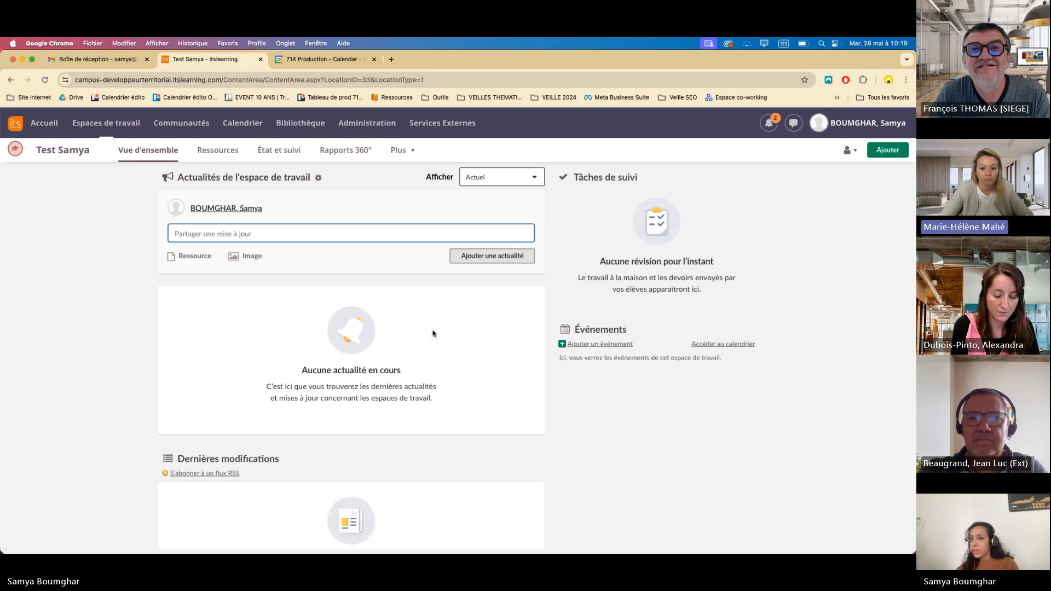
{"action": "scroll", "coordinate": [452, 335], "scroll_direction": "down", "scroll_amount": 1}
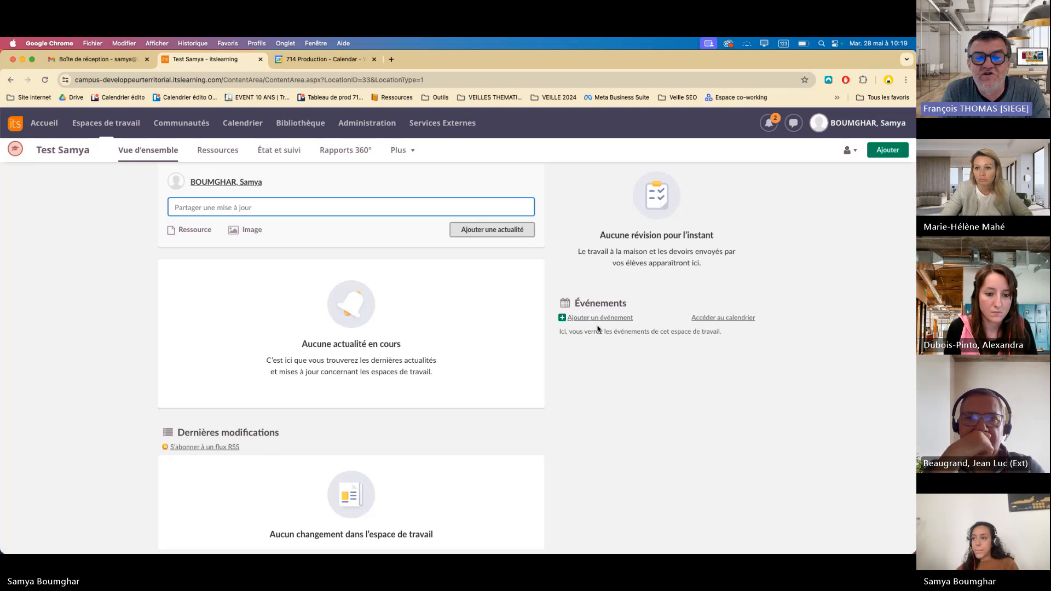
{"action": "scroll", "coordinate": [411, 287], "scroll_direction": "up", "scroll_amount": 1}
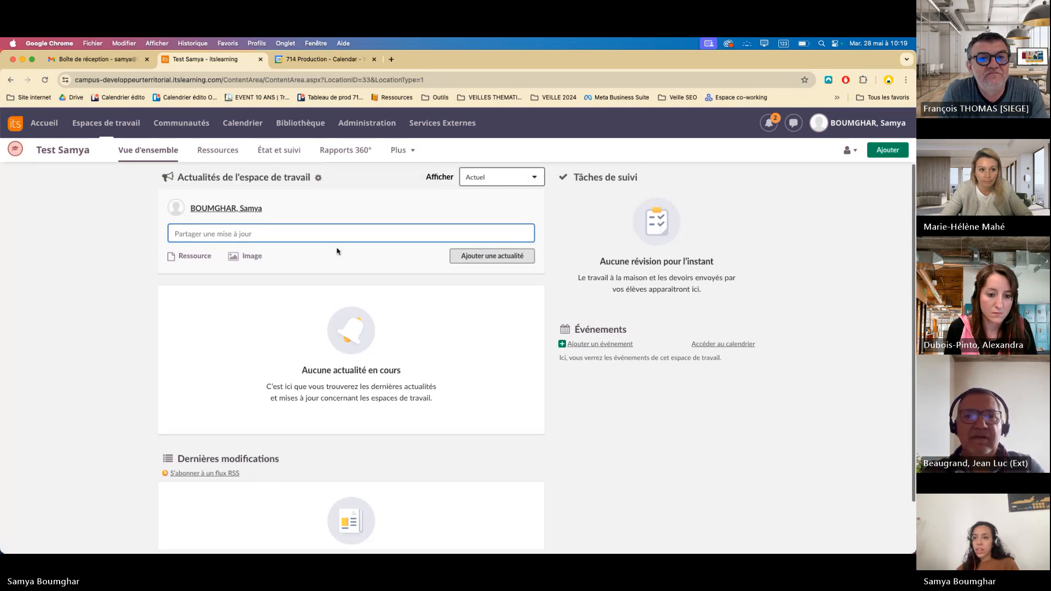
{"action": "left_click", "coordinate": [225, 153]}
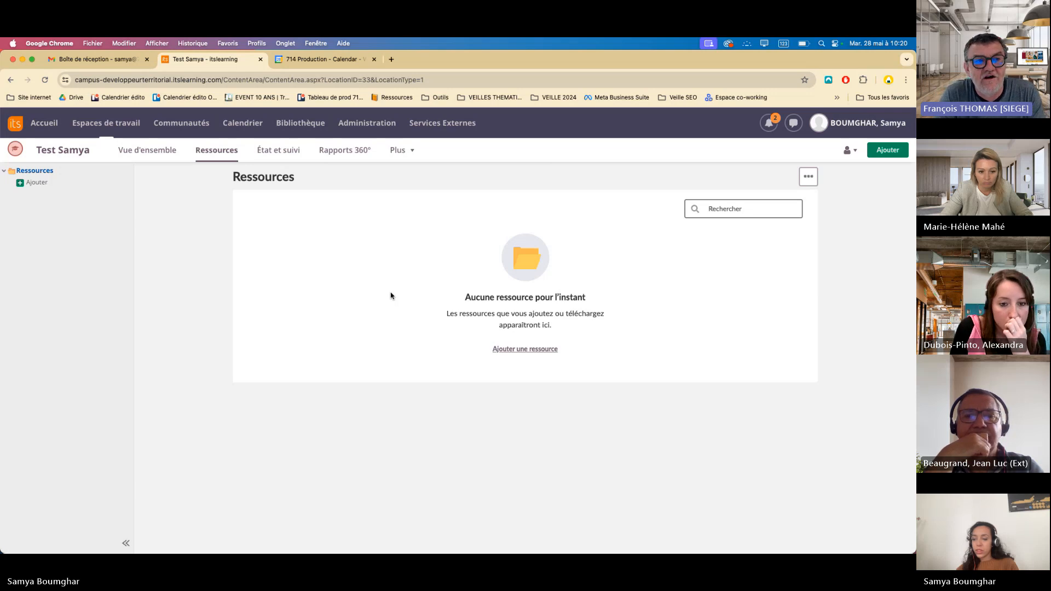
Step: Choose Ajouter une ressource and browse the listed types such as Dossier, Page and Word
{"action": "left_click", "coordinate": [520, 350]}
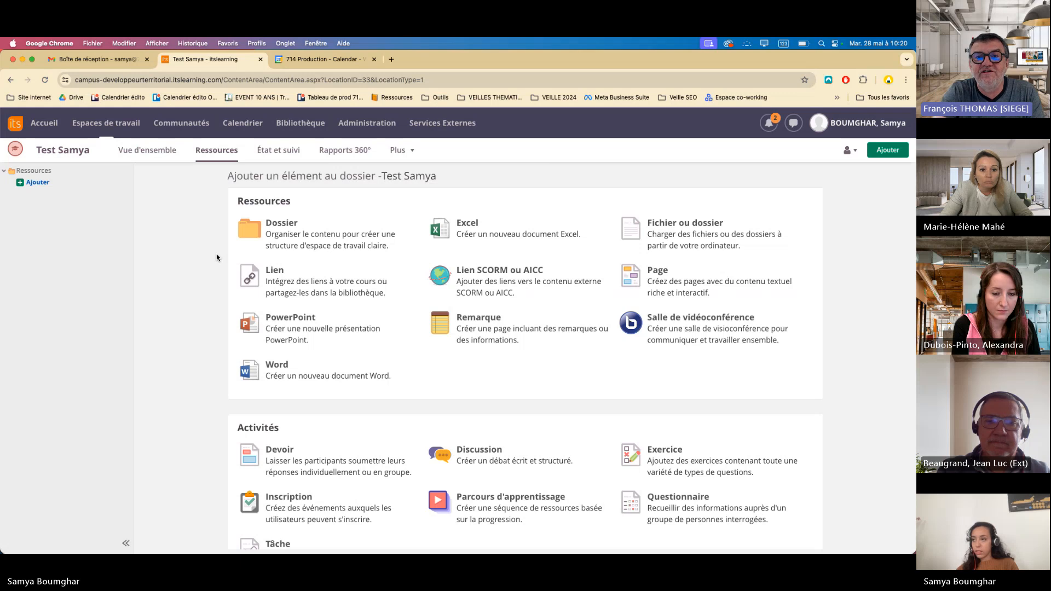
{"action": "scroll", "coordinate": [216, 258], "scroll_direction": "down", "scroll_amount": 1}
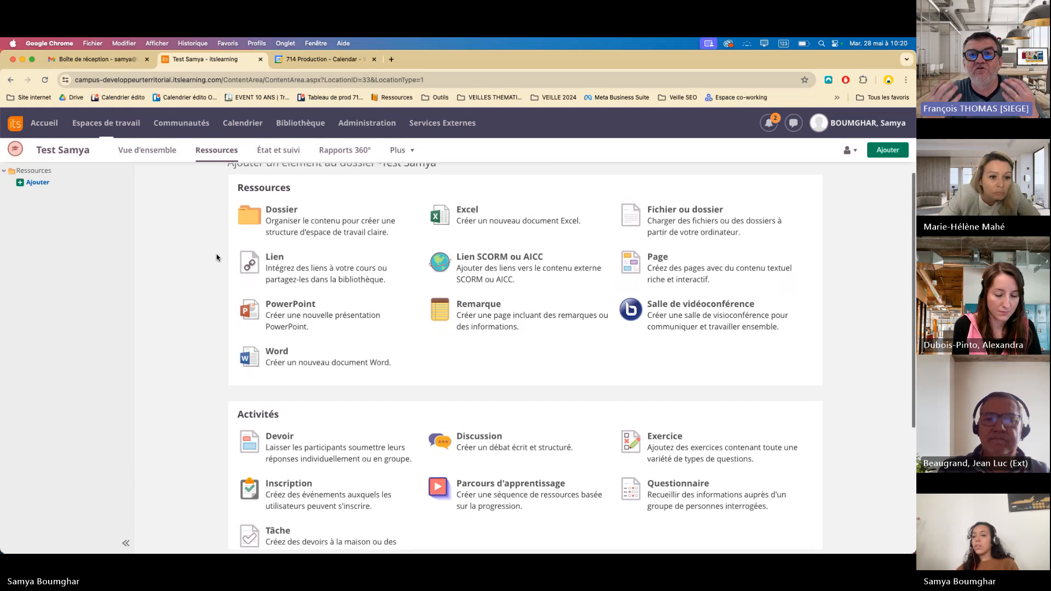
{"action": "scroll", "coordinate": [216, 257], "scroll_direction": "up", "scroll_amount": 1}
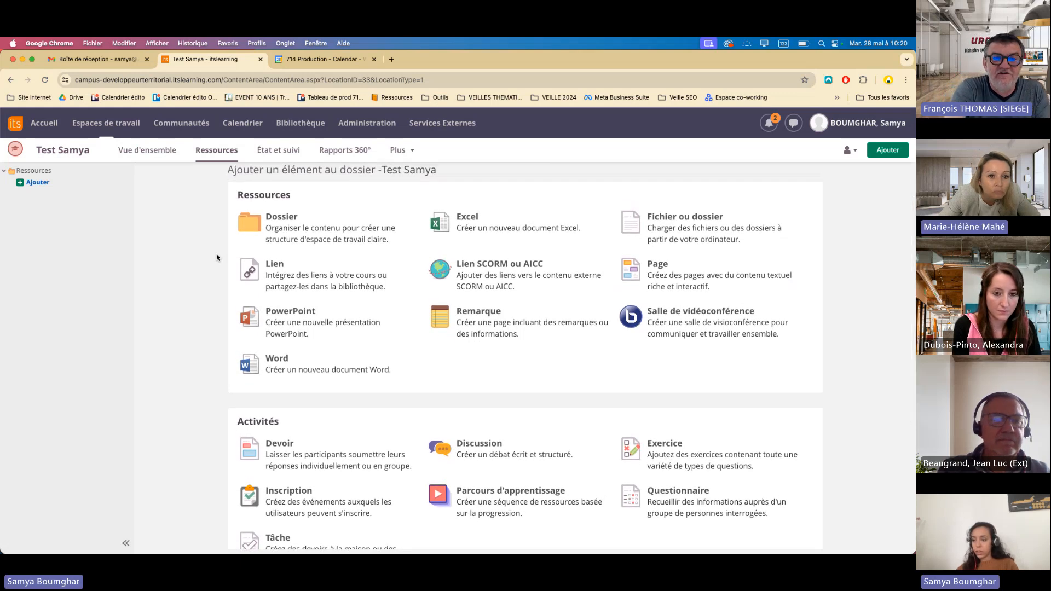
{"action": "scroll", "coordinate": [216, 257], "scroll_direction": "down", "scroll_amount": 3}
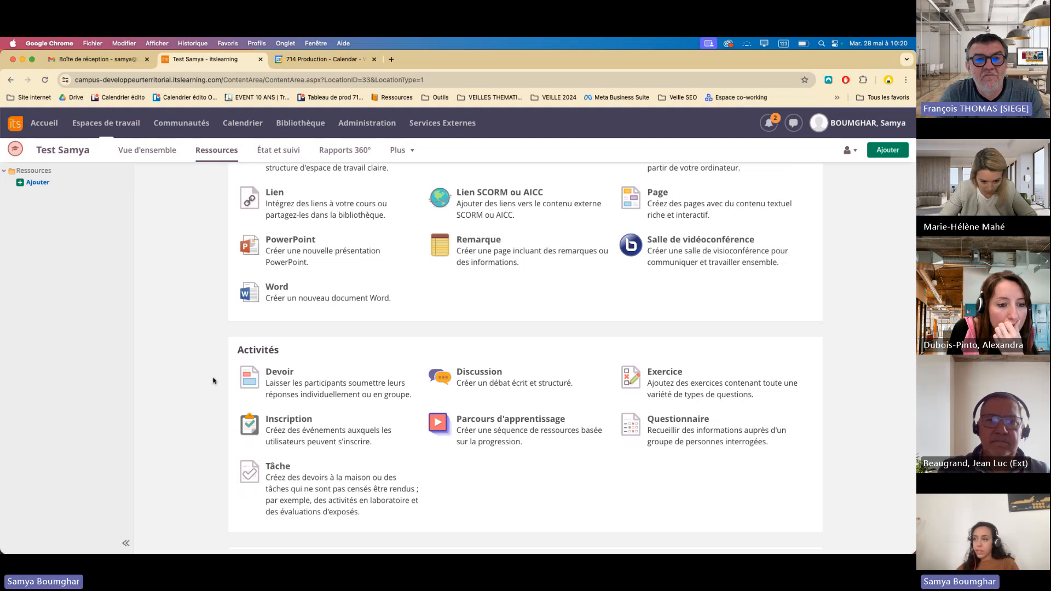
{"action": "scroll", "coordinate": [213, 381], "scroll_direction": "up", "scroll_amount": 2}
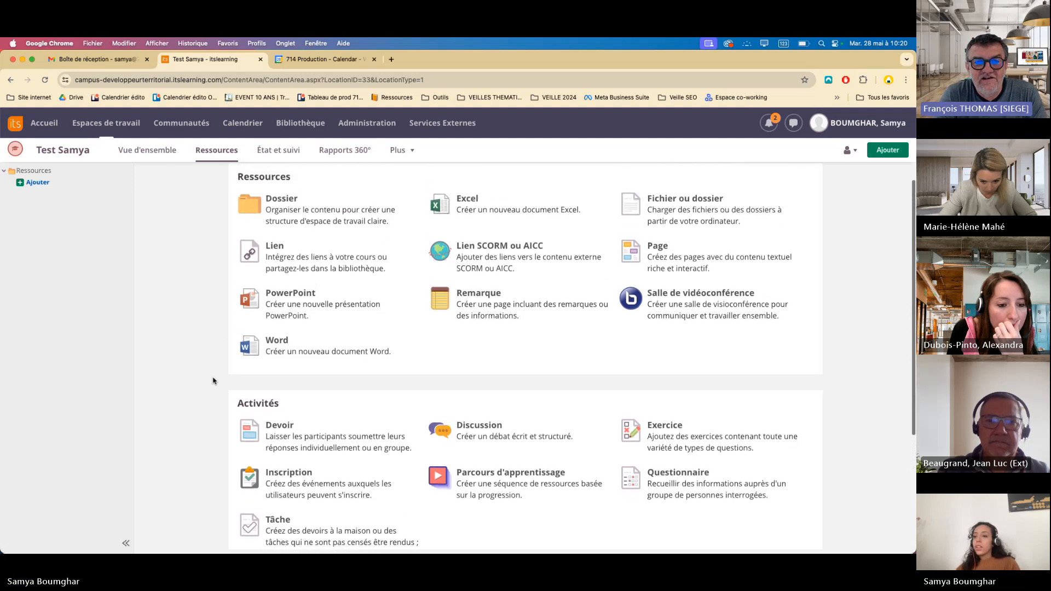
{"action": "scroll", "coordinate": [214, 382], "scroll_direction": "up", "scroll_amount": 1}
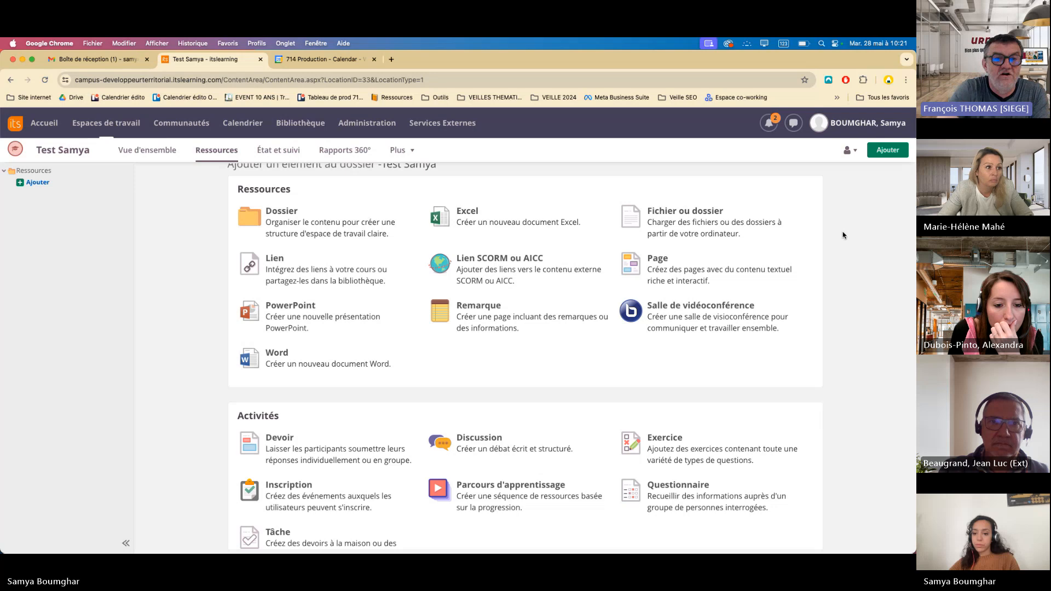
Step: Create a new folder titled 'Dossier 1' in the Test Samya resources
{"action": "left_click", "coordinate": [279, 226]}
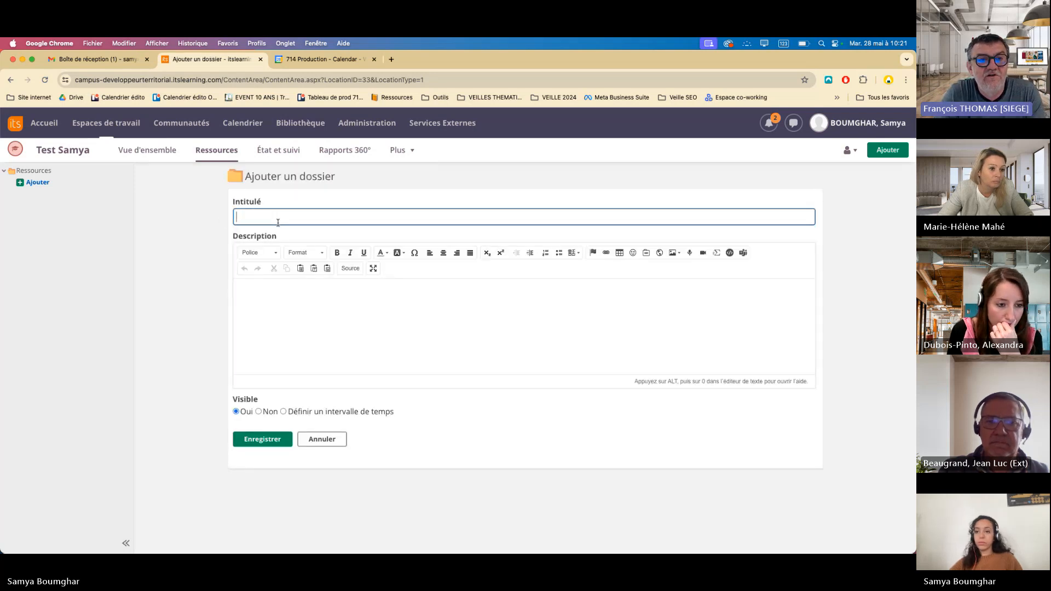
{"action": "type", "text": "Dossier 1"}
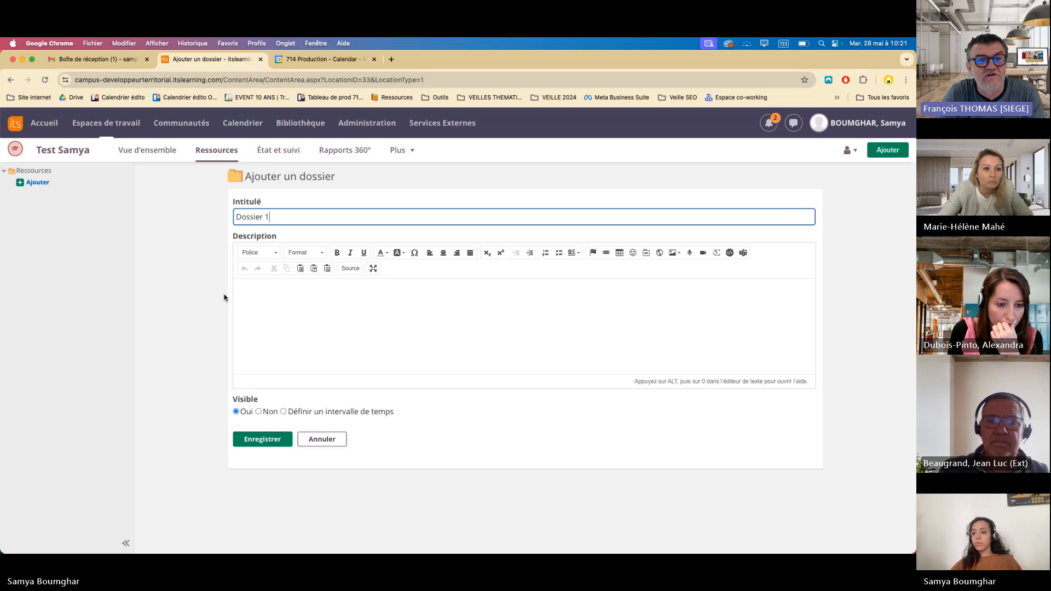
{"action": "left_click", "coordinate": [256, 446]}
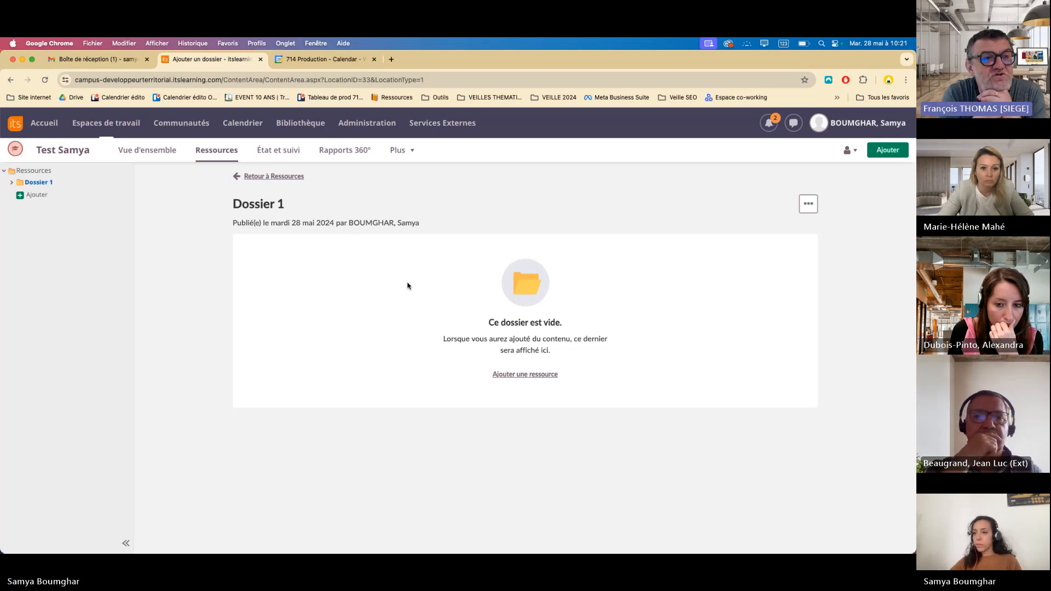
Step: Go back to Ressources to check Dossier 1 is listed, then reopen Dossier 1
{"action": "left_click", "coordinate": [273, 176]}
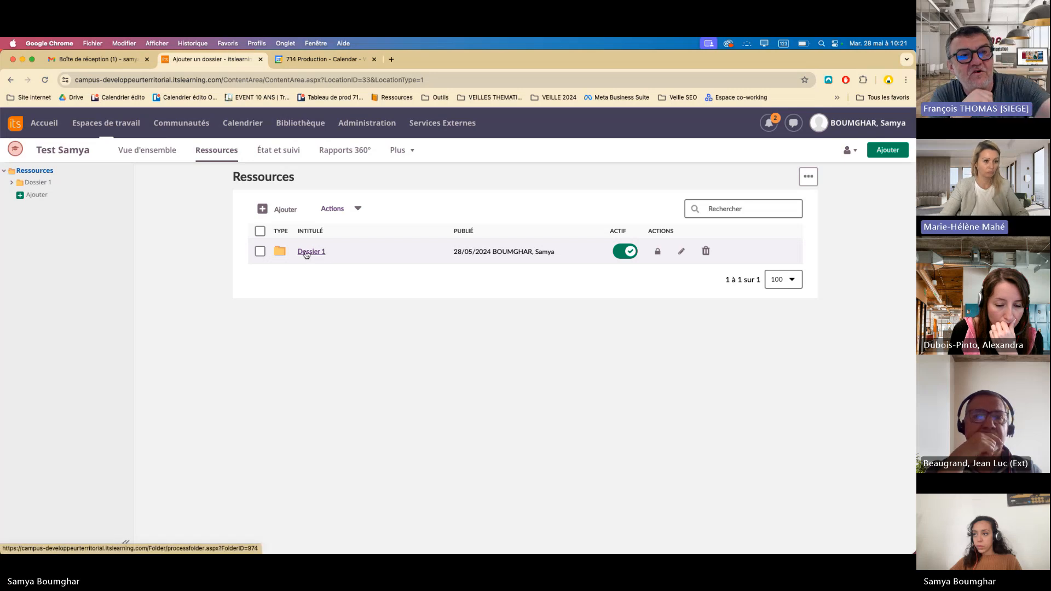
{"action": "left_click", "coordinate": [306, 253]}
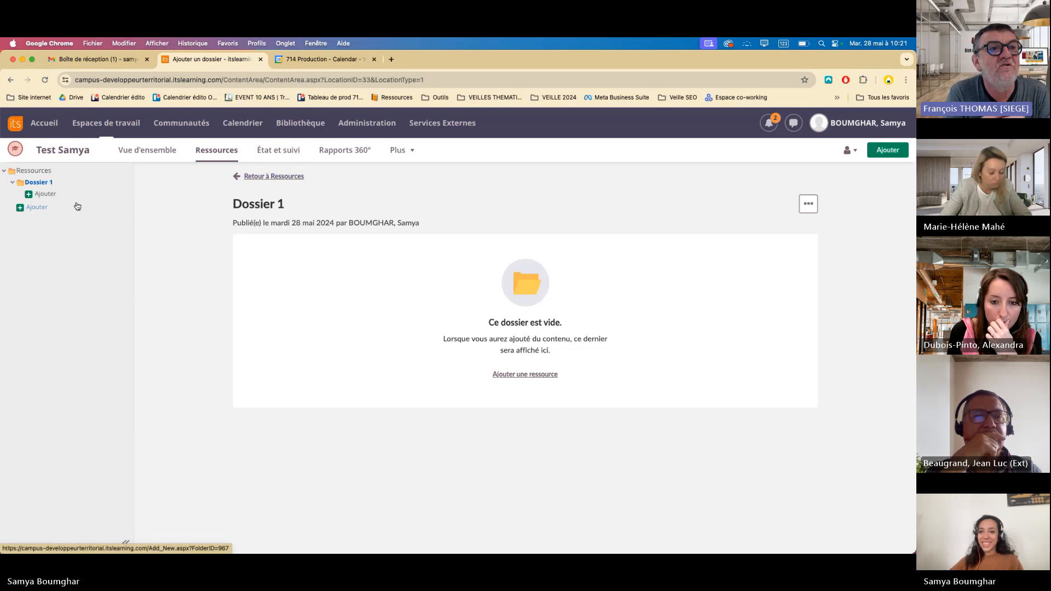
Step: Create a folder 'Sous dossier 1' inside Dossier 1, expand it and open its add-item choices
{"action": "left_click", "coordinate": [39, 195]}
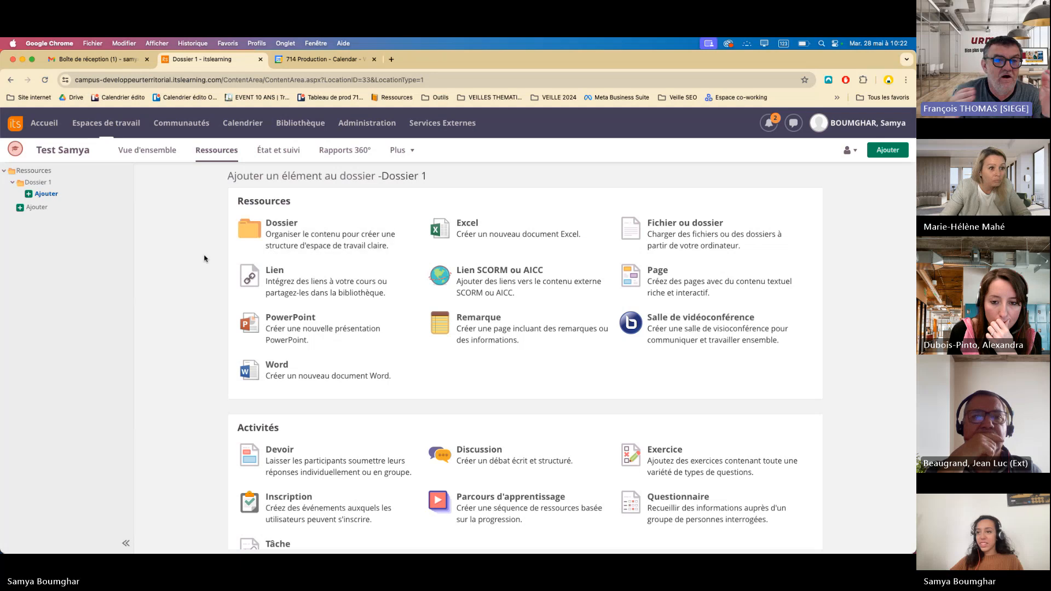
{"action": "left_click", "coordinate": [270, 235]}
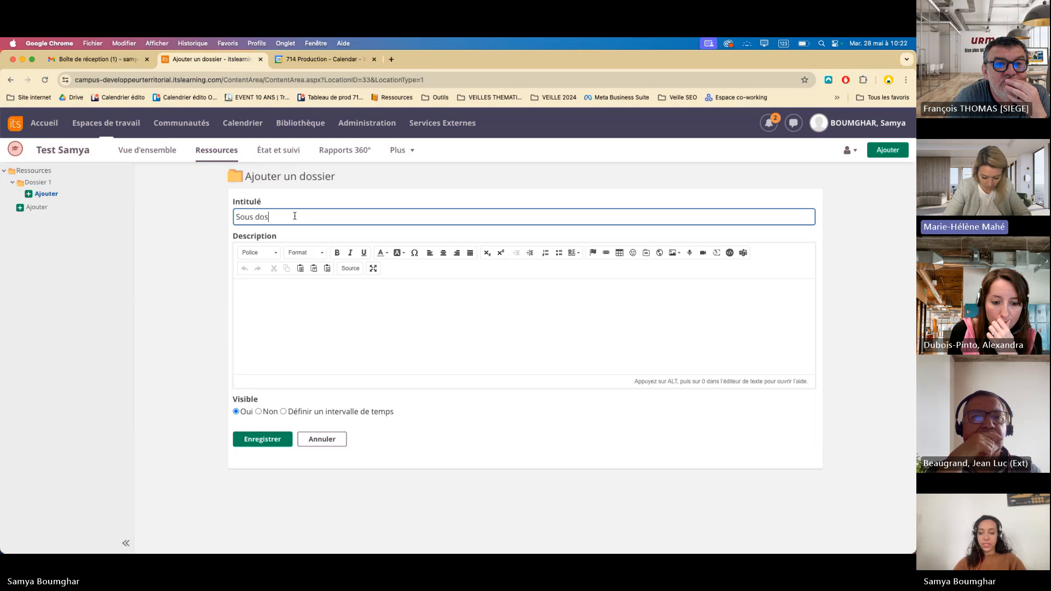
{"action": "type", "text": "Sous dossier 1"}
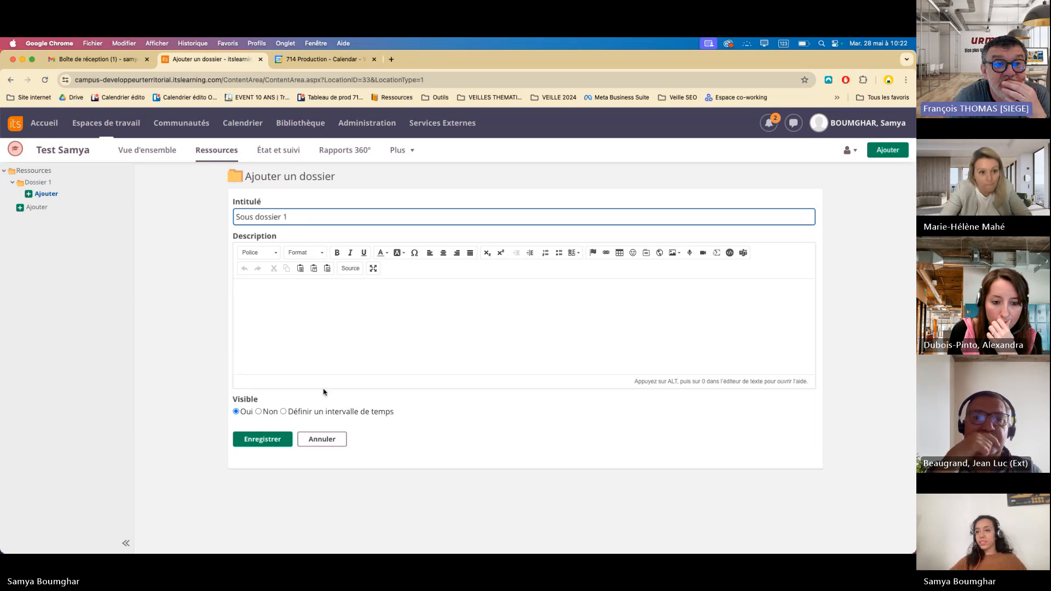
{"action": "left_click", "coordinate": [274, 441]}
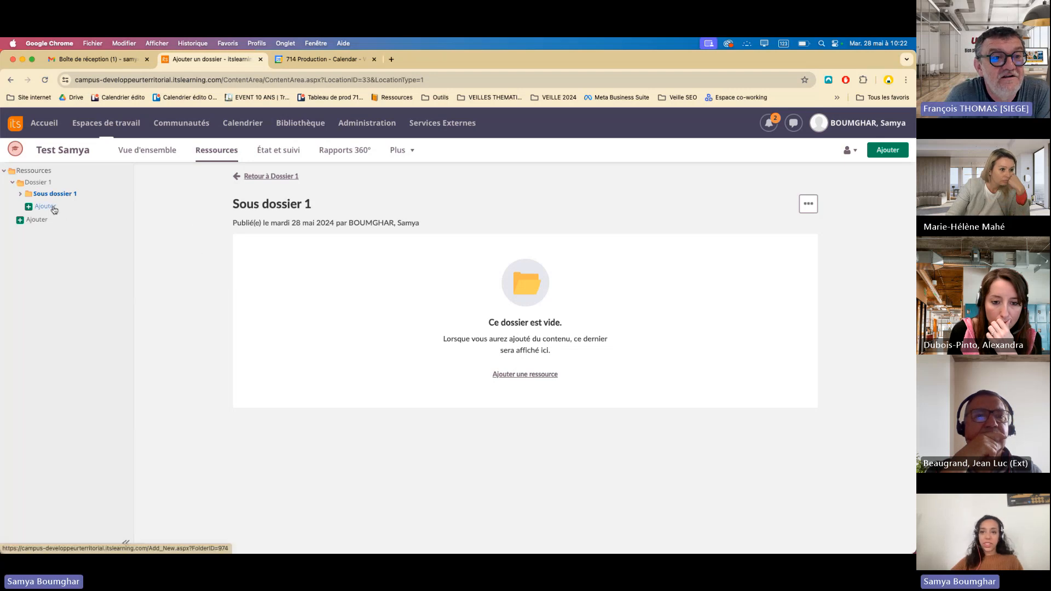
{"action": "left_click", "coordinate": [21, 195]}
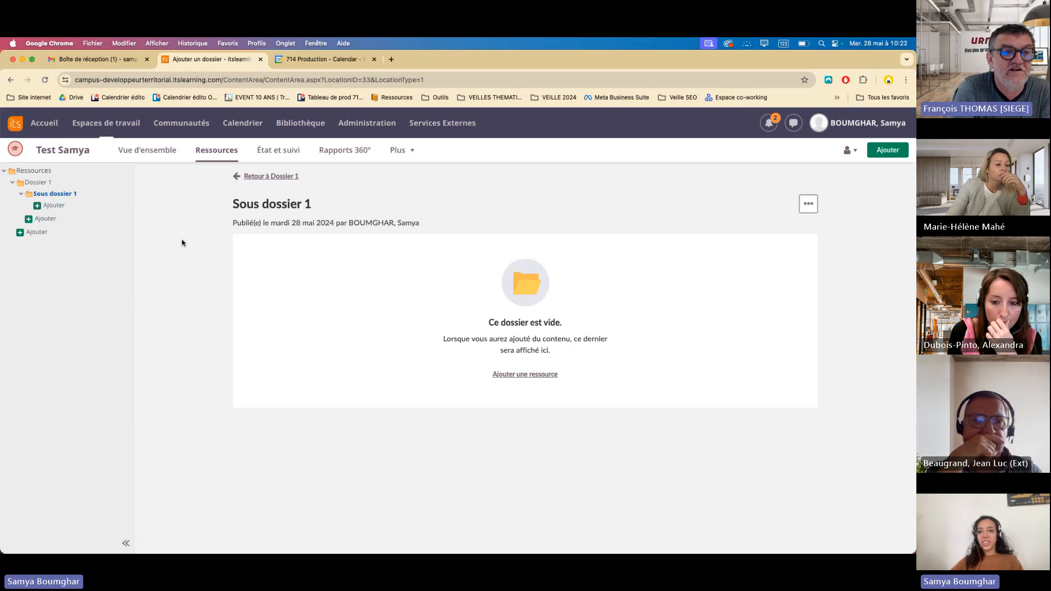
{"action": "left_click", "coordinate": [53, 205]}
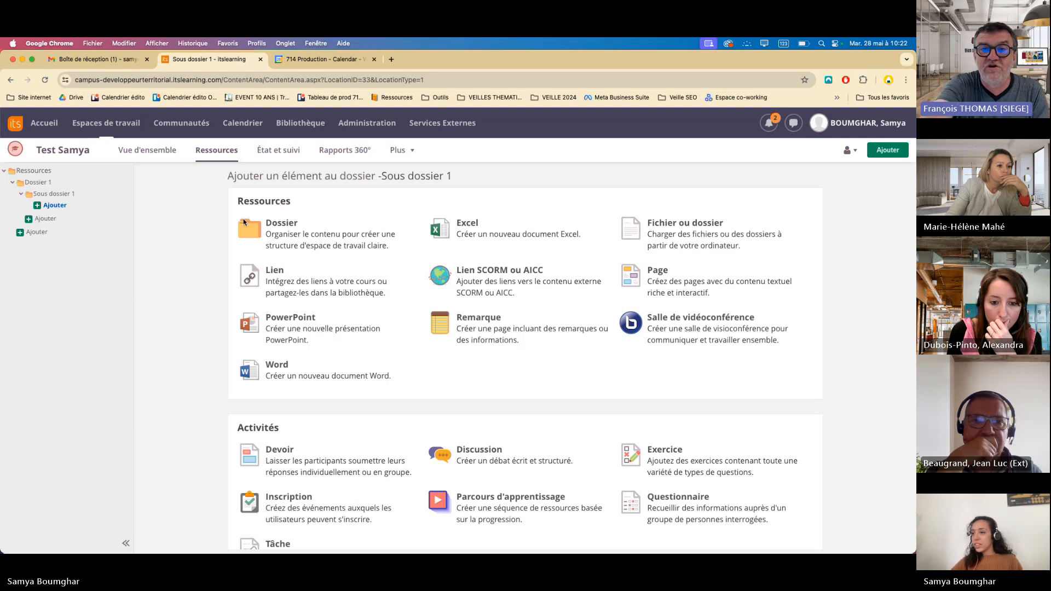
Step: Open the Fichier ou dossier upload form and try picking a file from 07_Elements Site, then cancel
{"action": "left_click", "coordinate": [662, 249]}
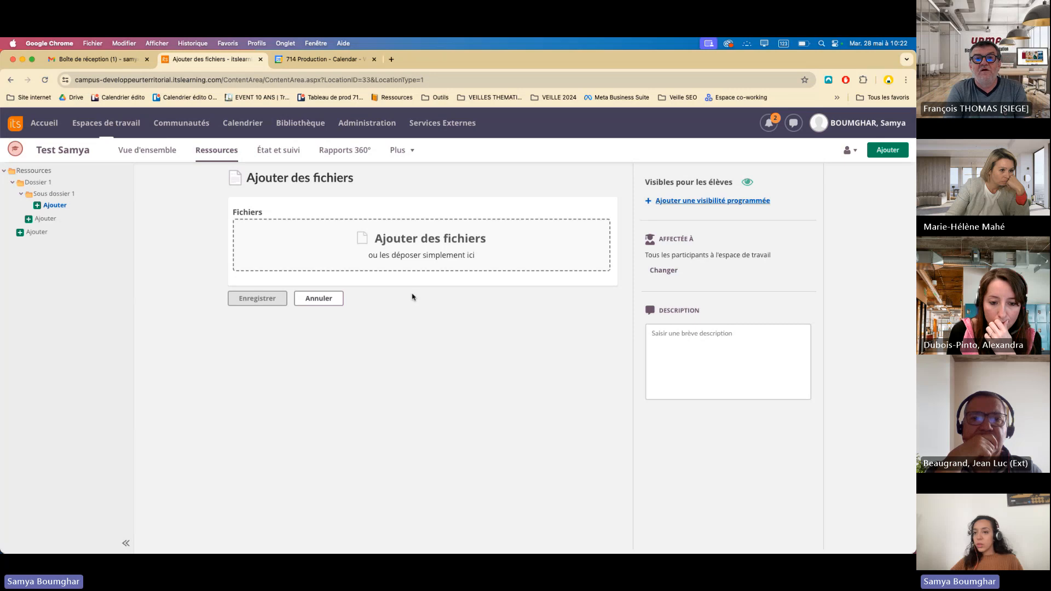
{"action": "left_click", "coordinate": [410, 241]}
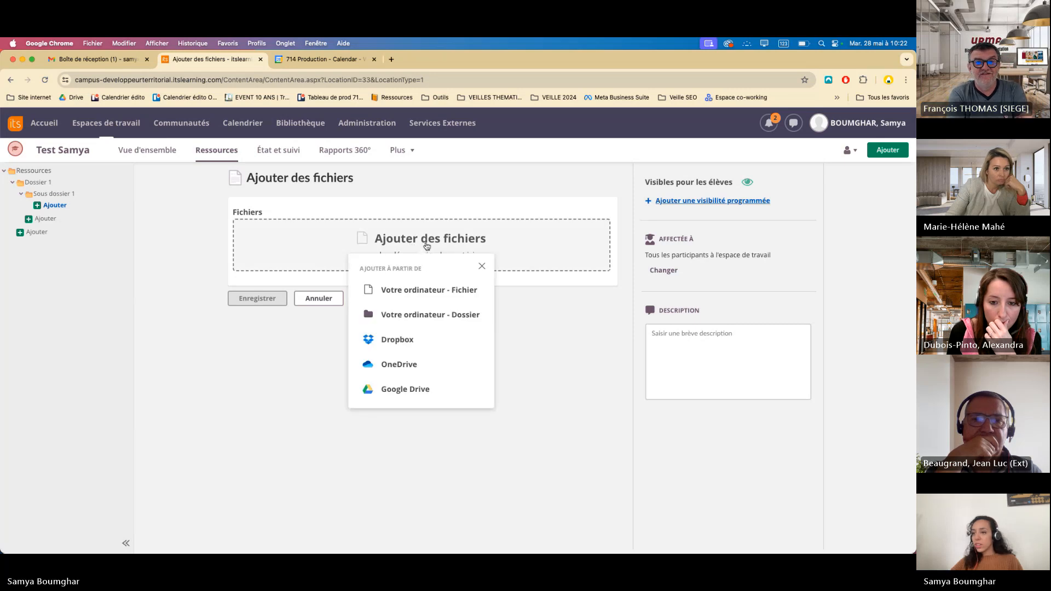
{"action": "left_click", "coordinate": [441, 292]}
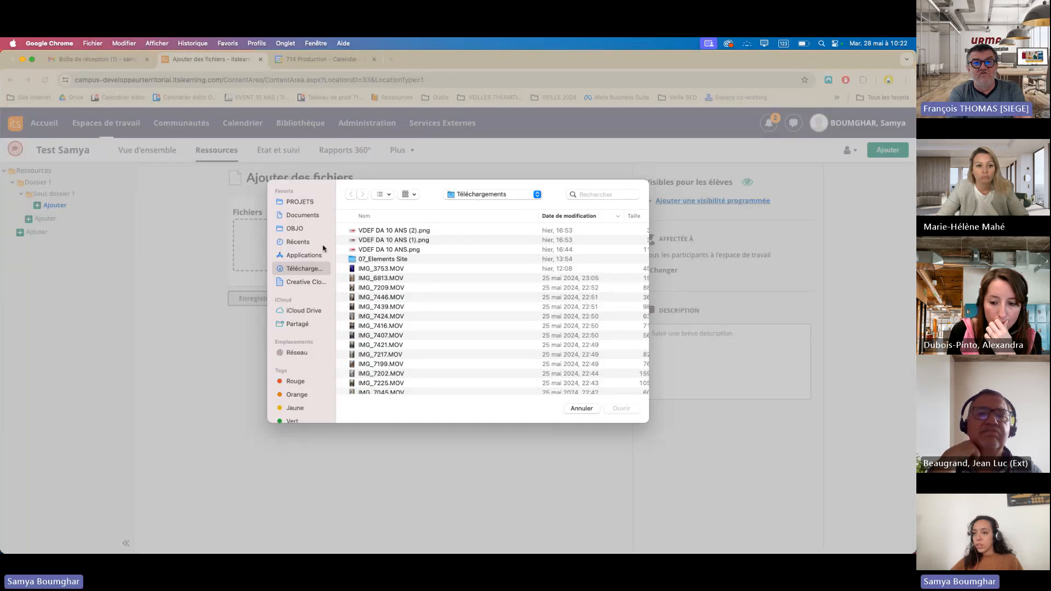
{"action": "scroll", "coordinate": [404, 280], "scroll_direction": "down", "scroll_amount": 15}
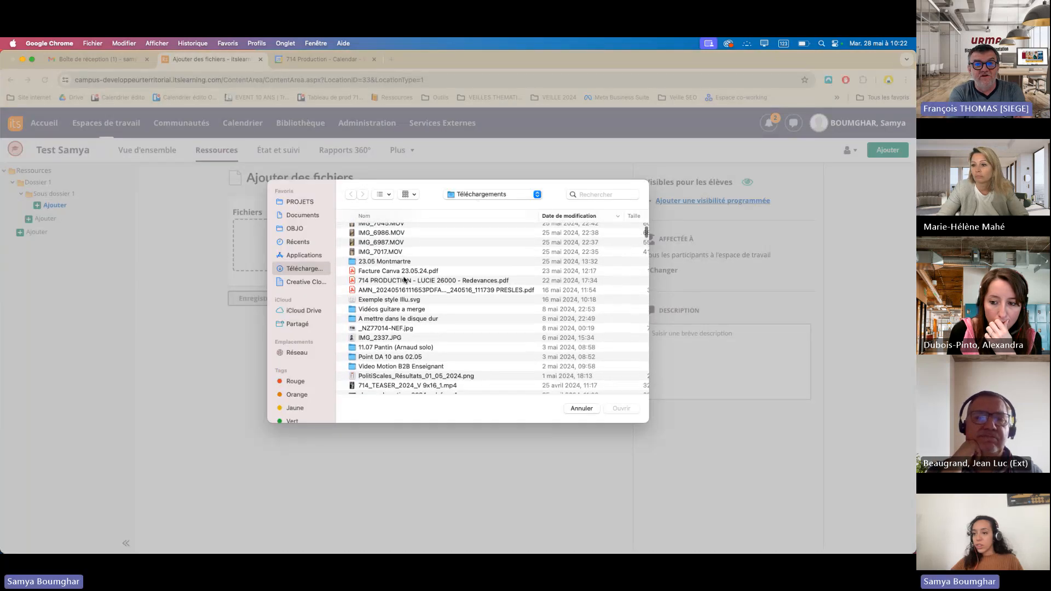
{"action": "scroll", "coordinate": [404, 280], "scroll_direction": "down", "scroll_amount": 3}
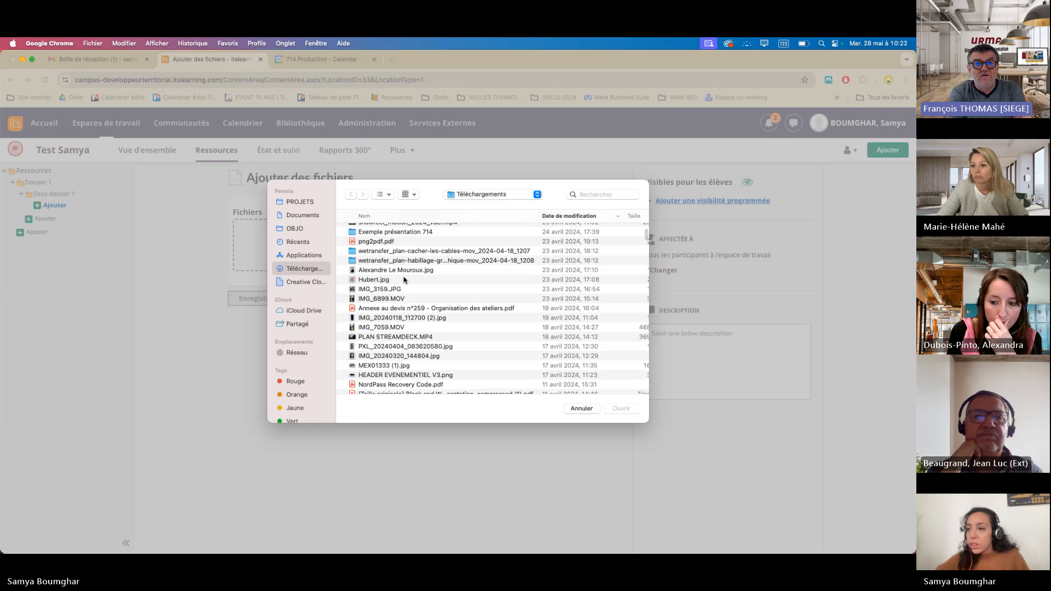
{"action": "scroll", "coordinate": [404, 279], "scroll_direction": "down", "scroll_amount": 1}
{"action": "scroll", "coordinate": [404, 280], "scroll_direction": "up", "scroll_amount": 2}
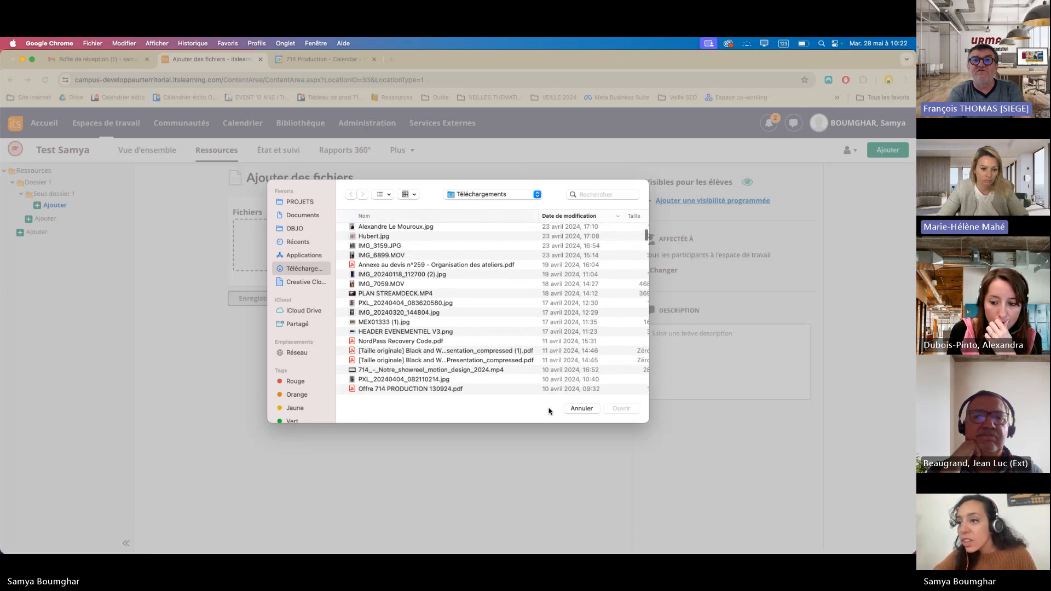
{"action": "scroll", "coordinate": [474, 304], "scroll_direction": "up", "scroll_amount": 15}
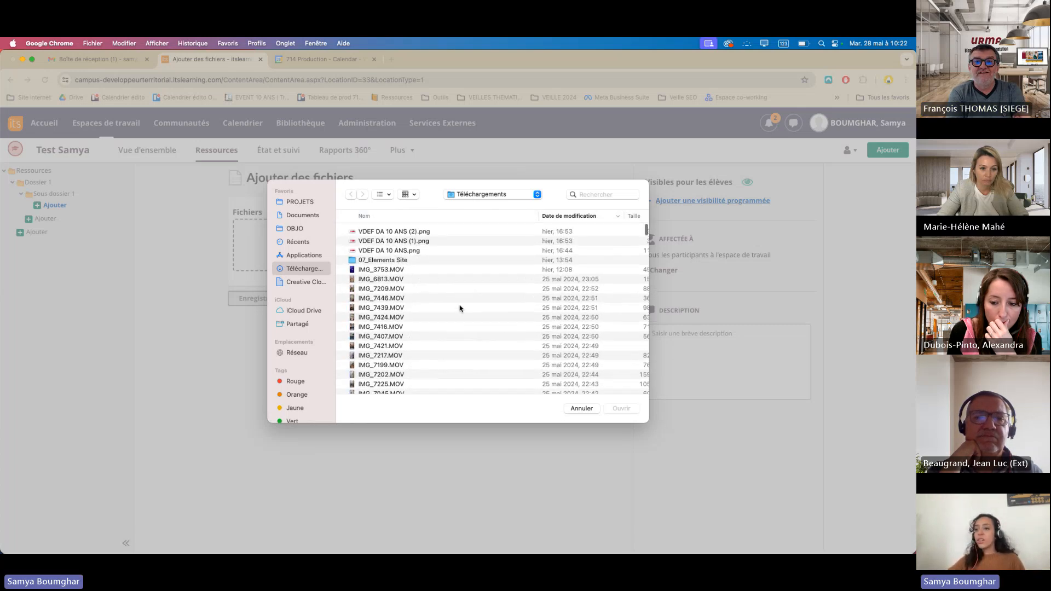
{"action": "left_click", "coordinate": [398, 259]}
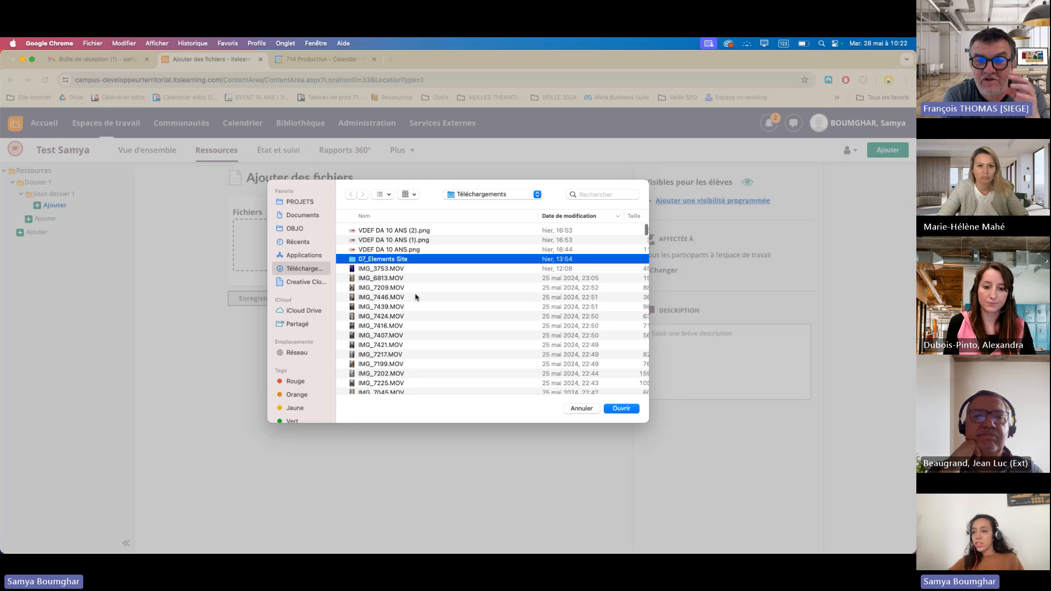
{"action": "left_click", "coordinate": [580, 410]}
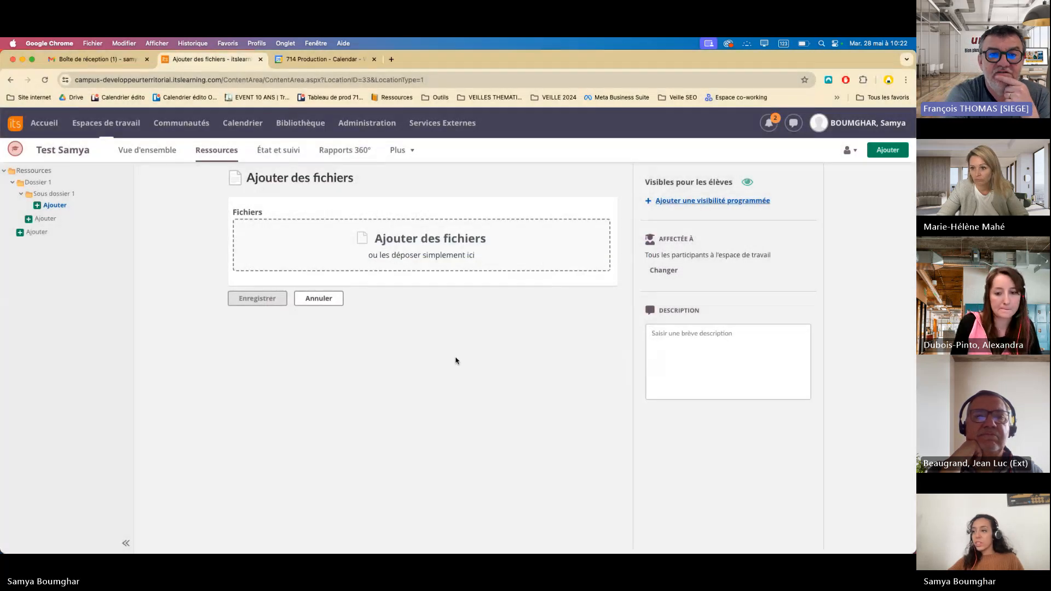
Step: Try selecting the whole 07_Elements Site folder from the computer, then cancel without uploading
{"action": "left_click", "coordinate": [415, 237]}
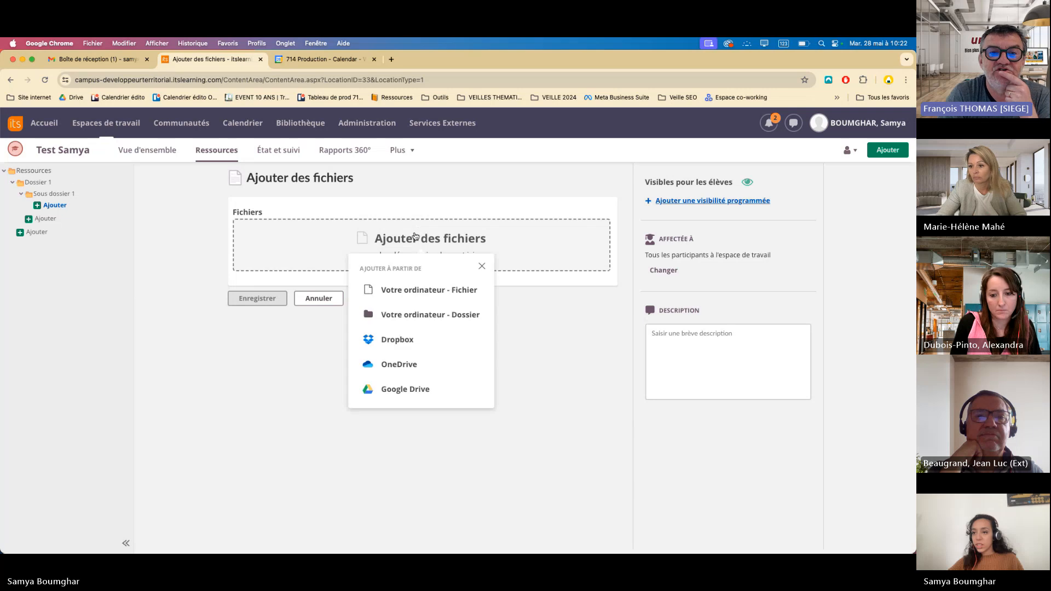
{"action": "left_click", "coordinate": [438, 316]}
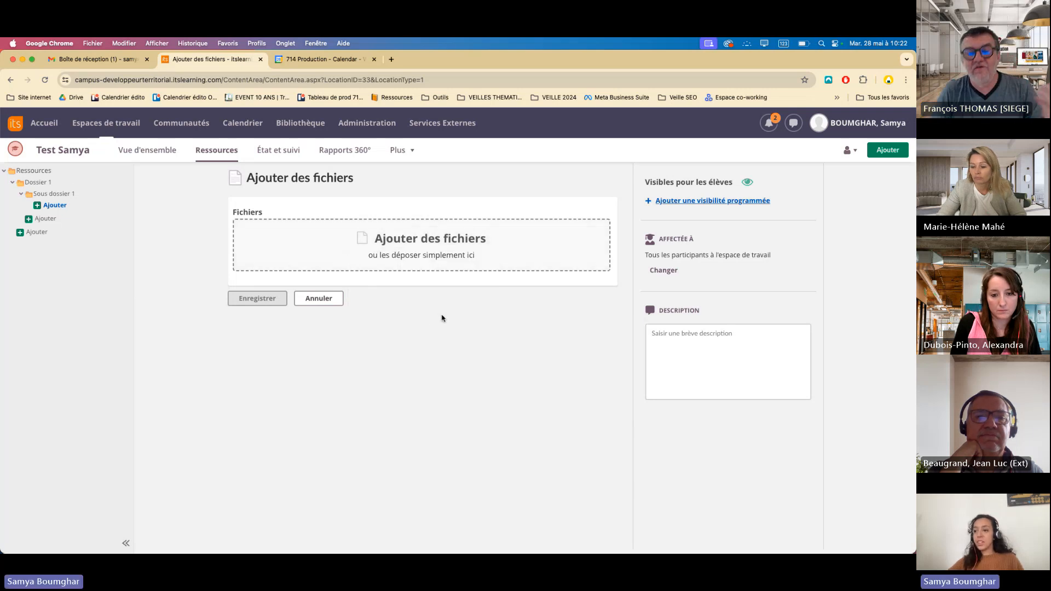
{"action": "left_click", "coordinate": [379, 260]}
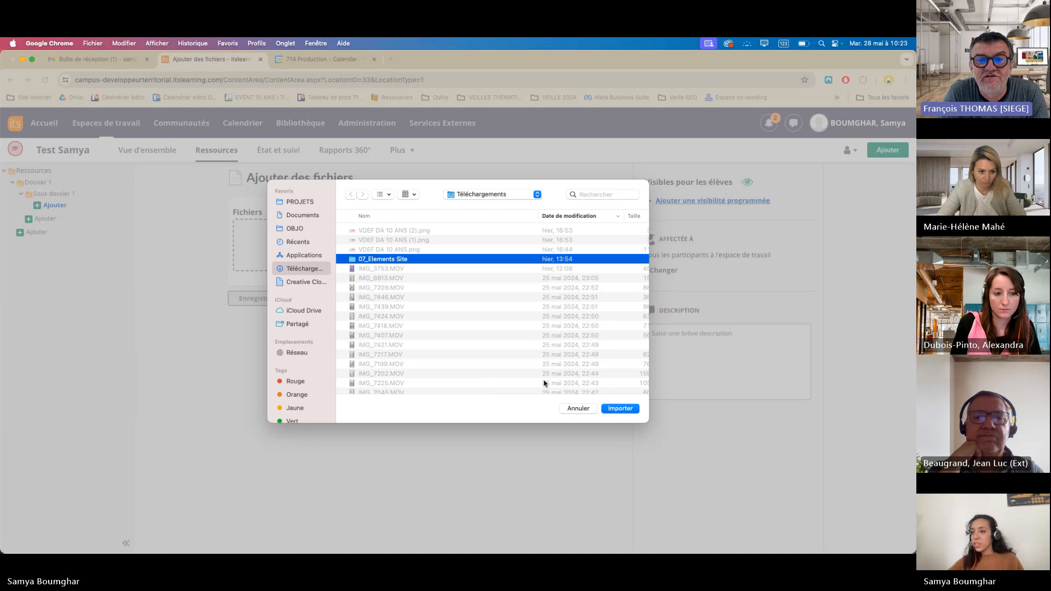
{"action": "left_click", "coordinate": [577, 409]}
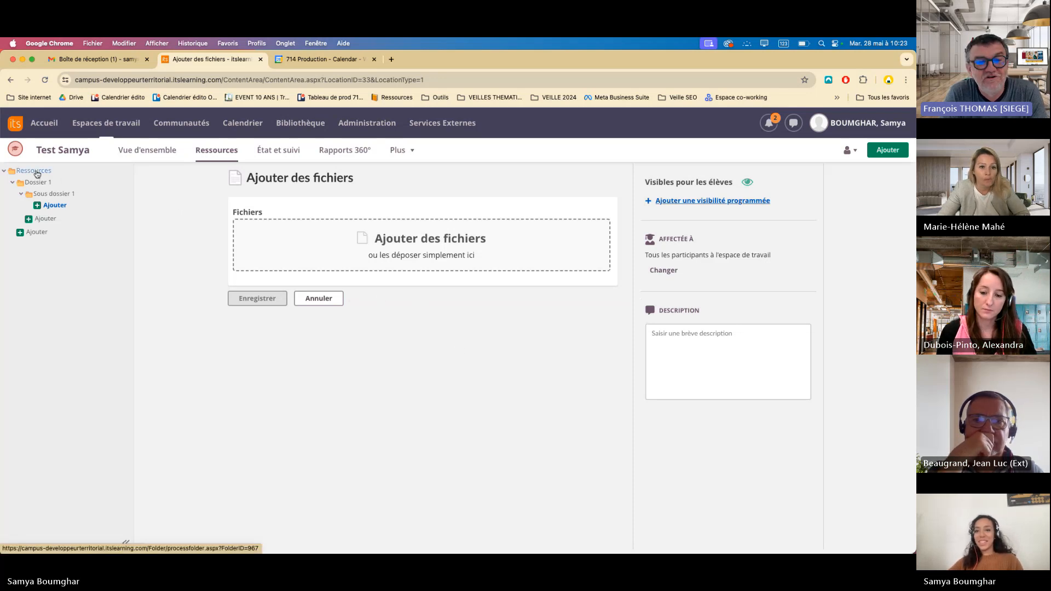
Step: Quit the upload form without saving, then navigate Ressources > Dossier 1 > Sous dossier 1
{"action": "left_click", "coordinate": [153, 155]}
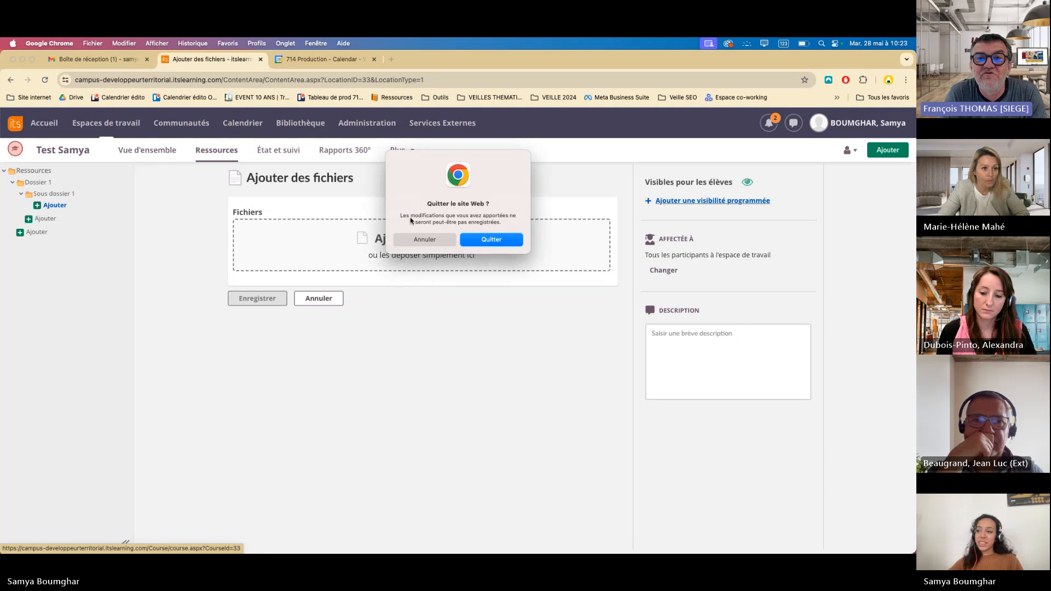
{"action": "left_click", "coordinate": [495, 239]}
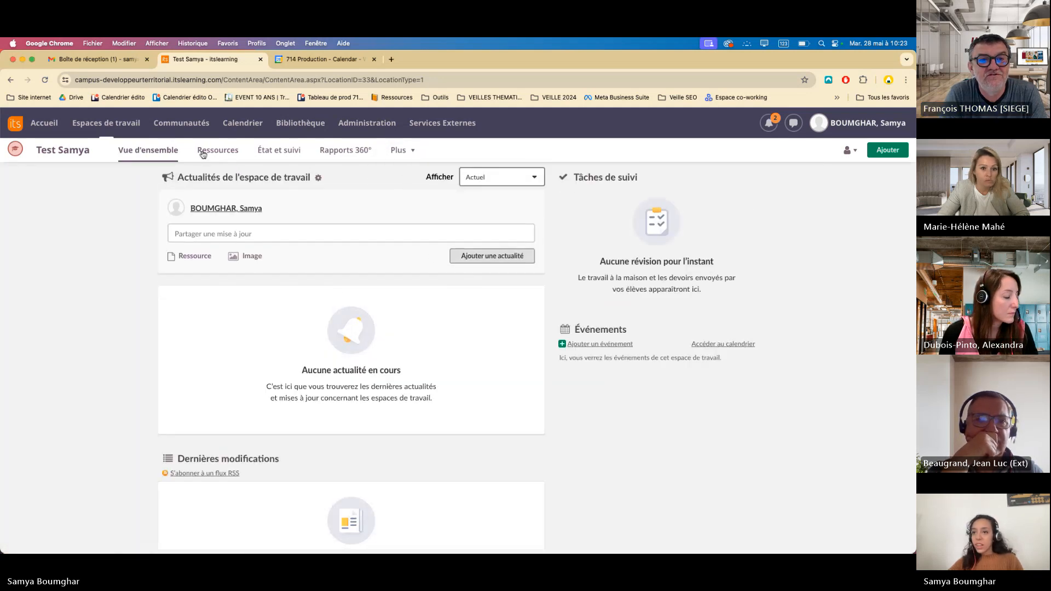
{"action": "left_click", "coordinate": [219, 150]}
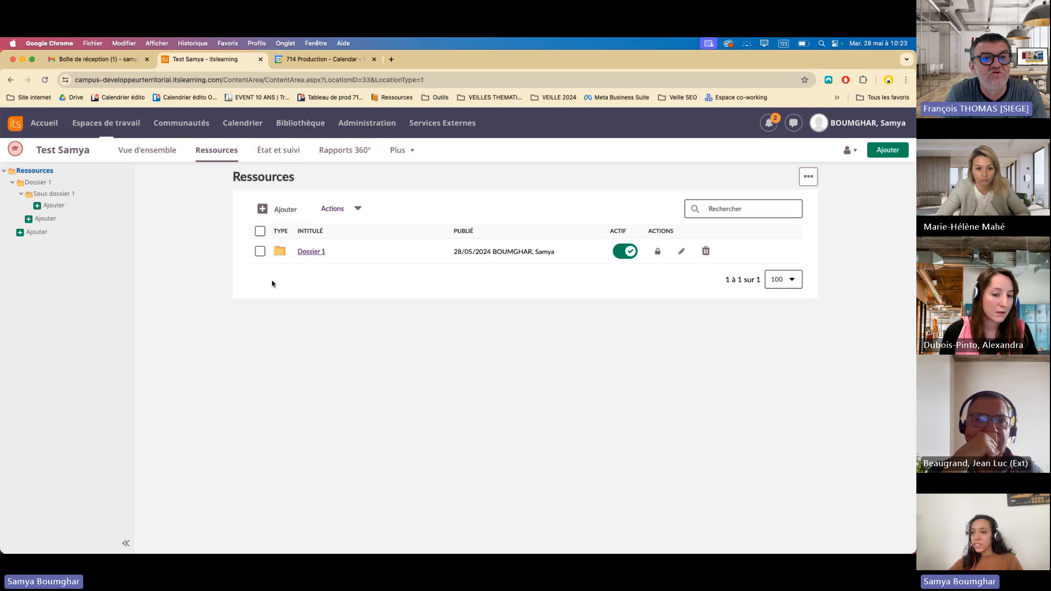
{"action": "left_click", "coordinate": [310, 252]}
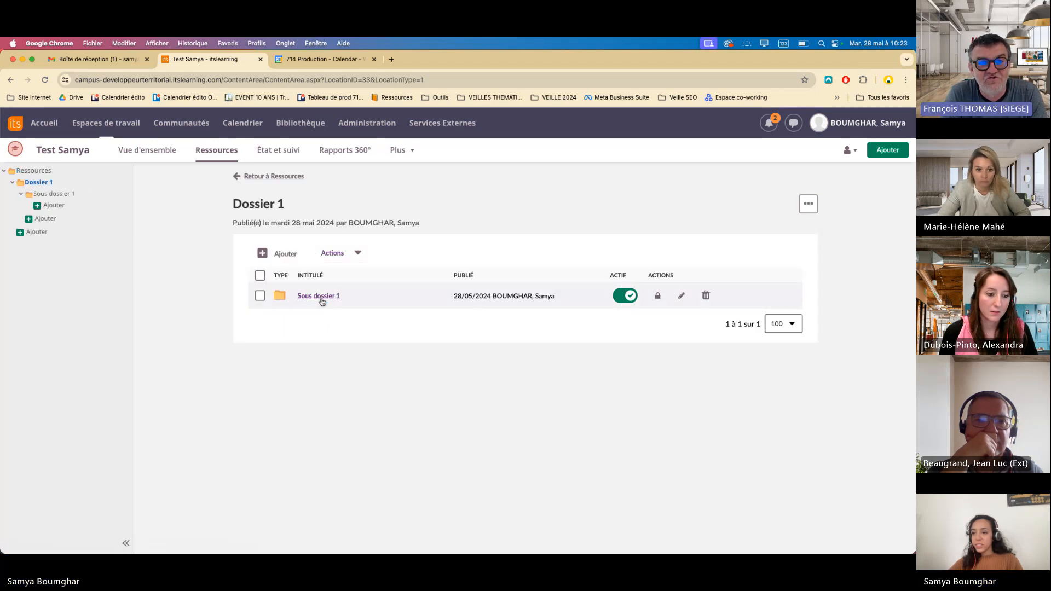
{"action": "left_click", "coordinate": [323, 296]}
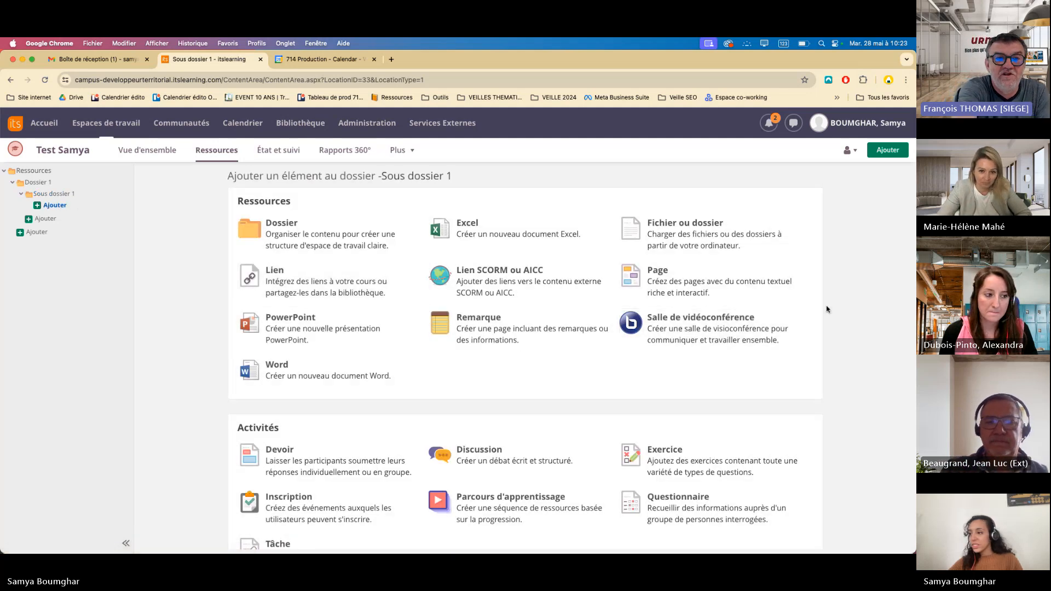
{"action": "scroll", "coordinate": [826, 309], "scroll_direction": "down", "scroll_amount": 1}
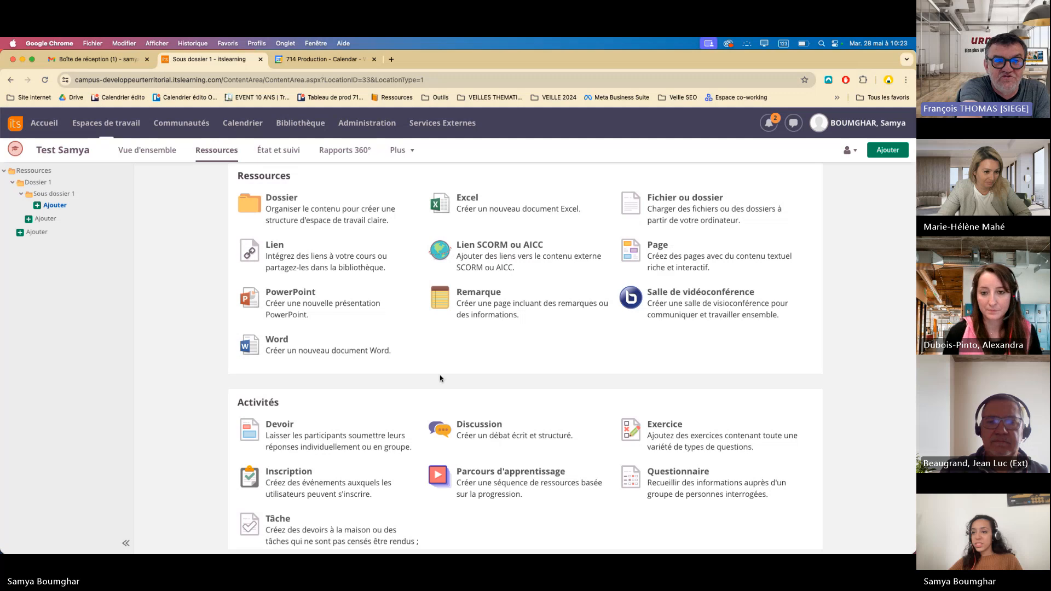
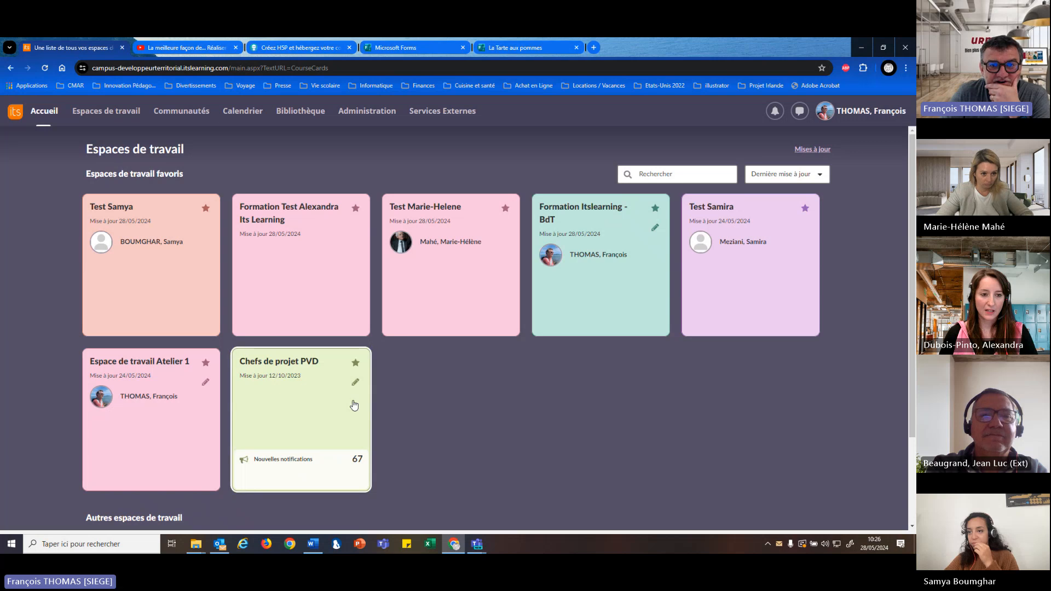
{"action": "left_click", "coordinate": [355, 382]}
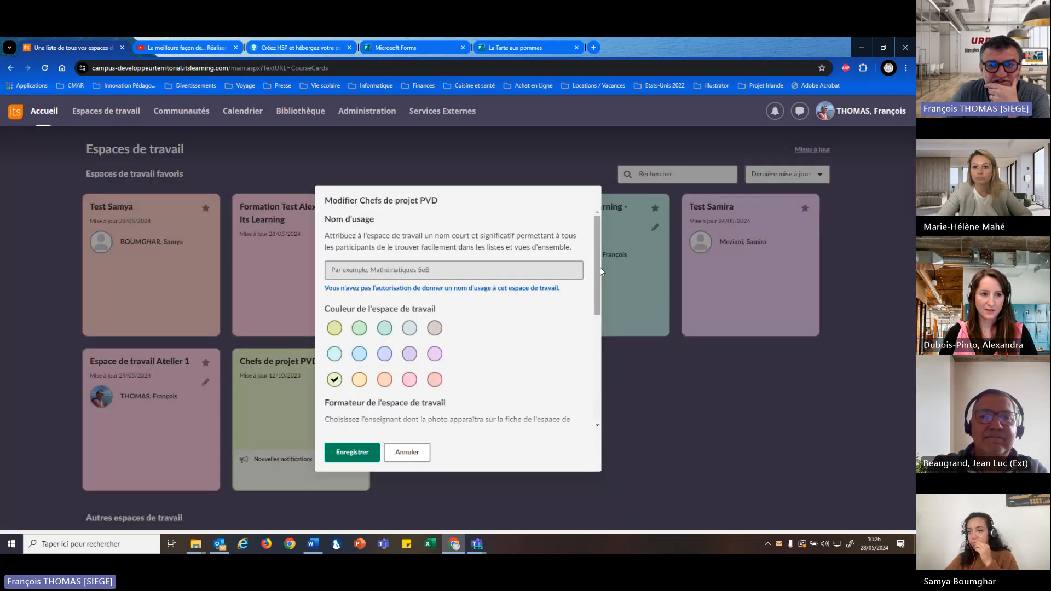
{"action": "left_click_drag", "start_coordinate": [600, 267], "coordinate": [599, 392]}
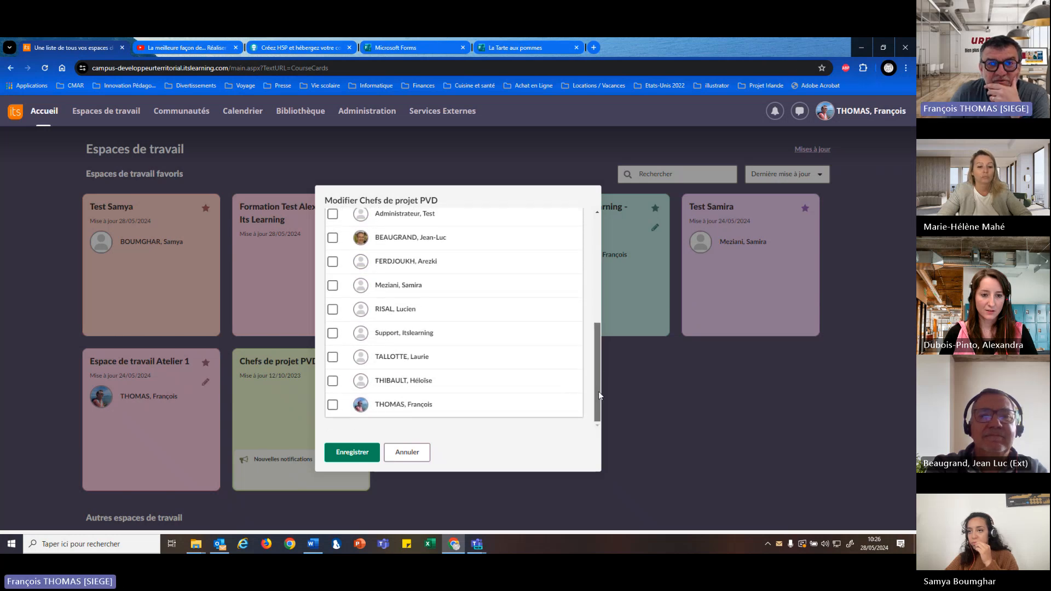
{"action": "left_click", "coordinate": [416, 452]}
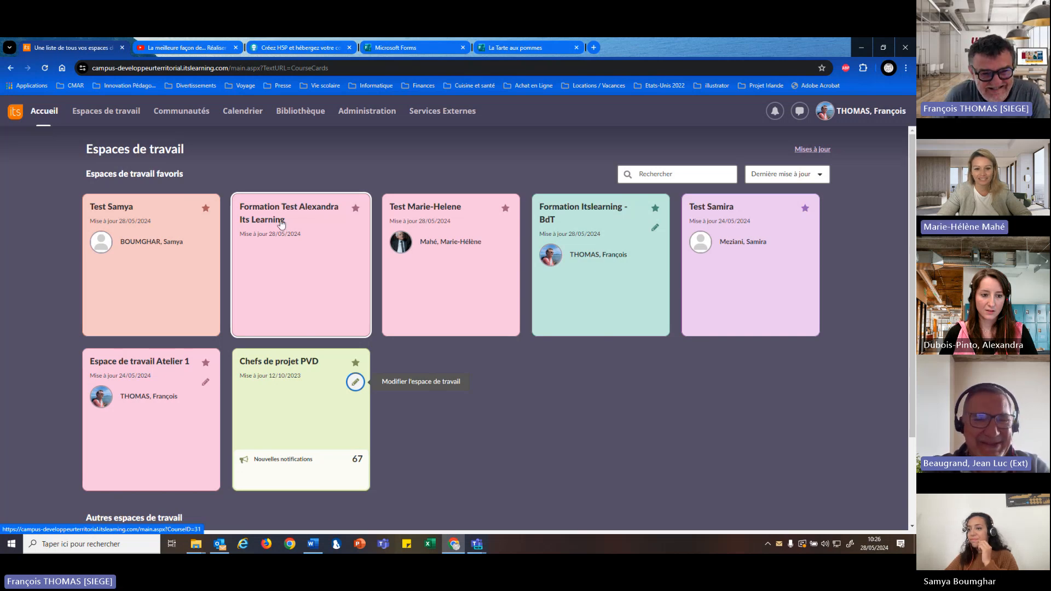
{"action": "left_click", "coordinate": [568, 211]}
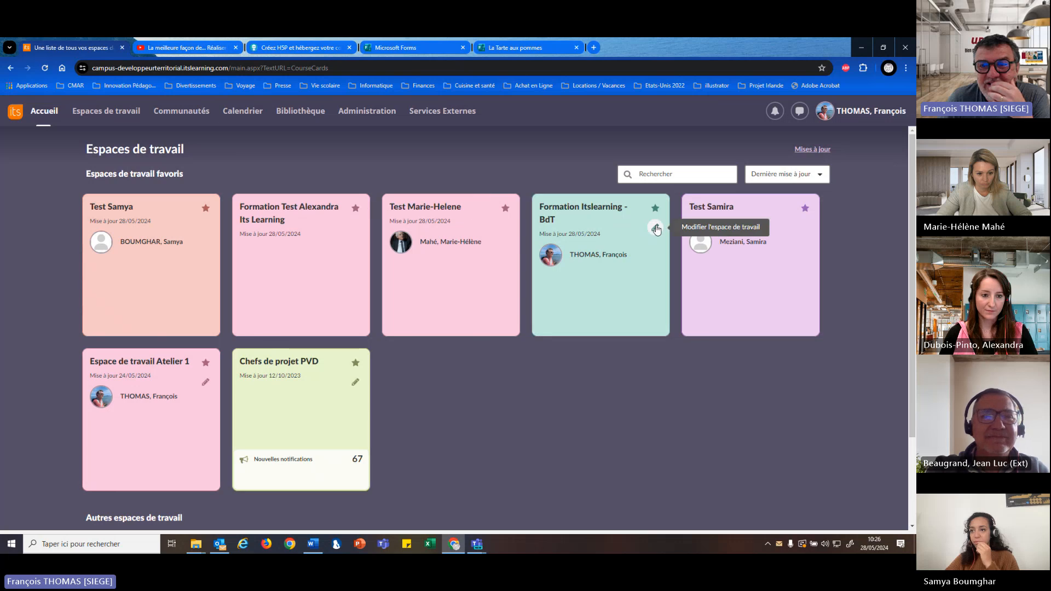
{"action": "left_click", "coordinate": [656, 226]}
{"action": "left_click_drag", "start_coordinate": [596, 310], "coordinate": [596, 348]}
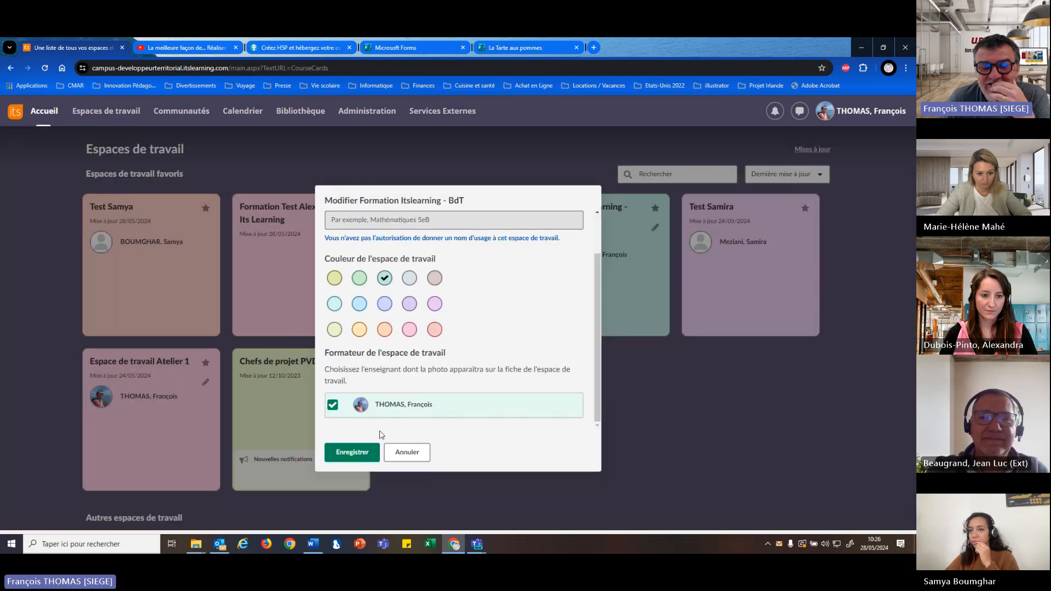
{"action": "left_click", "coordinate": [407, 452]}
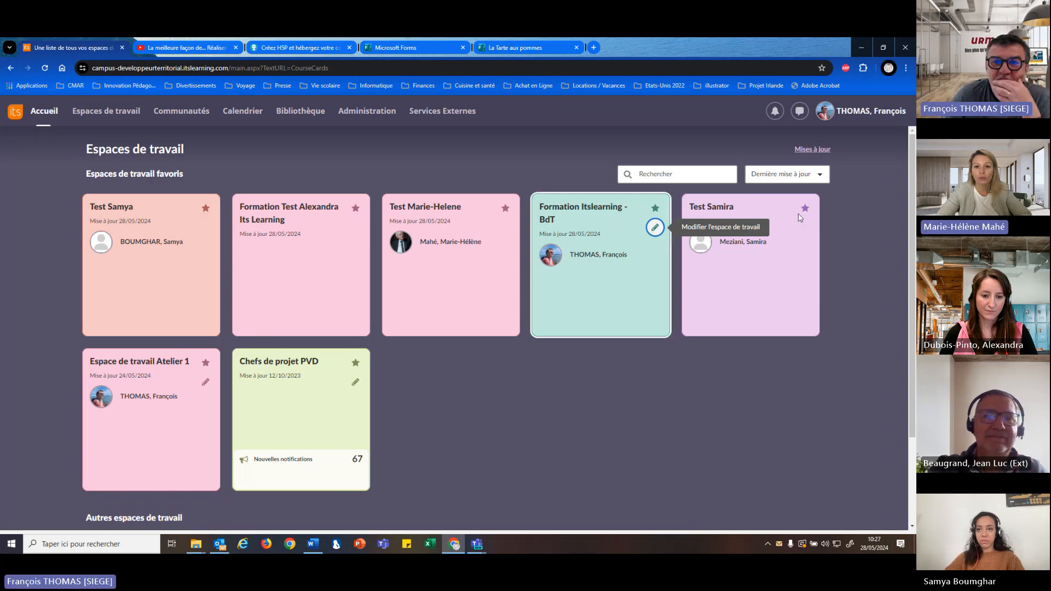
Step: Open the participant list of the Formation Itslearning - BdT workspace via Plus > Participants
{"action": "left_click", "coordinate": [581, 257]}
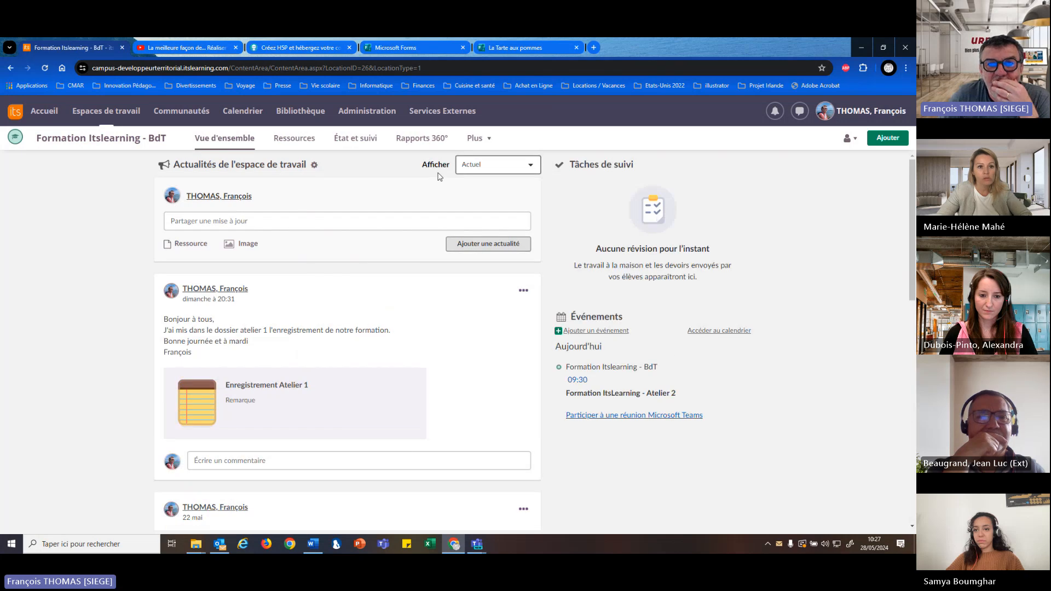
{"action": "left_click", "coordinate": [475, 138]}
{"action": "left_click", "coordinate": [494, 159]}
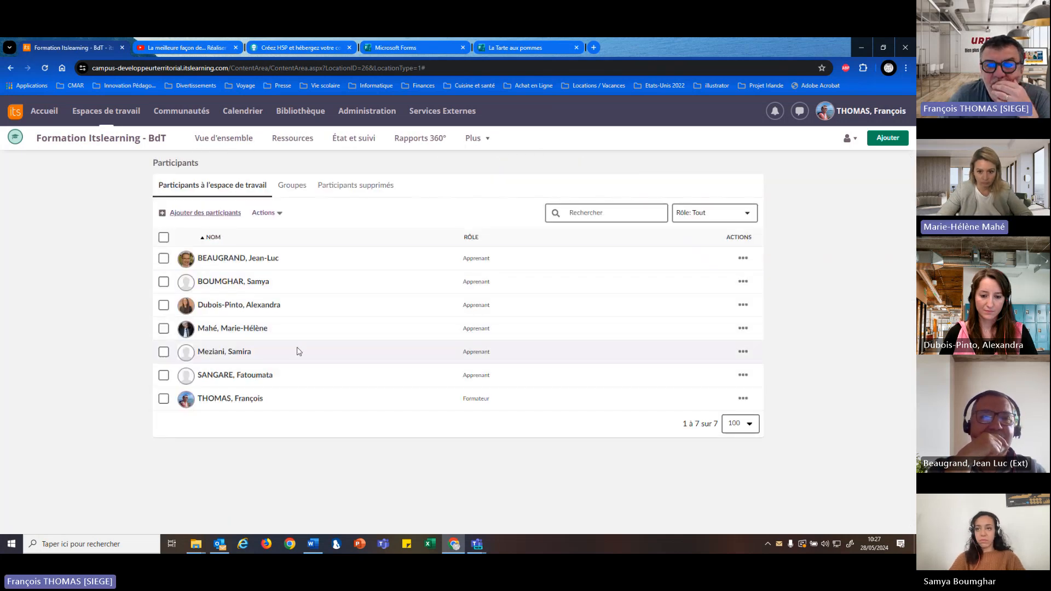
Step: Change the fourth participant's role to Formateur, then go back to Accueil
{"action": "left_click", "coordinate": [743, 330]}
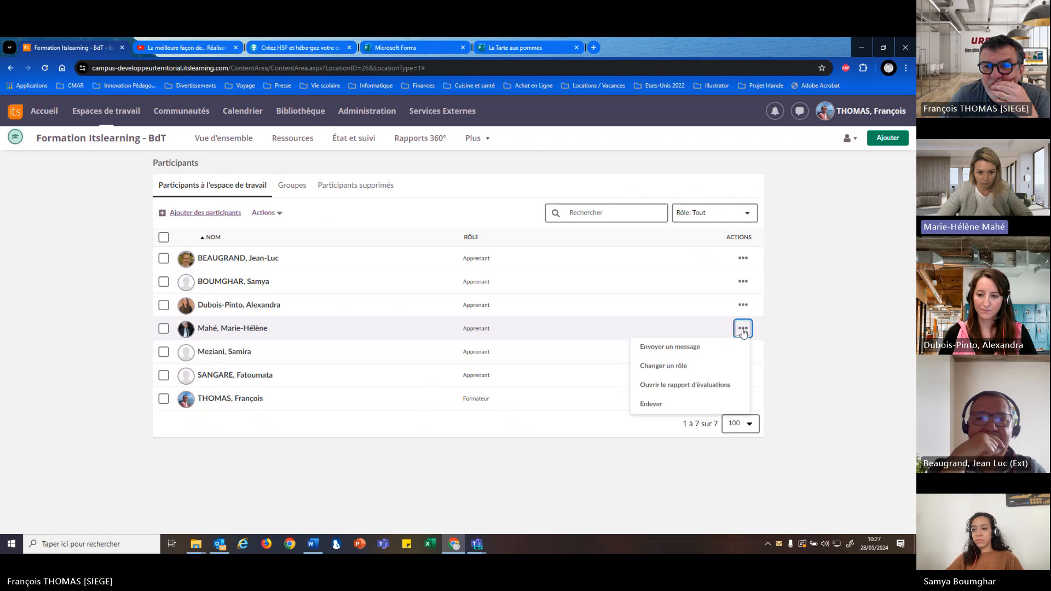
{"action": "left_click", "coordinate": [668, 371]}
{"action": "left_click", "coordinate": [361, 307]}
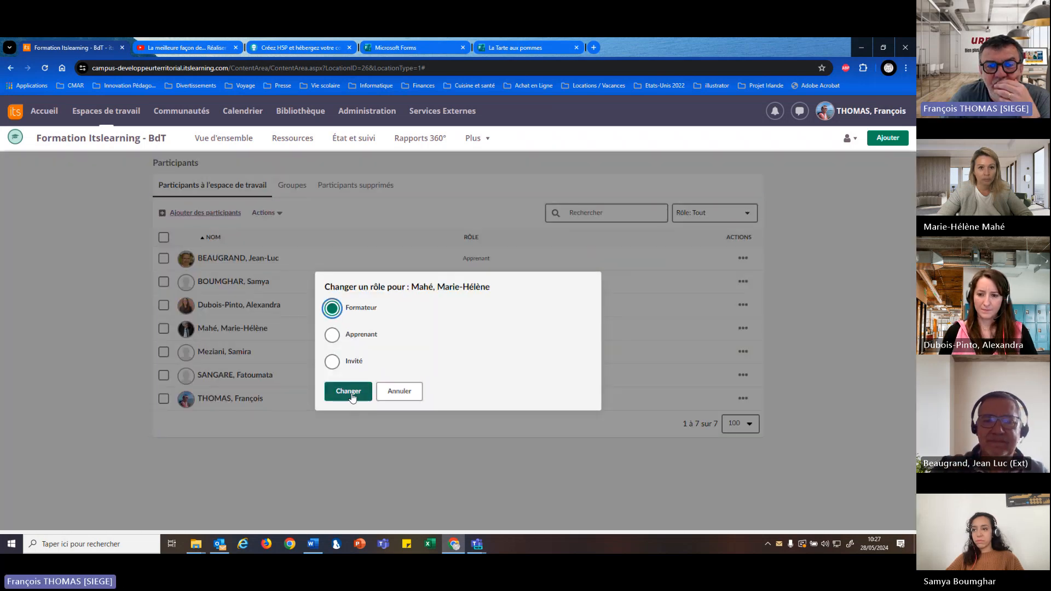
{"action": "left_click", "coordinate": [349, 391]}
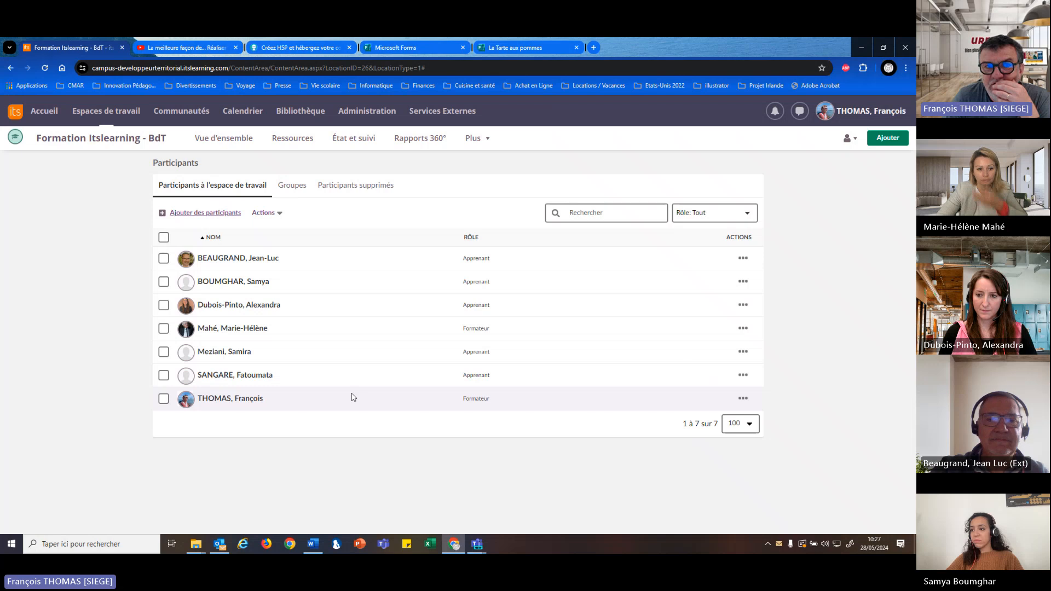
{"action": "left_click", "coordinate": [43, 111]}
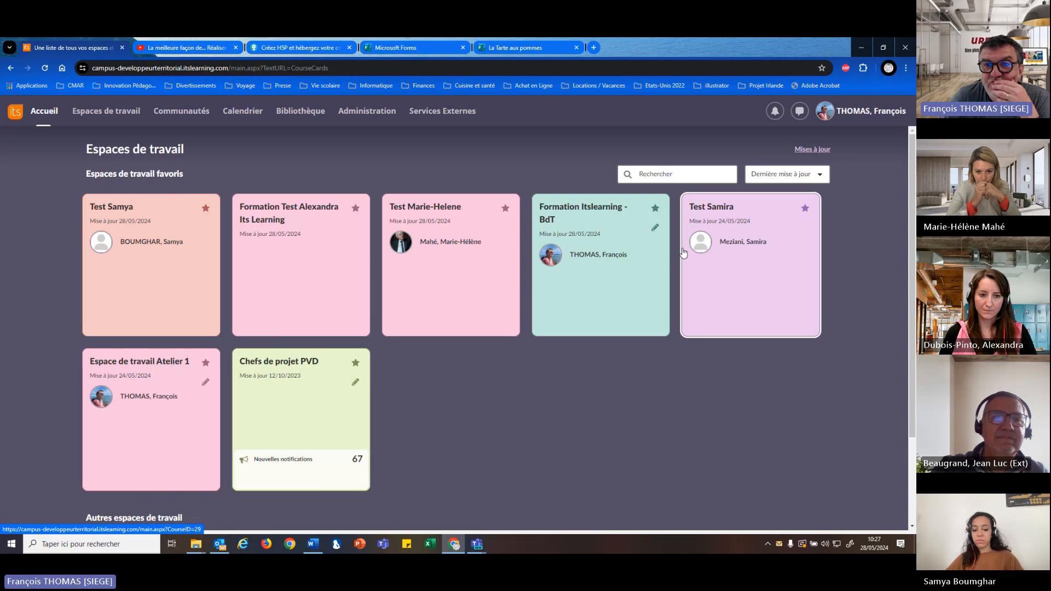
Step: Add the new trainer under Formateur de l'espace de travail on the Formation Itslearning - BdT card, then save
{"action": "left_click", "coordinate": [655, 230]}
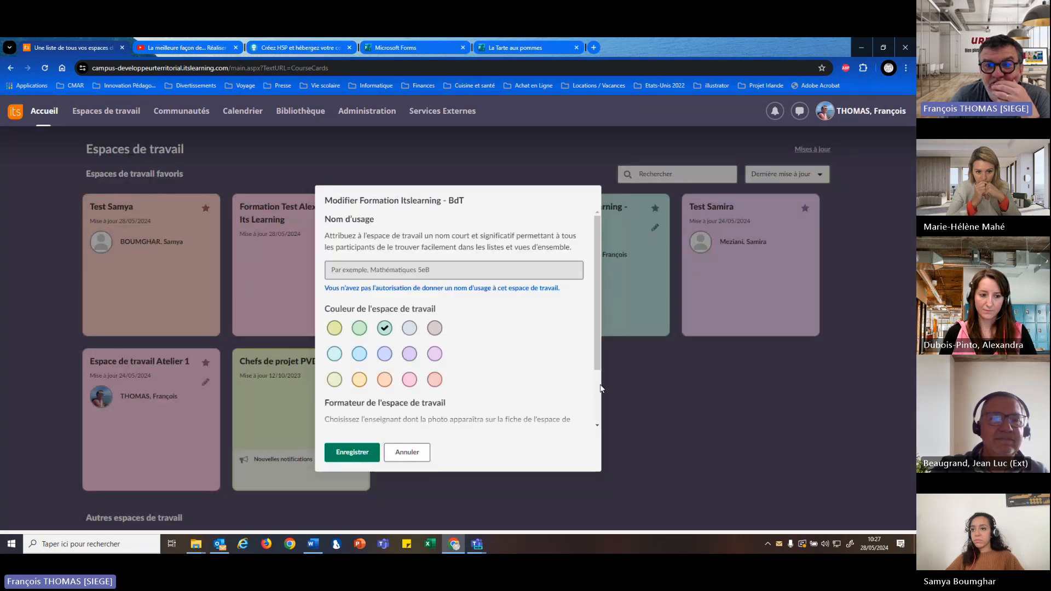
{"action": "scroll", "coordinate": [596, 412], "scroll_direction": "down", "scroll_amount": 2}
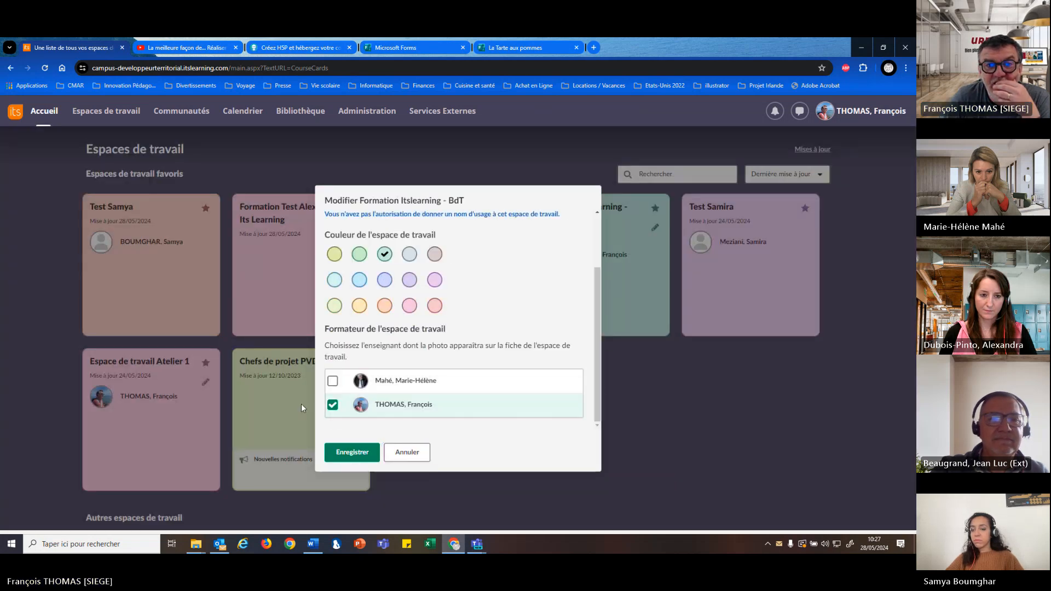
{"action": "left_click", "coordinate": [351, 453]}
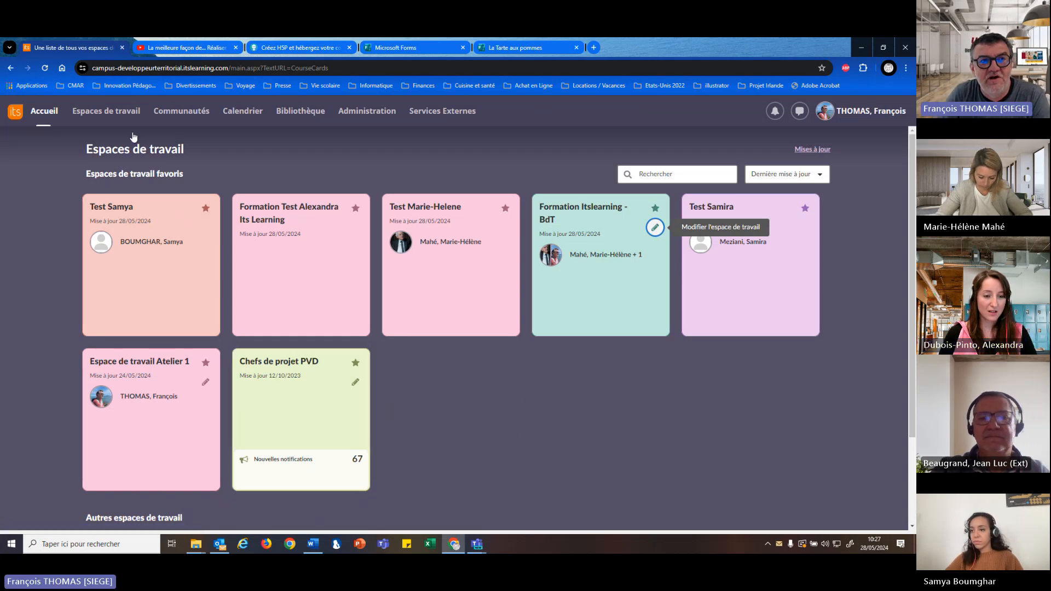
{"action": "left_click", "coordinate": [46, 112]}
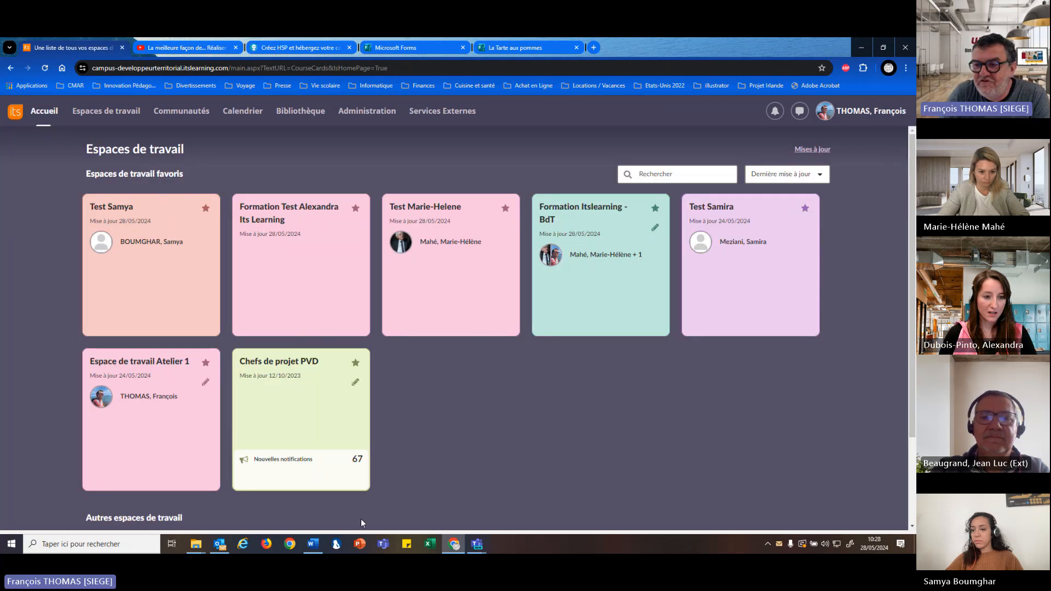
Step: Check the Mises à jour view, then switch back to Espaces de travail
{"action": "left_click", "coordinate": [806, 153]}
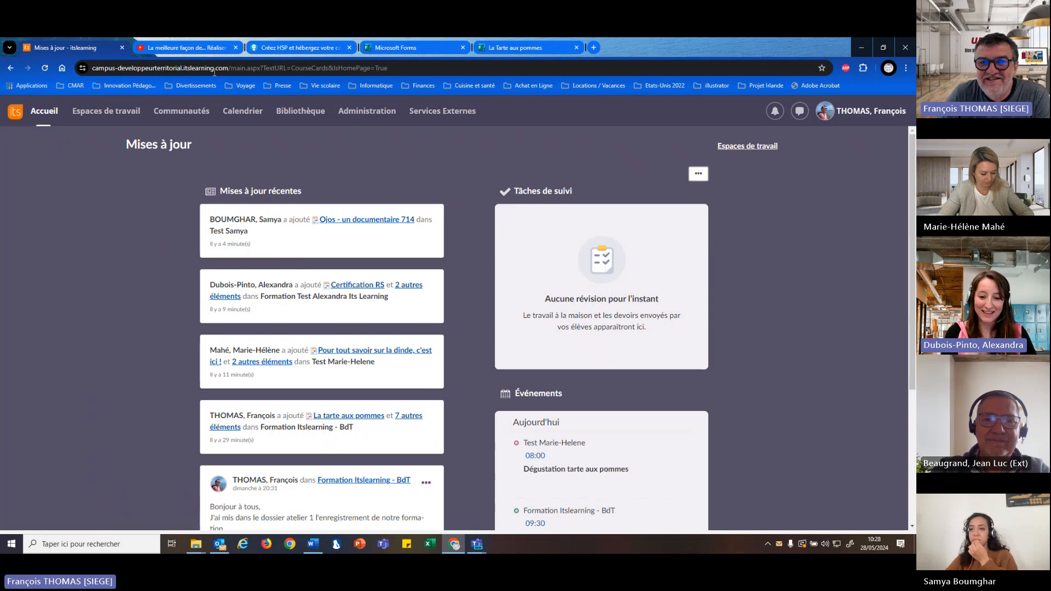
{"action": "left_click", "coordinate": [748, 149]}
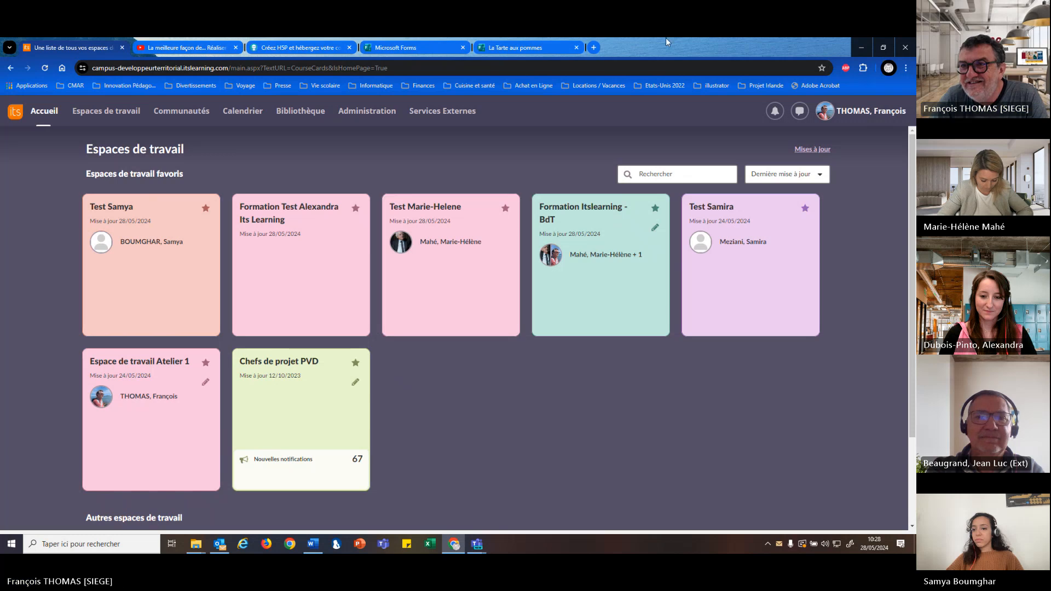
Step: In Personnaliser itslearning, keep Lien vers la page Accueil on Espaces de travail, save, and return home
{"action": "left_click", "coordinate": [858, 113]}
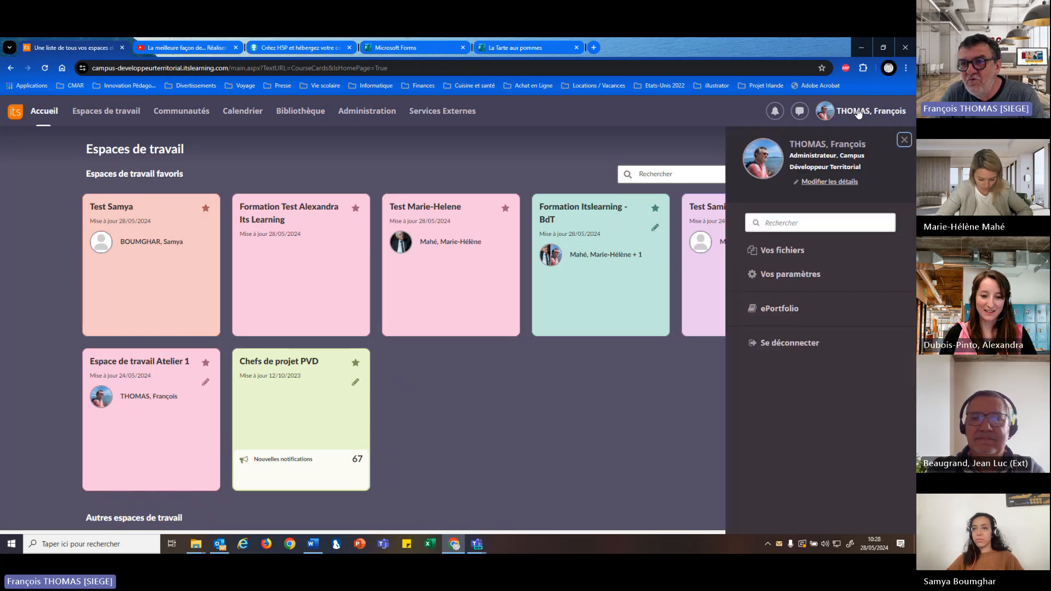
{"action": "left_click", "coordinate": [791, 275]}
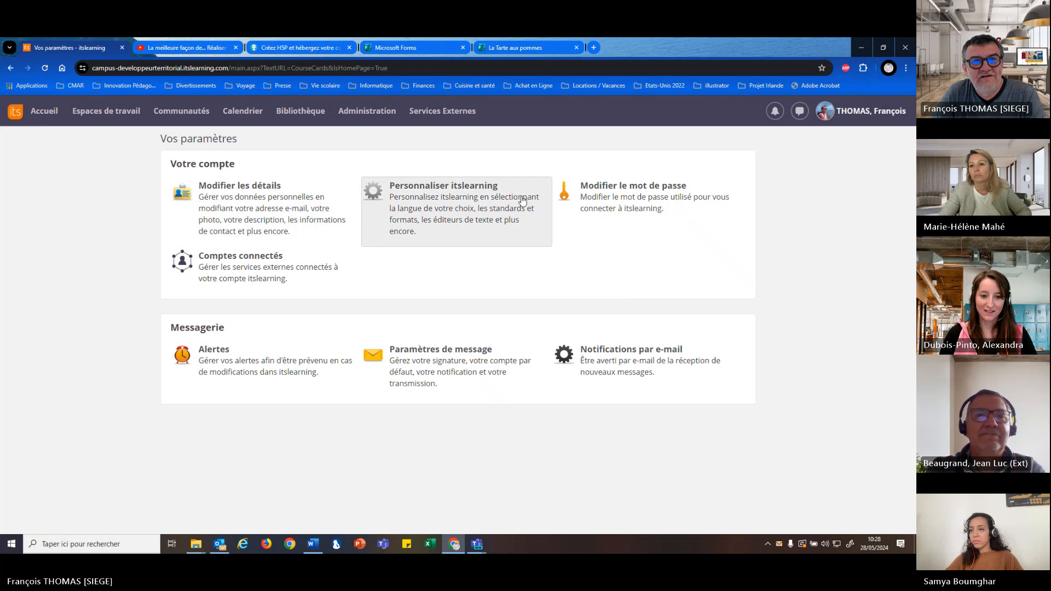
{"action": "left_click", "coordinate": [465, 212]}
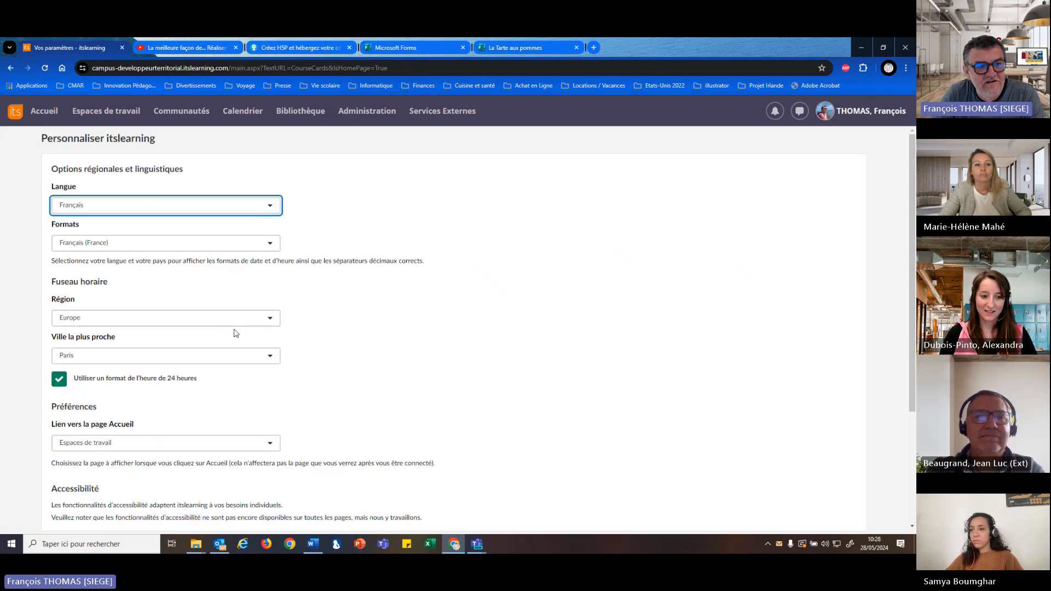
{"action": "scroll", "coordinate": [307, 320], "scroll_direction": "down", "scroll_amount": 2}
{"action": "scroll", "coordinate": [306, 323], "scroll_direction": "down", "scroll_amount": 1}
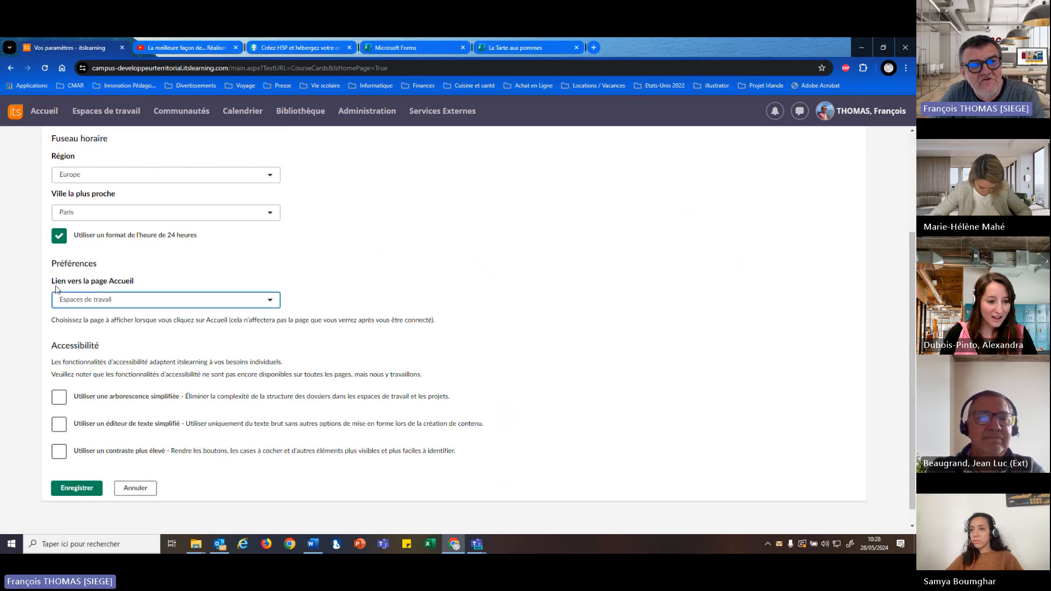
{"action": "left_click", "coordinate": [270, 302]}
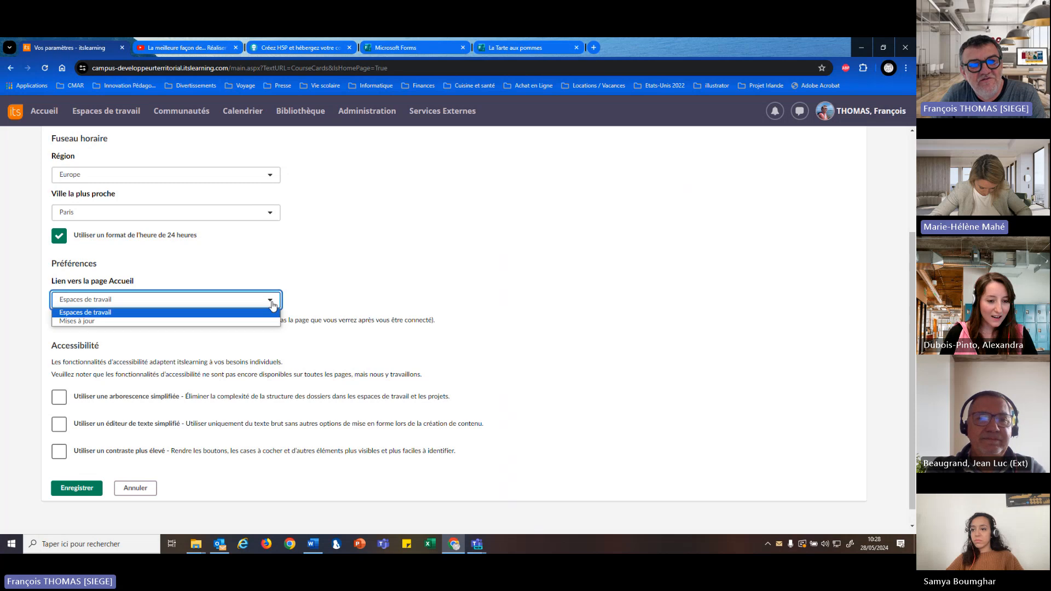
{"action": "left_click", "coordinate": [103, 314]}
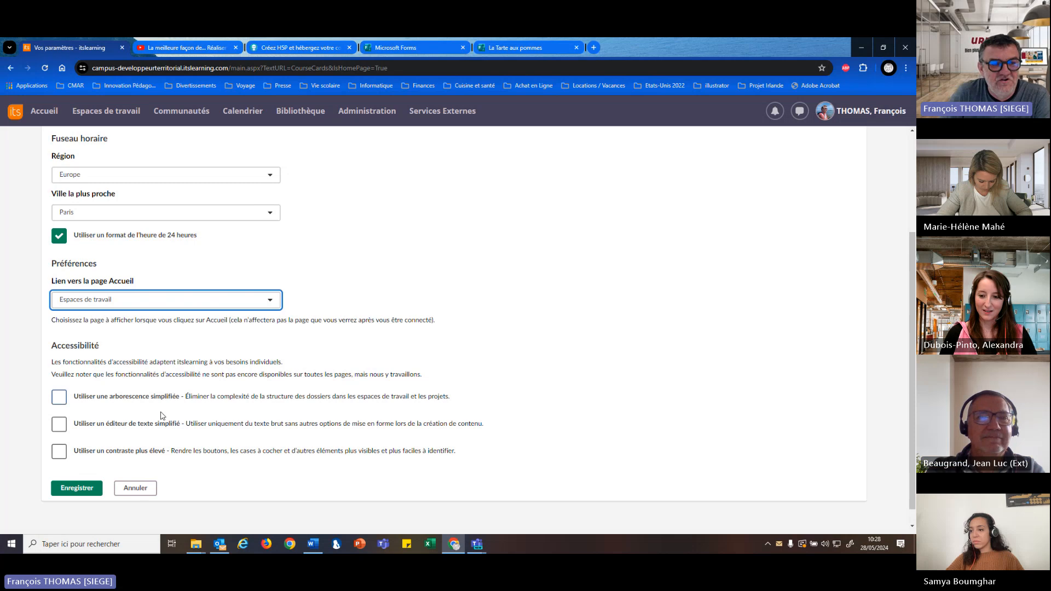
{"action": "left_click", "coordinate": [82, 495]}
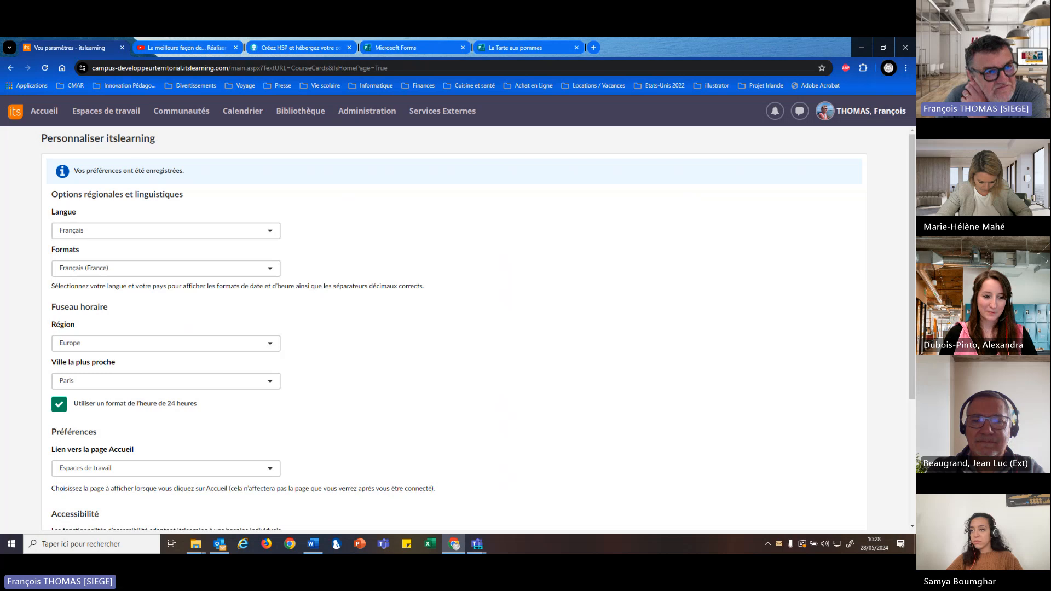
{"action": "left_click", "coordinate": [52, 116]}
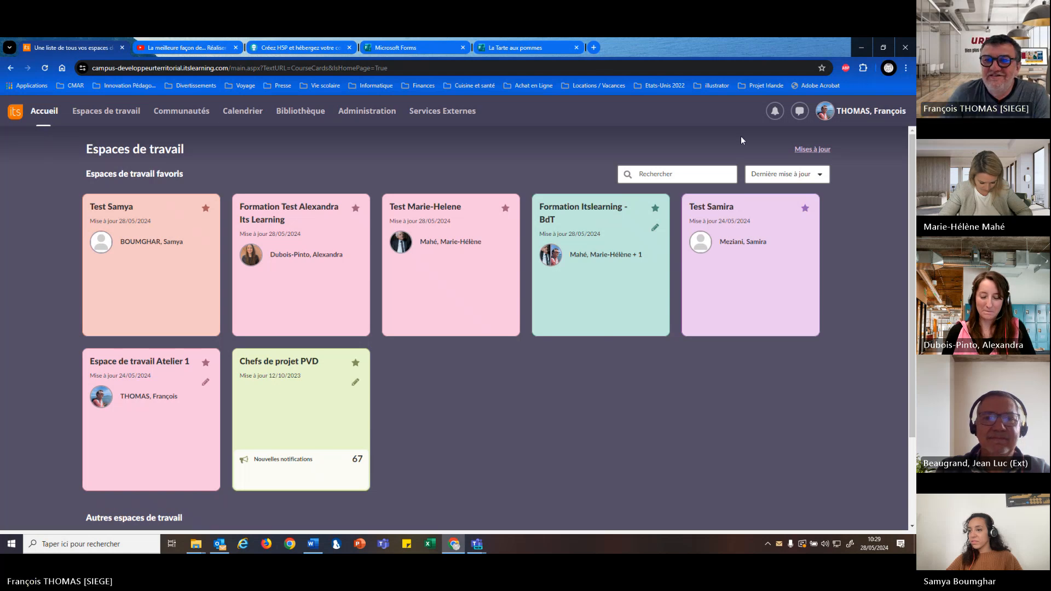
Step: Look at the Test Samira workspace's Ressources, then return to the Accueil workspace cards
{"action": "left_click", "coordinate": [720, 213]}
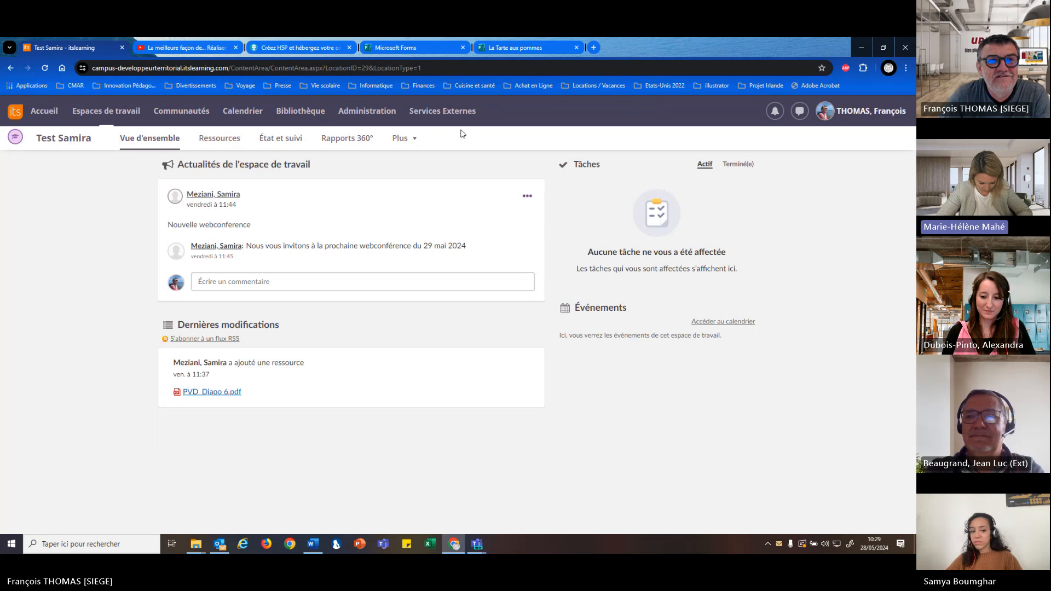
{"action": "left_click", "coordinate": [232, 142]}
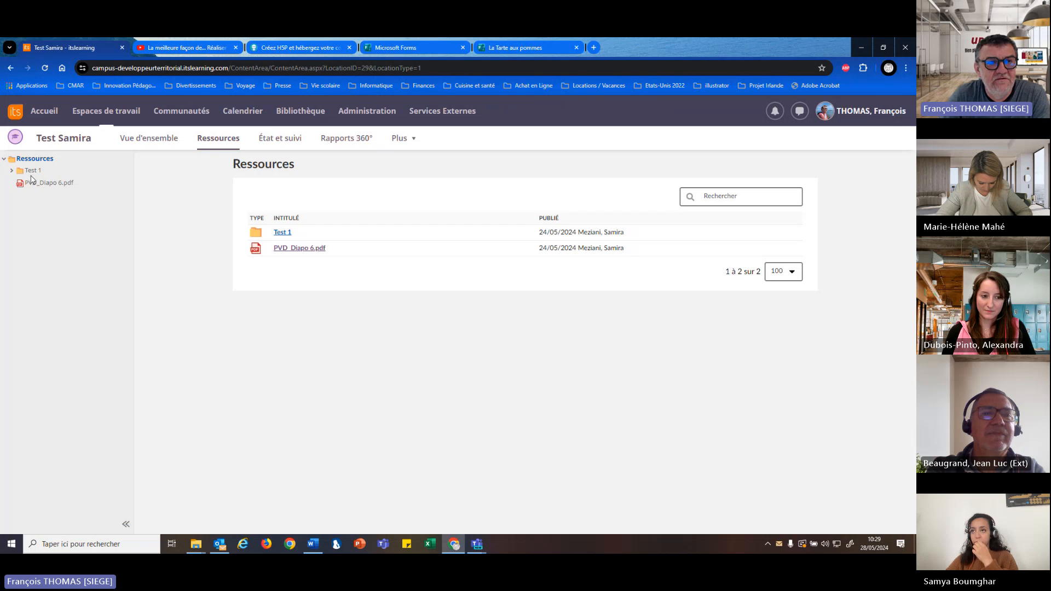
{"action": "left_click", "coordinate": [48, 109]}
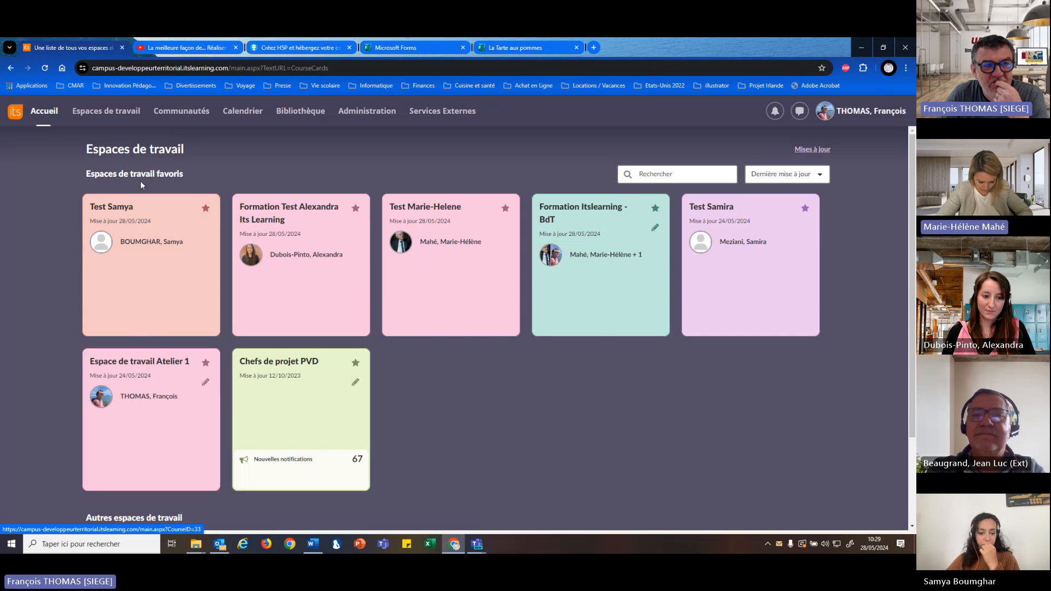
Step: Navigate Test Samya > Ressources > Dossier 1 > Sous dossier 1 to Ojos - un documentaire 714
{"action": "left_click", "coordinate": [121, 210]}
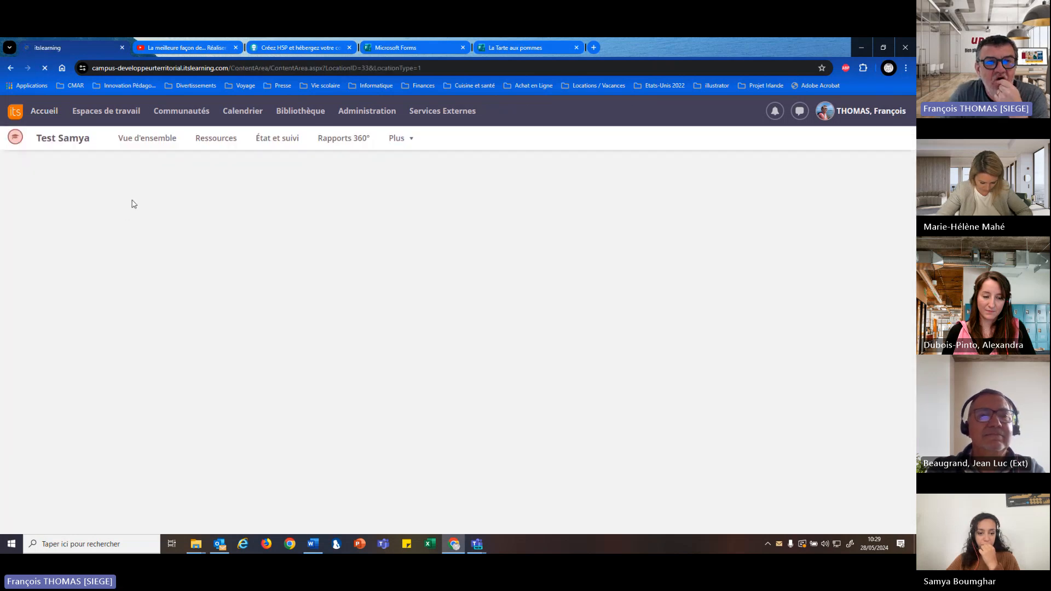
{"action": "left_click", "coordinate": [222, 141]}
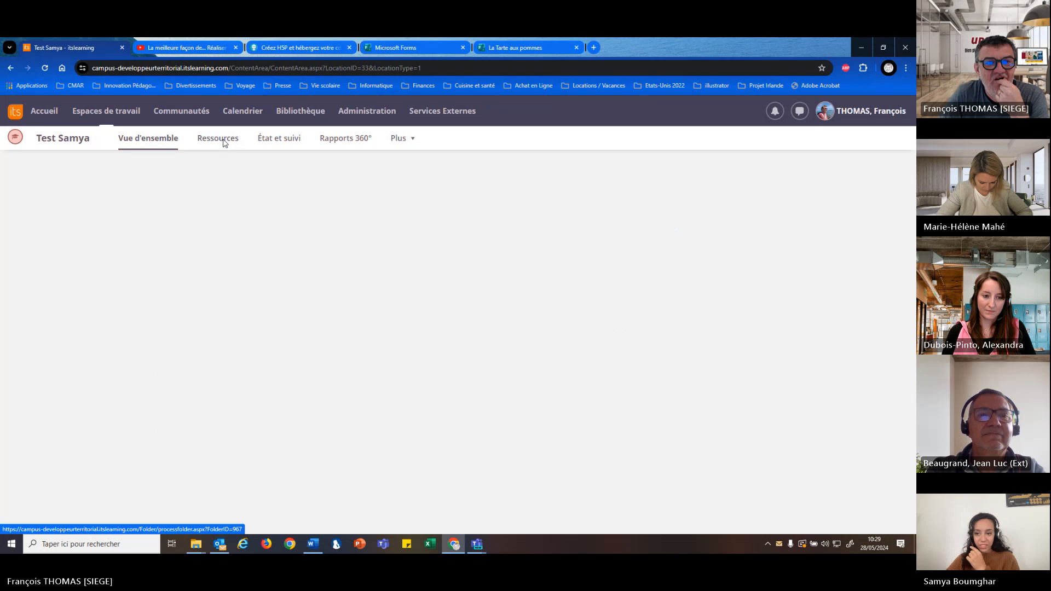
{"action": "left_click", "coordinate": [288, 235]}
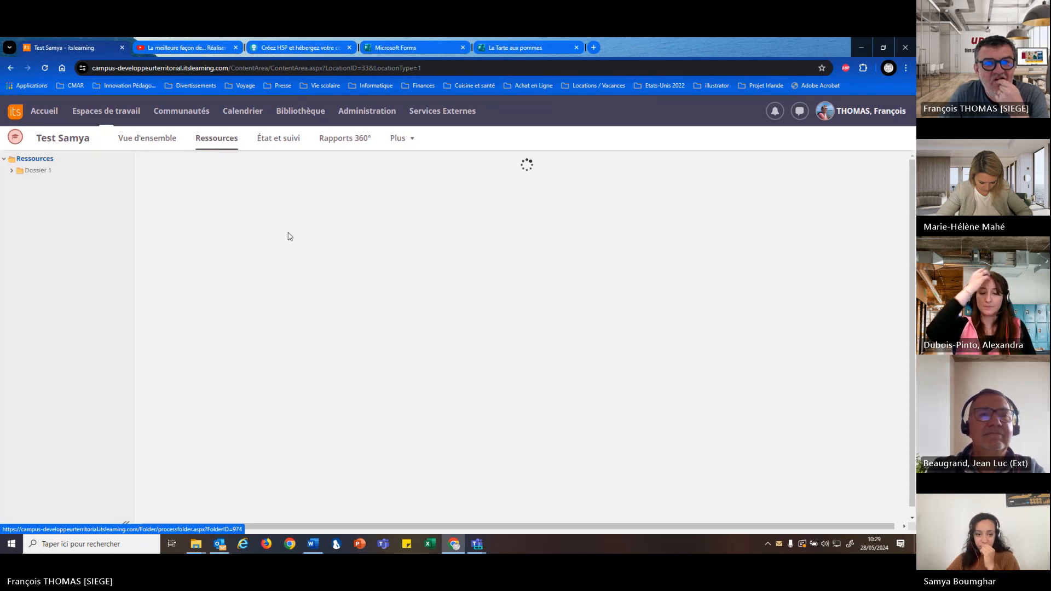
{"action": "left_click", "coordinate": [289, 258]}
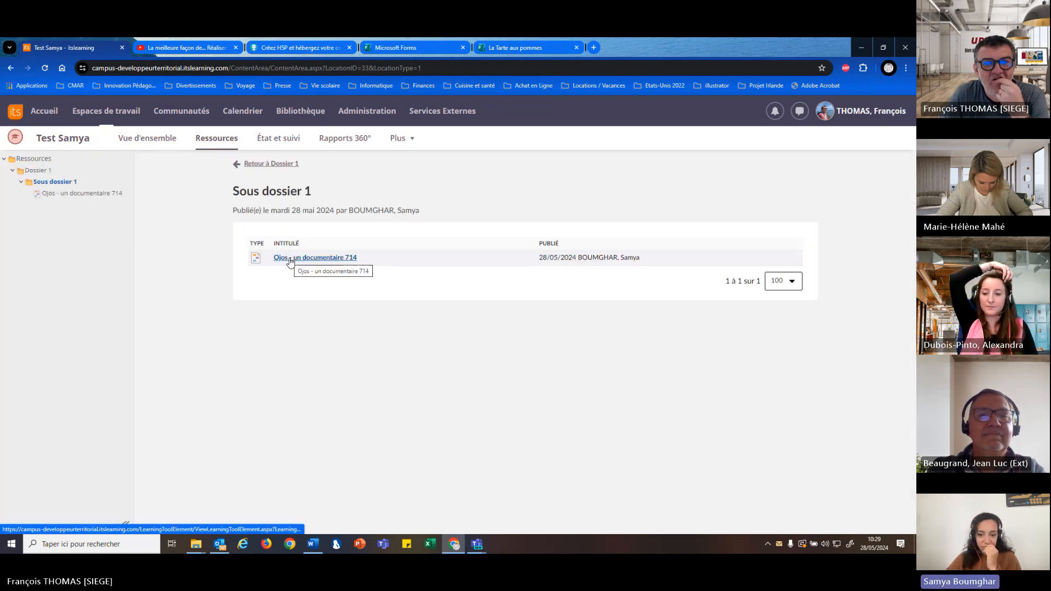
{"action": "left_click", "coordinate": [290, 258]}
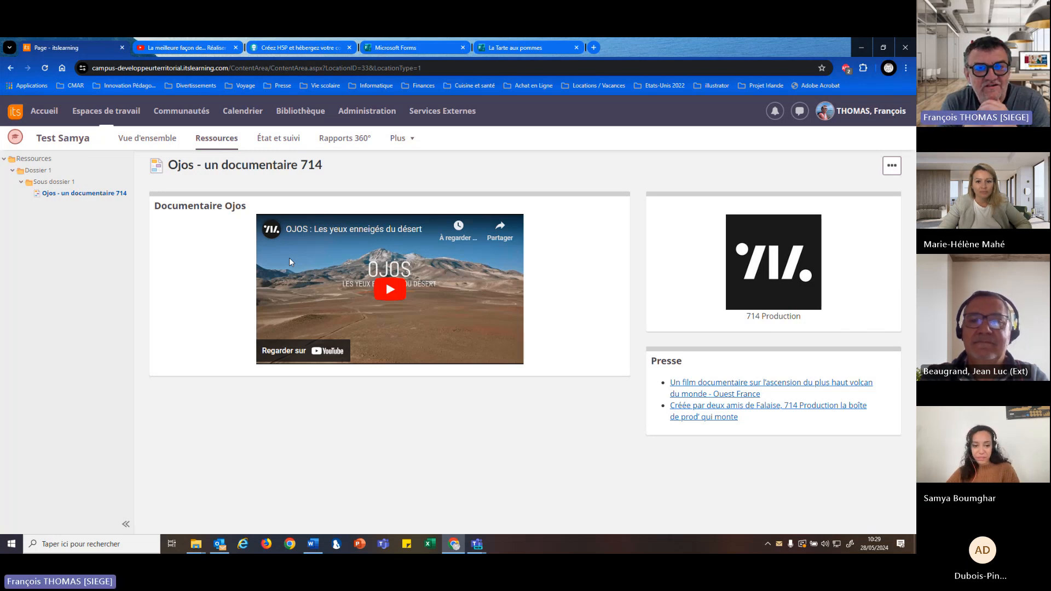
Step: Briefly play the embedded OJOS YouTube documentary, then pause it
{"action": "left_click", "coordinate": [394, 295]}
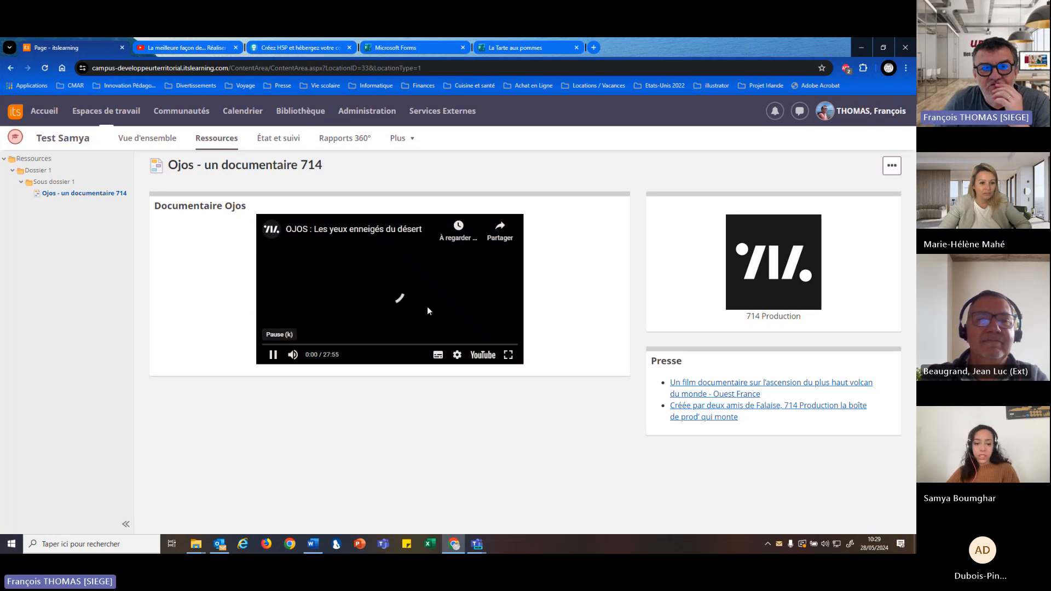
{"action": "left_click", "coordinate": [272, 355]}
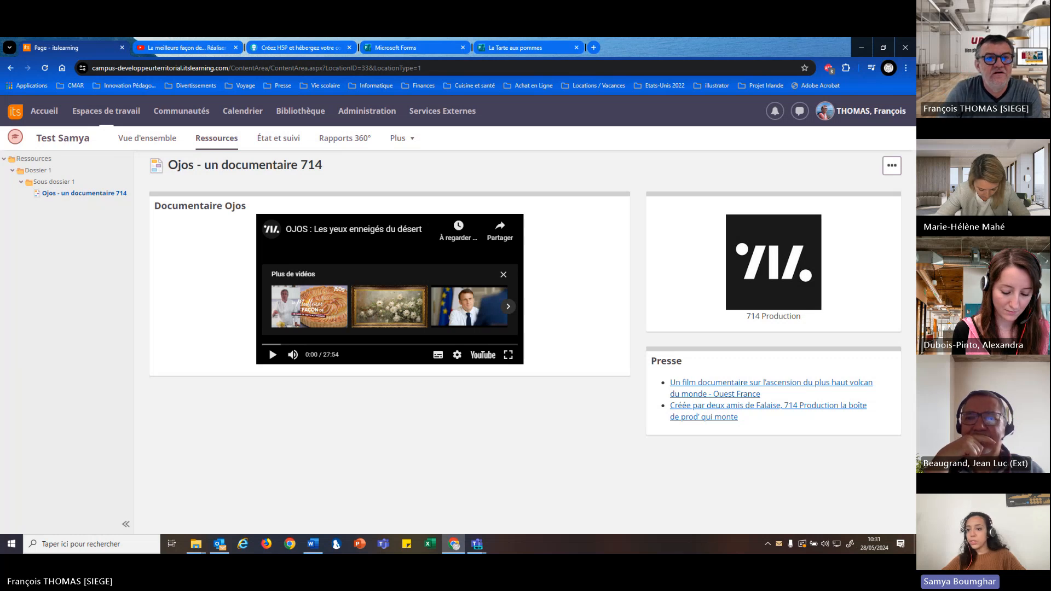
Step: Reload, then reopen Ojos - un documentaire 714 via Ressources > Dossier 1 > Sous dossier 1
{"action": "left_click", "coordinate": [45, 68]}
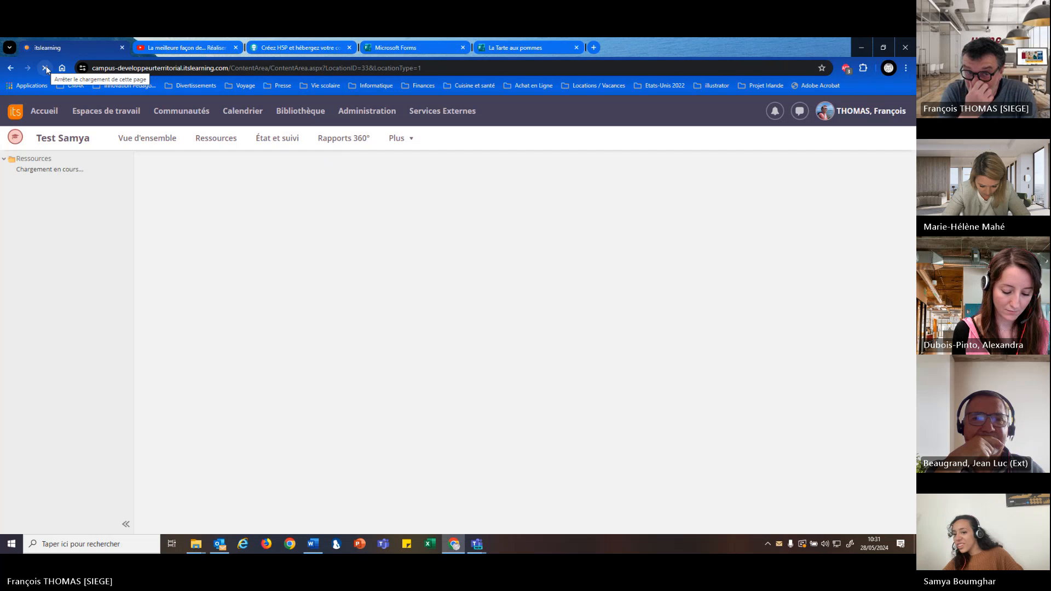
{"action": "left_click", "coordinate": [218, 144]}
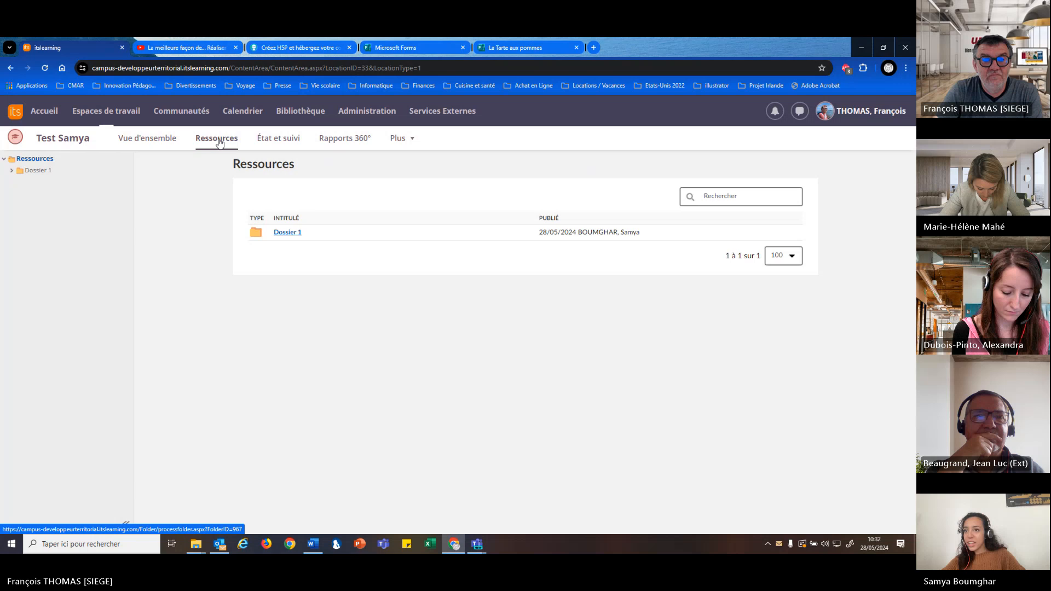
{"action": "left_click", "coordinate": [293, 234]}
{"action": "left_click", "coordinate": [284, 258]}
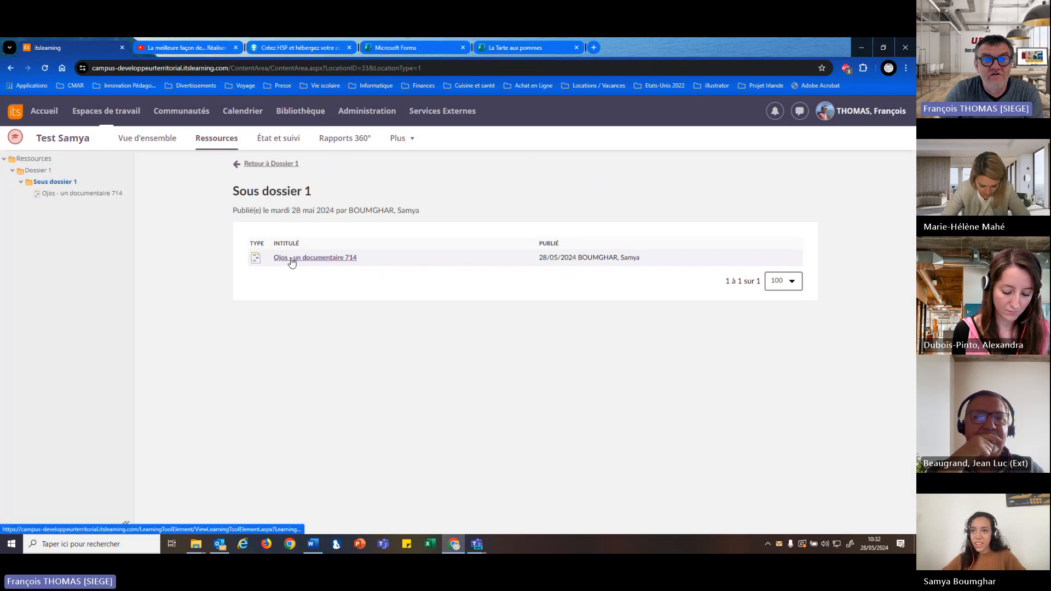
{"action": "left_click", "coordinate": [291, 262]}
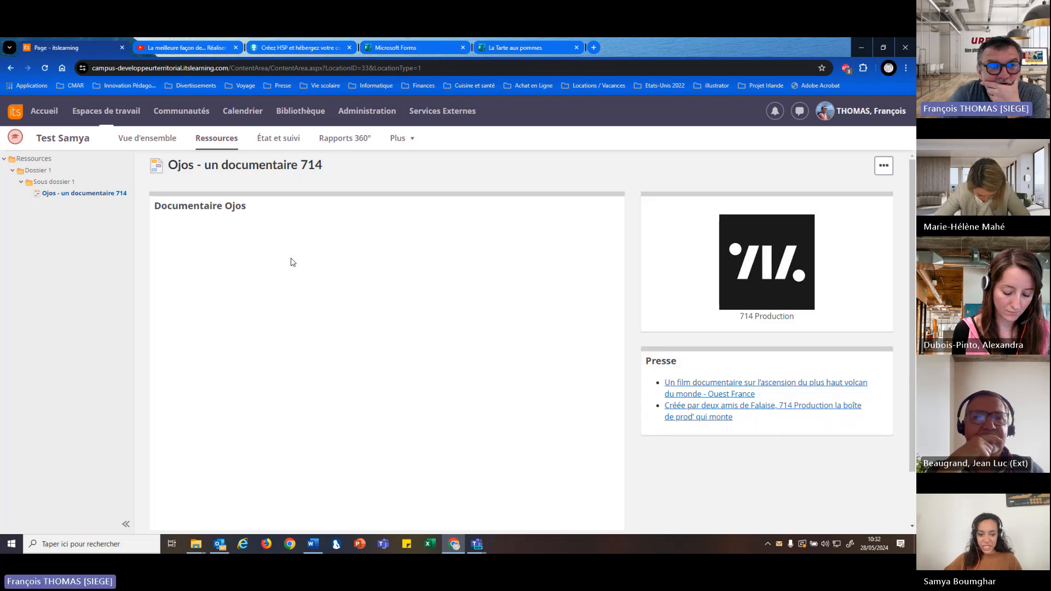
Step: Scroll the page and play the embedded Vimeo showreel
{"action": "scroll", "coordinate": [291, 261], "scroll_direction": "down", "scroll_amount": 1}
{"action": "scroll", "coordinate": [292, 261], "scroll_direction": "up", "scroll_amount": 1}
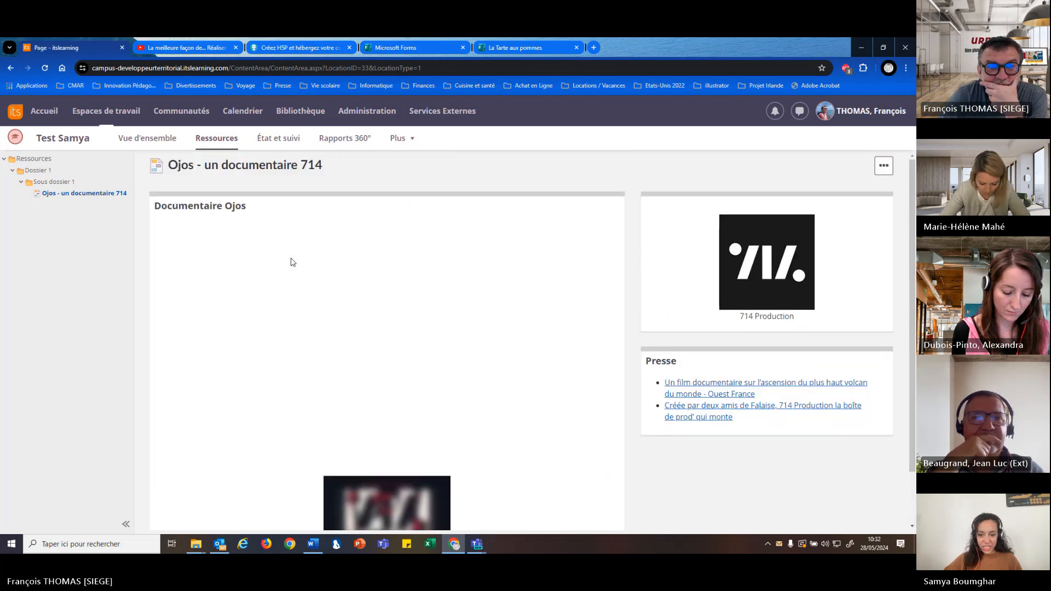
{"action": "scroll", "coordinate": [292, 261], "scroll_direction": "down", "scroll_amount": 1}
{"action": "scroll", "coordinate": [292, 261], "scroll_direction": "up", "scroll_amount": 1}
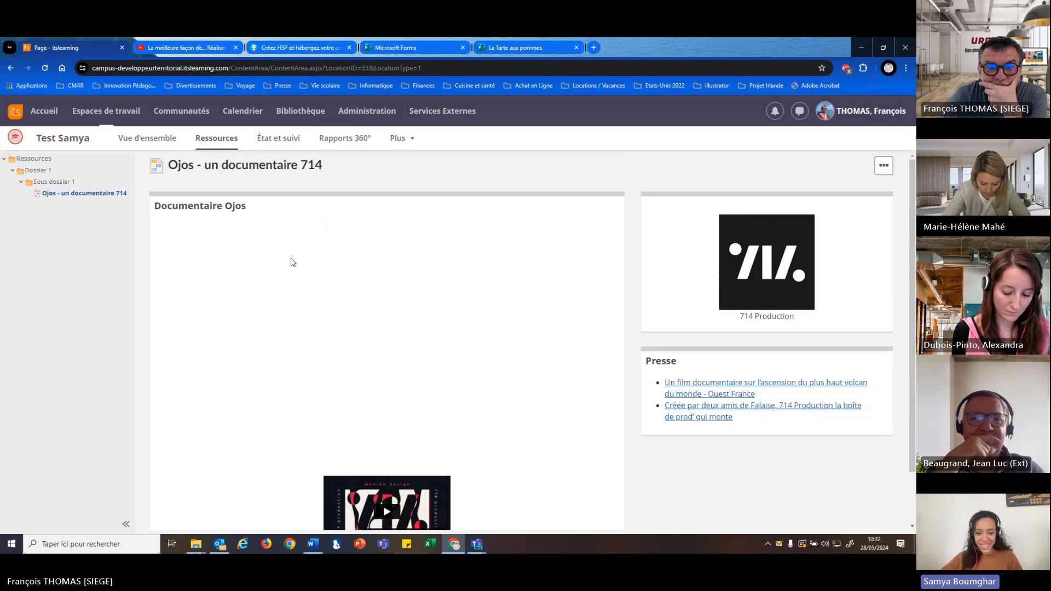
{"action": "scroll", "coordinate": [294, 262], "scroll_direction": "down", "scroll_amount": 1}
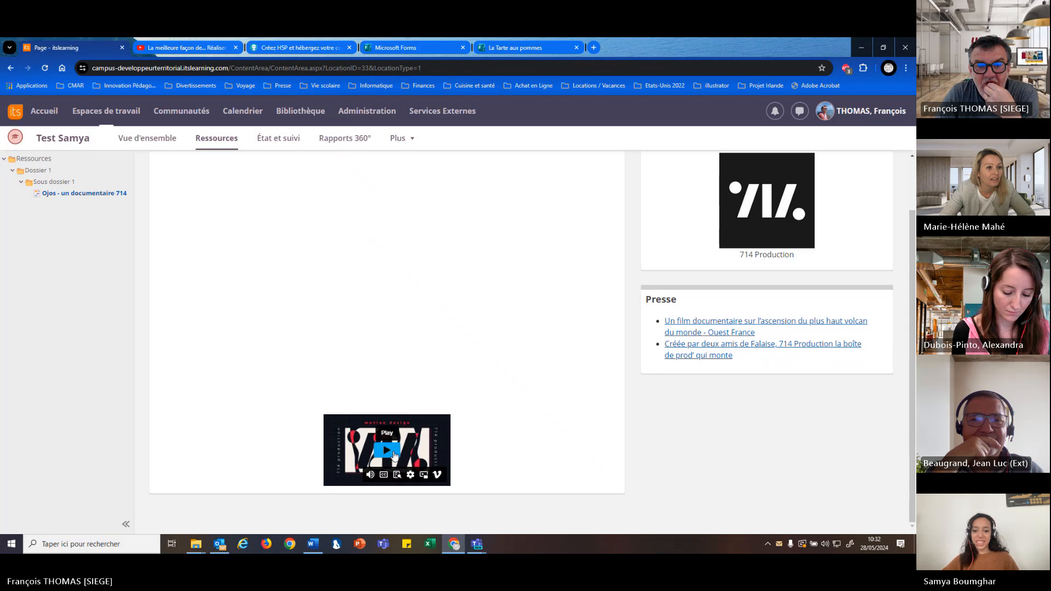
{"action": "left_click", "coordinate": [386, 450]}
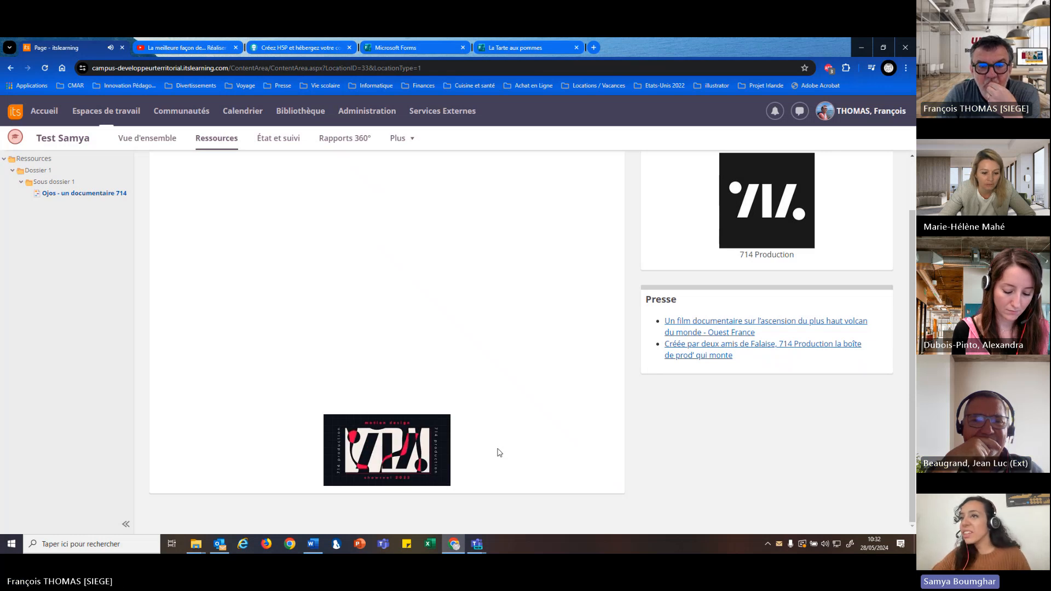
{"action": "scroll", "coordinate": [499, 452], "scroll_direction": "up", "scroll_amount": 1}
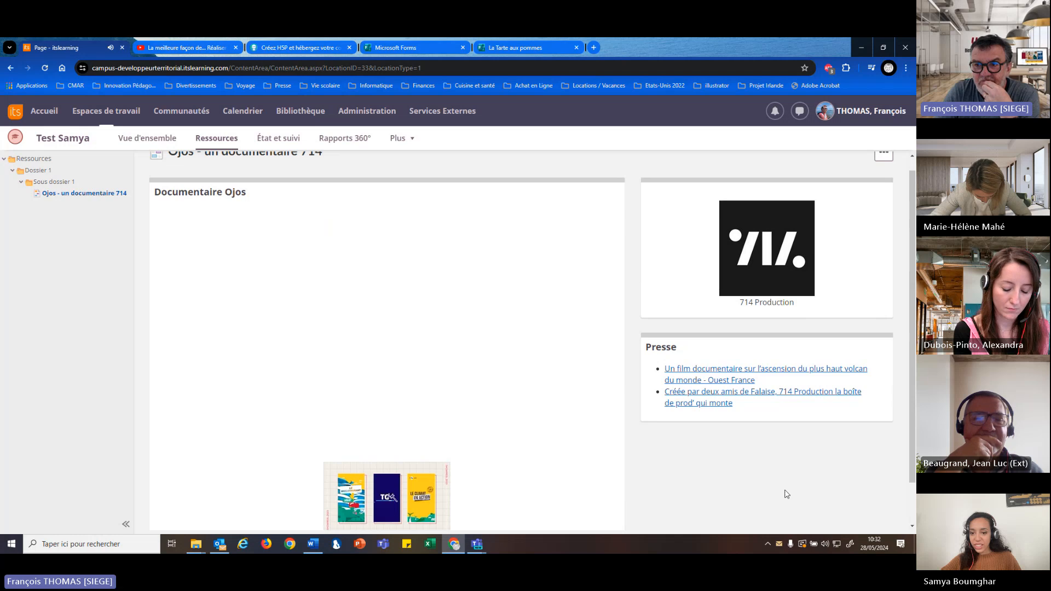
Step: In Vimeo's Embed dialog, set custom 1920 x 1080 dimensions and copy the embed code
{"action": "key", "text": "alt+Tab"}
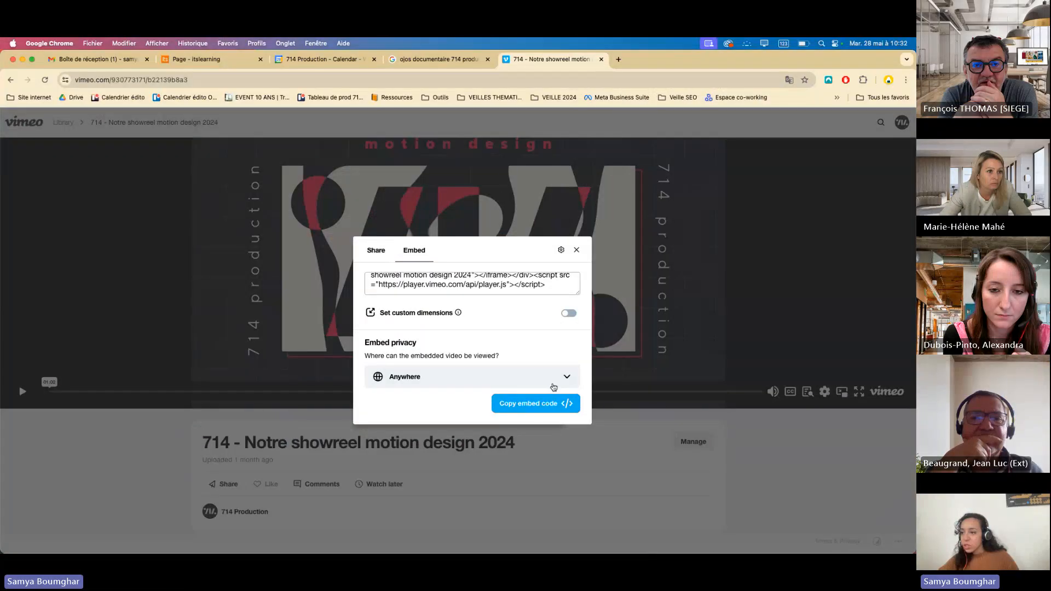
{"action": "left_click", "coordinate": [569, 313]}
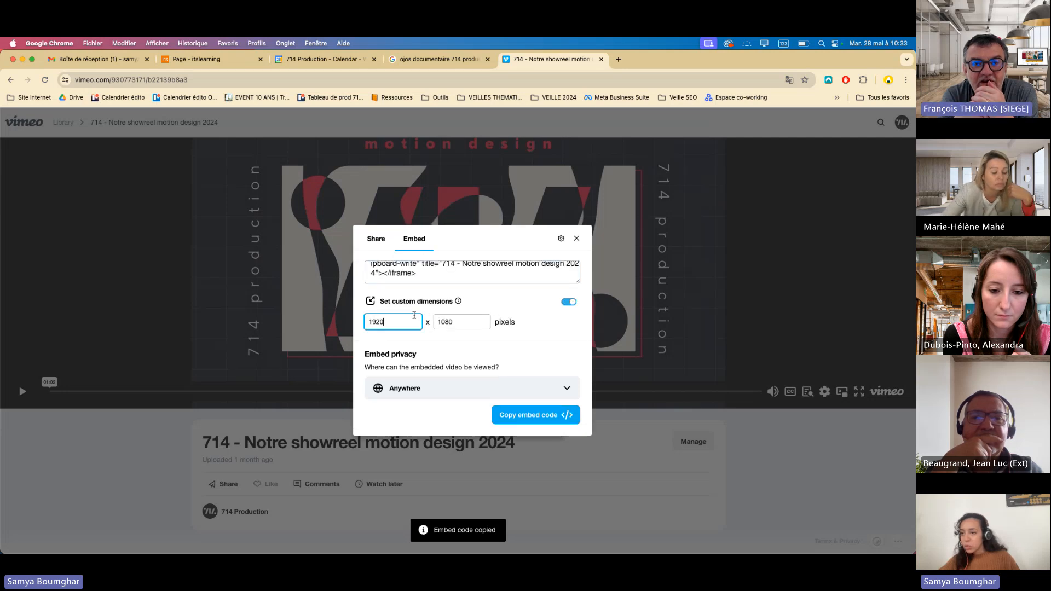
{"action": "left_click", "coordinate": [535, 419]}
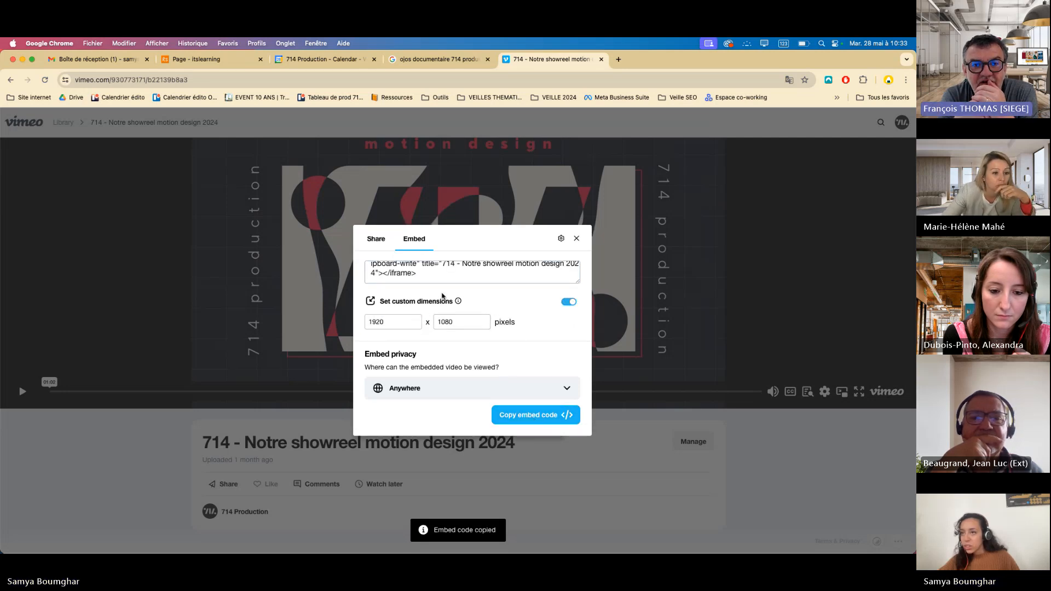
{"action": "left_click", "coordinate": [230, 59]}
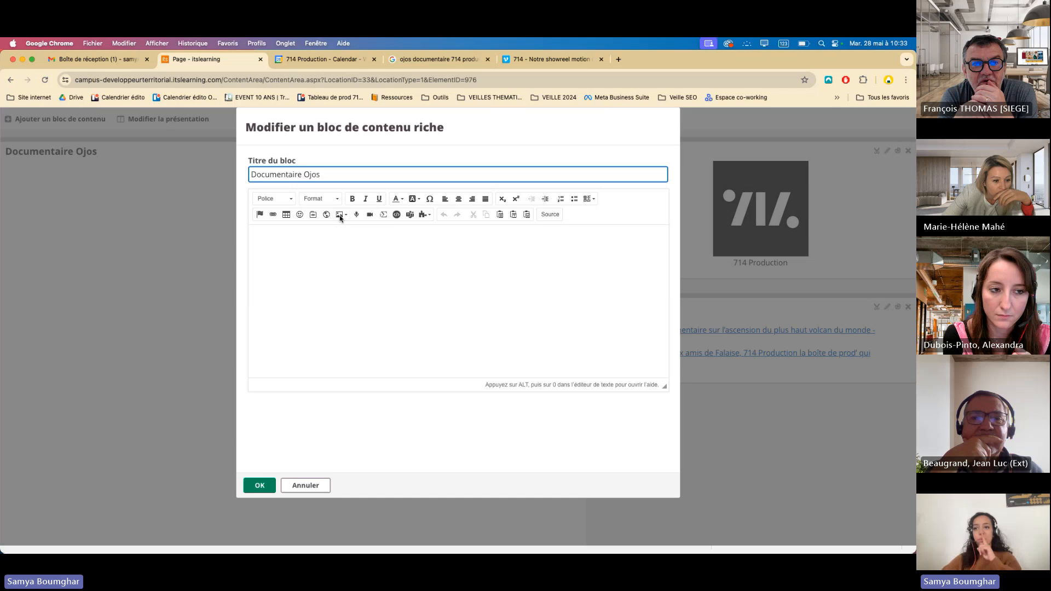
Step: Paste the Vimeo embed code into the Documentaire Ojos block's HTML source and save the block
{"action": "left_click", "coordinate": [513, 234]}
{"action": "key", "text": "super+v"}
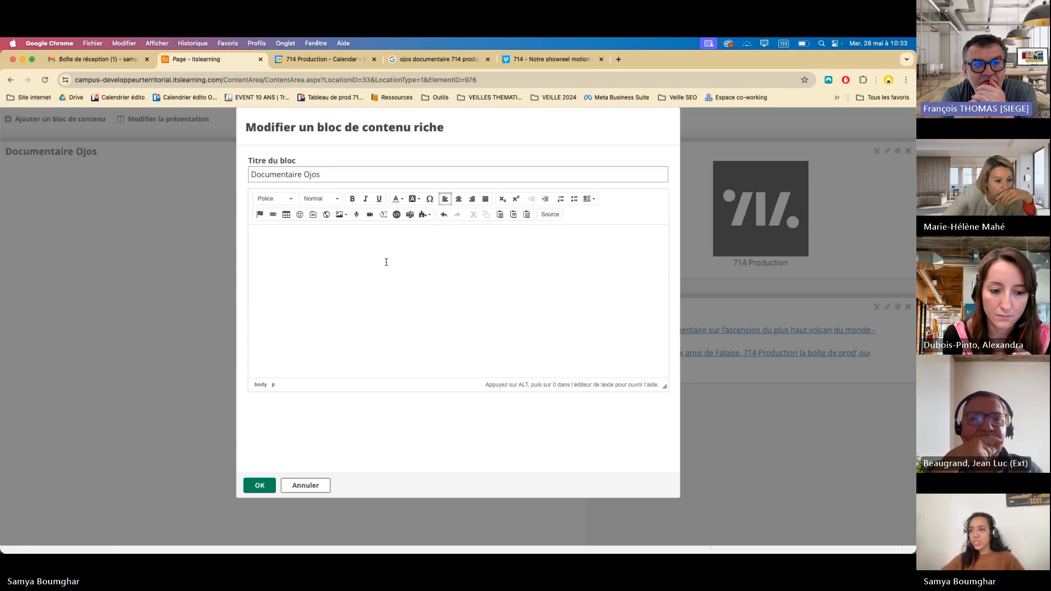
{"action": "left_click", "coordinate": [549, 214]}
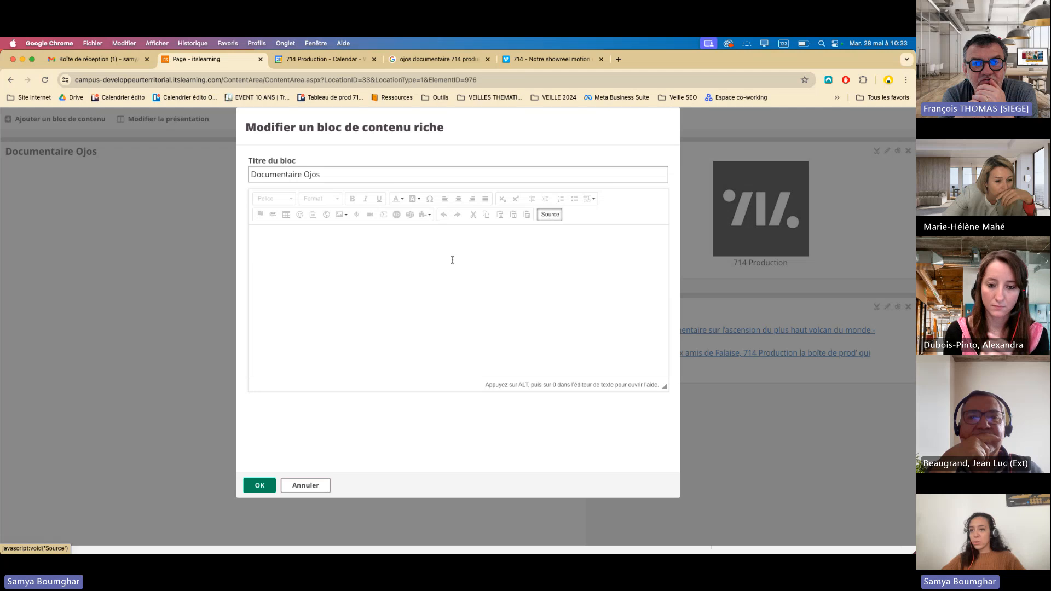
{"action": "key", "text": "super+v"}
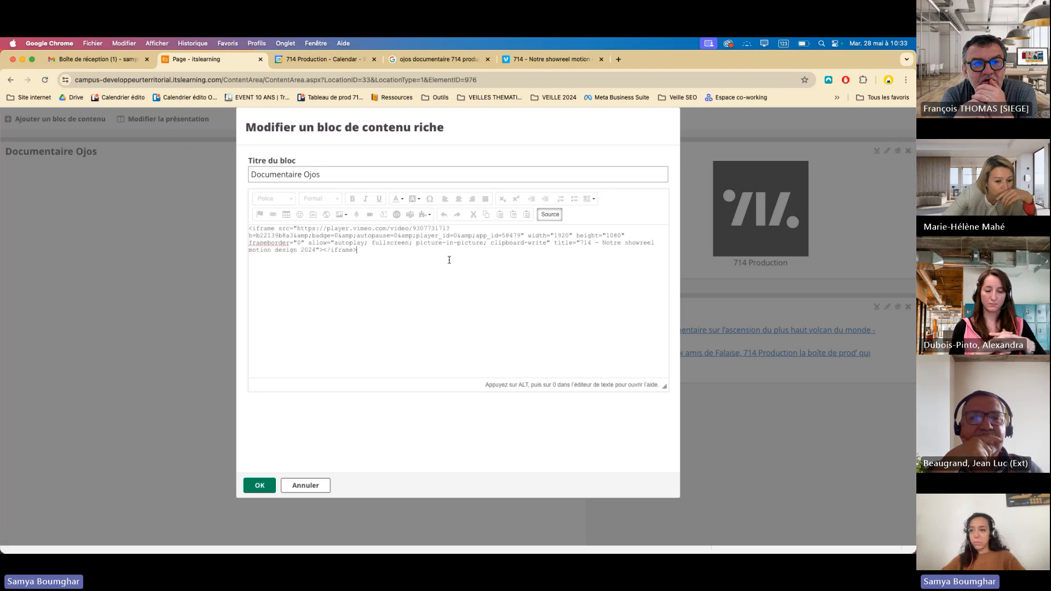
{"action": "left_click", "coordinate": [549, 214]}
{"action": "scroll", "coordinate": [448, 274], "scroll_direction": "down", "scroll_amount": 5}
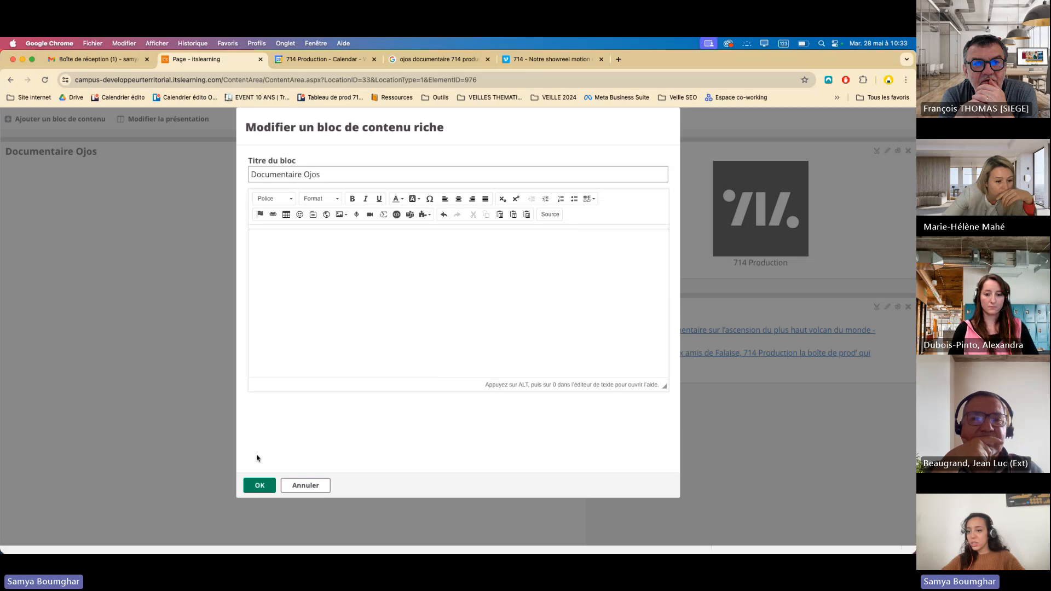
{"action": "left_click", "coordinate": [260, 486]}
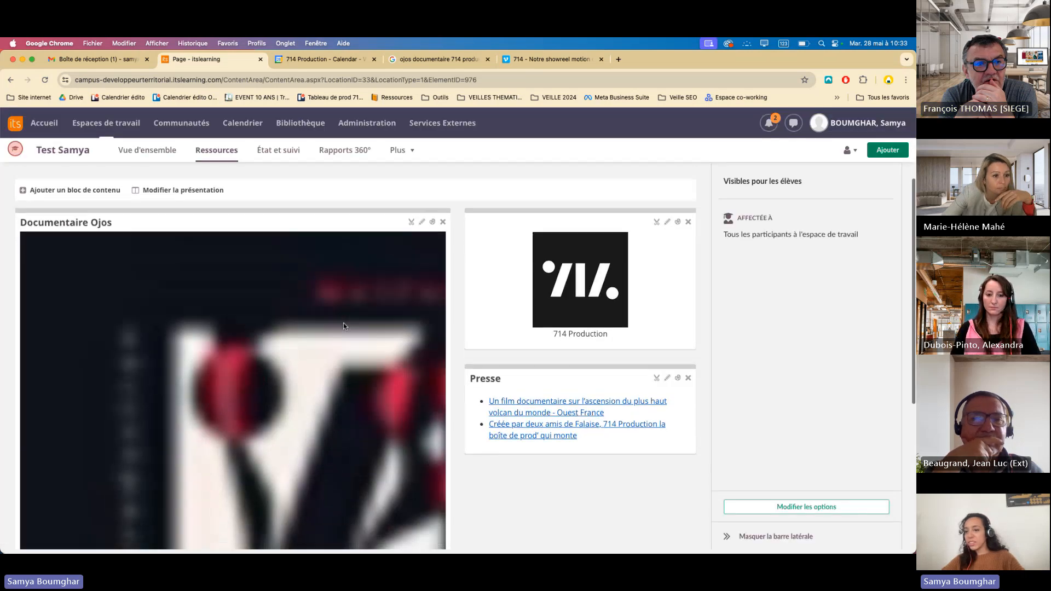
Step: Change the Documentaire Ojos video iframe height from 1080 to 560 in Source and save
{"action": "left_click", "coordinate": [421, 245]}
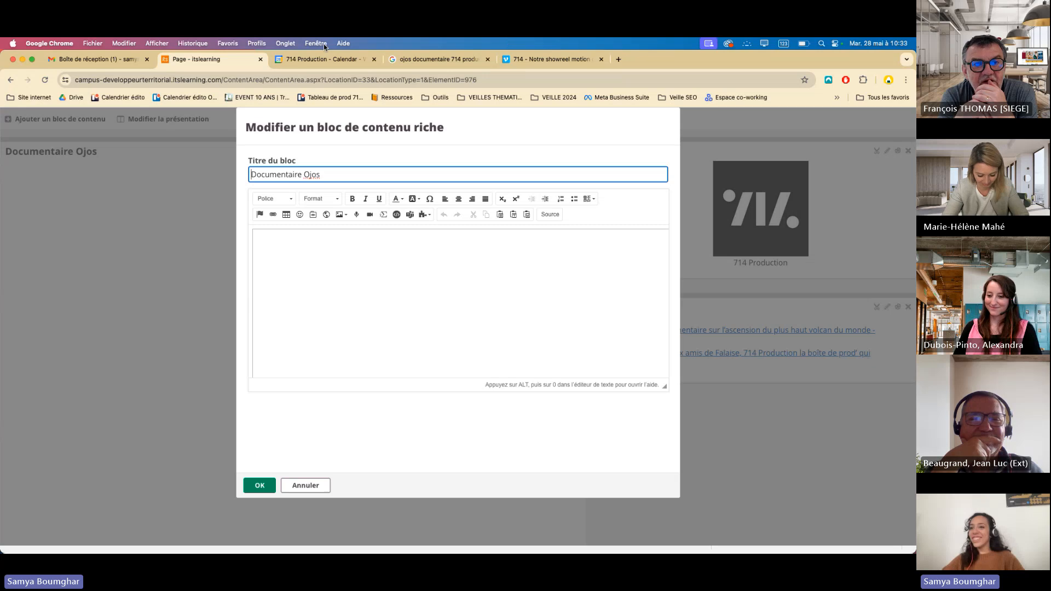
{"action": "scroll", "coordinate": [355, 301], "scroll_direction": "down", "scroll_amount": 8}
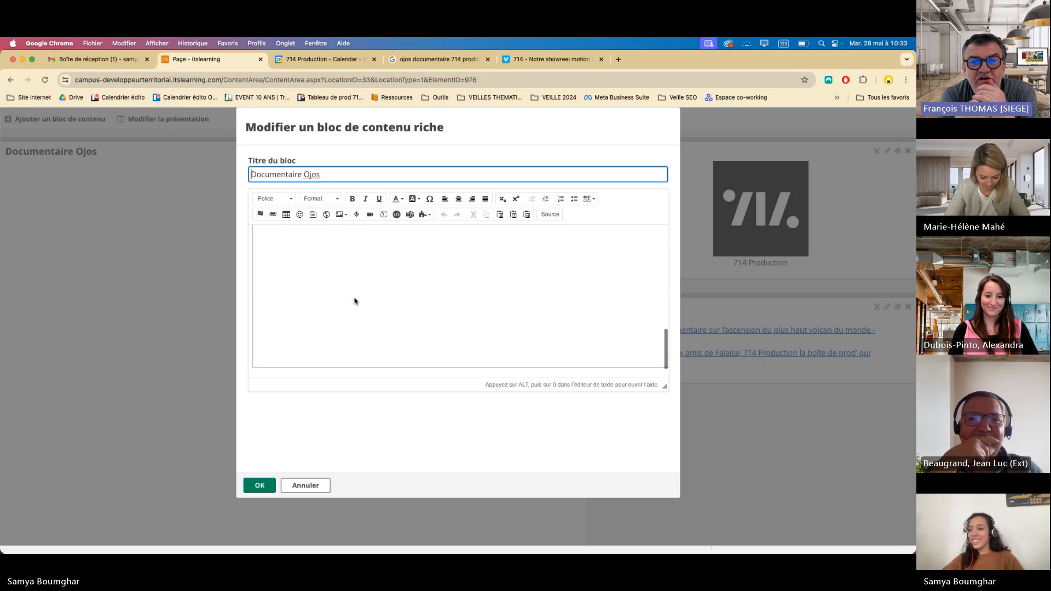
{"action": "scroll", "coordinate": [355, 300], "scroll_direction": "right", "scroll_amount": 5}
{"action": "left_click", "coordinate": [550, 214]}
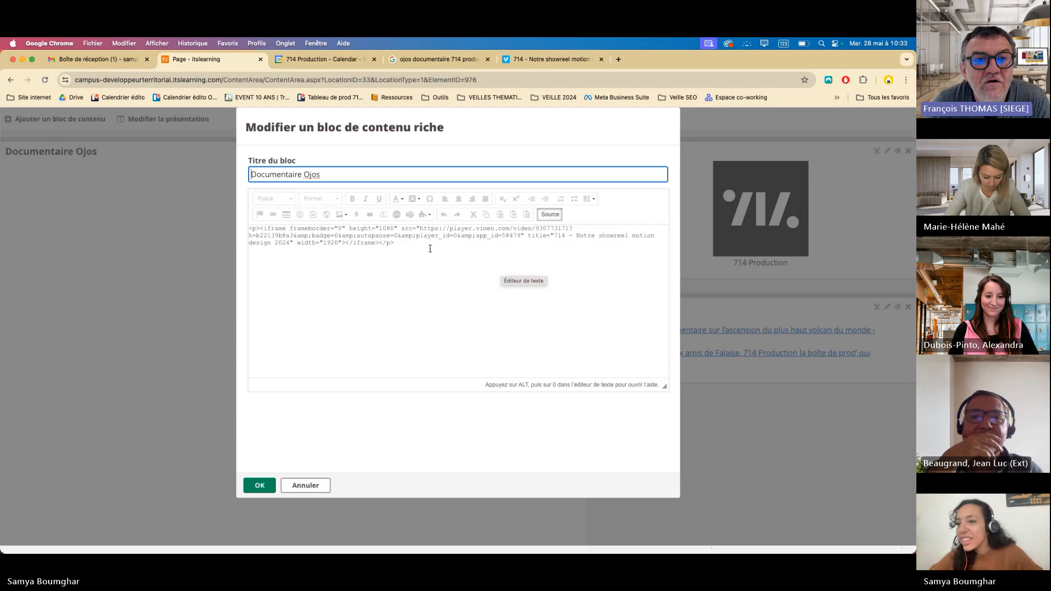
{"action": "left_click", "coordinate": [390, 228]}
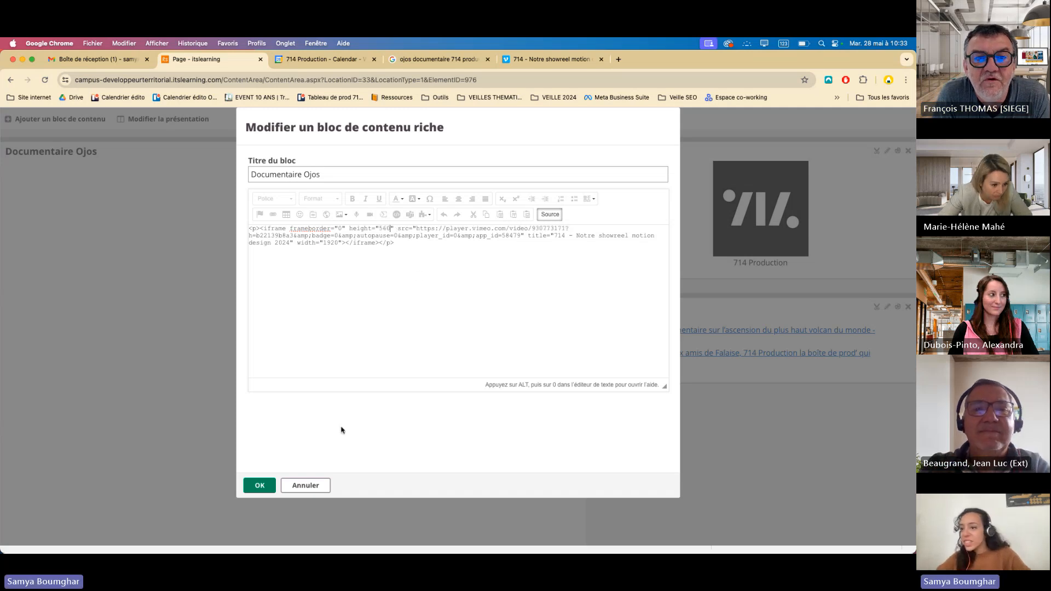
{"action": "left_click", "coordinate": [258, 486]}
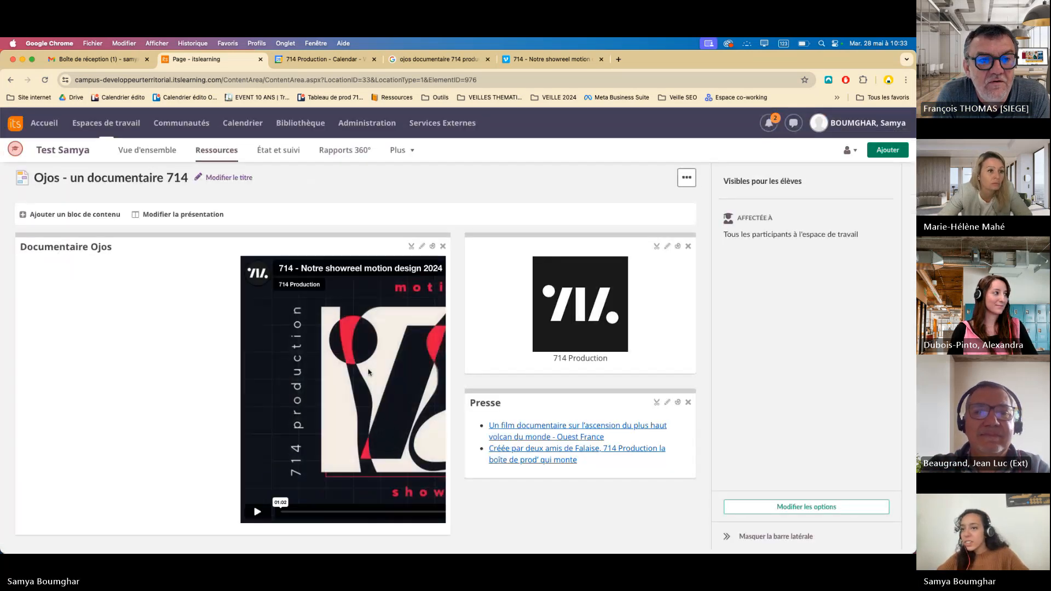
Step: Reopen the Documentaire Ojos block and bring its HTML source view back up
{"action": "left_click", "coordinate": [422, 224]}
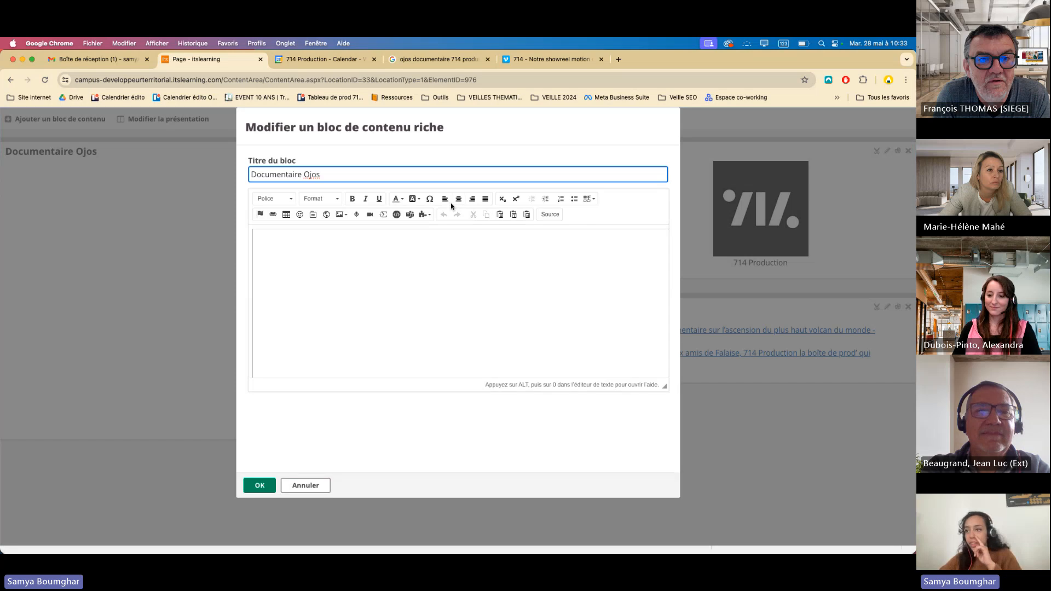
{"action": "left_click", "coordinate": [438, 269]}
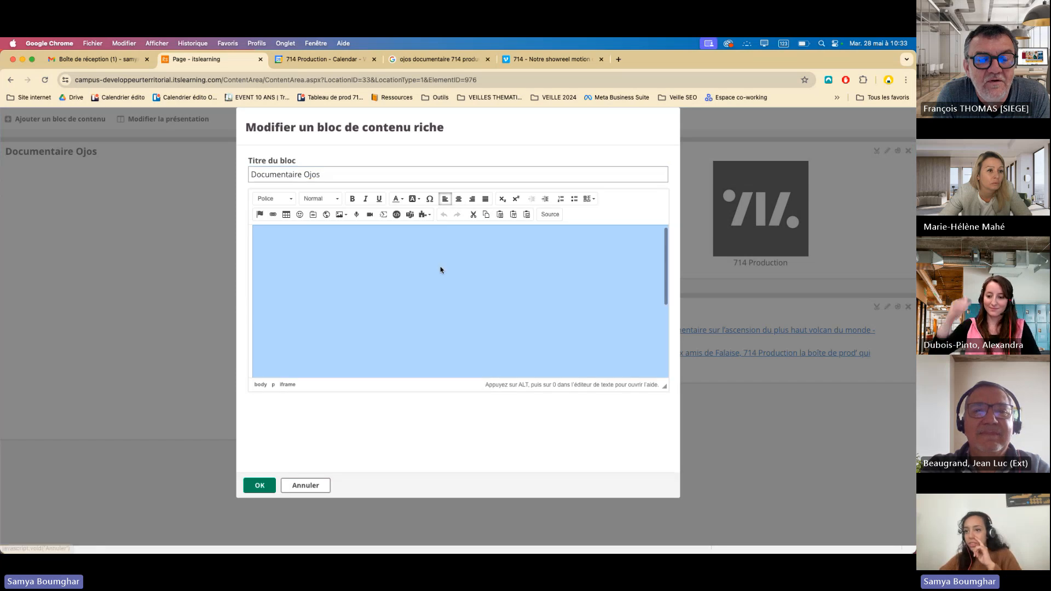
{"action": "left_click", "coordinate": [260, 485]}
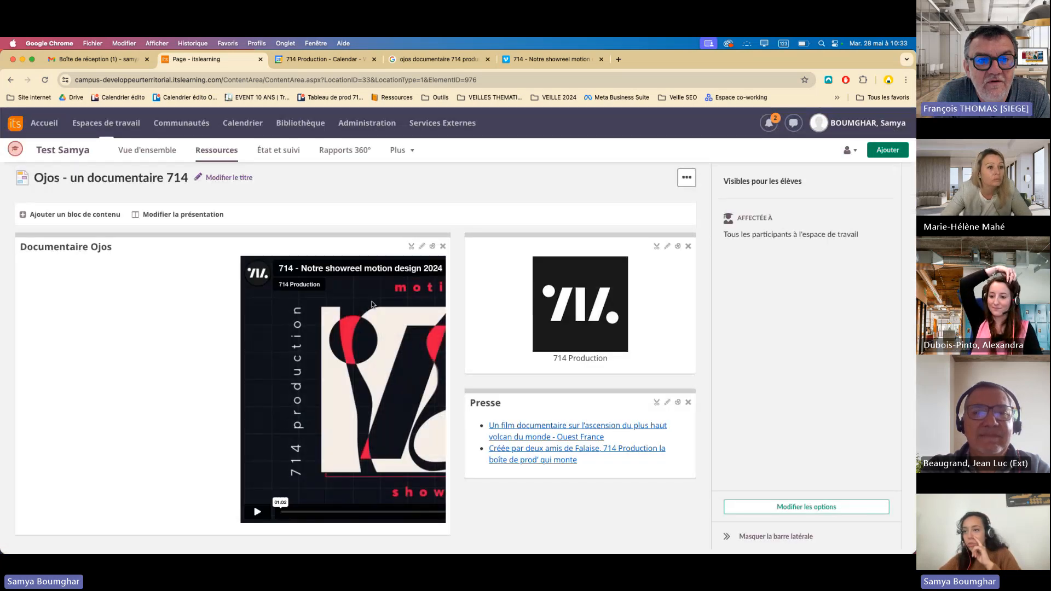
{"action": "scroll", "coordinate": [371, 305], "scroll_direction": "down", "scroll_amount": 1}
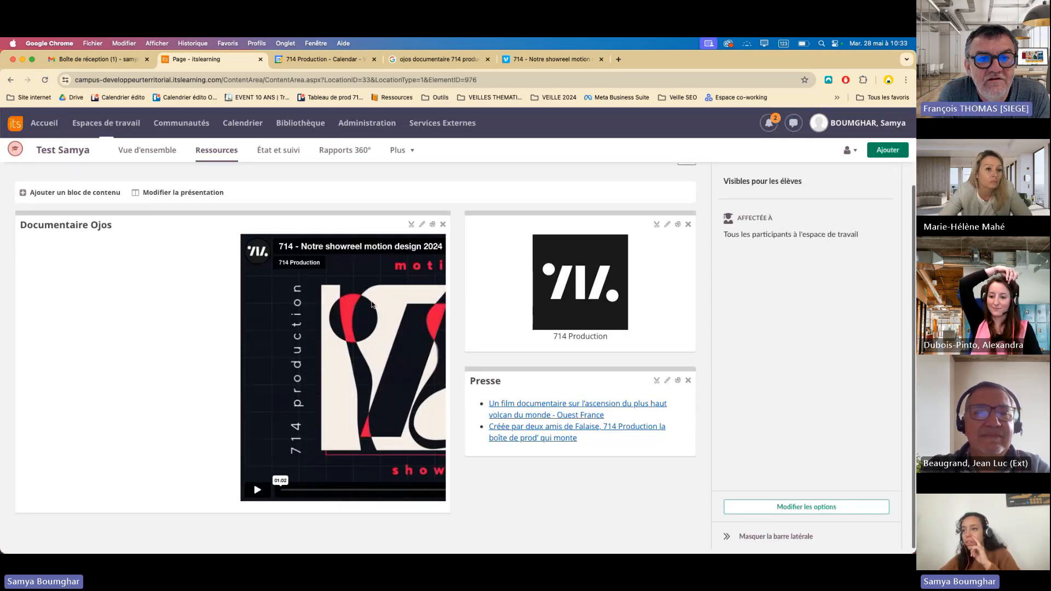
{"action": "left_click", "coordinate": [421, 226]}
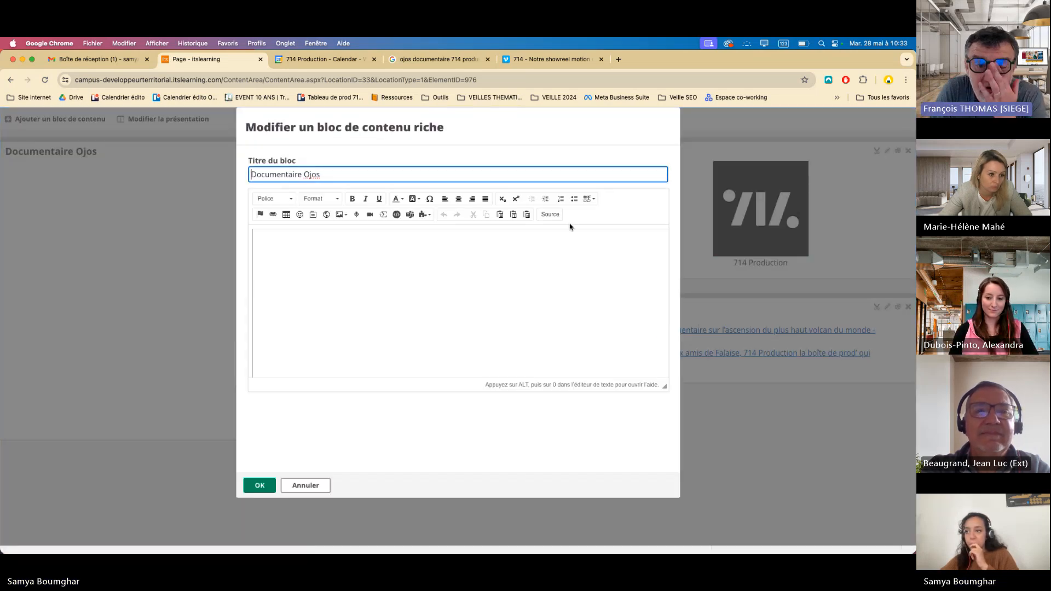
{"action": "left_click", "coordinate": [550, 214]}
{"action": "left_click", "coordinate": [425, 249]}
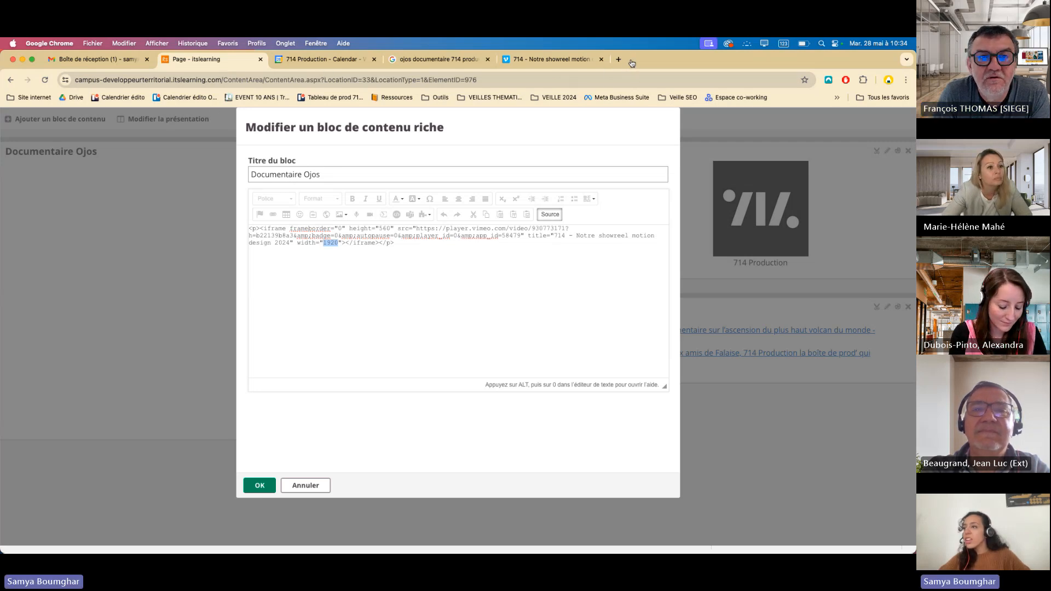
{"action": "mouse_move", "coordinate": [692, 68]}
{"action": "left_mouse_down"}
{"action": "mouse_move", "coordinate": [704, 129]}
{"action": "mouse_move", "coordinate": [704, 81]}
{"action": "left_mouse_up"}
Step: Set the Vimeo showreel embed height to 560 (width 996) and copy the embed code
{"action": "left_click", "coordinate": [518, 122]}
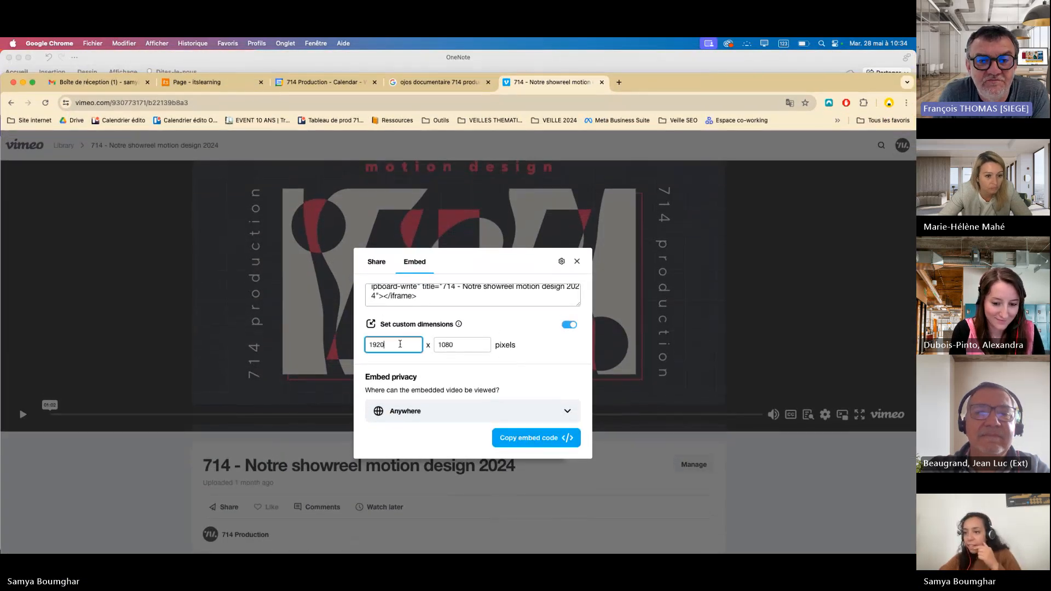
{"action": "key", "text": "Tab"}
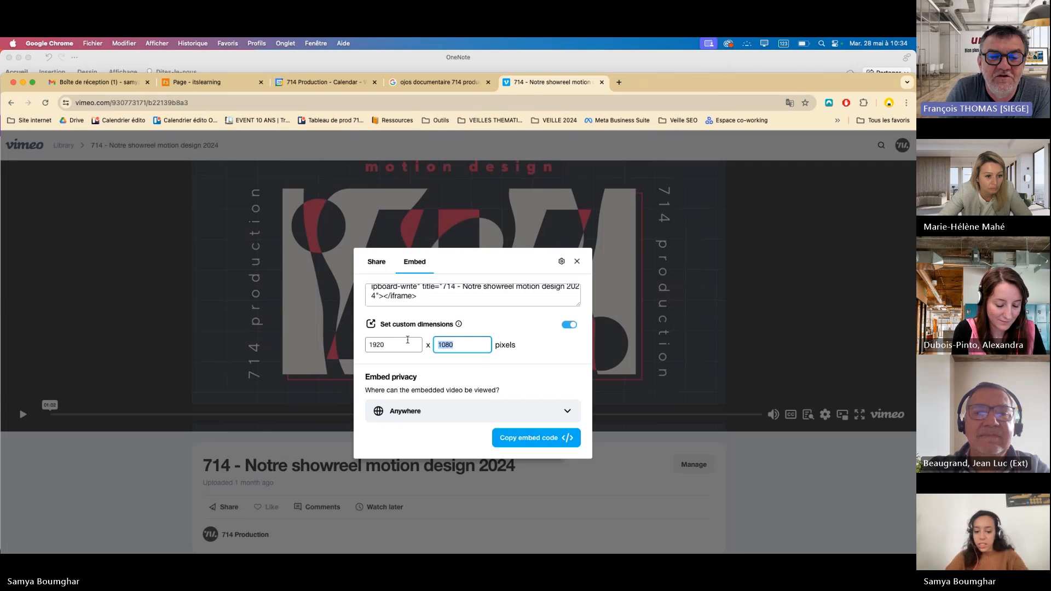
{"action": "type", "text": "560"}
{"action": "left_click", "coordinate": [536, 438]}
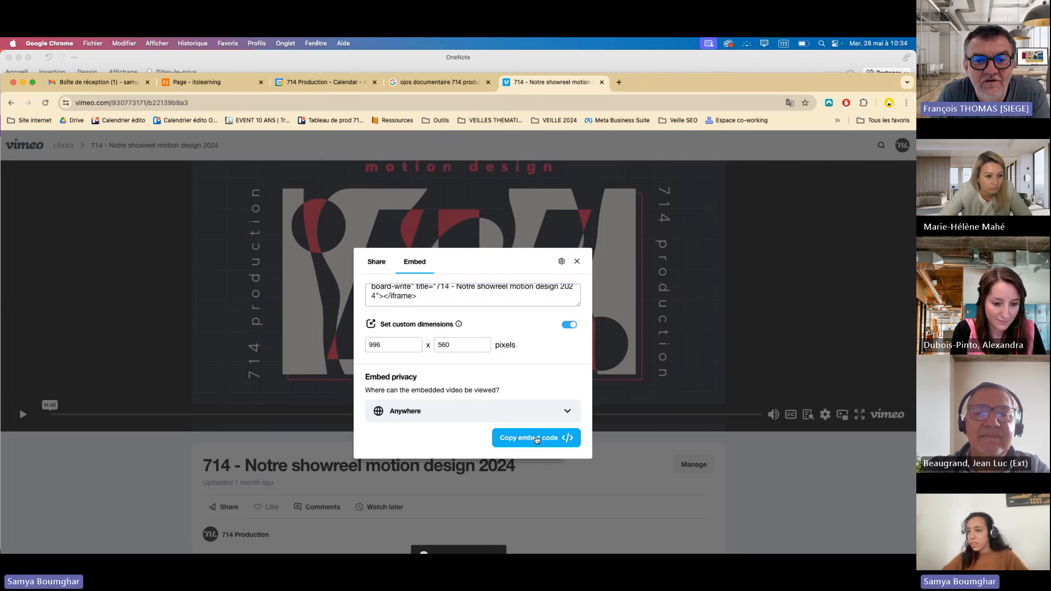
{"action": "left_click", "coordinate": [224, 82]}
Step: Overwrite the block's source with the copied 996 × 560 Vimeo embed and save
{"action": "key", "text": "super+a"}
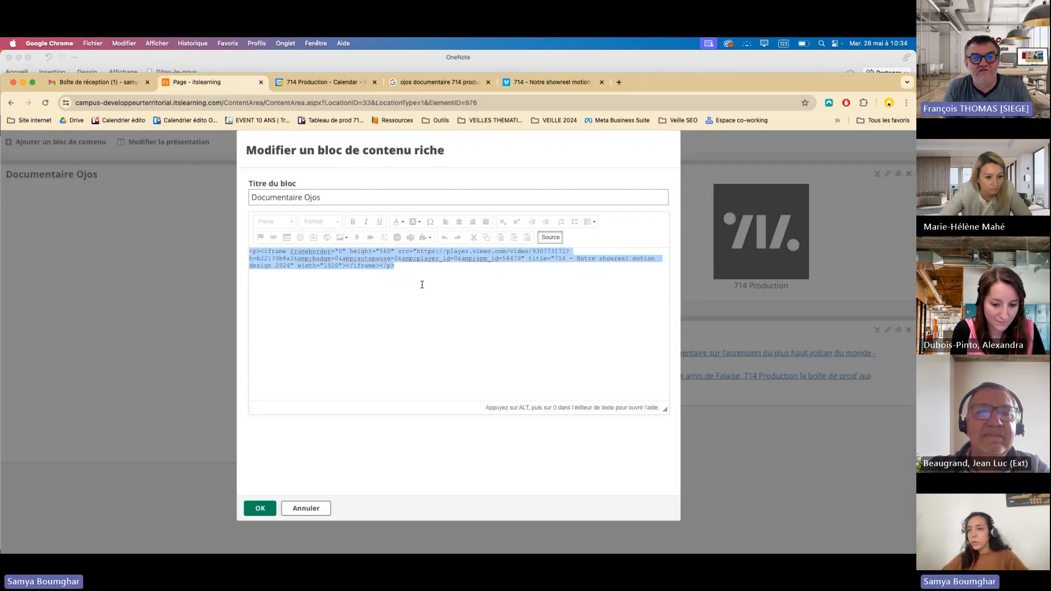
{"action": "key", "text": "super+v"}
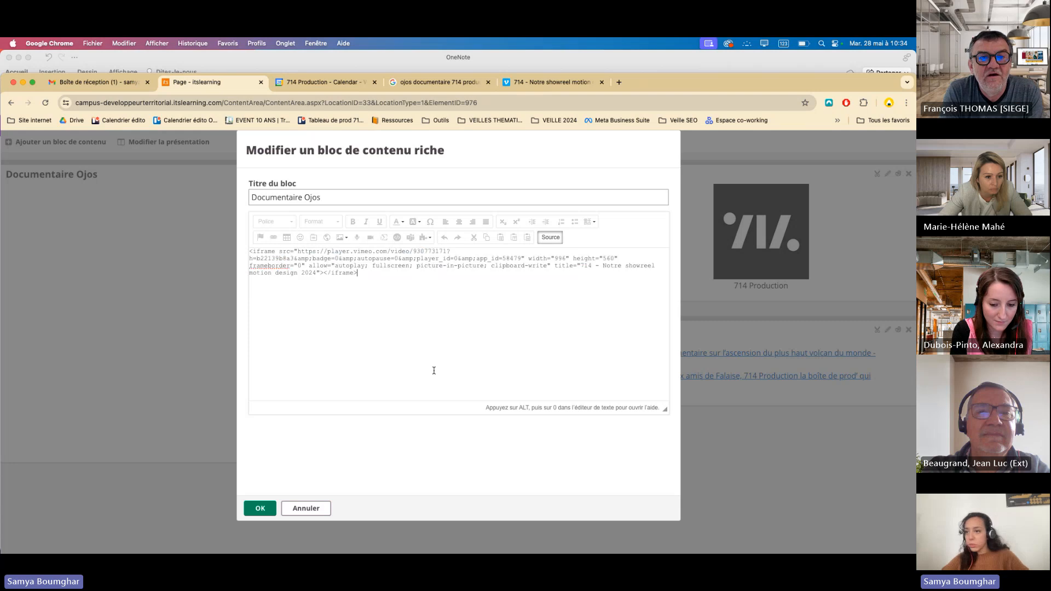
{"action": "left_click", "coordinate": [261, 508]}
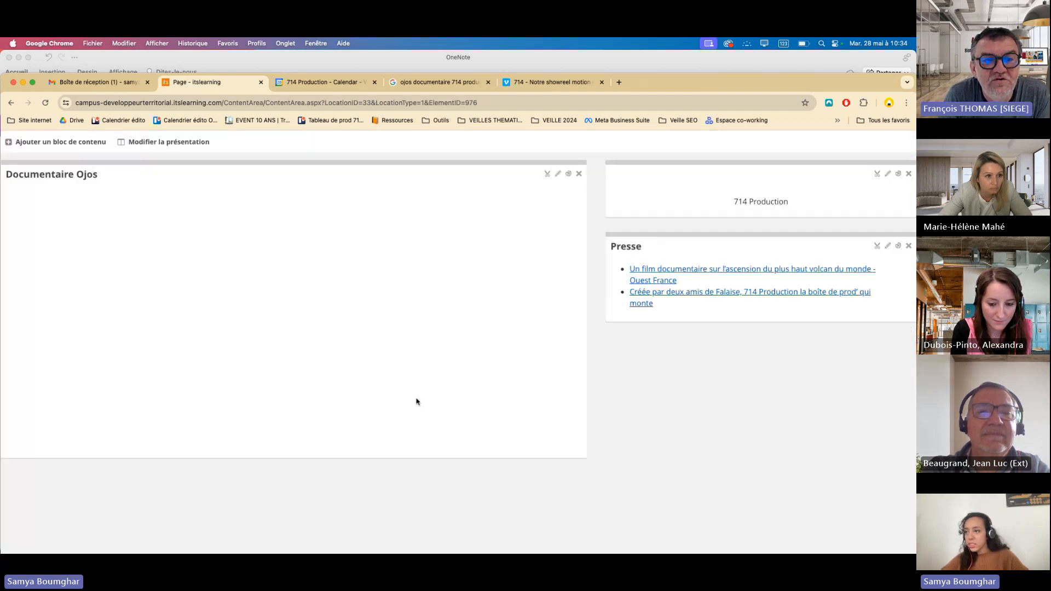
{"action": "scroll", "coordinate": [334, 377], "scroll_direction": "down", "scroll_amount": 1}
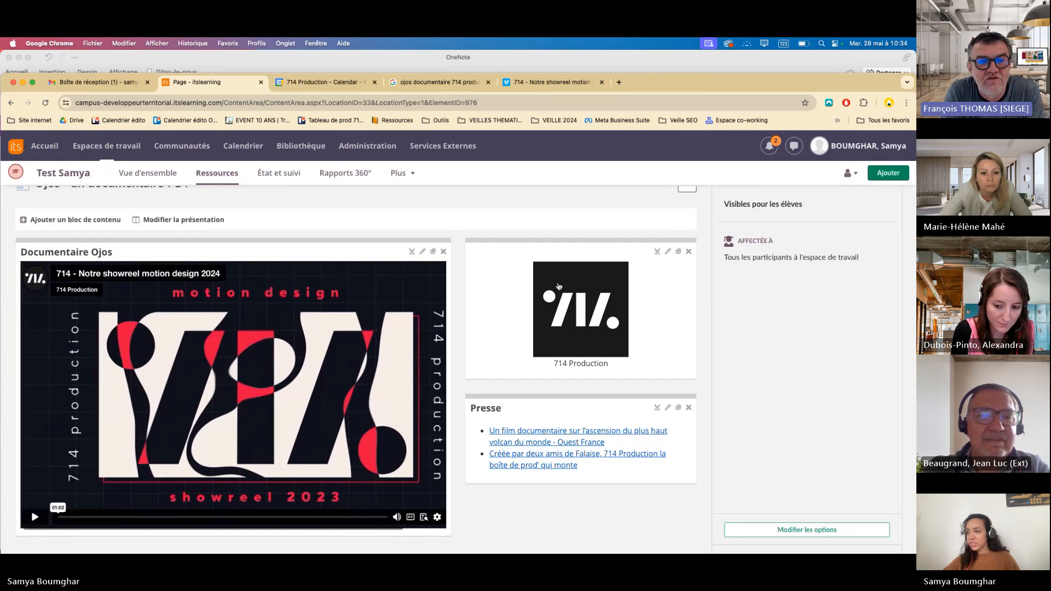
{"action": "scroll", "coordinate": [572, 288], "scroll_direction": "up", "scroll_amount": 1}
{"action": "scroll", "coordinate": [573, 288], "scroll_direction": "down", "scroll_amount": 1}
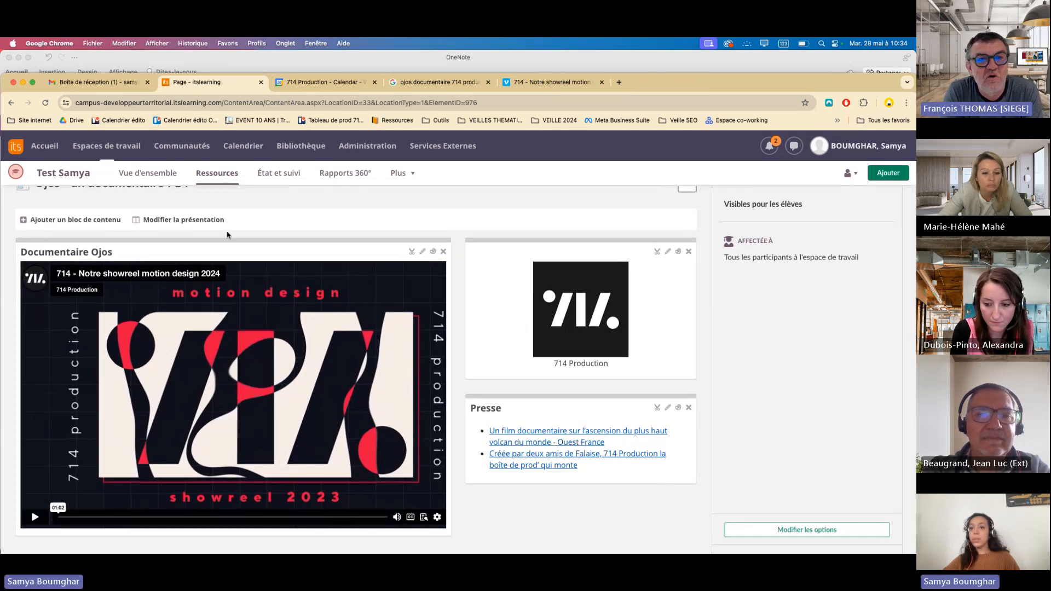
Step: Try the one-column page layout, then save a two-column layout wide on the left
{"action": "left_click", "coordinate": [146, 221]}
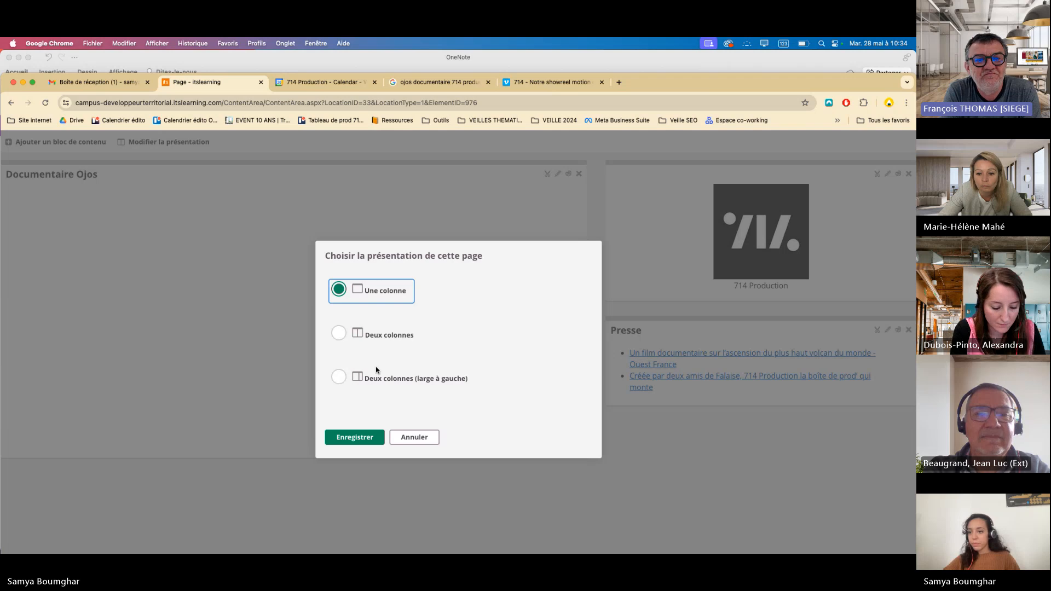
{"action": "left_click", "coordinate": [367, 436]}
{"action": "scroll", "coordinate": [404, 326], "scroll_direction": "down", "scroll_amount": 4}
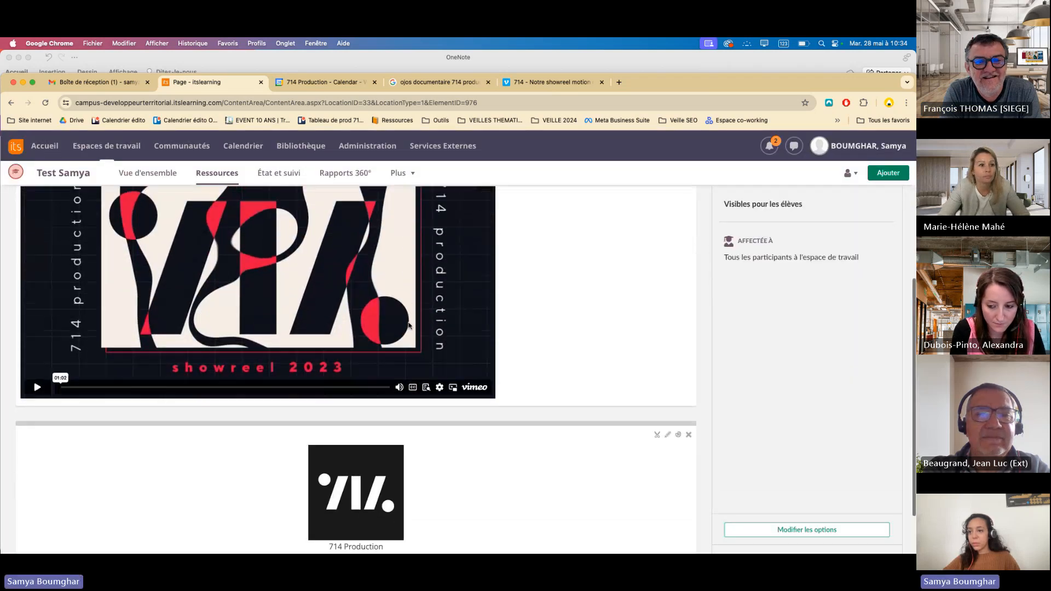
{"action": "scroll", "coordinate": [408, 326], "scroll_direction": "down", "scroll_amount": 2}
{"action": "scroll", "coordinate": [416, 317], "scroll_direction": "up", "scroll_amount": 5}
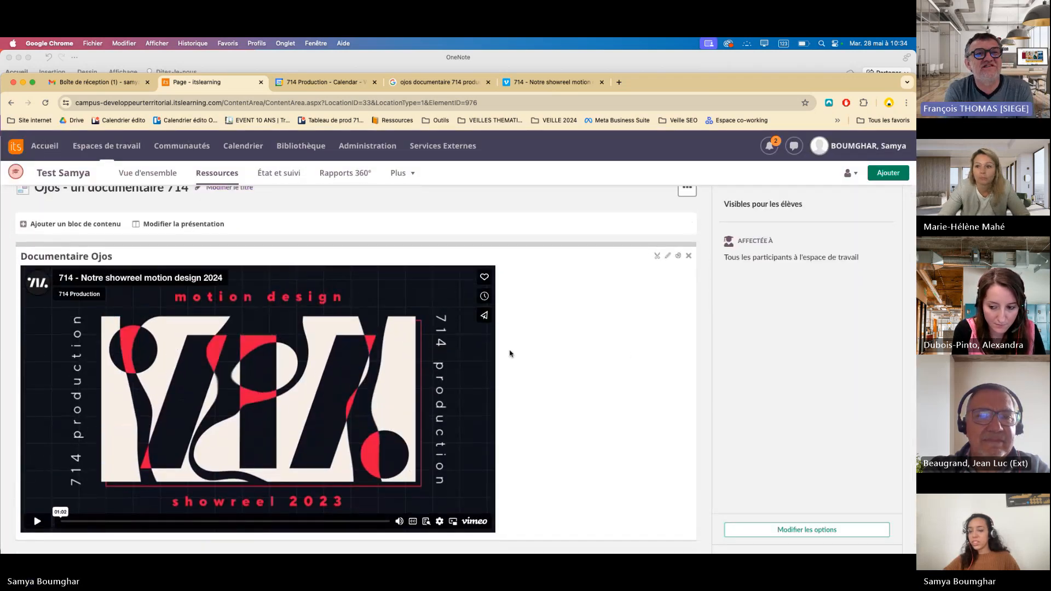
{"action": "scroll", "coordinate": [510, 353], "scroll_direction": "down", "scroll_amount": 3}
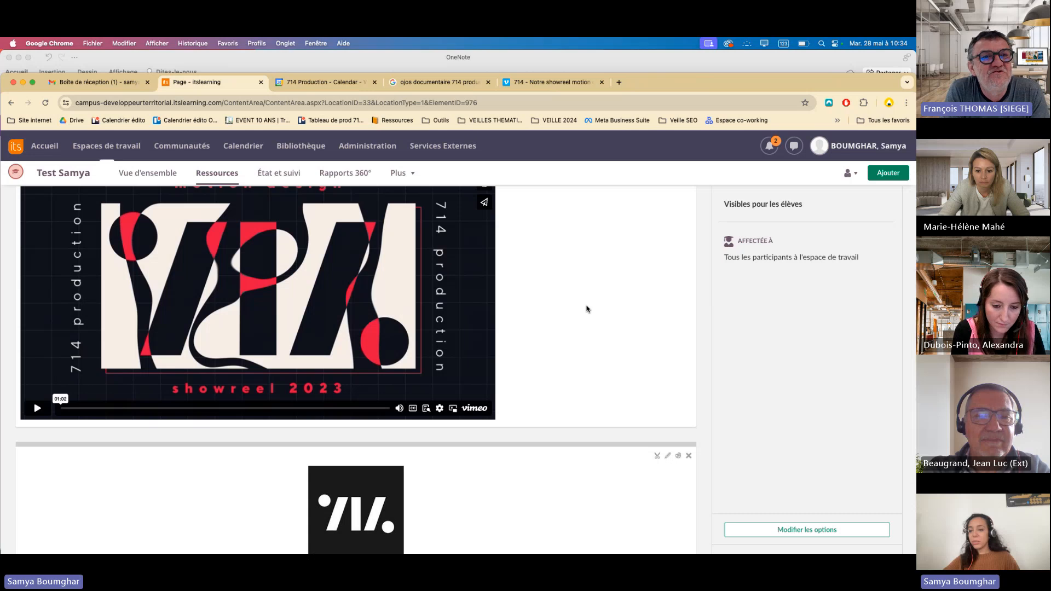
{"action": "scroll", "coordinate": [586, 309], "scroll_direction": "up", "scroll_amount": 3}
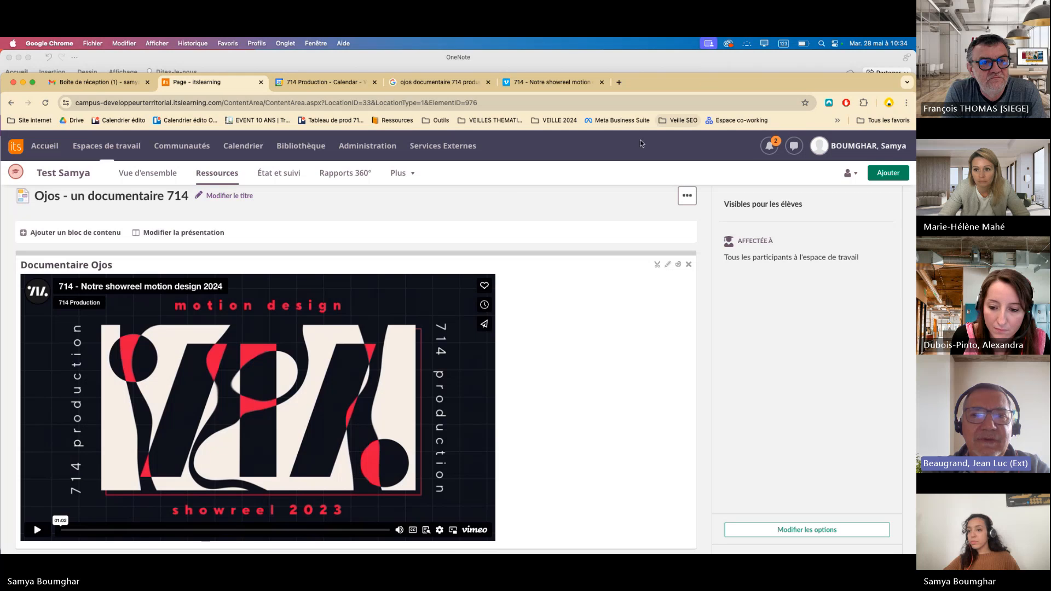
{"action": "left_click", "coordinate": [190, 231]}
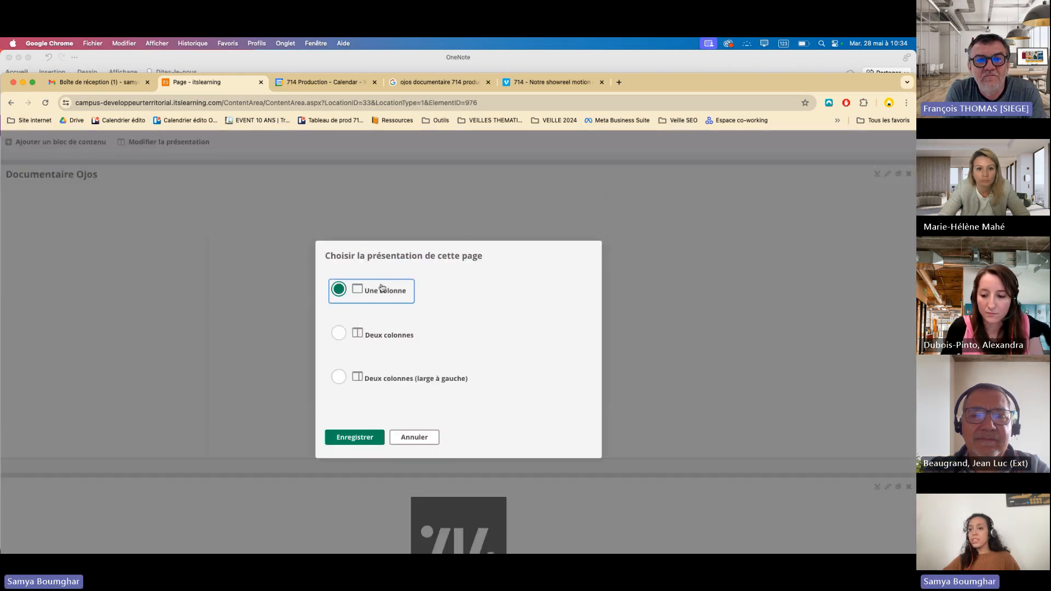
{"action": "left_click", "coordinate": [383, 380]}
{"action": "left_click", "coordinate": [353, 437]}
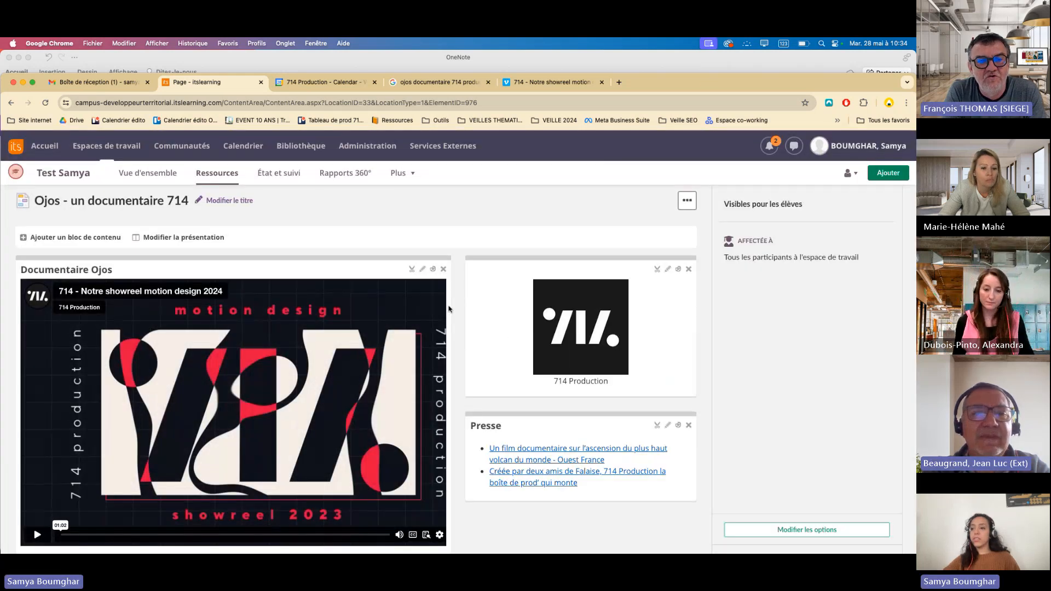
{"action": "scroll", "coordinate": [535, 261], "scroll_direction": "down", "scroll_amount": 1}
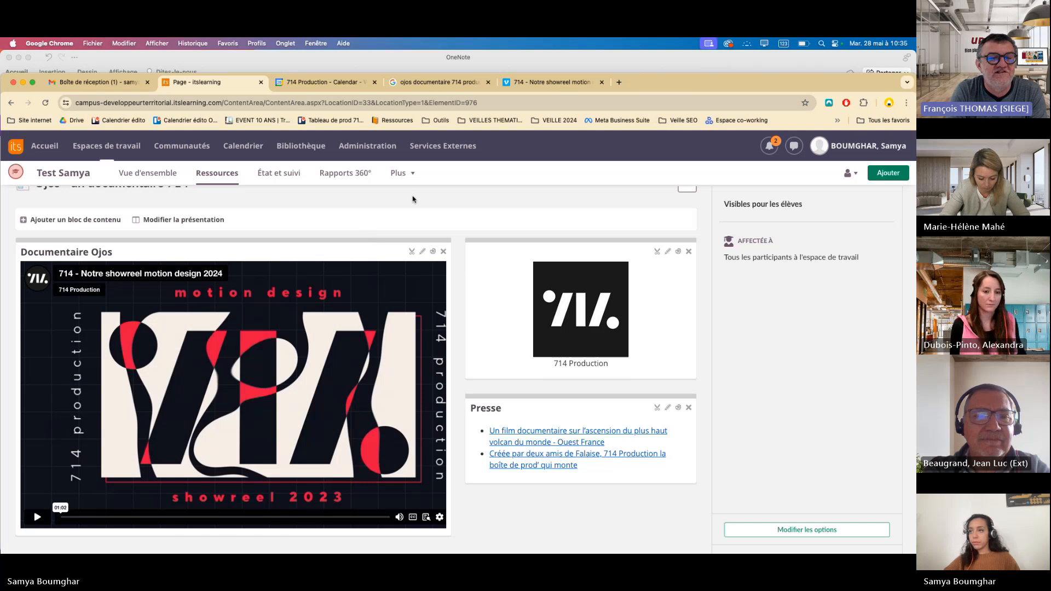
Step: Copy the showreel's Vimeo embed code resized to 889 × 500 and reopen the Documentaire Ojos editor
{"action": "left_click", "coordinate": [539, 82]}
{"action": "double_click", "coordinate": [474, 343]}
{"action": "type", "text": "500"}
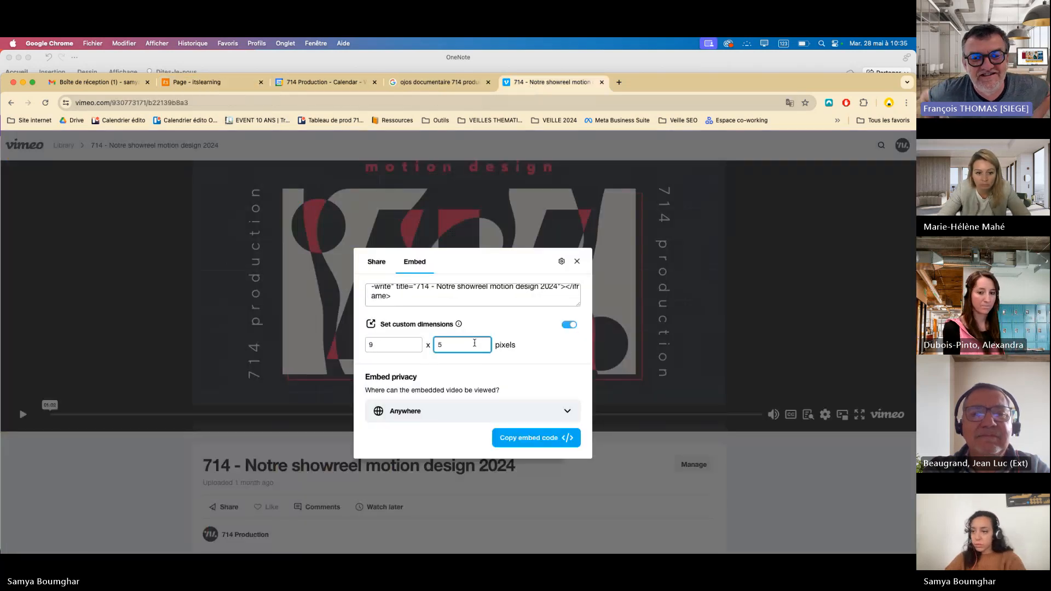
{"action": "left_click", "coordinate": [511, 442]}
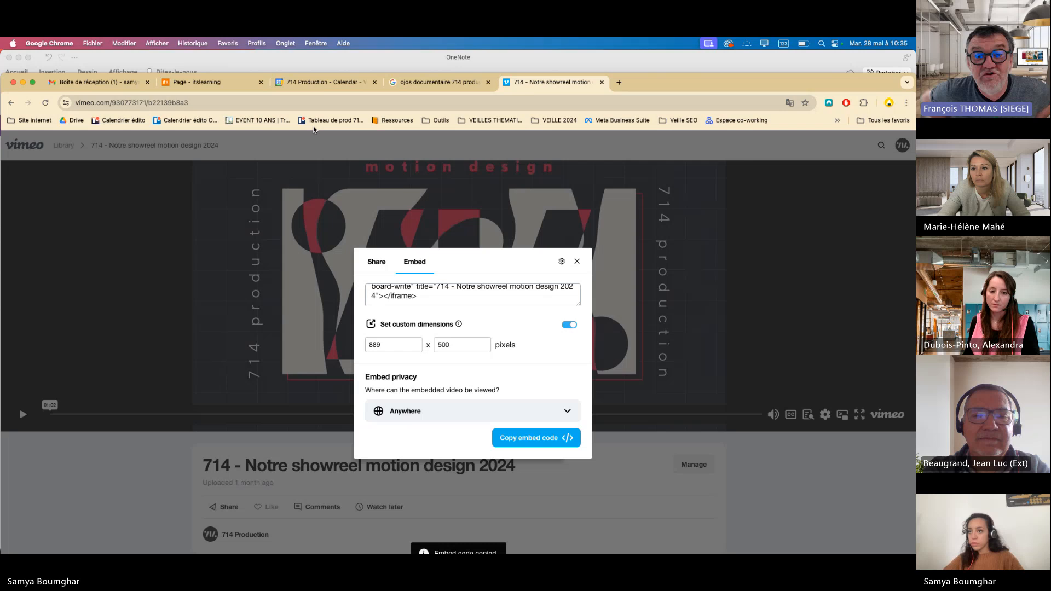
{"action": "left_click", "coordinate": [203, 82]}
{"action": "left_click", "coordinate": [421, 252]}
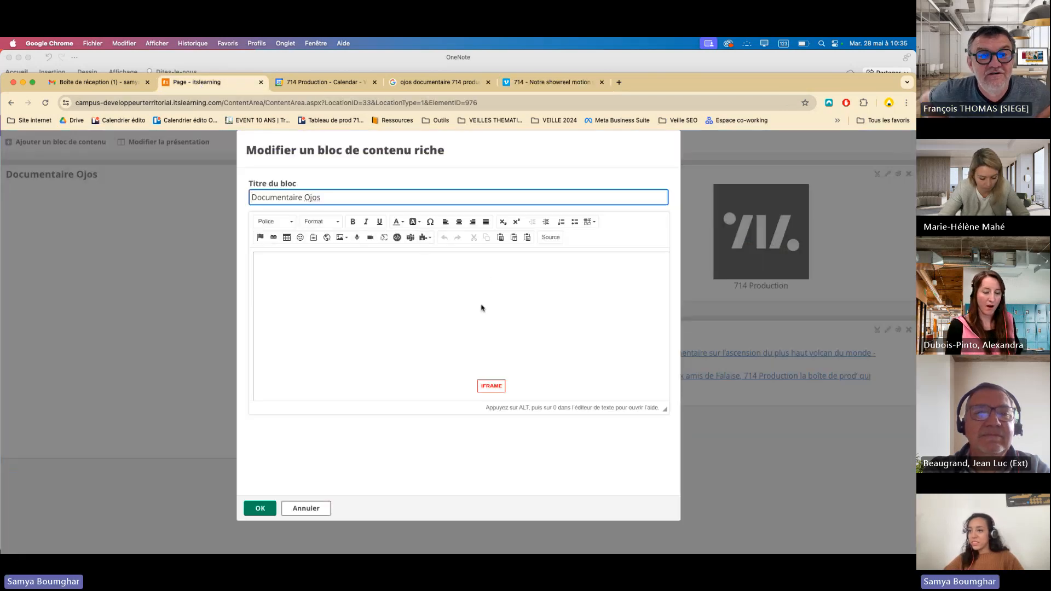
Step: Replace all of the block's HTML source with the 889 × 500 Vimeo embed and save
{"action": "scroll", "coordinate": [489, 301], "scroll_direction": "down", "scroll_amount": 3}
{"action": "left_click", "coordinate": [560, 321]}
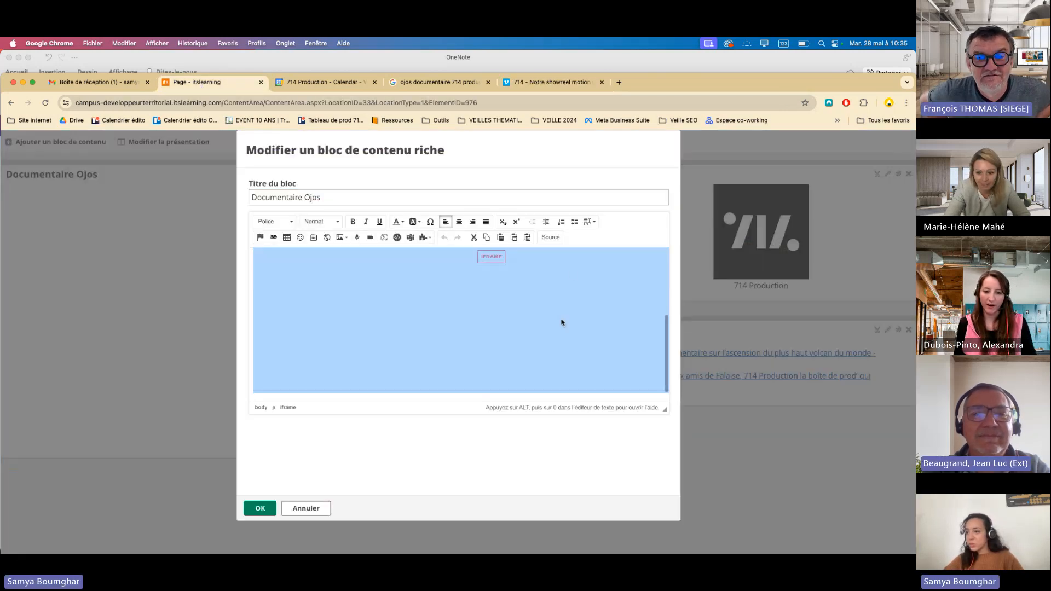
{"action": "left_click", "coordinate": [552, 237]}
{"action": "key", "text": "super+a"}
{"action": "key", "text": "super+v"}
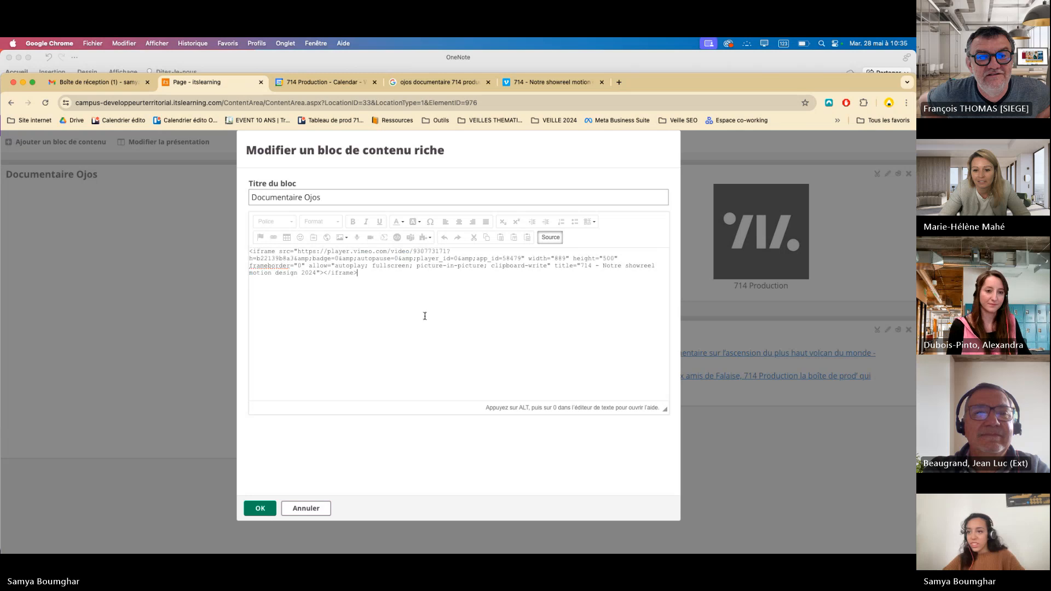
{"action": "left_click", "coordinate": [260, 508]}
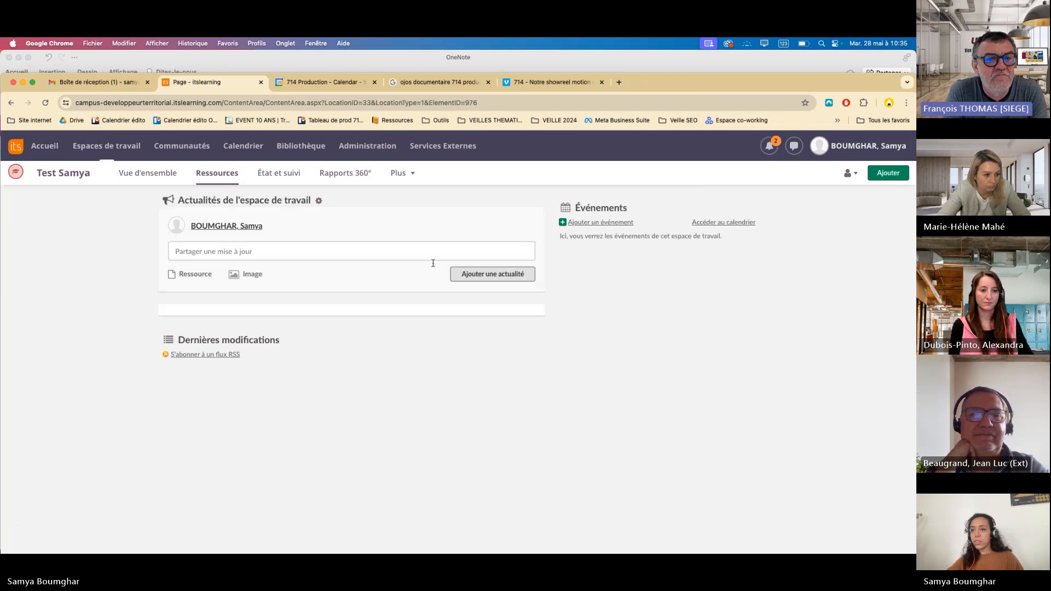
Step: Write and publish the news update 'Chers stagiaires je vous invite...' in the workspace feed
{"action": "scroll", "coordinate": [150, 327], "scroll_direction": "down", "scroll_amount": 1}
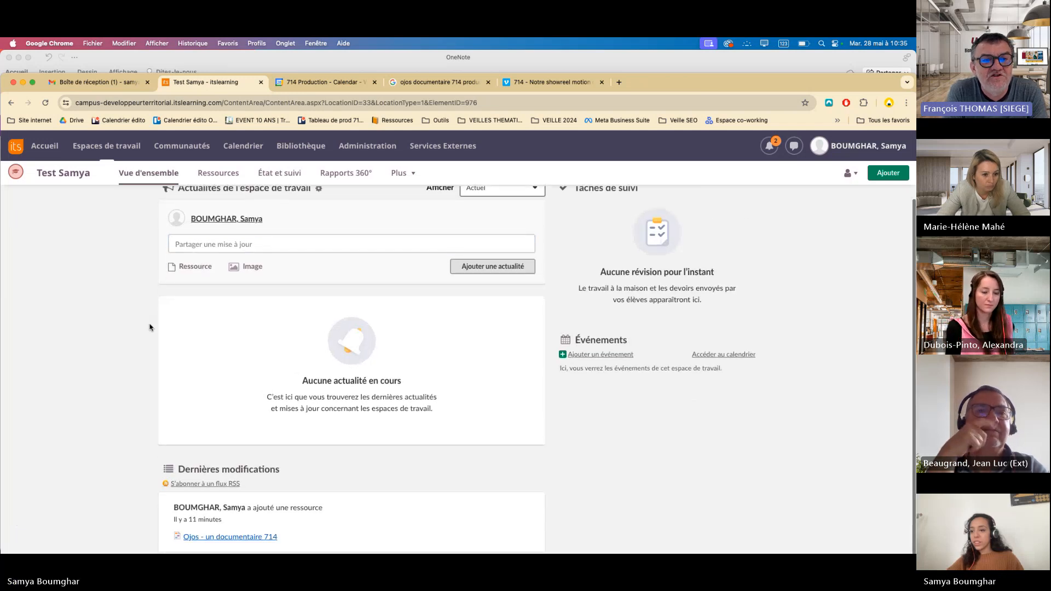
{"action": "scroll", "coordinate": [233, 271], "scroll_direction": "up", "scroll_amount": 1}
{"action": "left_click", "coordinate": [270, 257]}
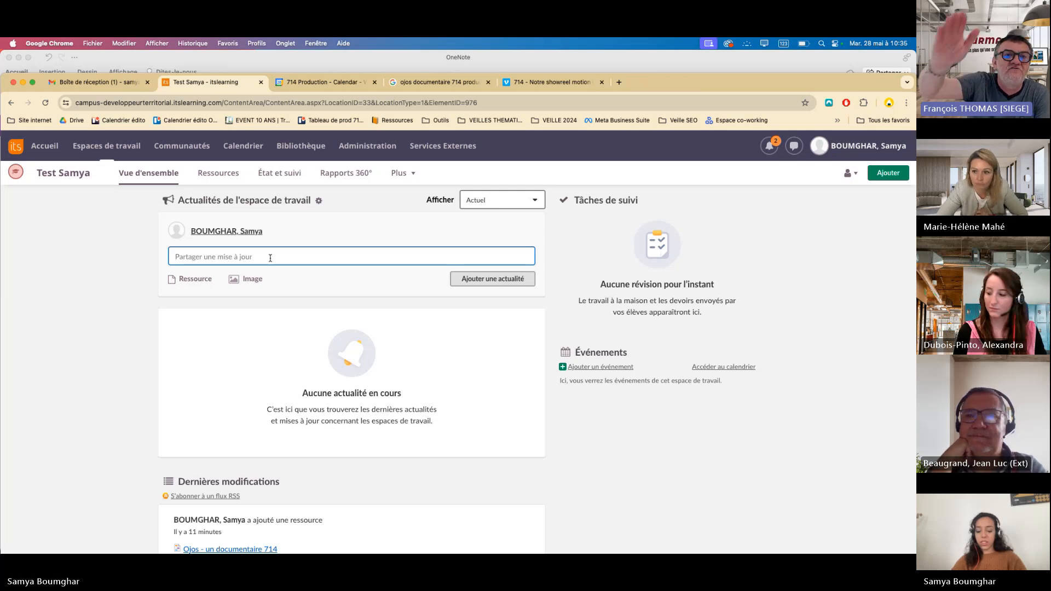
{"action": "type", "text": "C"}
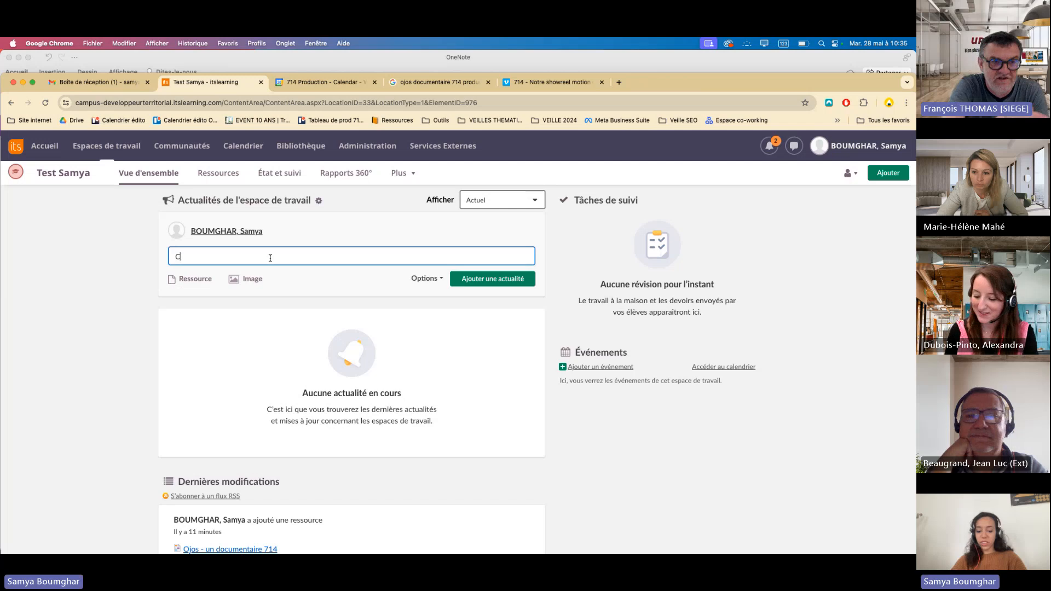
{"action": "type", "text": "hers stag"}
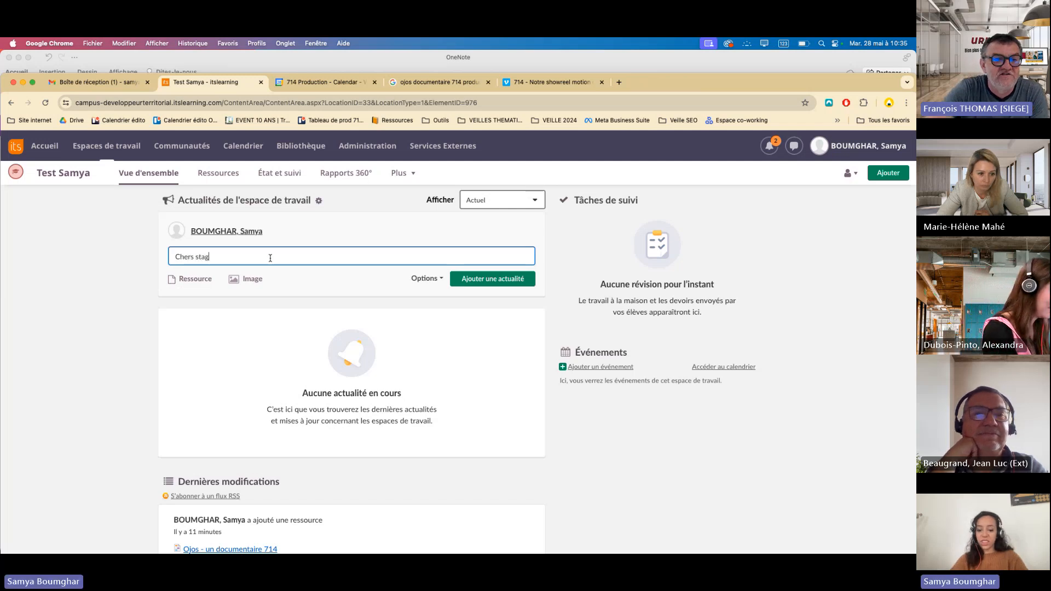
{"action": "type", "text": "iaires je s"}
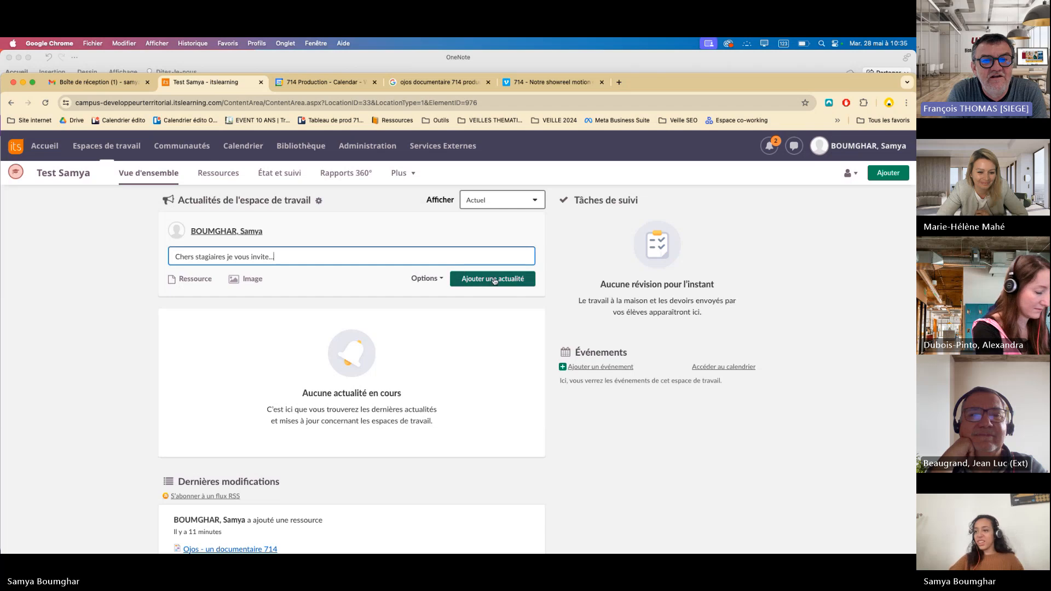
{"action": "left_click", "coordinate": [482, 279]}
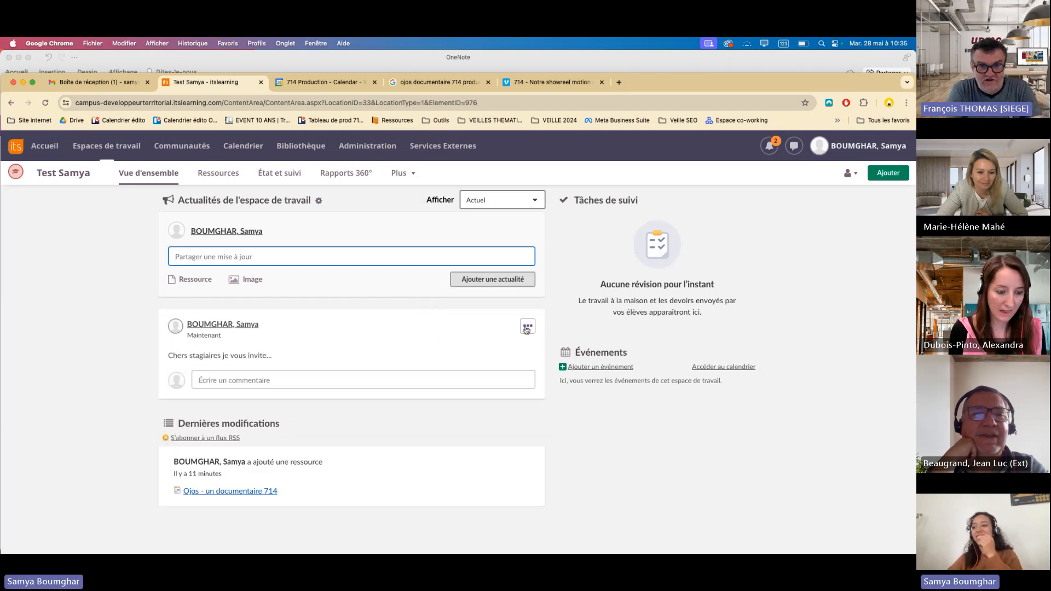
Step: Edit the post and attach the 'Ojos - un documentaire 714' page from Dossier 1 > Sous dossier 1
{"action": "left_click", "coordinate": [526, 327]}
{"action": "left_click", "coordinate": [487, 342]}
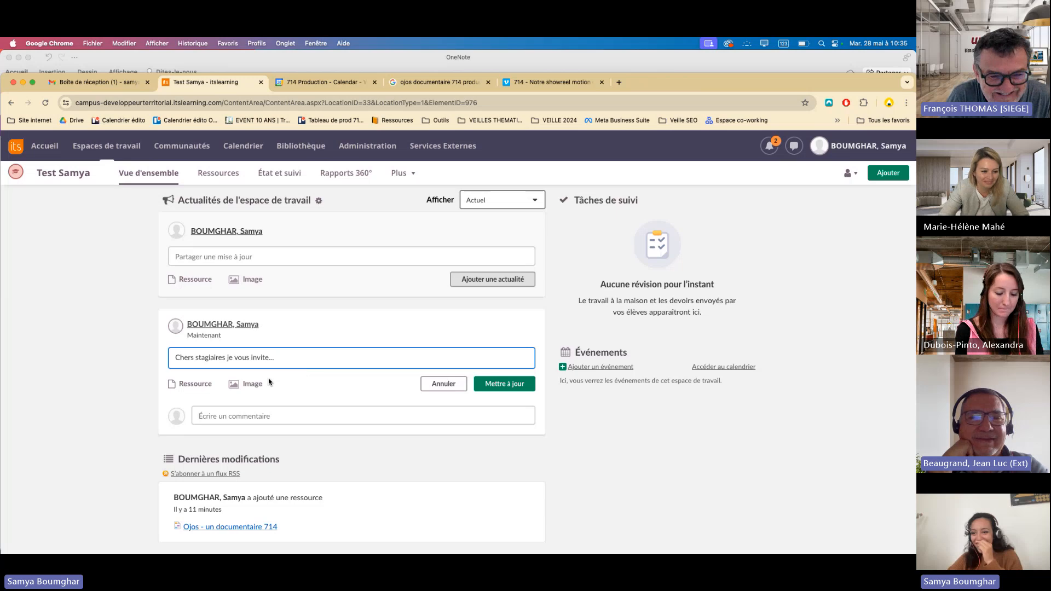
{"action": "left_click", "coordinate": [193, 385]}
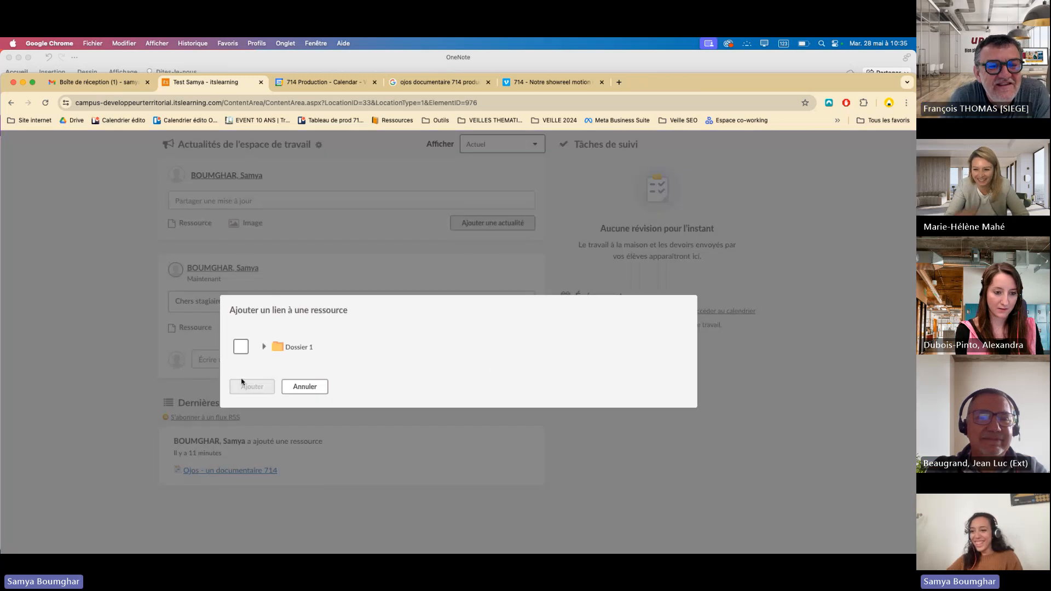
{"action": "left_click", "coordinate": [263, 347]}
{"action": "left_click", "coordinate": [270, 358]}
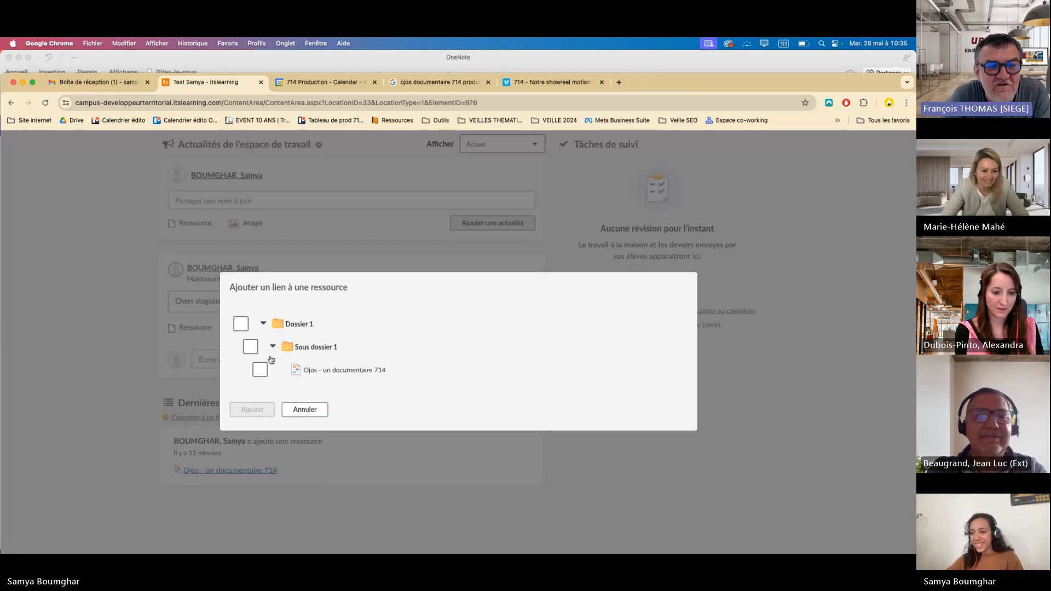
{"action": "left_click", "coordinate": [260, 370]}
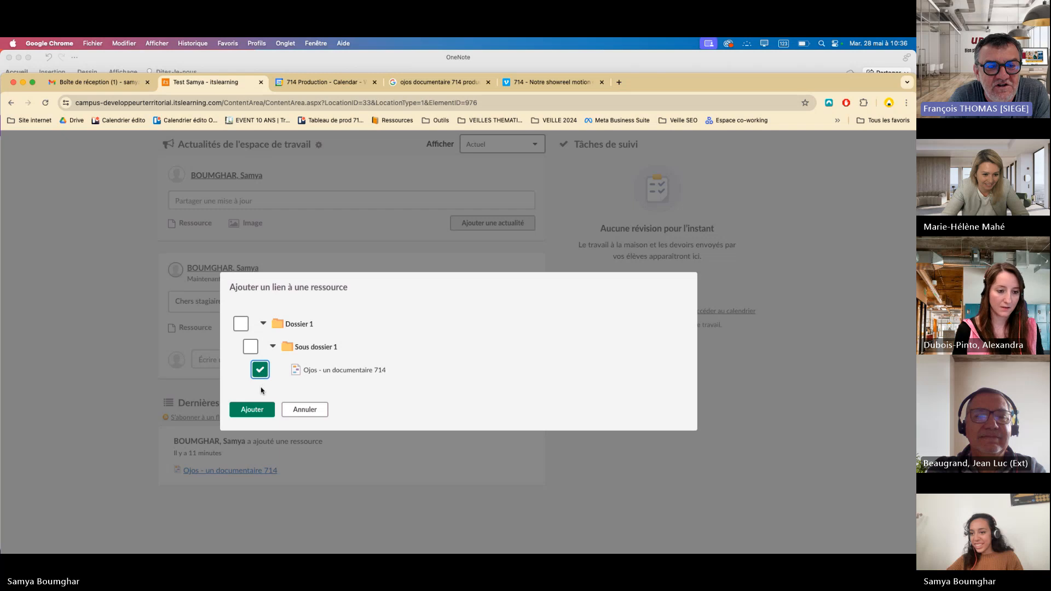
{"action": "left_click", "coordinate": [252, 409]}
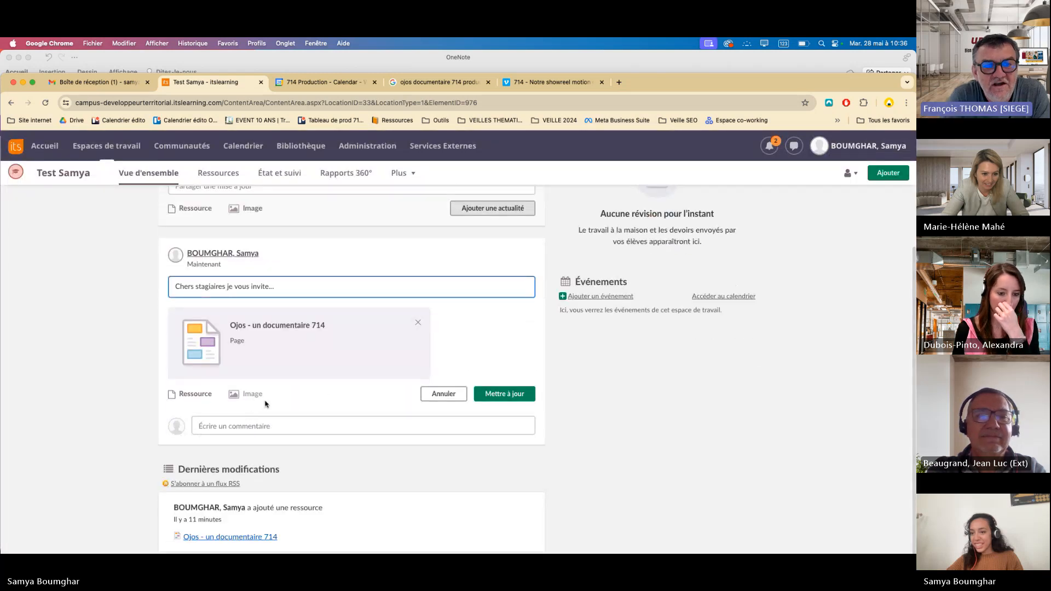
Step: Save the edited update with its Ojos attachment and go to the Accueil page
{"action": "left_click", "coordinate": [509, 396]}
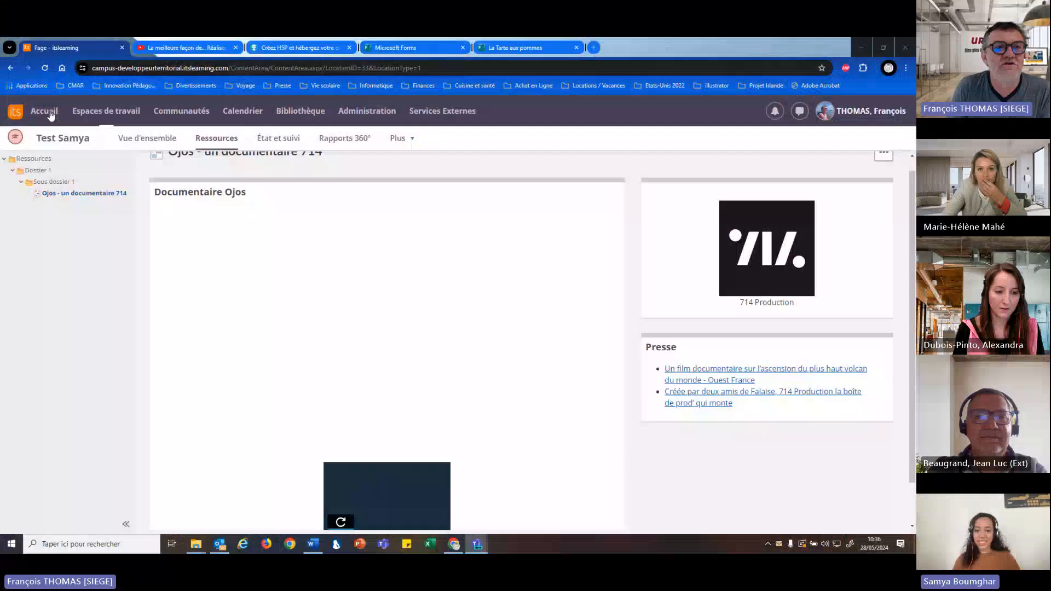
{"action": "left_click", "coordinate": [50, 114]}
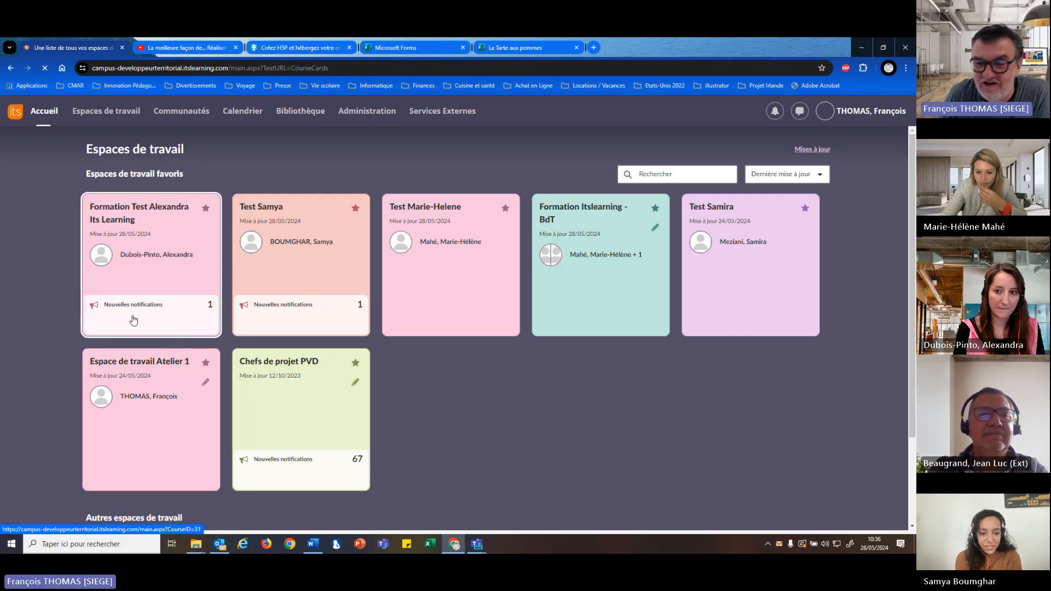
Step: Enter Test Samya and view the 'Ojos - un documentaire 714' page from the news feed
{"action": "left_click", "coordinate": [277, 309]}
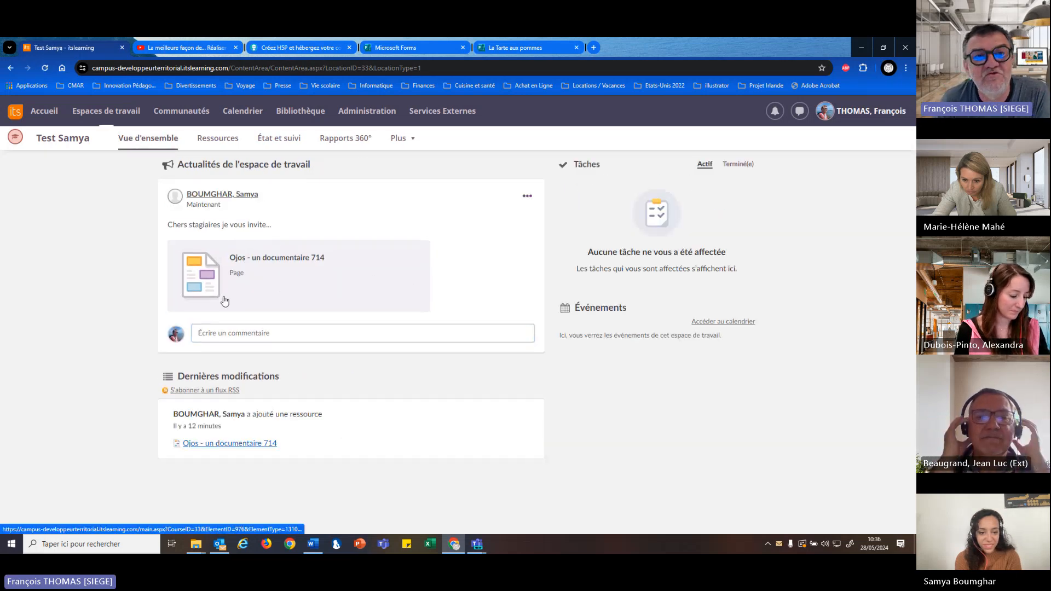
{"action": "left_click", "coordinate": [251, 265]}
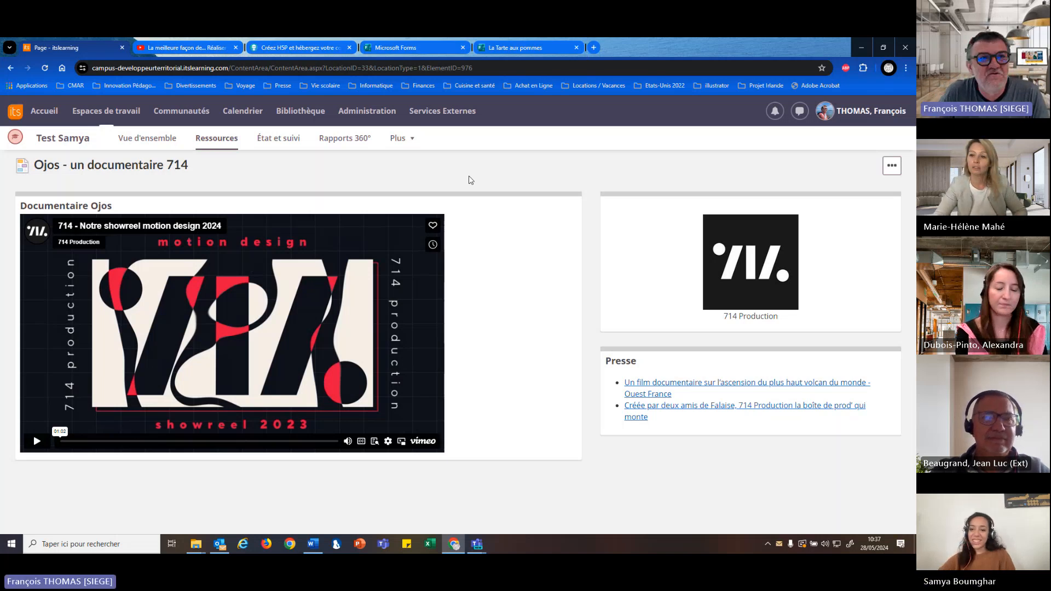
{"action": "left_click", "coordinate": [39, 110]}
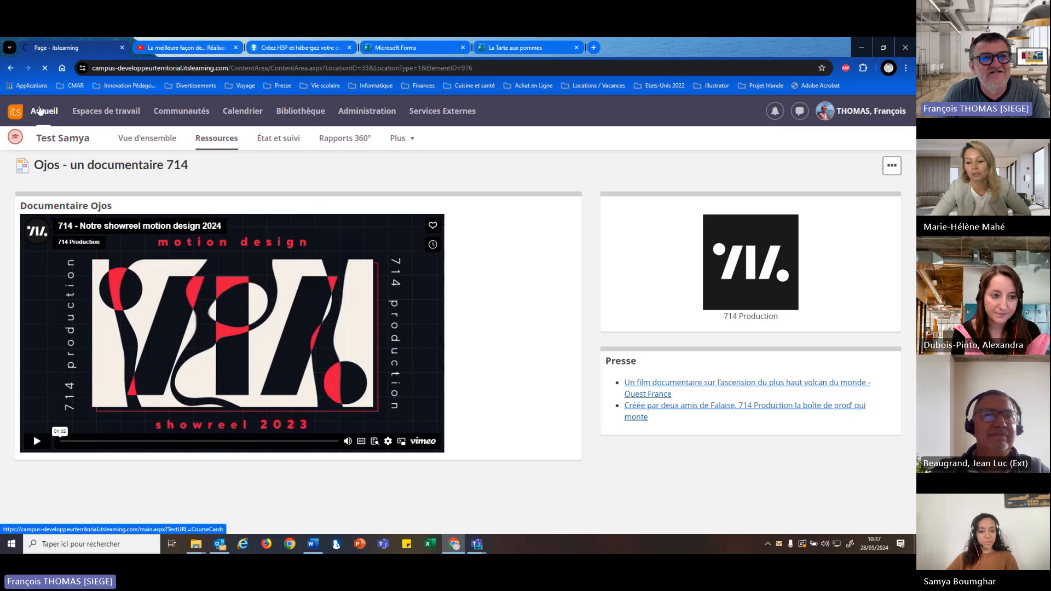
Step: Close the 'Intégrer la vidéo' panel on the YouTube tarte aux pommes video
{"action": "left_click", "coordinate": [165, 48]}
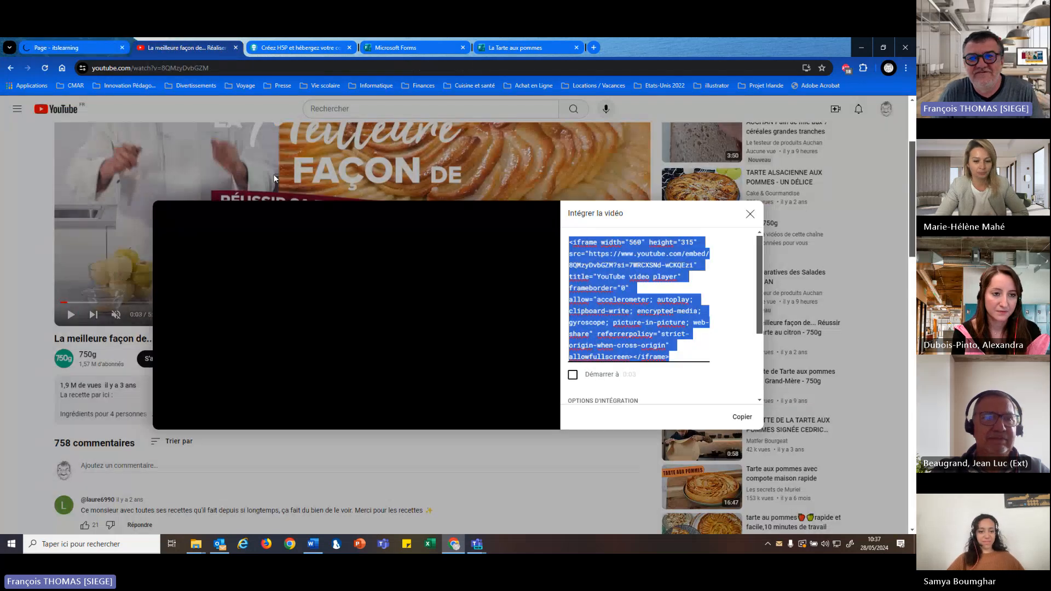
{"action": "left_click", "coordinate": [750, 214]}
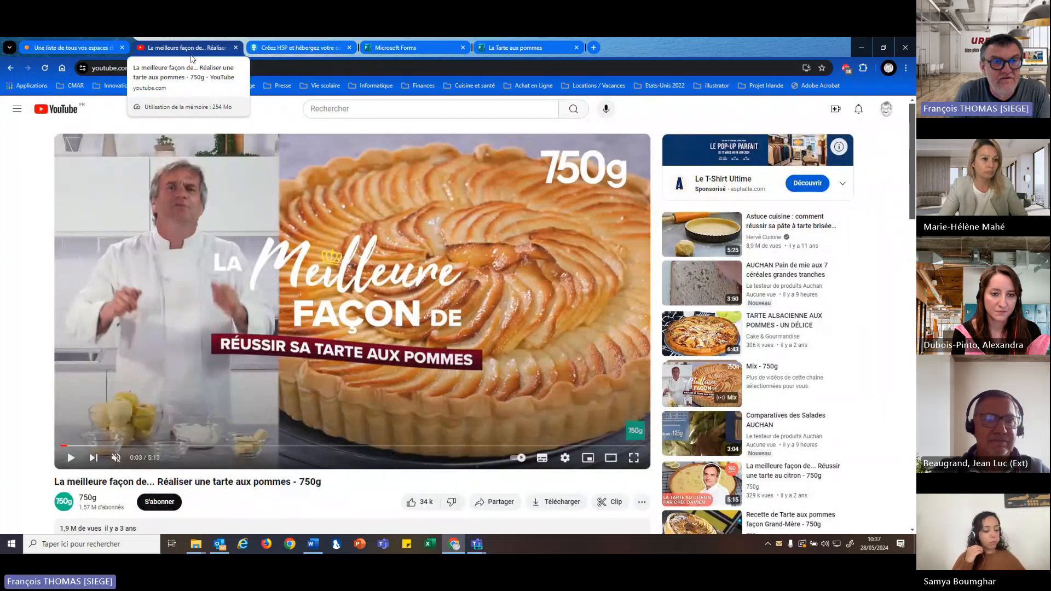
{"action": "left_click", "coordinate": [127, 86]}
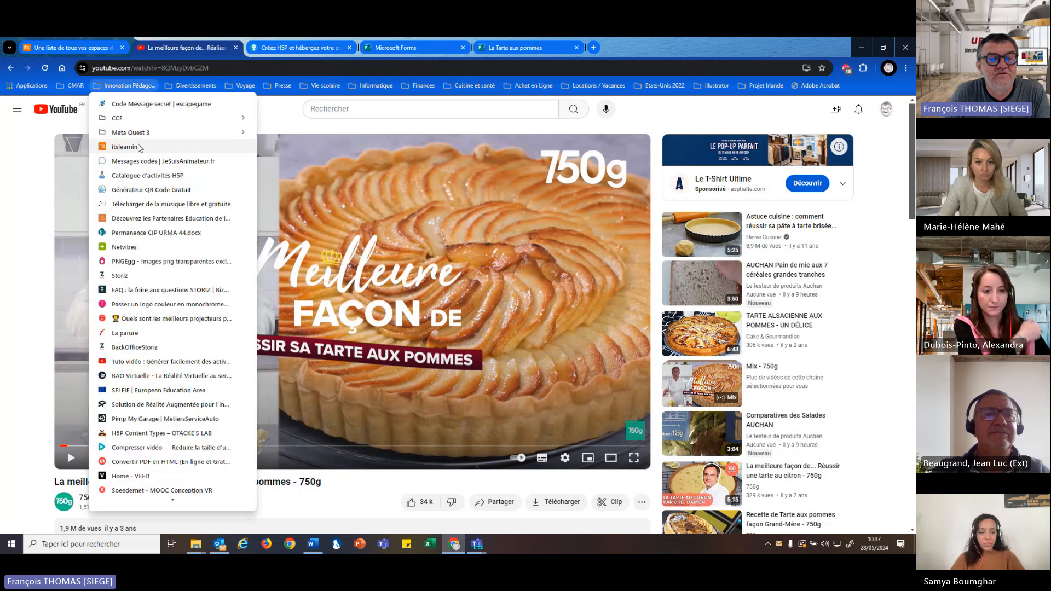
Step: Sign in to itslearning and confirm with the authenticator code
{"action": "left_click", "coordinate": [138, 147]}
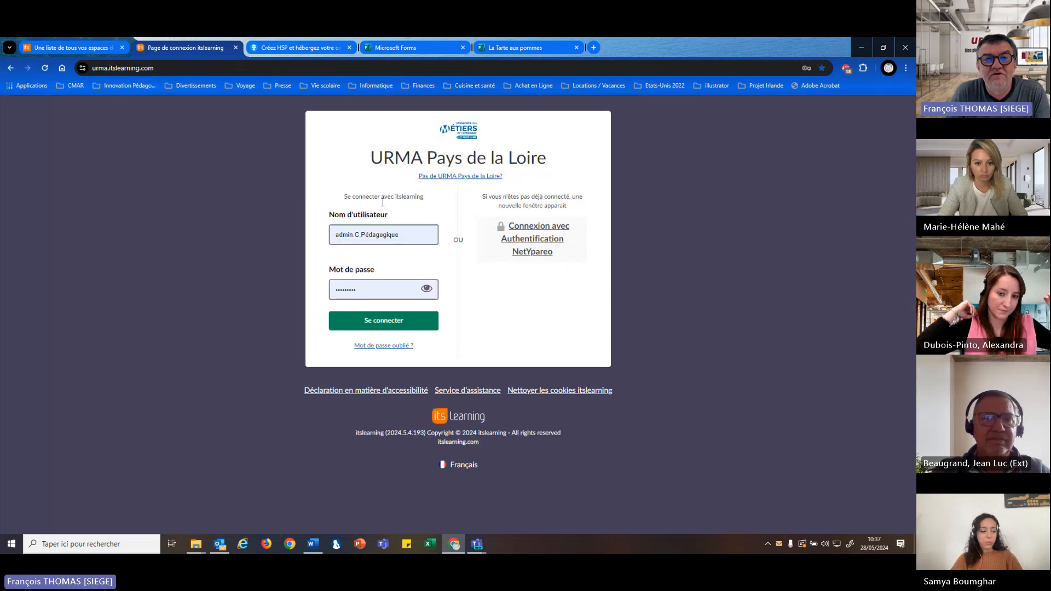
{"action": "left_click", "coordinate": [368, 321]}
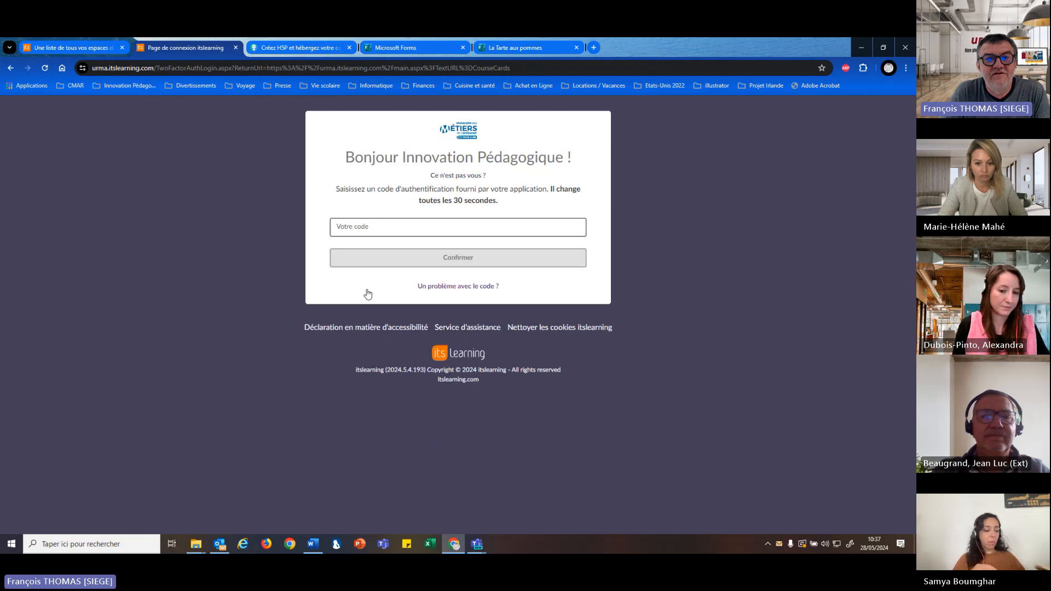
{"action": "left_click", "coordinate": [371, 231]}
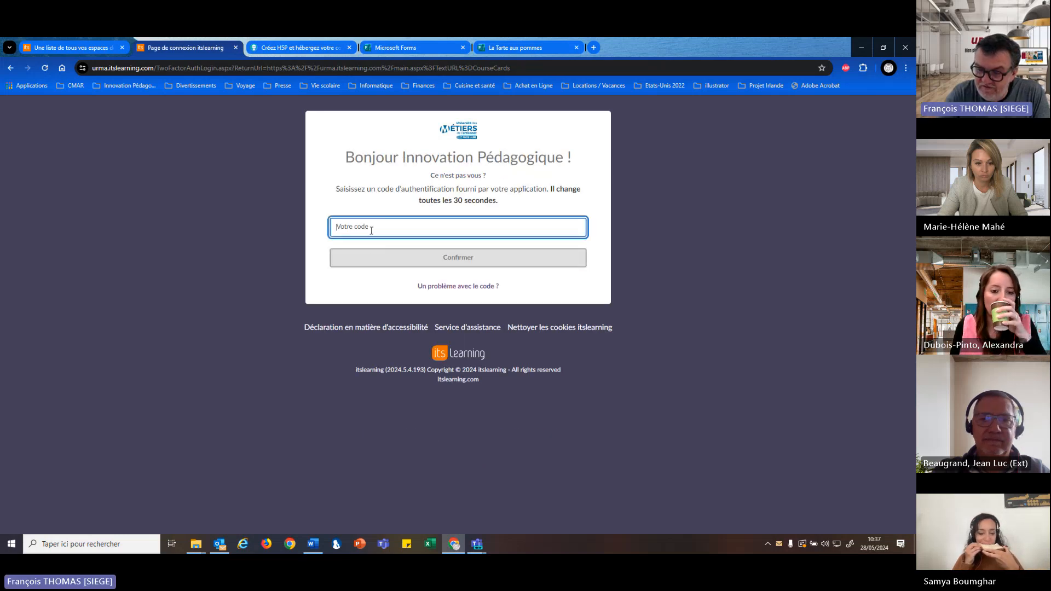
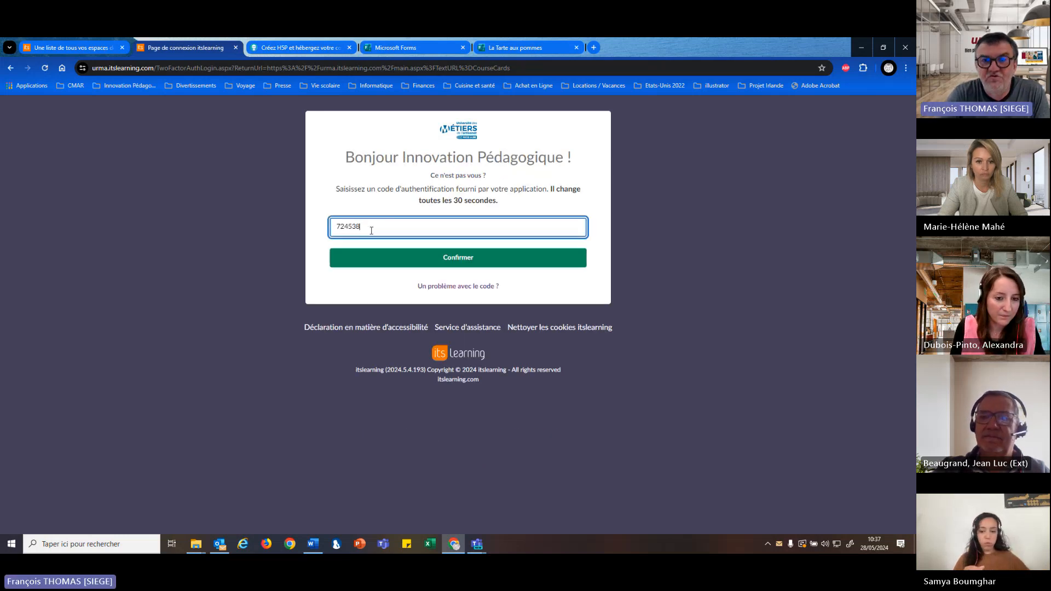
{"action": "left_click", "coordinate": [459, 257]}
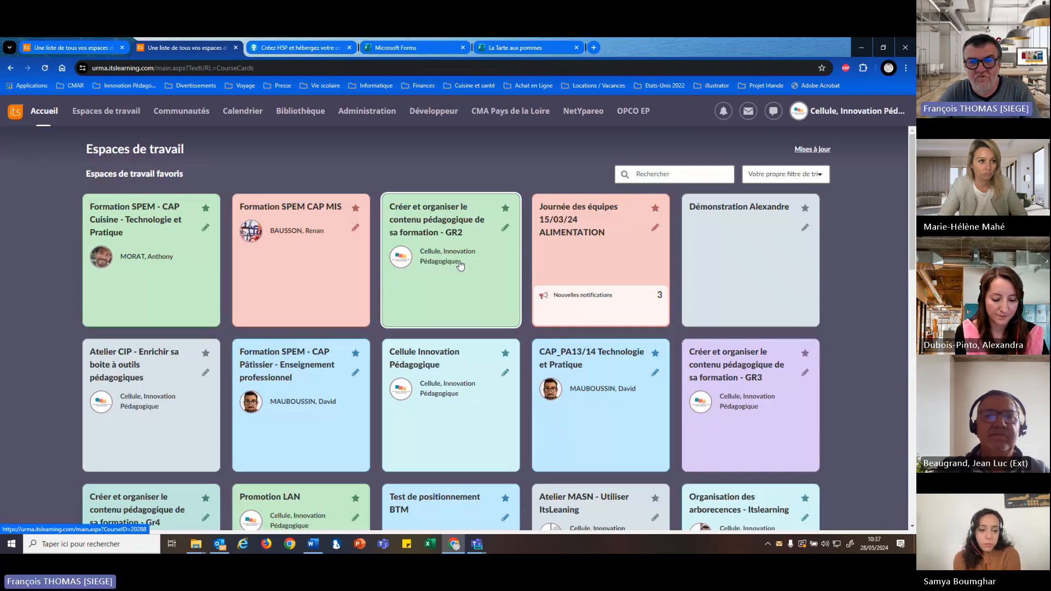
Step: Return to the campus-developpeurterritorial site's workspace list
{"action": "scroll", "coordinate": [478, 438], "scroll_direction": "down", "scroll_amount": 7}
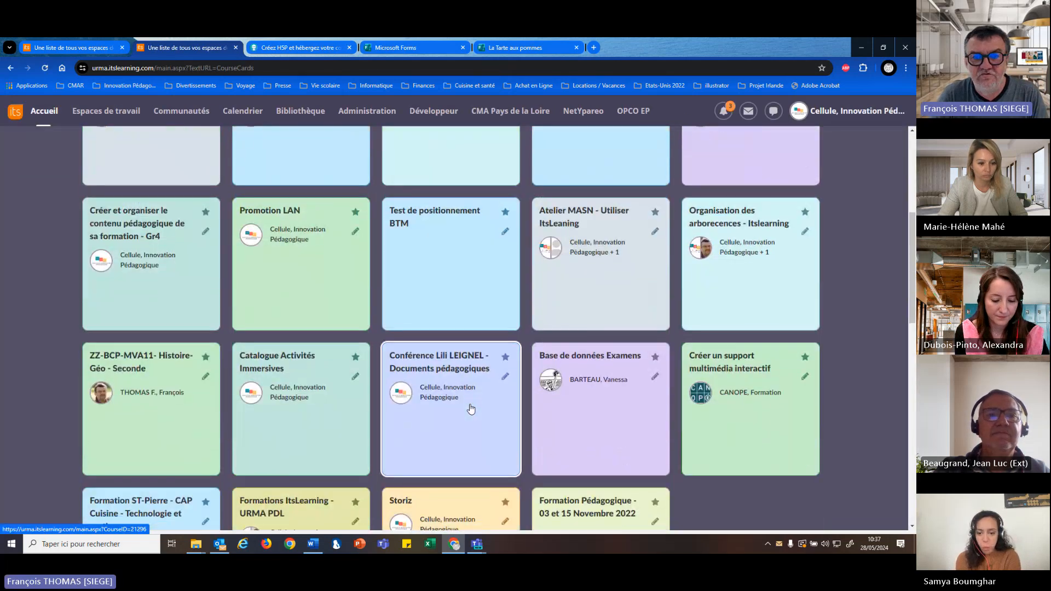
{"action": "scroll", "coordinate": [470, 409], "scroll_direction": "down", "scroll_amount": 1}
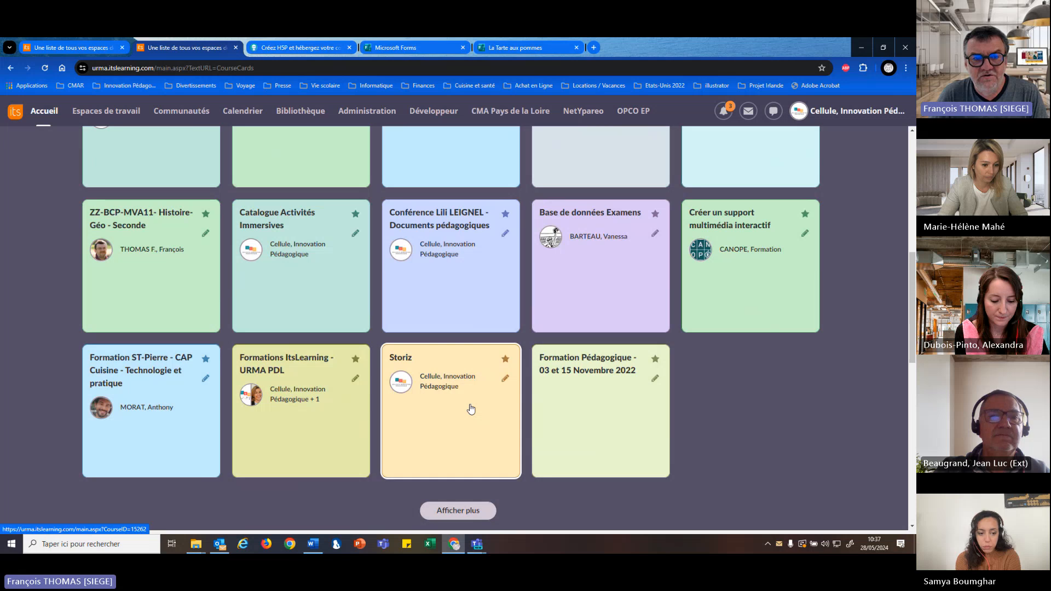
{"action": "scroll", "coordinate": [470, 408], "scroll_direction": "up", "scroll_amount": 8}
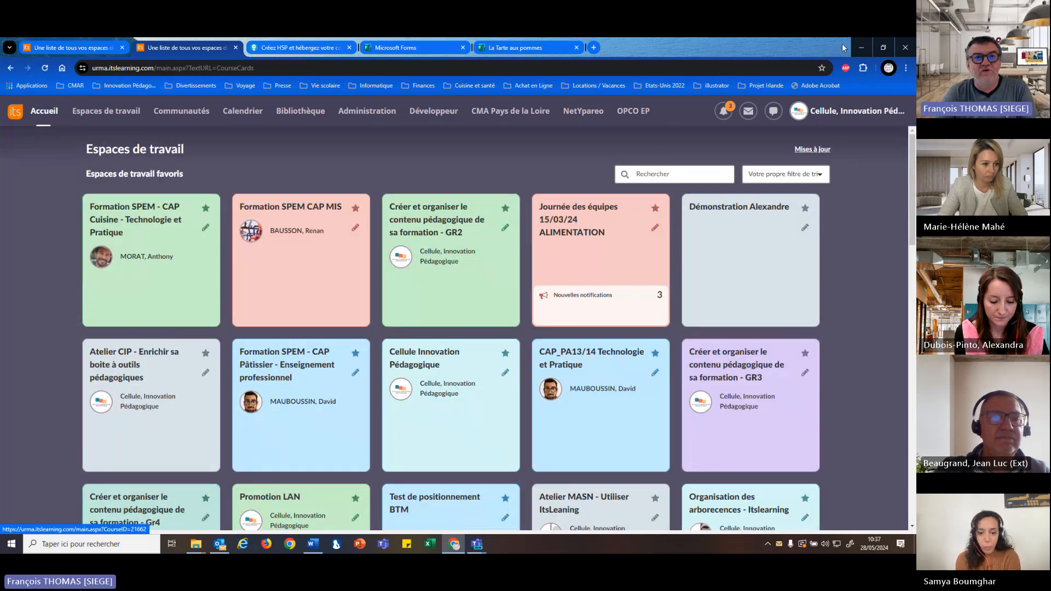
{"action": "left_click", "coordinate": [55, 47]}
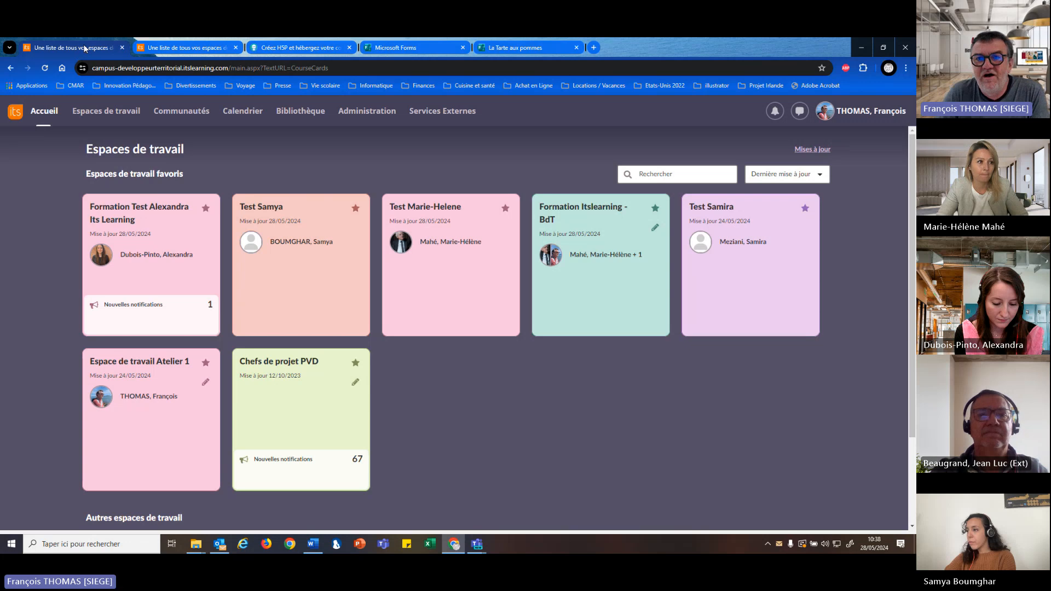
Step: Open the Formation Itslearning - BdT resources, then move via the Lumi tab to Microsoft Forms
{"action": "left_click", "coordinate": [574, 208]}
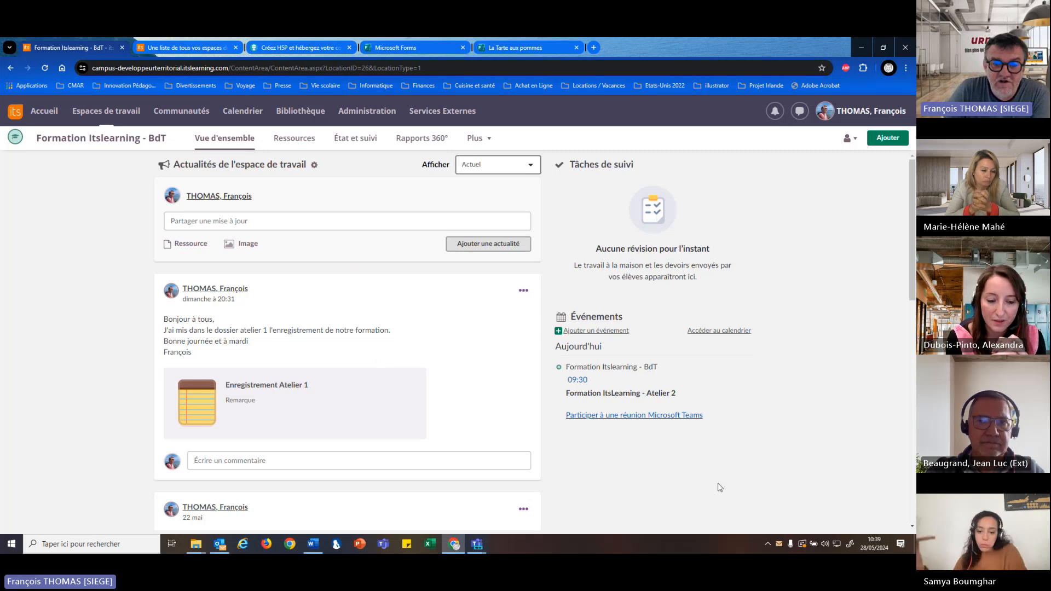
{"action": "left_click", "coordinate": [297, 143]}
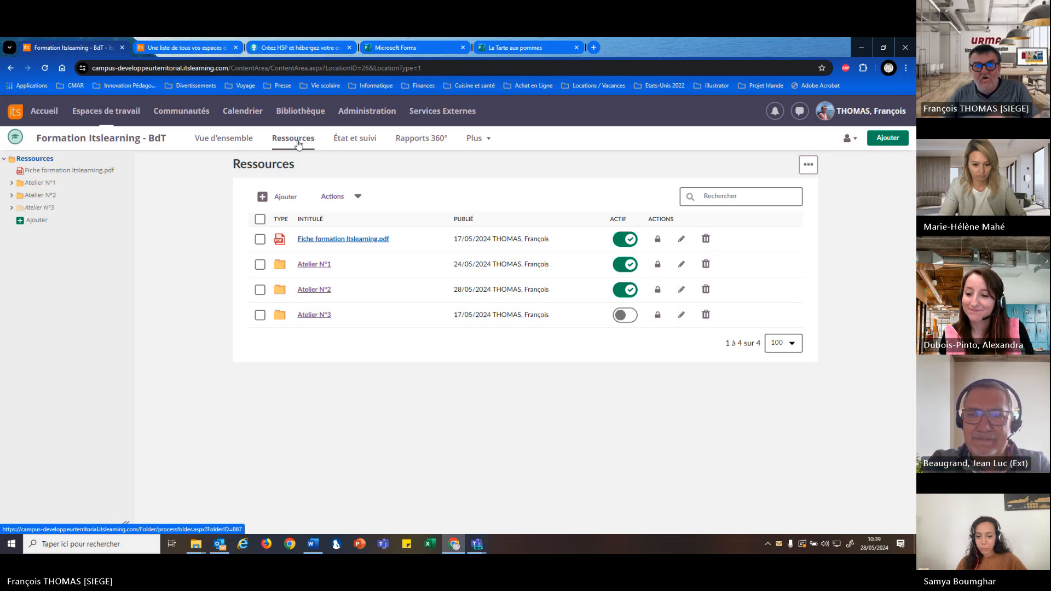
{"action": "left_click", "coordinate": [300, 48]}
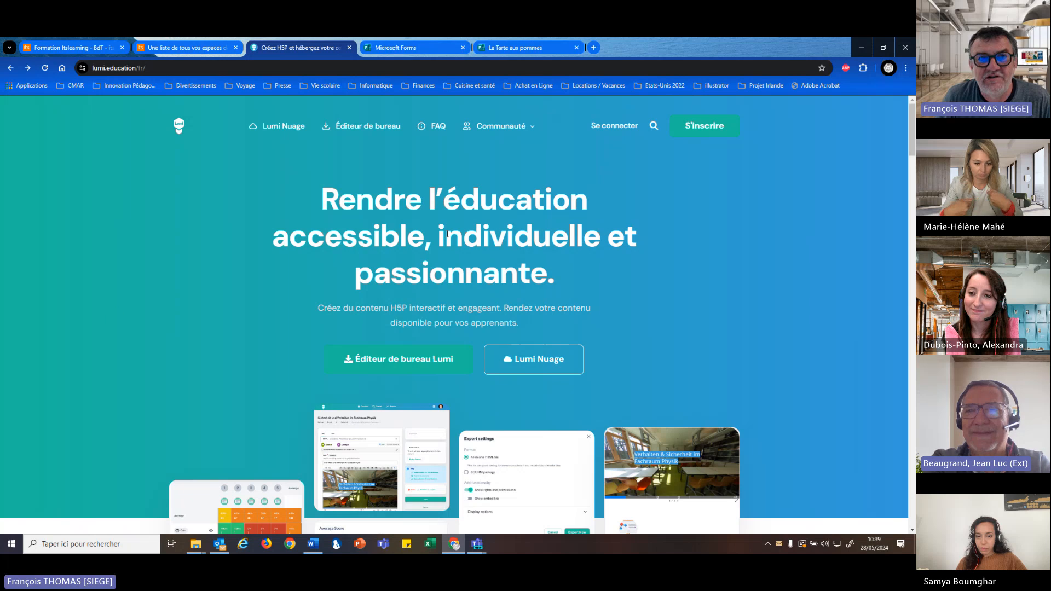
{"action": "left_click", "coordinate": [378, 49]}
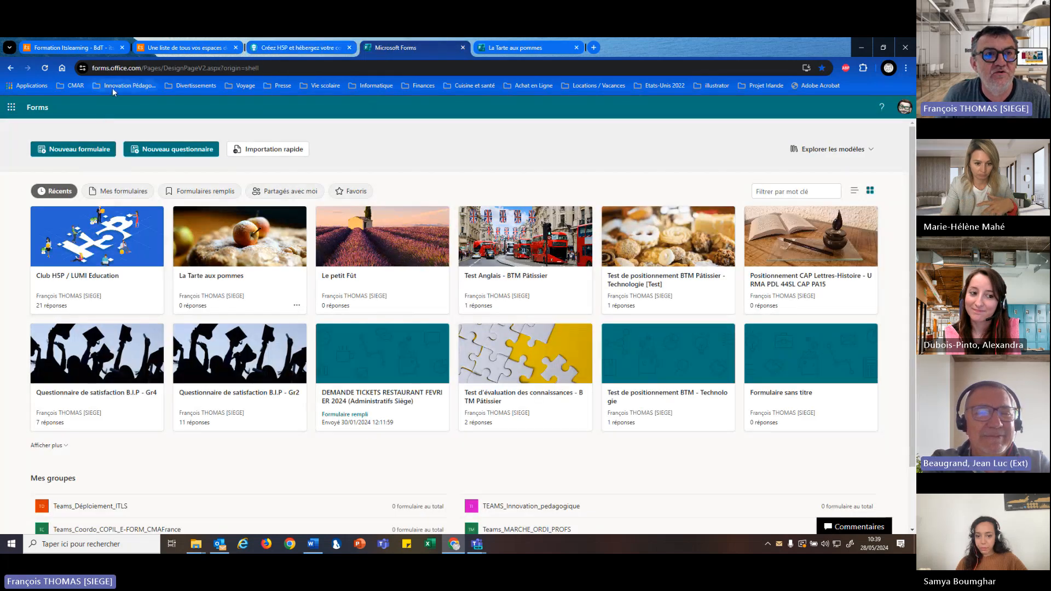
Step: Go to the Storiz BackOffice through the Innovation Pédago bookmarks folder
{"action": "left_click", "coordinate": [129, 88]}
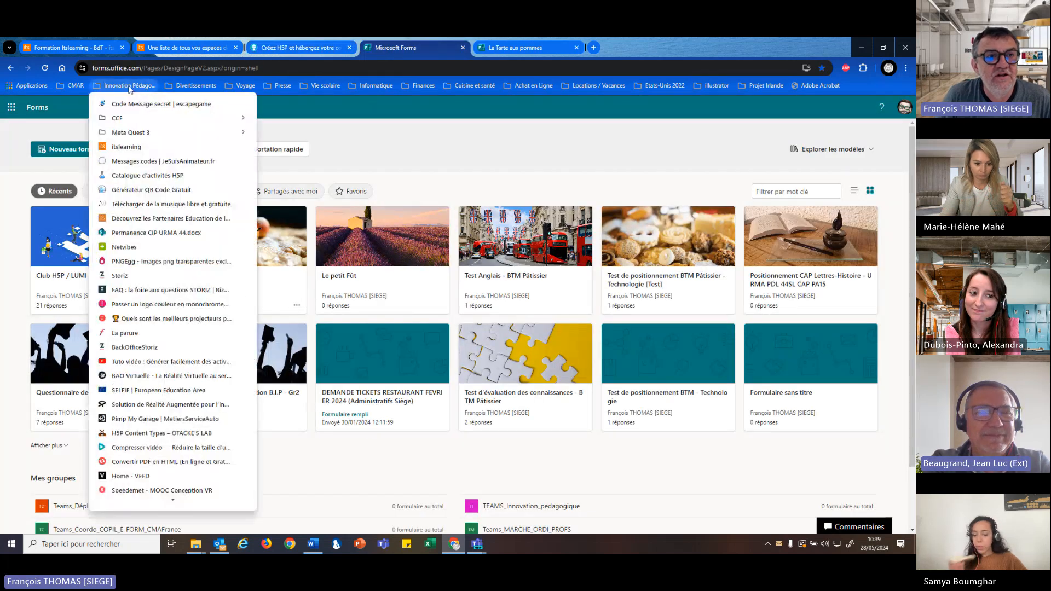
{"action": "left_click", "coordinate": [119, 277]}
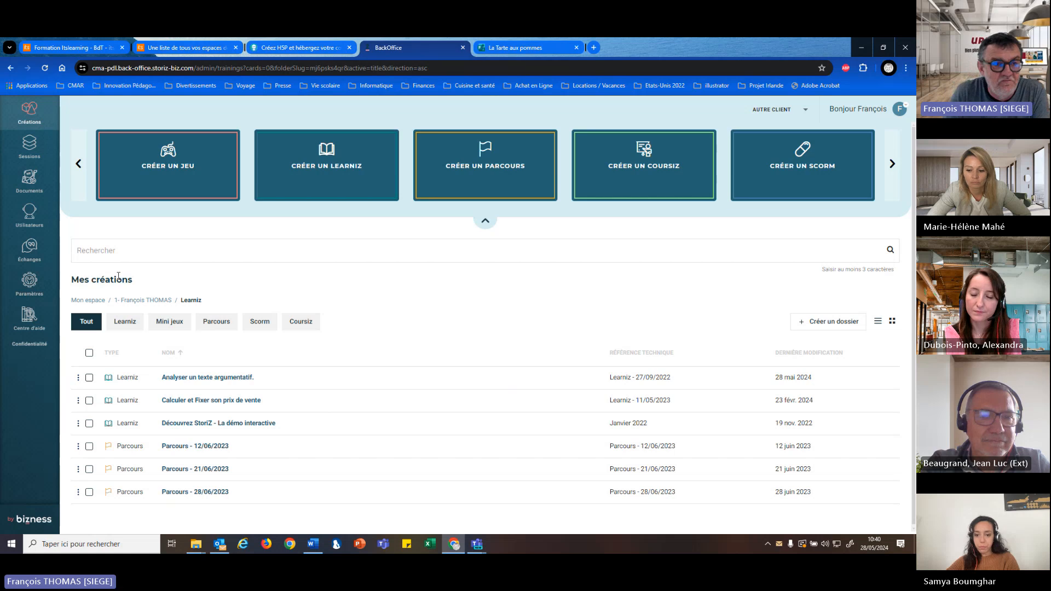
Step: Open the 'Analyser un texte argumentatif.' Learniz, review Chapitre 1's contents, and reach Vérification
{"action": "left_click", "coordinate": [219, 380]}
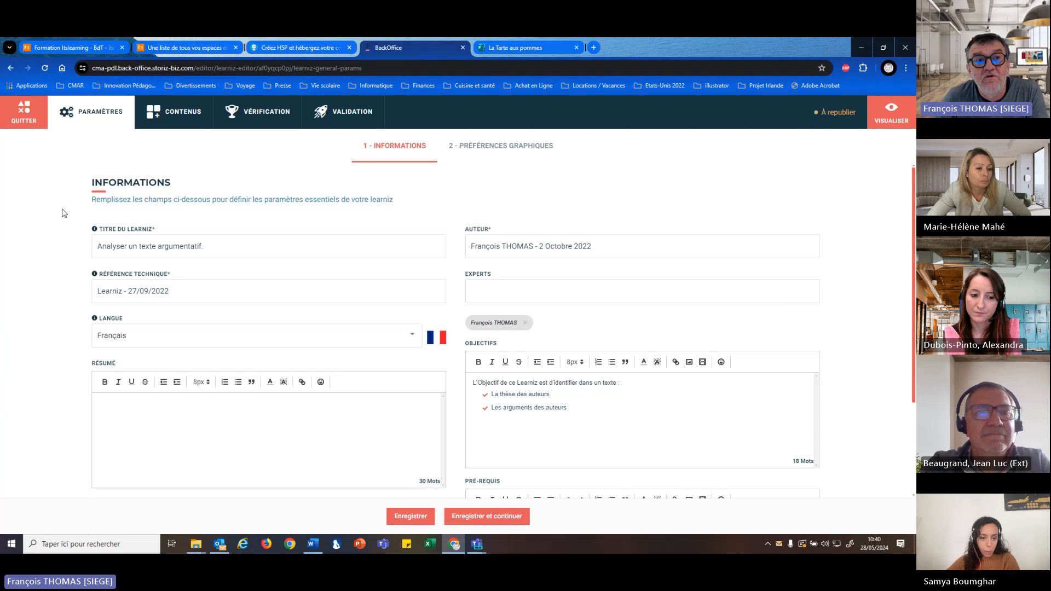
{"action": "scroll", "coordinate": [408, 427], "scroll_direction": "down", "scroll_amount": 3}
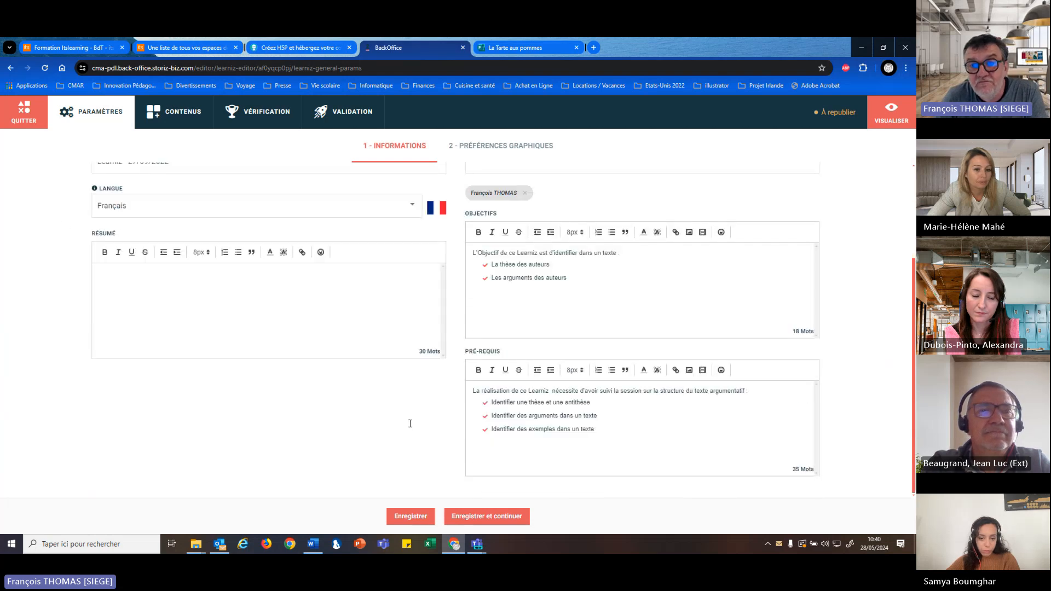
{"action": "scroll", "coordinate": [411, 428], "scroll_direction": "up", "scroll_amount": 2}
{"action": "scroll", "coordinate": [411, 427], "scroll_direction": "up", "scroll_amount": 1}
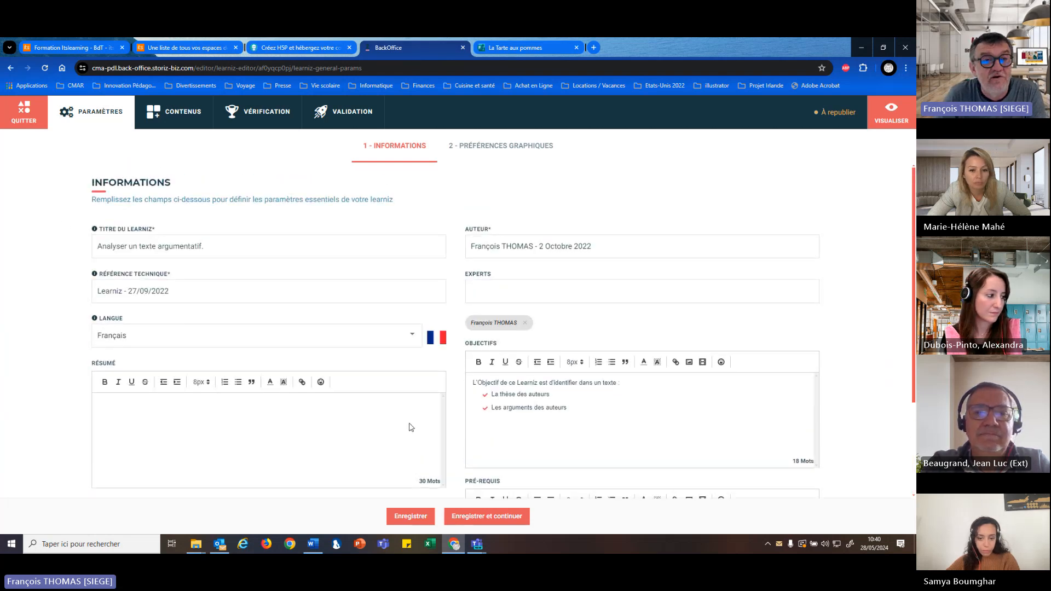
{"action": "left_click", "coordinate": [184, 112]}
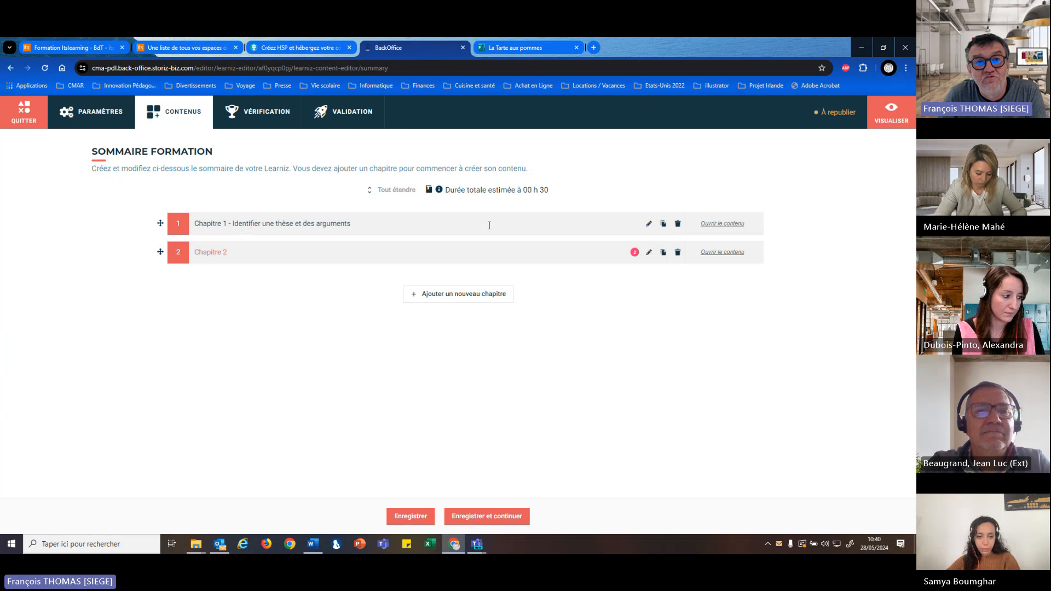
{"action": "left_click", "coordinate": [726, 225]}
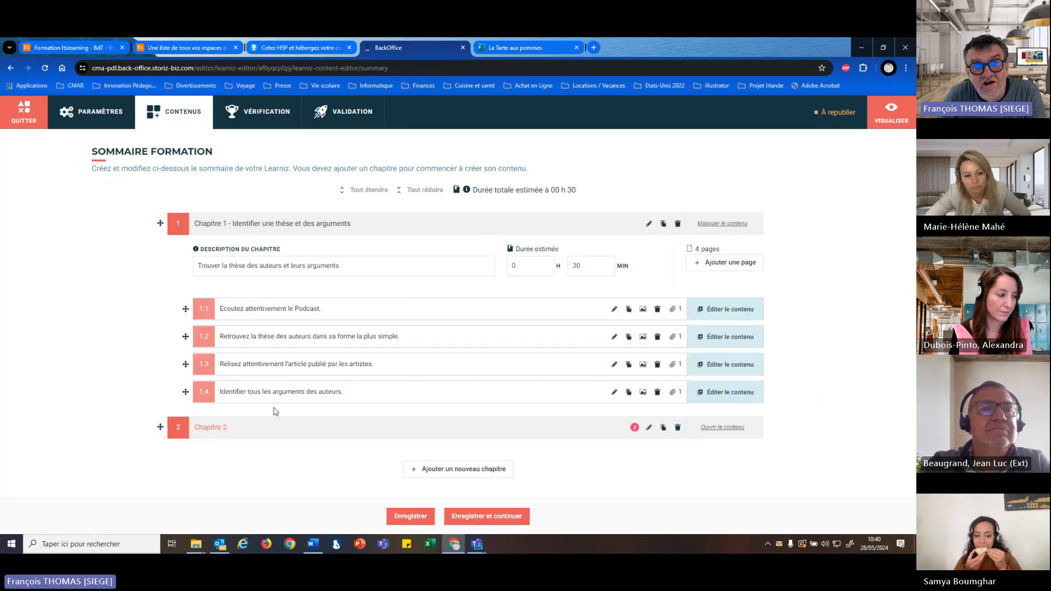
{"action": "left_click", "coordinate": [361, 116]}
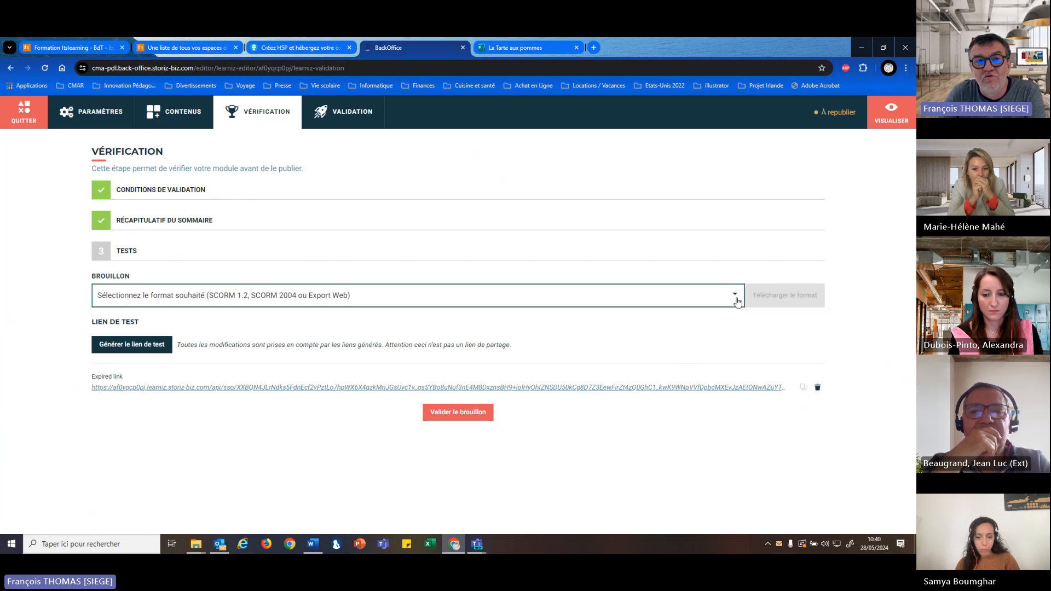
Step: Choose Scorm 1.2 as the draft export format, check the Atelier 2 files, and return to itslearning
{"action": "left_click", "coordinate": [735, 297]}
{"action": "left_click", "coordinate": [134, 299]}
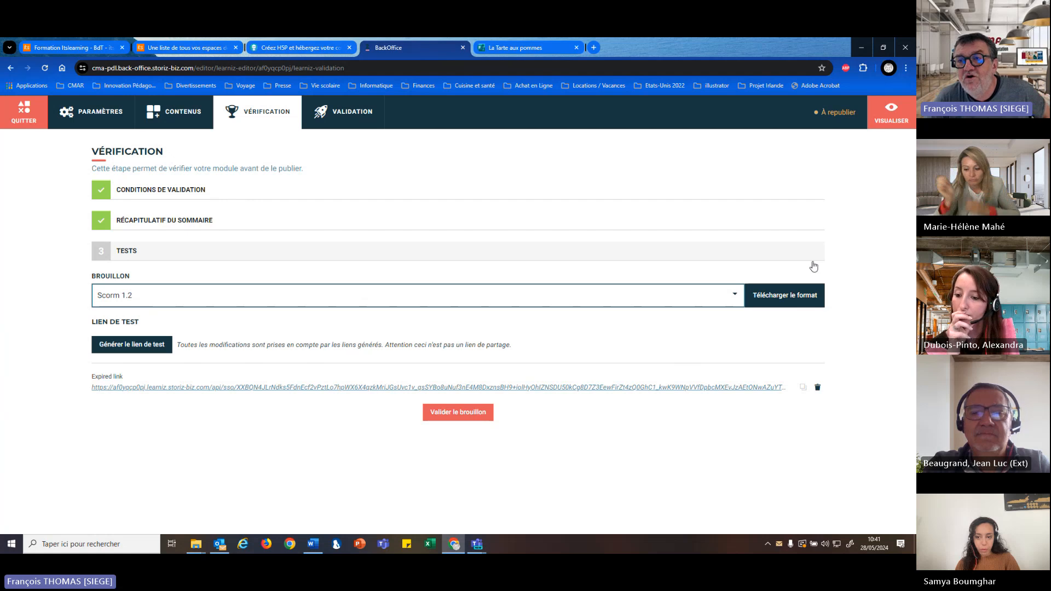
{"action": "left_click", "coordinate": [862, 48]}
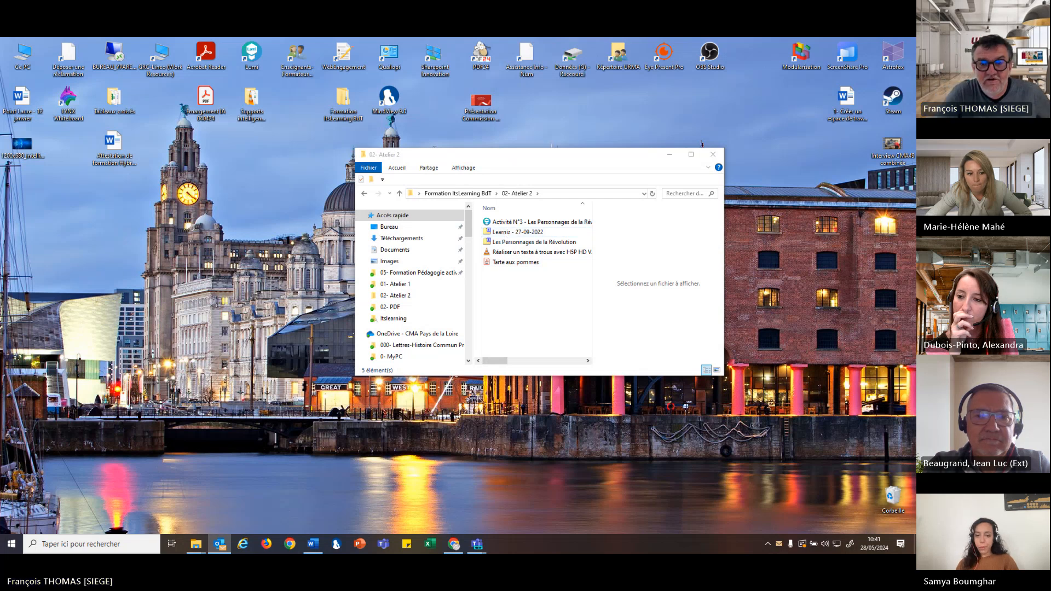
{"action": "left_click", "coordinate": [454, 545]}
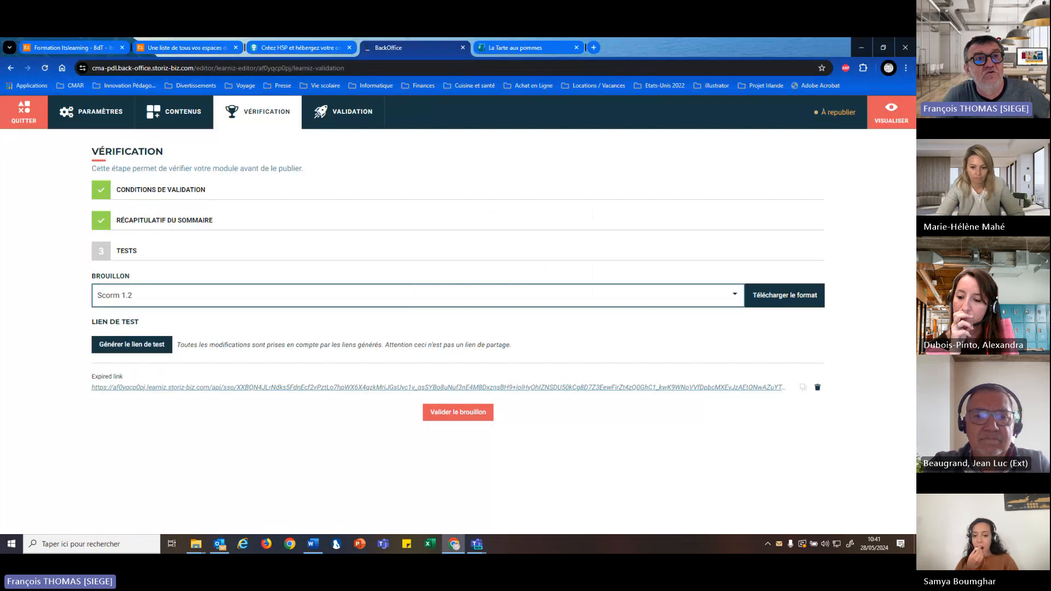
{"action": "left_click", "coordinate": [69, 47]}
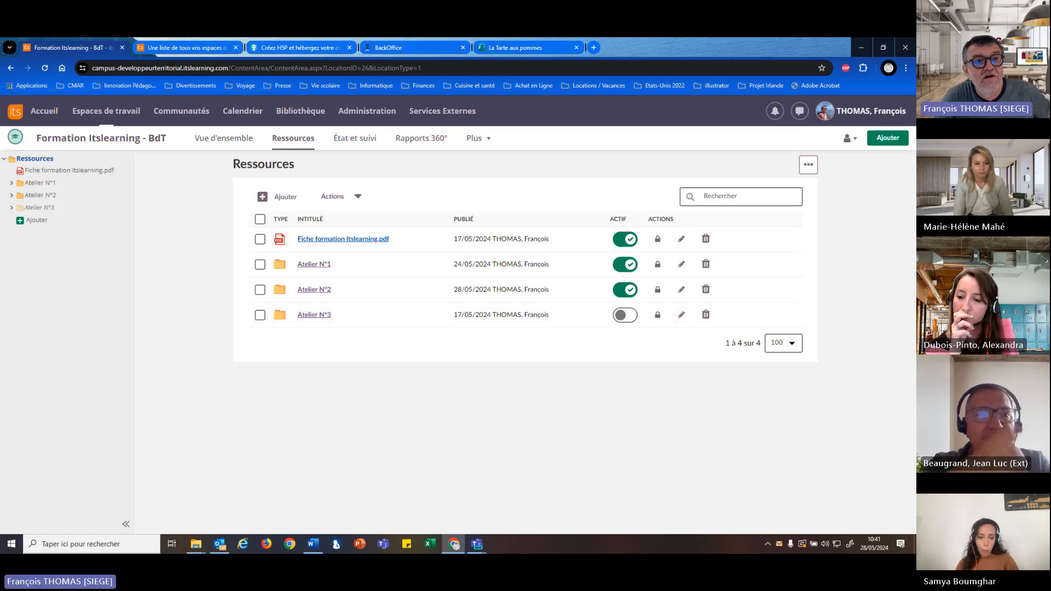
Step: Start a SCORM content package import into the Atelier N°2 folder
{"action": "left_click", "coordinate": [12, 197]}
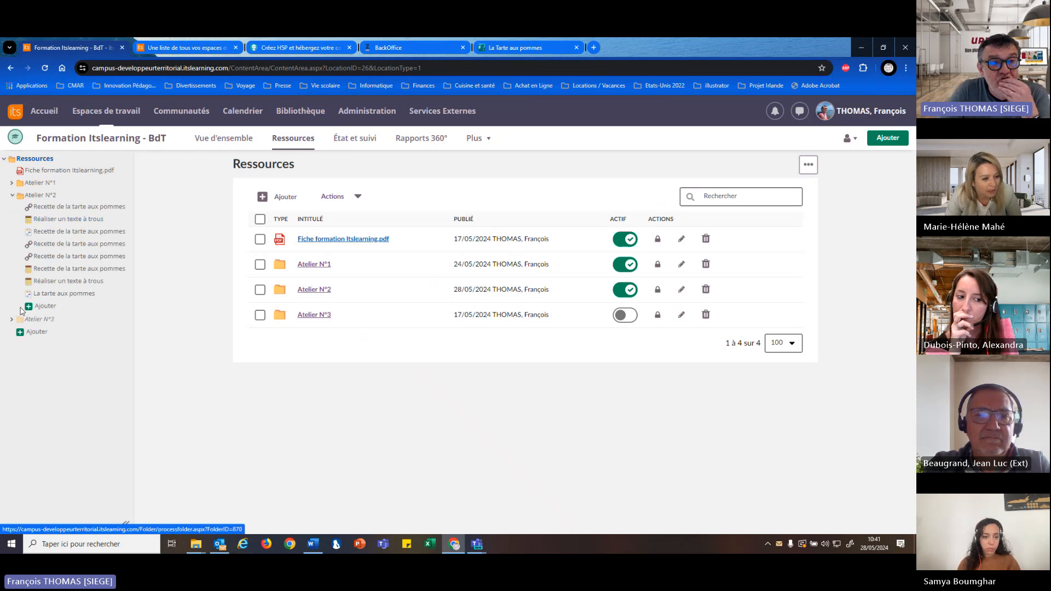
{"action": "left_click", "coordinate": [46, 306]}
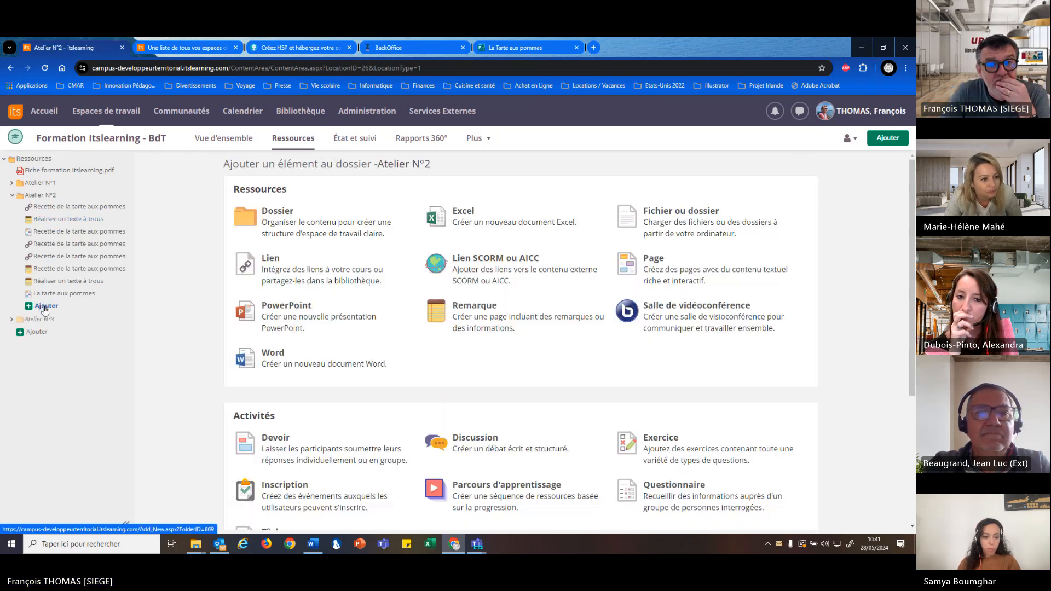
{"action": "scroll", "coordinate": [473, 298], "scroll_direction": "down", "scroll_amount": 3}
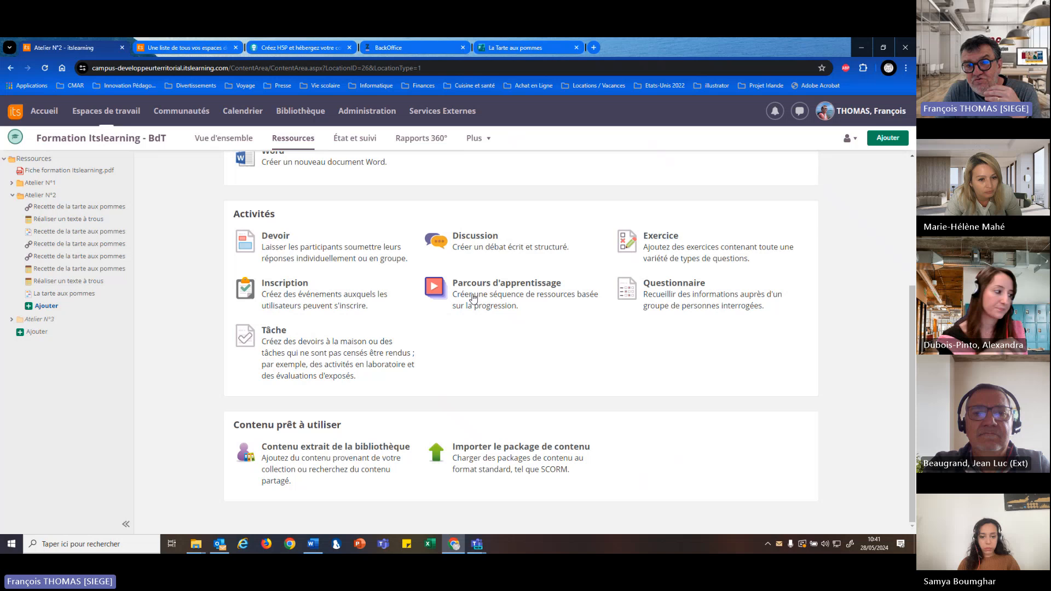
{"action": "left_click", "coordinate": [495, 456]}
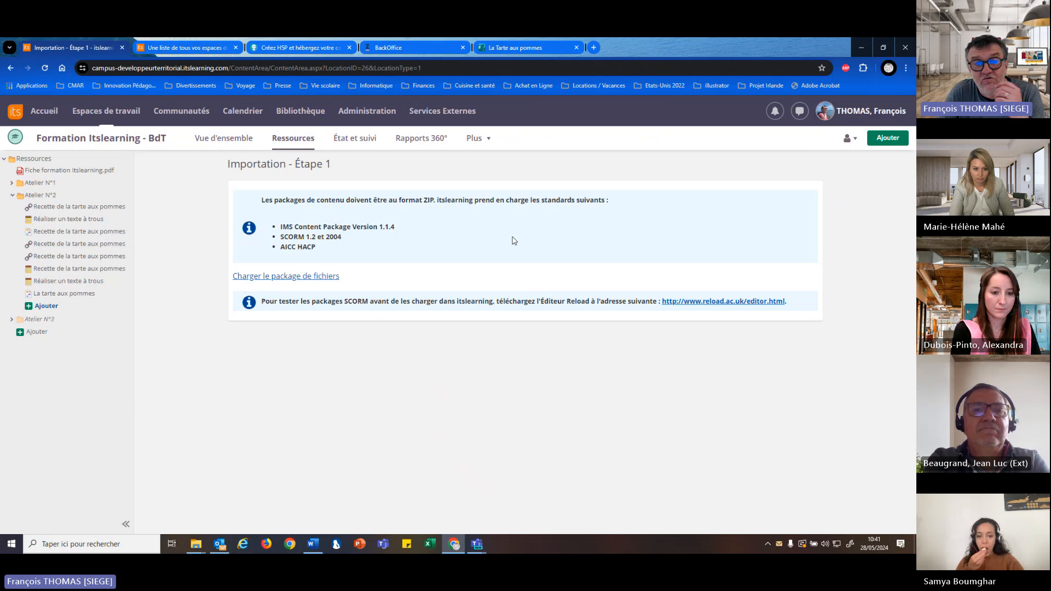
Step: Upload Learniz - 27-09-2022.zip from the 02- Atelier 2 folder as the package file
{"action": "left_click", "coordinate": [320, 282]}
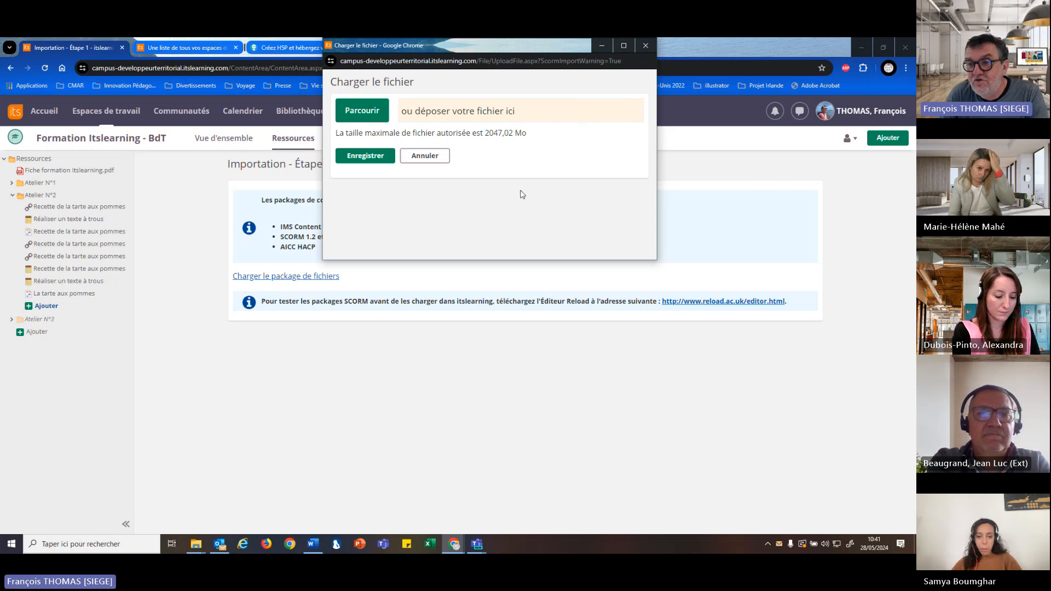
{"action": "left_click", "coordinate": [366, 112]}
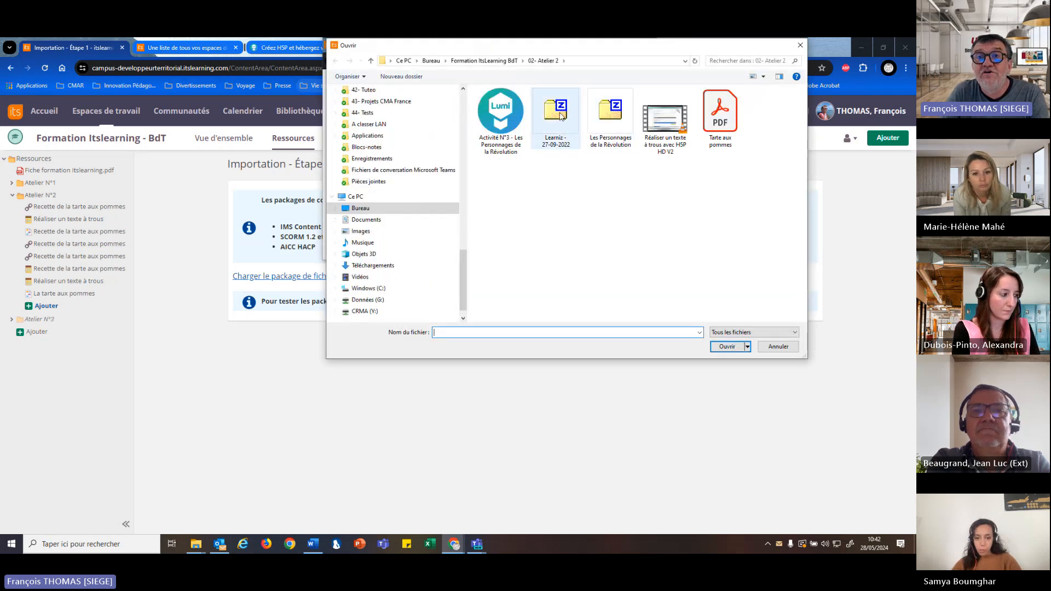
{"action": "left_click", "coordinate": [558, 115]}
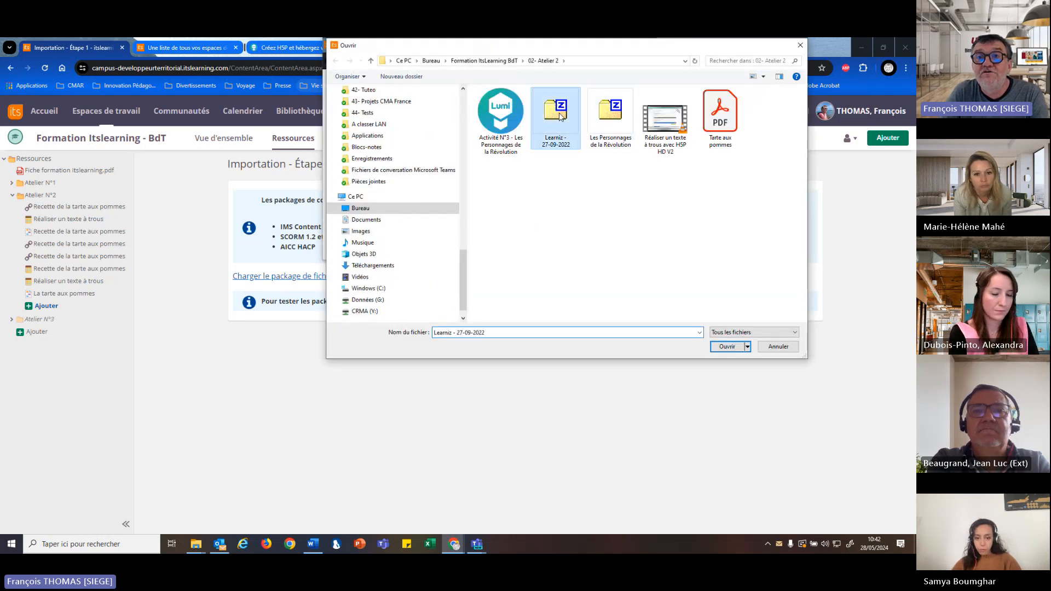
{"action": "left_click", "coordinate": [727, 348]}
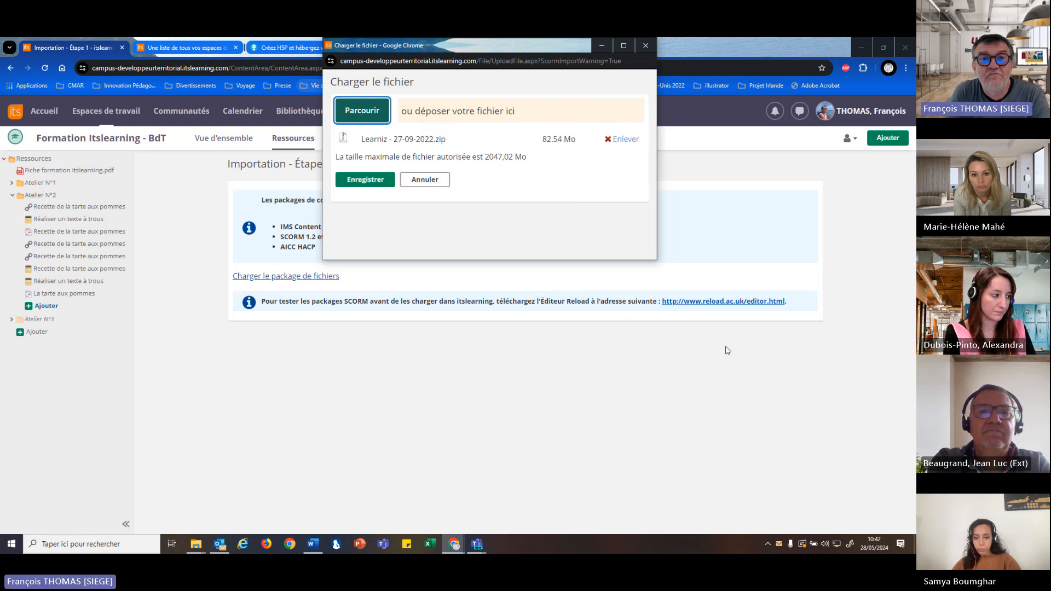
{"action": "left_click", "coordinate": [356, 180]}
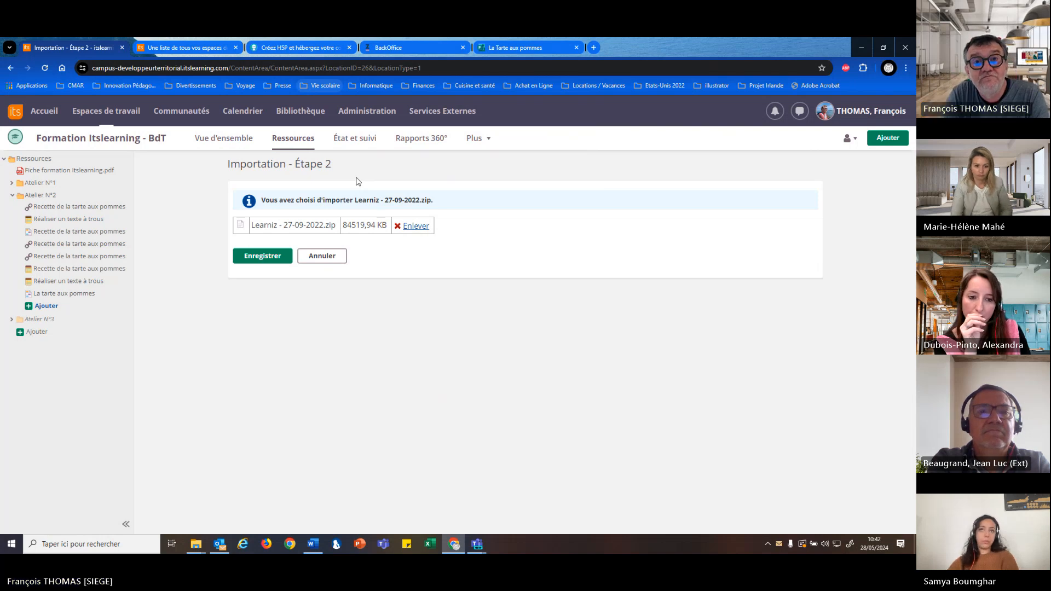
Step: Launch the Learniz package import and acknowledge the wait notice
{"action": "left_click", "coordinate": [262, 256]}
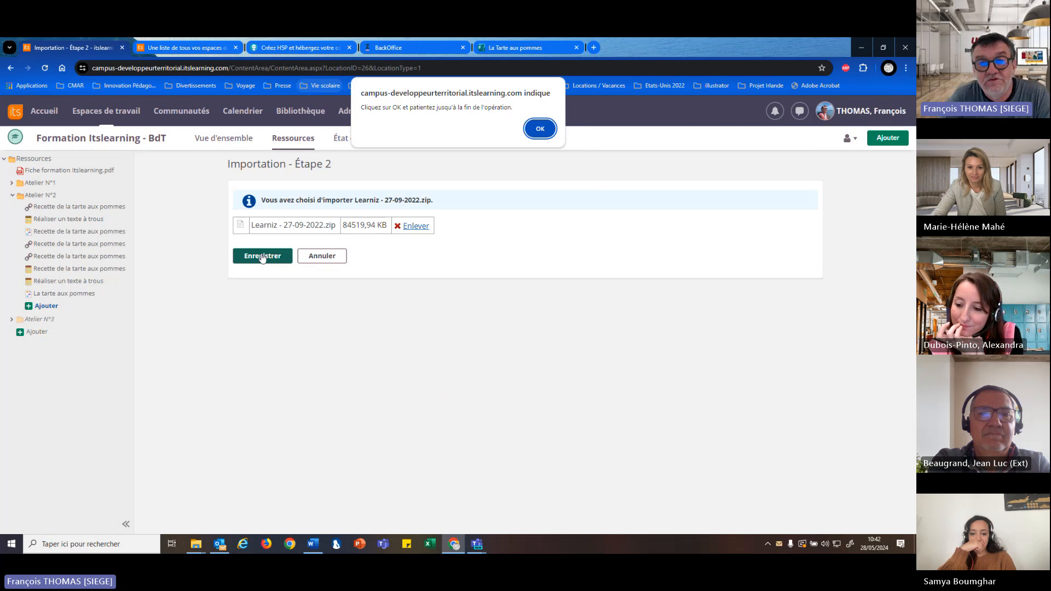
{"action": "left_click", "coordinate": [540, 128]}
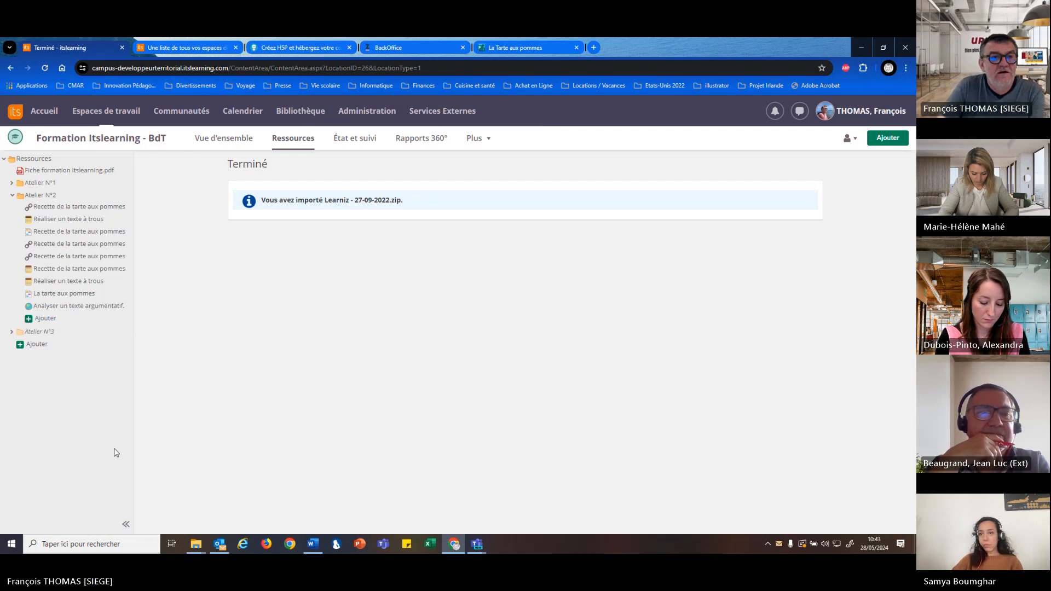
Step: Preview the imported module's objectives and chapter list, then return to its title screen
{"action": "left_click", "coordinate": [83, 311]}
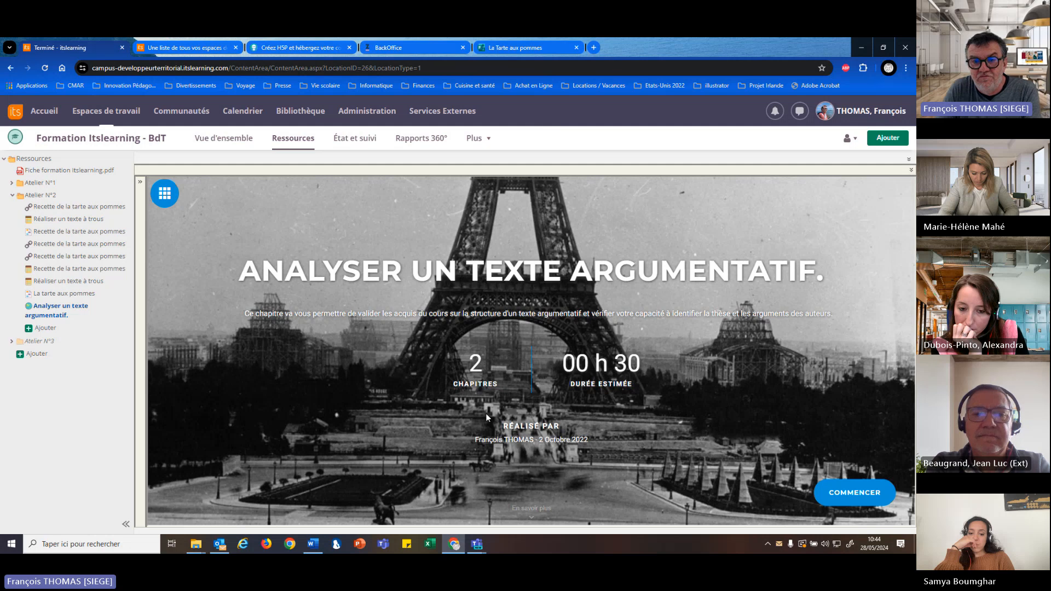
{"action": "left_click", "coordinate": [531, 509]}
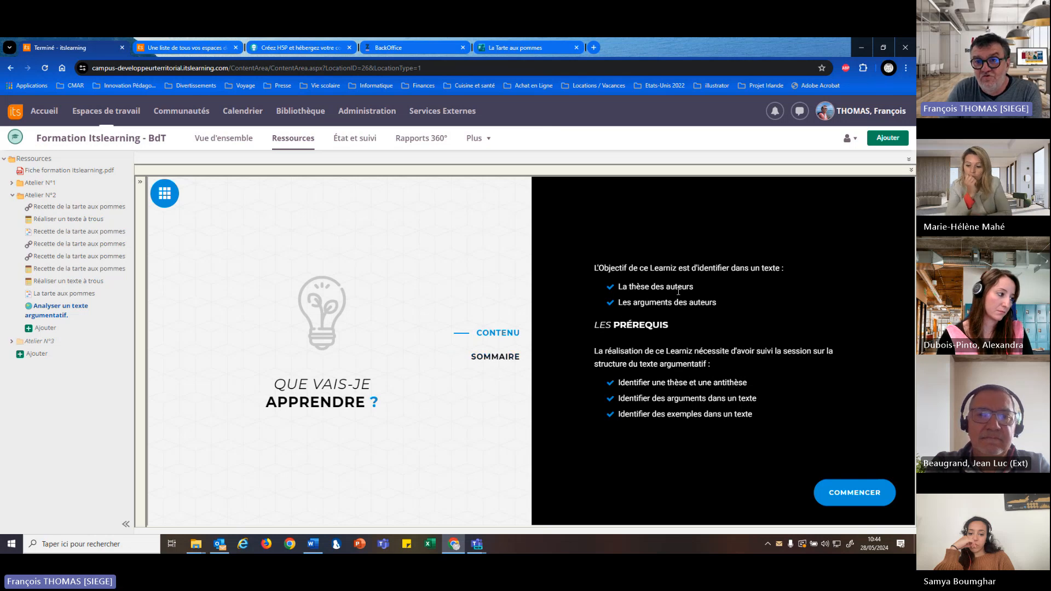
{"action": "left_click", "coordinate": [495, 357]}
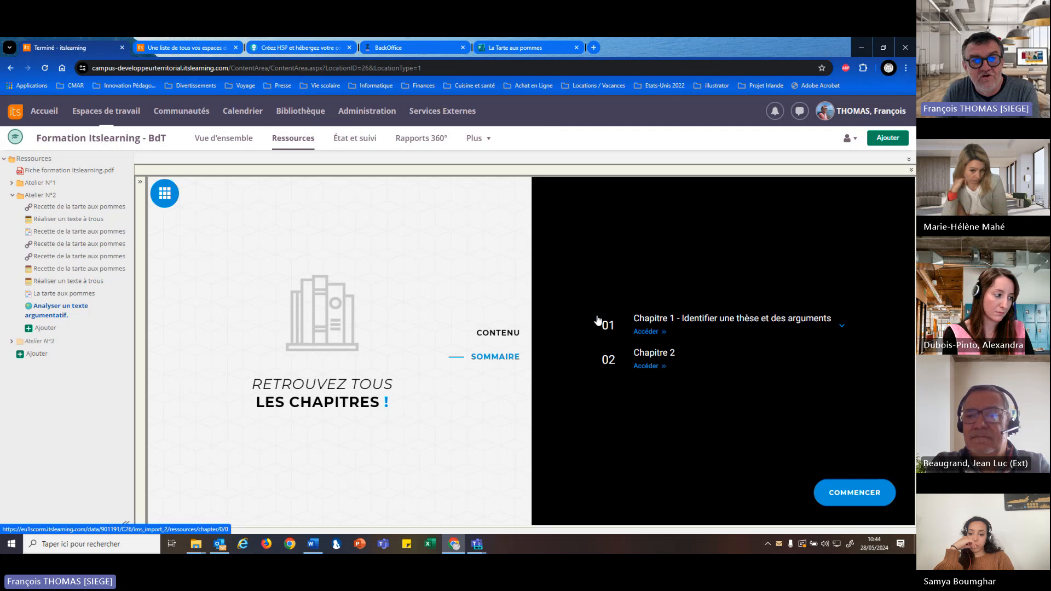
{"action": "left_click", "coordinate": [164, 195]}
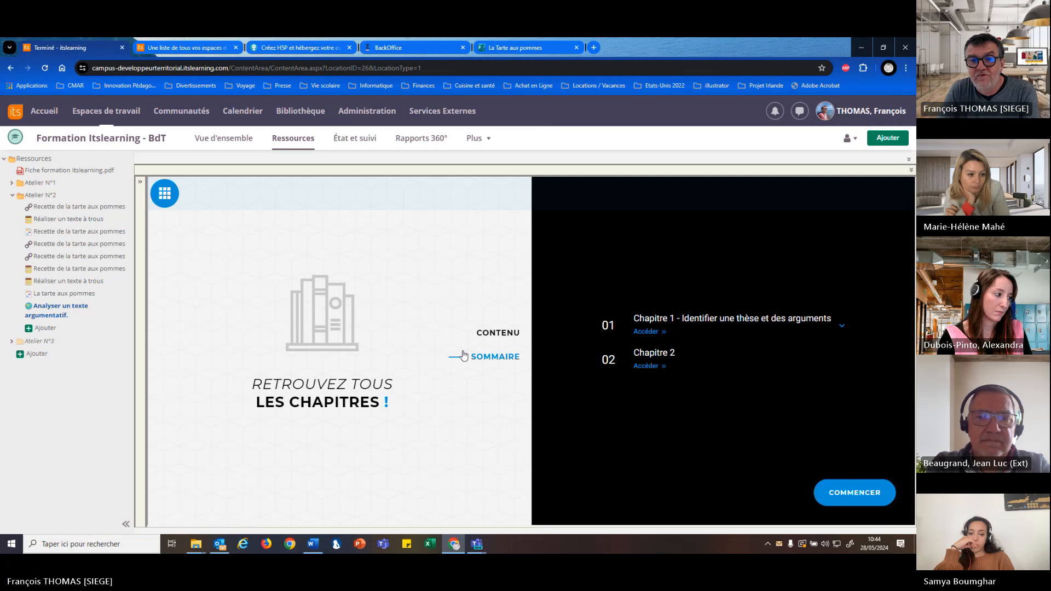
{"action": "left_click", "coordinate": [164, 193]}
{"action": "left_click", "coordinate": [251, 195]}
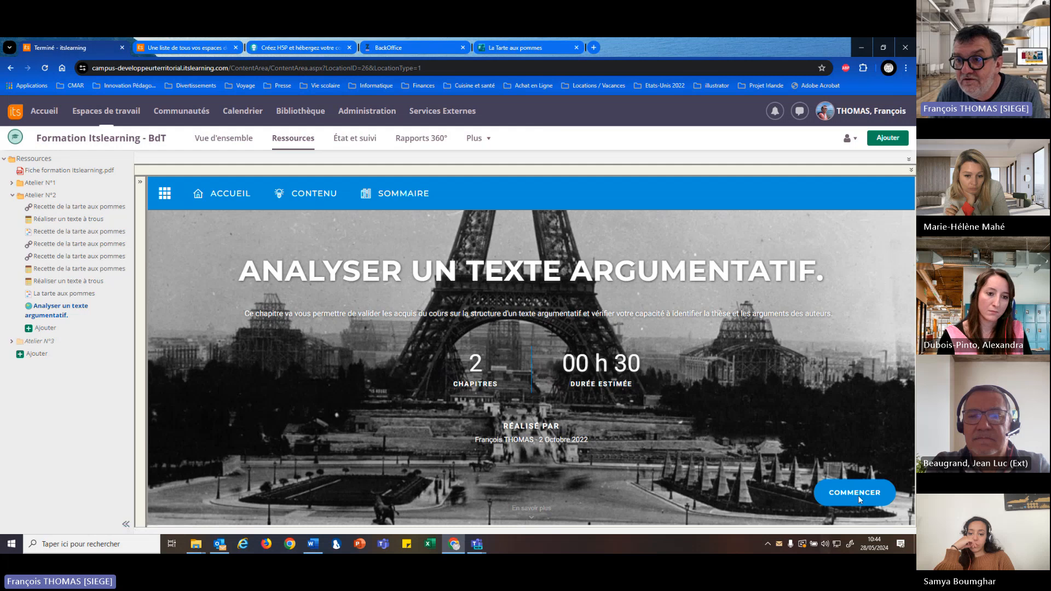
{"action": "left_click", "coordinate": [875, 425]}
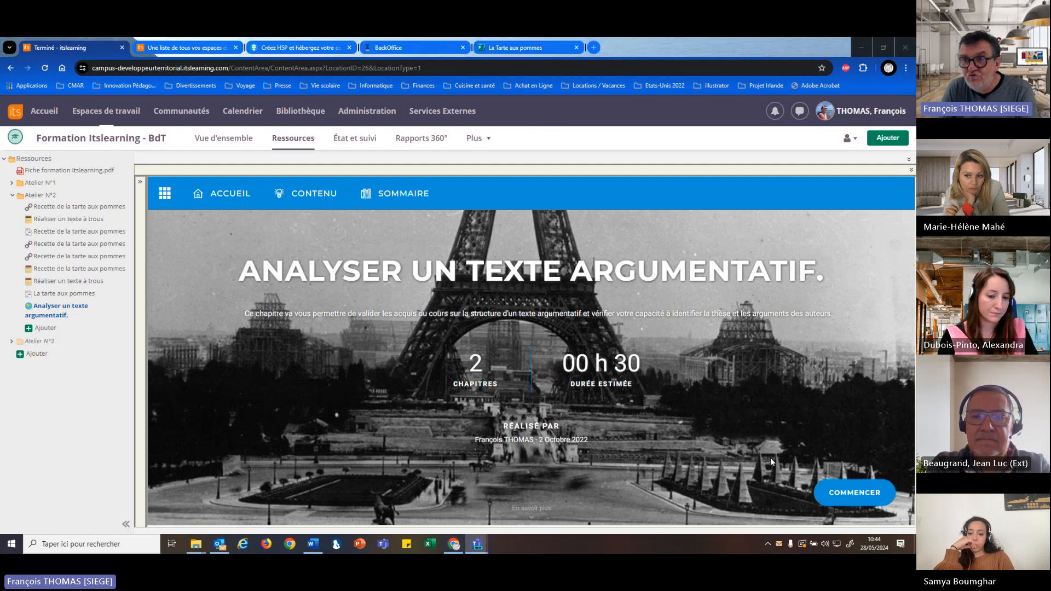
Step: Start the first chapter's podcast page and show the module outline beside it
{"action": "left_click", "coordinate": [858, 492]}
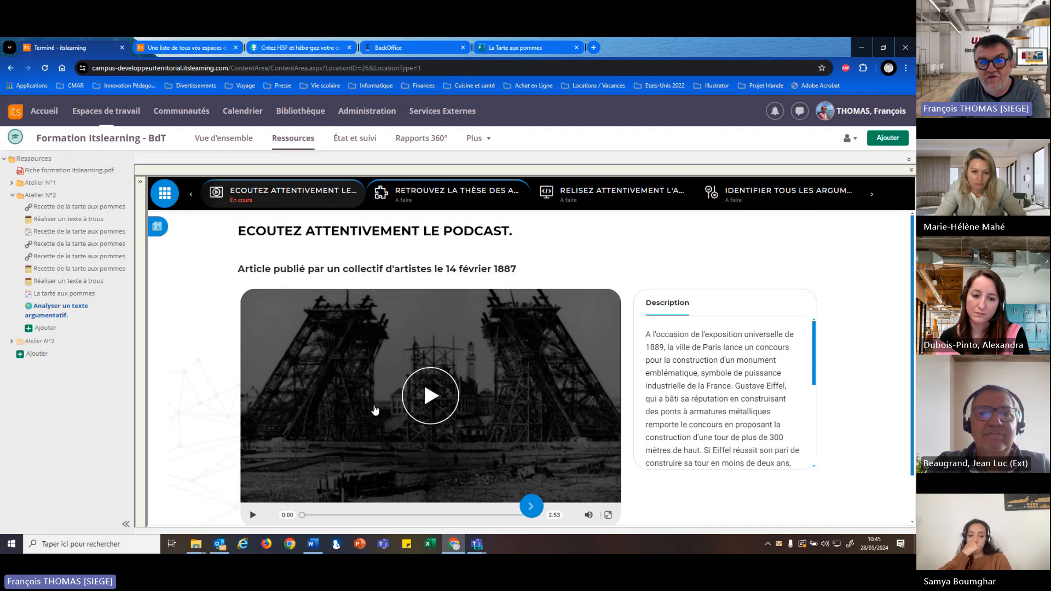
{"action": "scroll", "coordinate": [279, 361], "scroll_direction": "down", "scroll_amount": 1}
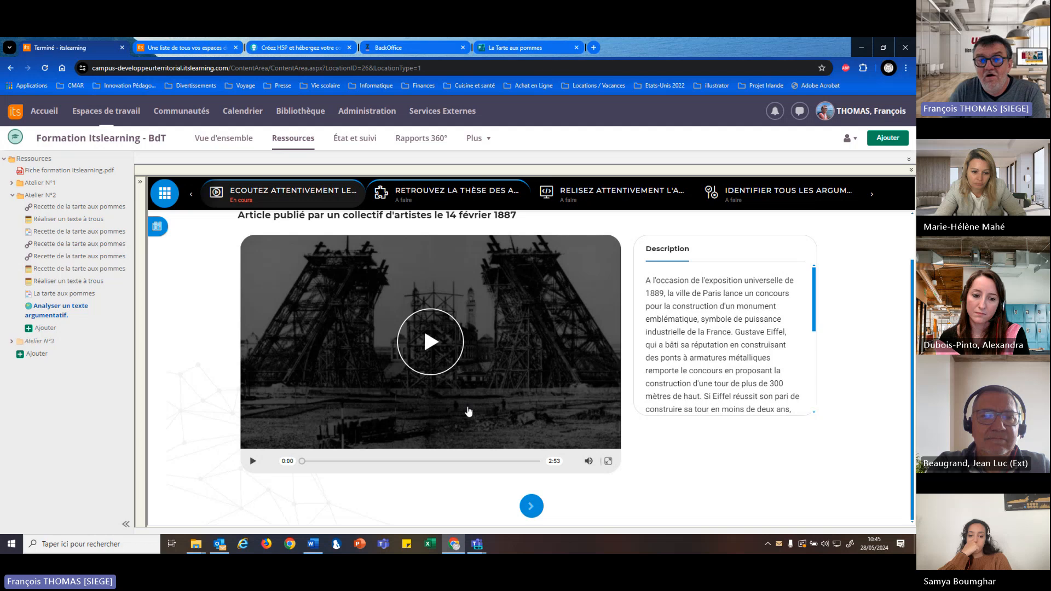
{"action": "scroll", "coordinate": [469, 409], "scroll_direction": "up", "scroll_amount": 1}
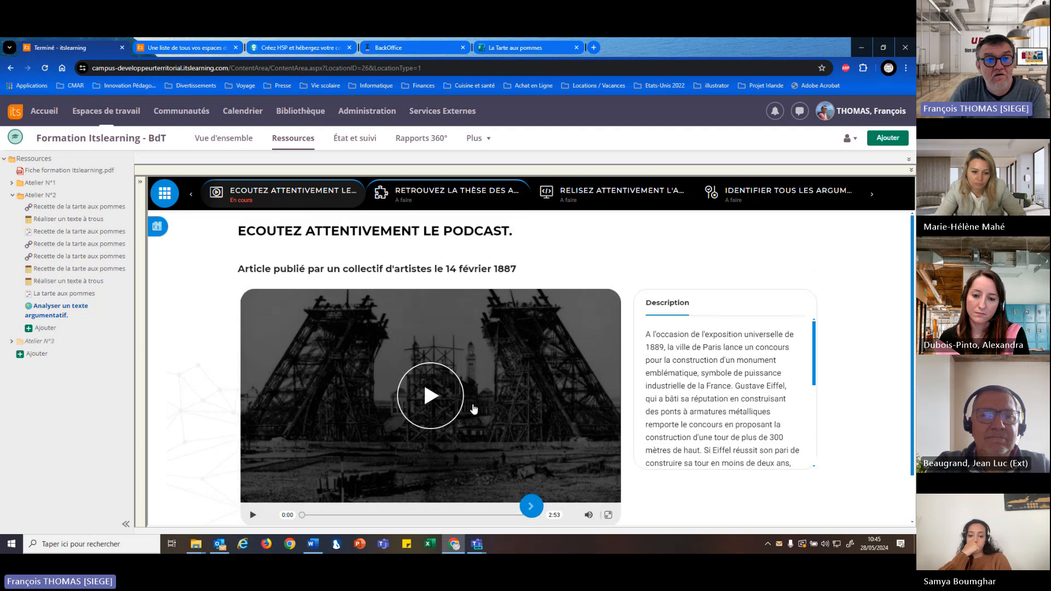
{"action": "left_click", "coordinate": [157, 226]}
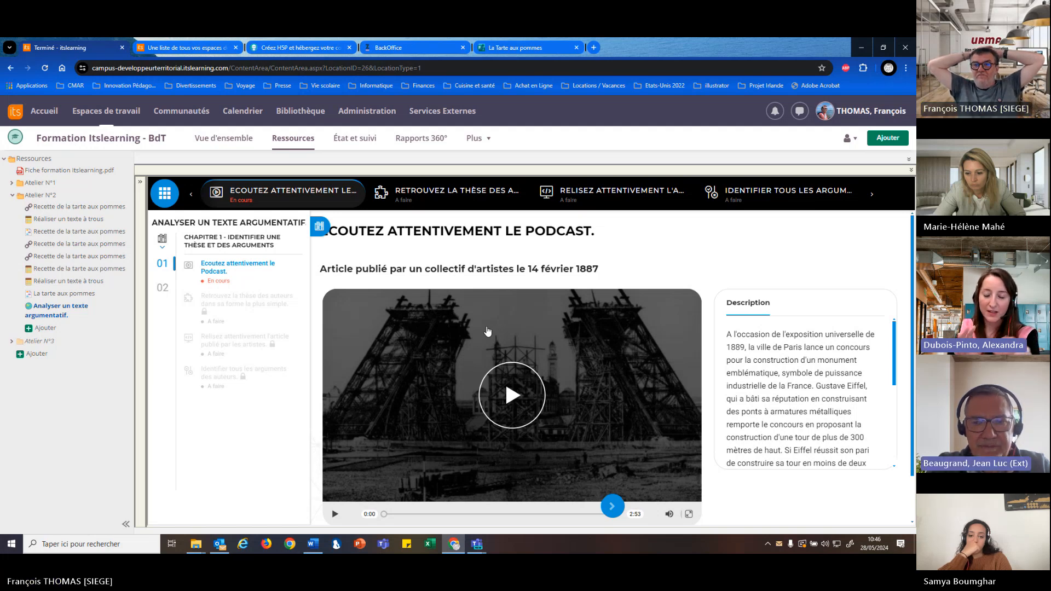
Step: Review one learner's visit statistics in Rapports 360°, then stop sharing the screen in the meeting
{"action": "left_click", "coordinate": [410, 144]}
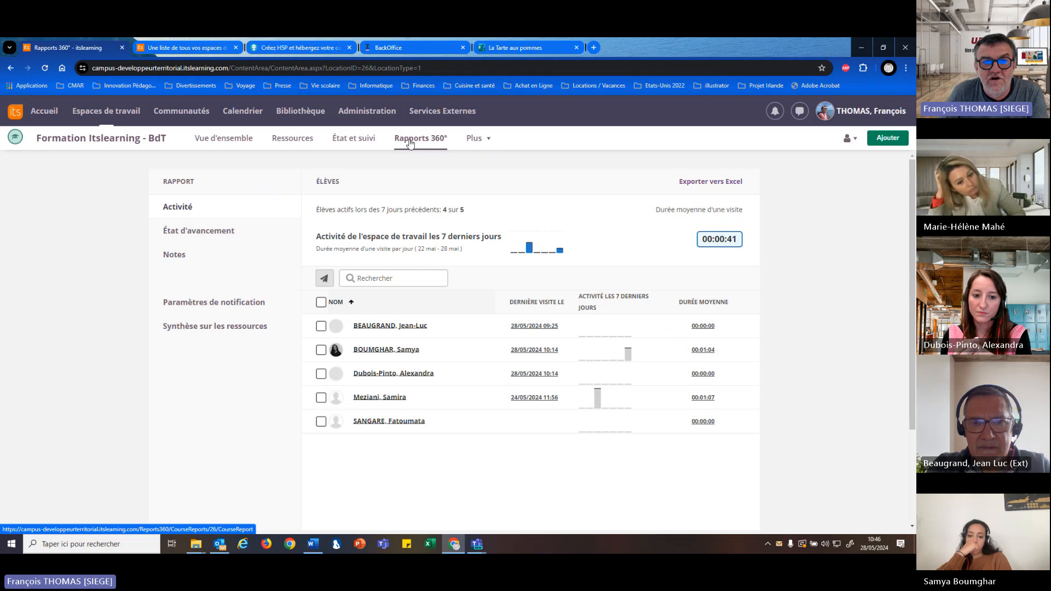
{"action": "left_click", "coordinate": [390, 376]}
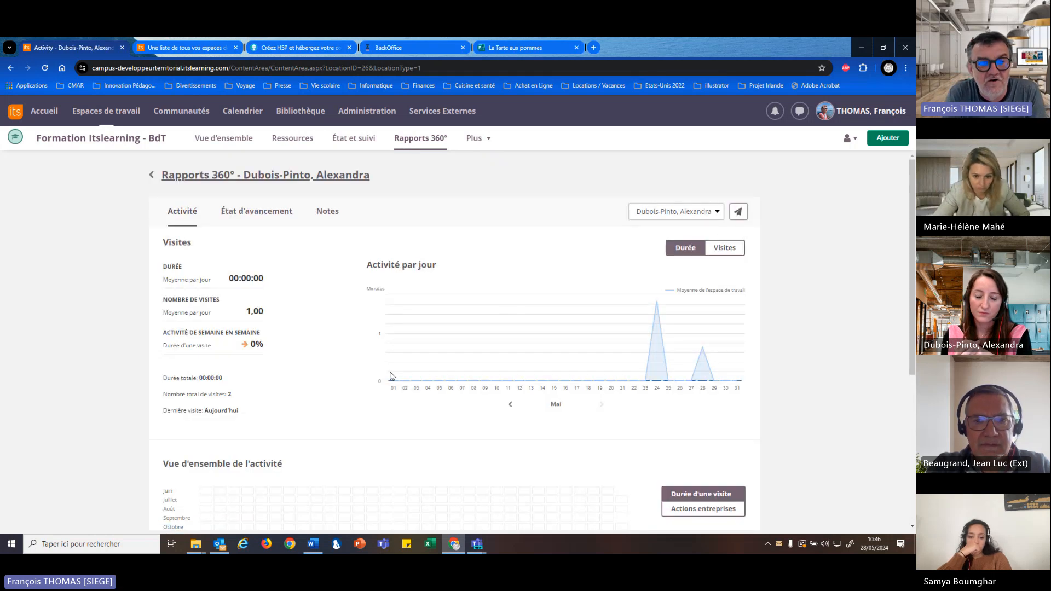
{"action": "scroll", "coordinate": [322, 400], "scroll_direction": "down", "scroll_amount": 5}
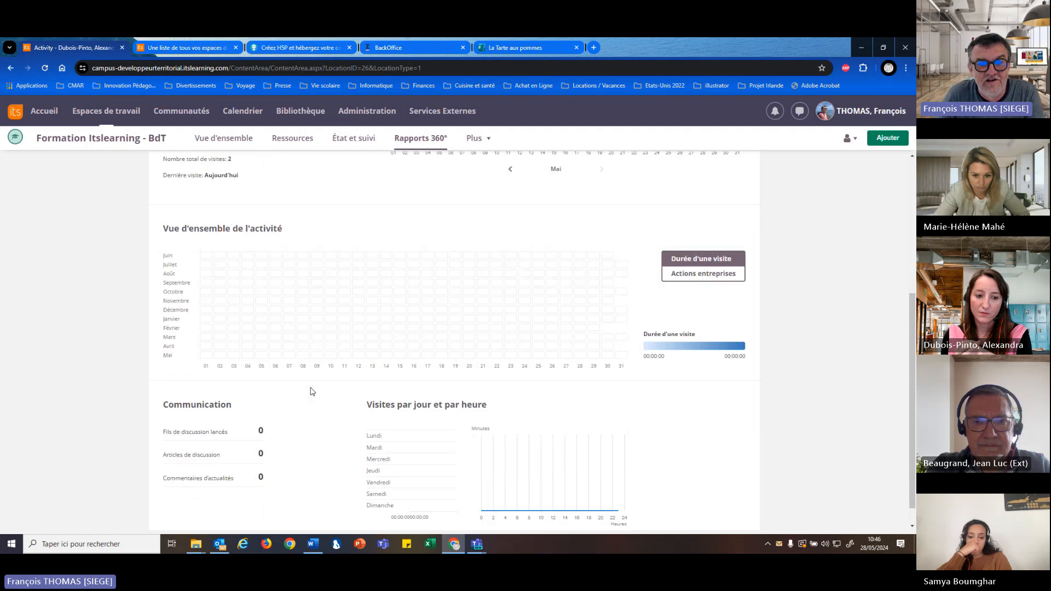
{"action": "scroll", "coordinate": [513, 468], "scroll_direction": "up", "scroll_amount": 2}
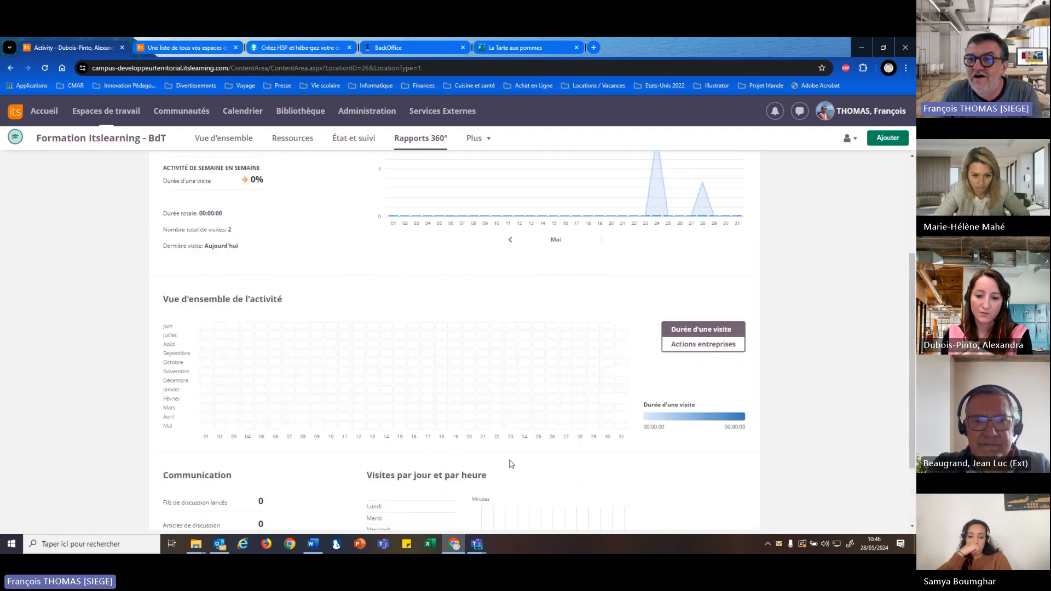
{"action": "scroll", "coordinate": [511, 464], "scroll_direction": "up", "scroll_amount": 3}
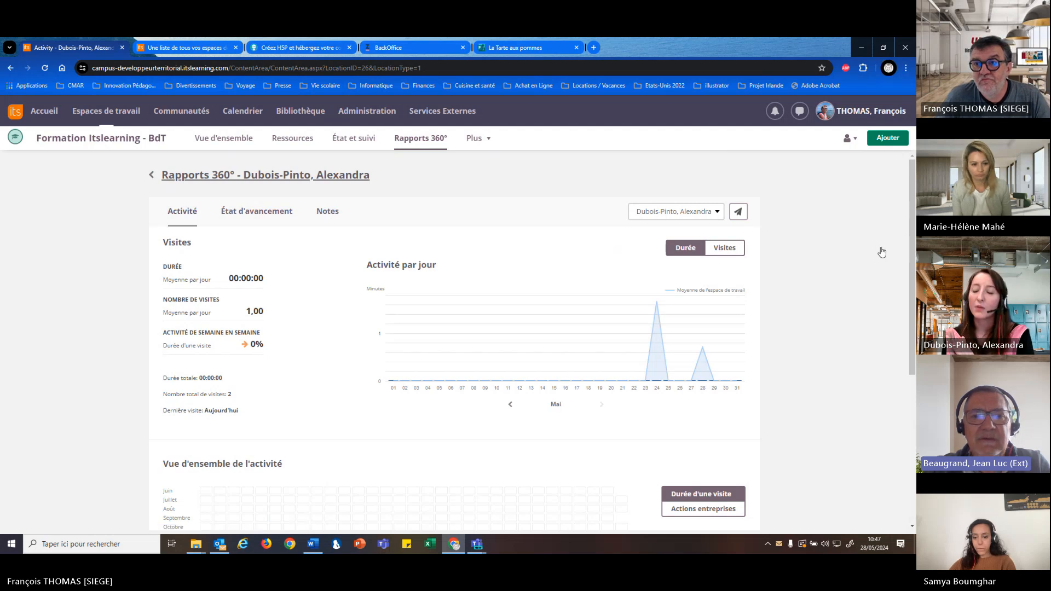
{"action": "key", "text": "alt+Tab"}
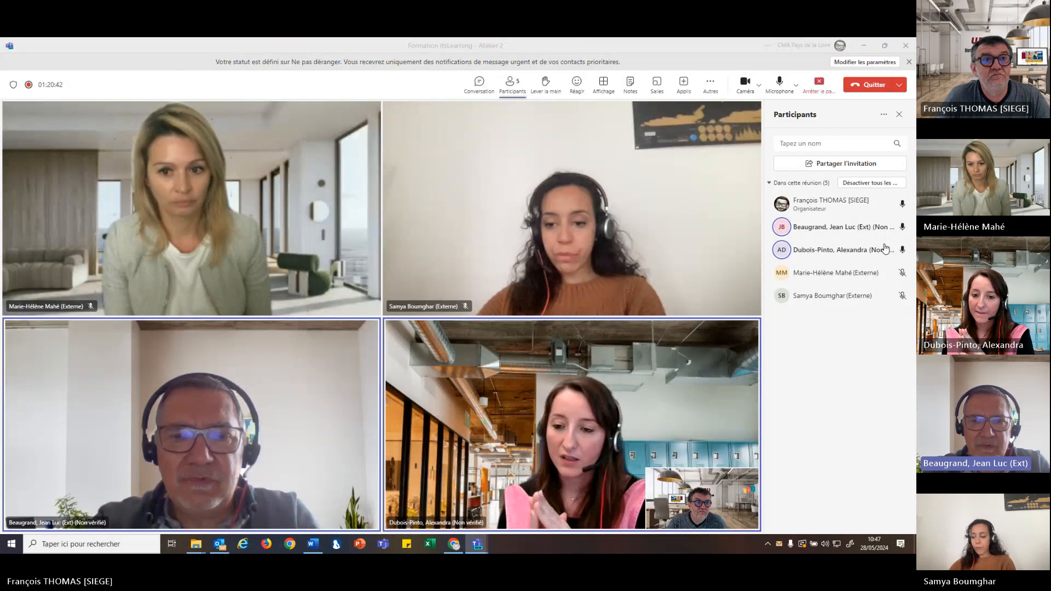
{"action": "left_click", "coordinate": [819, 85]}
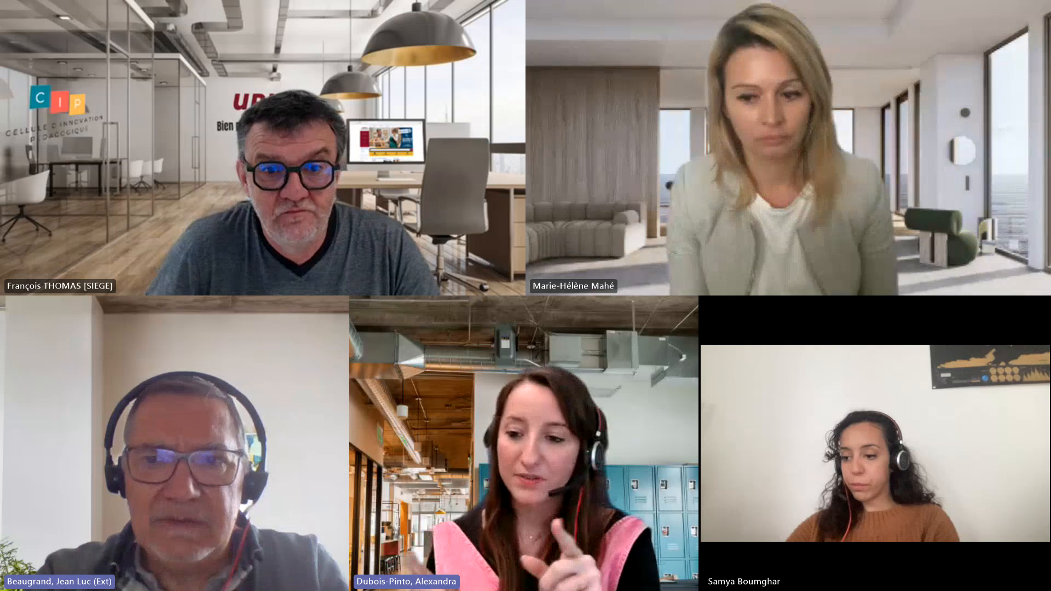
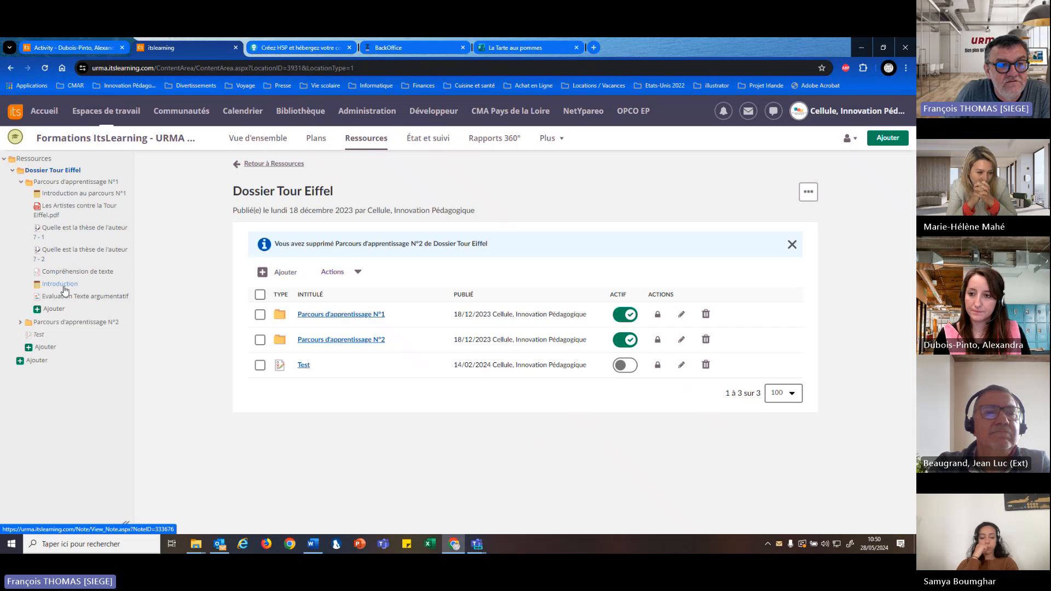
Step: Delete the Introduction item from Parcours d'apprentissage N°1, leaving six resources
{"action": "left_click", "coordinate": [327, 316]}
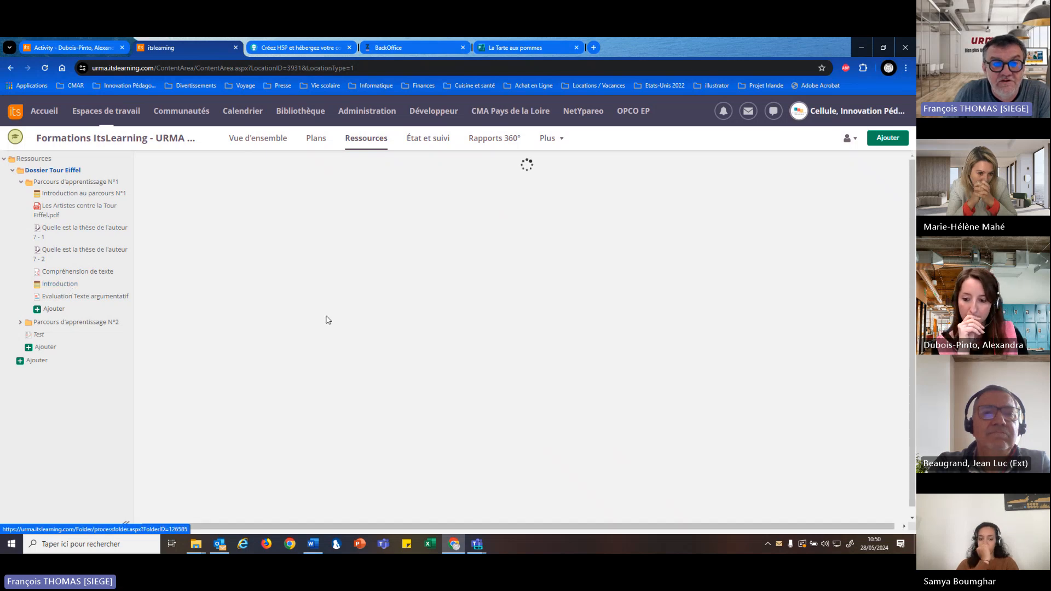
{"action": "left_click", "coordinate": [263, 412]}
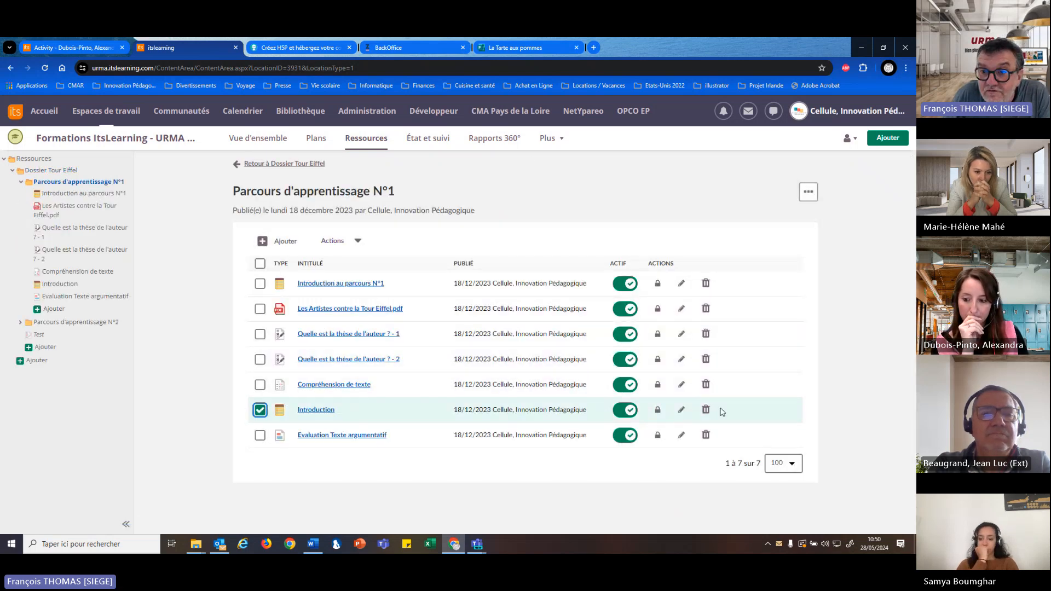
{"action": "left_click", "coordinate": [705, 410]}
{"action": "left_click", "coordinate": [419, 369]}
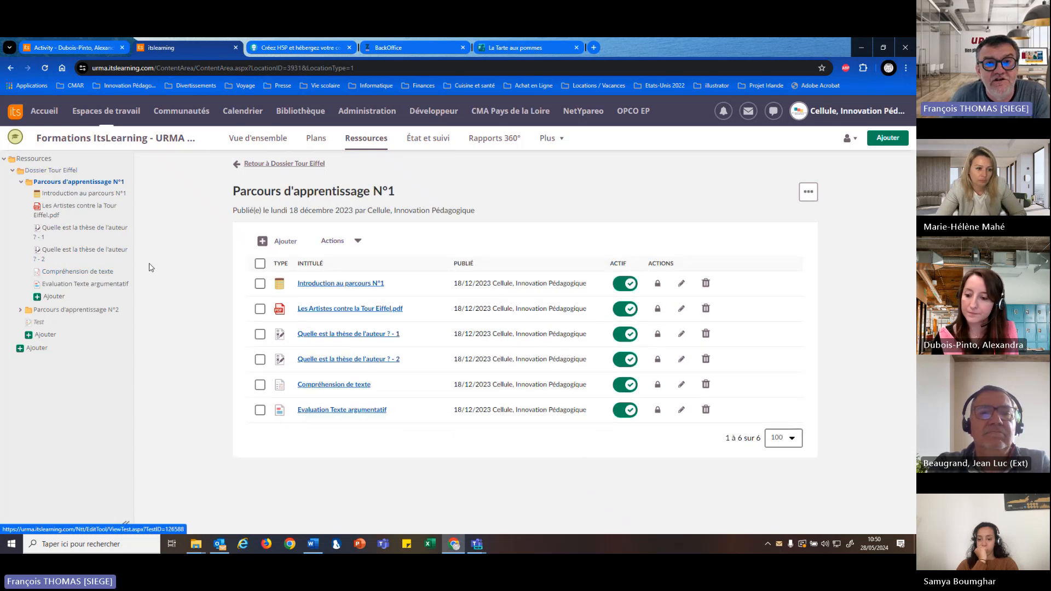
Step: Convert the Parcours d'apprentissage N°1 folder with Créer un chemin d'apprentissage
{"action": "left_click", "coordinate": [808, 193]}
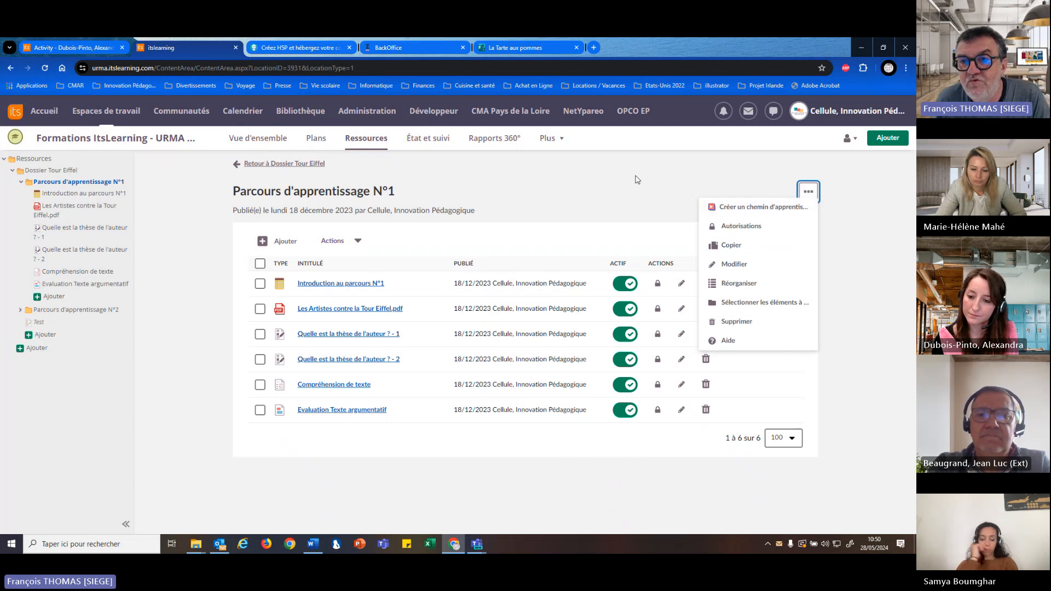
{"action": "left_click", "coordinate": [637, 179]}
{"action": "left_click", "coordinate": [809, 193]}
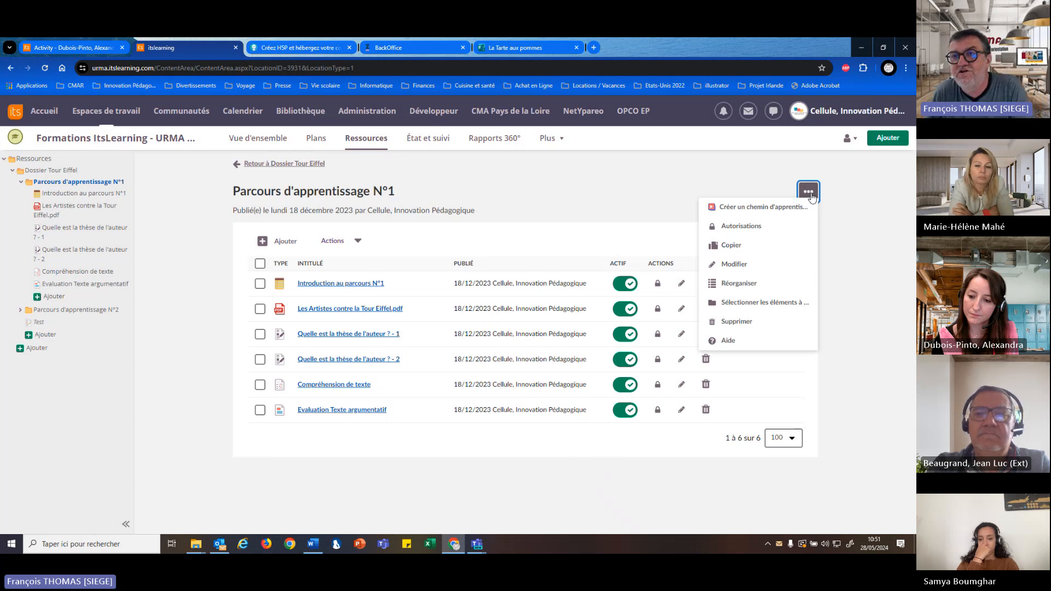
{"action": "left_click", "coordinate": [771, 211]}
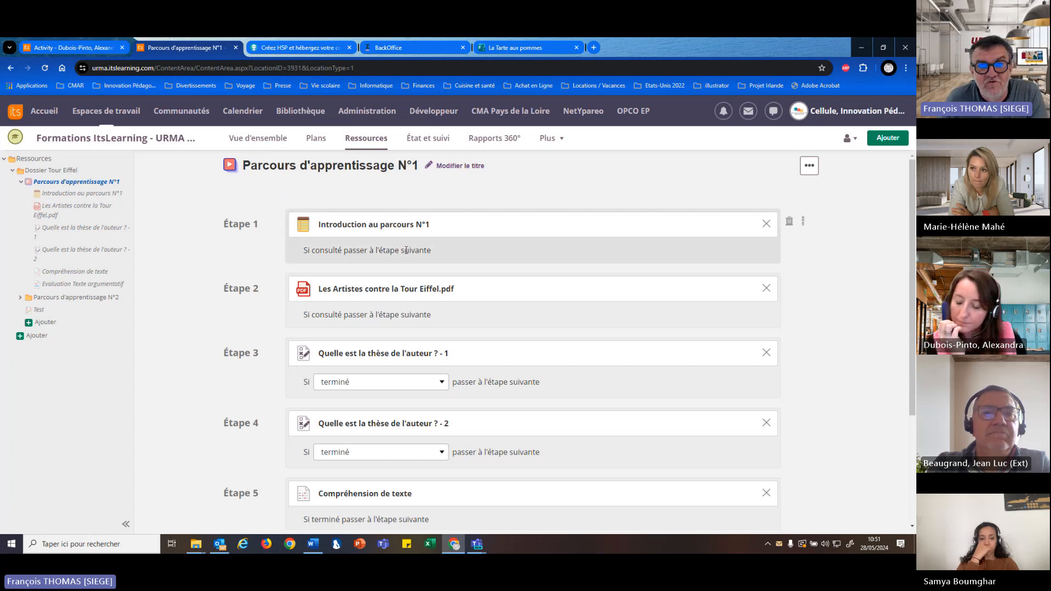
Step: Review the path's steps and show that the PDF step can be dragged to reorder it
{"action": "scroll", "coordinate": [394, 246], "scroll_direction": "down", "scroll_amount": 1}
{"action": "scroll", "coordinate": [341, 236], "scroll_direction": "up", "scroll_amount": 1}
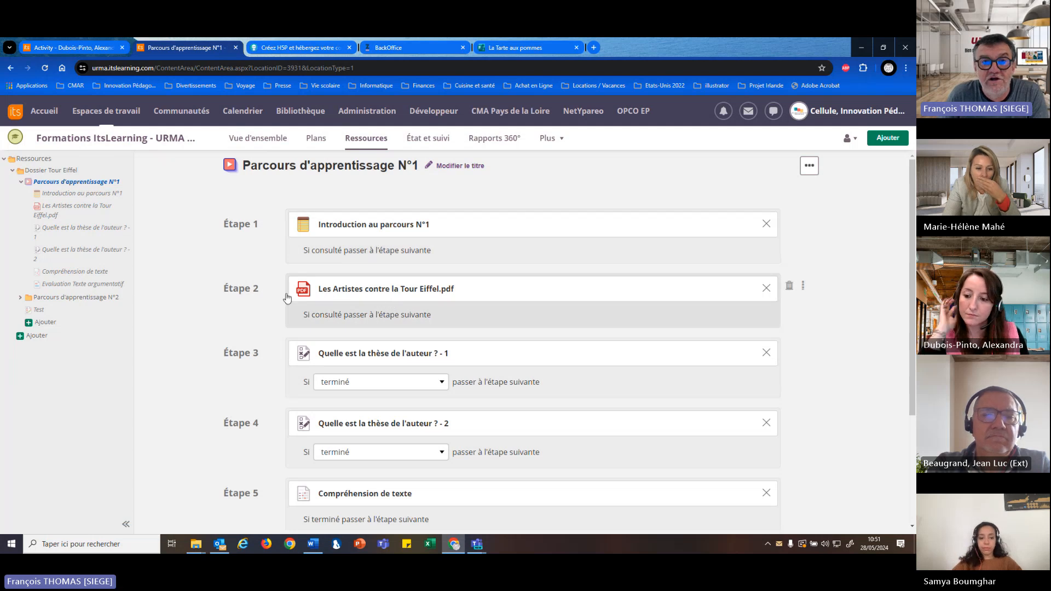
{"action": "left_click_drag", "start_coordinate": [803, 287], "coordinate": [790, 317]}
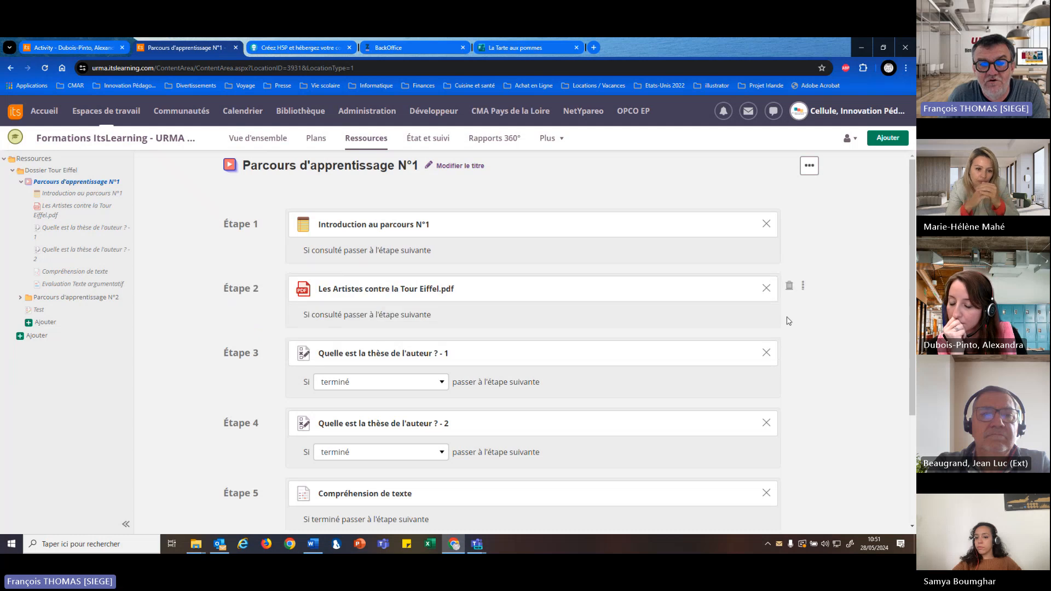
{"action": "scroll", "coordinate": [788, 295], "scroll_direction": "down", "scroll_amount": 3}
{"action": "scroll", "coordinate": [558, 403], "scroll_direction": "up", "scroll_amount": 3}
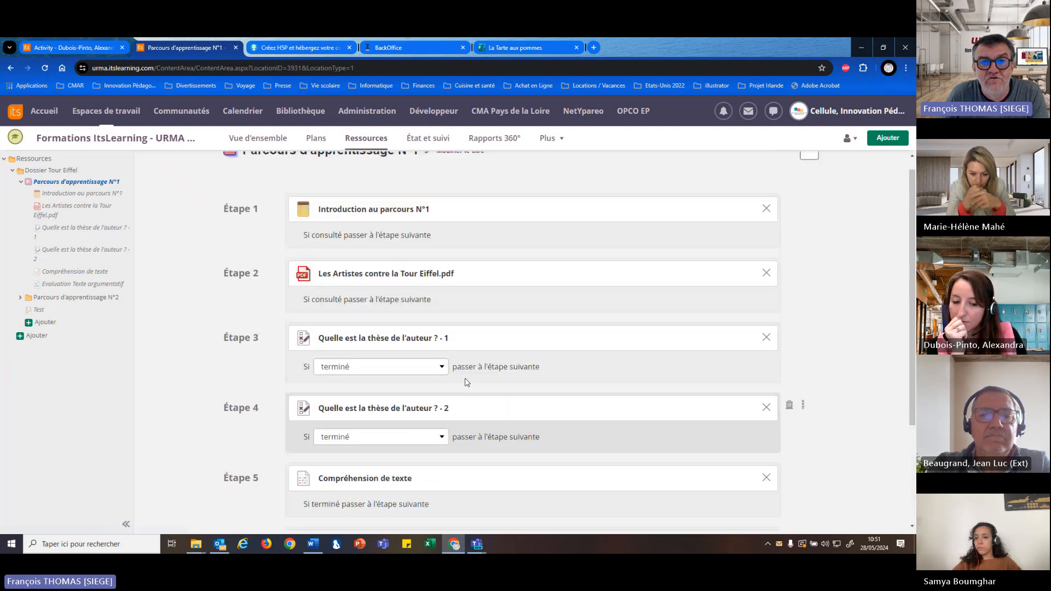
Step: Keep terminé as Étape 3's condition and save with Terminer le parcours
{"action": "left_click", "coordinate": [441, 368]}
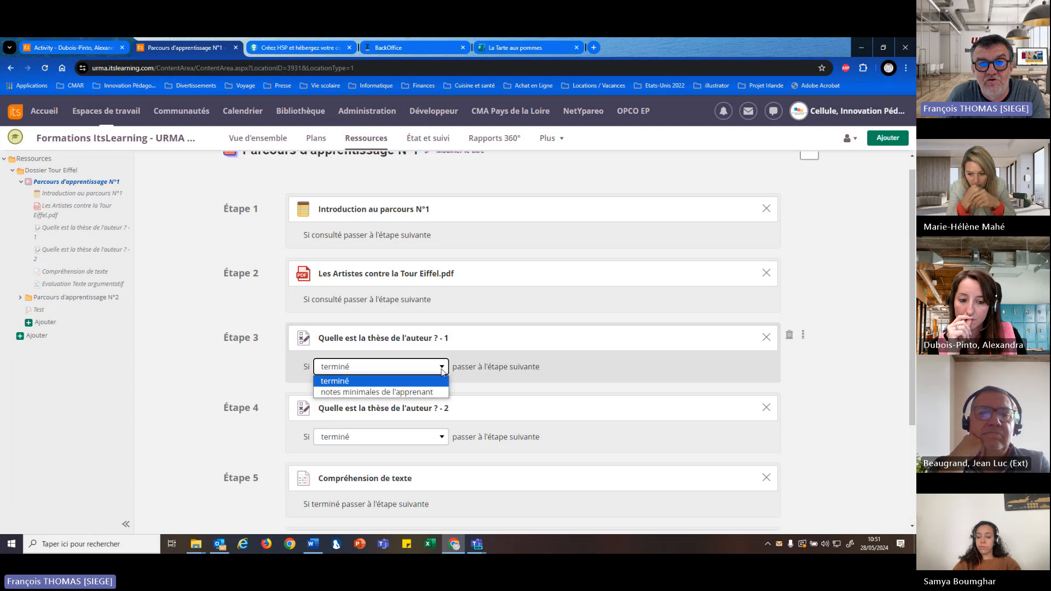
{"action": "left_click", "coordinate": [443, 371]}
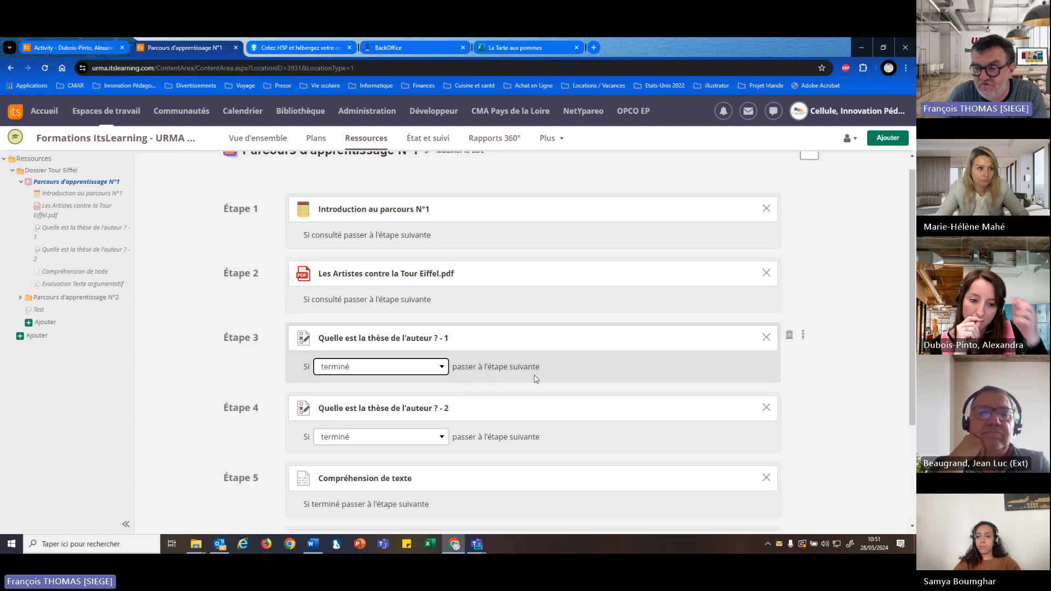
{"action": "scroll", "coordinate": [535, 379], "scroll_direction": "down", "scroll_amount": 3}
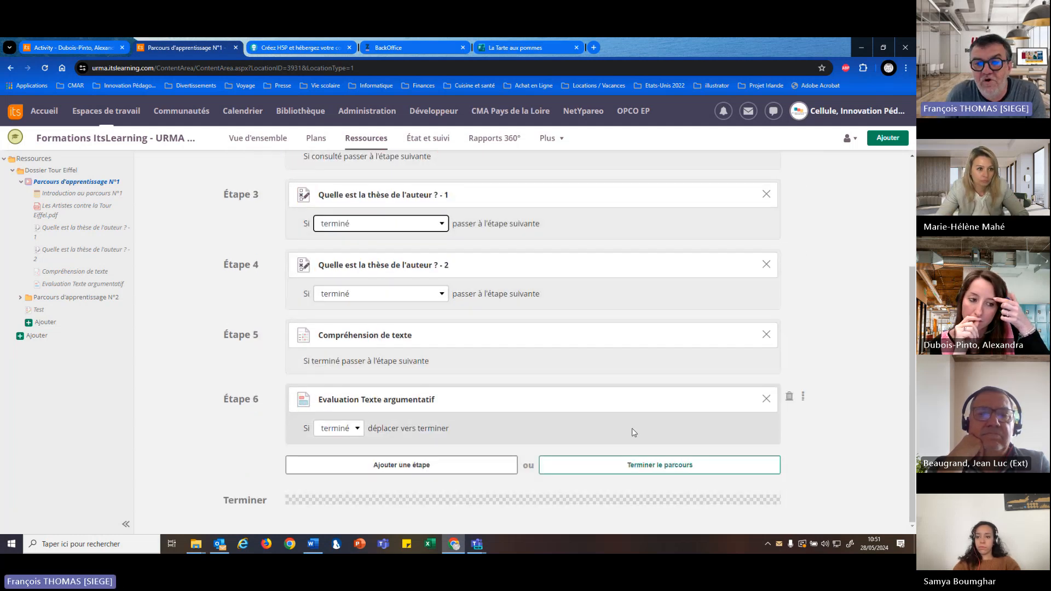
{"action": "left_click", "coordinate": [645, 469]}
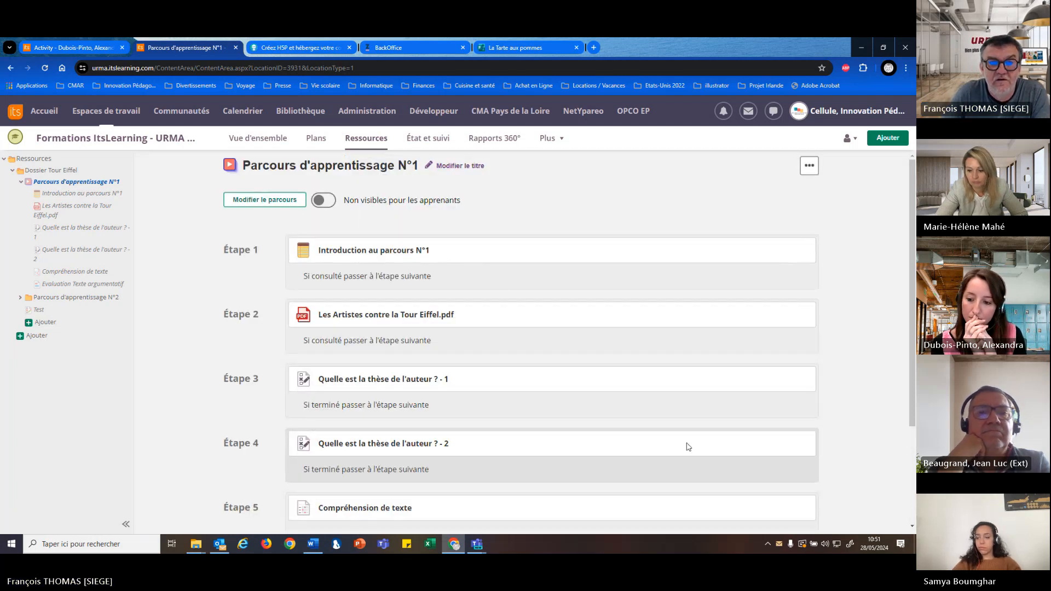
Step: Back in Dossier Tour Eiffel, switch Parcours d'apprentissage N°1 to Actif
{"action": "scroll", "coordinate": [507, 368], "scroll_direction": "down", "scroll_amount": 3}
{"action": "scroll", "coordinate": [507, 369], "scroll_direction": "up", "scroll_amount": 3}
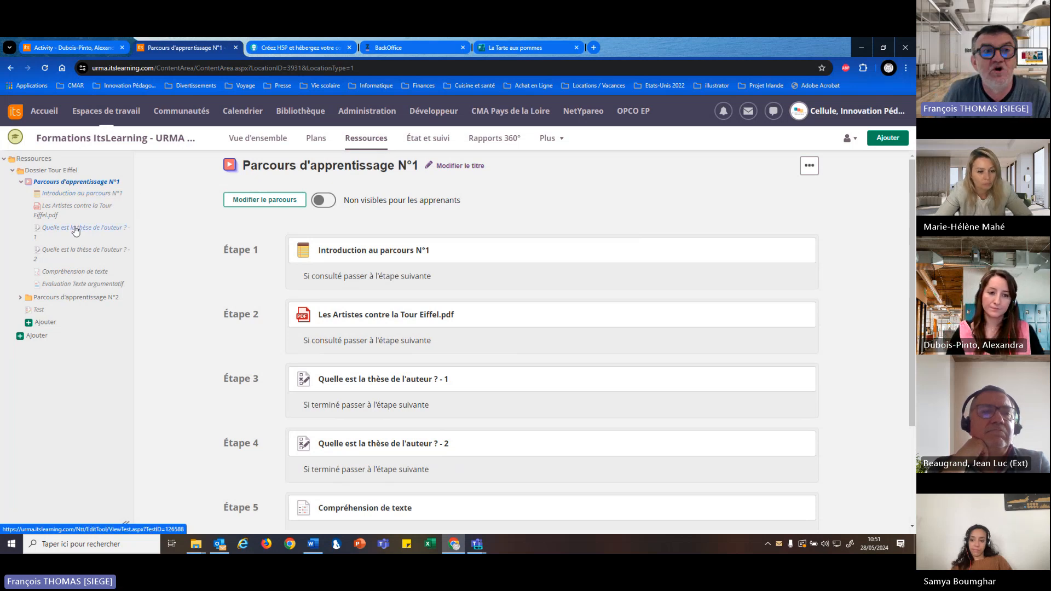
{"action": "left_click", "coordinate": [807, 166]}
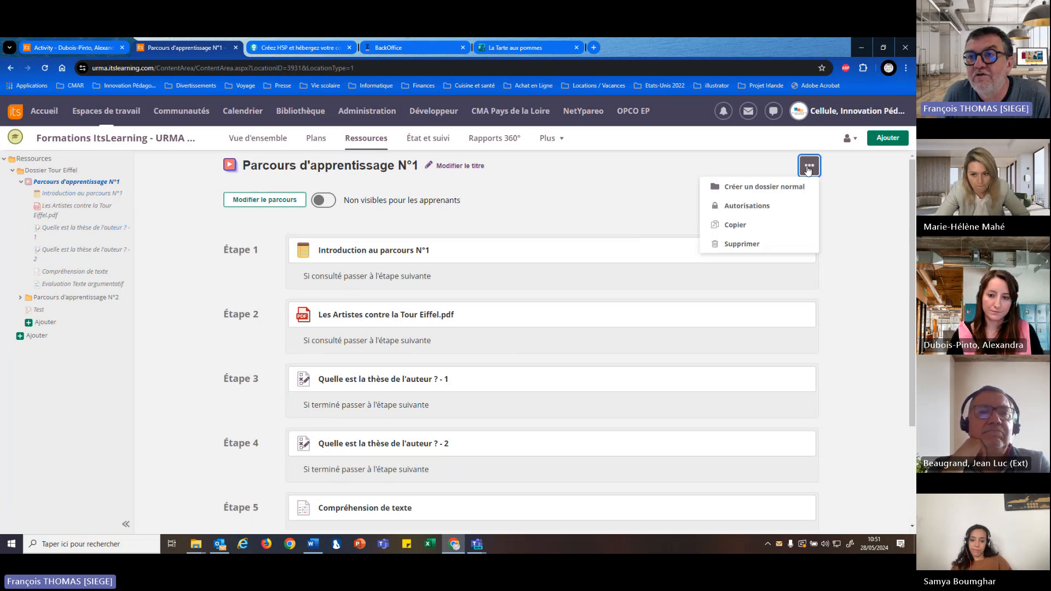
{"action": "left_click", "coordinate": [802, 167]}
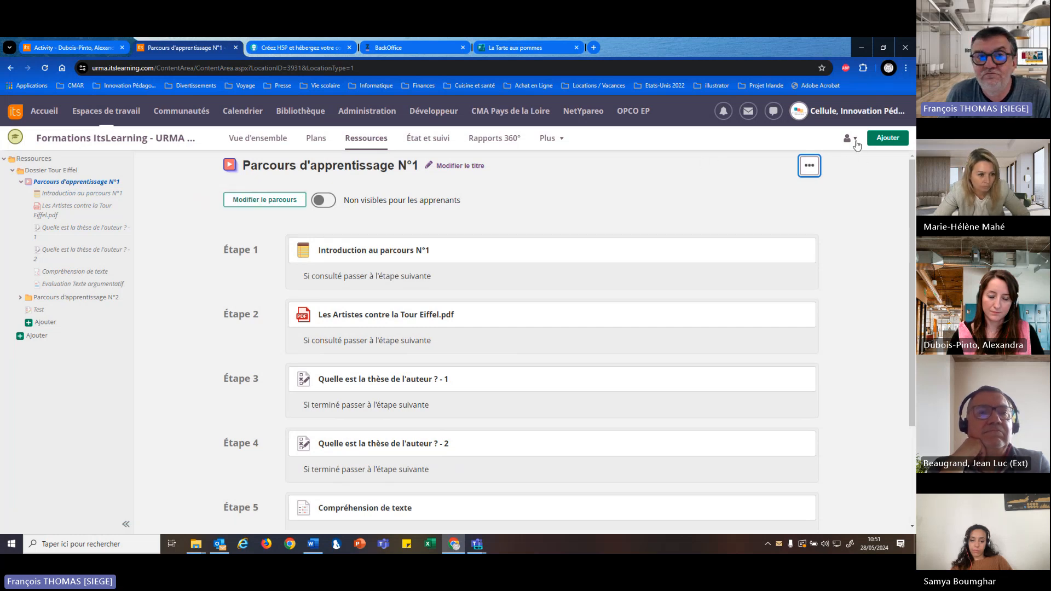
{"action": "left_click", "coordinate": [27, 171]}
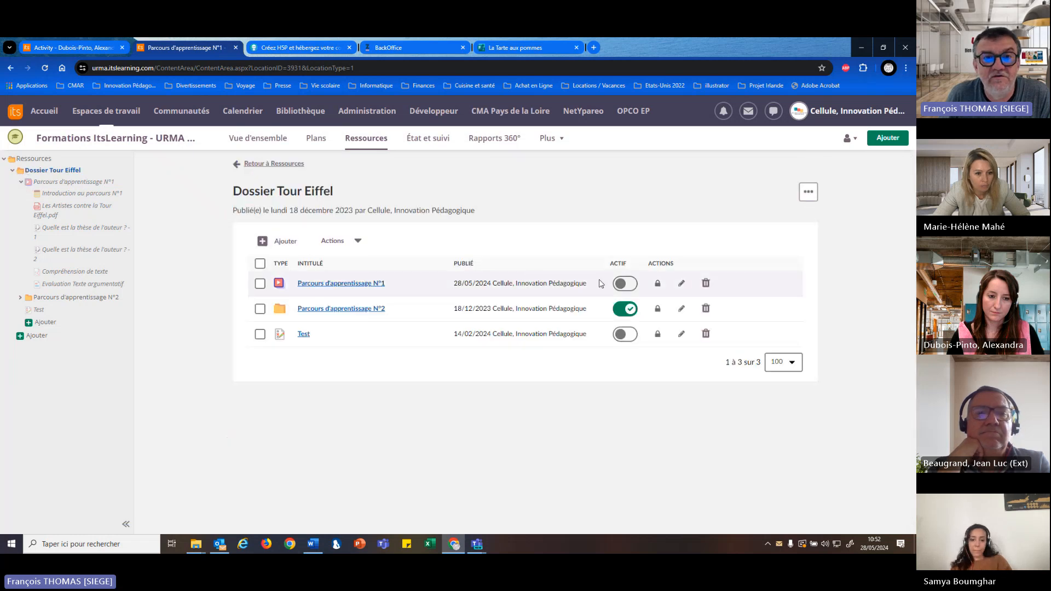
{"action": "left_click", "coordinate": [631, 284]}
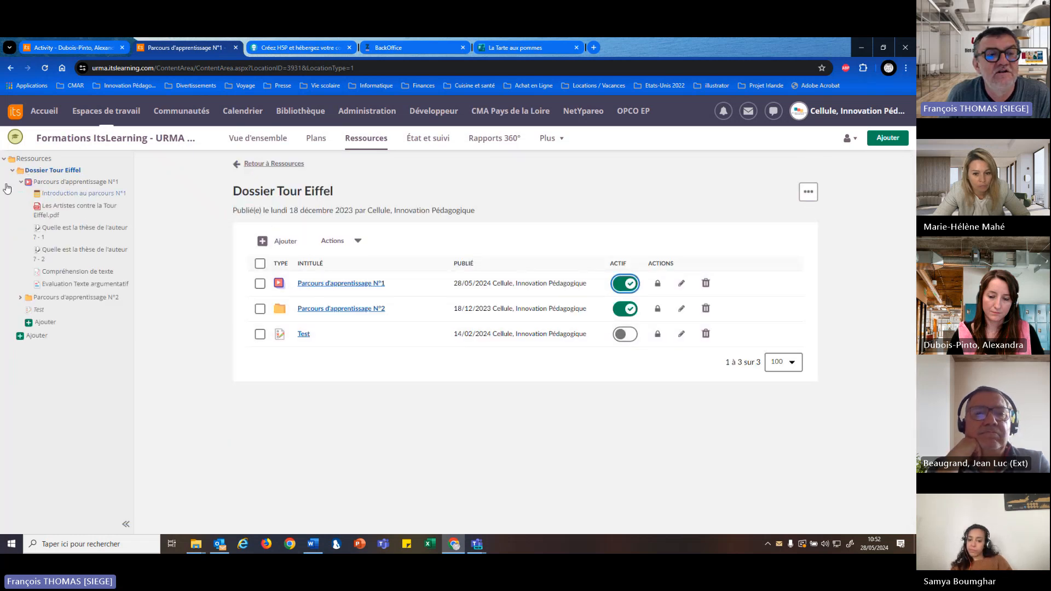
Step: Switch to the Apprenant view and open Parcours d'apprentissage N°1 from Ressources › Dossier Tour Eiffel
{"action": "left_click", "coordinate": [855, 141]}
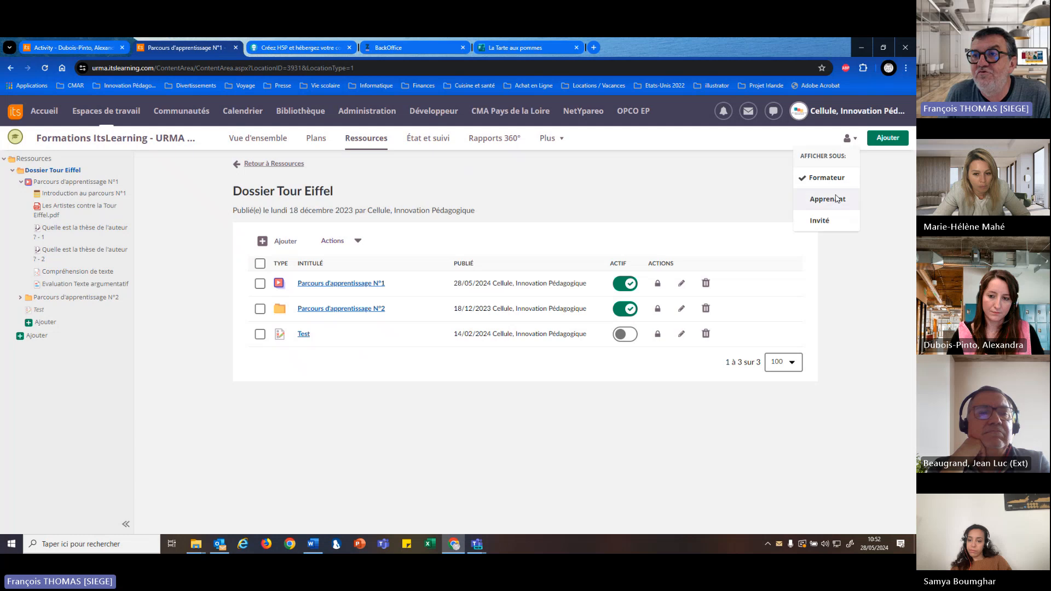
{"action": "left_click", "coordinate": [833, 200]}
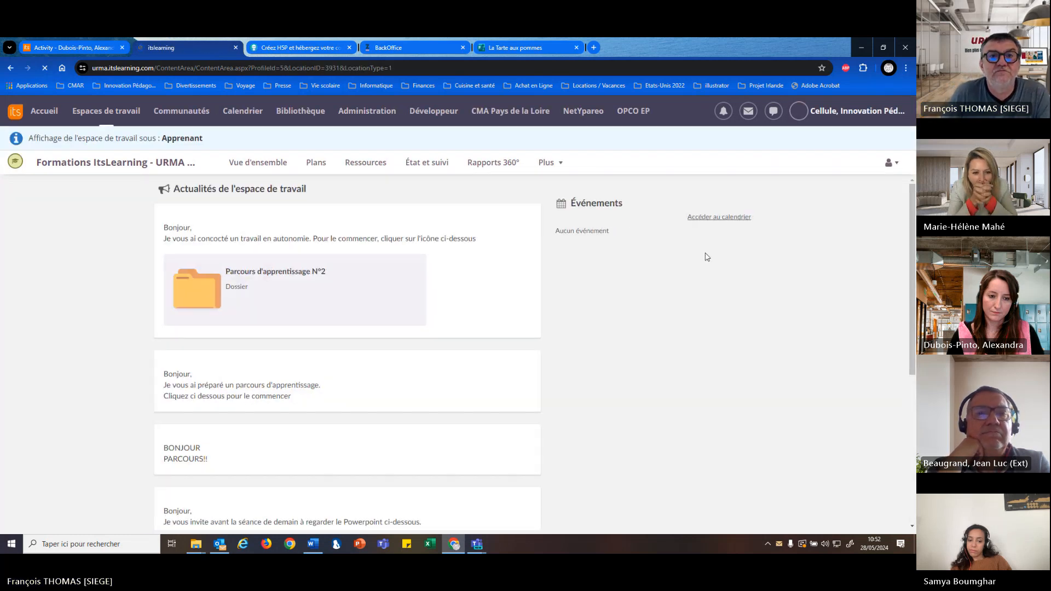
{"action": "left_click", "coordinate": [353, 167]}
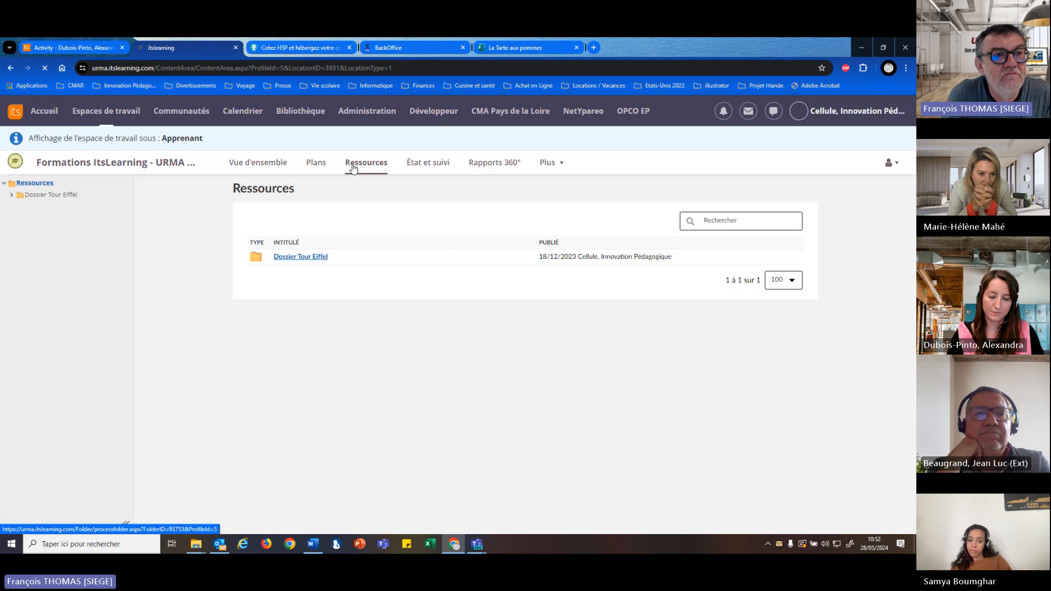
{"action": "left_click", "coordinate": [14, 196]}
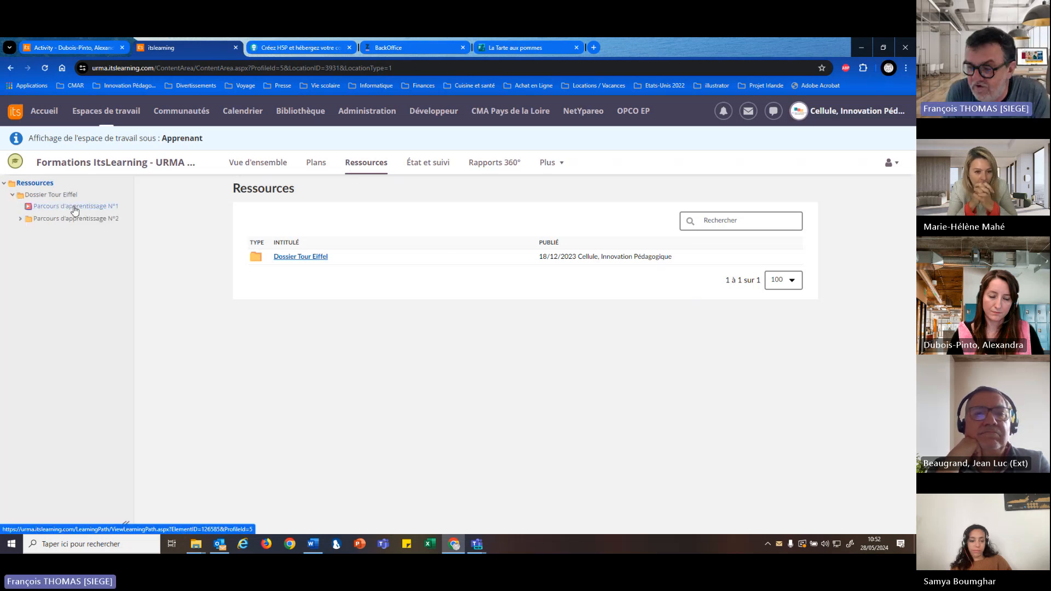
{"action": "left_click", "coordinate": [75, 208]}
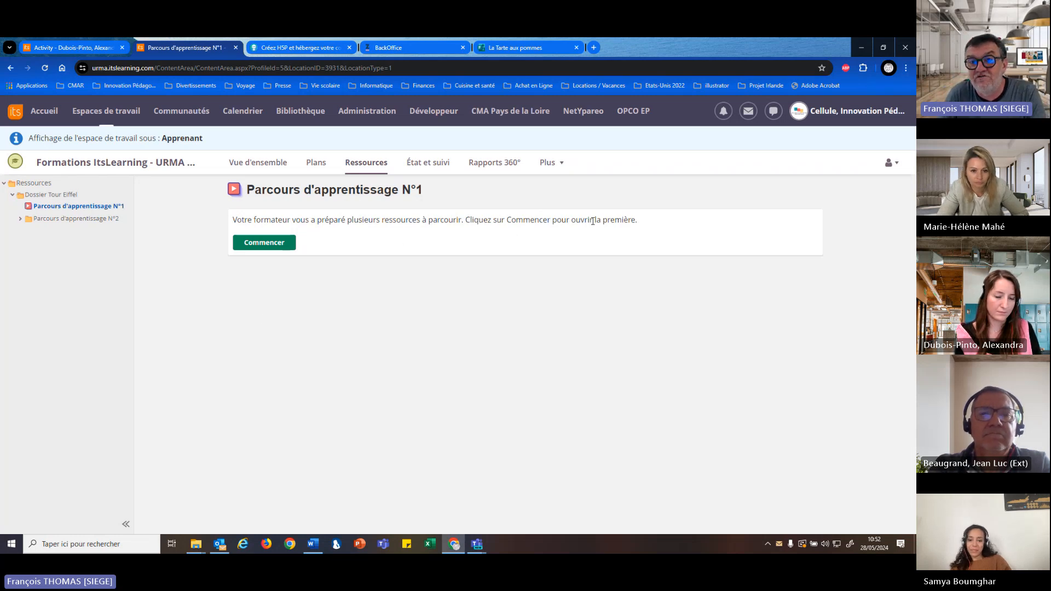
Step: Start the path, play the introduction video muted, and continue to Les Artistes contre la Tour Eiffel.pdf
{"action": "left_click", "coordinate": [267, 248]}
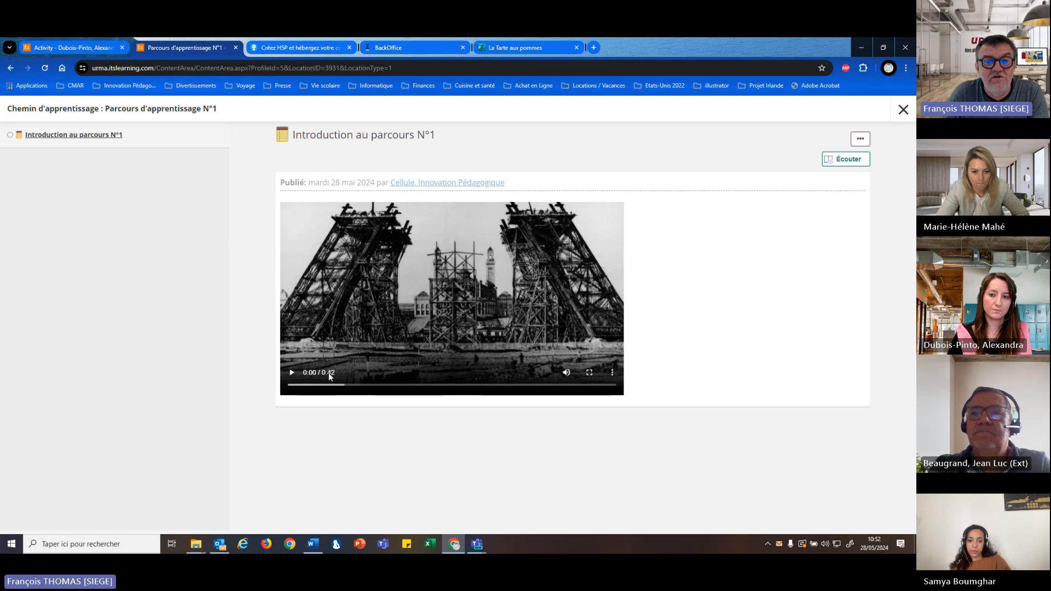
{"action": "left_click", "coordinate": [290, 375]}
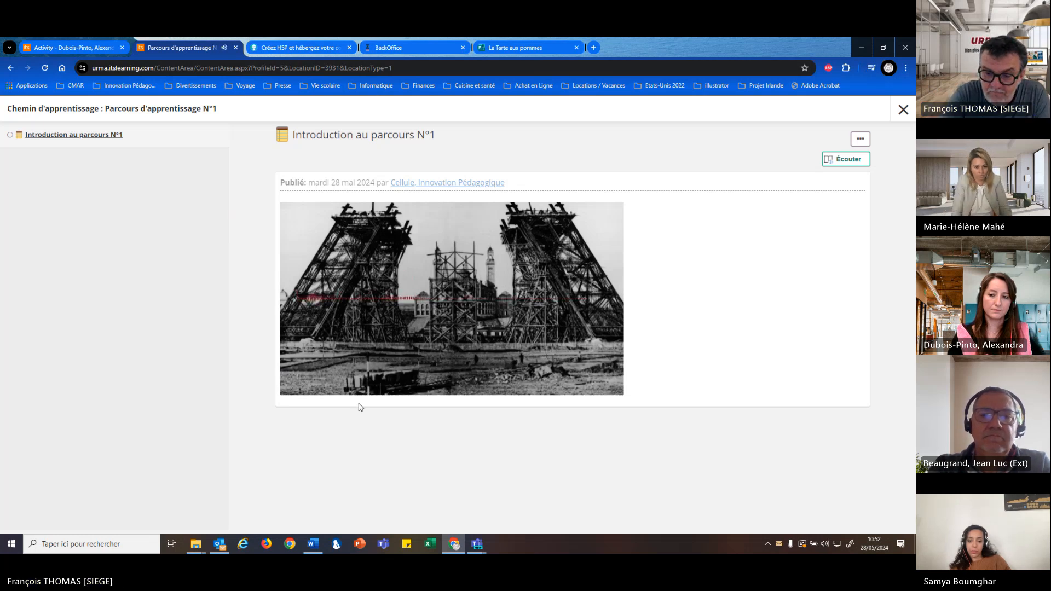
{"action": "key", "text": "XF86AudioMute"}
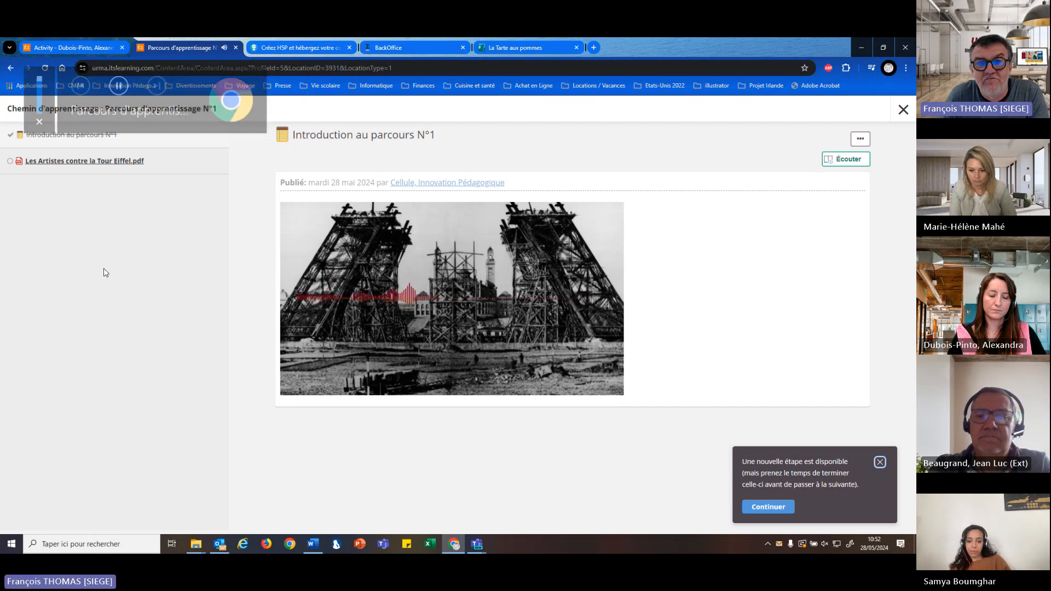
{"action": "left_click_drag", "start_coordinate": [870, 426], "coordinate": [826, 192]}
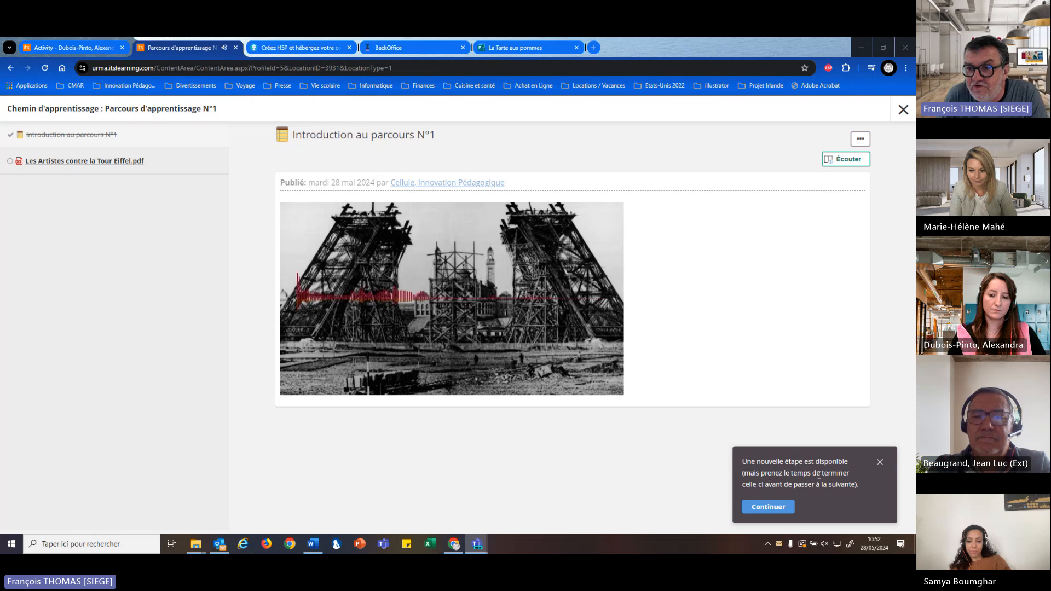
{"action": "left_click", "coordinate": [777, 509]}
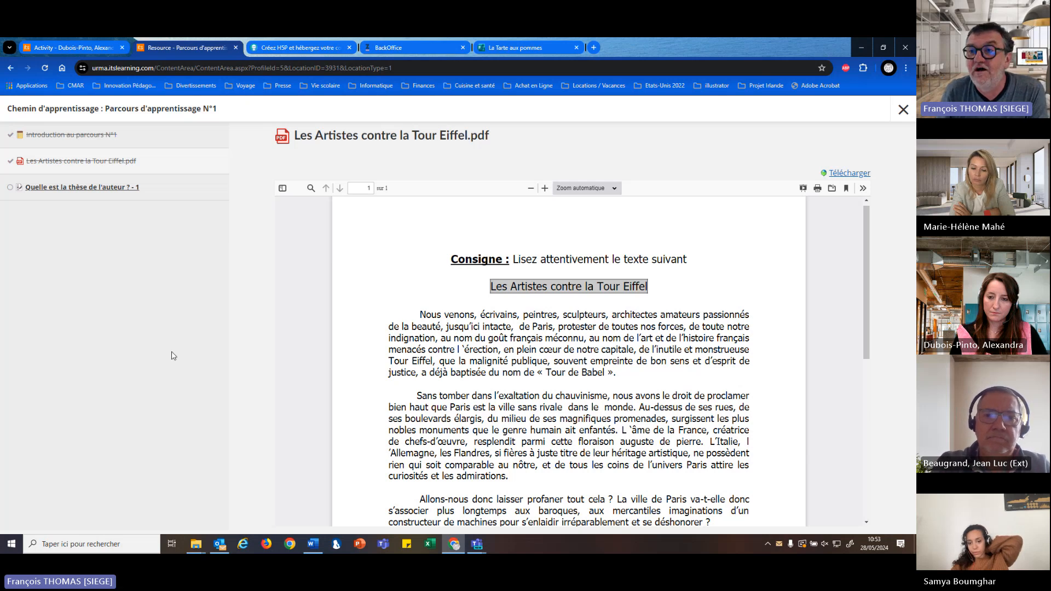
Step: Check the completed PDF step, then return to the Teams meeting gallery
{"action": "scroll", "coordinate": [406, 411], "scroll_direction": "down", "scroll_amount": 7}
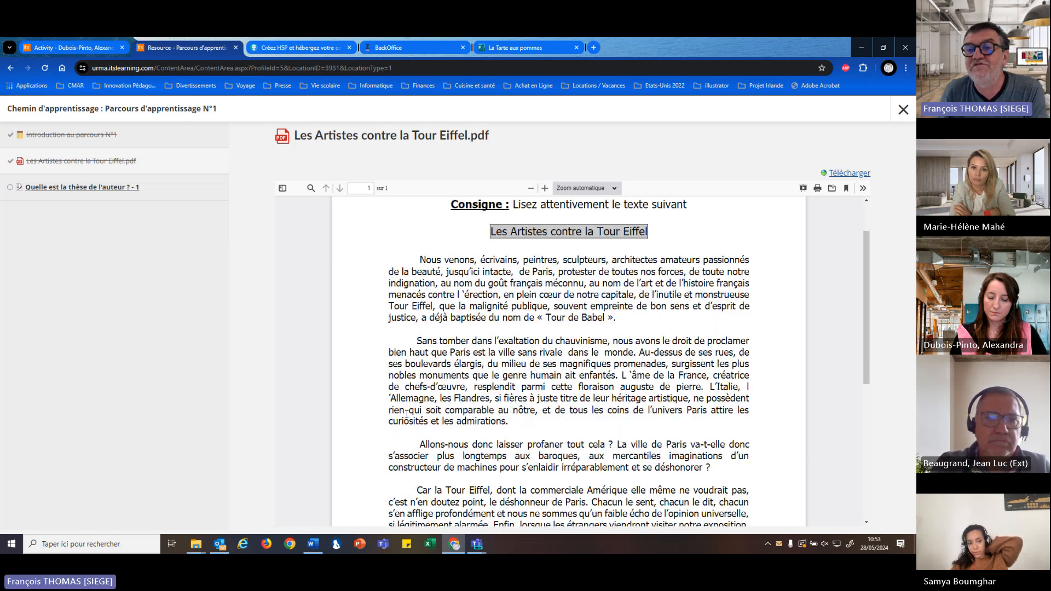
{"action": "scroll", "coordinate": [406, 411], "scroll_direction": "up", "scroll_amount": 8}
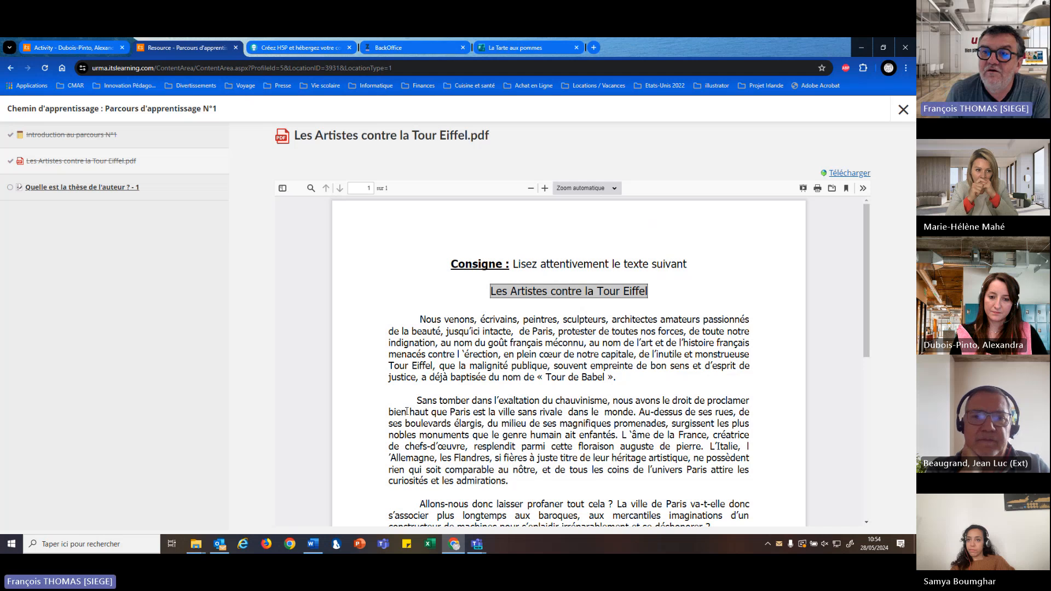
{"action": "left_click", "coordinate": [850, 216]}
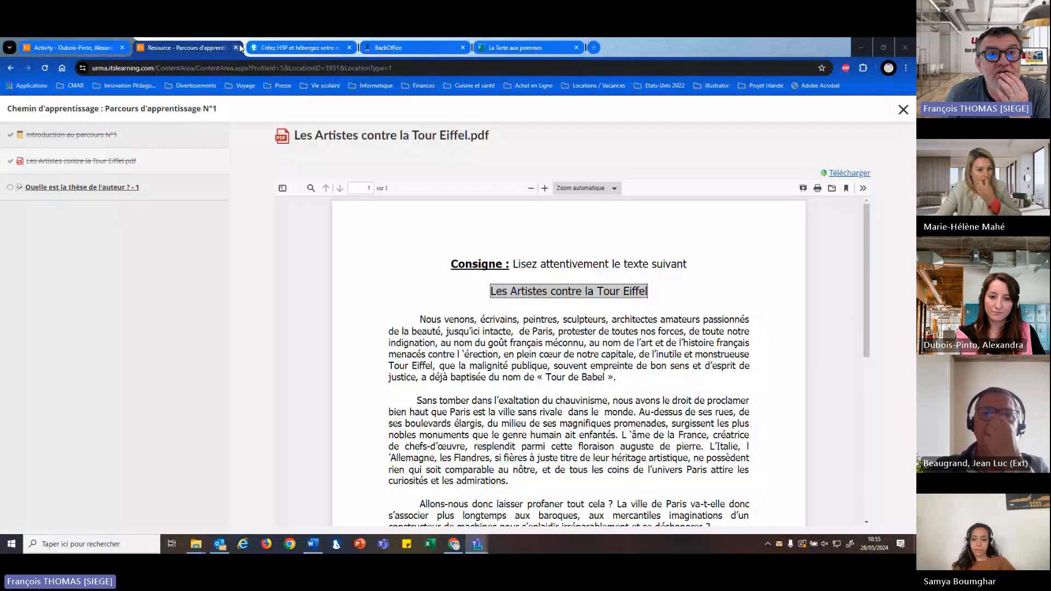
{"action": "left_click", "coordinate": [261, 46]}
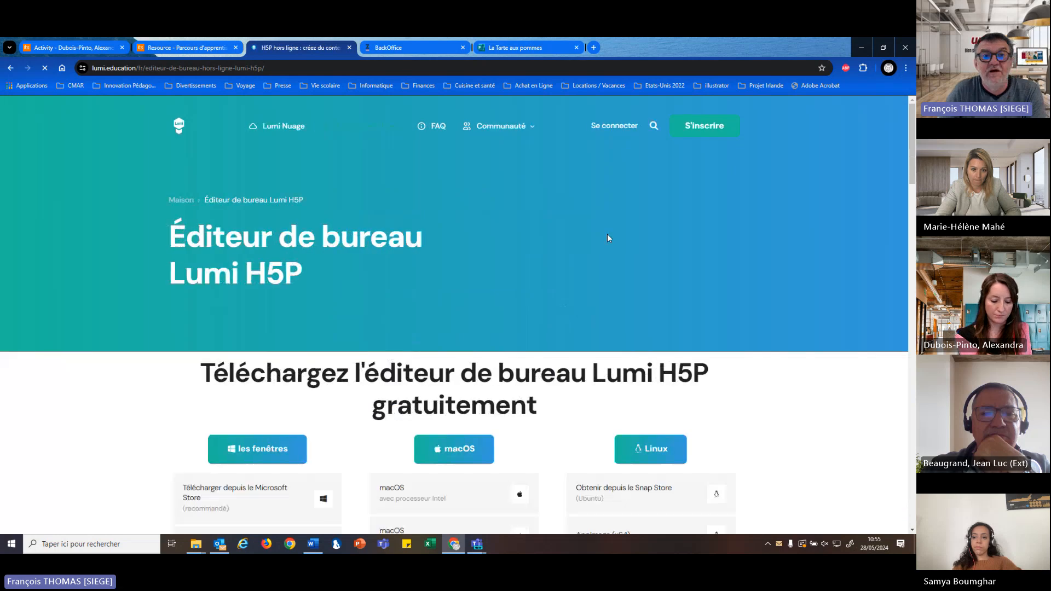
Step: Show the Windows, macOS and Linux installers on the Lumi page, then minimise Chrome
{"action": "scroll", "coordinate": [557, 304], "scroll_direction": "down", "scroll_amount": 3}
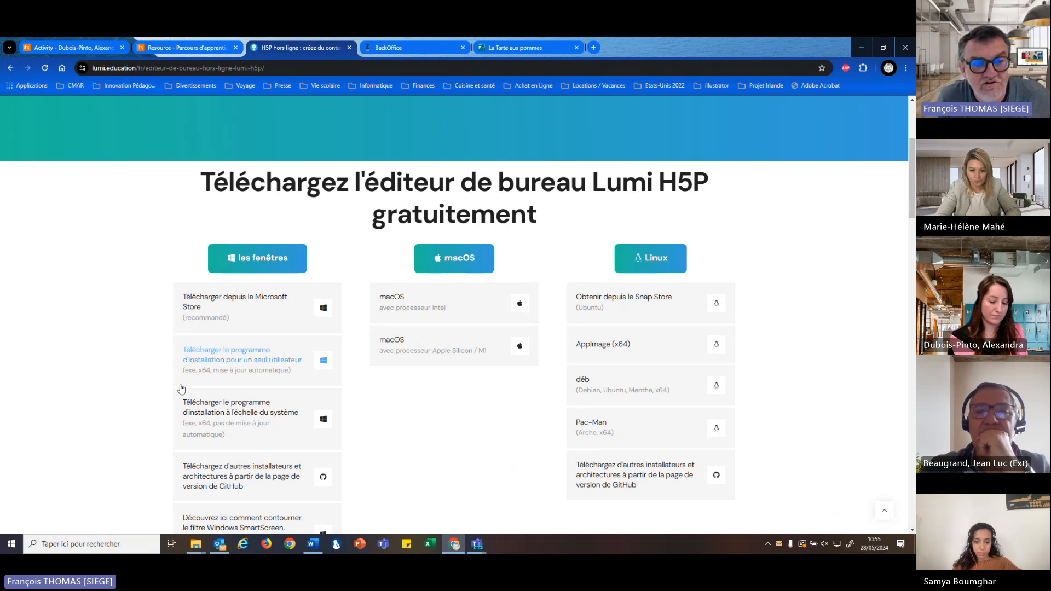
{"action": "scroll", "coordinate": [382, 466], "scroll_direction": "down", "scroll_amount": 1}
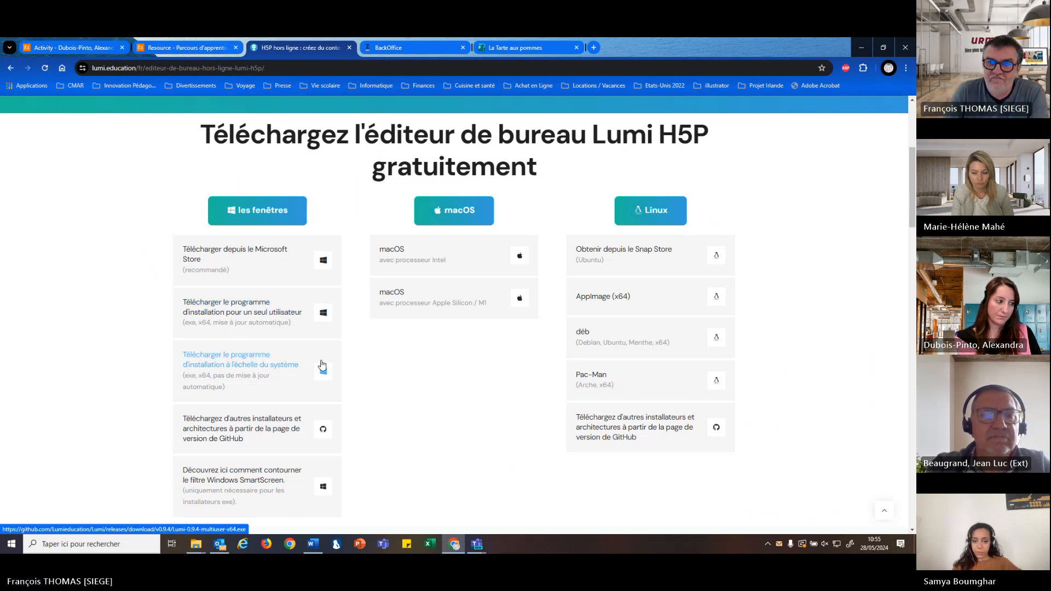
{"action": "scroll", "coordinate": [33, 251], "scroll_direction": "up", "scroll_amount": 2}
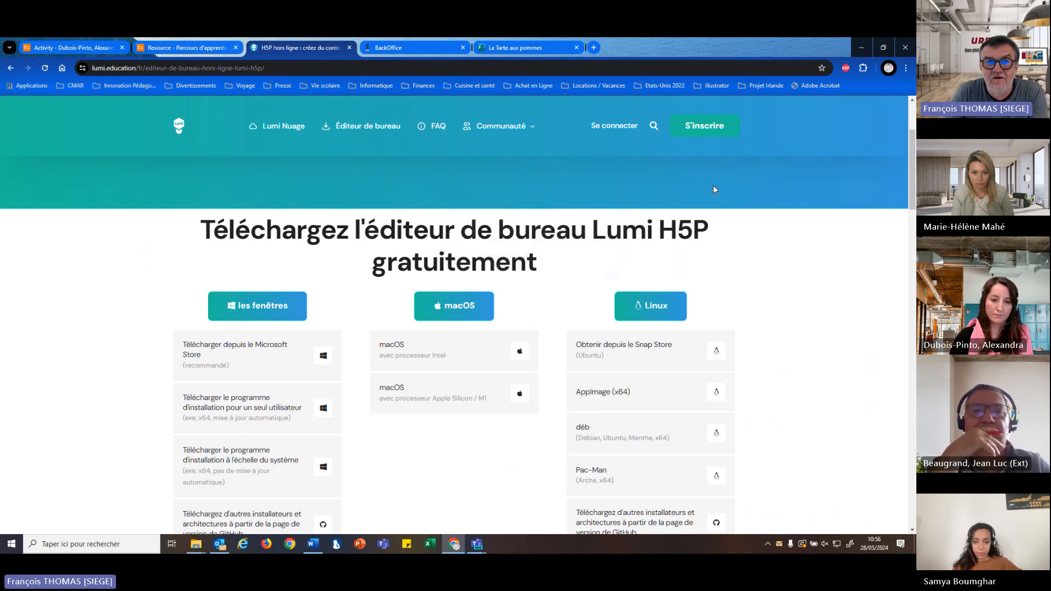
{"action": "left_click", "coordinate": [862, 50]}
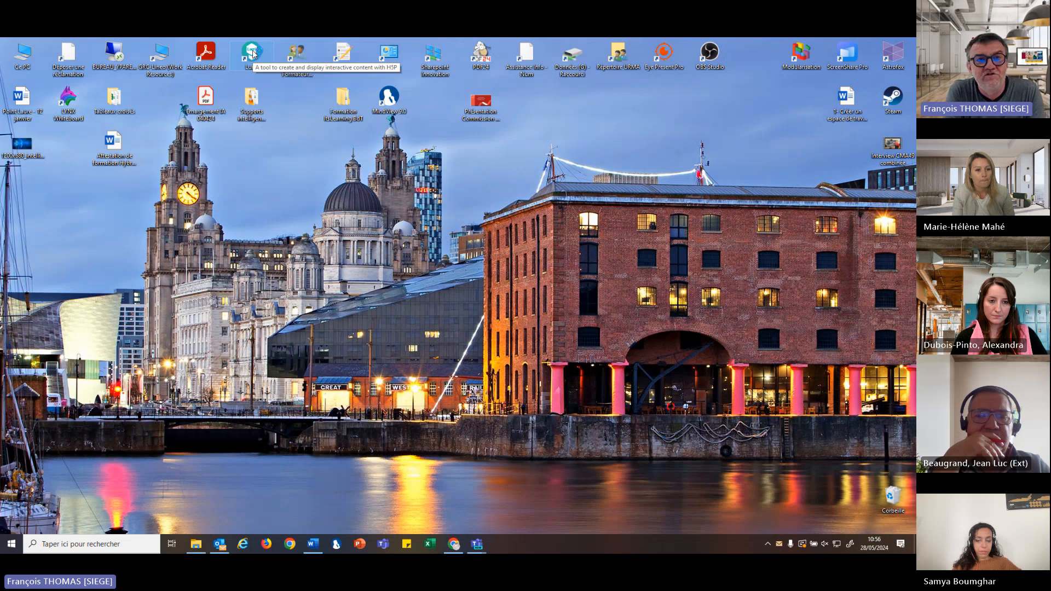
Step: Launch Lumi, create a new H5P in the Éditeur H5P, and maximise the window
{"action": "double_click", "coordinate": [252, 53]}
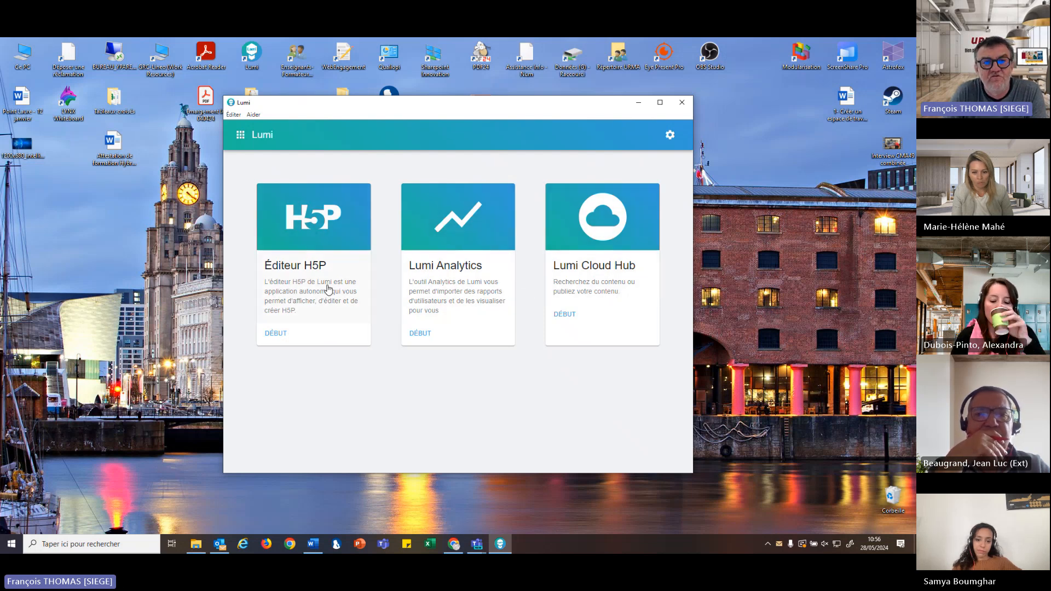
{"action": "left_click", "coordinate": [310, 266]}
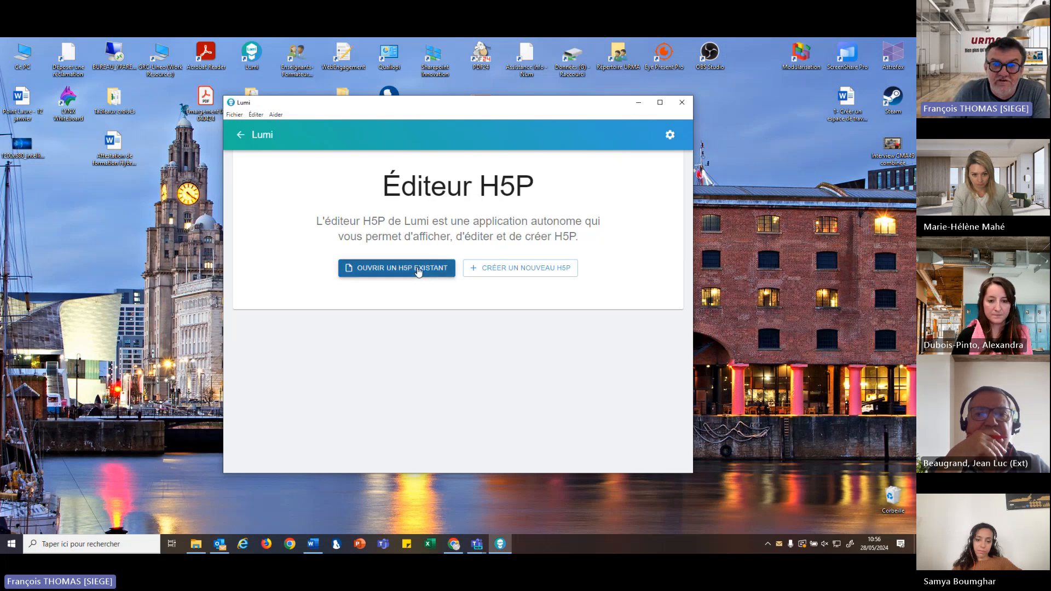
{"action": "left_click", "coordinate": [521, 268]}
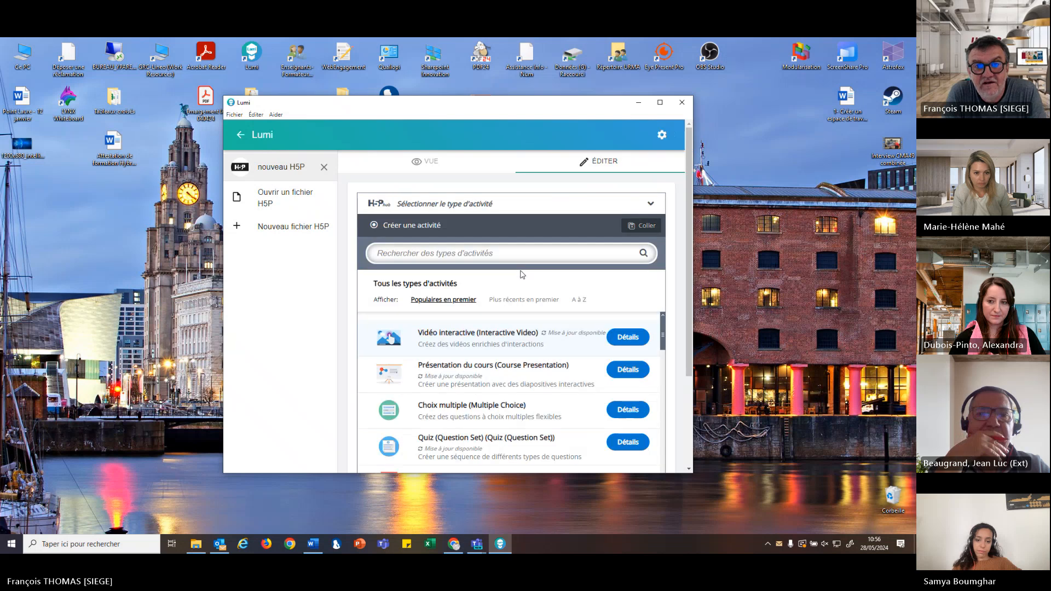
{"action": "left_click", "coordinate": [660, 103]}
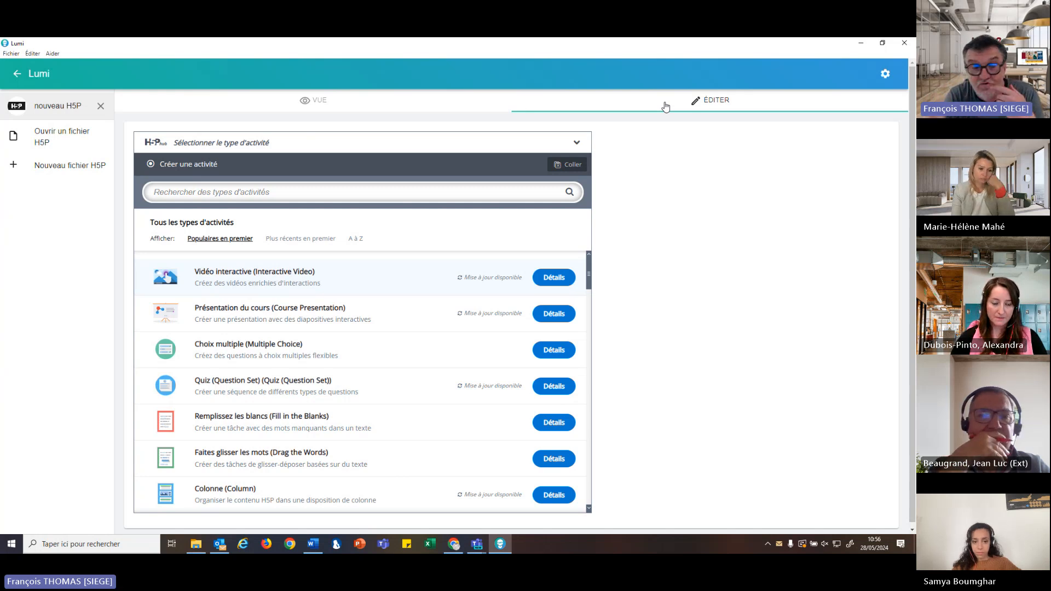
Step: Browse the H5P activity types, such as Audio, Essai and Chronologie
{"action": "scroll", "coordinate": [229, 397], "scroll_direction": "down", "scroll_amount": 3}
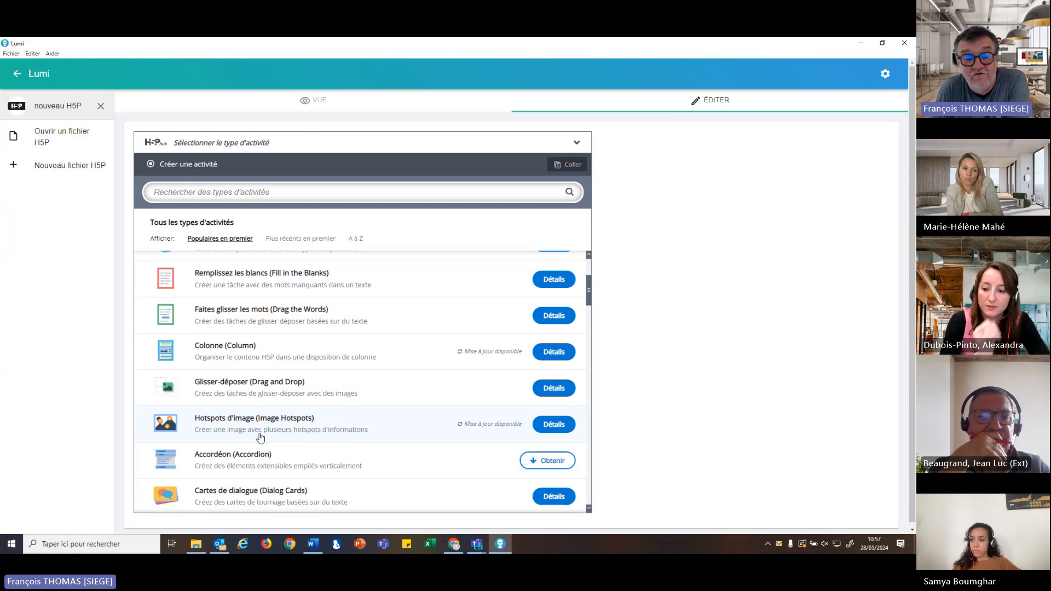
{"action": "scroll", "coordinate": [261, 436], "scroll_direction": "down", "scroll_amount": 3}
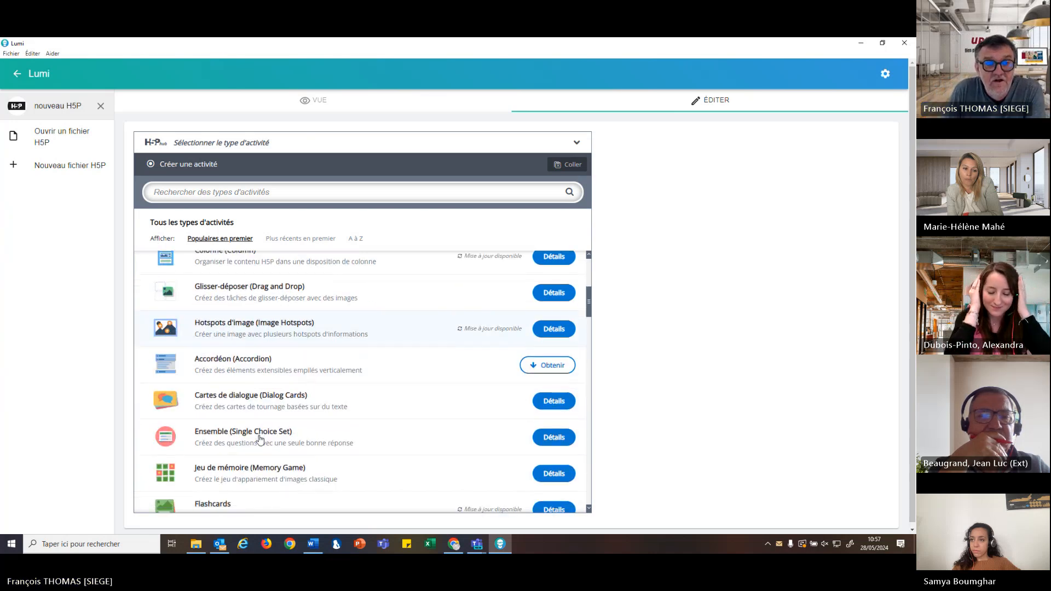
{"action": "scroll", "coordinate": [306, 437], "scroll_direction": "down", "scroll_amount": 1}
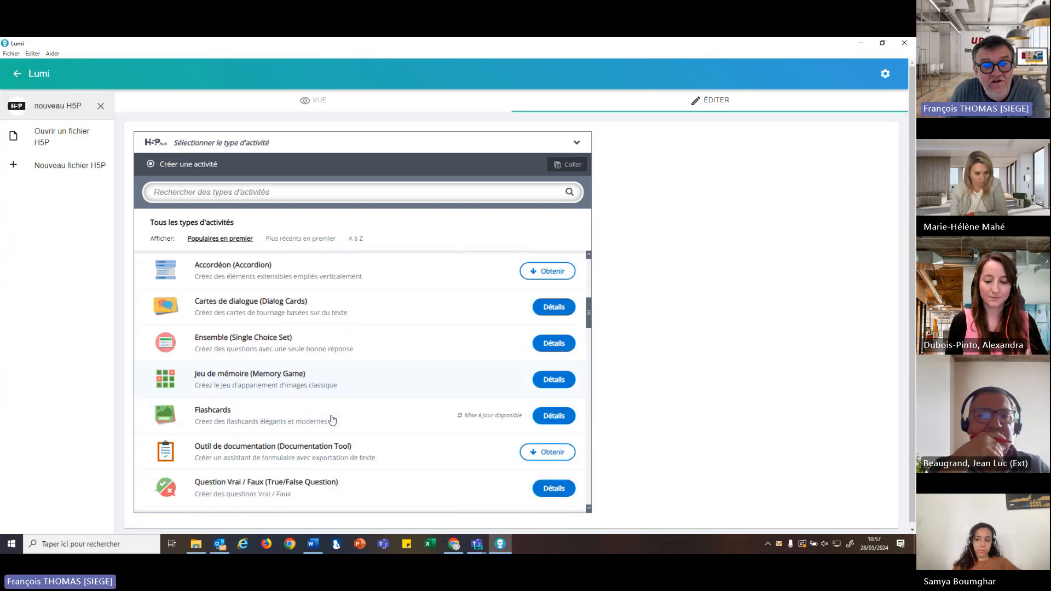
{"action": "scroll", "coordinate": [230, 416], "scroll_direction": "down", "scroll_amount": 9}
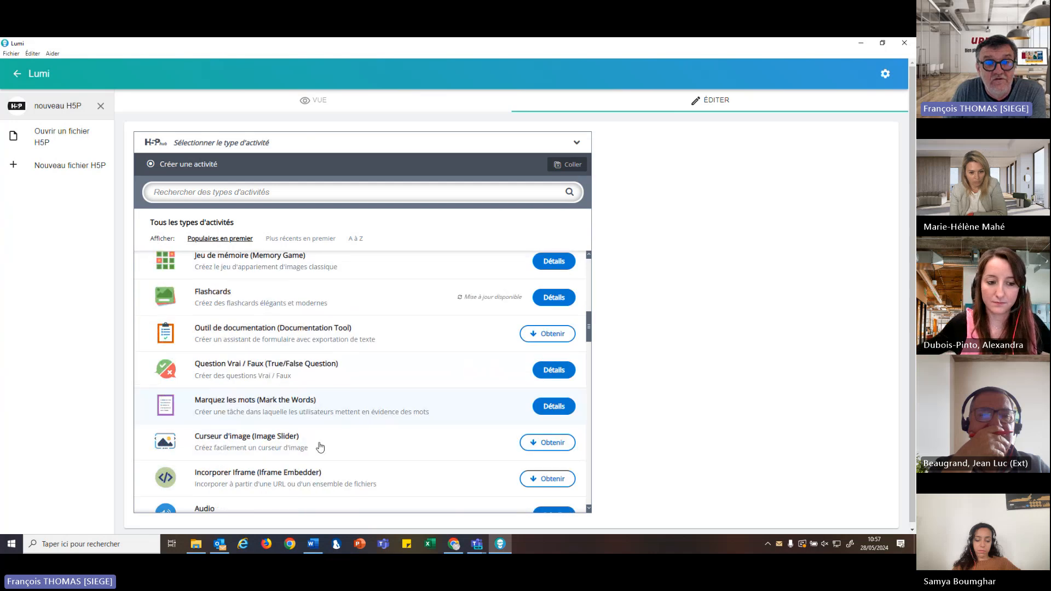
{"action": "scroll", "coordinate": [320, 444], "scroll_direction": "down", "scroll_amount": 5}
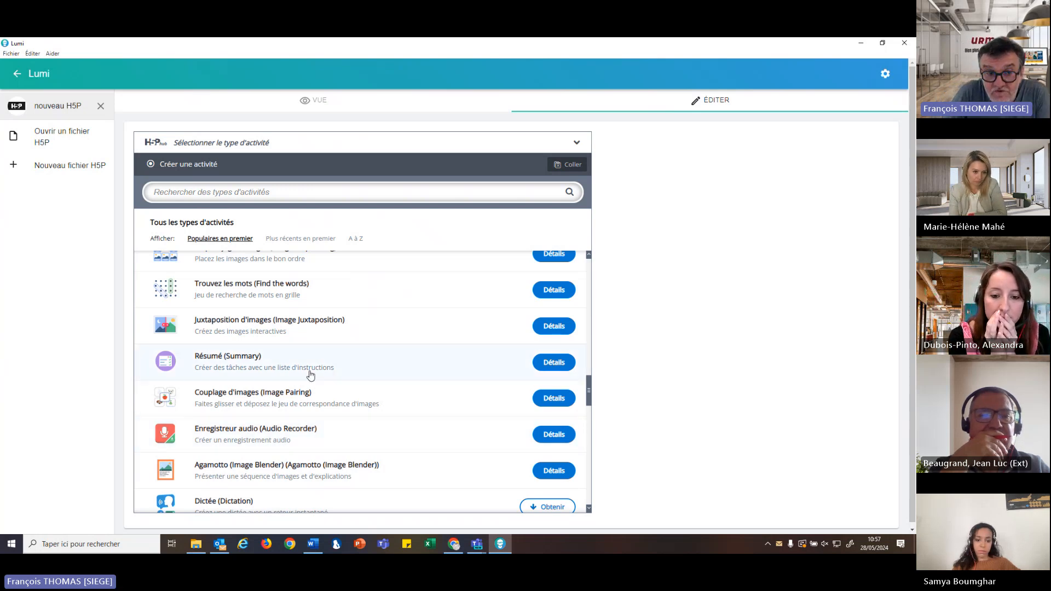
{"action": "scroll", "coordinate": [308, 373], "scroll_direction": "down", "scroll_amount": 4}
{"action": "scroll", "coordinate": [309, 374], "scroll_direction": "down", "scroll_amount": 3}
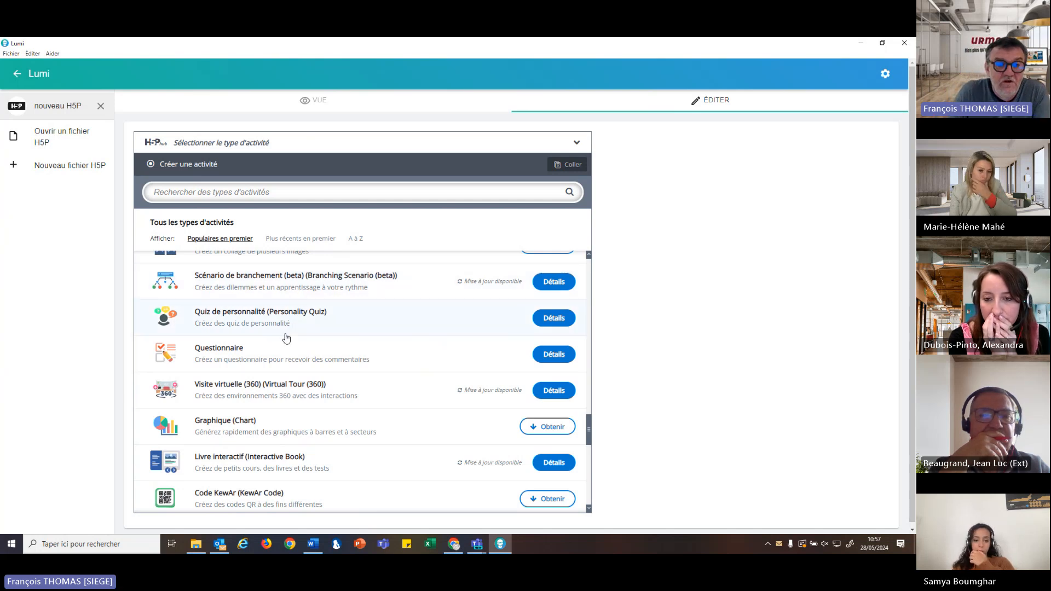
{"action": "scroll", "coordinate": [285, 338], "scroll_direction": "down", "scroll_amount": 5}
{"action": "scroll", "coordinate": [286, 338], "scroll_direction": "down", "scroll_amount": 4}
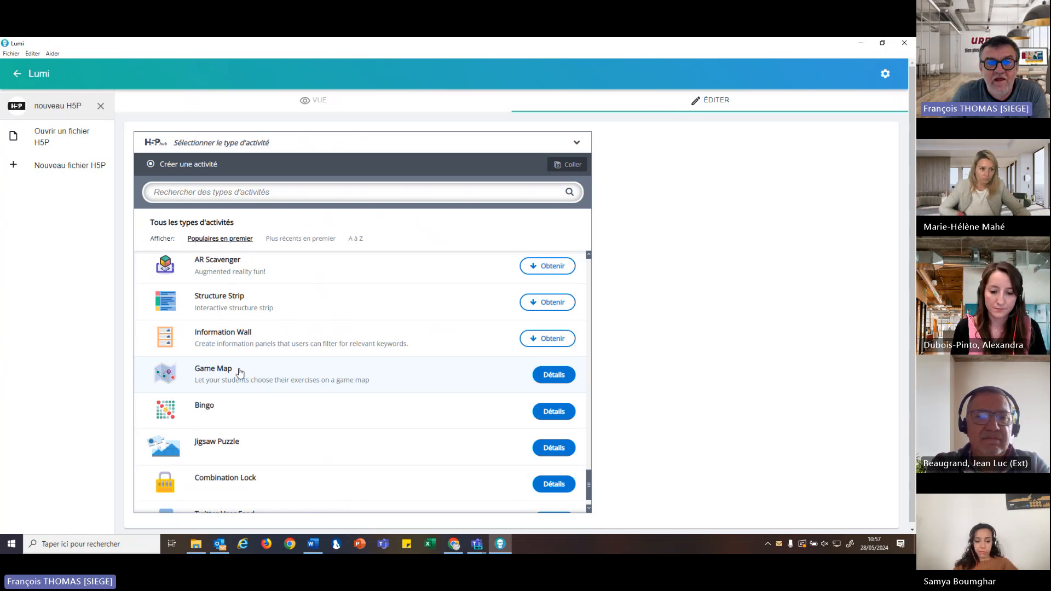
{"action": "scroll", "coordinate": [250, 394], "scroll_direction": "up", "scroll_amount": 10}
{"action": "scroll", "coordinate": [250, 398], "scroll_direction": "up", "scroll_amount": 8}
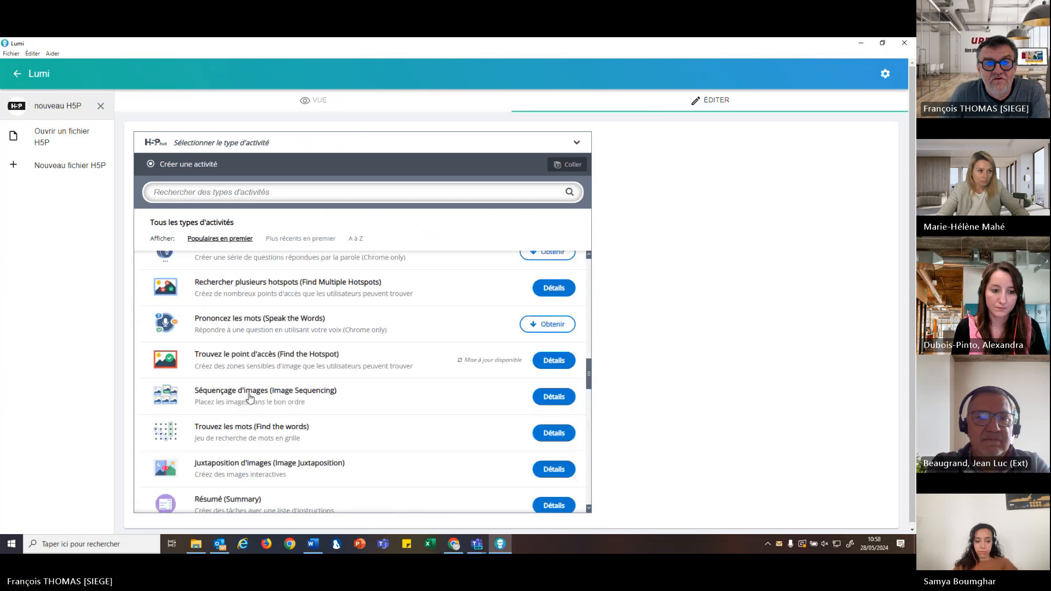
Step: Open Lumi Activité N°3 from OneDrive > 31- H5P > 02- Exercices H5P > 03- FlaschCard
{"action": "left_click", "coordinate": [195, 544]}
{"action": "scroll", "coordinate": [34, 341], "scroll_direction": "down", "scroll_amount": 2}
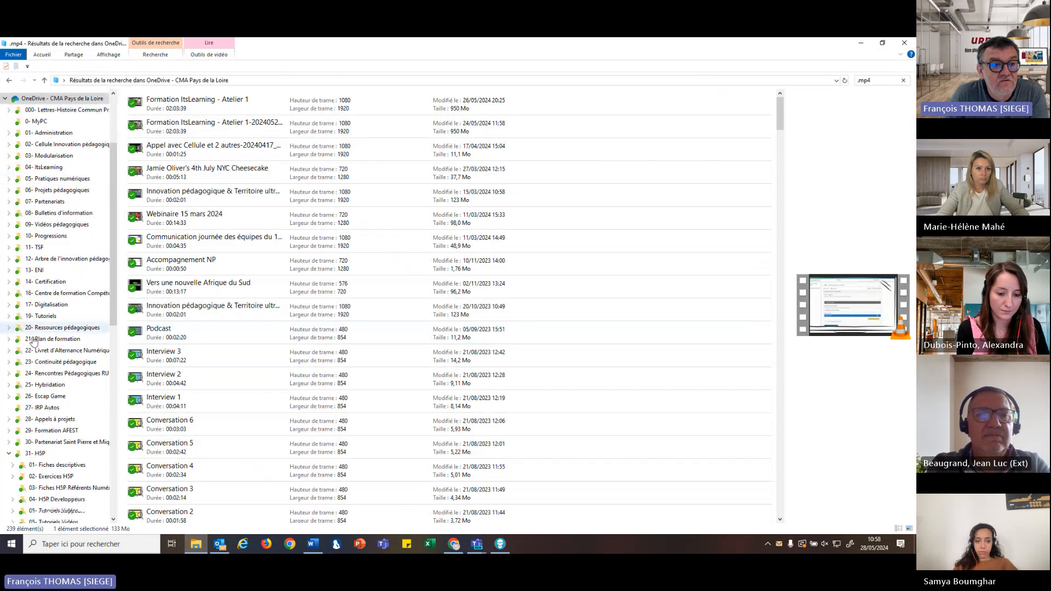
{"action": "scroll", "coordinate": [34, 341], "scroll_direction": "down", "scroll_amount": 3}
{"action": "left_click", "coordinate": [60, 369]}
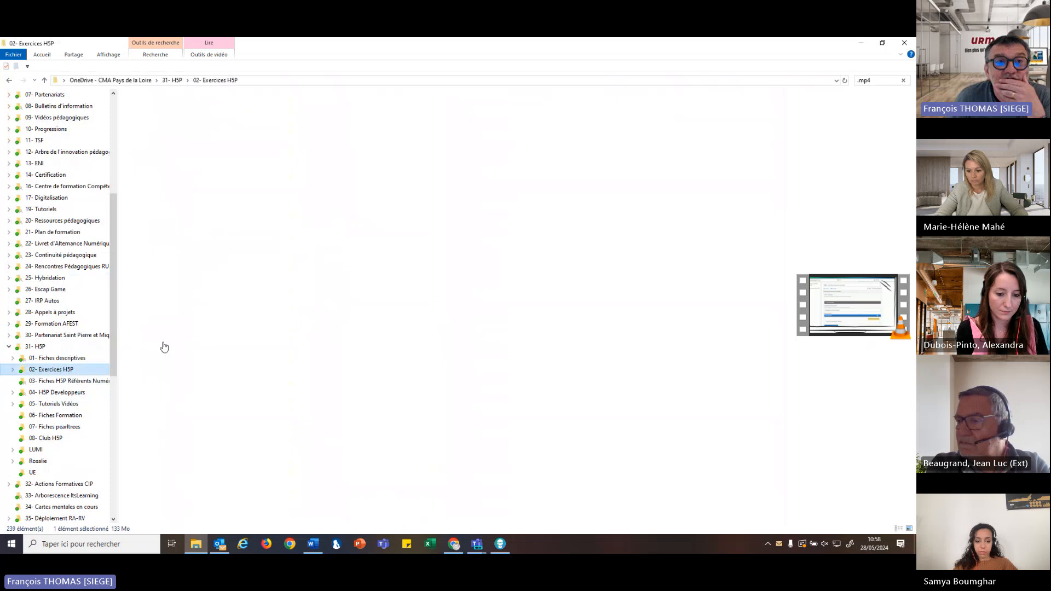
{"action": "left_click", "coordinate": [169, 131]}
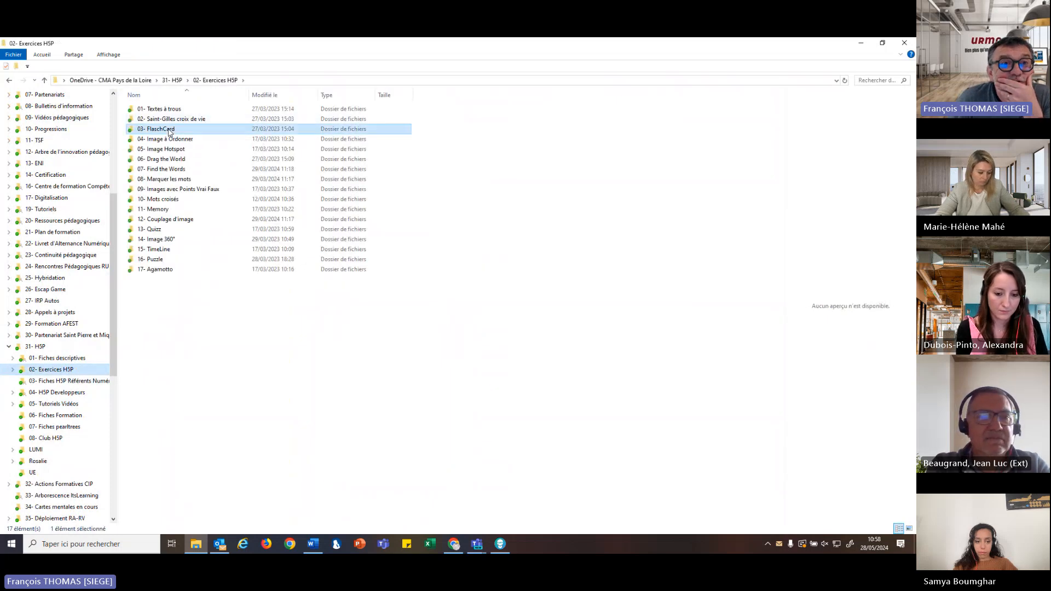
{"action": "double_click", "coordinate": [169, 130]}
{"action": "left_click", "coordinate": [207, 120]}
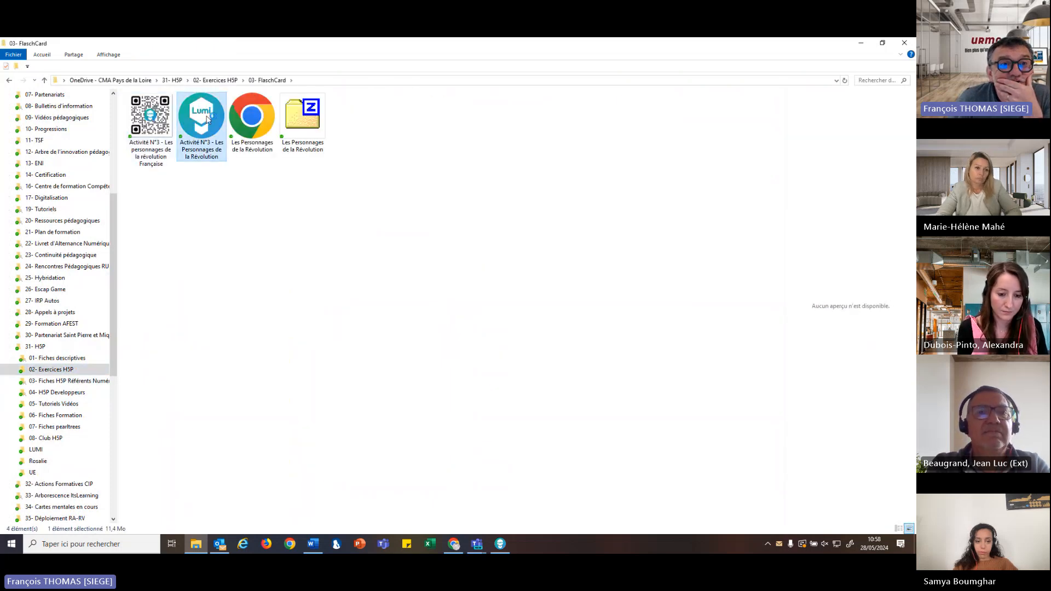
{"action": "double_click", "coordinate": [207, 119]}
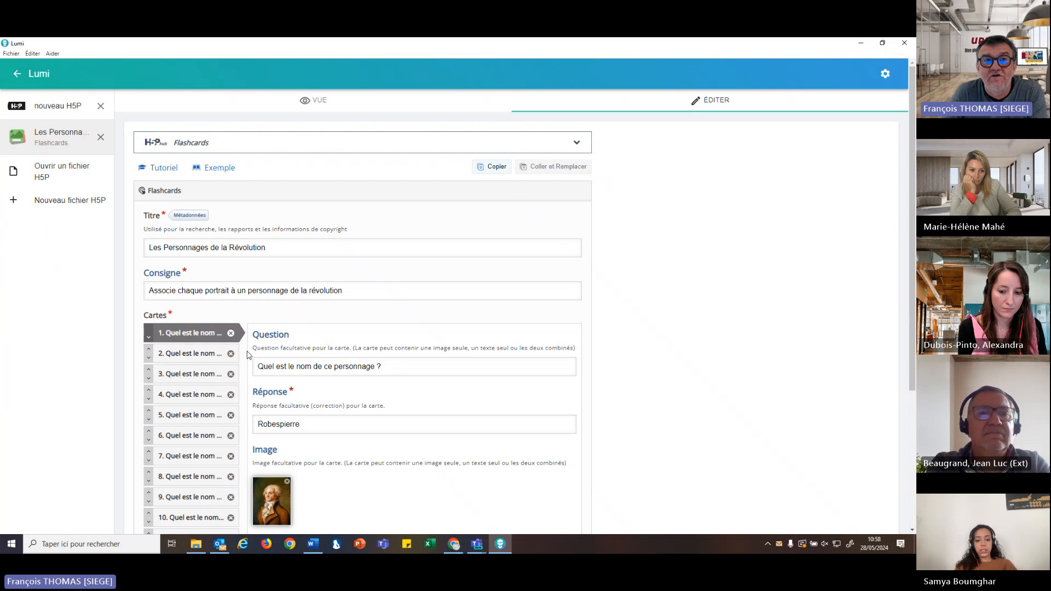
Step: Review the title, instructions and cards 1–3 (Robespierre, Louis XVI, Danton) in the editor
{"action": "scroll", "coordinate": [350, 318], "scroll_direction": "down", "scroll_amount": 4}
{"action": "scroll", "coordinate": [374, 307], "scroll_direction": "up", "scroll_amount": 4}
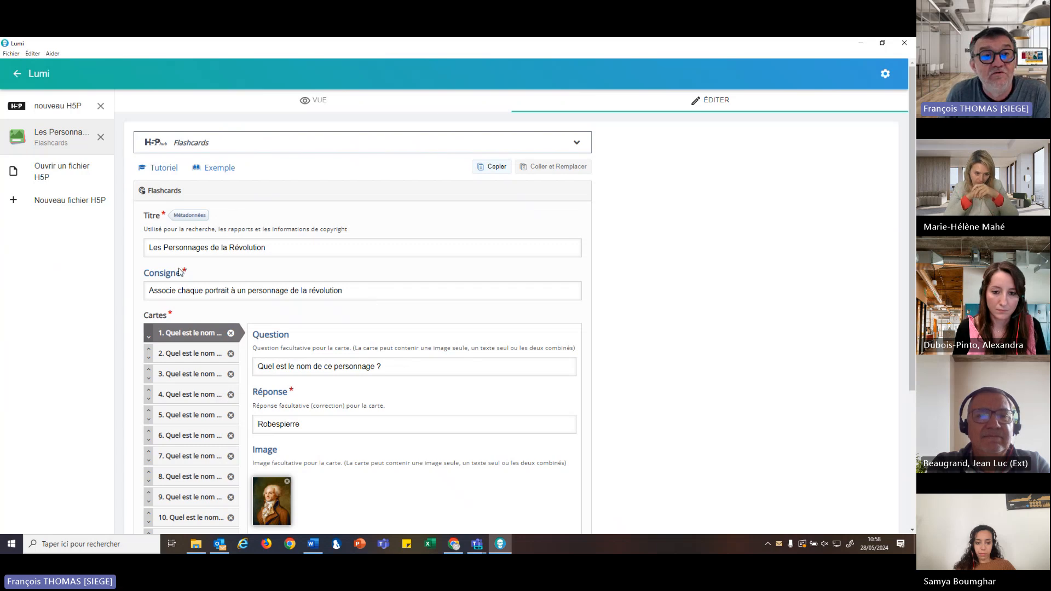
{"action": "left_click", "coordinate": [206, 246]}
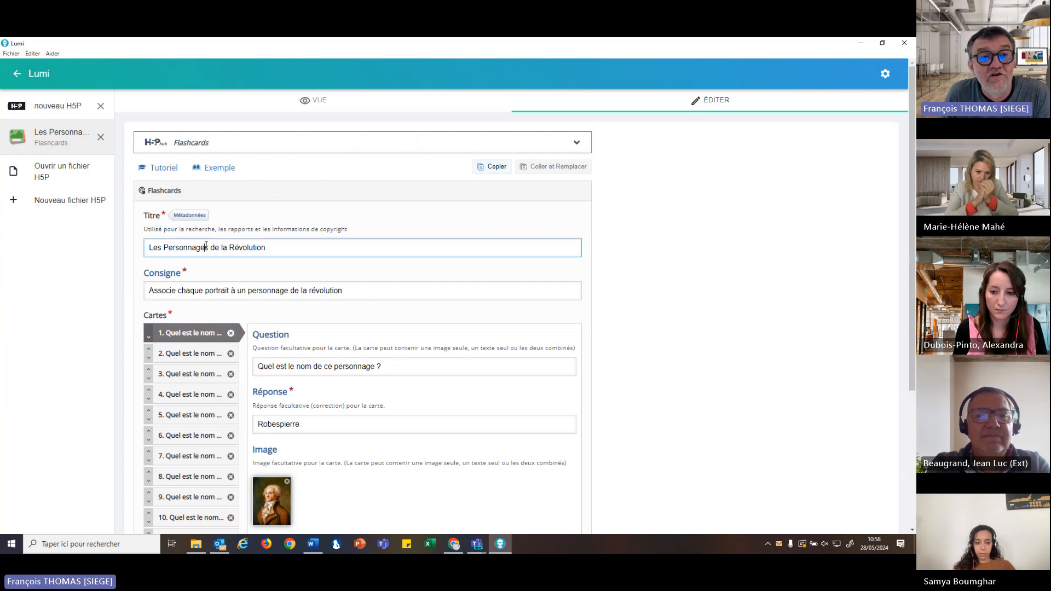
{"action": "left_click", "coordinate": [195, 296]}
{"action": "scroll", "coordinate": [195, 297], "scroll_direction": "down", "scroll_amount": 1}
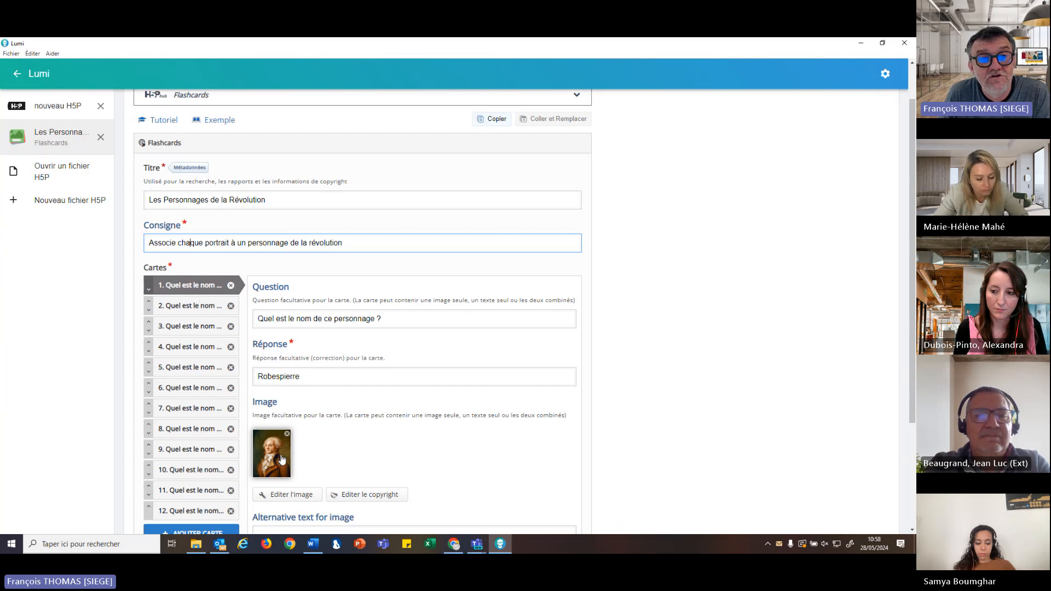
{"action": "left_click", "coordinate": [200, 287]}
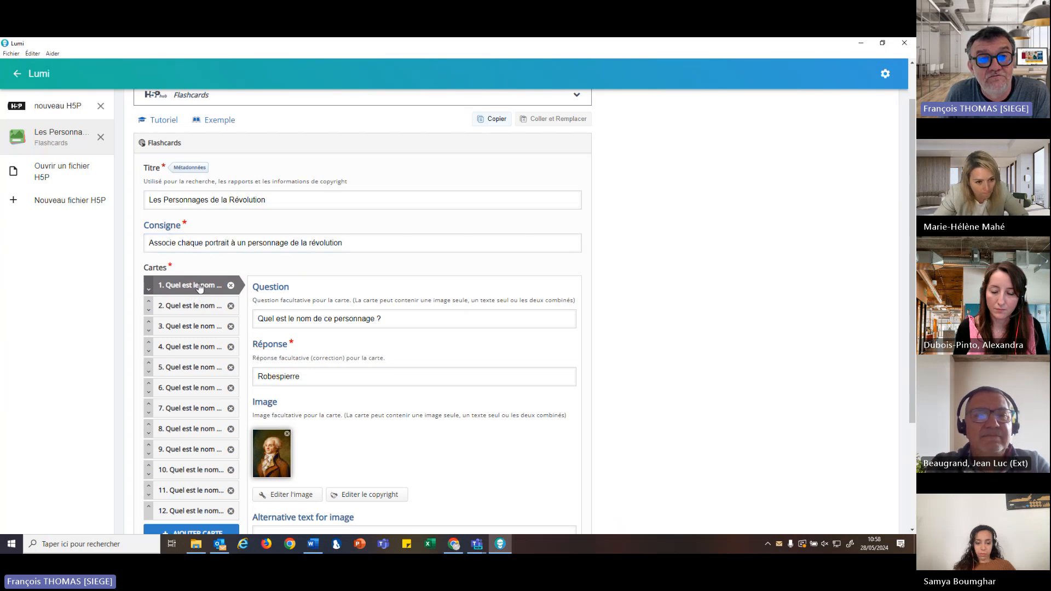
{"action": "left_click", "coordinate": [186, 307]}
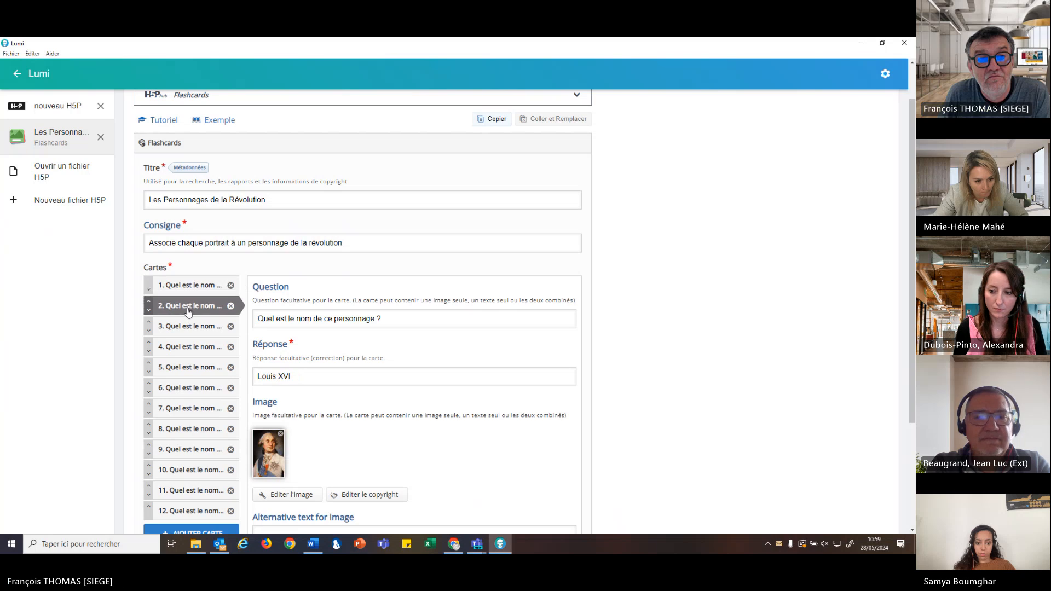
{"action": "left_click", "coordinate": [186, 328]}
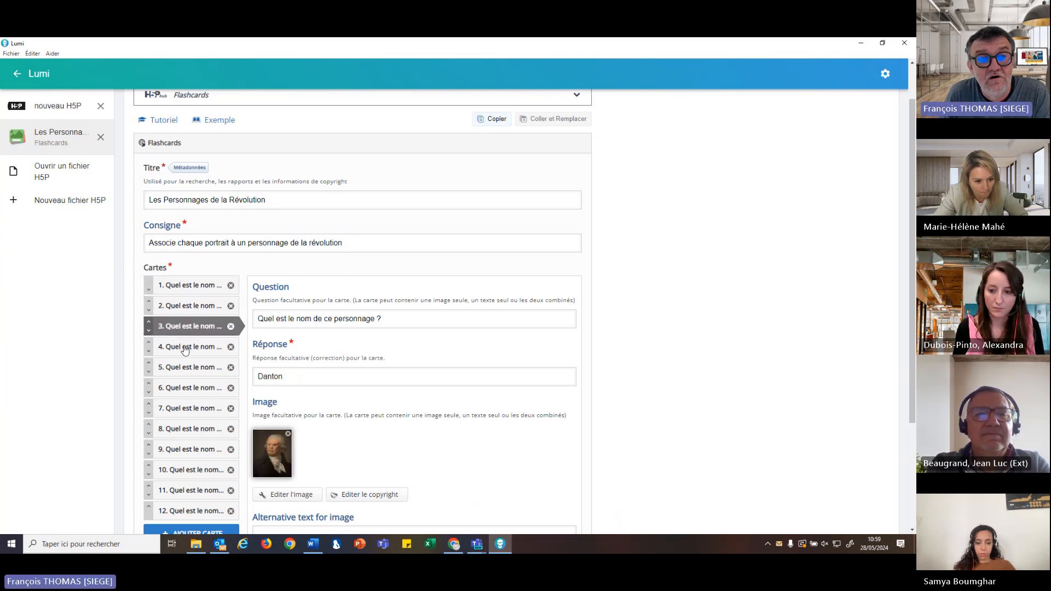
{"action": "left_click", "coordinate": [185, 346]}
{"action": "left_click", "coordinate": [186, 329]}
Step: Add a thirteenth card with AJOUTER CARTE and preview the activity in the VUE tab
{"action": "scroll", "coordinate": [188, 350], "scroll_direction": "down", "scroll_amount": 3}
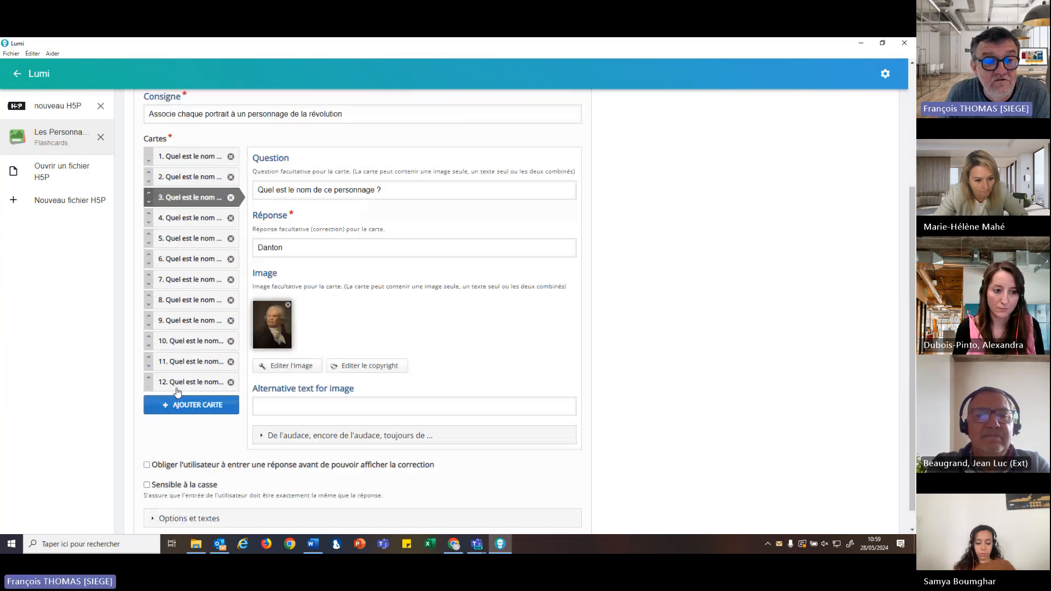
{"action": "left_click", "coordinate": [202, 383]}
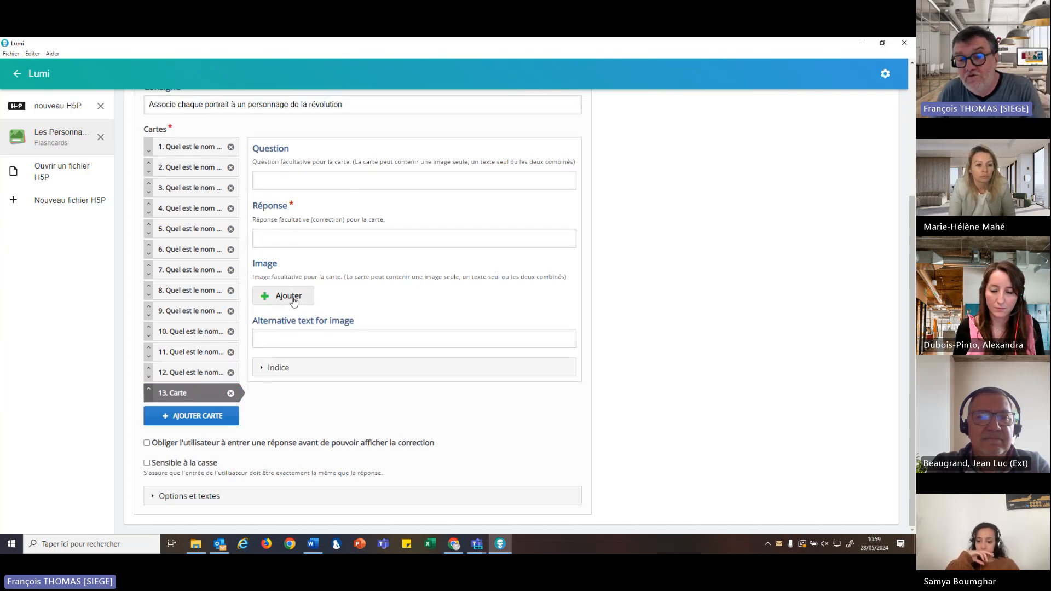
{"action": "scroll", "coordinate": [288, 304], "scroll_direction": "up", "scroll_amount": 4}
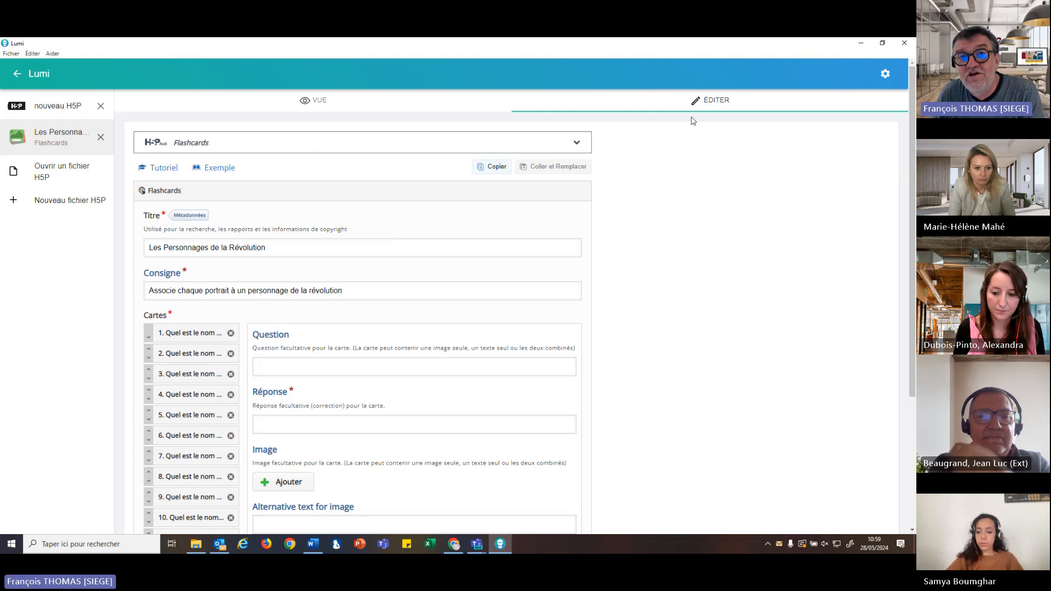
{"action": "left_click", "coordinate": [316, 110]}
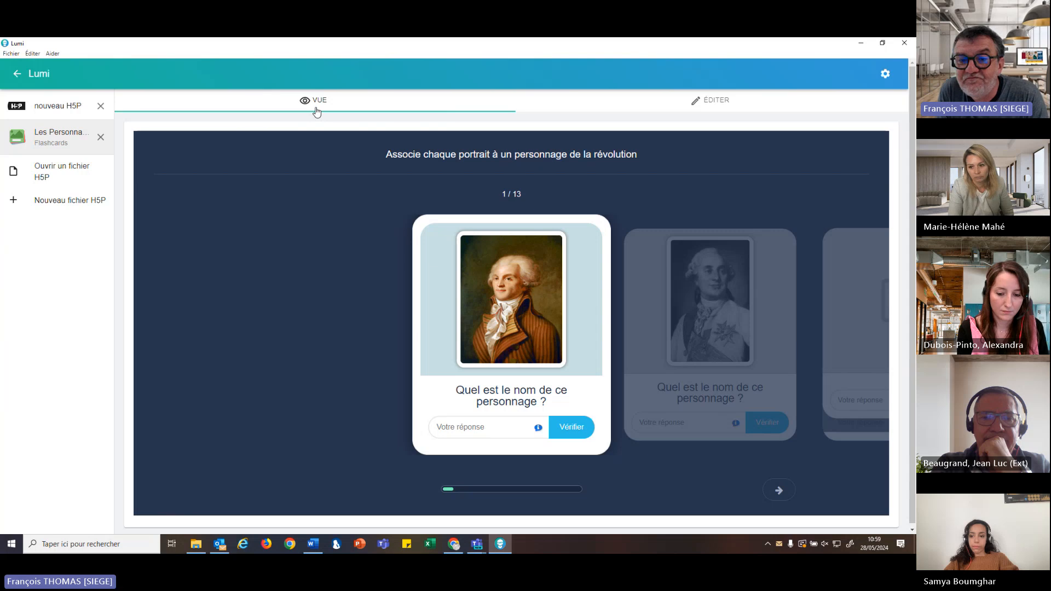
Step: Answer the first preview card with 'Robespierre' and check that it is marked correct
{"action": "left_click", "coordinate": [483, 430]}
{"action": "type", "text": "R"}
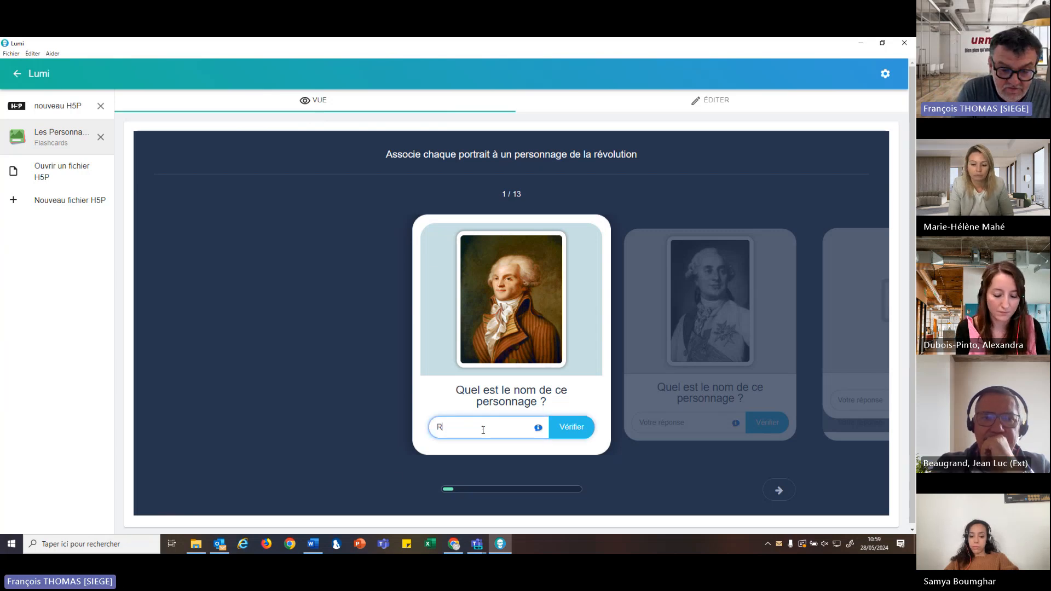
{"action": "type", "text": "obespierr"}
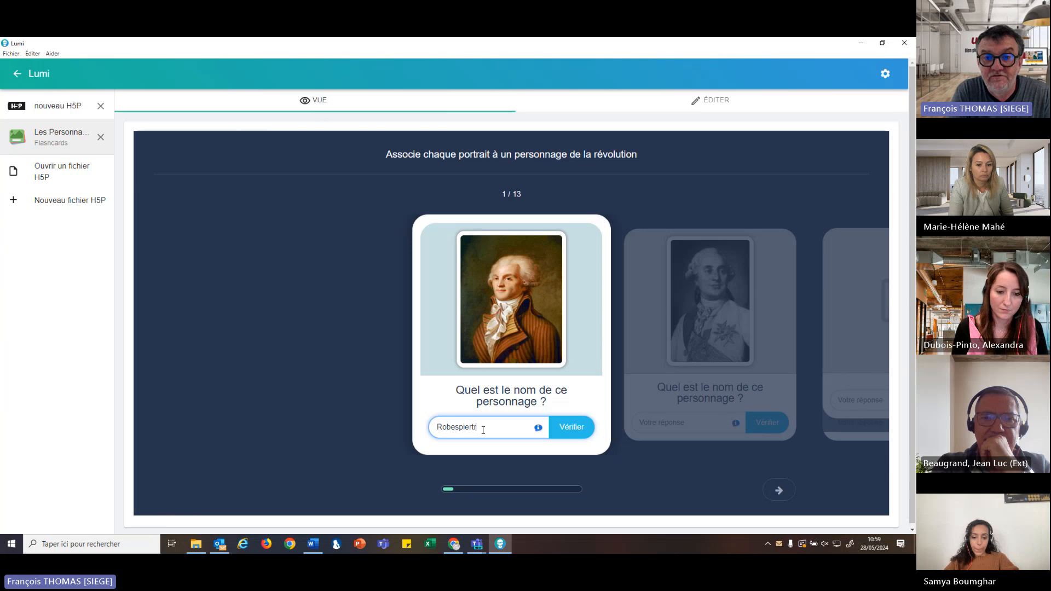
{"action": "type", "text": "e"}
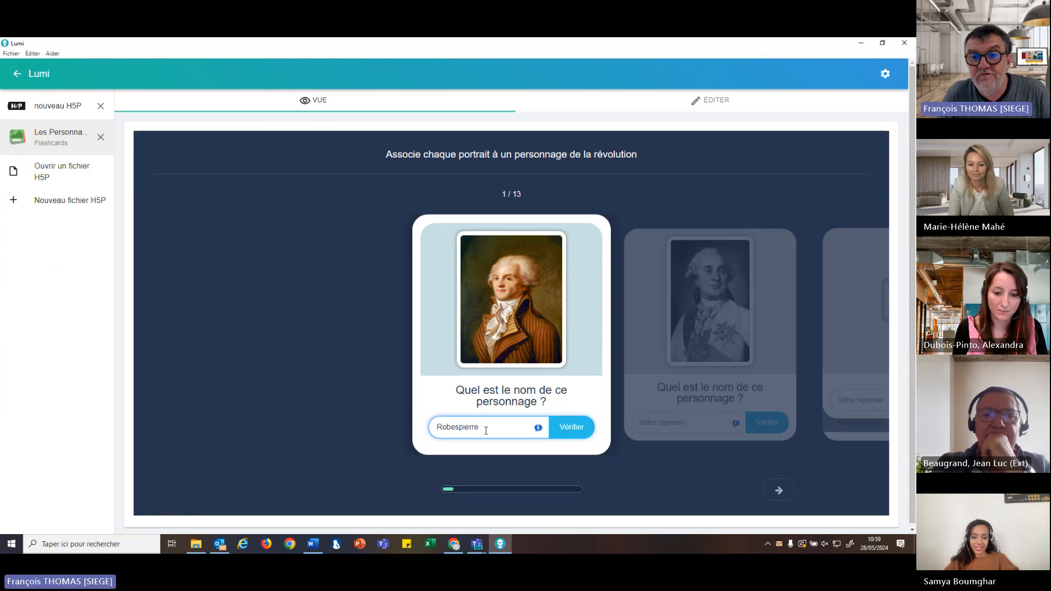
{"action": "left_click", "coordinate": [575, 429]}
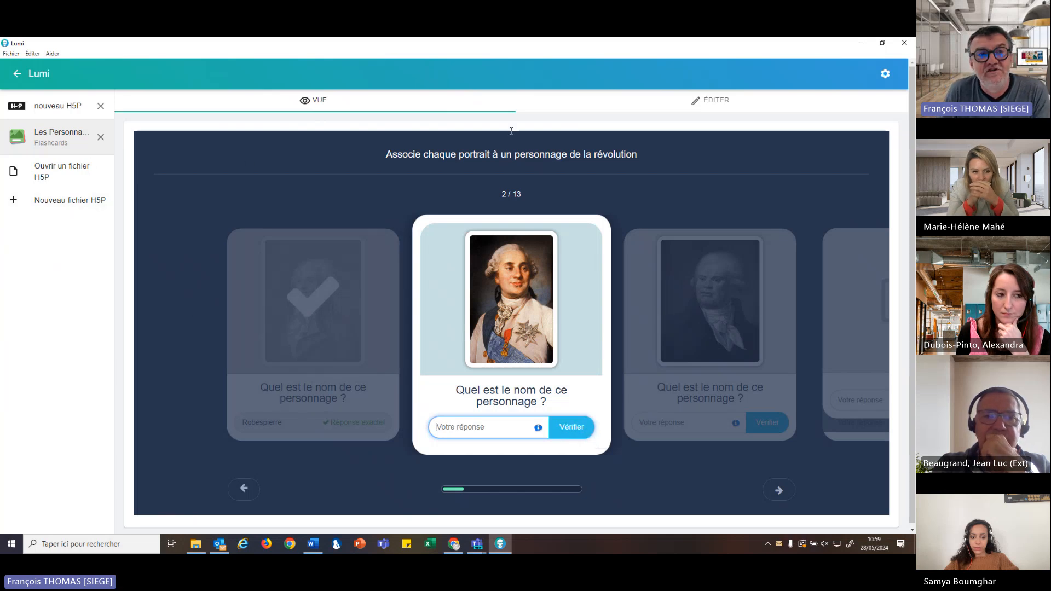
{"action": "left_click", "coordinate": [14, 54]}
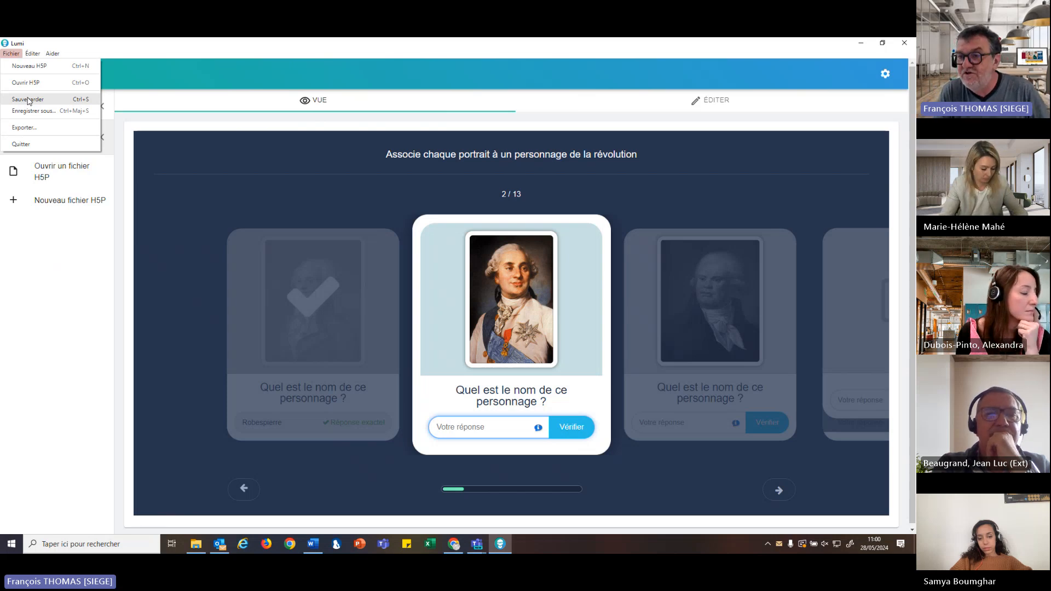
Step: Export the activity as a SCORM package with 70% mastery score to the Bureau desktop
{"action": "left_click", "coordinate": [24, 129]}
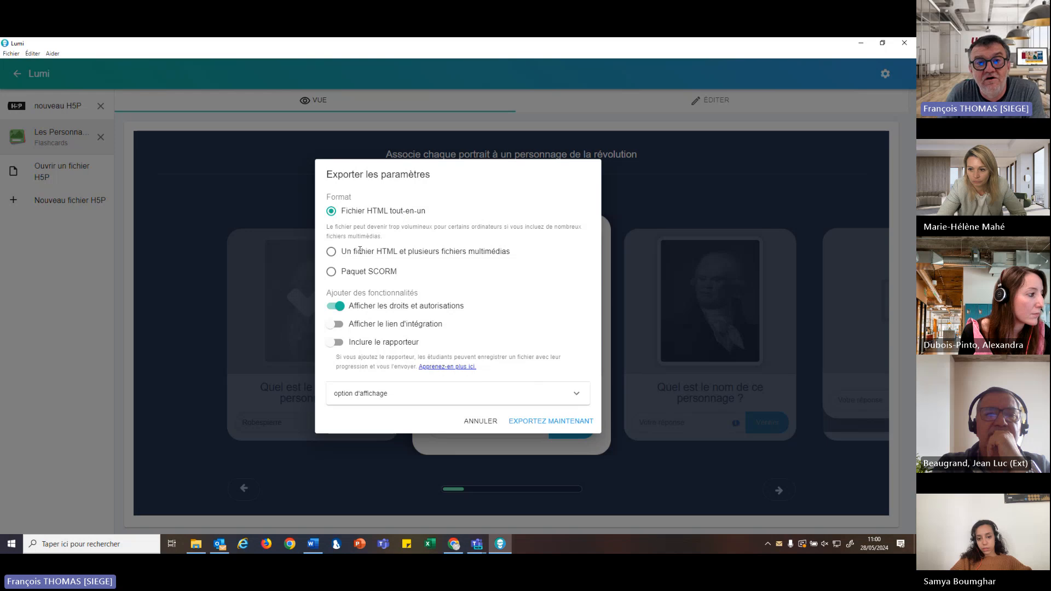
{"action": "left_click", "coordinate": [332, 272]}
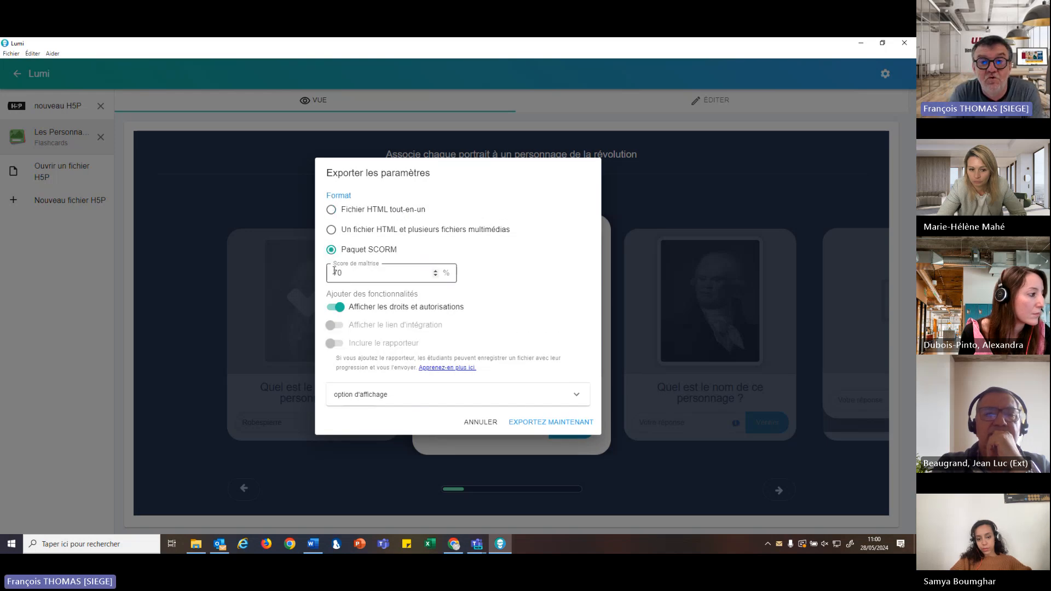
{"action": "left_click", "coordinate": [565, 427]}
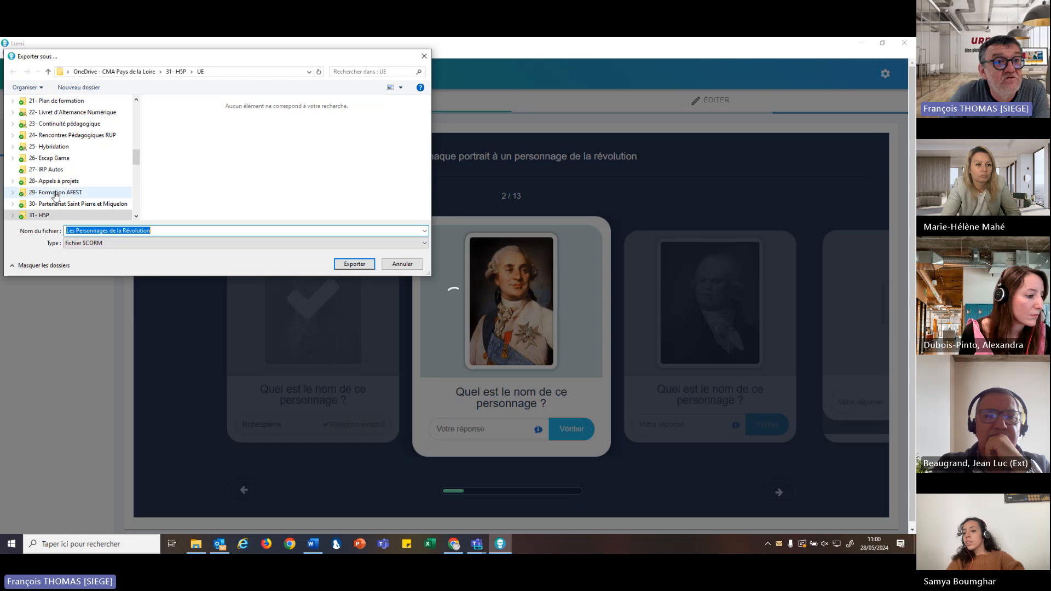
{"action": "left_click_drag", "start_coordinate": [139, 162], "coordinate": [138, 211]}
{"action": "scroll", "coordinate": [55, 165], "scroll_direction": "up", "scroll_amount": 1}
{"action": "left_click", "coordinate": [38, 116]}
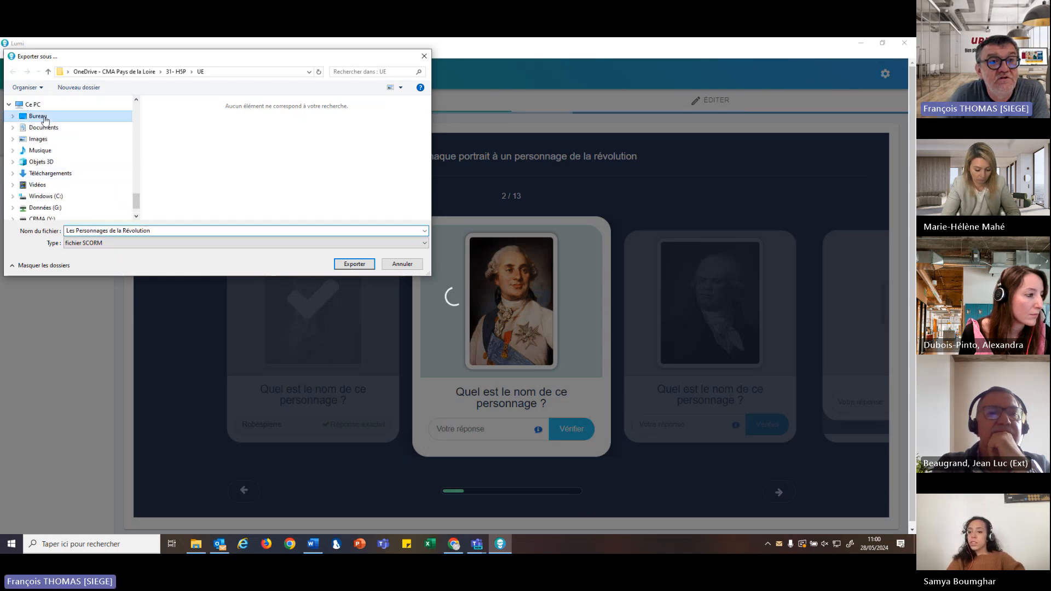
{"action": "left_click", "coordinate": [351, 263]}
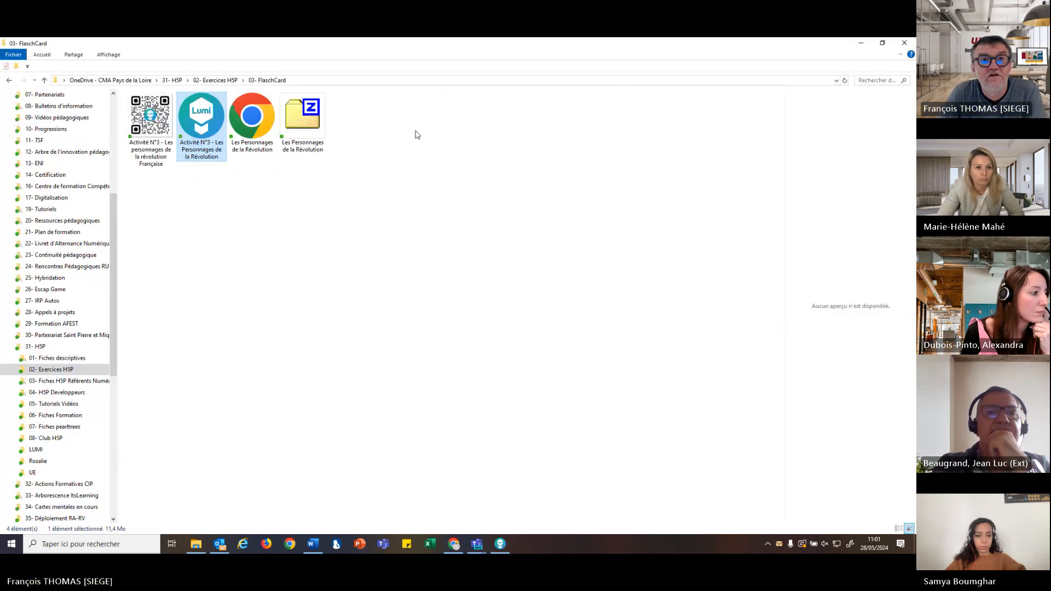
Step: From the desktop, open the Formation ItsLearning BdT folder and then its 02- Atelier 2 subfolder
{"action": "left_click", "coordinate": [860, 43]}
{"action": "double_click", "coordinate": [343, 101]}
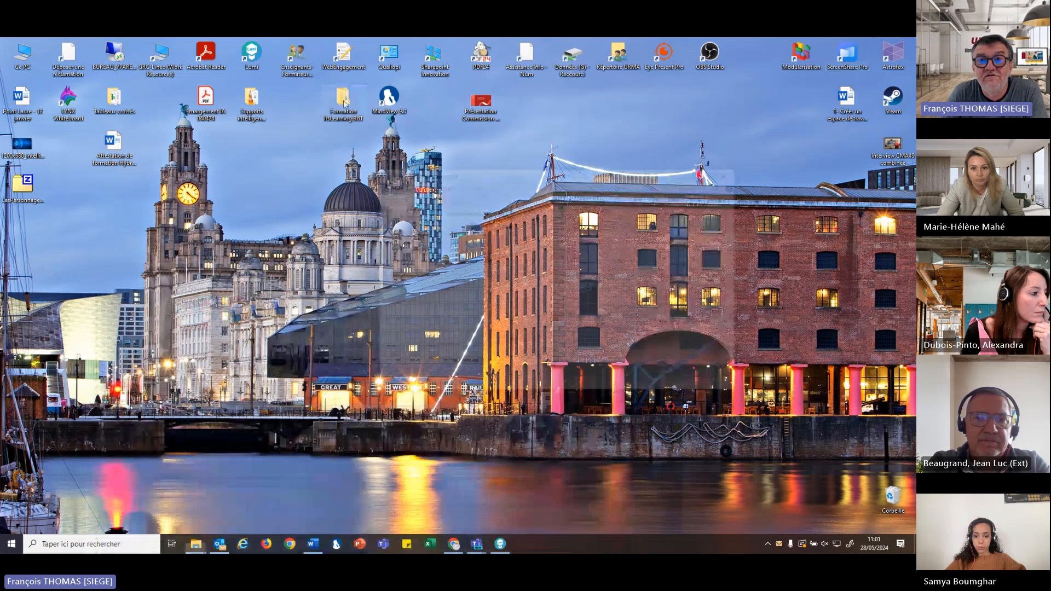
{"action": "double_click", "coordinate": [528, 251]}
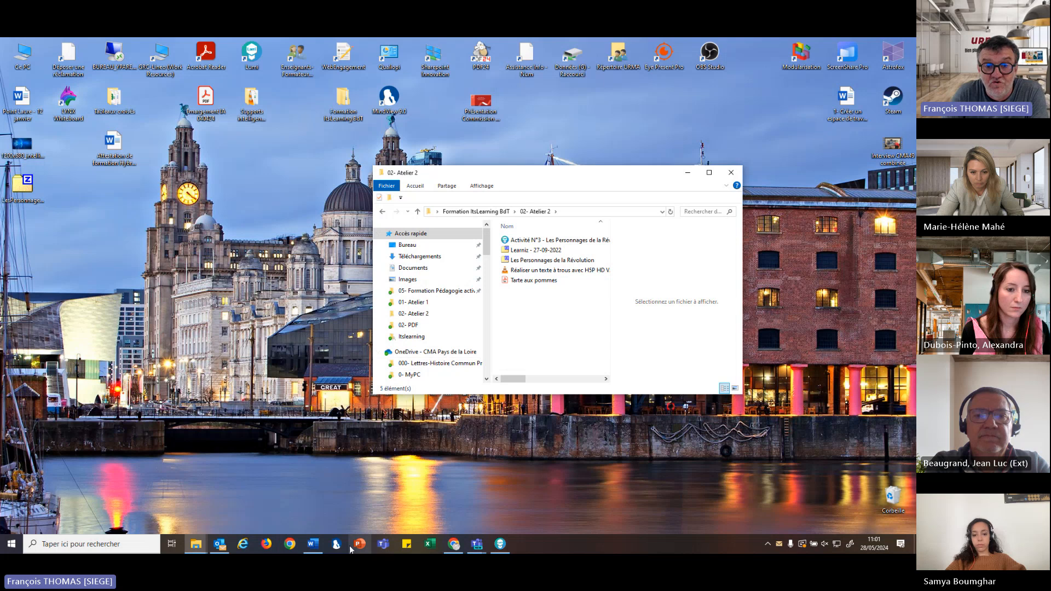
Step: In itslearning, go to Formation Itslearning - BdT > Ressources > Atelier N°2 and choose Ajouter
{"action": "left_click", "coordinate": [454, 544]}
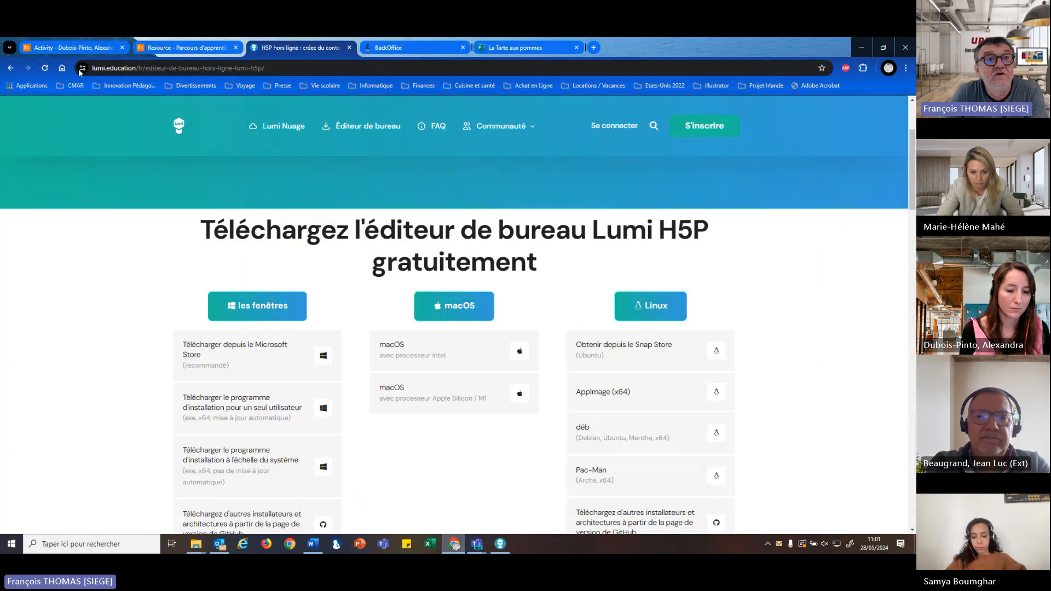
{"action": "left_click", "coordinate": [79, 50]}
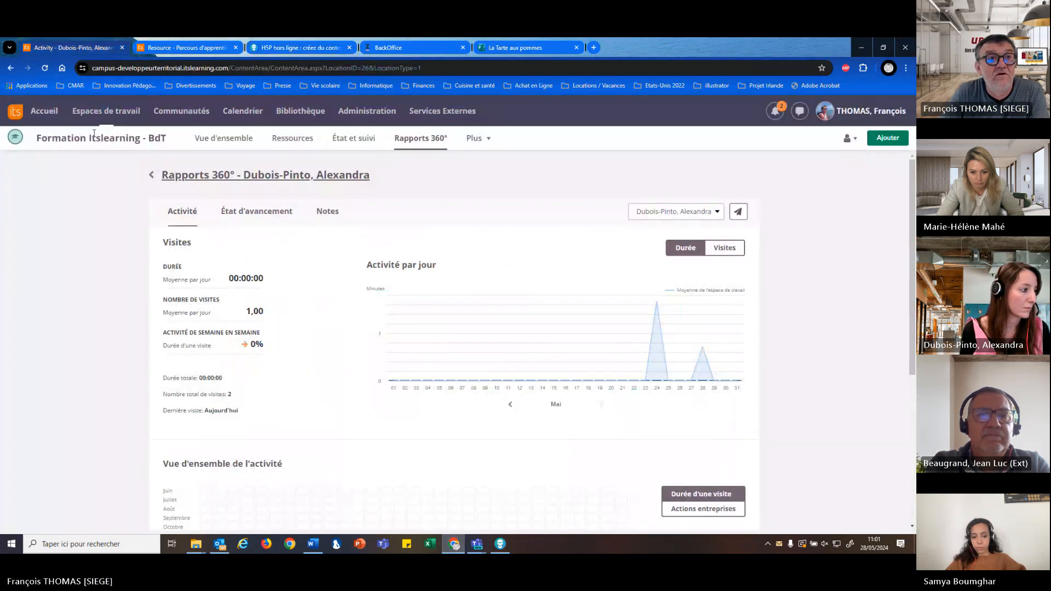
{"action": "left_click", "coordinate": [51, 113]}
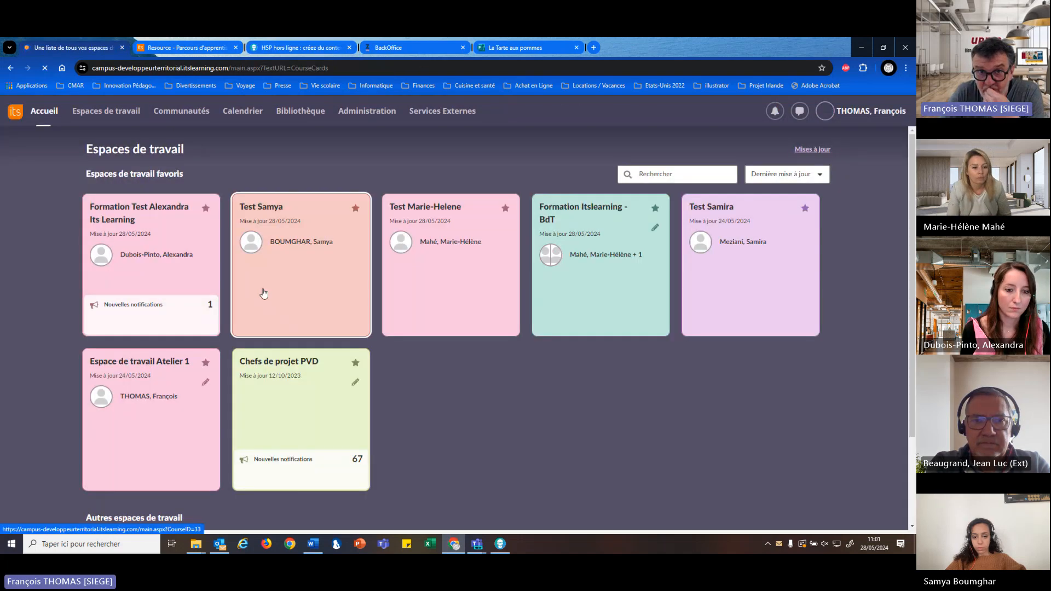
{"action": "left_click", "coordinate": [555, 217]}
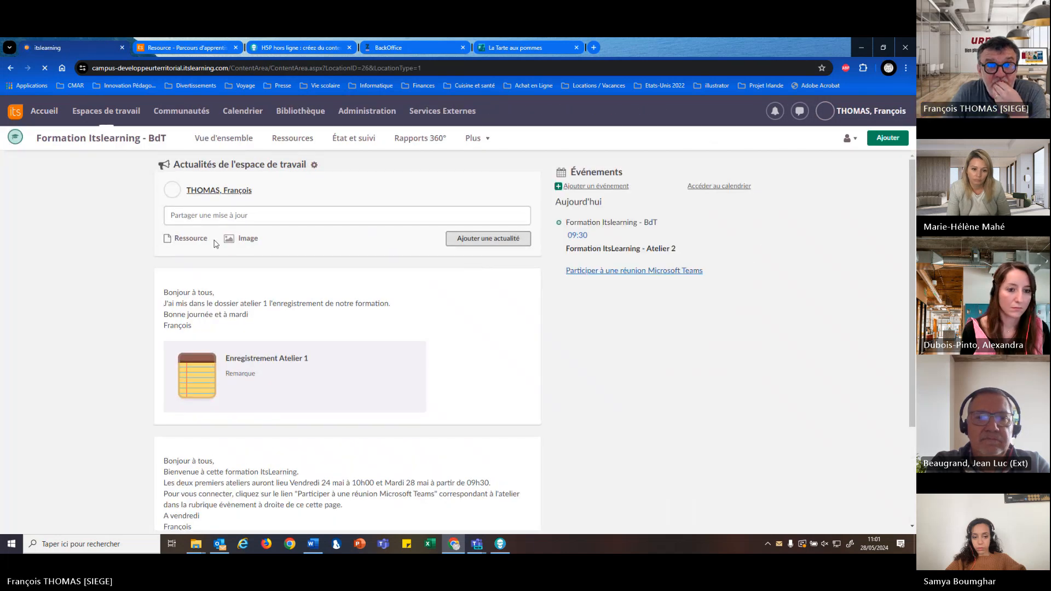
{"action": "left_click", "coordinate": [290, 139]}
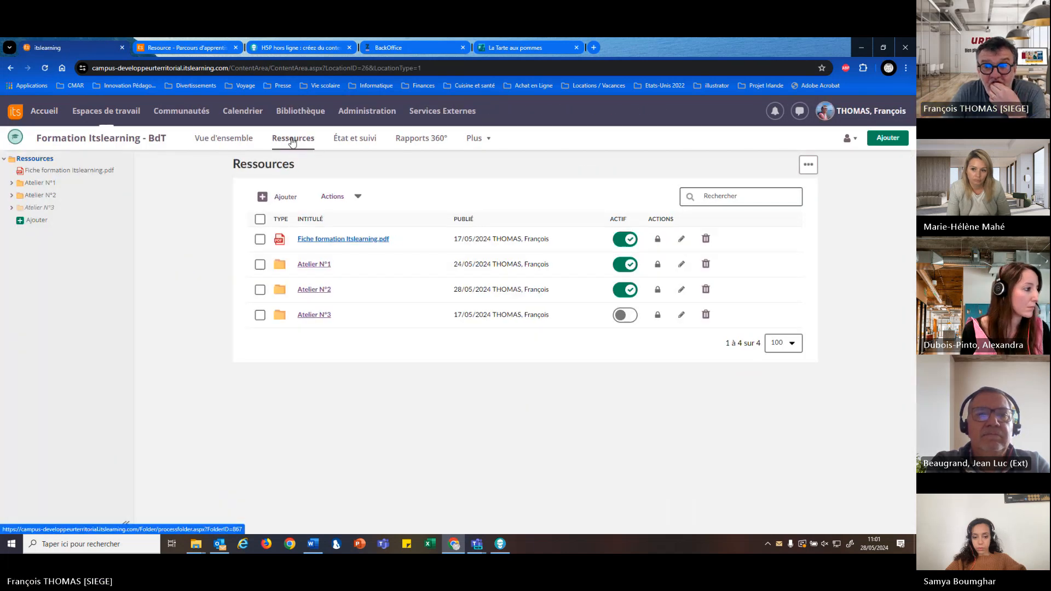
{"action": "left_click", "coordinate": [307, 291]}
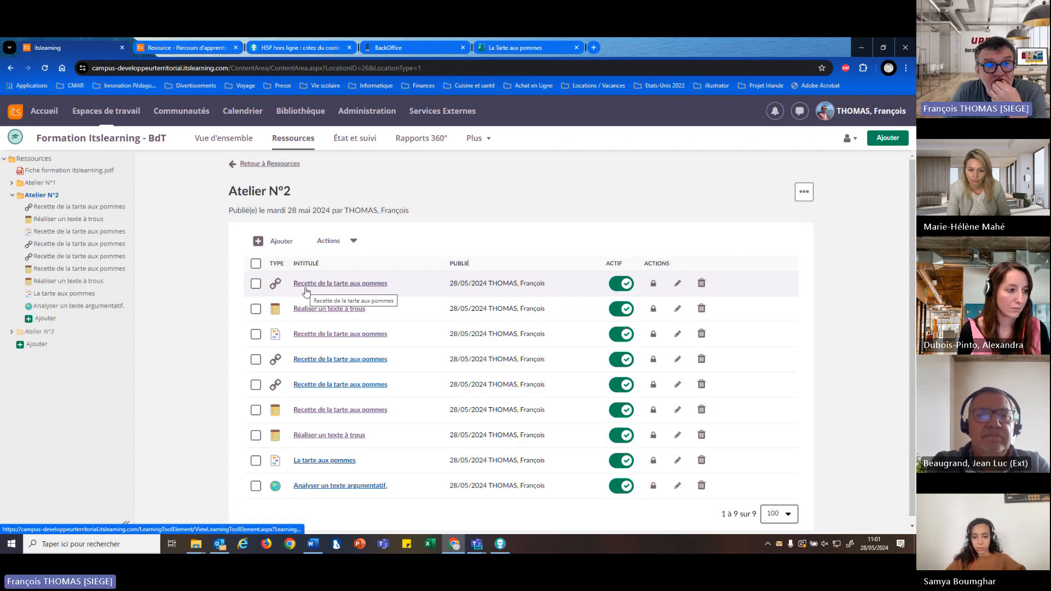
{"action": "left_click", "coordinate": [47, 321]}
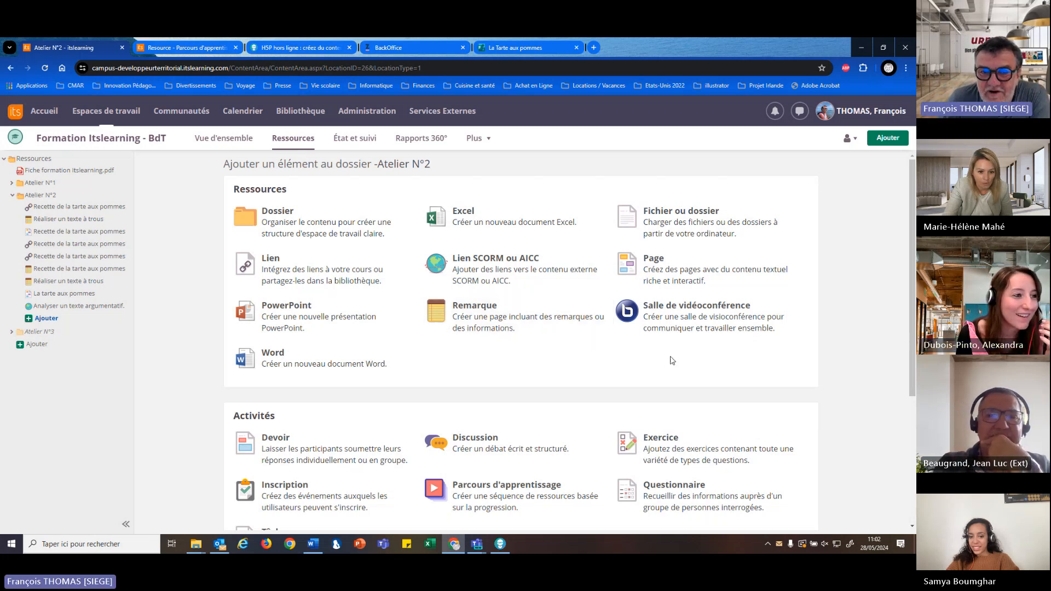
{"action": "scroll", "coordinate": [468, 279], "scroll_direction": "down", "scroll_amount": 4}
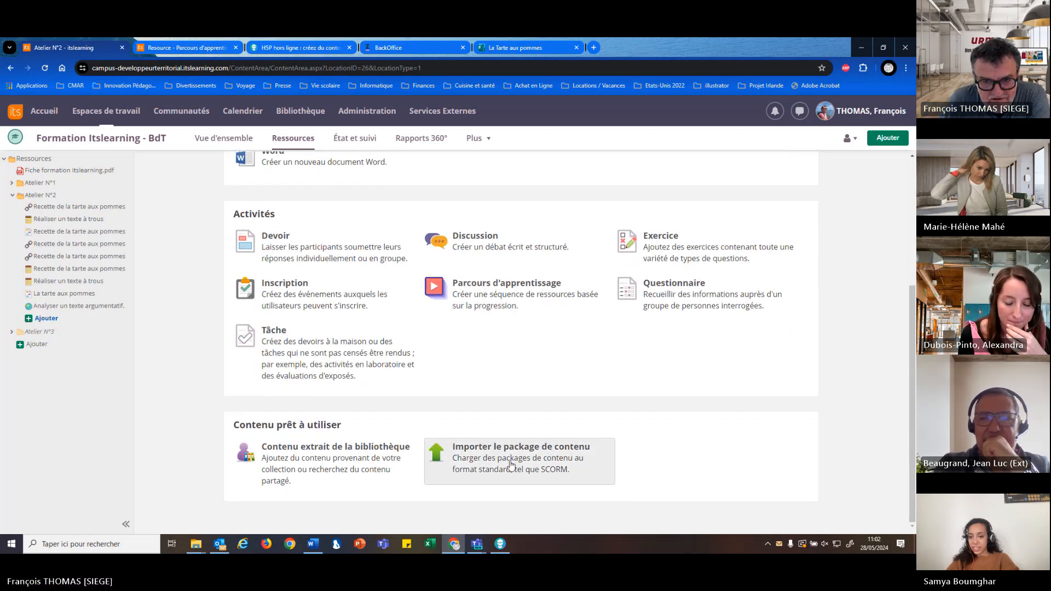
Step: Upload Les Personnages de la Révolution.zip as a content package and open the new resource
{"action": "left_click", "coordinate": [510, 466]}
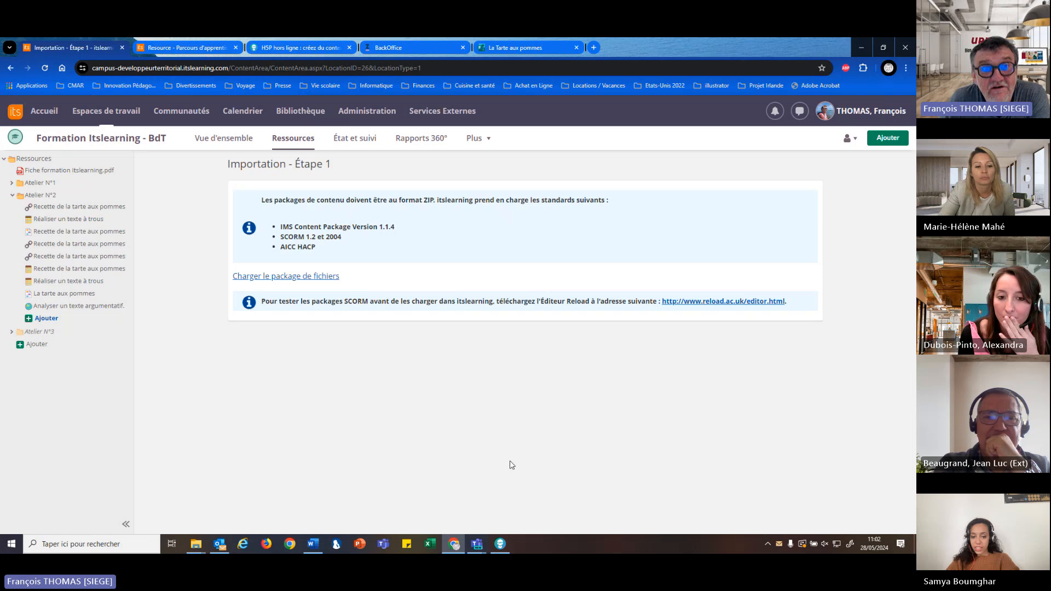
{"action": "left_click", "coordinate": [307, 281]}
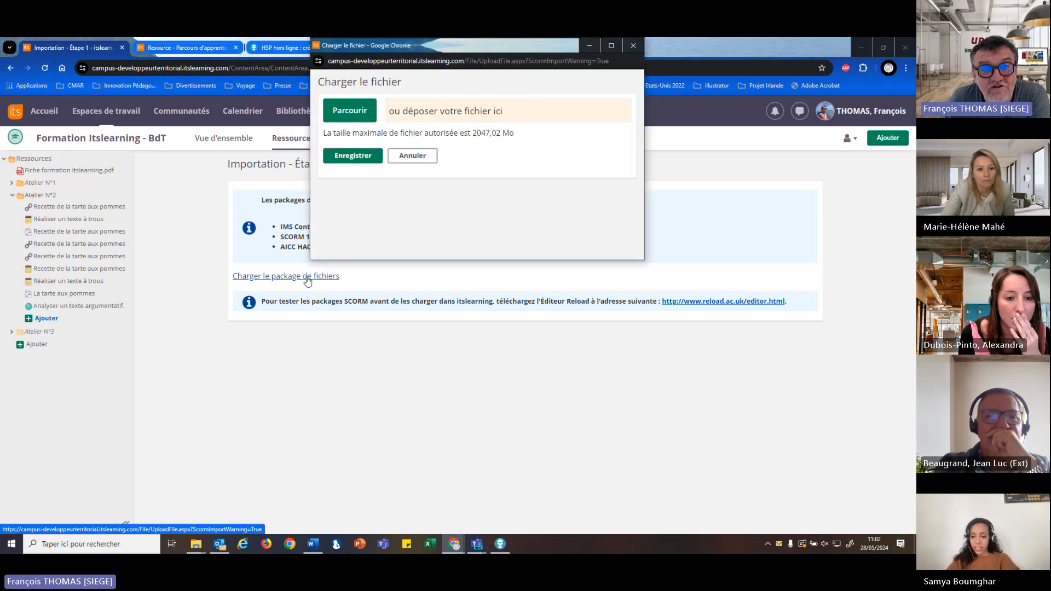
{"action": "left_click", "coordinate": [328, 118]}
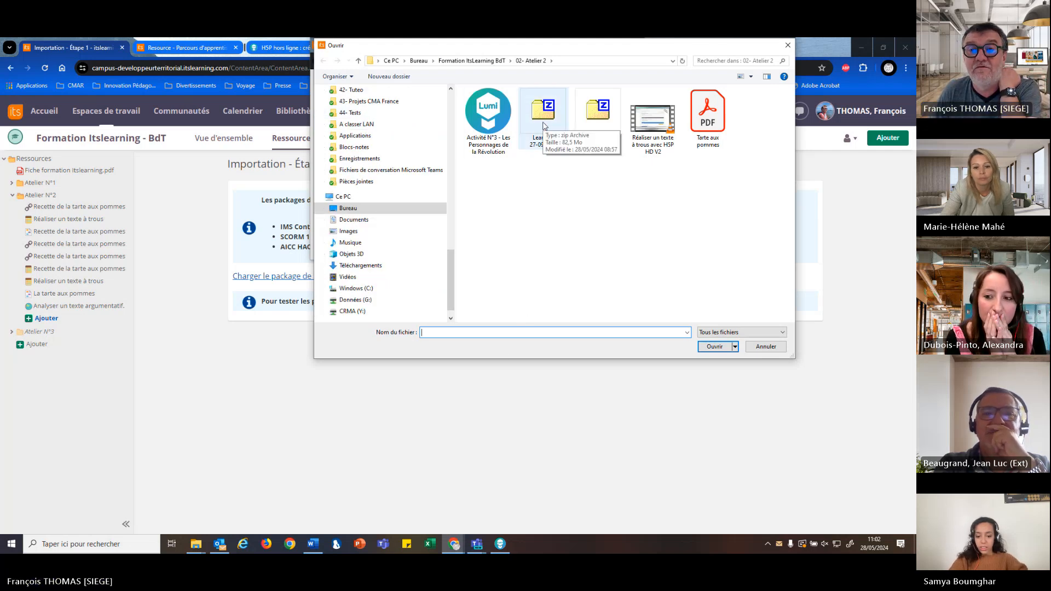
{"action": "double_click", "coordinate": [595, 118]}
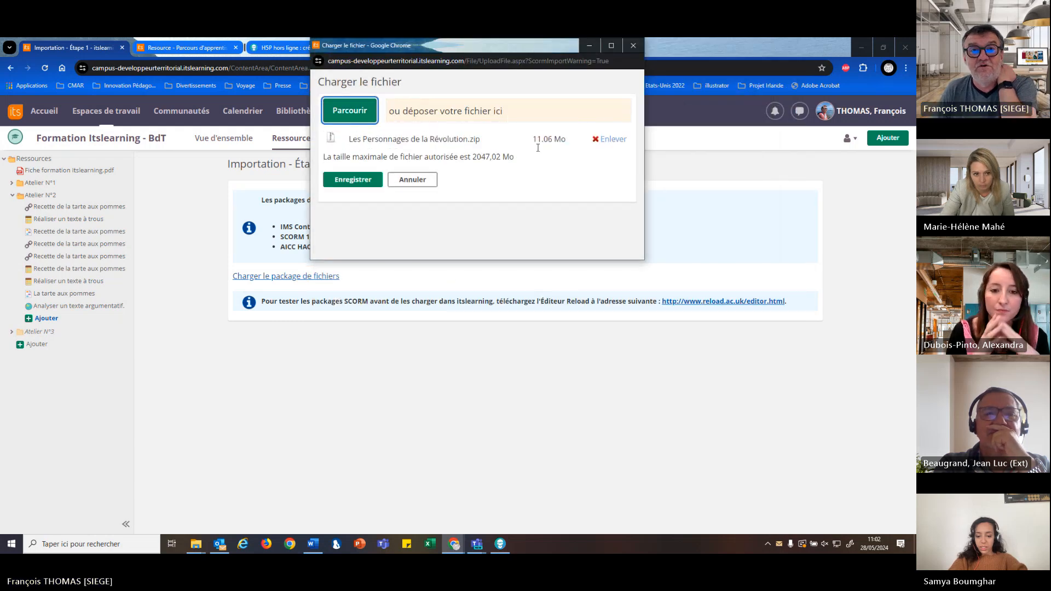
{"action": "left_click", "coordinate": [342, 180]}
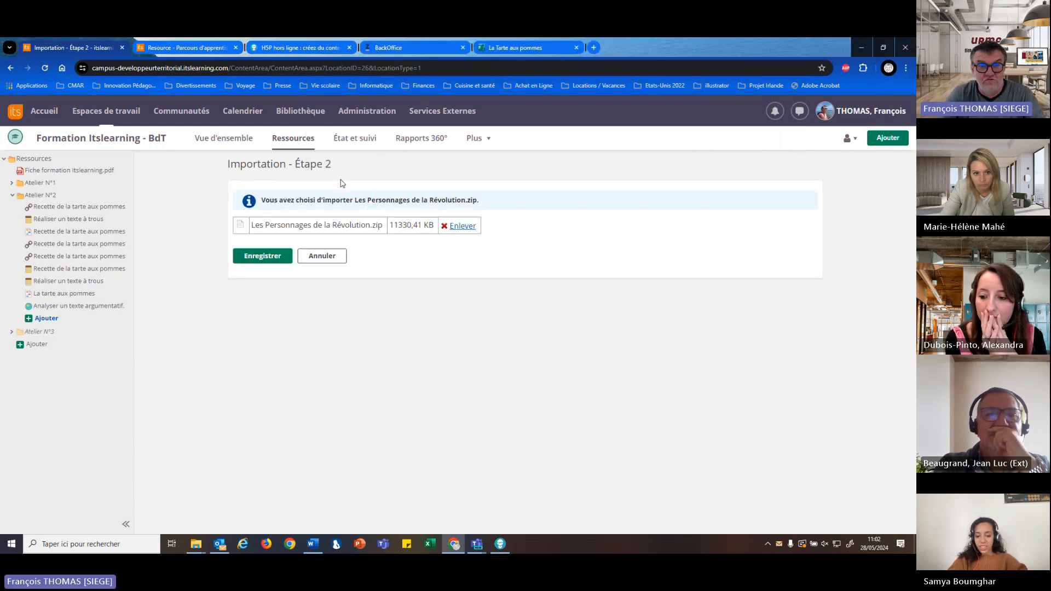
{"action": "left_click", "coordinate": [272, 256]}
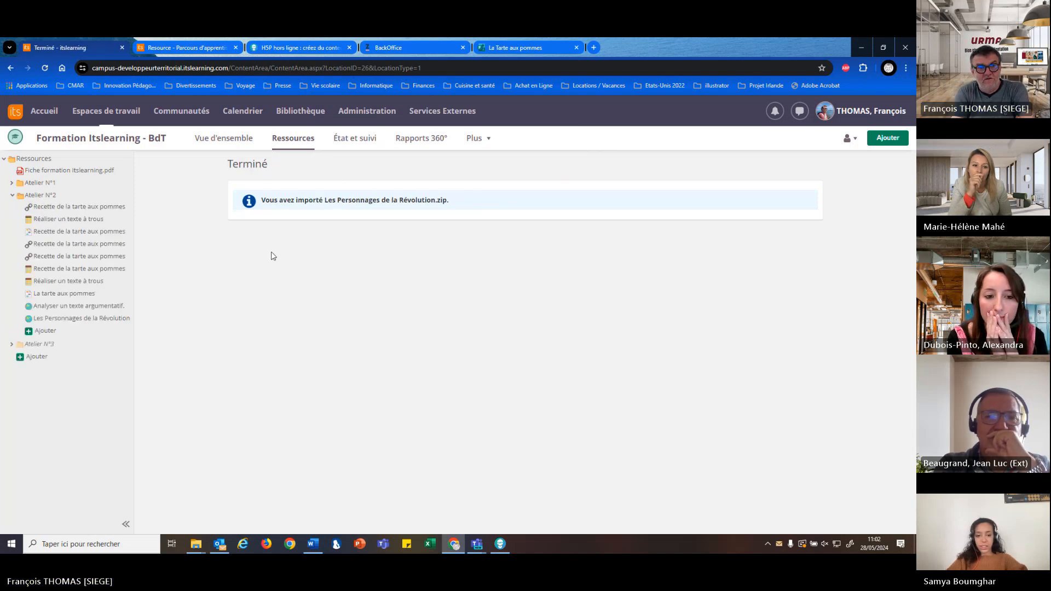
{"action": "left_click", "coordinate": [70, 324]}
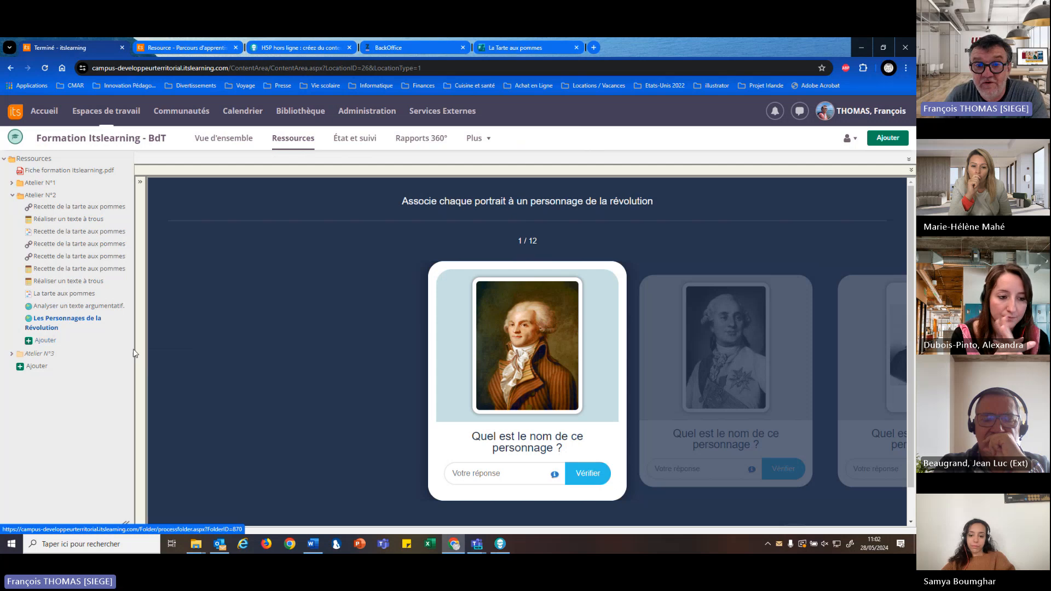
Step: Answer the first itslearning flashcard 'Robespierre', check it, then switch to the 'H5P hors ligne' tab
{"action": "scroll", "coordinate": [446, 339], "scroll_direction": "down", "scroll_amount": 1}
{"action": "scroll", "coordinate": [452, 385], "scroll_direction": "down", "scroll_amount": 1}
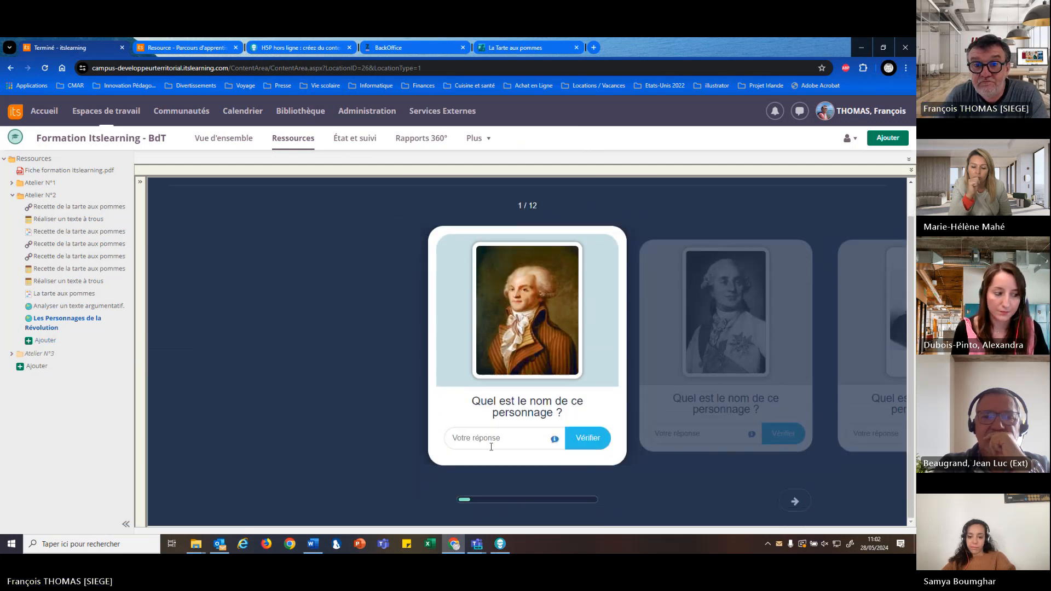
{"action": "left_click", "coordinate": [490, 438]}
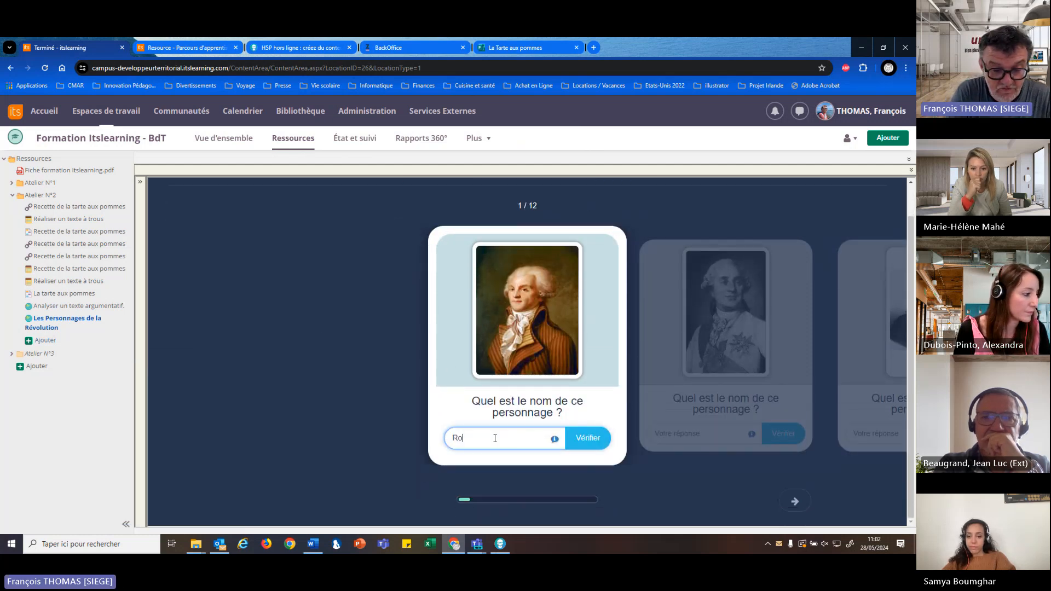
{"action": "type", "text": "Robespierre"}
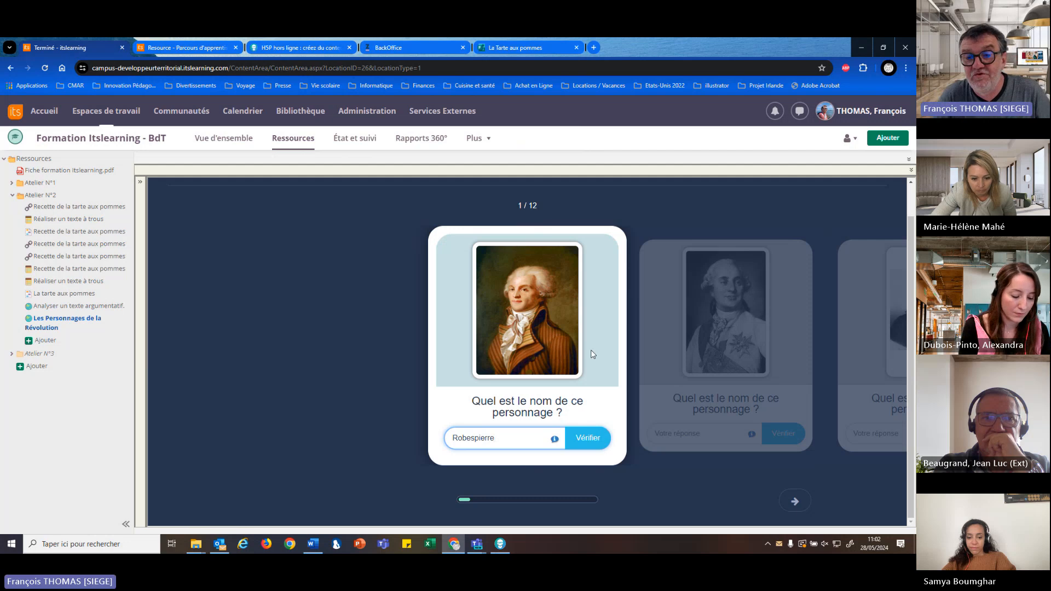
{"action": "left_click", "coordinate": [589, 441]}
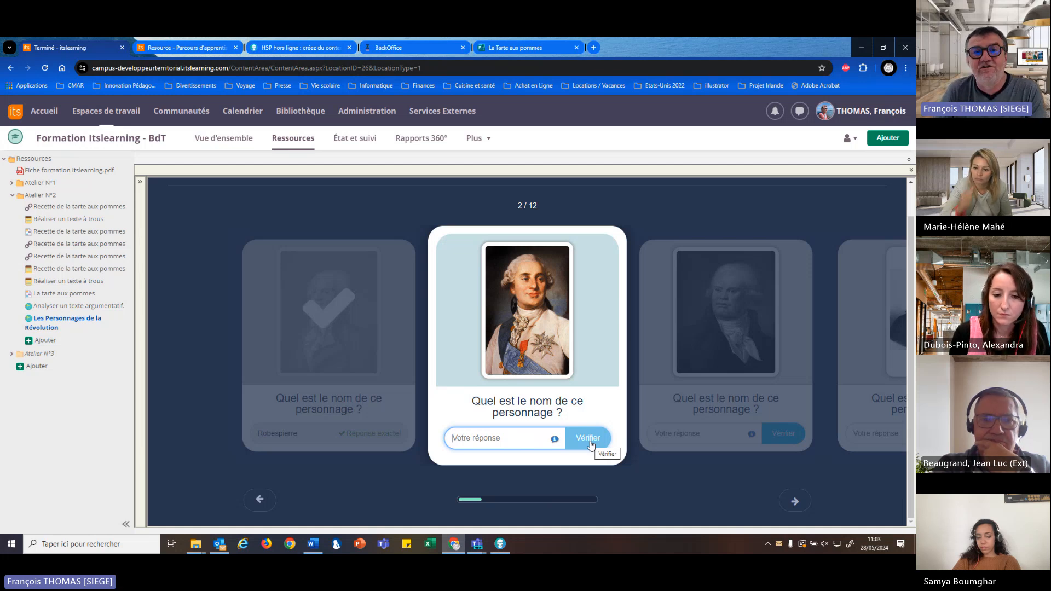
{"action": "left_click", "coordinate": [261, 47]}
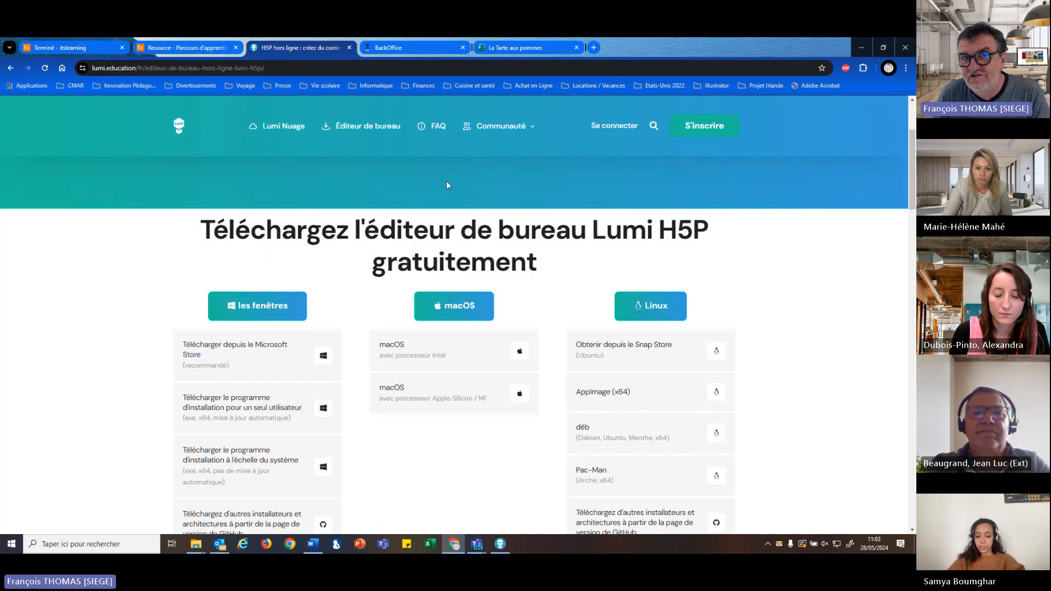
Step: Sign in to Lumi cloud and open '3 - Les Personnages de la Révolution' from Mon contenu
{"action": "left_click", "coordinate": [605, 130]}
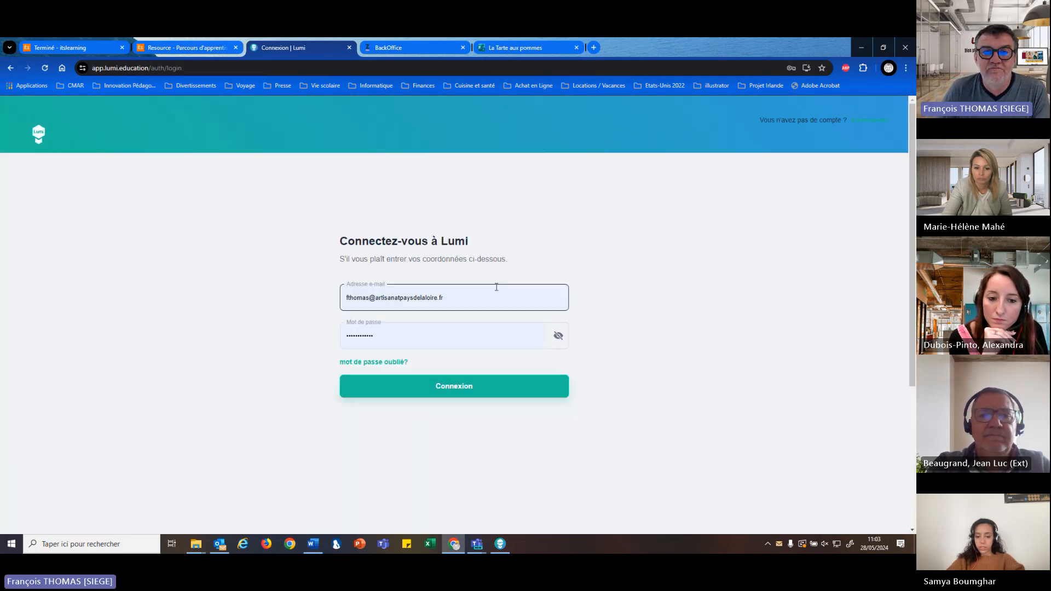
{"action": "left_click", "coordinate": [450, 386]}
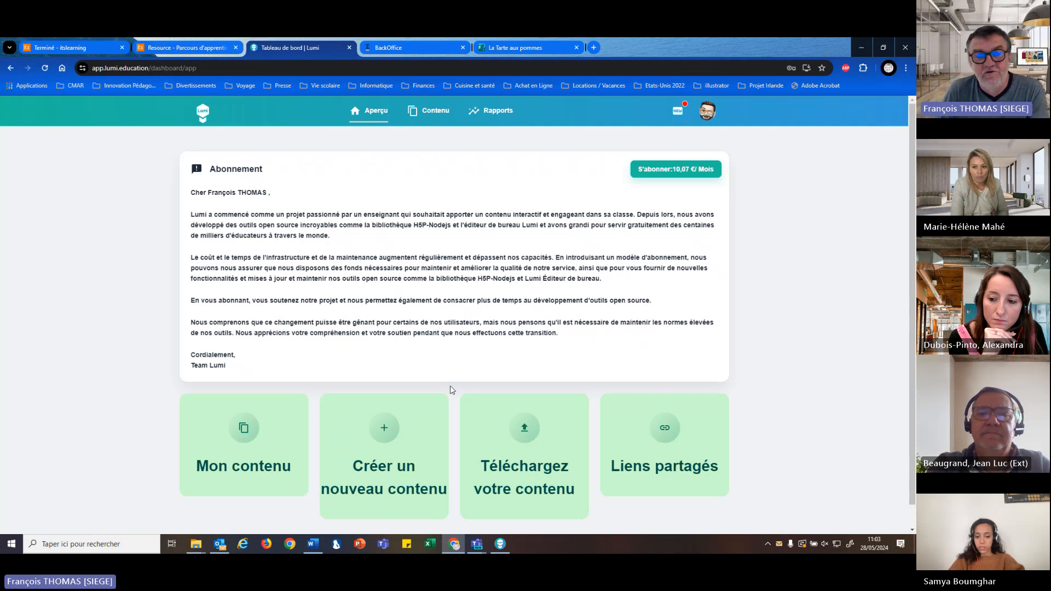
{"action": "left_click", "coordinate": [250, 472]}
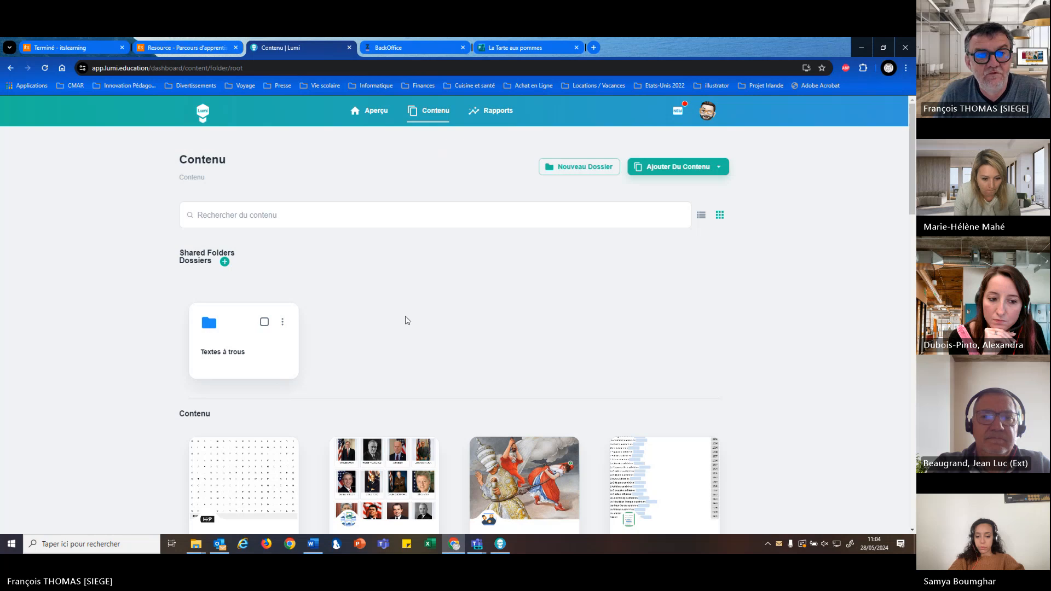
{"action": "scroll", "coordinate": [403, 320], "scroll_direction": "down", "scroll_amount": 1}
{"action": "scroll", "coordinate": [398, 319], "scroll_direction": "down", "scroll_amount": 5}
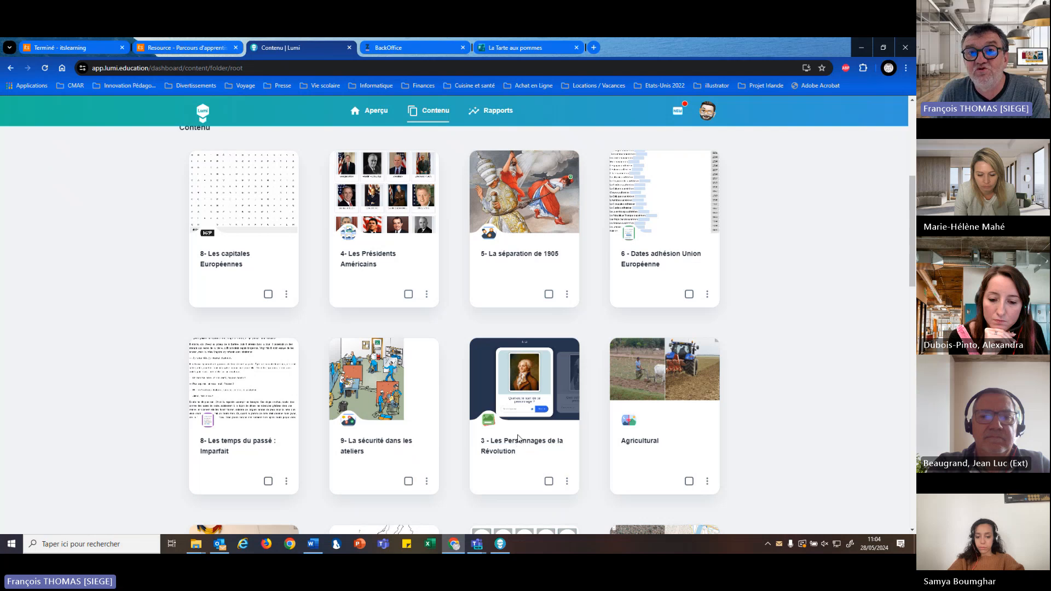
{"action": "scroll", "coordinate": [492, 416], "scroll_direction": "up", "scroll_amount": 6}
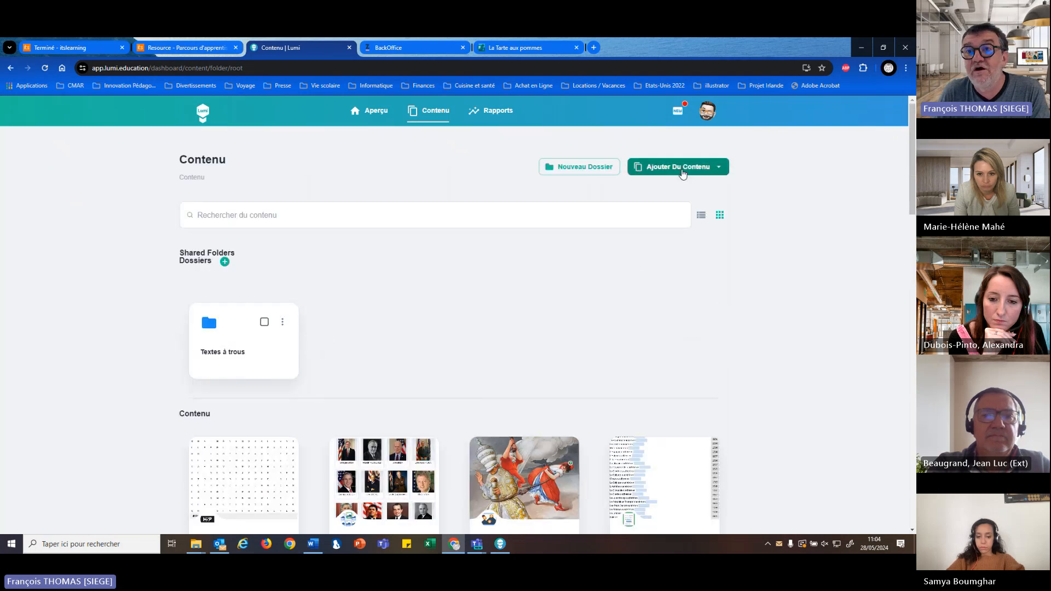
{"action": "scroll", "coordinate": [496, 391], "scroll_direction": "down", "scroll_amount": 2}
{"action": "scroll", "coordinate": [497, 381], "scroll_direction": "up", "scroll_amount": 1}
{"action": "scroll", "coordinate": [497, 381], "scroll_direction": "up", "scroll_amount": 1}
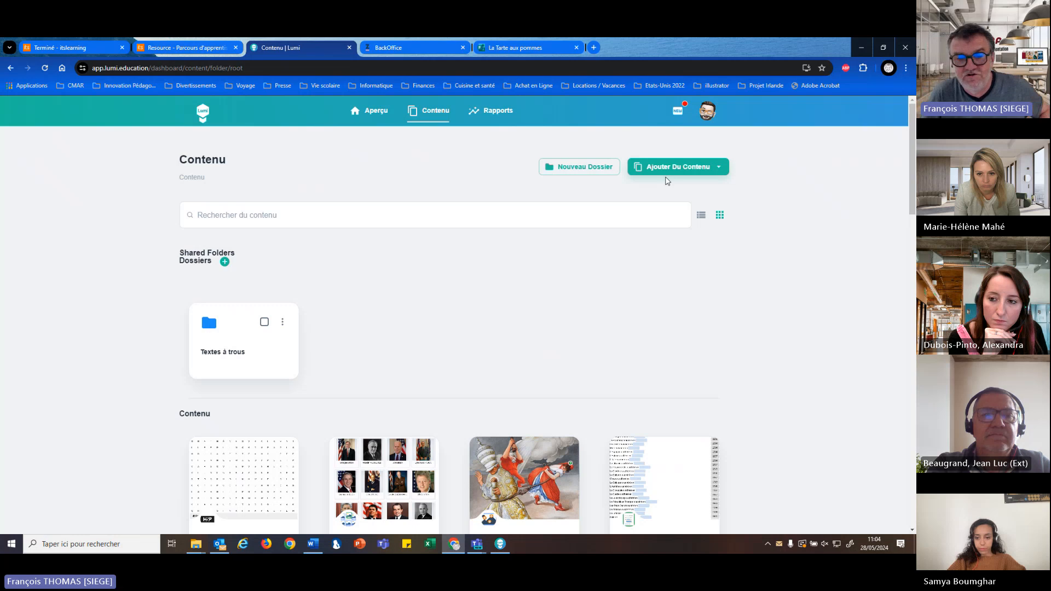
{"action": "scroll", "coordinate": [705, 197], "scroll_direction": "down", "scroll_amount": 6}
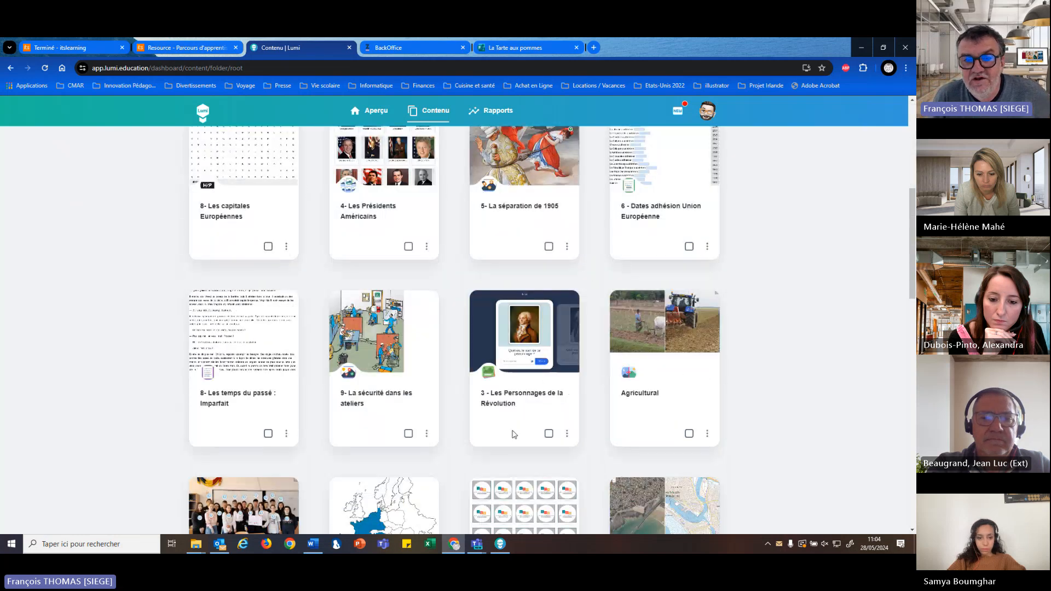
{"action": "left_click", "coordinate": [509, 397]}
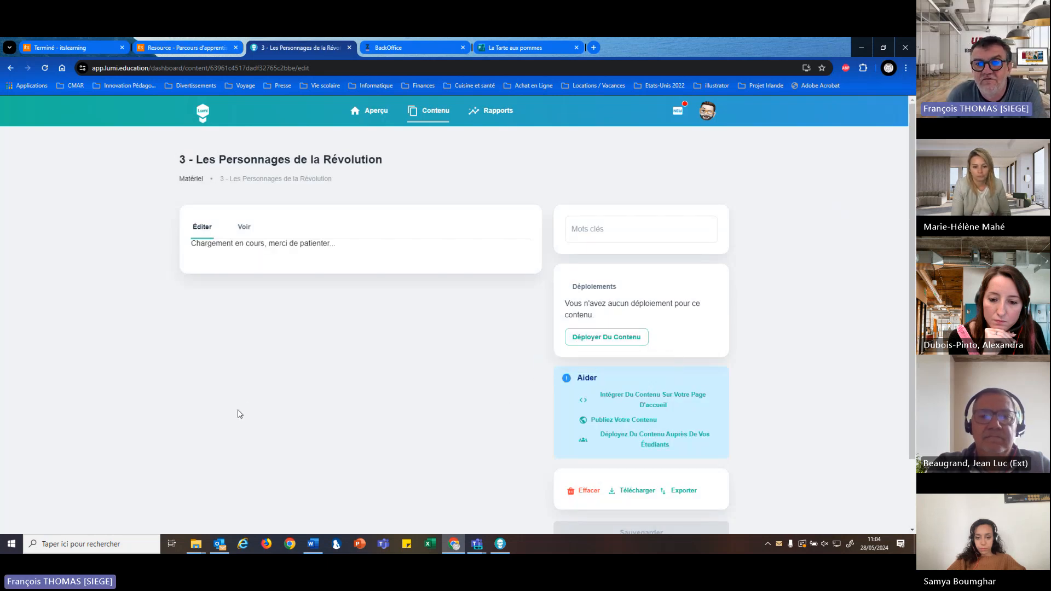
Step: Deploy the activity as 'Les personnages de la révolution' with embed and Lumi frame enabled
{"action": "left_click", "coordinate": [596, 338]}
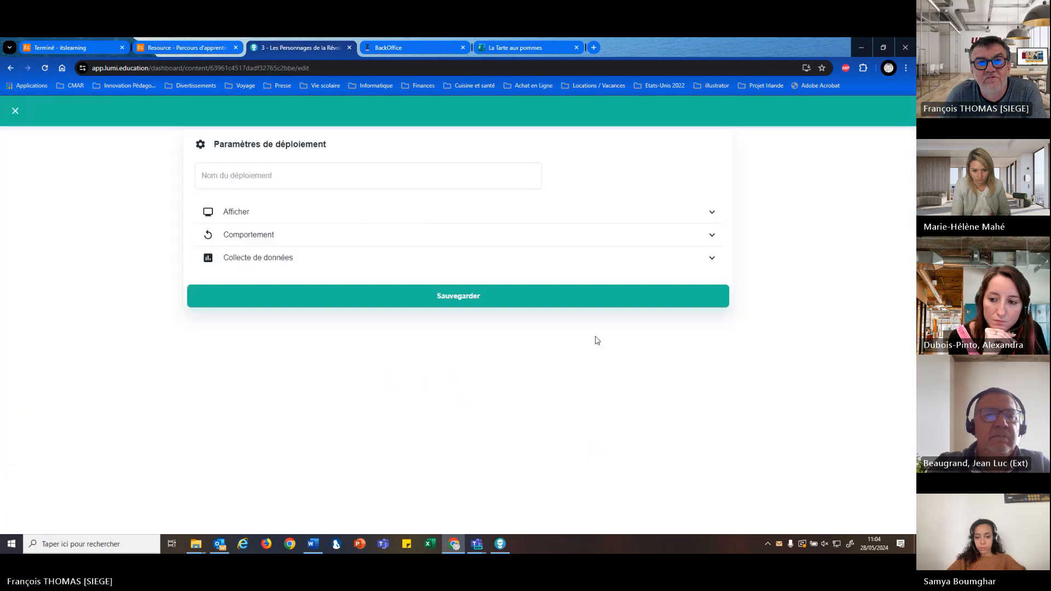
{"action": "left_click", "coordinate": [265, 176]}
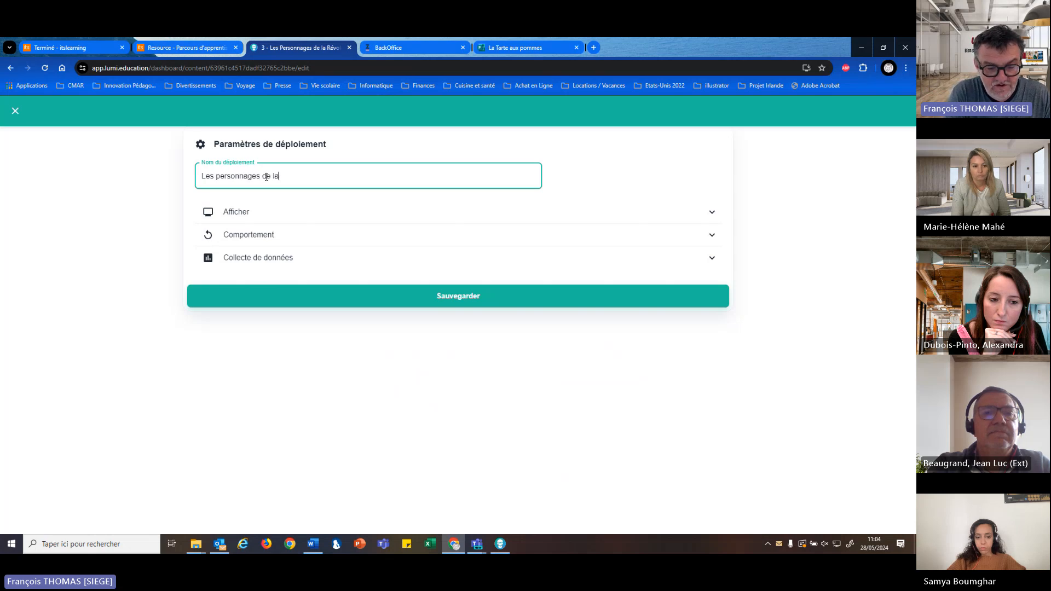
{"action": "type", "text": "Les personnages de la révolution"}
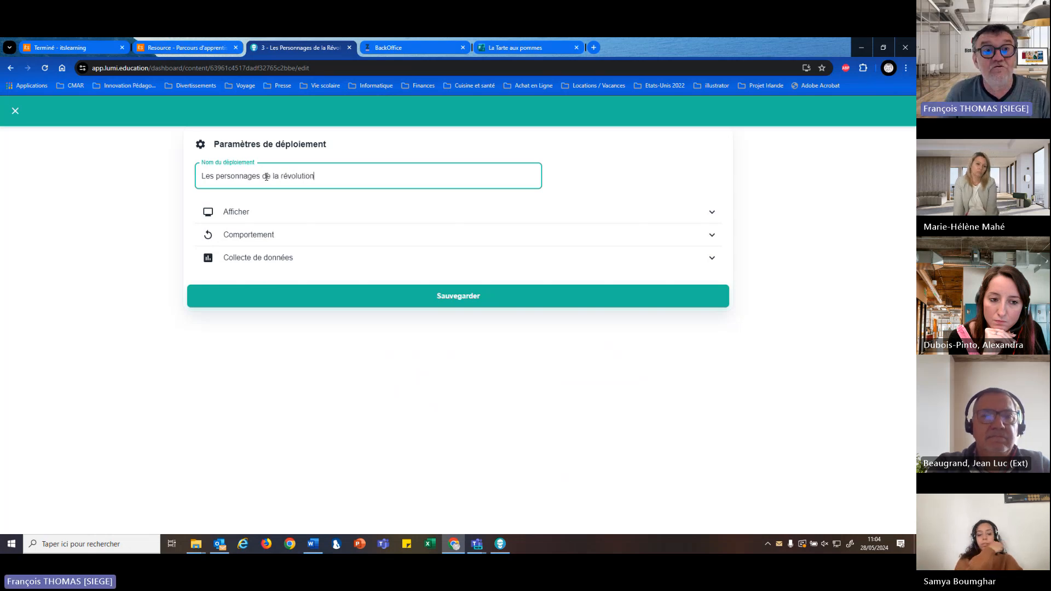
{"action": "left_click", "coordinate": [712, 212]}
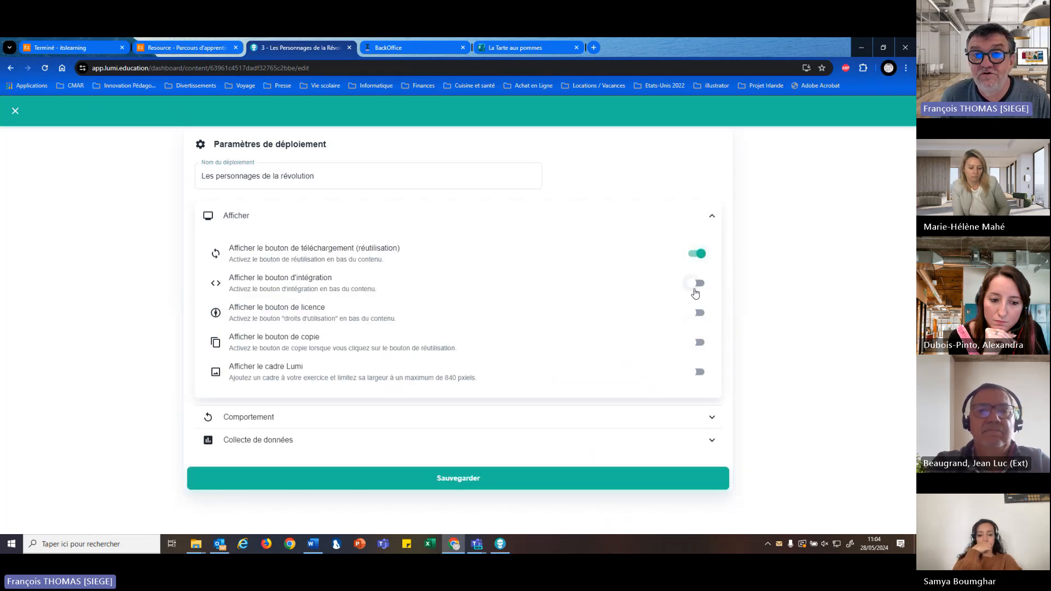
{"action": "left_click", "coordinate": [697, 283]}
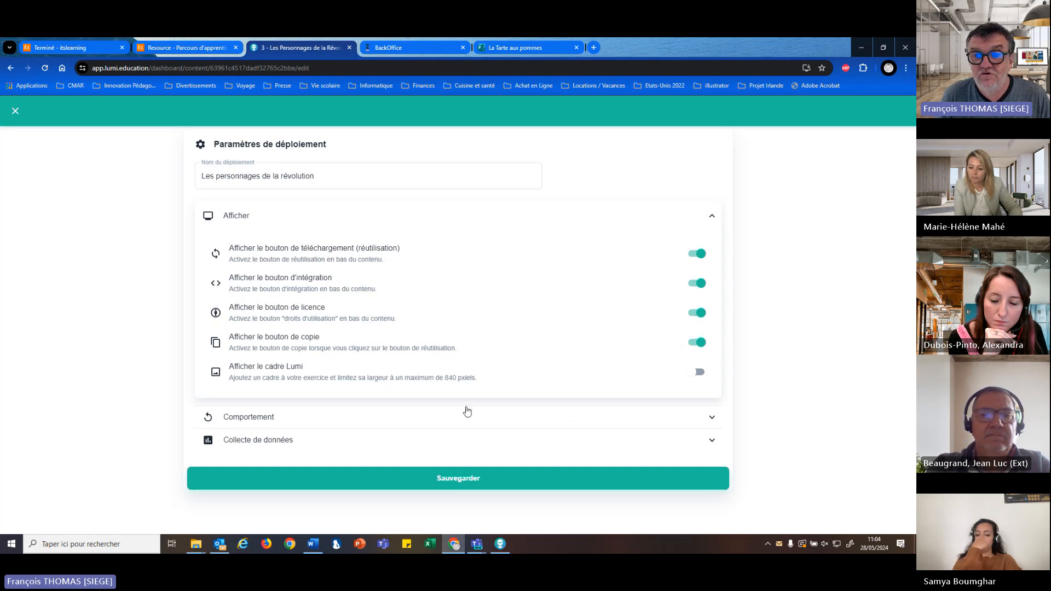
{"action": "left_click", "coordinate": [697, 372]}
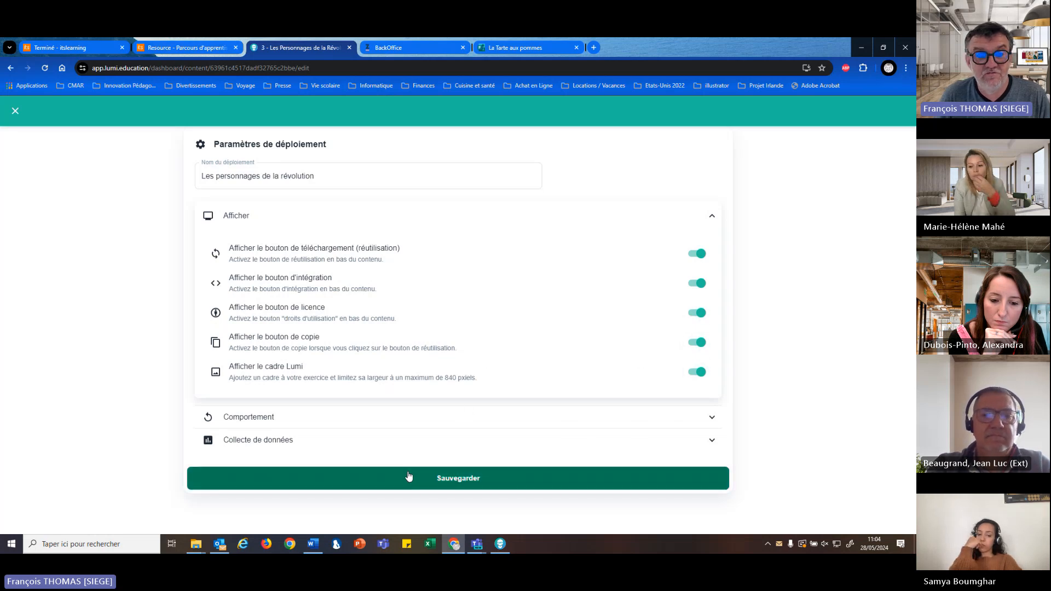
{"action": "left_click", "coordinate": [457, 480]}
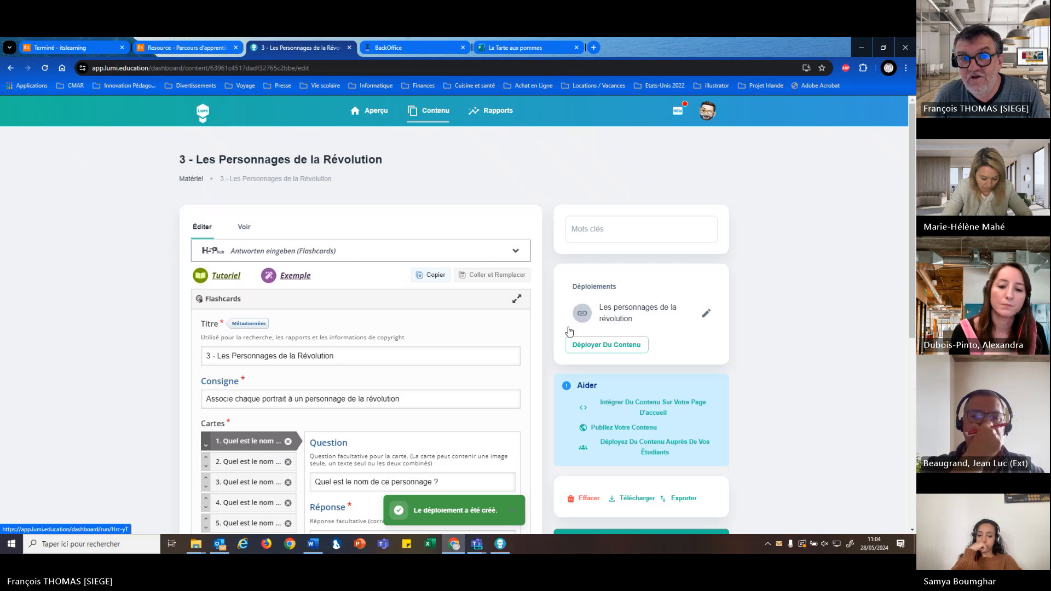
Step: Show the new deployment's shareable link and QR code, then stop sharing the screen in Teams
{"action": "left_click", "coordinate": [582, 315]}
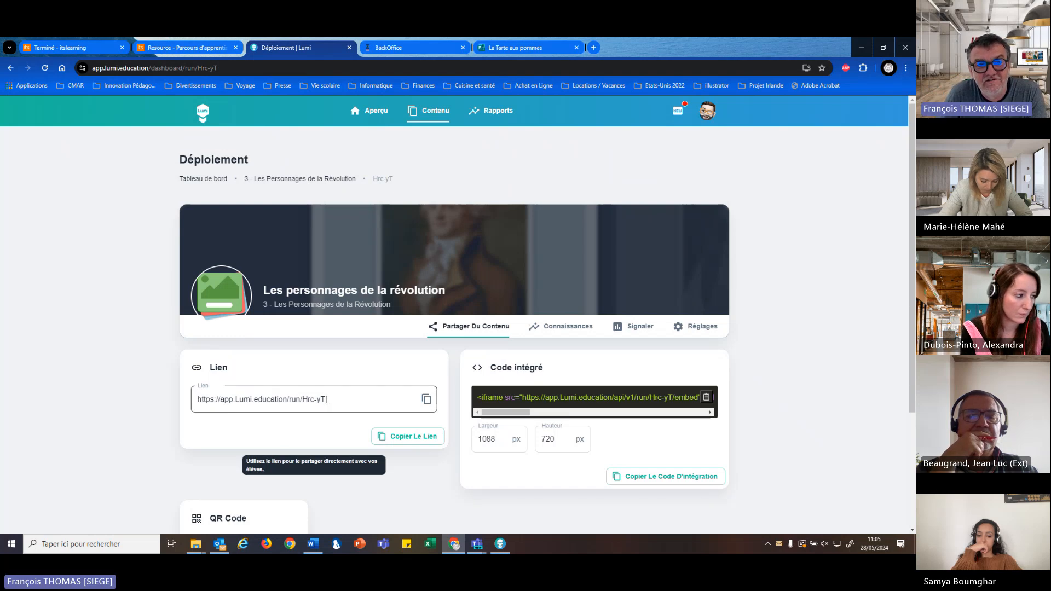
{"action": "left_click_drag", "start_coordinate": [326, 399], "coordinate": [192, 400]}
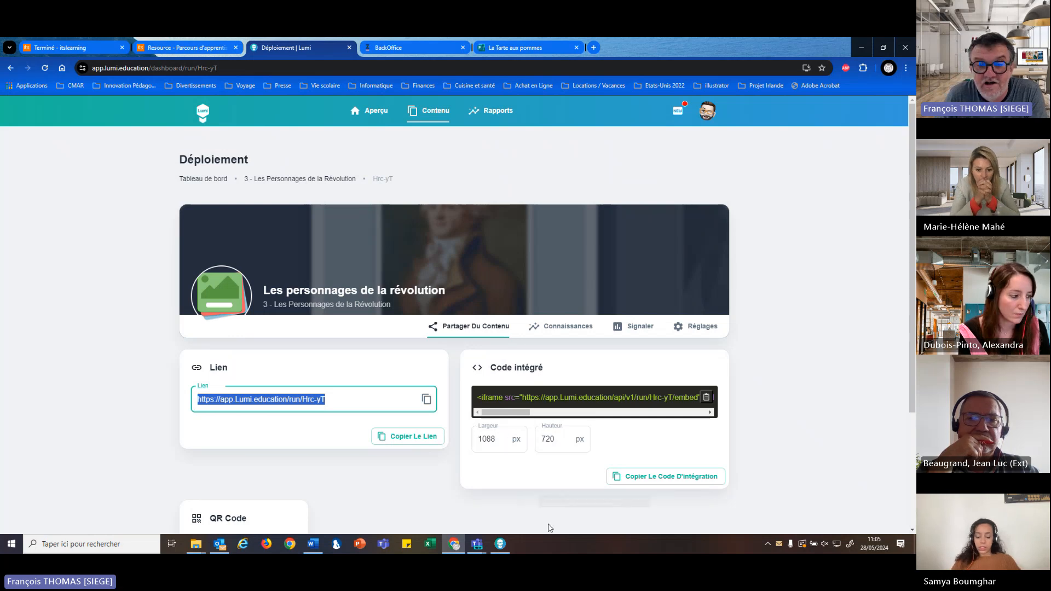
{"action": "scroll", "coordinate": [312, 447], "scroll_direction": "down", "scroll_amount": 3}
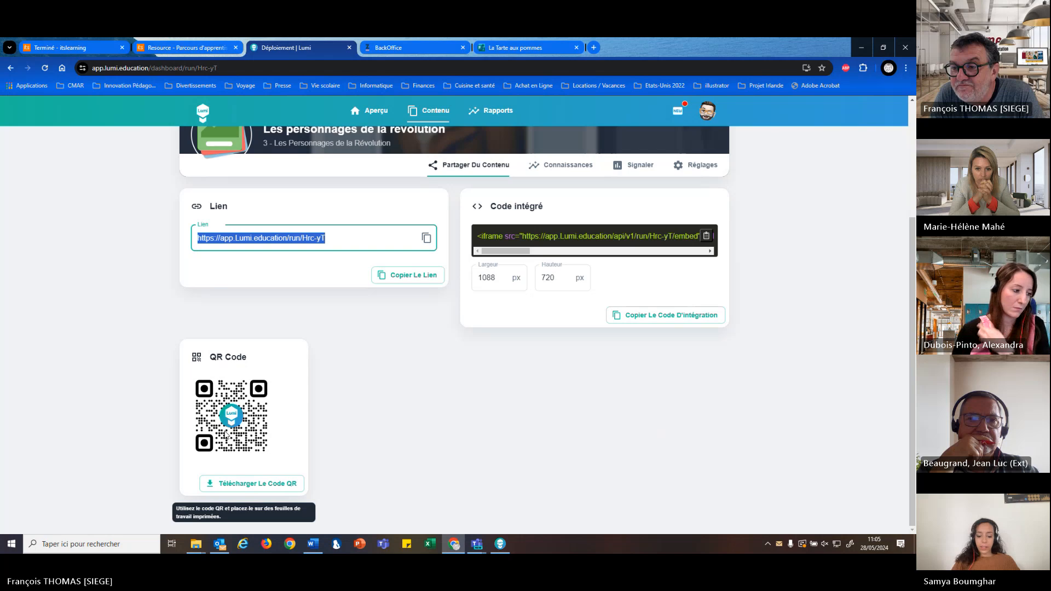
{"action": "scroll", "coordinate": [225, 434], "scroll_direction": "up", "scroll_amount": 3}
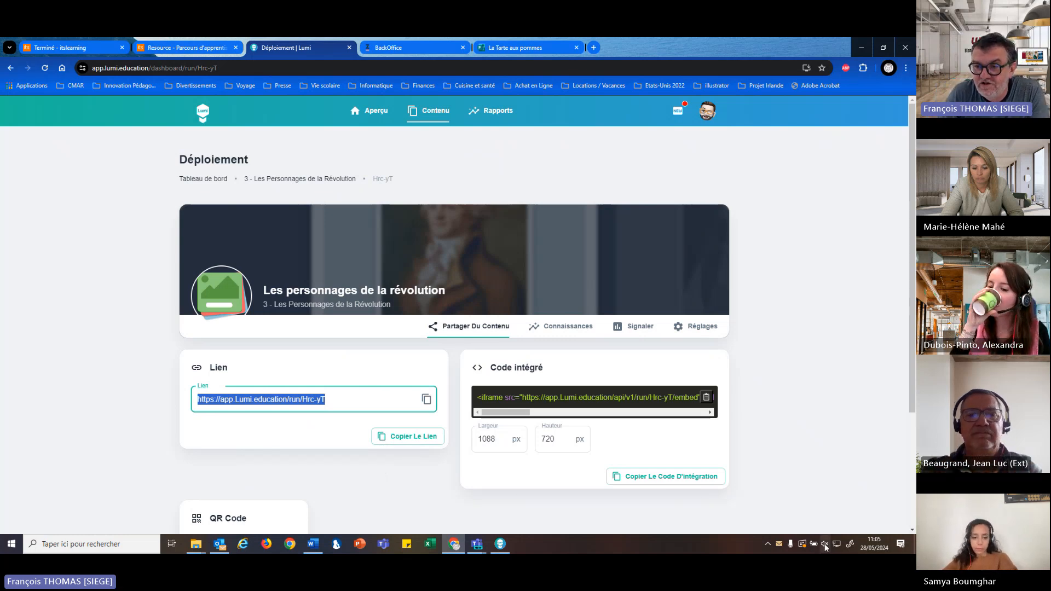
{"action": "left_click", "coordinate": [889, 443]}
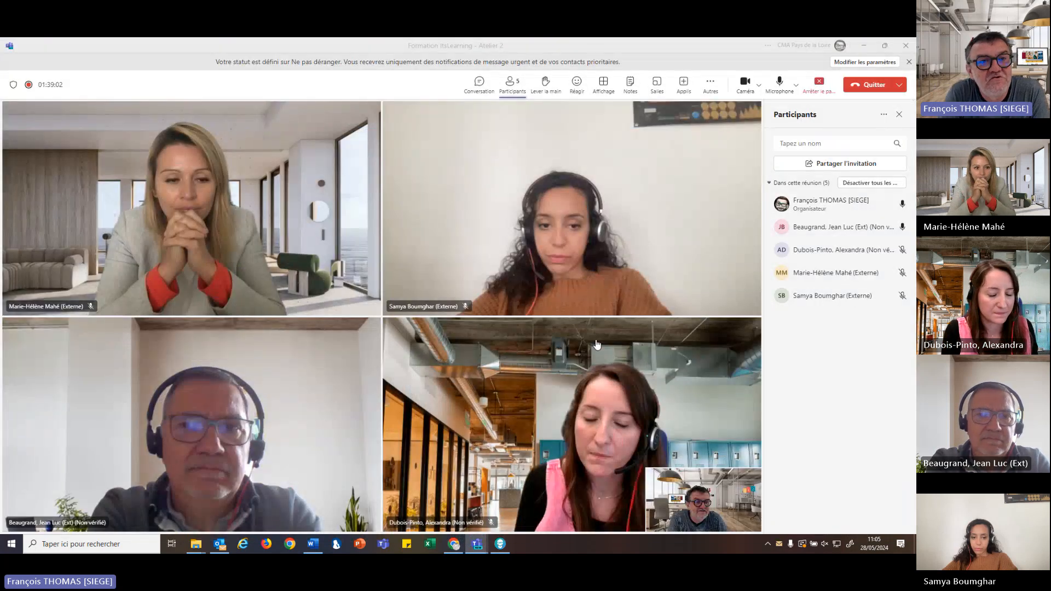
{"action": "left_click", "coordinate": [818, 85]}
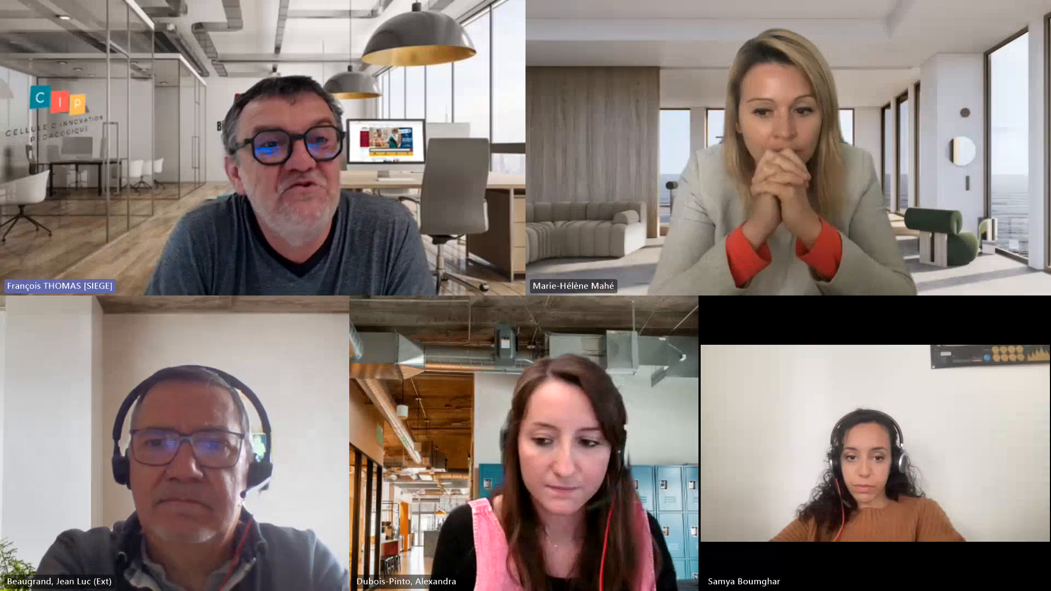
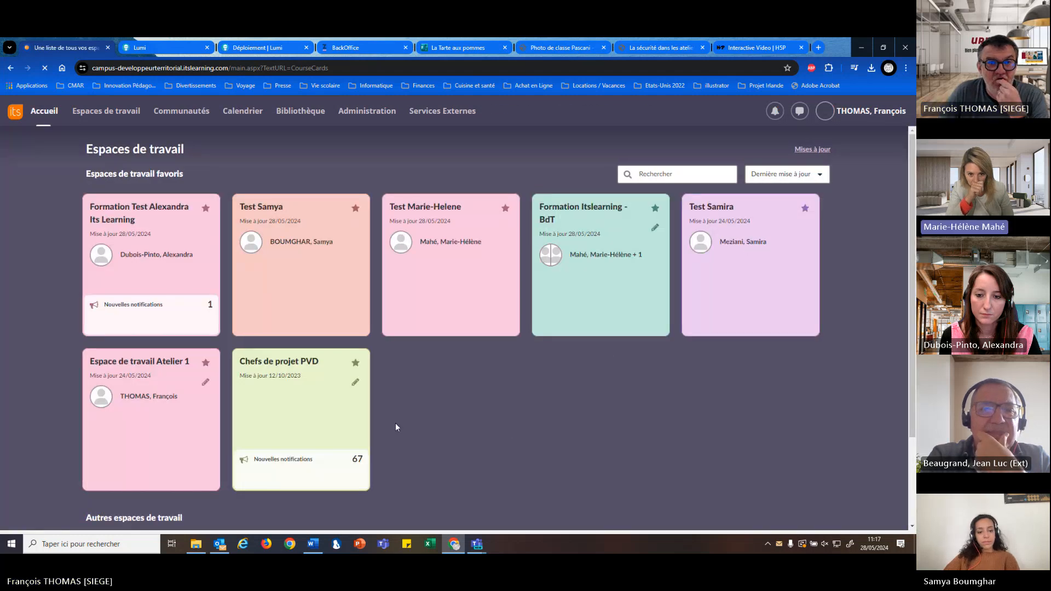
Step: Skim the recent updates, then open the Chefs de projet PVD workspace from Espaces de travail
{"action": "left_click", "coordinate": [809, 150]}
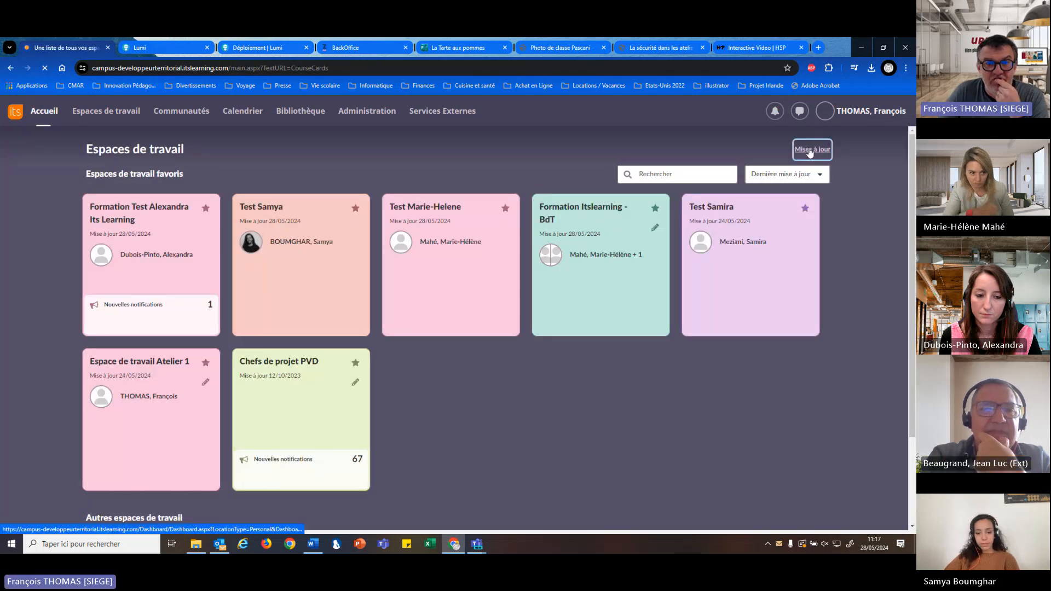
{"action": "scroll", "coordinate": [398, 400], "scroll_direction": "down", "scroll_amount": 2}
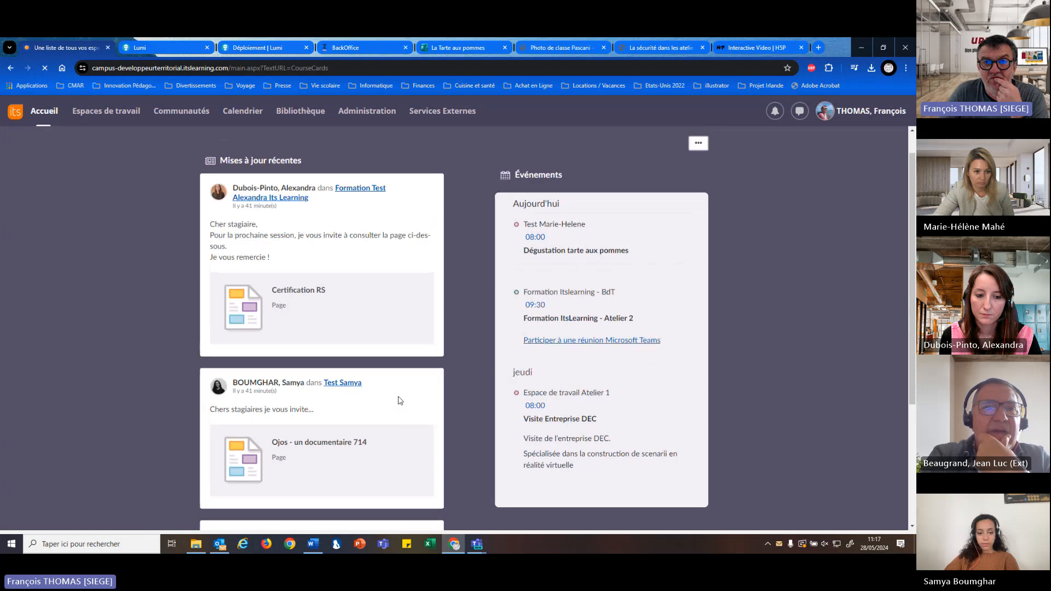
{"action": "scroll", "coordinate": [398, 400], "scroll_direction": "down", "scroll_amount": 3}
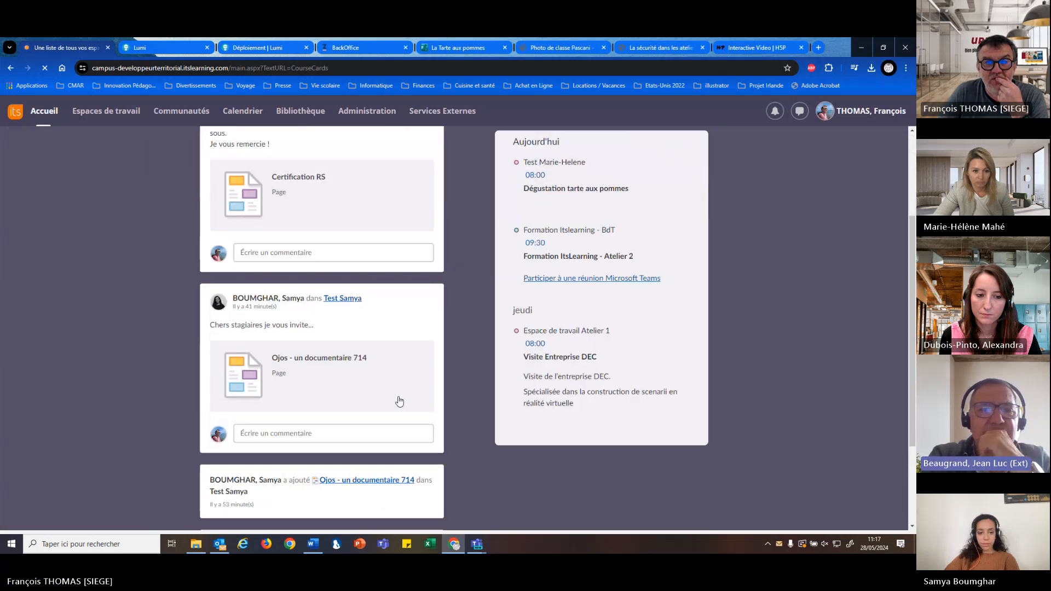
{"action": "left_click", "coordinate": [746, 147]}
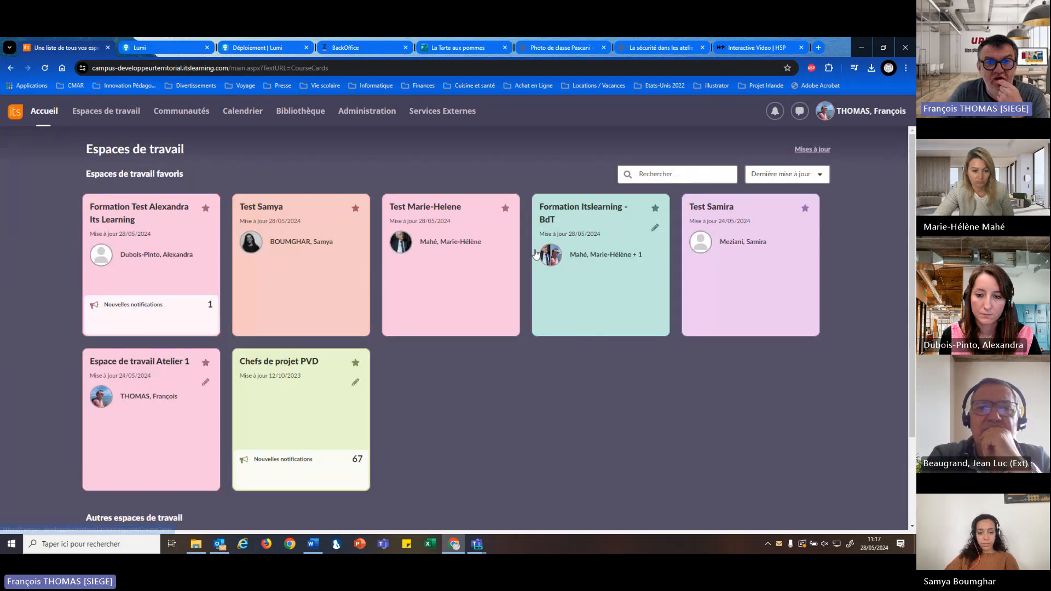
{"action": "left_click", "coordinate": [305, 361]}
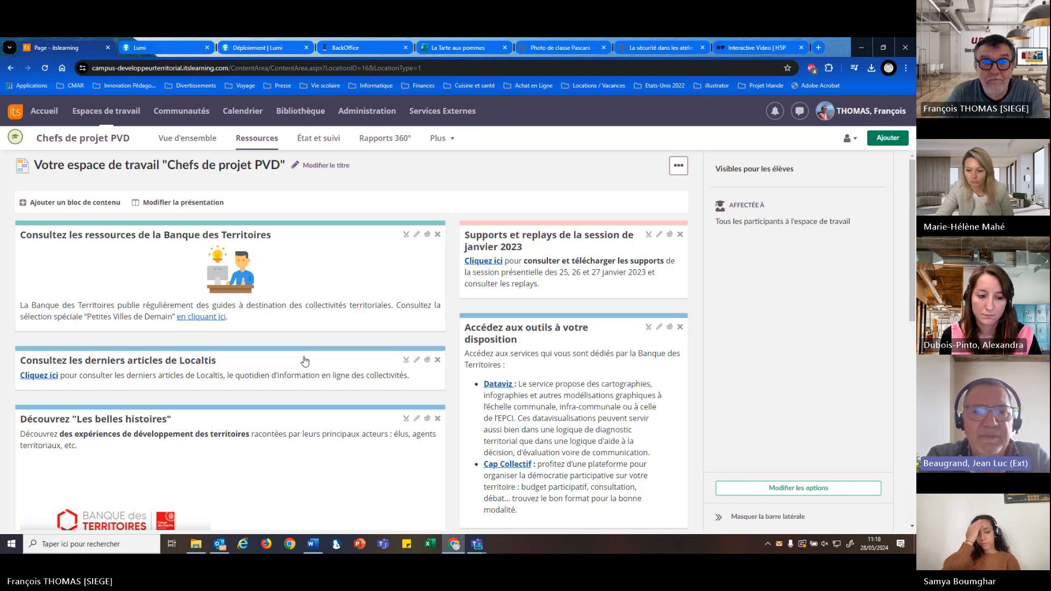
Step: Browse the Ressources page and open the Culture taux module under Formez-vous !
{"action": "scroll", "coordinate": [305, 361], "scroll_direction": "down", "scroll_amount": 1}
{"action": "scroll", "coordinate": [343, 405], "scroll_direction": "down", "scroll_amount": 7}
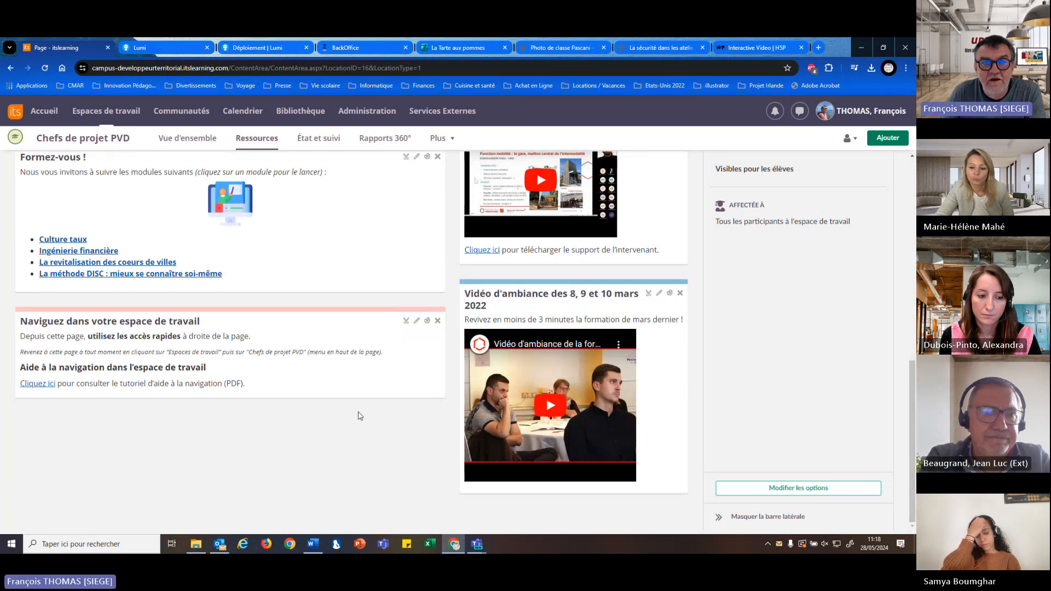
{"action": "scroll", "coordinate": [358, 416], "scroll_direction": "up", "scroll_amount": 10}
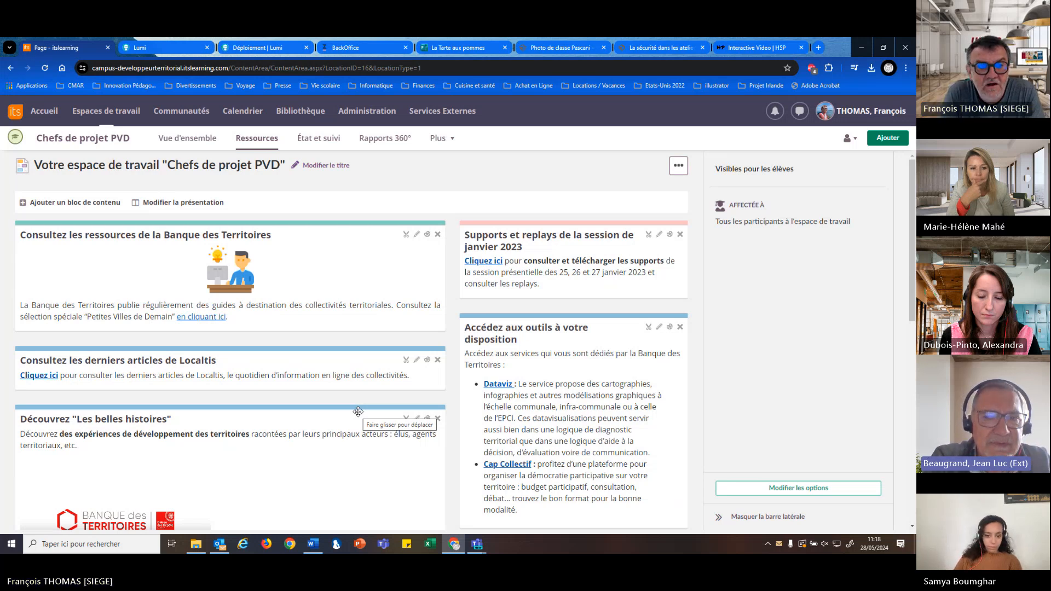
{"action": "scroll", "coordinate": [358, 411], "scroll_direction": "down", "scroll_amount": 10}
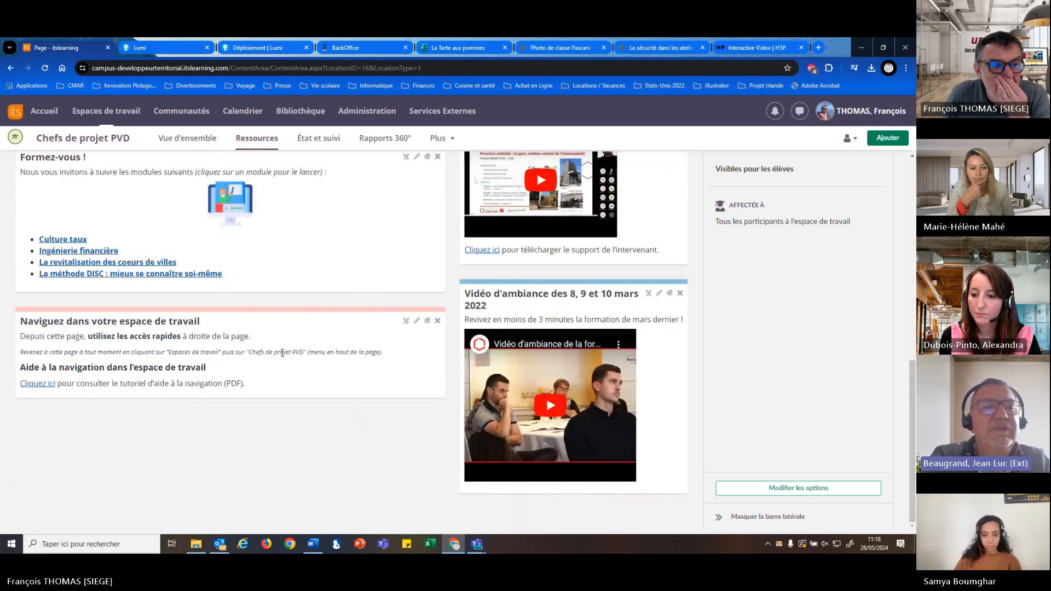
{"action": "scroll", "coordinate": [191, 524], "scroll_direction": "up", "scroll_amount": 2}
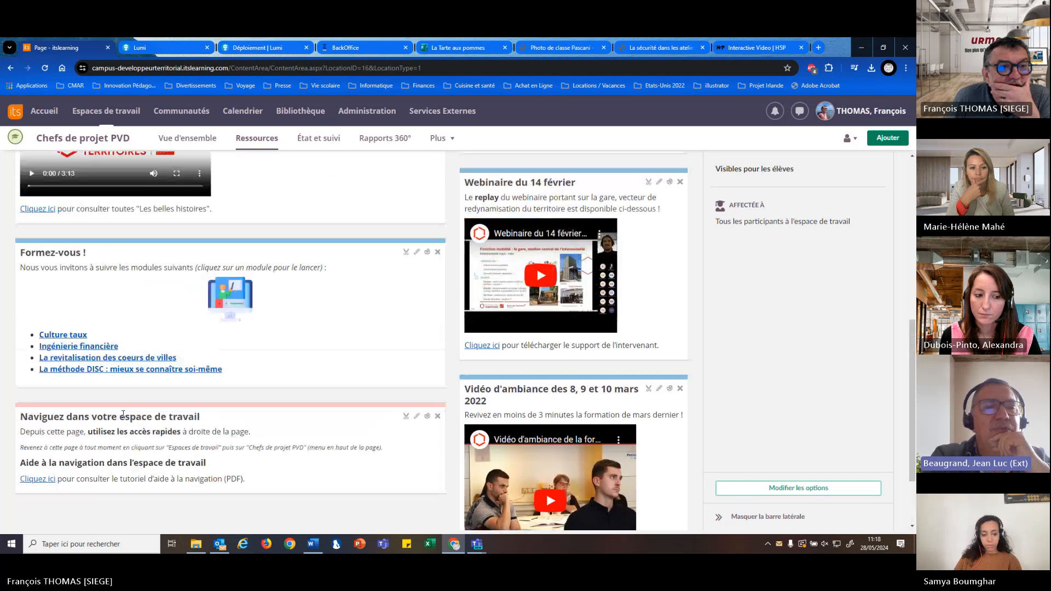
{"action": "left_click", "coordinate": [64, 335]}
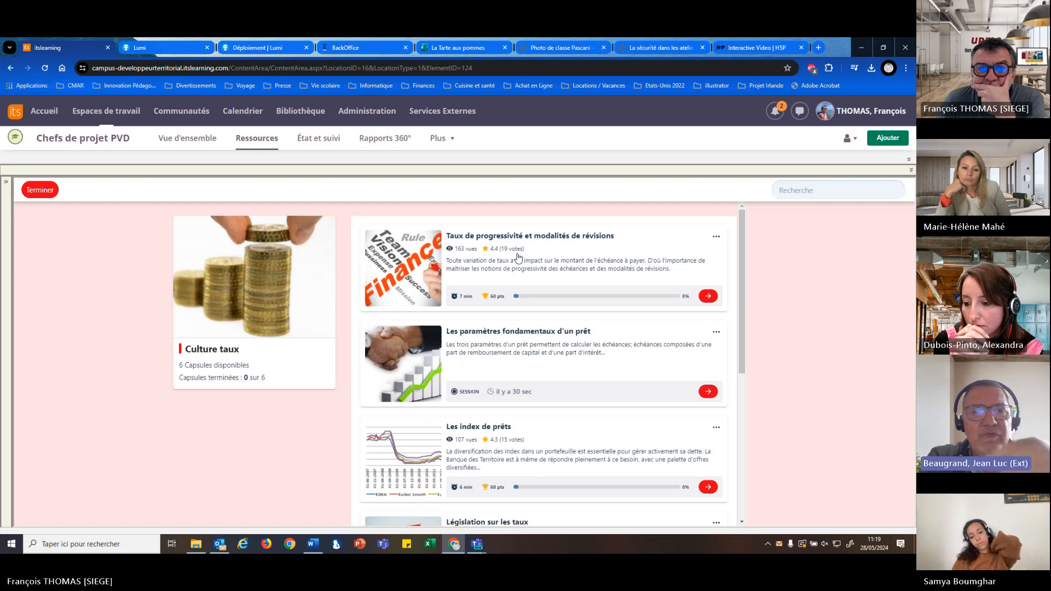
{"action": "scroll", "coordinate": [518, 258], "scroll_direction": "down", "scroll_amount": 4}
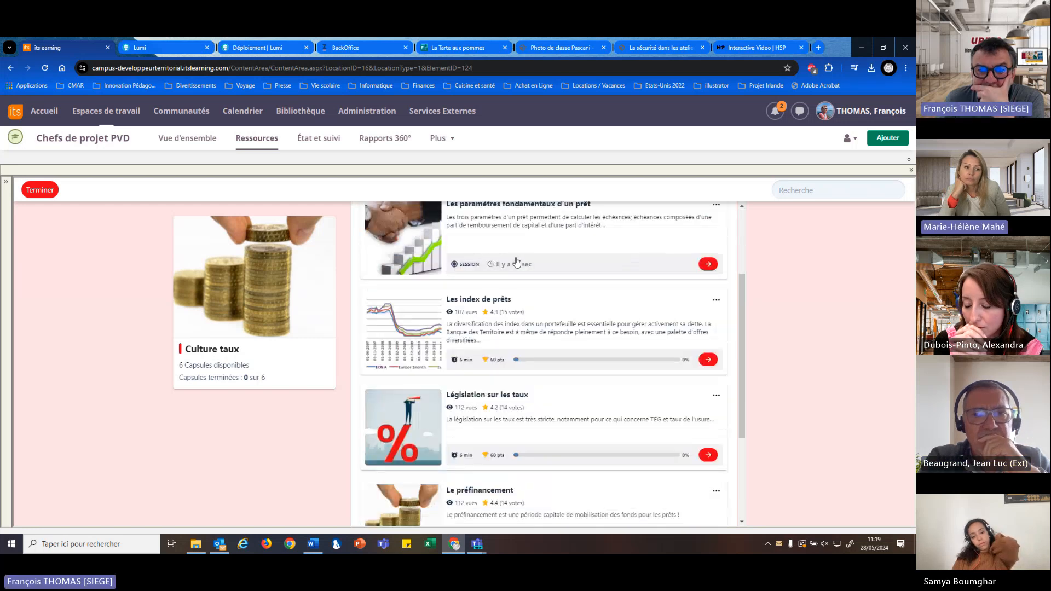
{"action": "scroll", "coordinate": [514, 401], "scroll_direction": "up", "scroll_amount": 5}
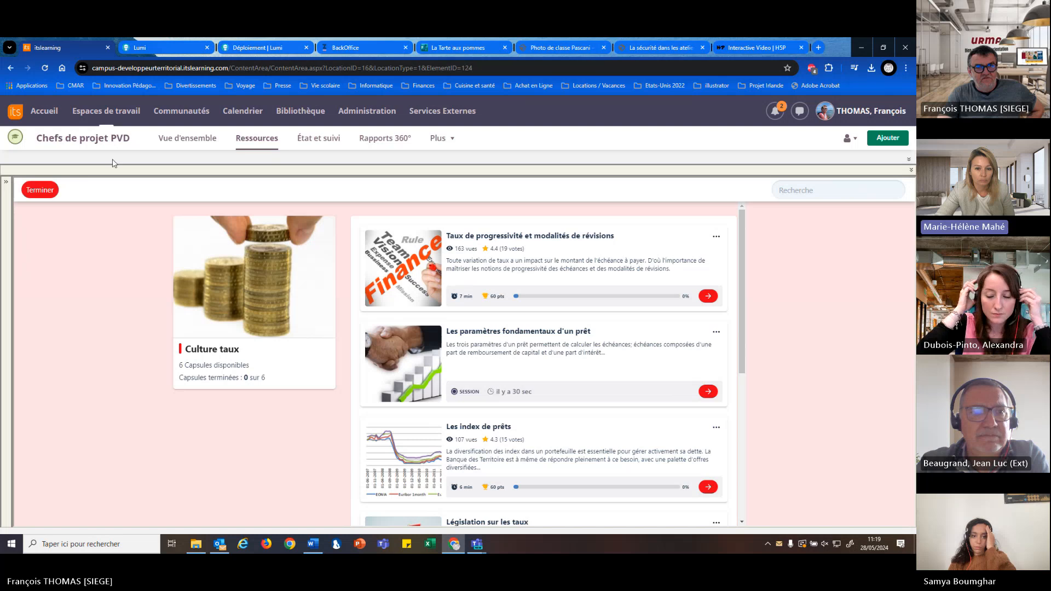
Step: Check Chefs de projet PVD's start-page options in Propriétés et fonctions, leaving the current page unchanged
{"action": "left_click", "coordinate": [452, 139]}
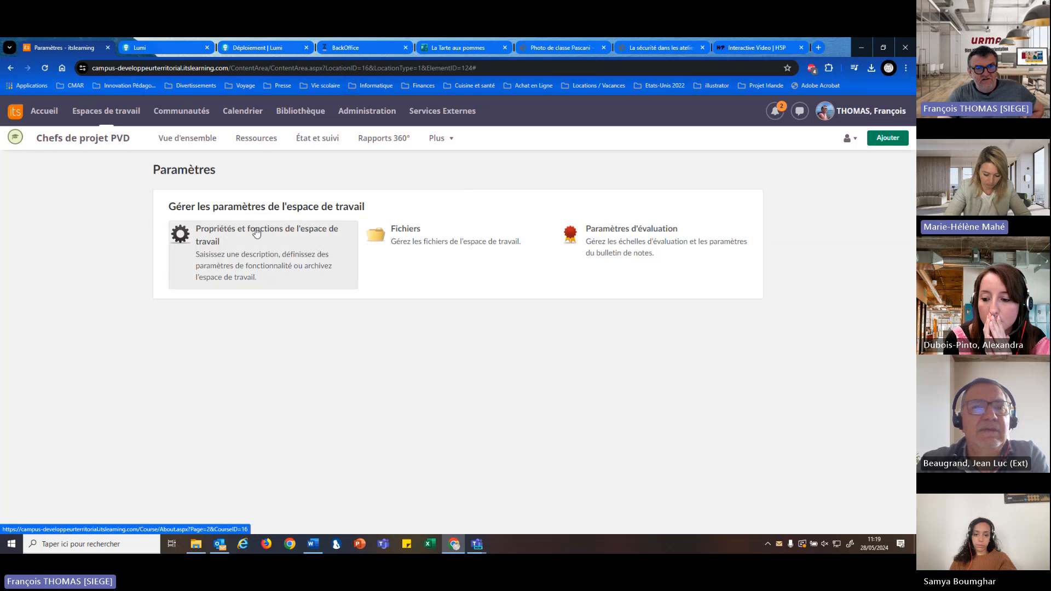
{"action": "left_click", "coordinate": [255, 230]}
{"action": "scroll", "coordinate": [333, 333], "scroll_direction": "down", "scroll_amount": 2}
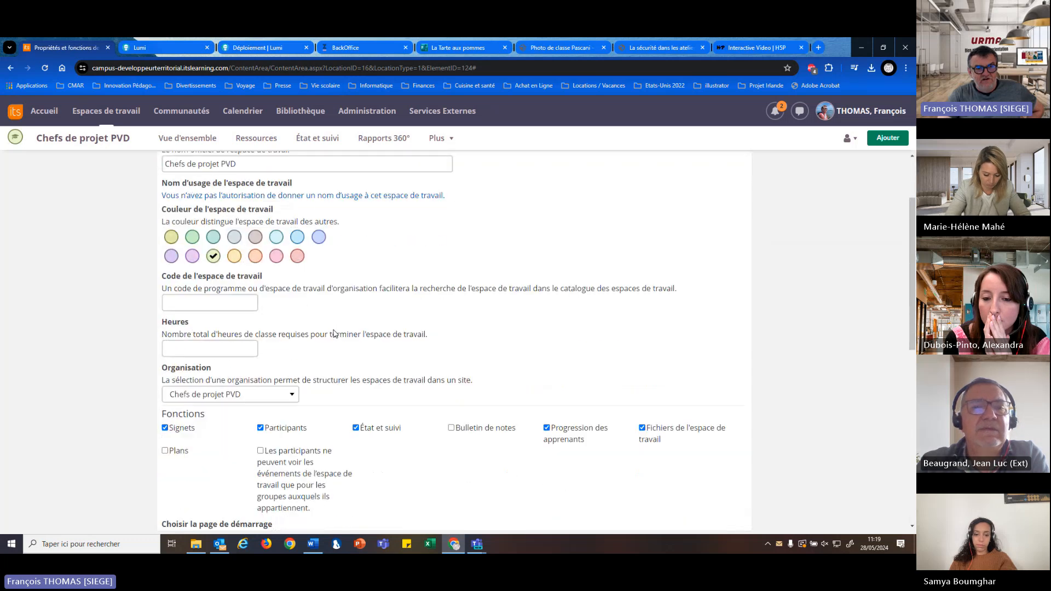
{"action": "scroll", "coordinate": [480, 446], "scroll_direction": "down", "scroll_amount": 3}
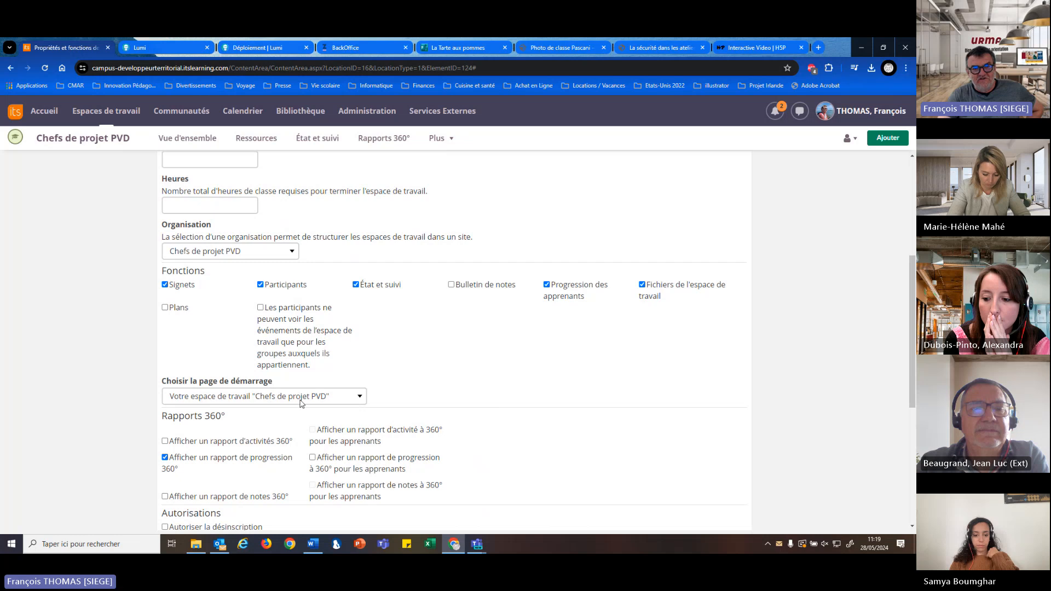
{"action": "left_click", "coordinate": [360, 400]}
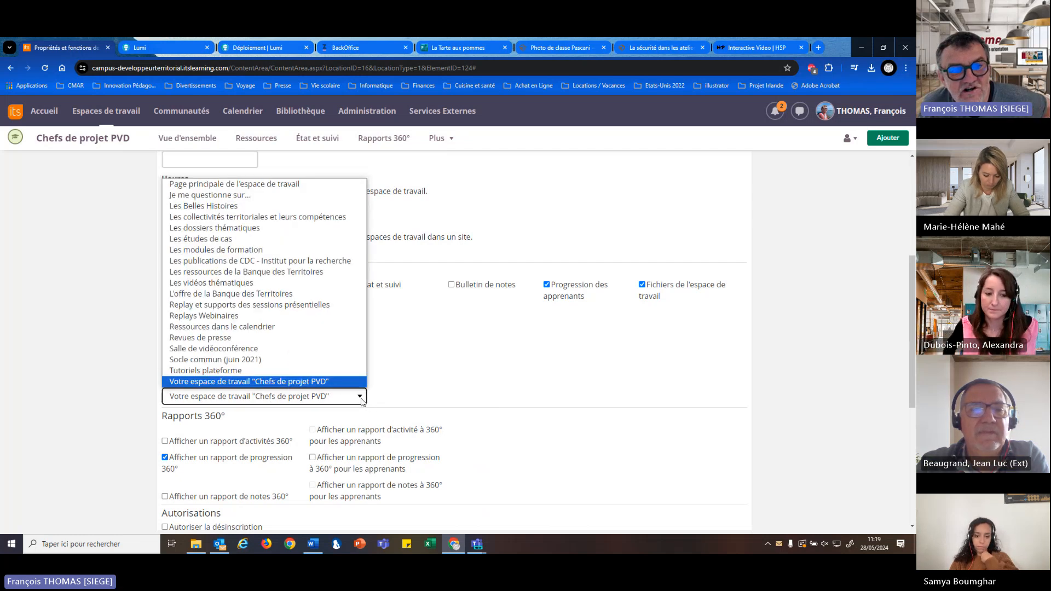
{"action": "left_click", "coordinate": [311, 382]}
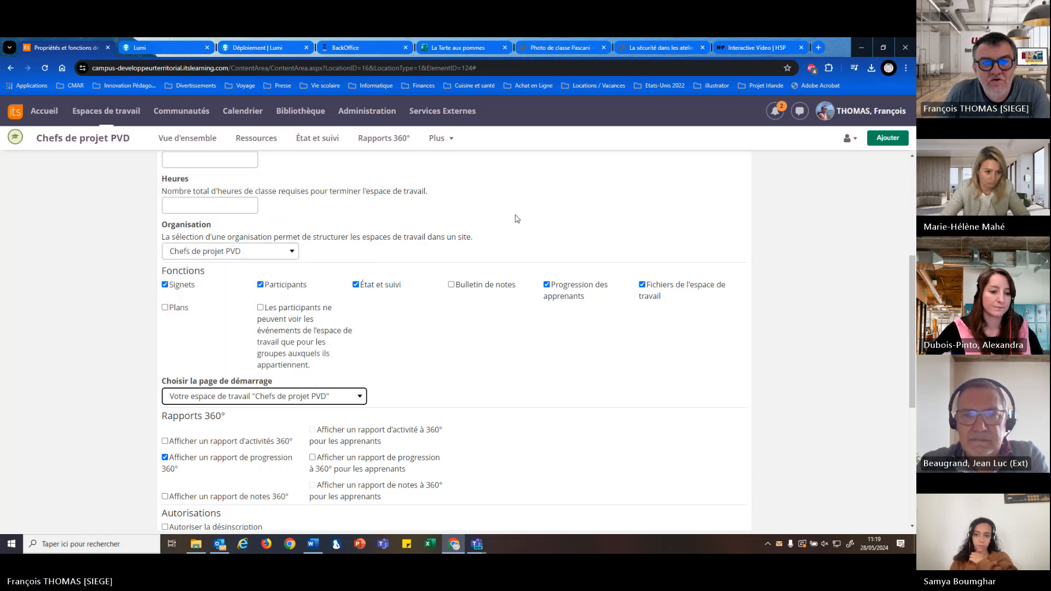
{"action": "scroll", "coordinate": [515, 218], "scroll_direction": "up", "scroll_amount": 5}
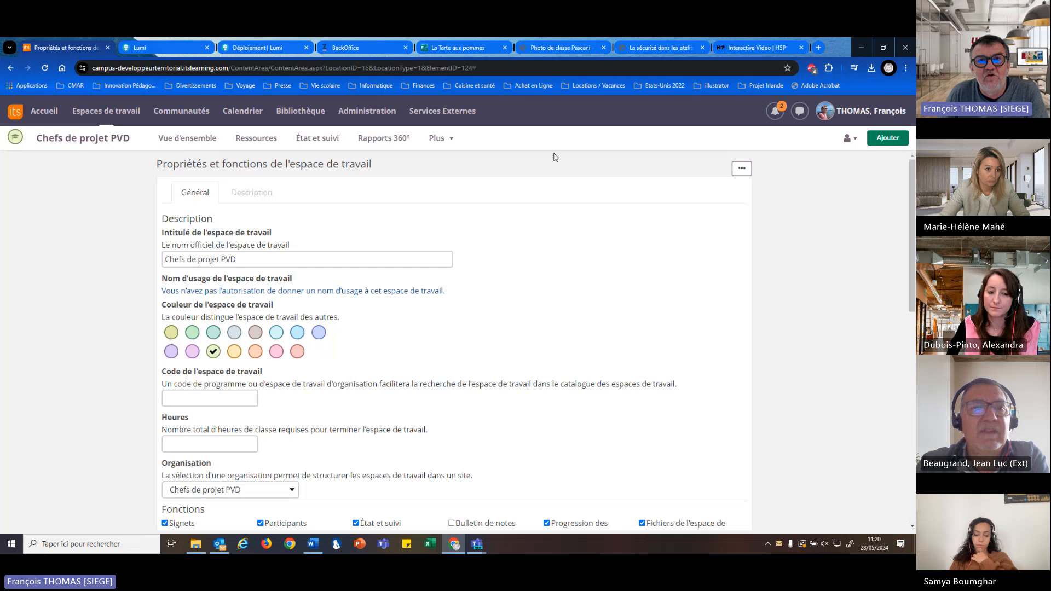
Step: Switch to the Formation Itslearning - BdT workspace and open its Propriétés et fonctions settings
{"action": "left_click", "coordinate": [102, 115]}
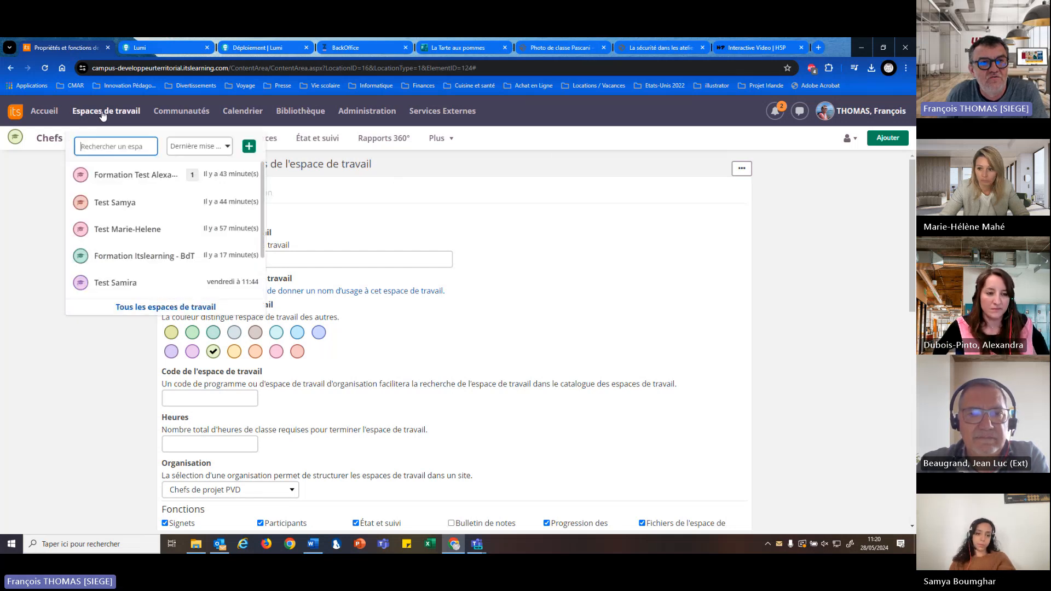
{"action": "left_click", "coordinate": [135, 257]}
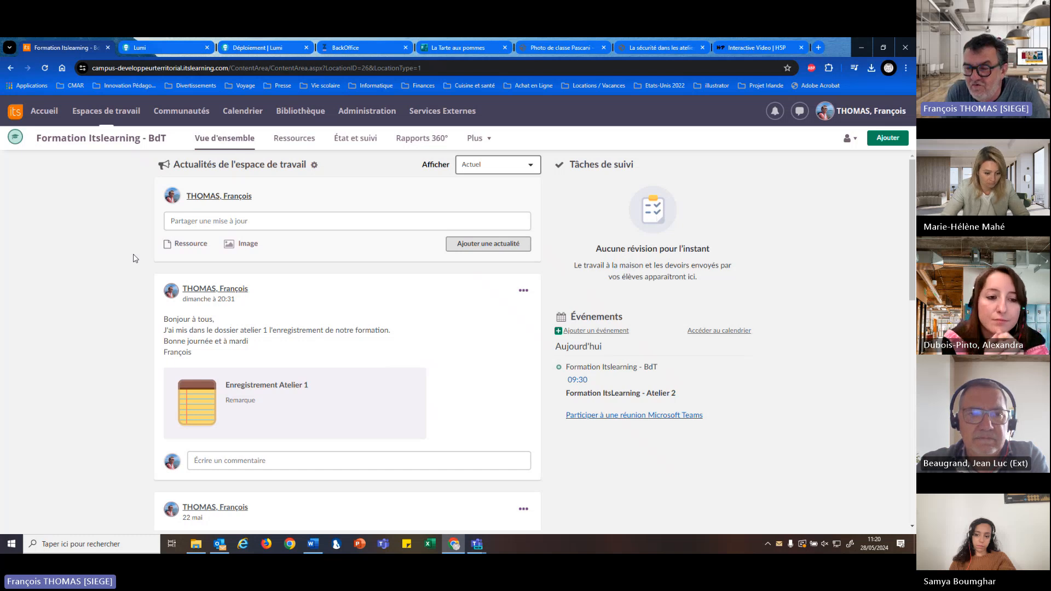
{"action": "left_click", "coordinate": [482, 138]}
{"action": "left_click", "coordinate": [491, 182]}
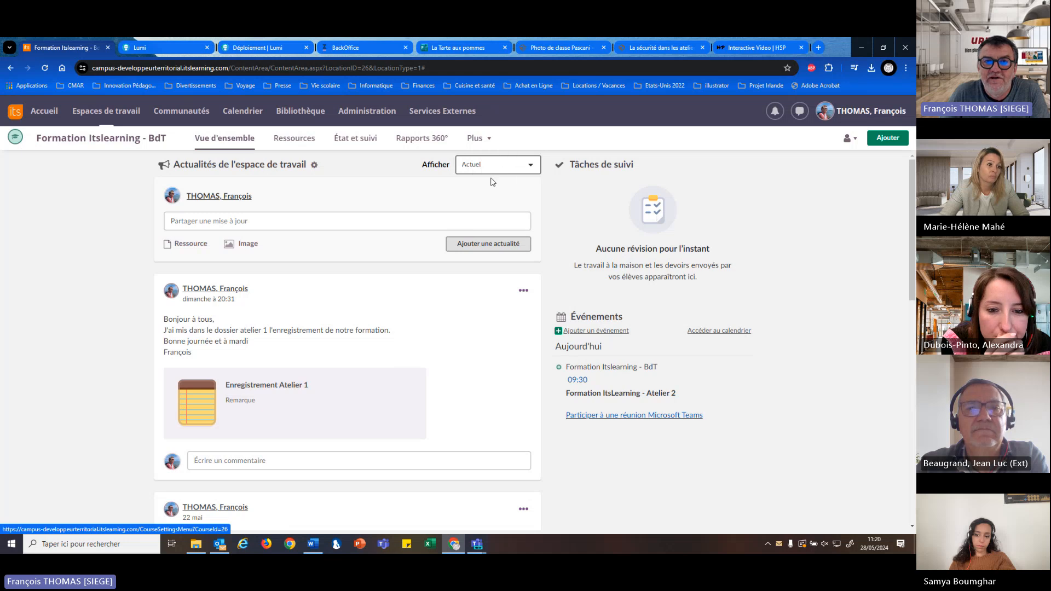
{"action": "left_click", "coordinate": [257, 241]}
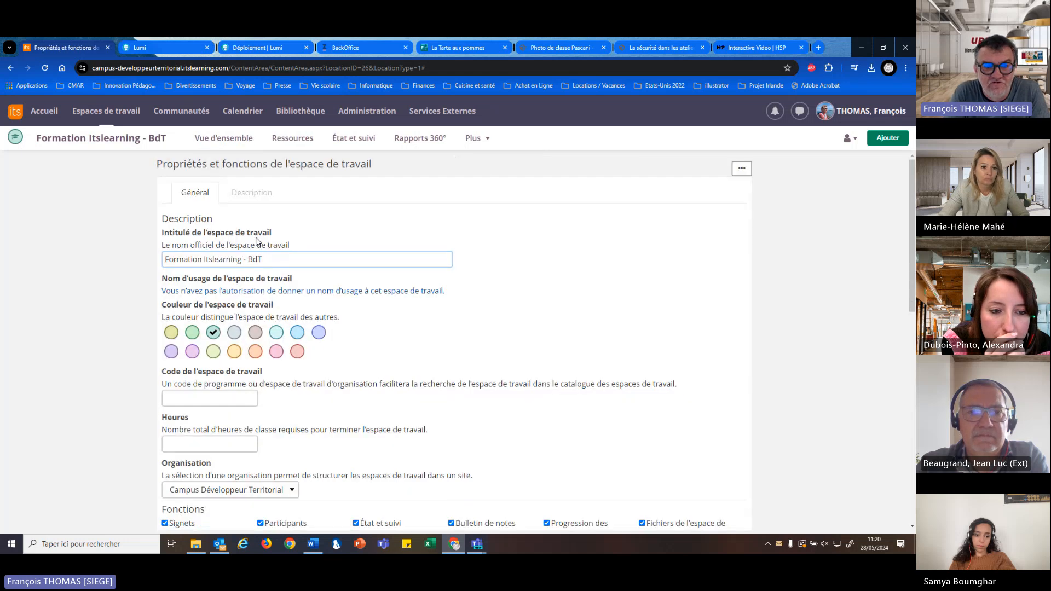
Step: Review BdT's start-page choices without changing them, then return to its Ressources
{"action": "scroll", "coordinate": [354, 378], "scroll_direction": "down", "scroll_amount": 3}
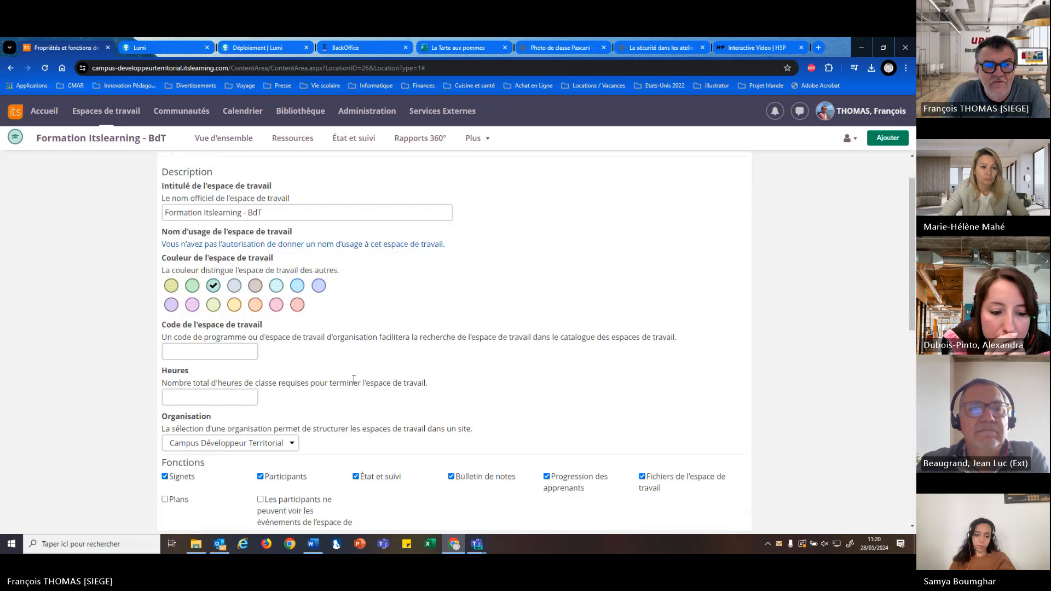
{"action": "scroll", "coordinate": [353, 378], "scroll_direction": "down", "scroll_amount": 2}
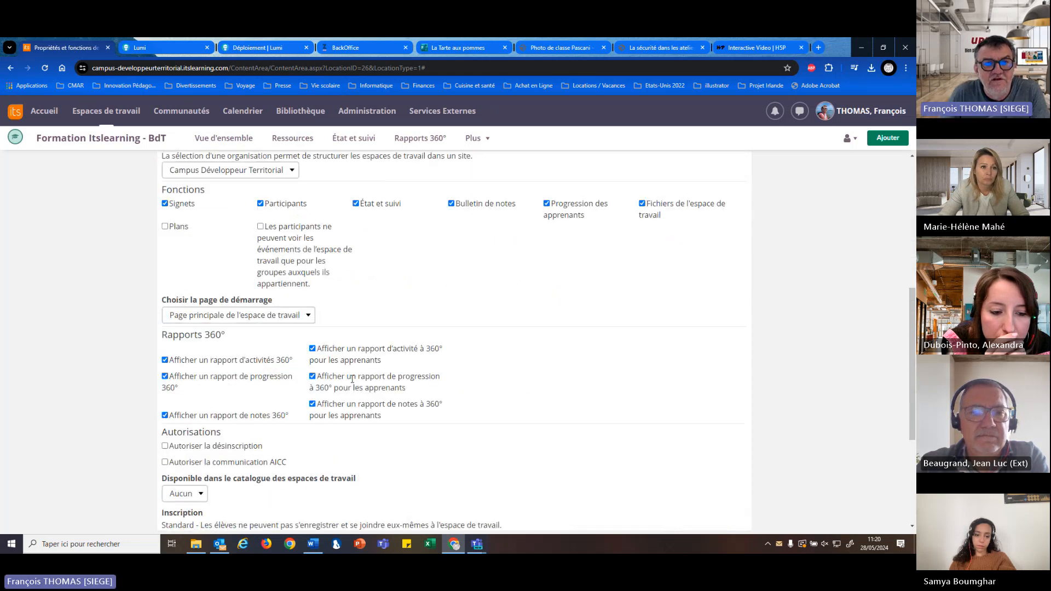
{"action": "left_click", "coordinate": [310, 302]}
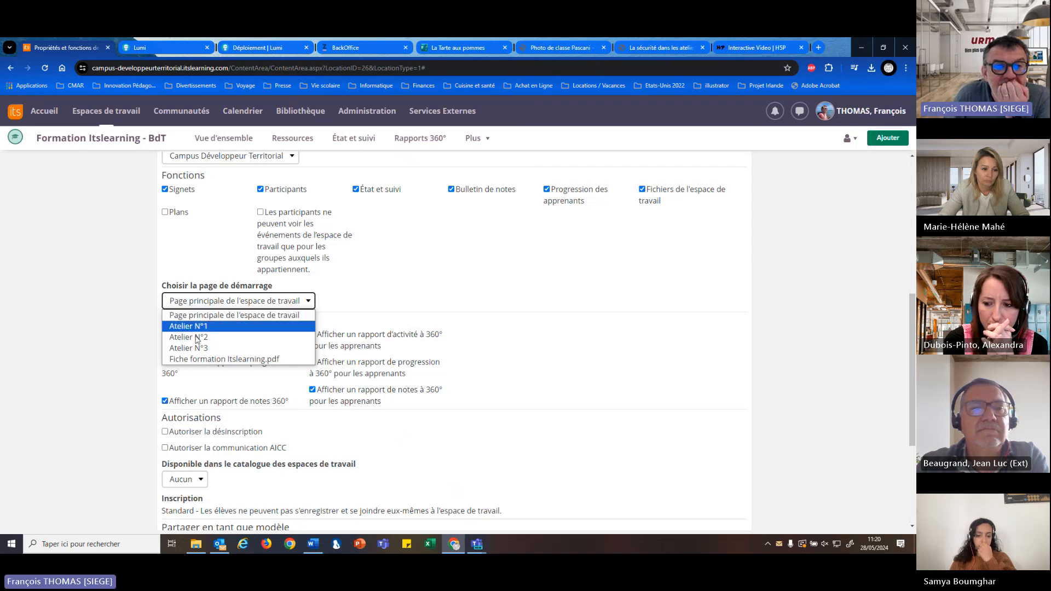
{"action": "left_click", "coordinate": [483, 264]}
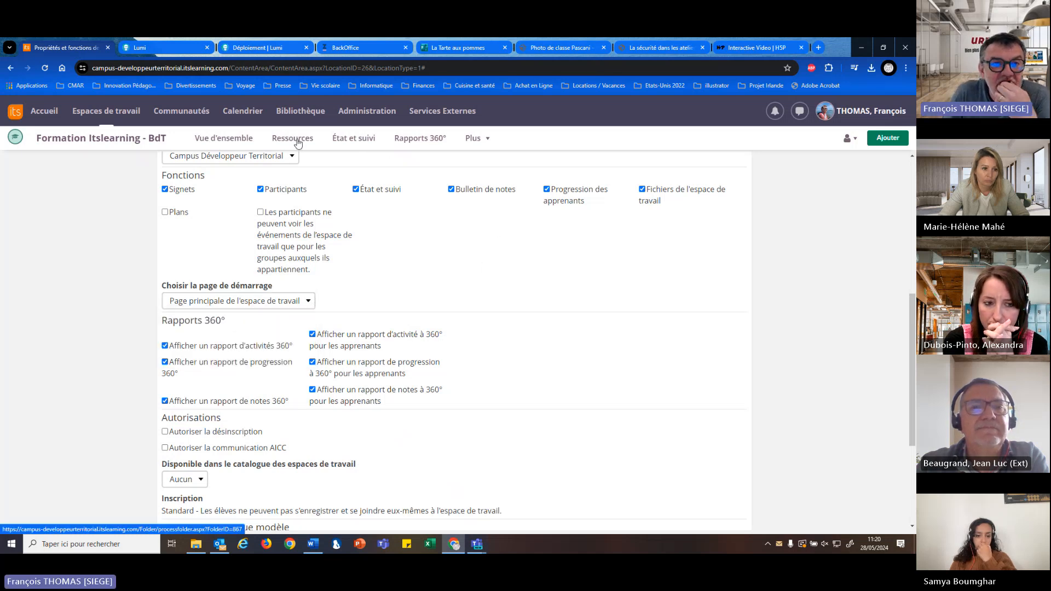
{"action": "left_click", "coordinate": [297, 141]}
Step: Move La tarte aux pommes out of Atelier N°2 to the top level of the resources
{"action": "left_click", "coordinate": [12, 196]}
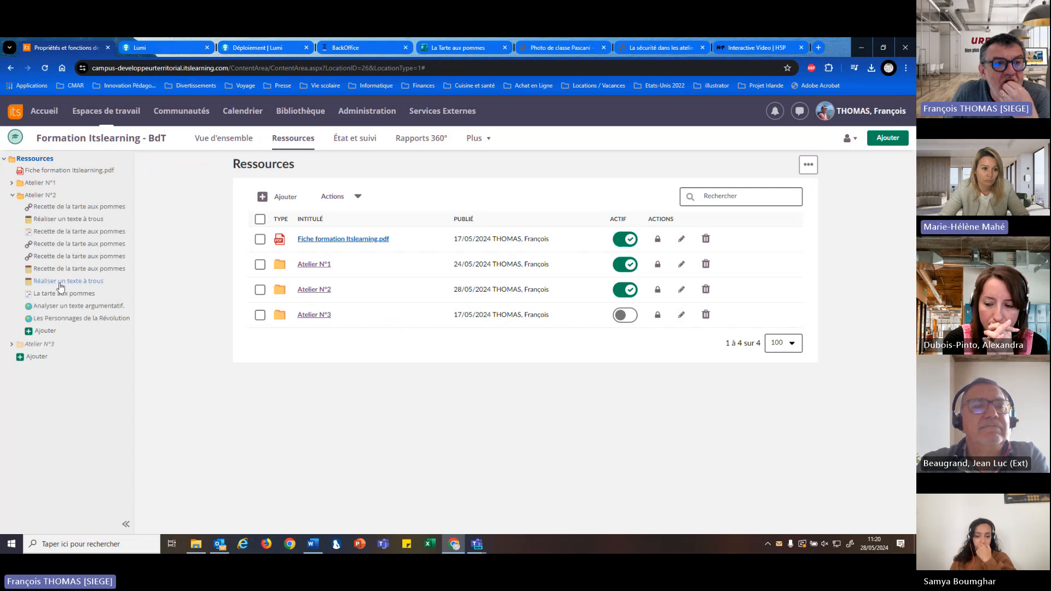
{"action": "left_click_drag", "start_coordinate": [60, 295], "coordinate": [46, 185]}
{"action": "left_click", "coordinate": [495, 137]}
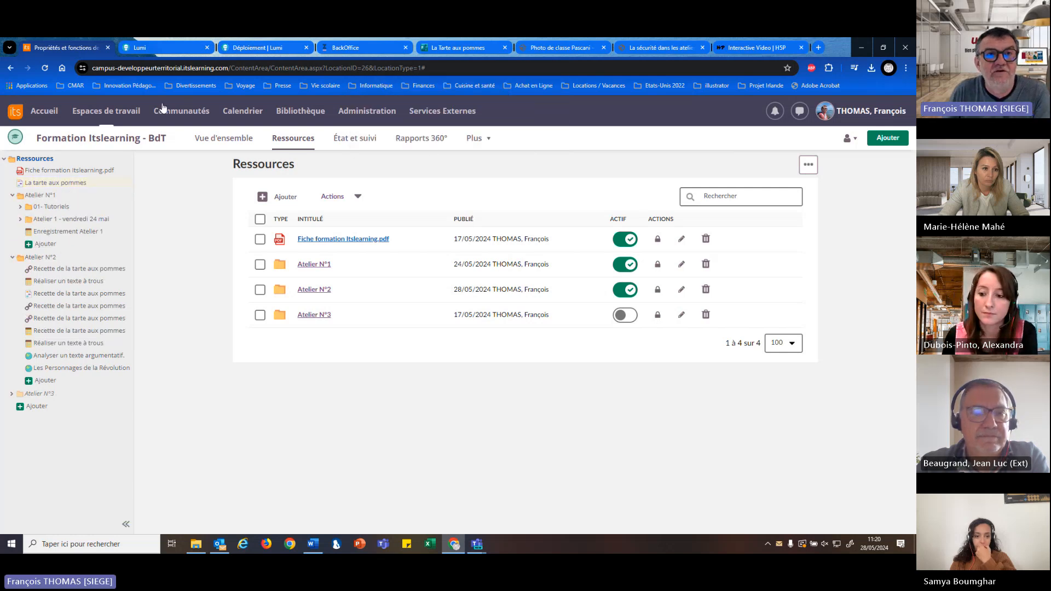
Step: Set La tarte aux pommes as the BdT workspace's start page and save the properties
{"action": "left_click", "coordinate": [477, 138]}
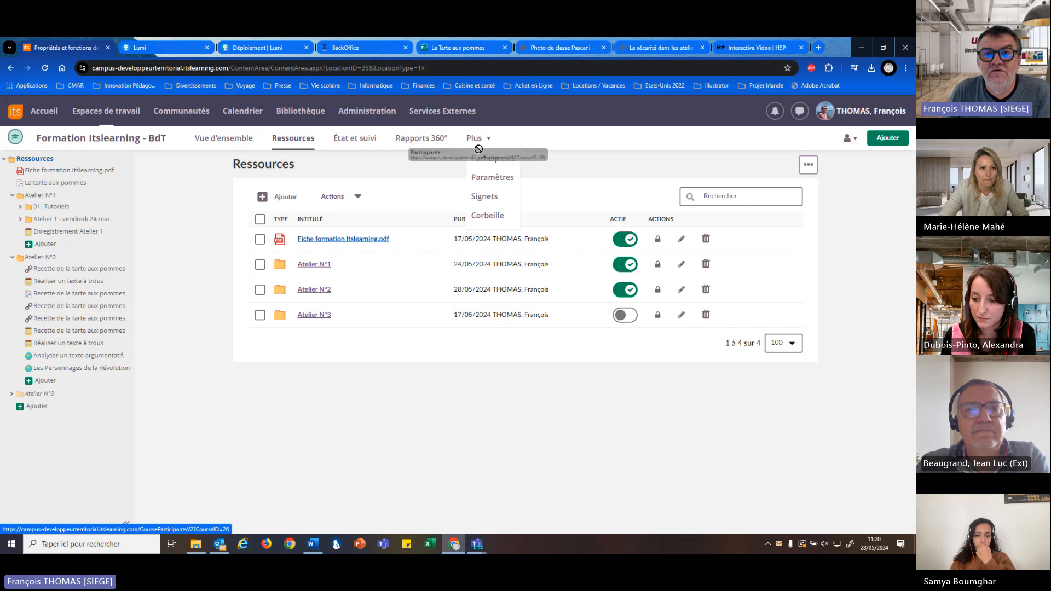
{"action": "left_click", "coordinate": [477, 182]}
{"action": "left_click", "coordinate": [253, 265]}
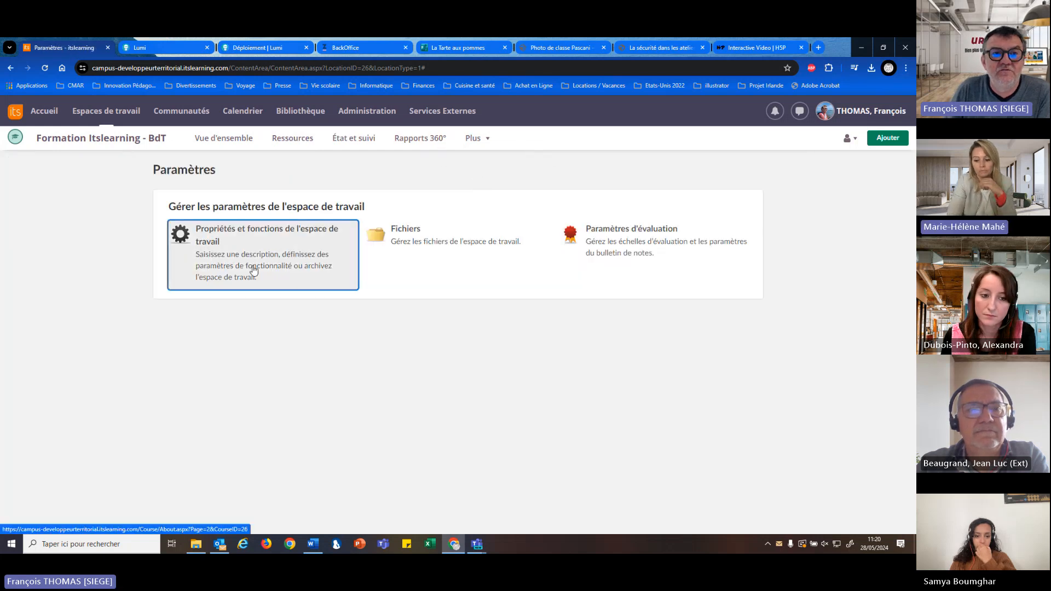
{"action": "scroll", "coordinate": [234, 364], "scroll_direction": "down", "scroll_amount": 4}
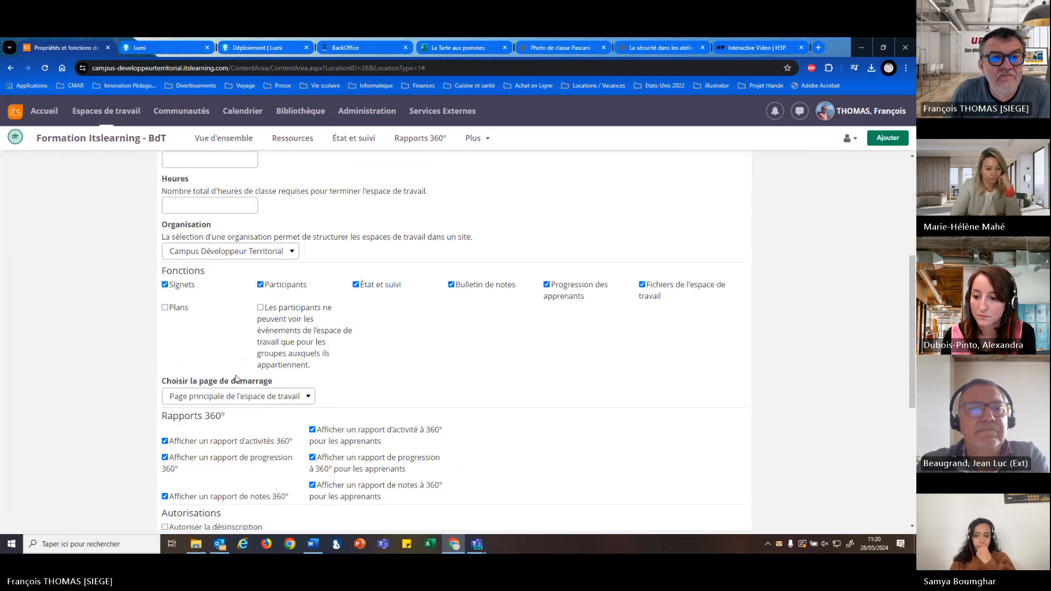
{"action": "left_click", "coordinate": [308, 396]}
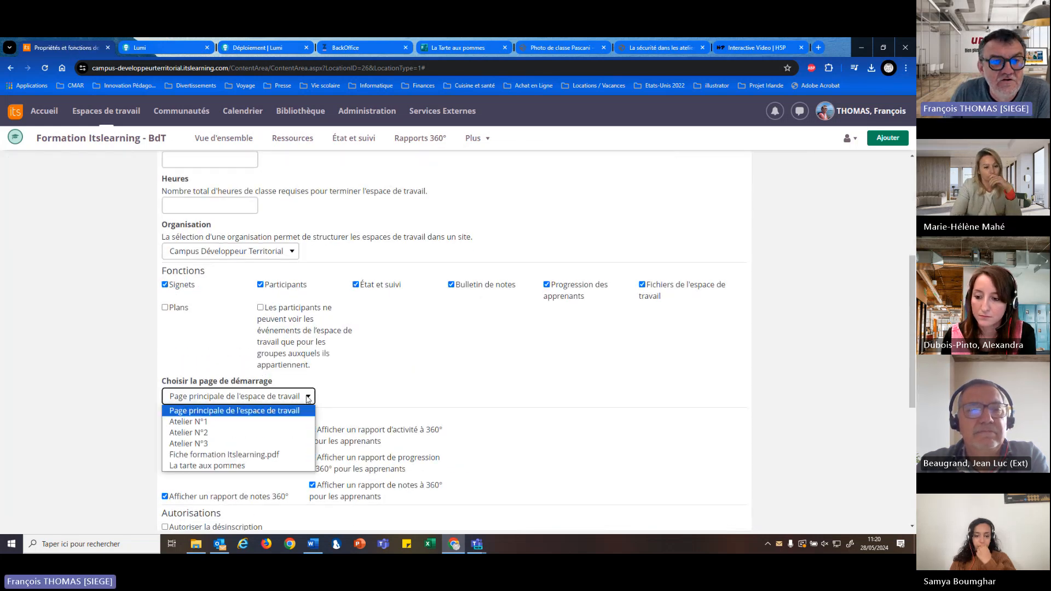
{"action": "left_click", "coordinate": [203, 466]}
{"action": "scroll", "coordinate": [296, 468], "scroll_direction": "down", "scroll_amount": 5}
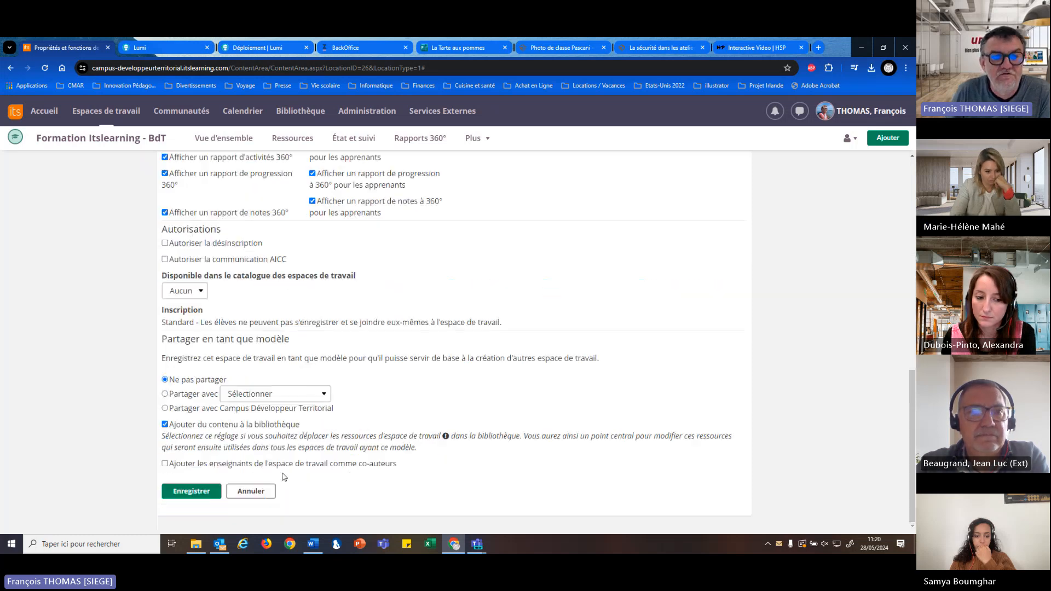
{"action": "left_click", "coordinate": [187, 494]}
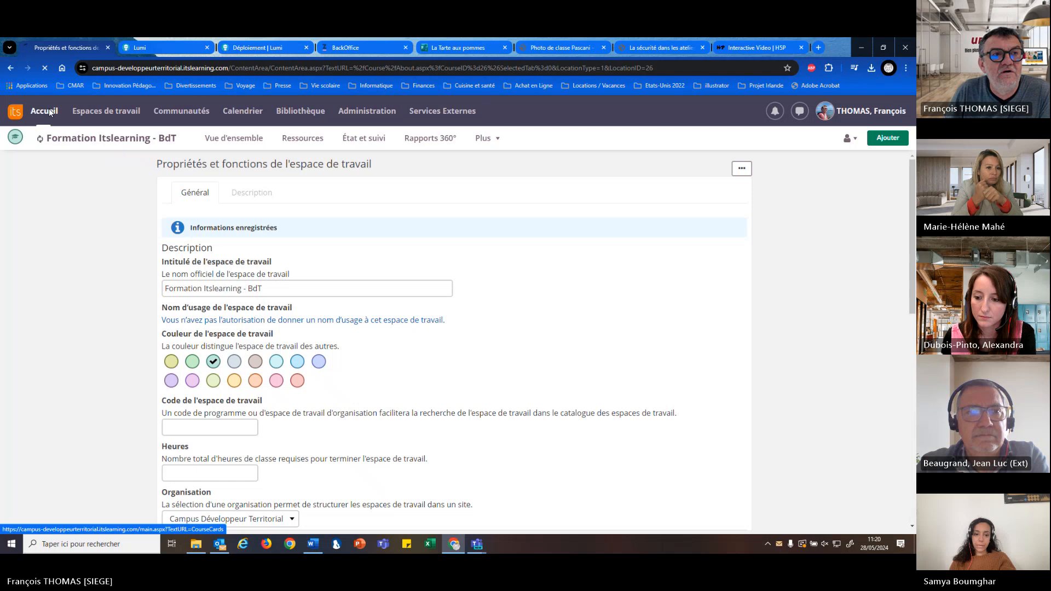
Step: Reopen Formation Itslearning - BdT from Accueil, confirm it starts on La tarte aux pommes, then view Vue d'ensemble
{"action": "left_click", "coordinate": [49, 112]}
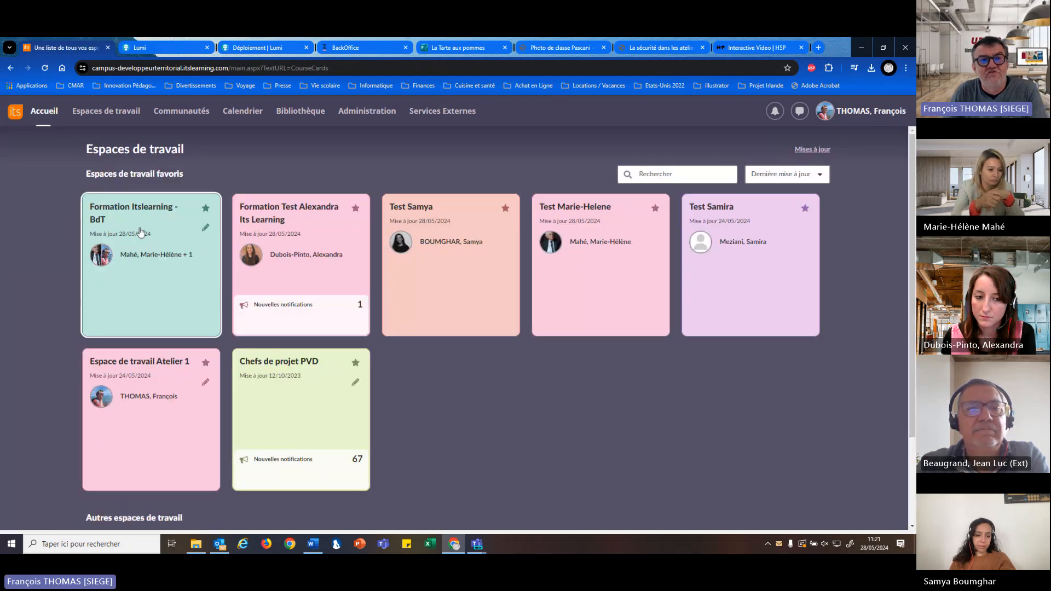
{"action": "left_click", "coordinate": [103, 210]}
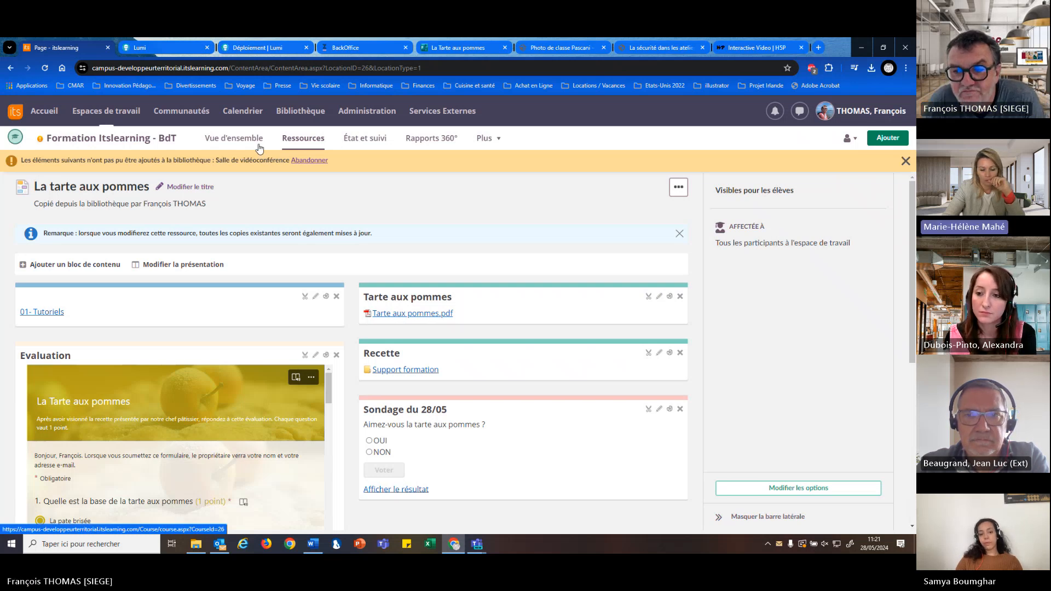
{"action": "scroll", "coordinate": [406, 399], "scroll_direction": "down", "scroll_amount": 3}
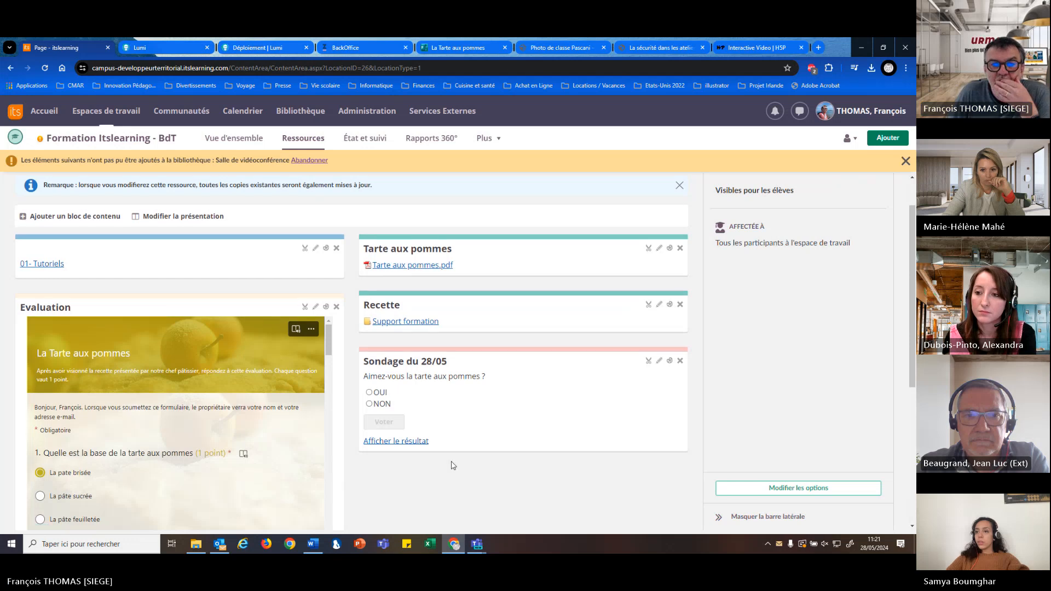
{"action": "scroll", "coordinate": [453, 461], "scroll_direction": "down", "scroll_amount": 3}
{"action": "scroll", "coordinate": [452, 458], "scroll_direction": "up", "scroll_amount": 6}
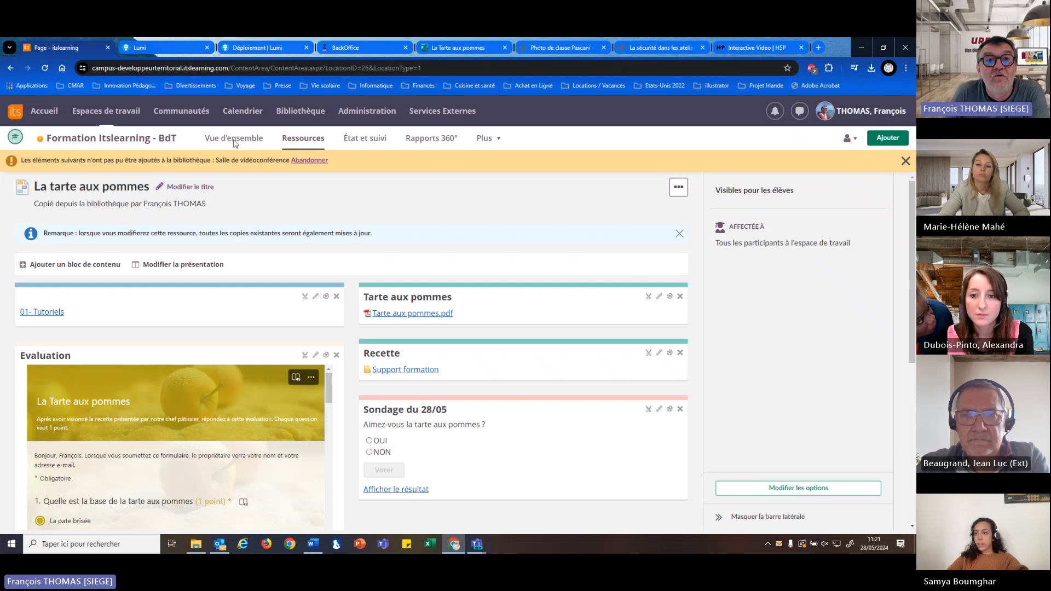
{"action": "left_click", "coordinate": [252, 148]}
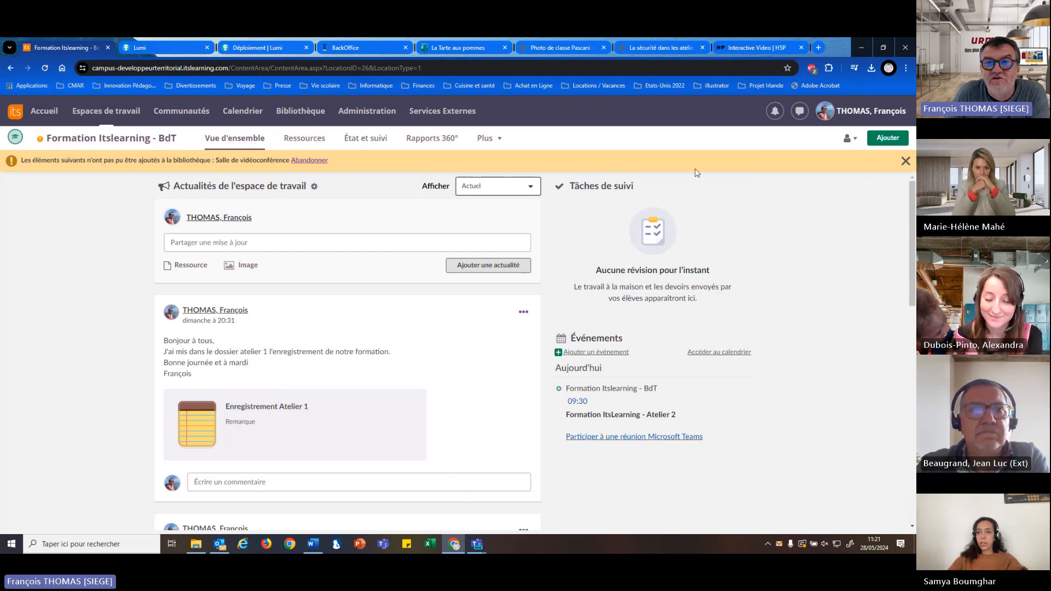
Step: Dismiss the yellow library warning banner and switch to the Teams meeting window
{"action": "left_click", "coordinate": [906, 161]}
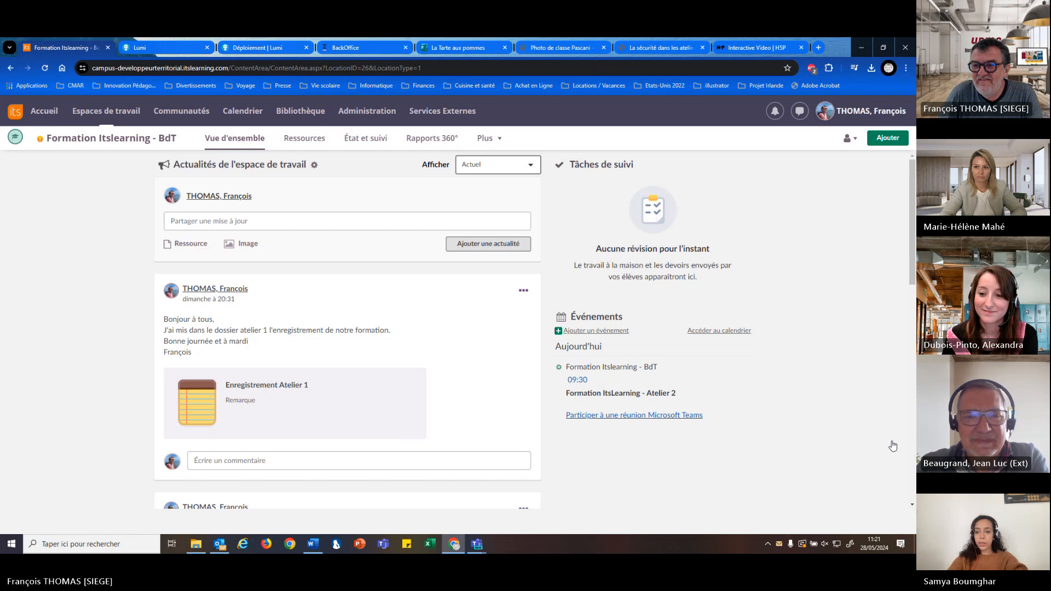
{"action": "key", "text": "alt+Tab"}
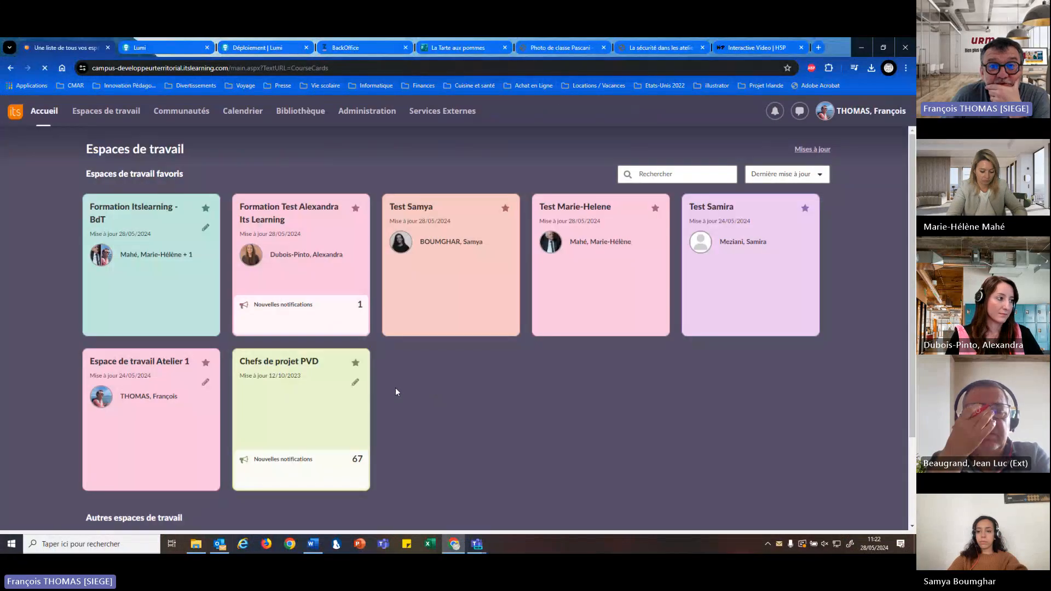
Step: Show the Chefs de projet PVD resource folders, then return to the Teams meeting
{"action": "left_click", "coordinate": [265, 368]}
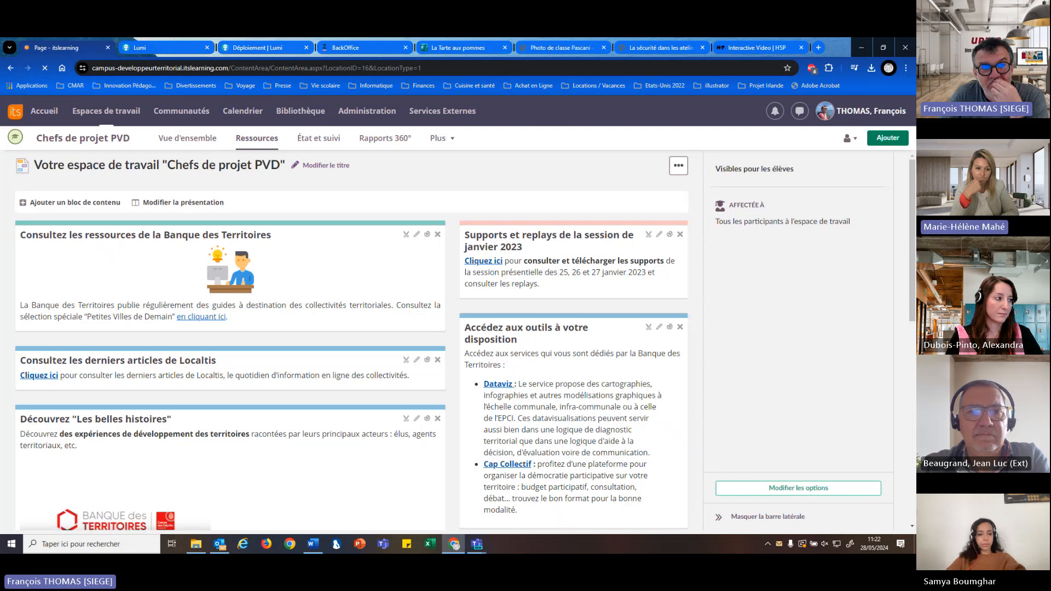
{"action": "left_click", "coordinate": [261, 142]}
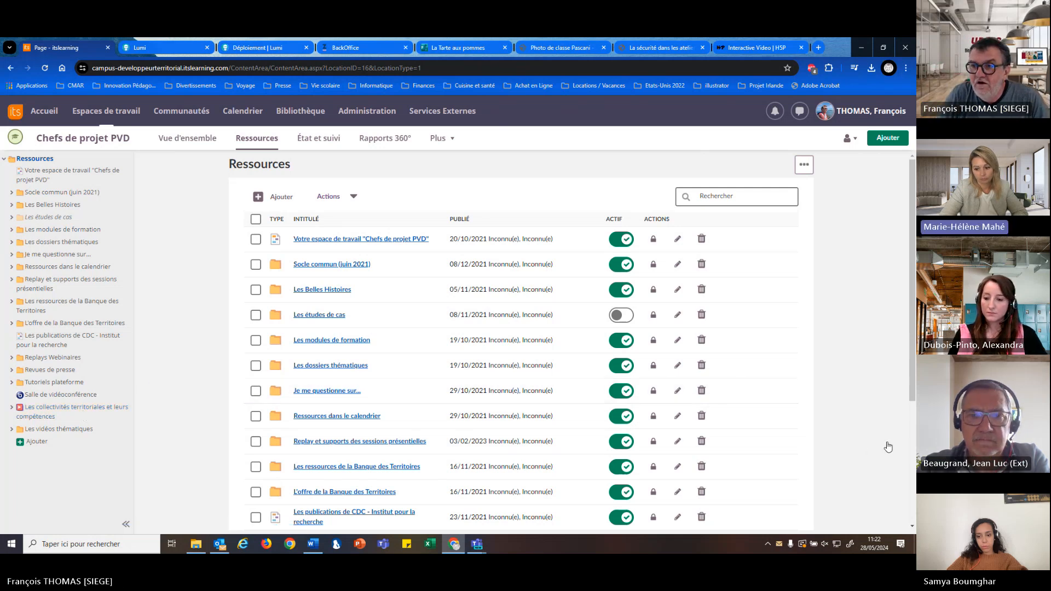
{"action": "key", "text": "alt+Tab"}
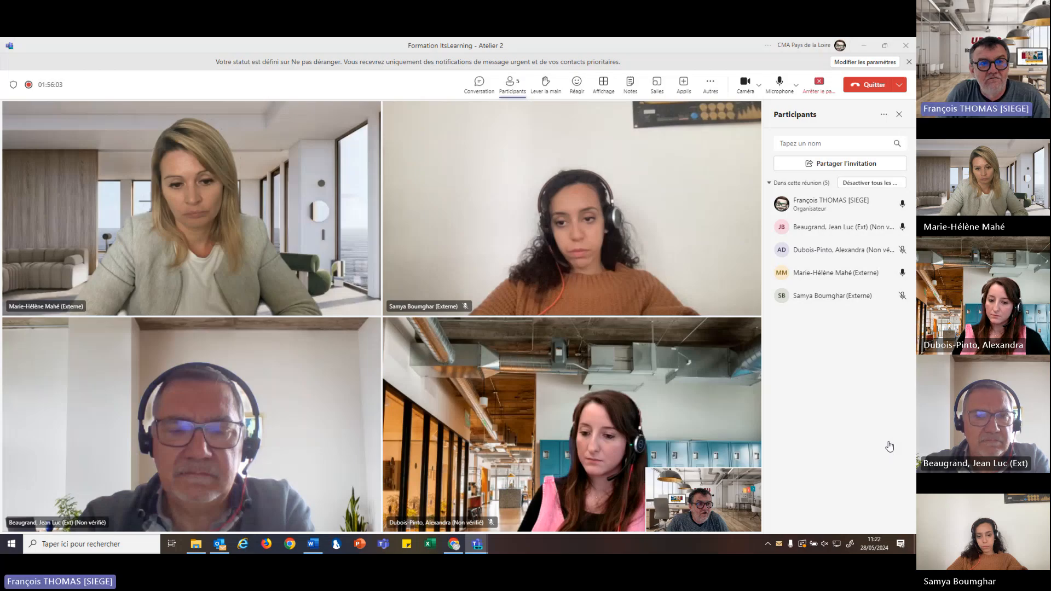